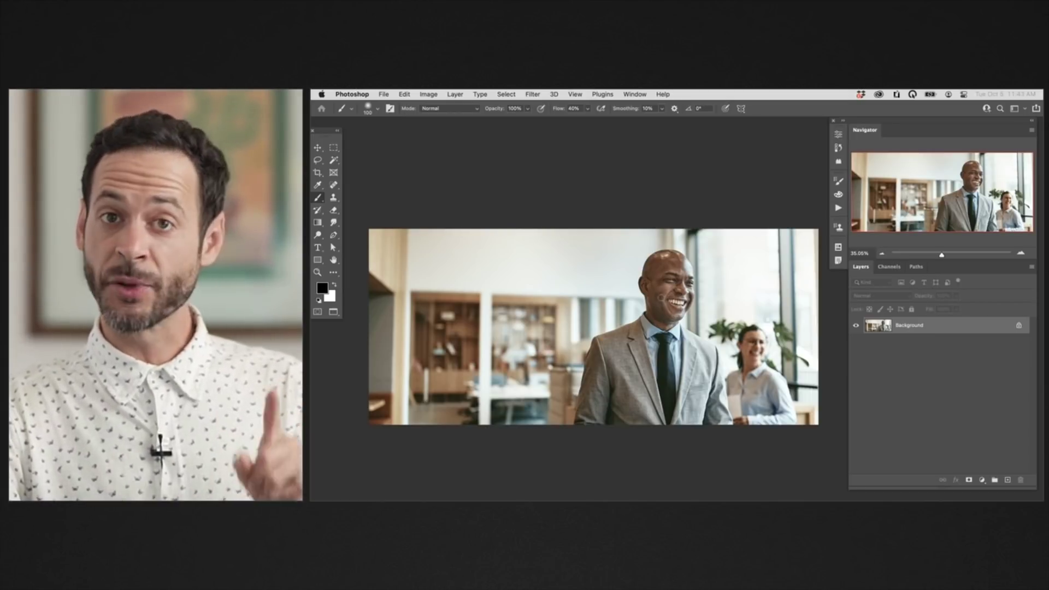
Extend the canvas slightly above the photo with a Content-Aware crop and apply it
key(c)
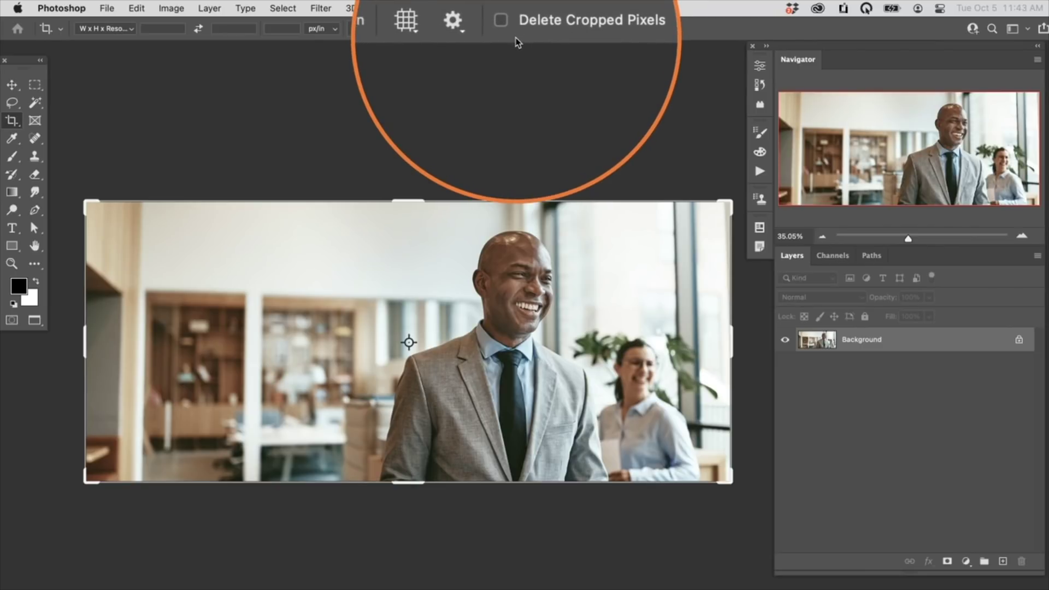
click(626, 31)
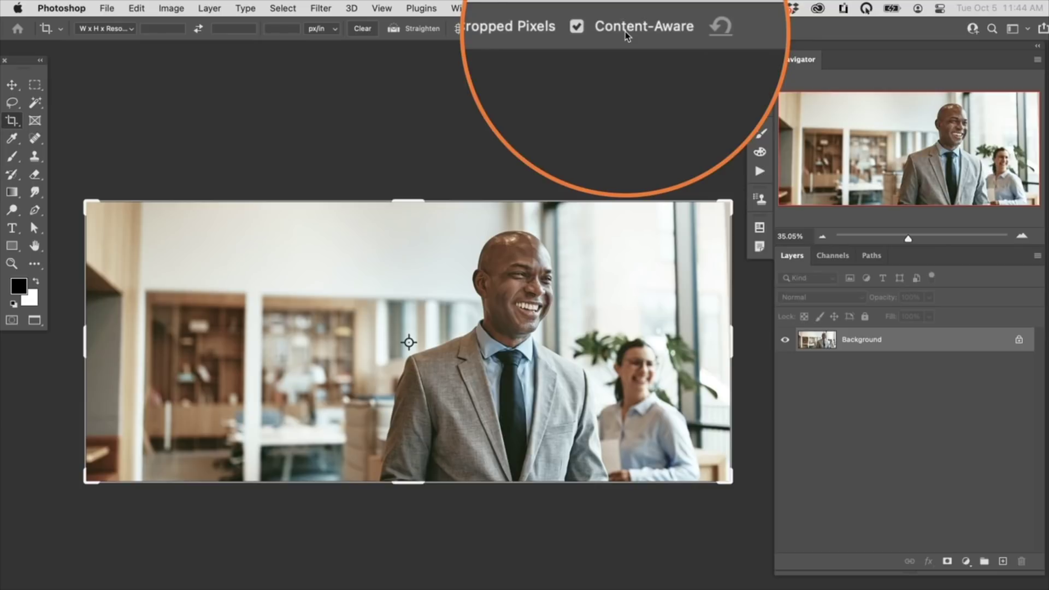
drag(425, 198, 428, 183)
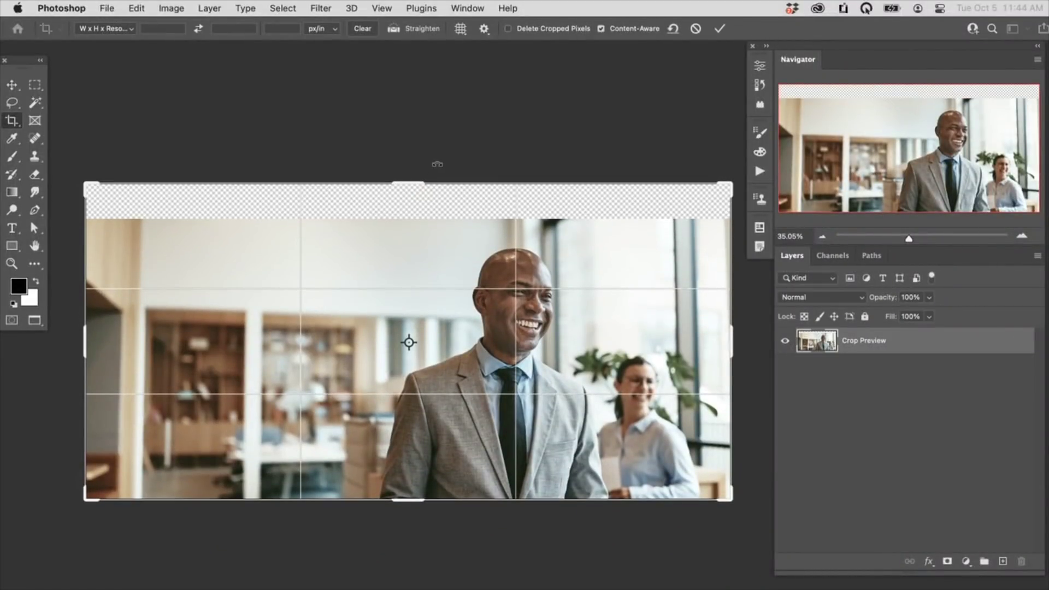
click(719, 28)
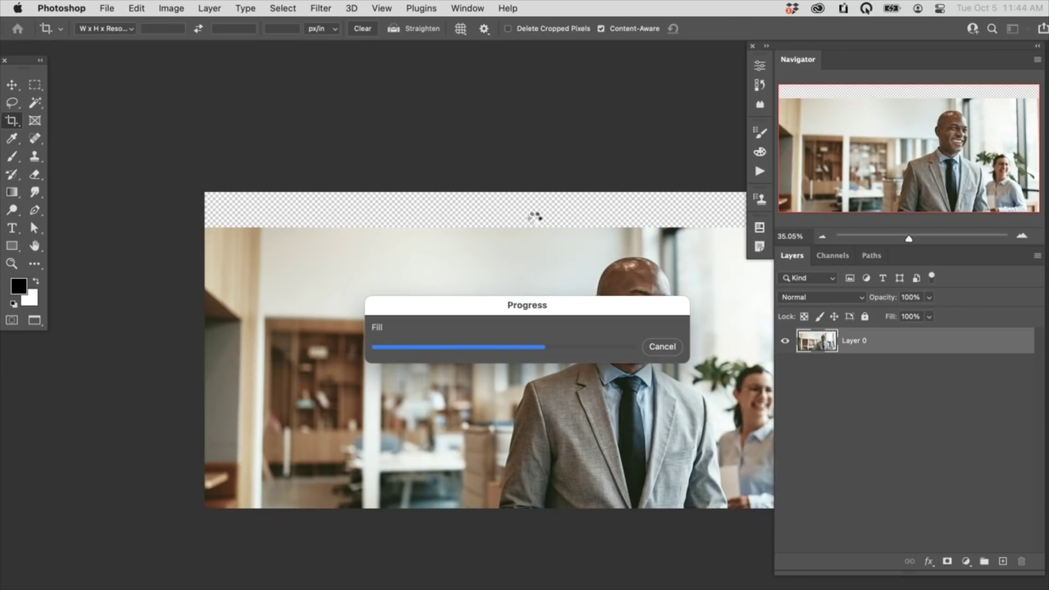
drag(556, 247, 412, 241)
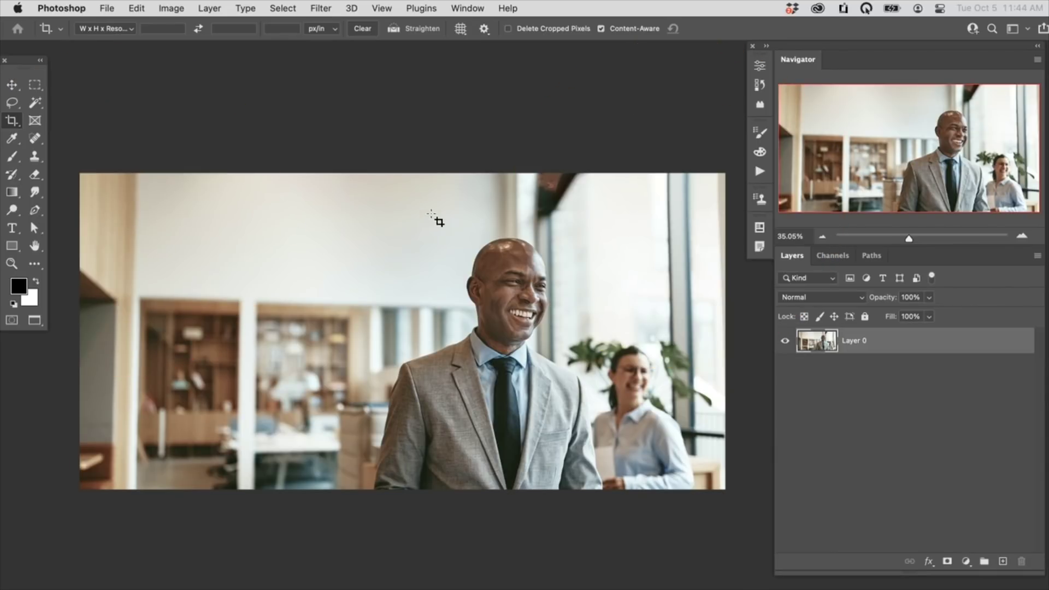
Add a new layer and clone the dark beam over the skin-textured patch's outer edge above the man's head
scroll(586, 188, up, 10)
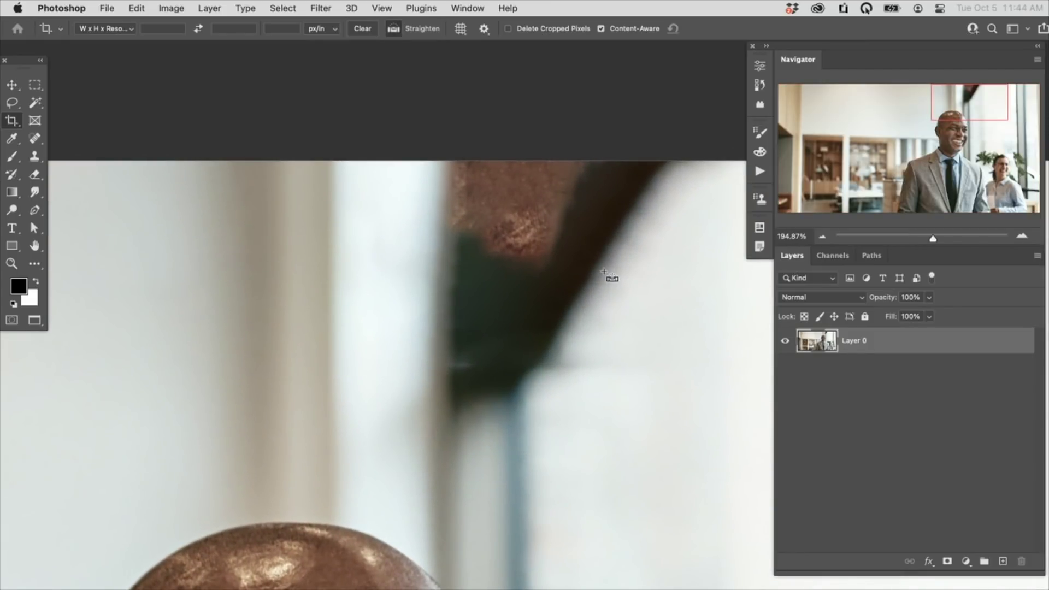
key(super+shift+alt+n)
key(s)
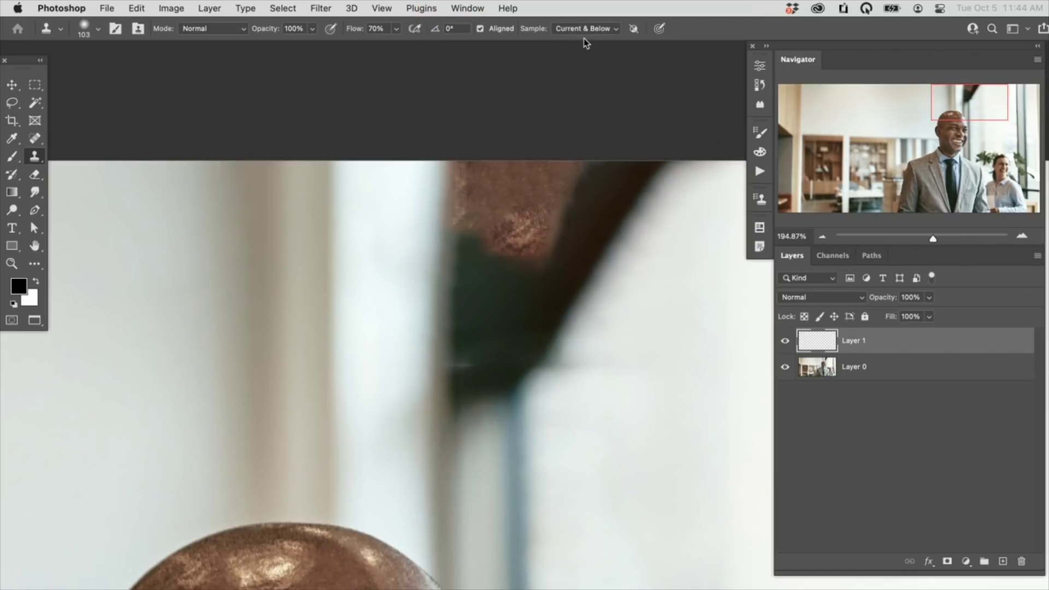
alt+click(453, 316)
mouse_move(459, 211)
mouse_down()
mouse_move(455, 176)
mouse_move(468, 224)
mouse_move(470, 210)
mouse_up()
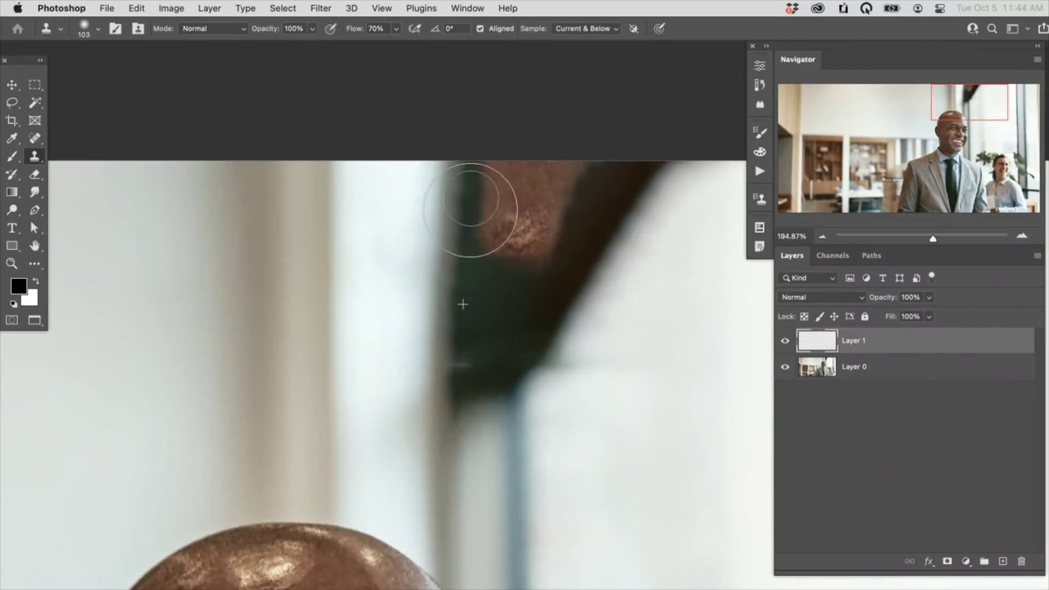
Cover the rest of the skin-textured patch with dark beam texture sampled around it, using the Clone Stamp
alt+click(601, 194)
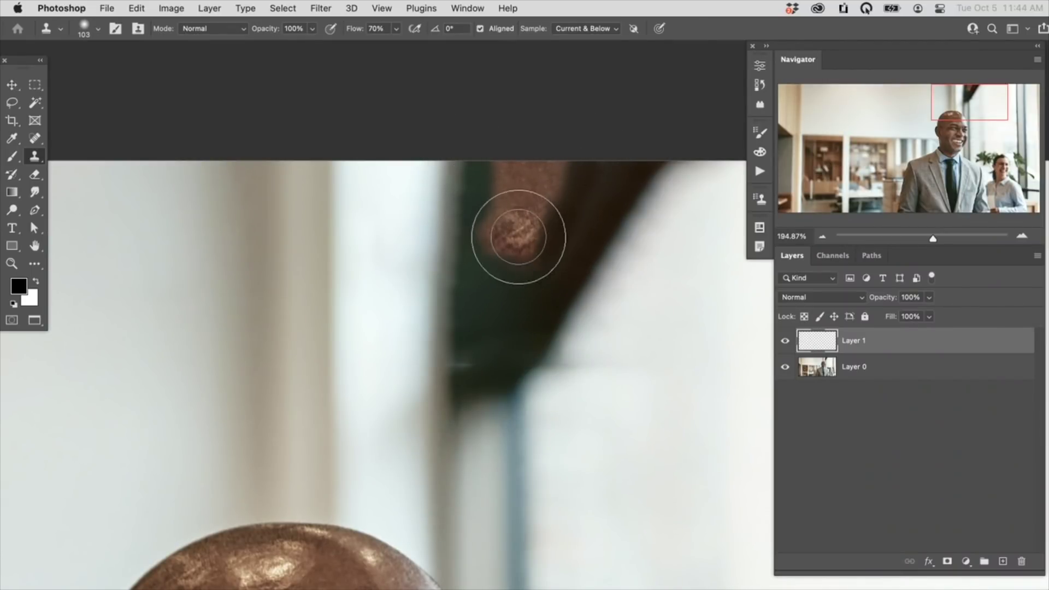
mouse_move(526, 225)
mouse_down()
mouse_move(510, 266)
mouse_move(491, 238)
mouse_move(499, 140)
mouse_move(524, 159)
mouse_move(555, 223)
mouse_move(604, 159)
mouse_up()
alt+click(554, 268)
alt+click(535, 289)
click(593, 219)
mouse_move(594, 219)
mouse_down()
mouse_move(550, 218)
mouse_move(539, 140)
mouse_up()
drag(513, 276, 531, 276)
alt+click(512, 281)
mouse_move(511, 185)
mouse_down()
mouse_move(501, 159)
mouse_move(500, 246)
mouse_up()
alt+click(499, 273)
mouse_move(511, 200)
mouse_down()
mouse_move(520, 229)
mouse_move(499, 169)
mouse_move(538, 197)
mouse_move(515, 206)
mouse_move(543, 206)
mouse_move(562, 168)
mouse_up()
alt+click(528, 268)
mouse_move(561, 224)
mouse_down()
mouse_move(563, 261)
mouse_move(587, 232)
mouse_move(587, 192)
mouse_move(547, 155)
mouse_move(536, 188)
mouse_up()
Clean up the beam's lower end and its edge against the bright window with cloned texture
mouse_move(500, 313)
mouse_down()
mouse_move(459, 327)
mouse_move(456, 366)
mouse_move(463, 358)
mouse_move(473, 370)
mouse_up()
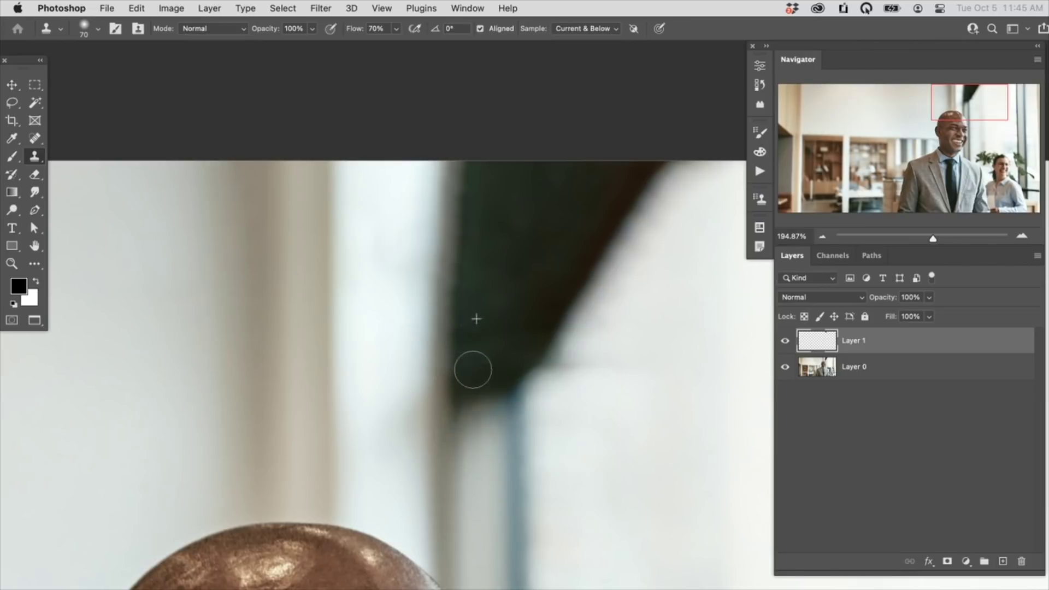
alt+click(575, 301)
mouse_move(538, 362)
mouse_down()
mouse_move(586, 351)
mouse_move(591, 370)
mouse_move(562, 372)
mouse_up()
scroll(599, 315, down, 5)
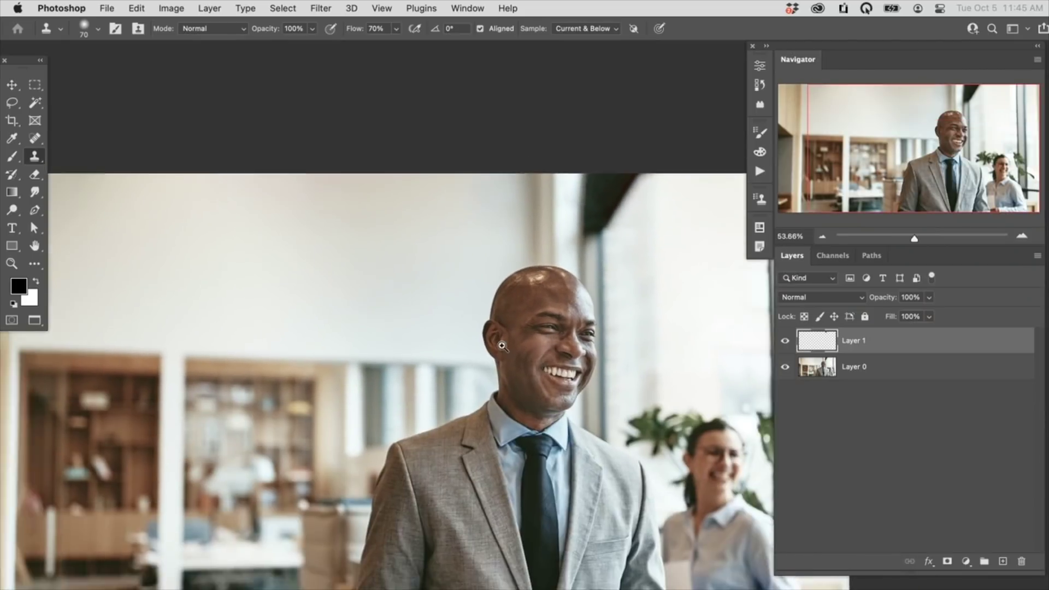
scroll(502, 345, down, 2)
drag(499, 340, 527, 334)
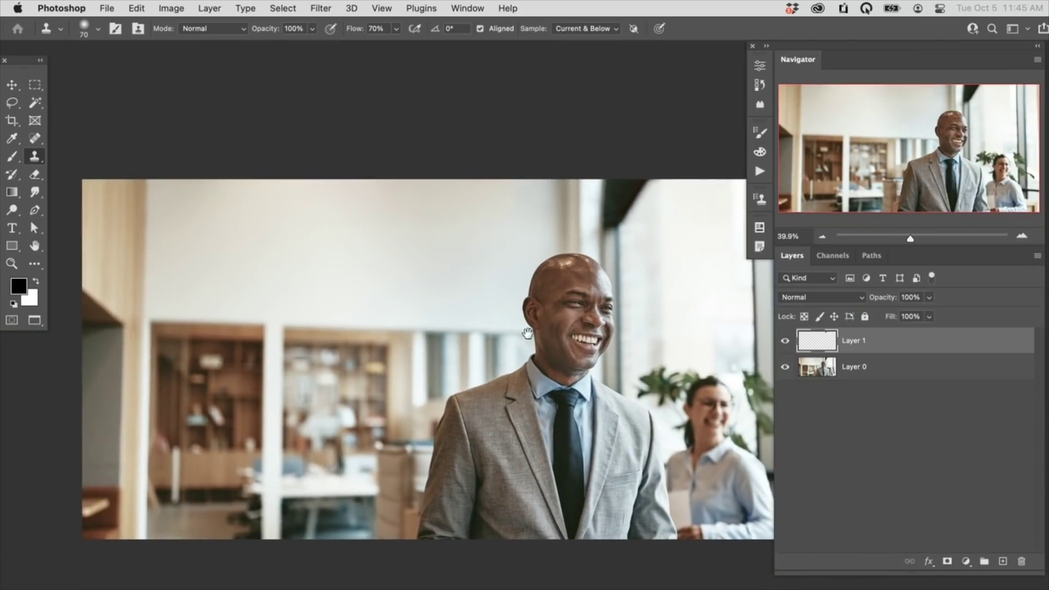
Select Layer 0 and extend the canvas slightly below the photo with a Content-Aware crop
click(842, 376)
drag(601, 435, 585, 422)
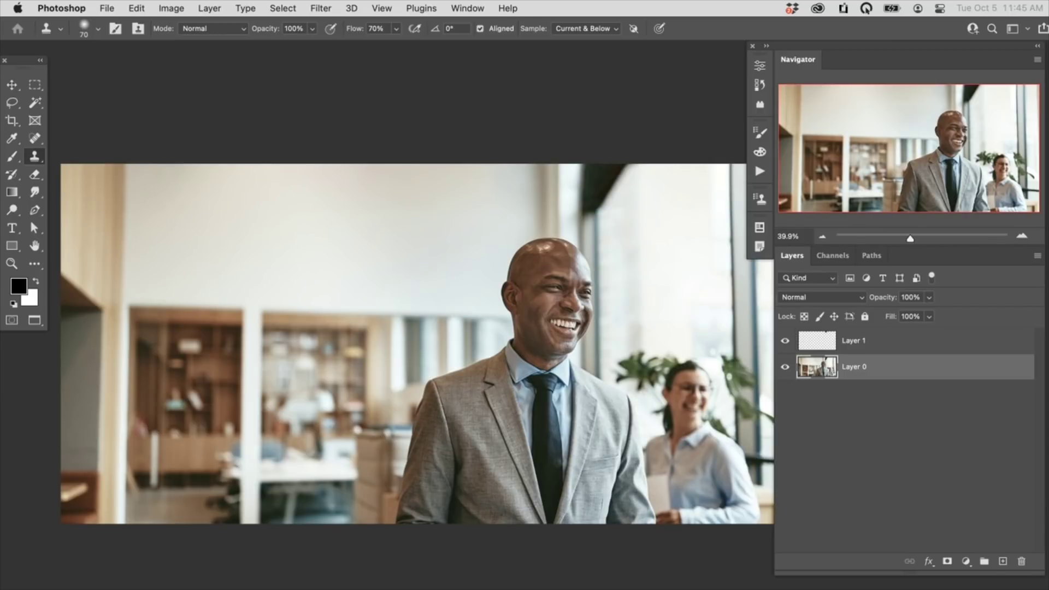
key(c)
drag(436, 524, 428, 549)
click(716, 31)
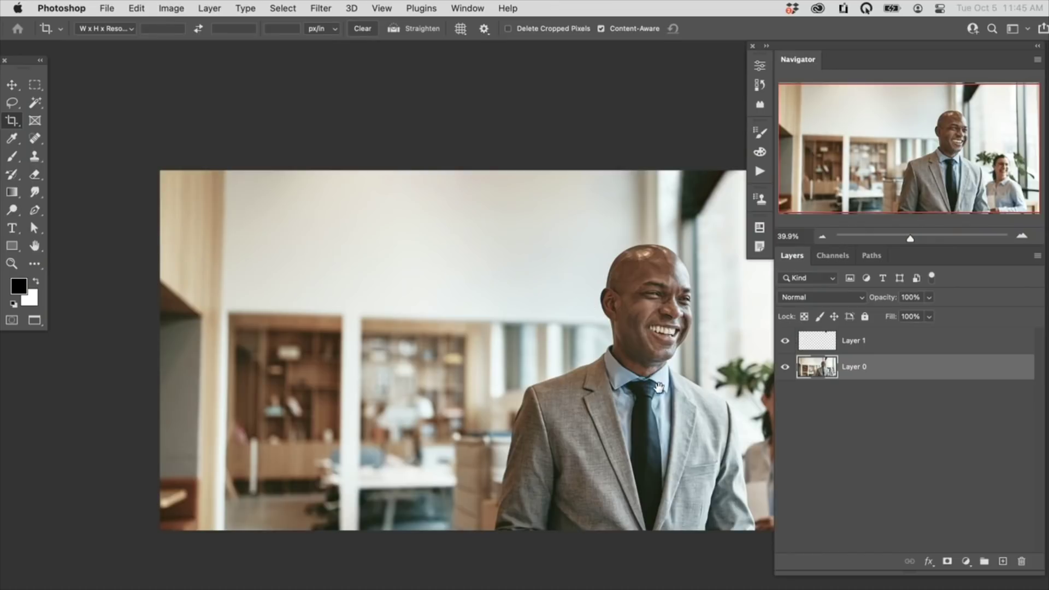
drag(659, 387, 595, 355)
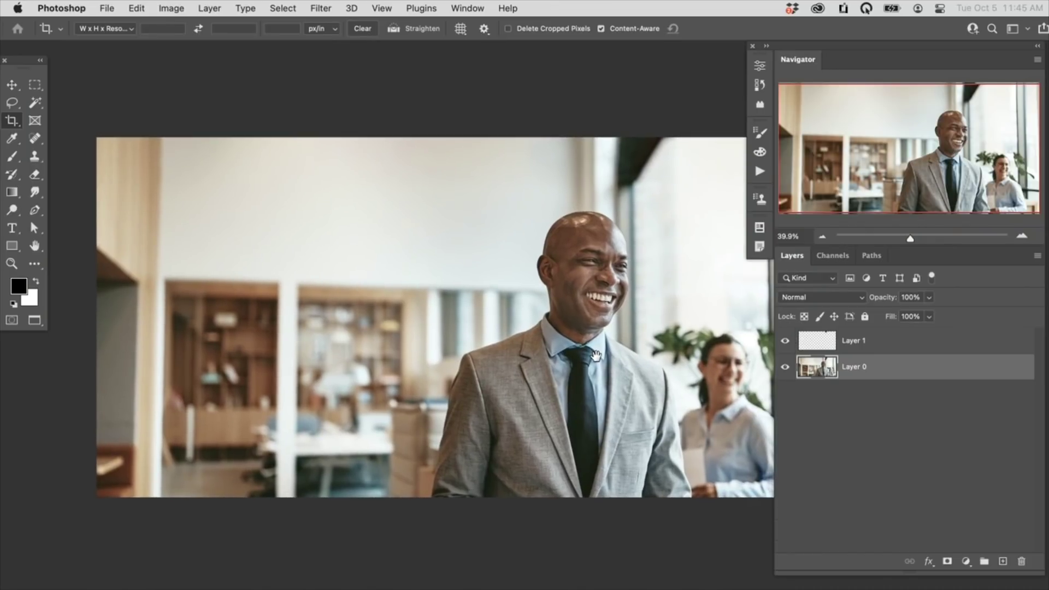
Merge Layer 1 with Layer 0 and duplicate the merged layer
shift+click(886, 350)
key(super+e)
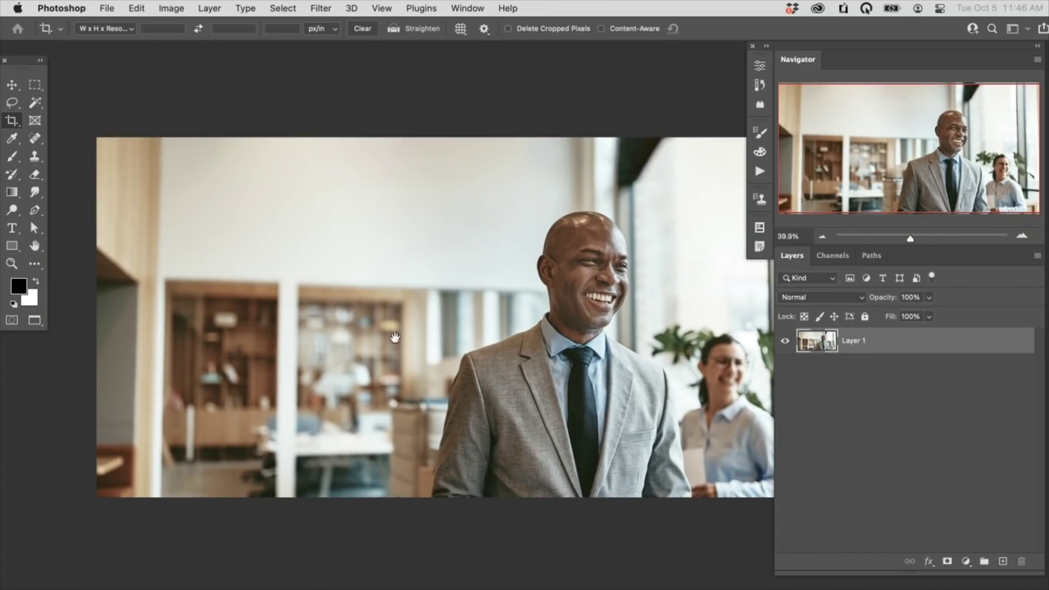
scroll(270, 297, right, 3)
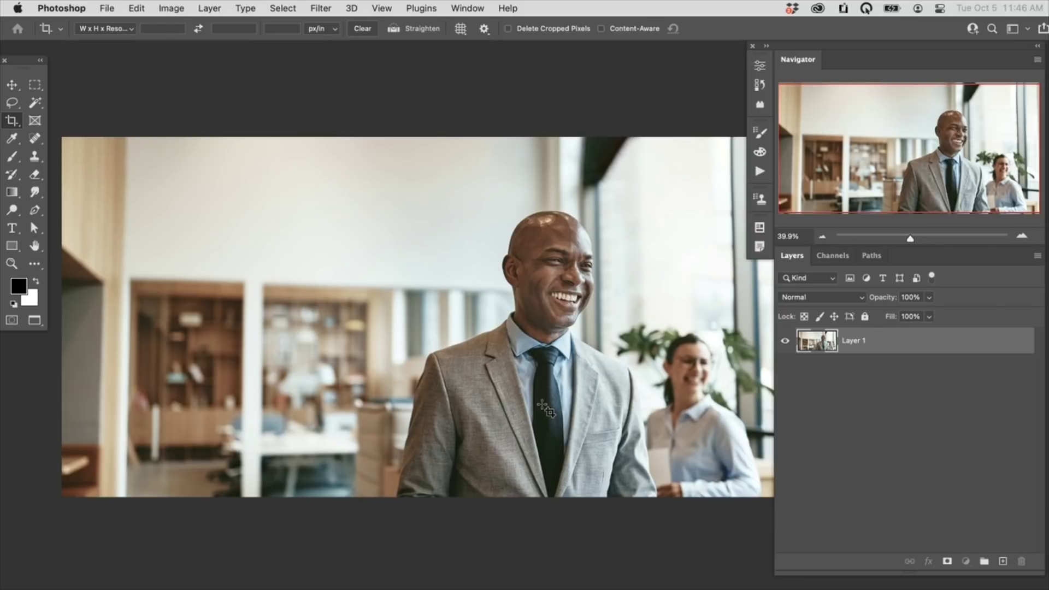
drag(895, 343, 1002, 560)
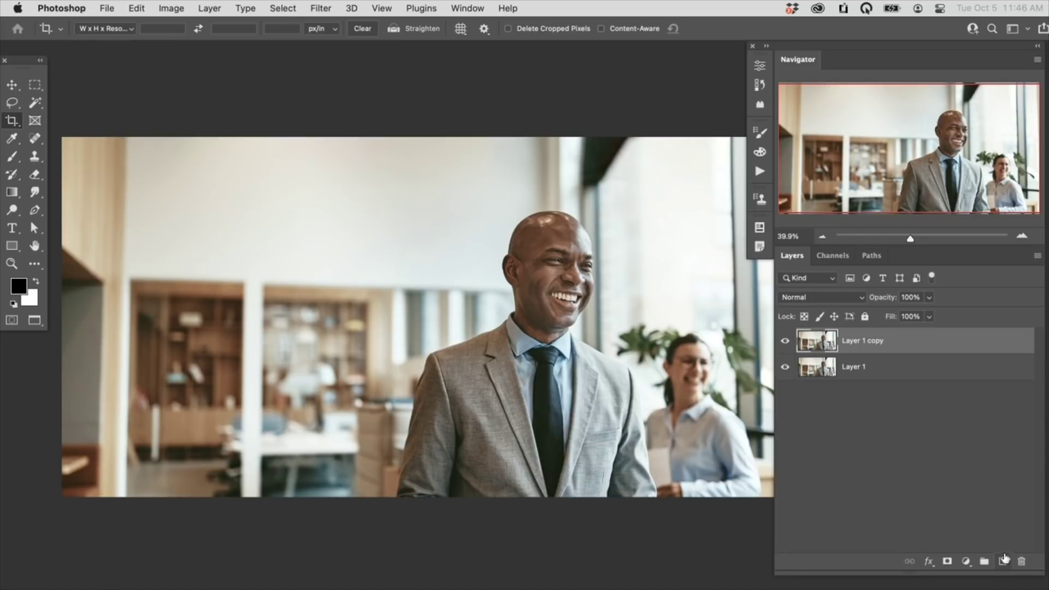
Select the people on the duplicated layer automatically with Select Subject
click(284, 8)
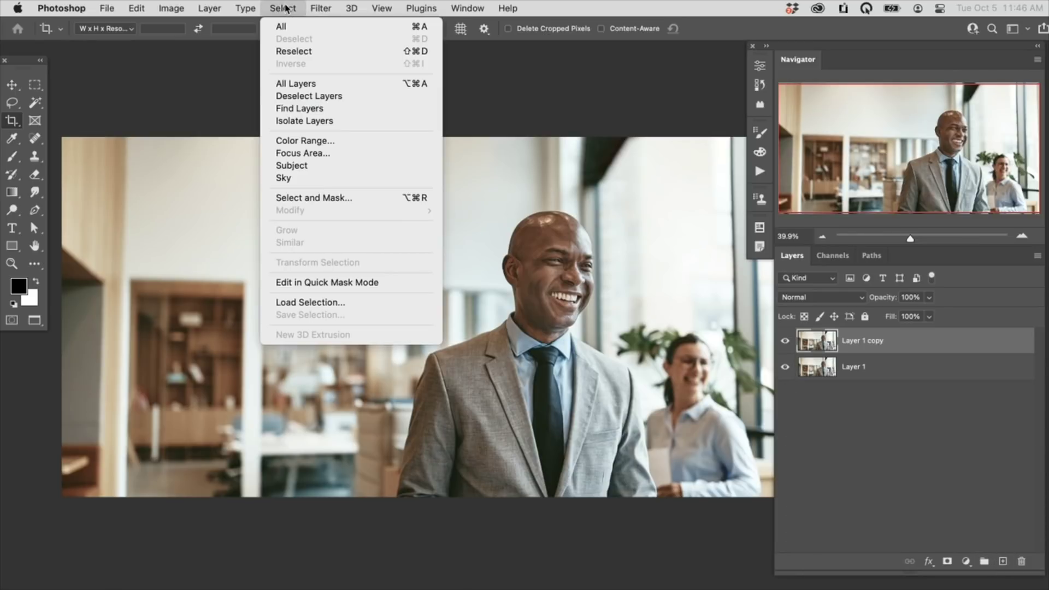
click(318, 166)
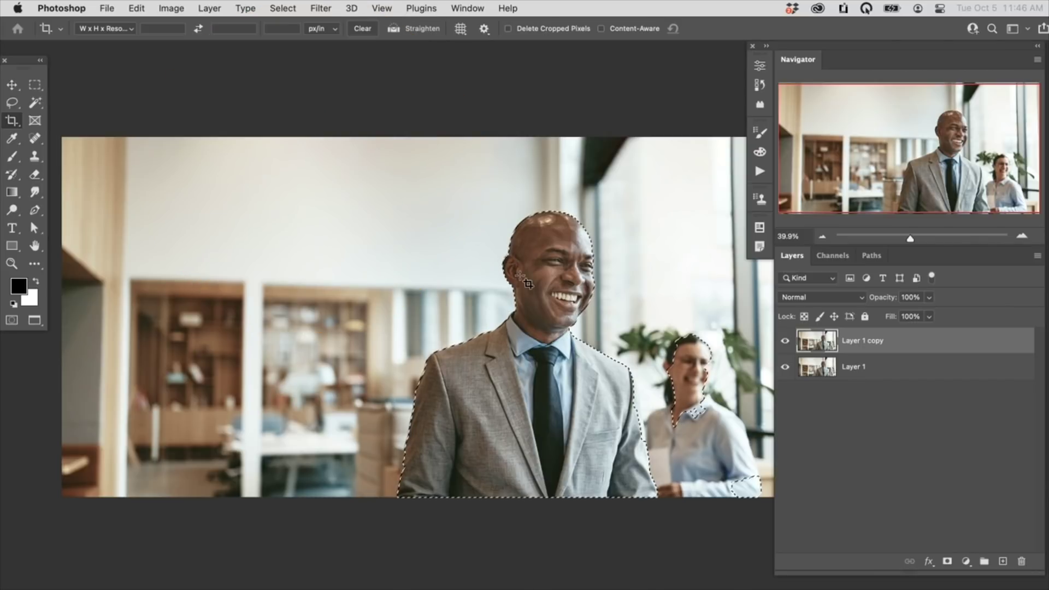
drag(688, 425, 568, 404)
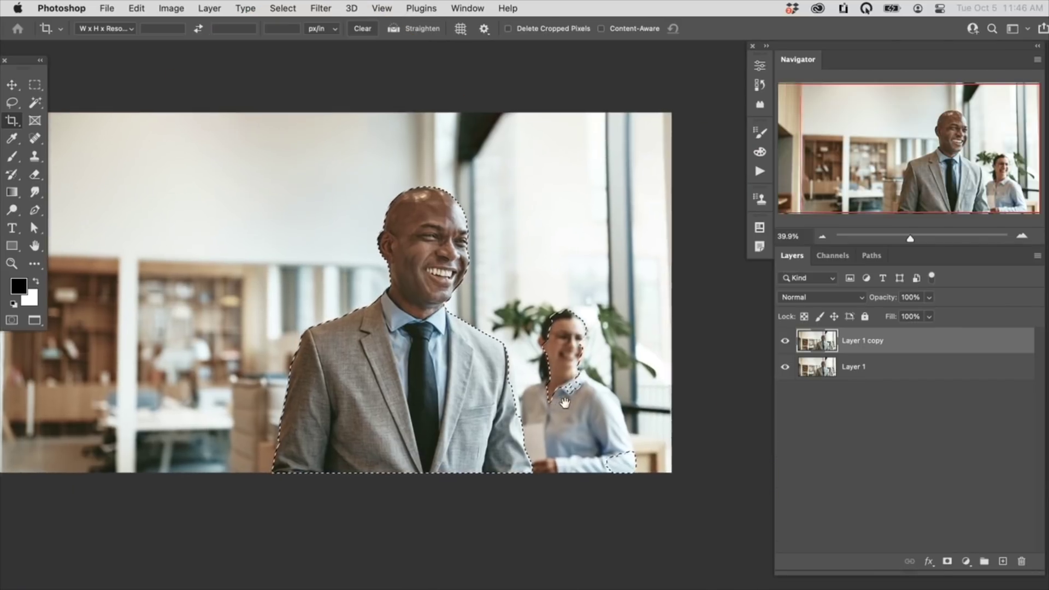
Subtract the woman's face, collar and sleeve areas from the selection with the Lasso tool
scroll(568, 404, up, 3)
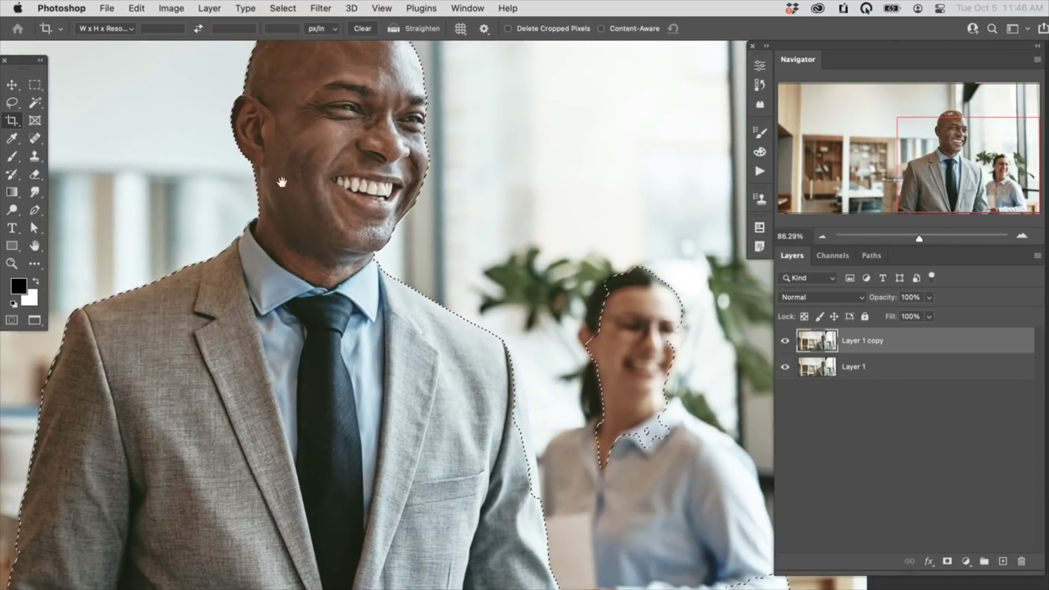
scroll(436, 260, down, 5)
scroll(436, 259, right, 4)
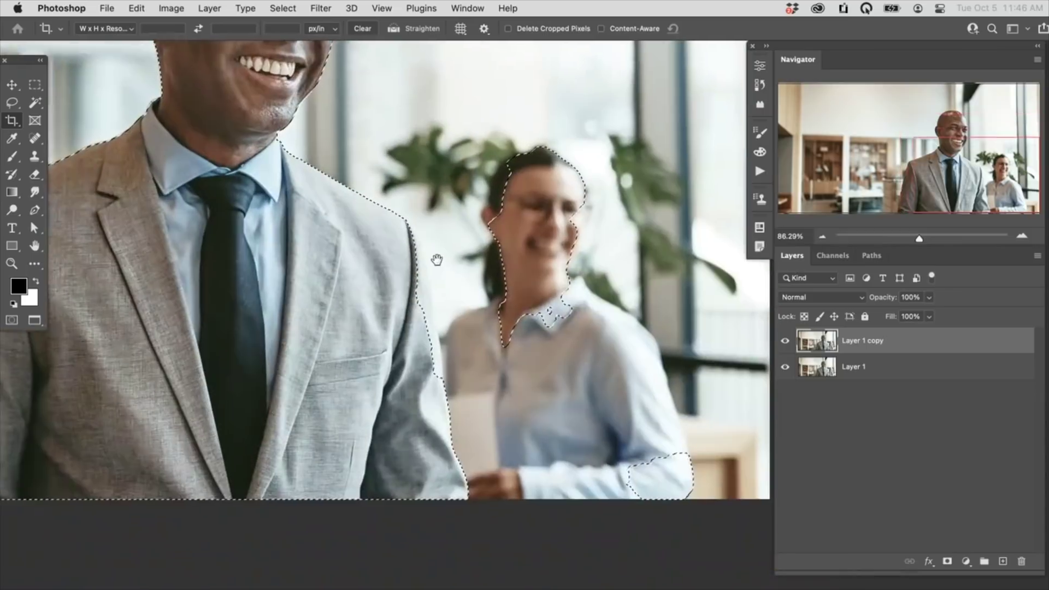
scroll(591, 387, up, 4)
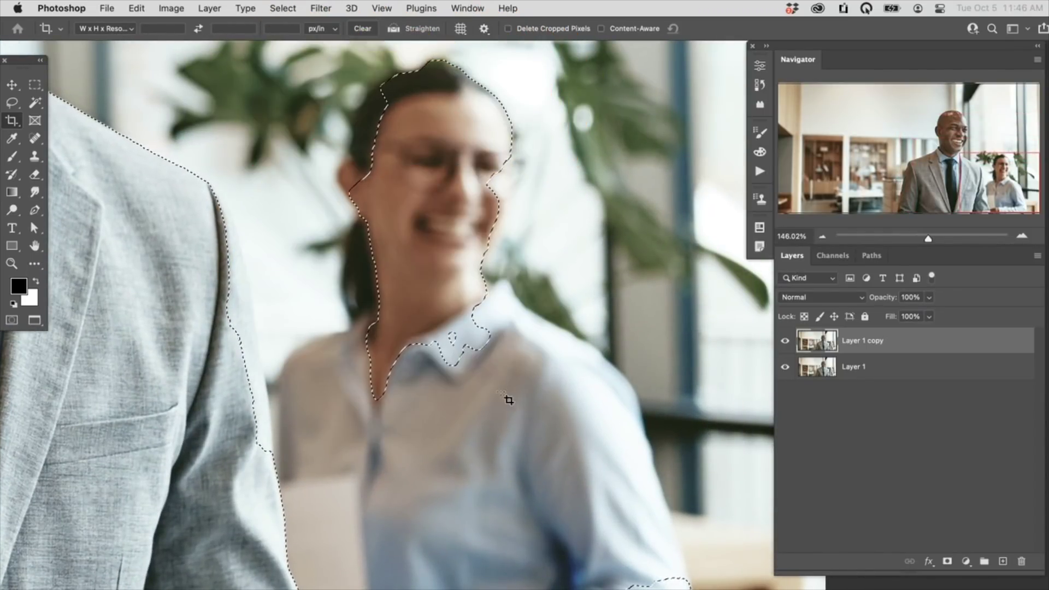
click(13, 103)
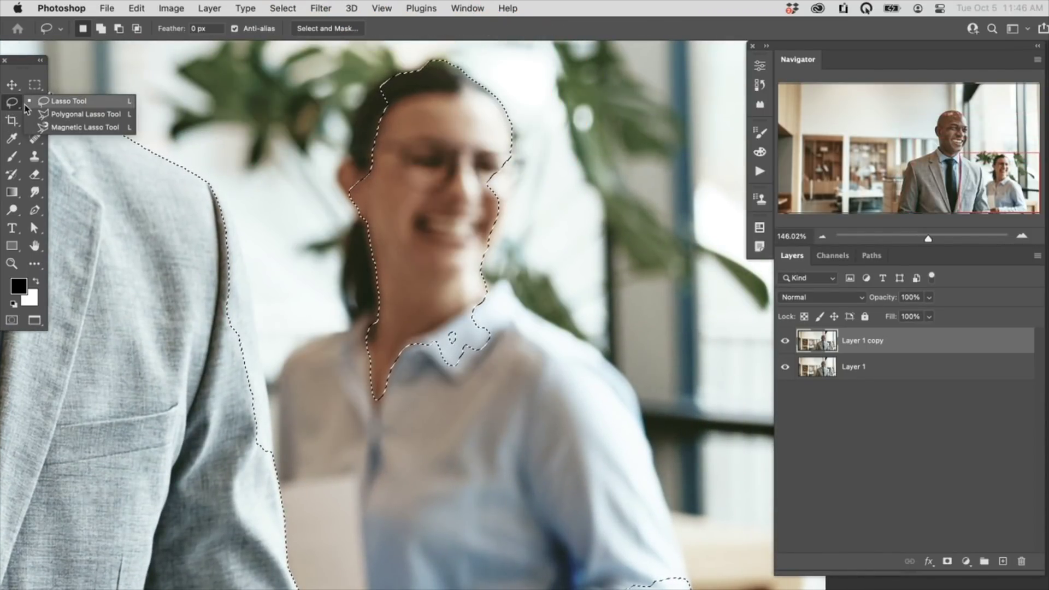
scroll(382, 181, up, 2)
key(alt)
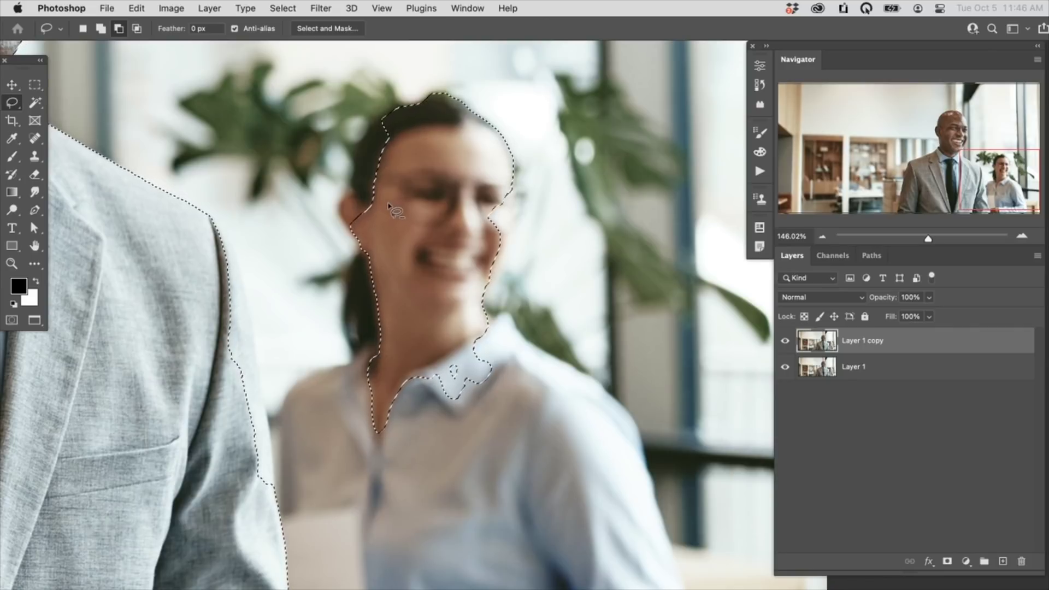
mouse_move(337, 185)
mouse_down()
mouse_move(331, 422)
mouse_move(401, 475)
mouse_move(522, 385)
mouse_move(569, 199)
mouse_move(490, 81)
mouse_move(345, 105)
mouse_up()
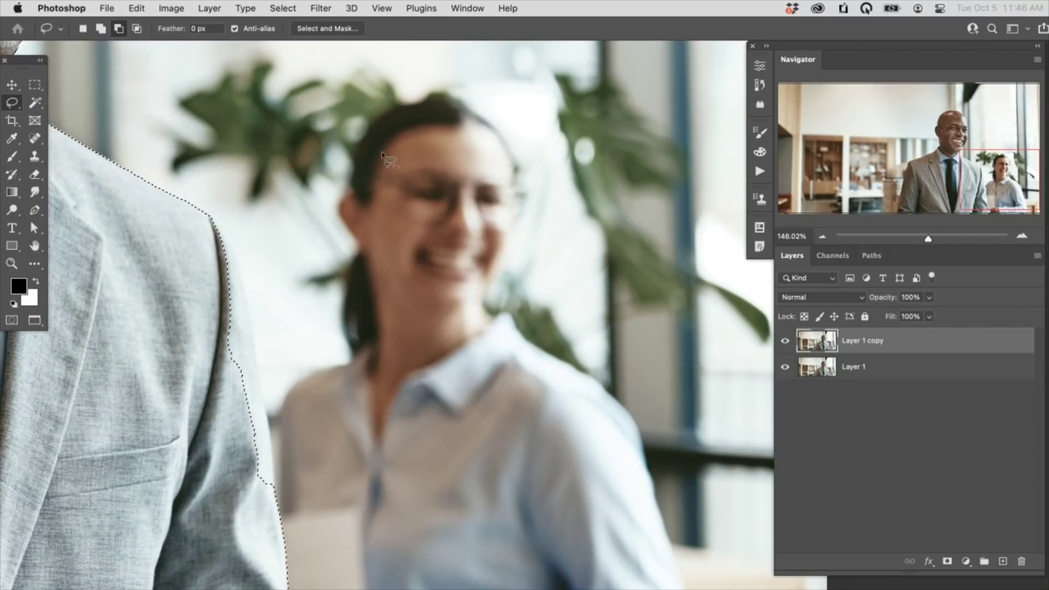
scroll(534, 445, down, 5)
scroll(534, 445, right, 2)
mouse_move(482, 355)
mouse_down()
mouse_move(650, 506)
mouse_move(562, 309)
mouse_up()
Add the missing edge of the man's shoulder and sleeve beside the woman to the selection, and trim the excess
scroll(241, 341, up, 5)
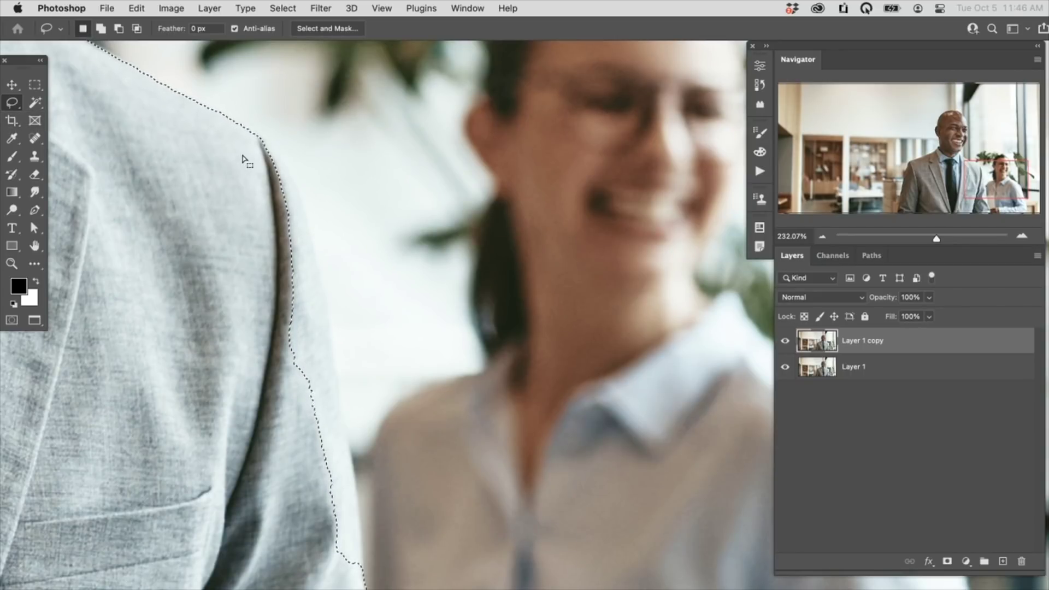
key(shift)
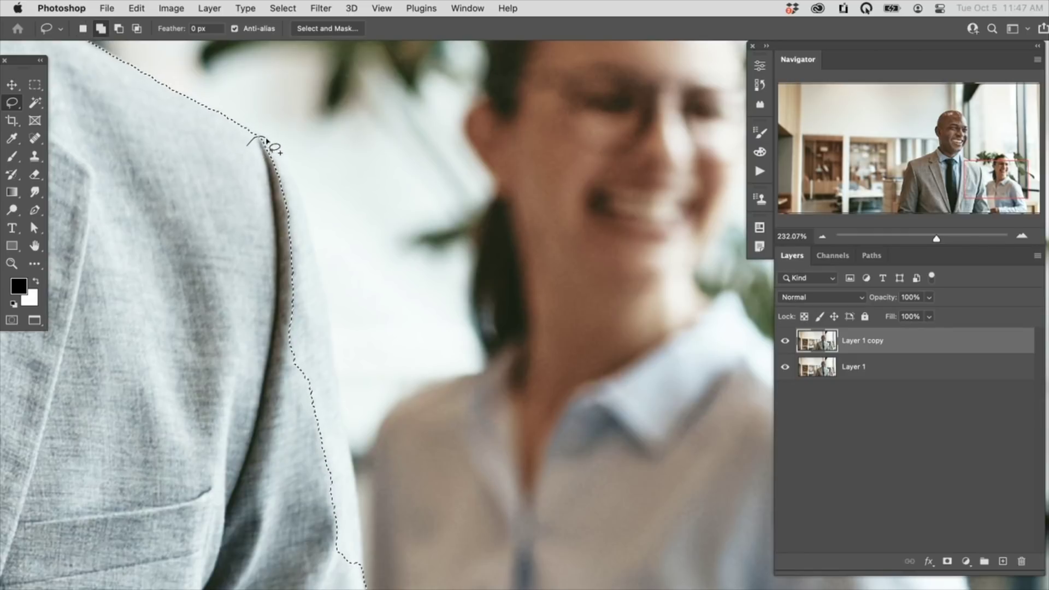
drag(308, 235, 356, 473)
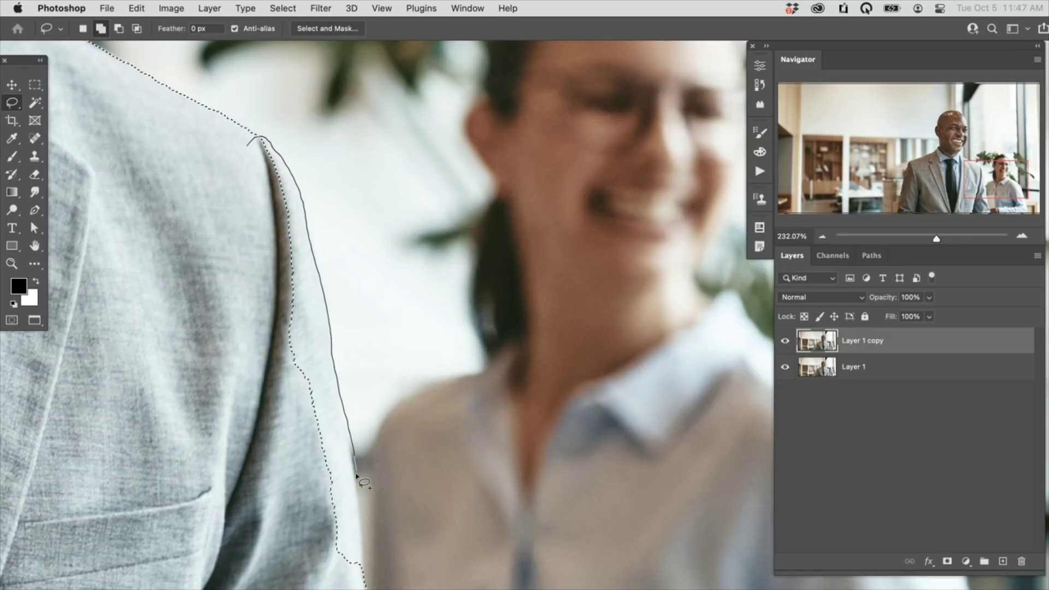
drag(363, 589, 246, 427)
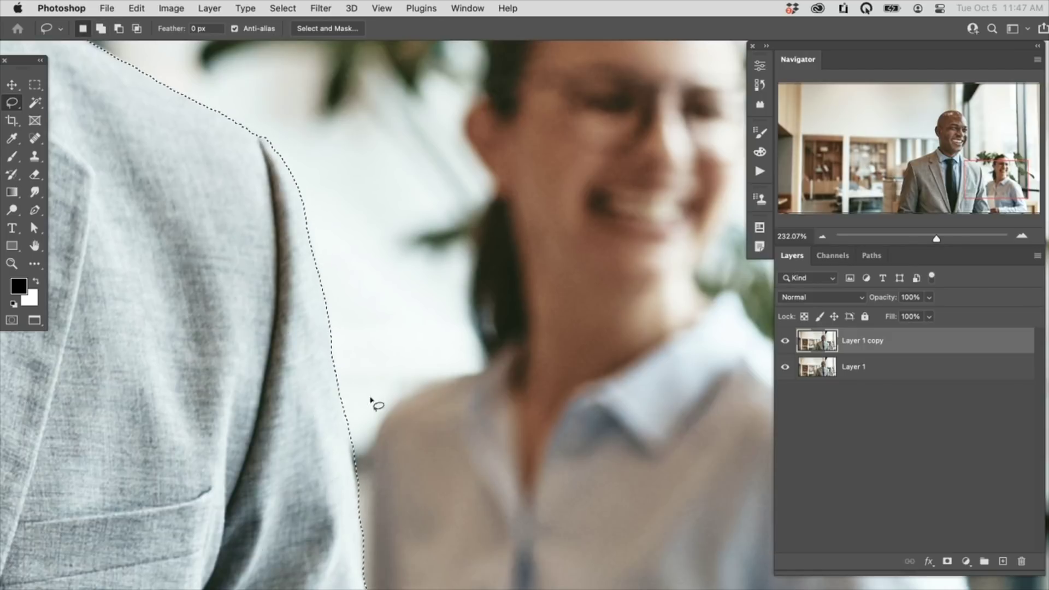
key(alt)
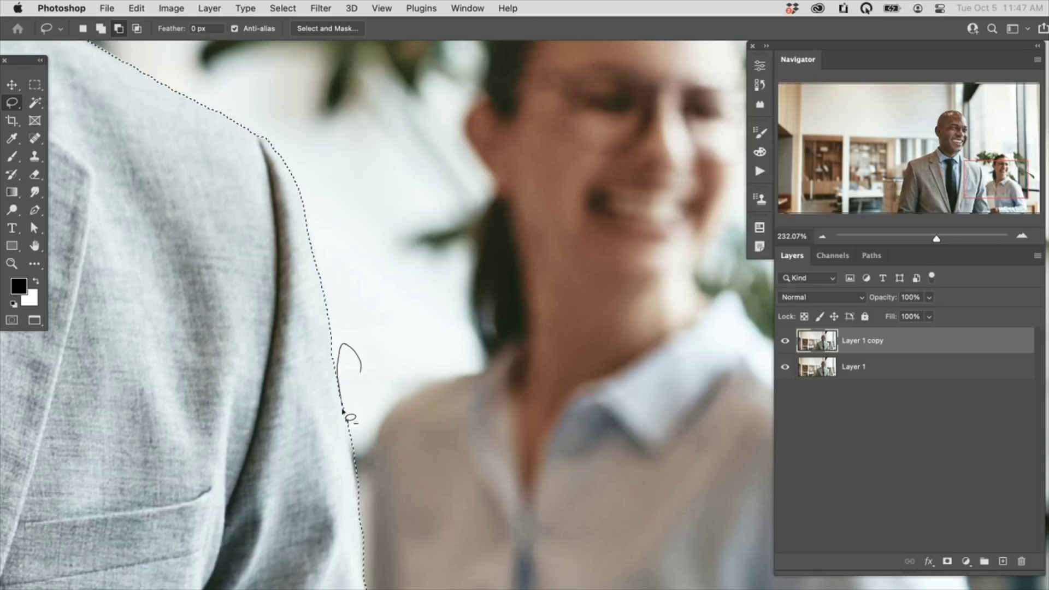
drag(386, 376, 376, 365)
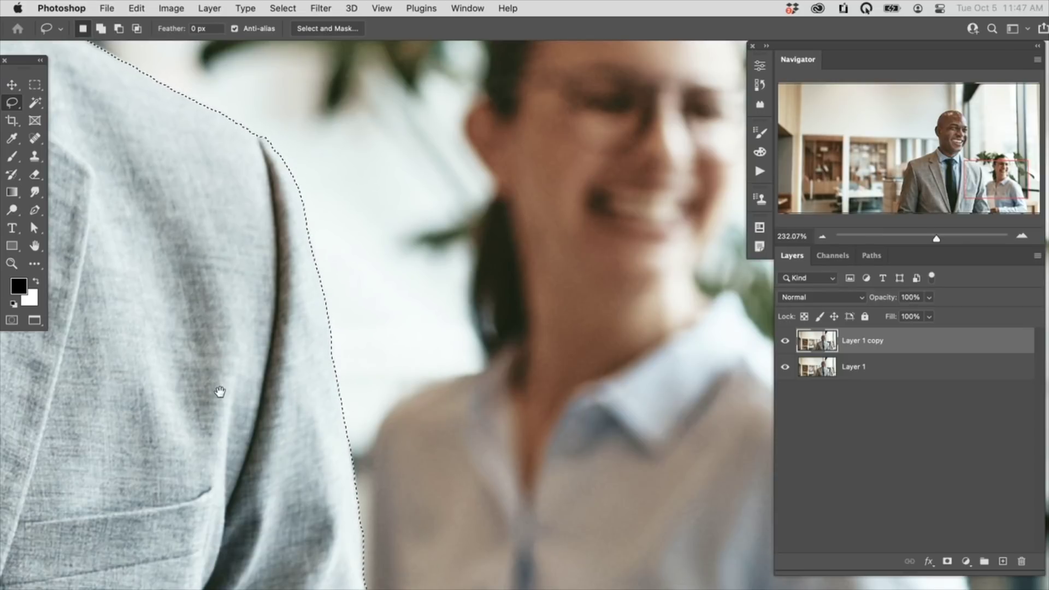
Add the missing edge of the man's sleeve on the side away from the woman to the selection with the Lasso tool
drag(124, 438, 618, 265)
scroll(618, 265, left, 5)
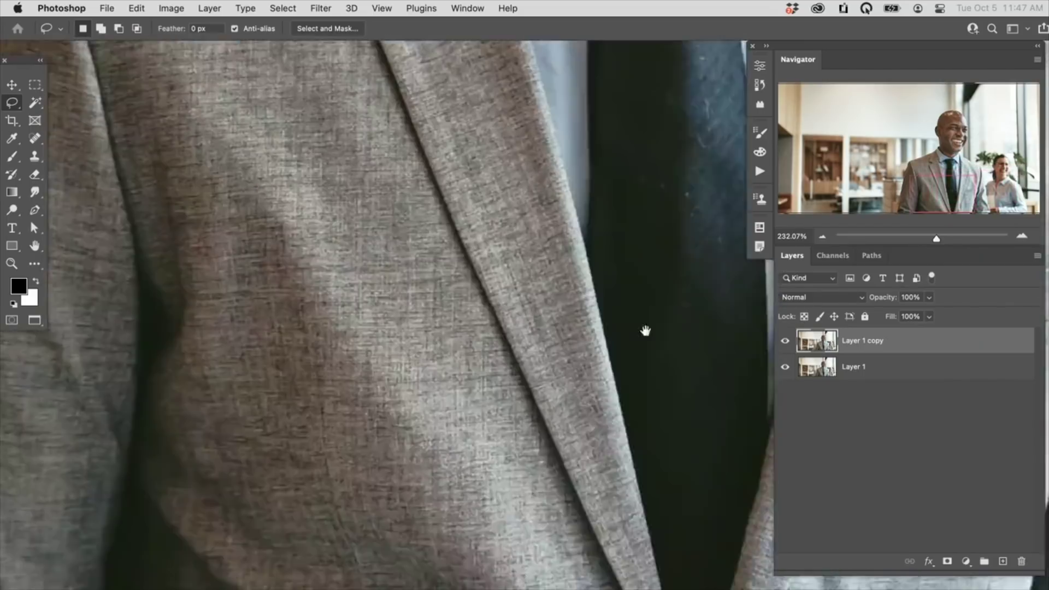
scroll(421, 384, left, 6)
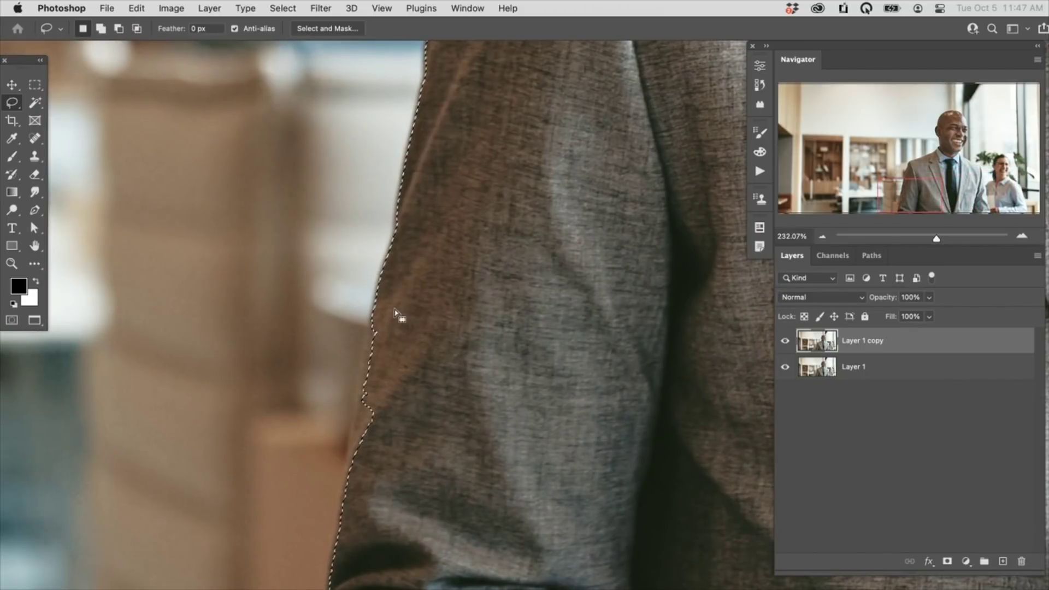
key(shift)
drag(388, 267, 361, 372)
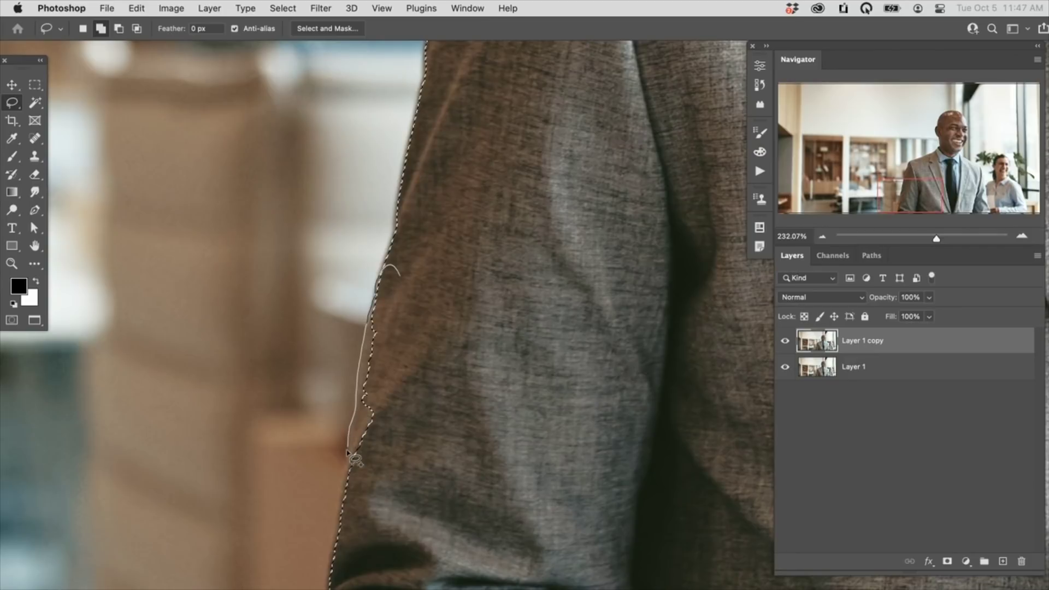
drag(344, 511, 437, 309)
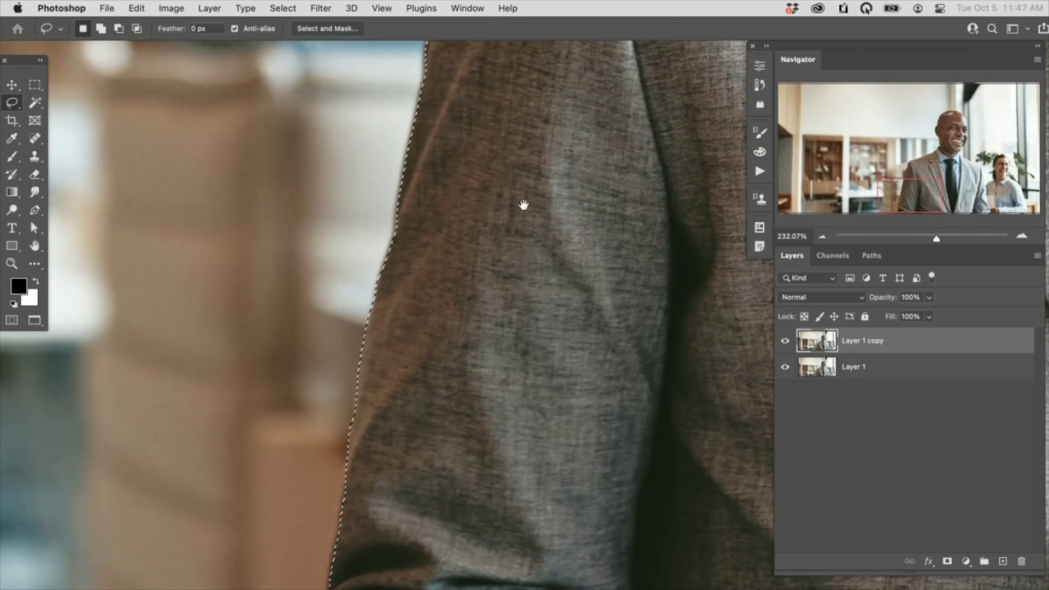
Subtract the excess background along that sleeve's upper edge from the selection with the Lasso tool, and check the shoulder and collar outline
mouse_move(519, 206)
mouse_down()
mouse_move(510, 297)
mouse_move(425, 545)
mouse_up()
key(alt)
drag(315, 264, 337, 247)
drag(322, 363, 277, 347)
scroll(306, 515, up, 5)
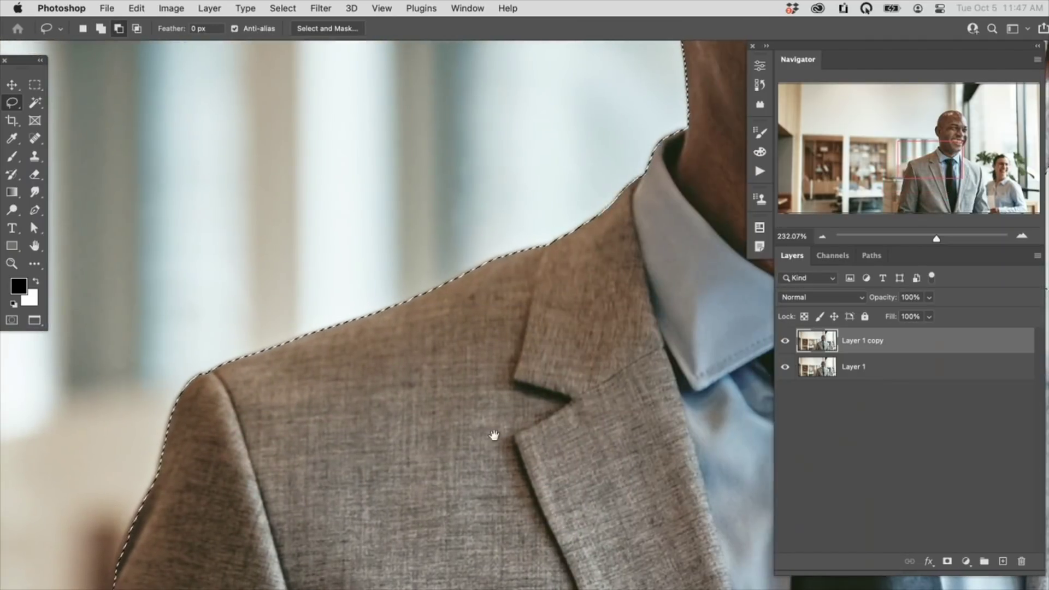
drag(494, 435, 306, 431)
scroll(468, 410, down, 5)
drag(468, 410, 441, 330)
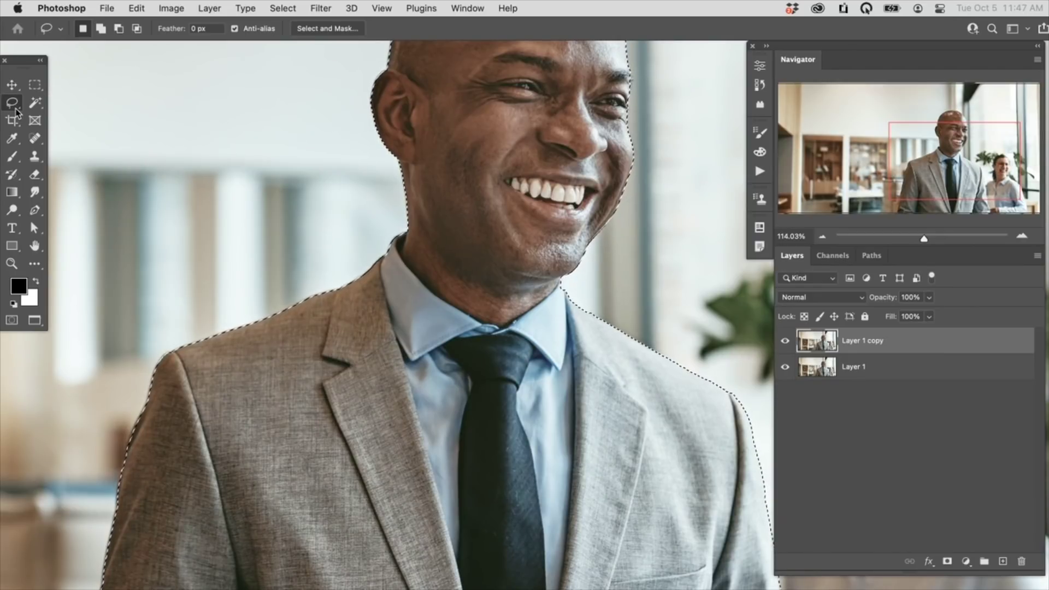
Open the selection in Select and Mask with the On White view and lower the preview opacity to 82%
click(282, 8)
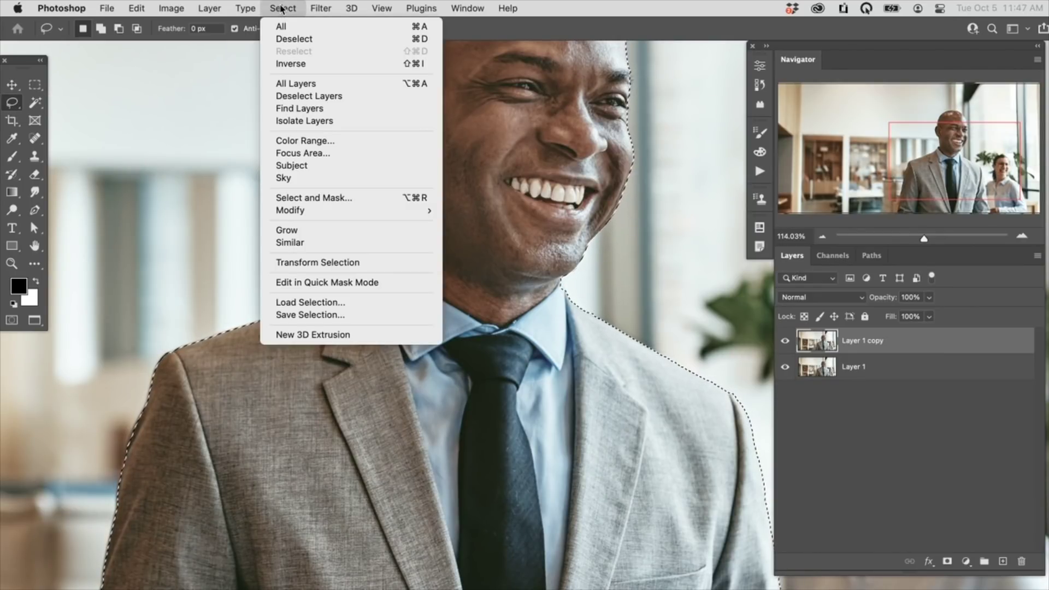
click(328, 205)
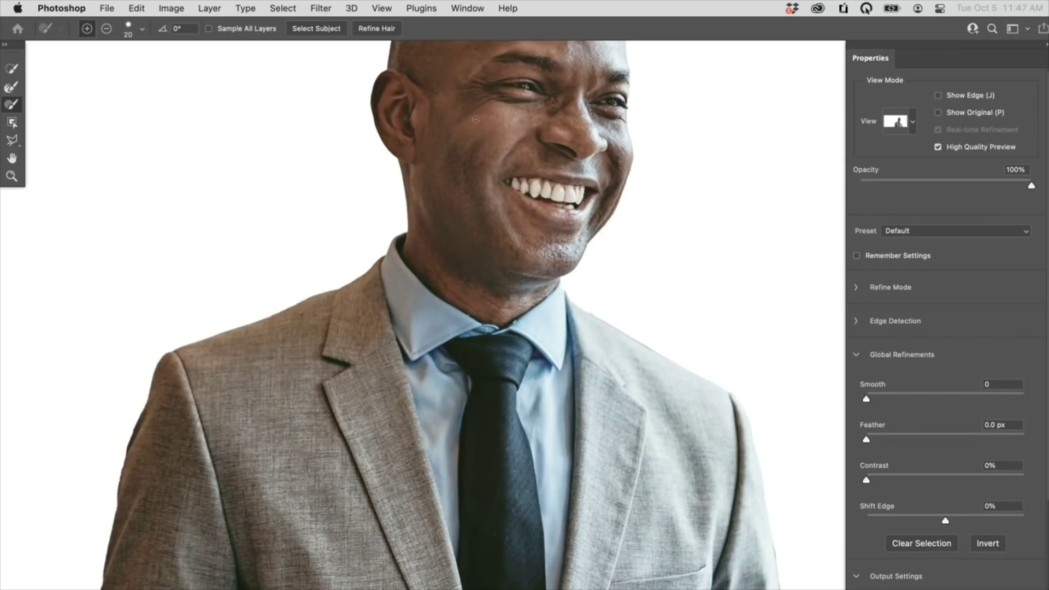
click(912, 126)
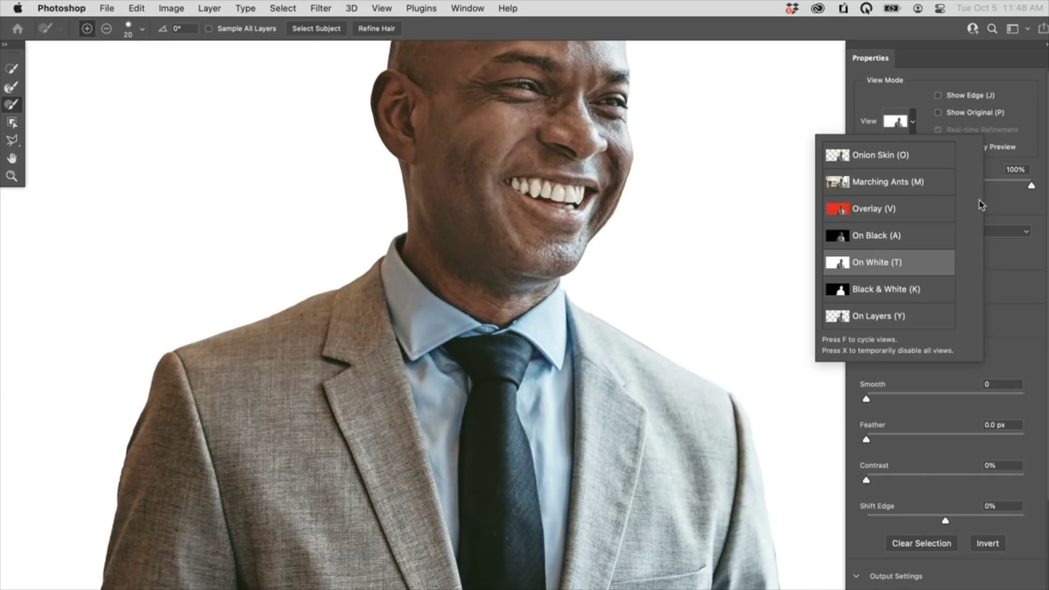
click(1004, 192)
mouse_move(1024, 186)
mouse_down()
mouse_move(923, 185)
mouse_move(1010, 185)
mouse_up()
click(995, 184)
click(1002, 185)
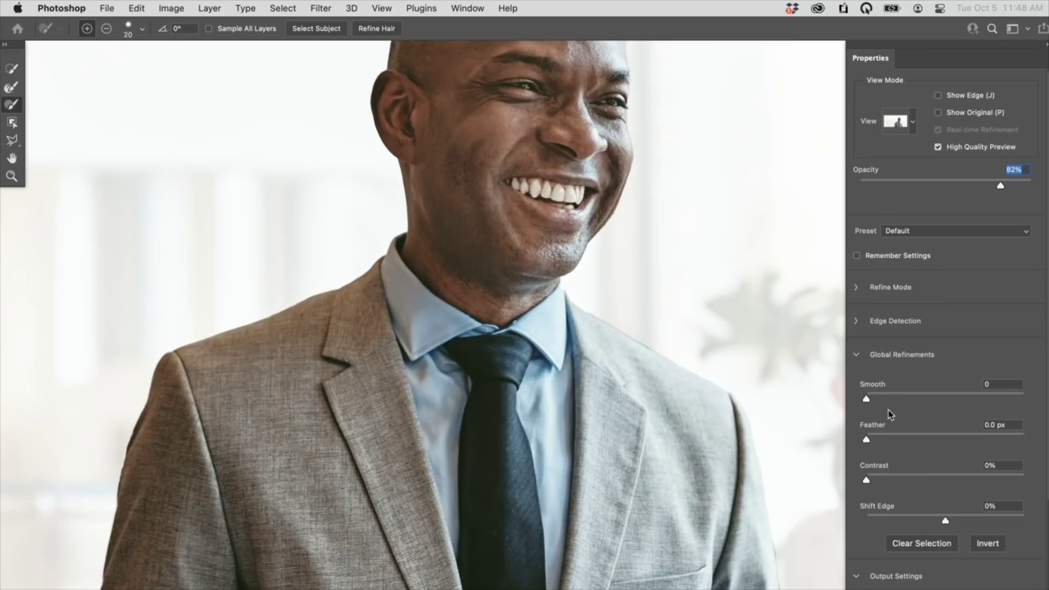
Set the selection's Feather to 7.5 px and Contrast to 71%, with the preview opacity back at 100%
drag(866, 440, 921, 424)
key(super+z)
key(super+z)
drag(893, 477, 982, 469)
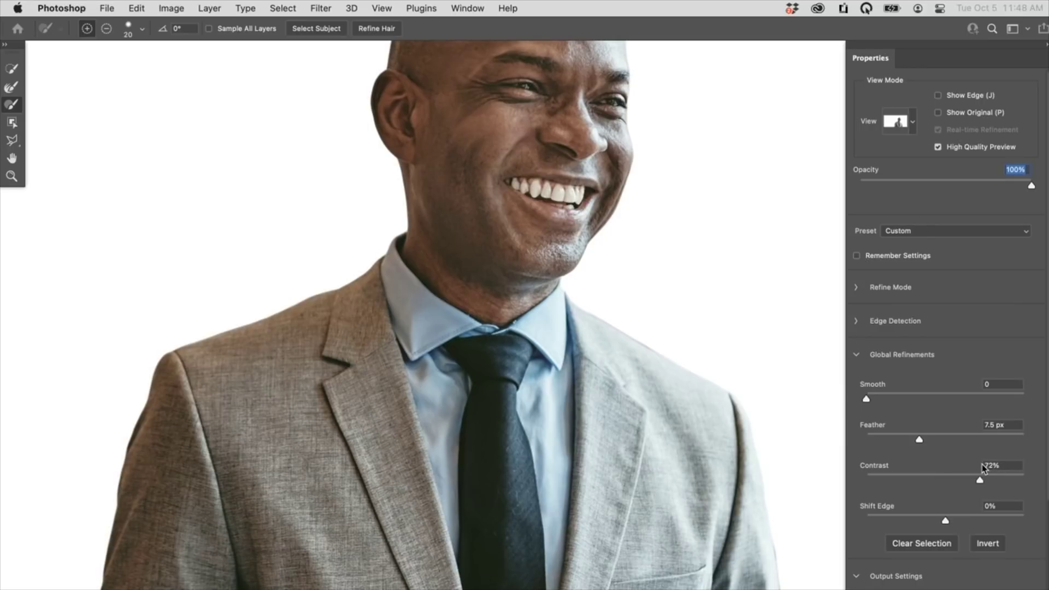
click(982, 466)
Compare the refined selection edge with the original one along the man's head, neck, collar and sleeve
click(386, 241)
drag(416, 234, 540, 448)
click(937, 113)
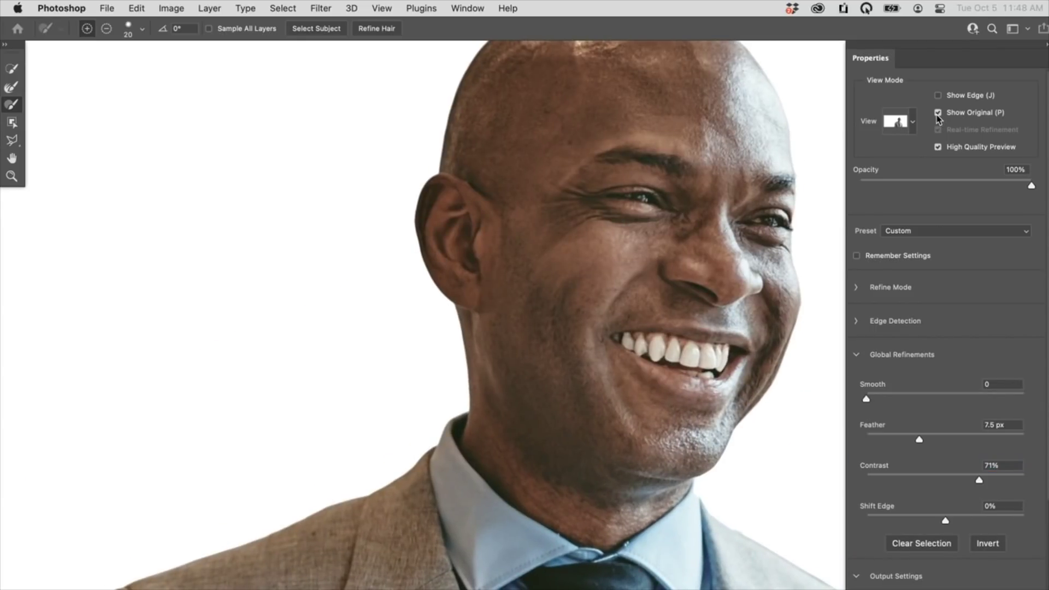
click(938, 113)
scroll(498, 440, up, 5)
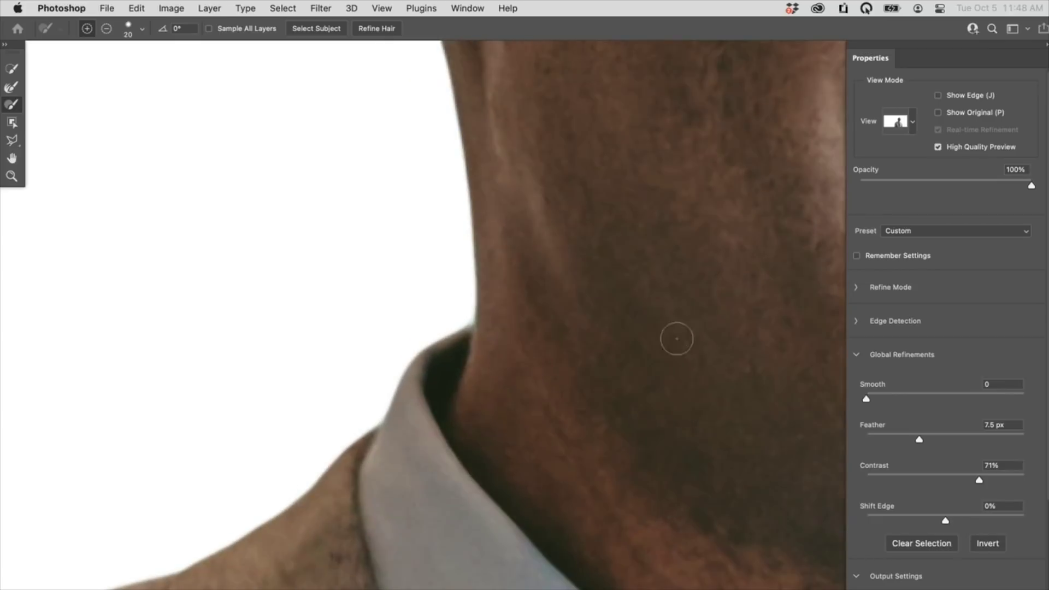
click(937, 113)
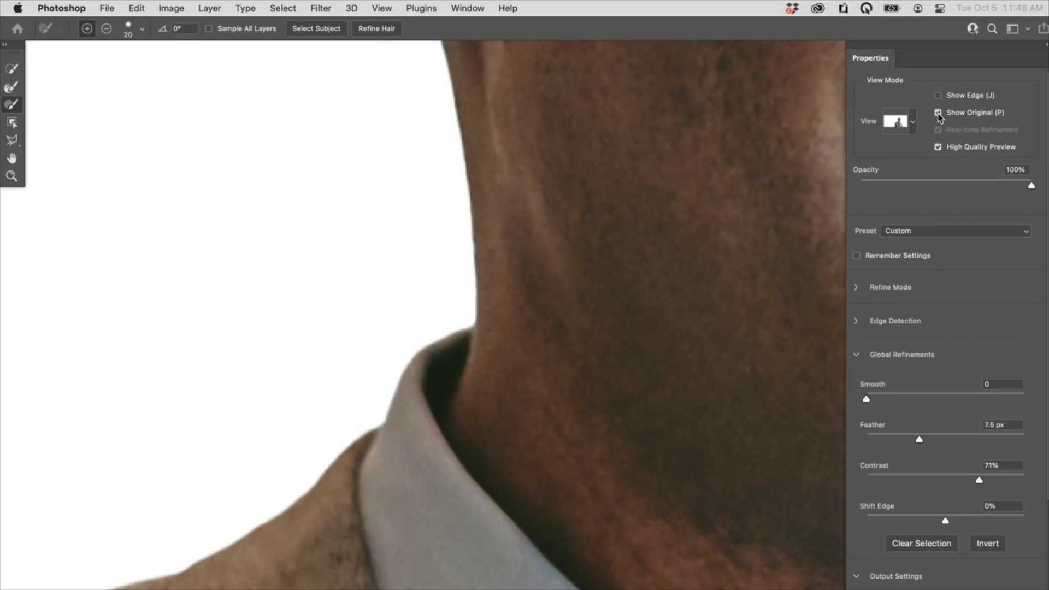
scroll(341, 532, up, 6)
drag(736, 285, 528, 210)
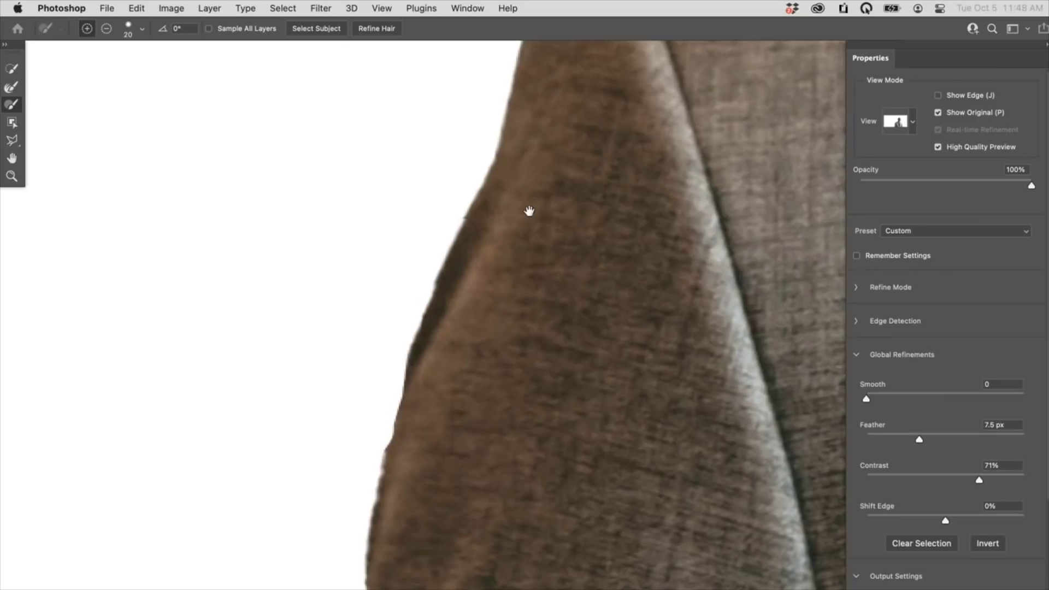
click(937, 113)
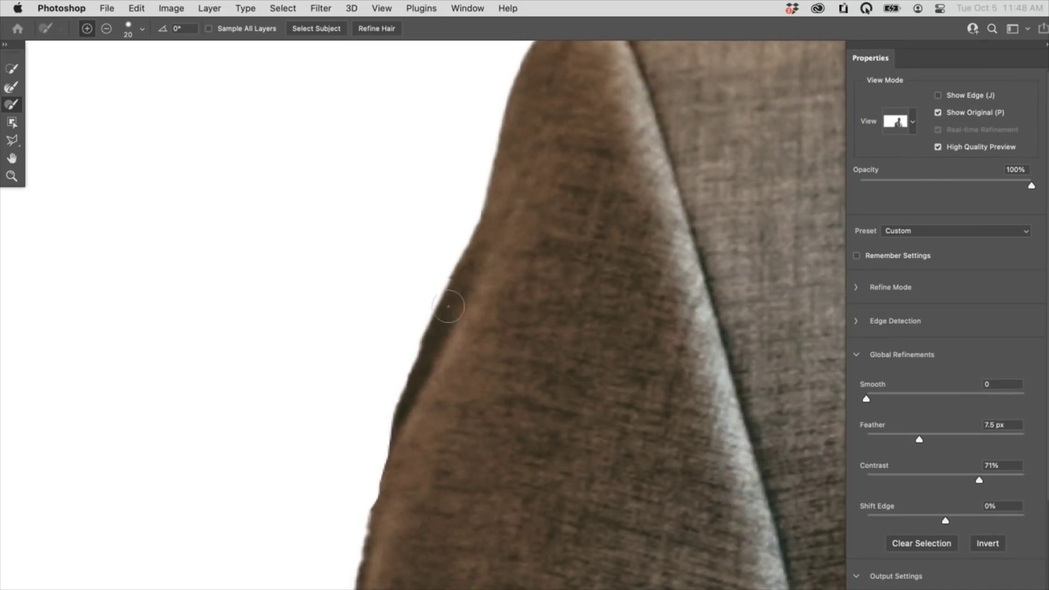
drag(376, 487, 356, 566)
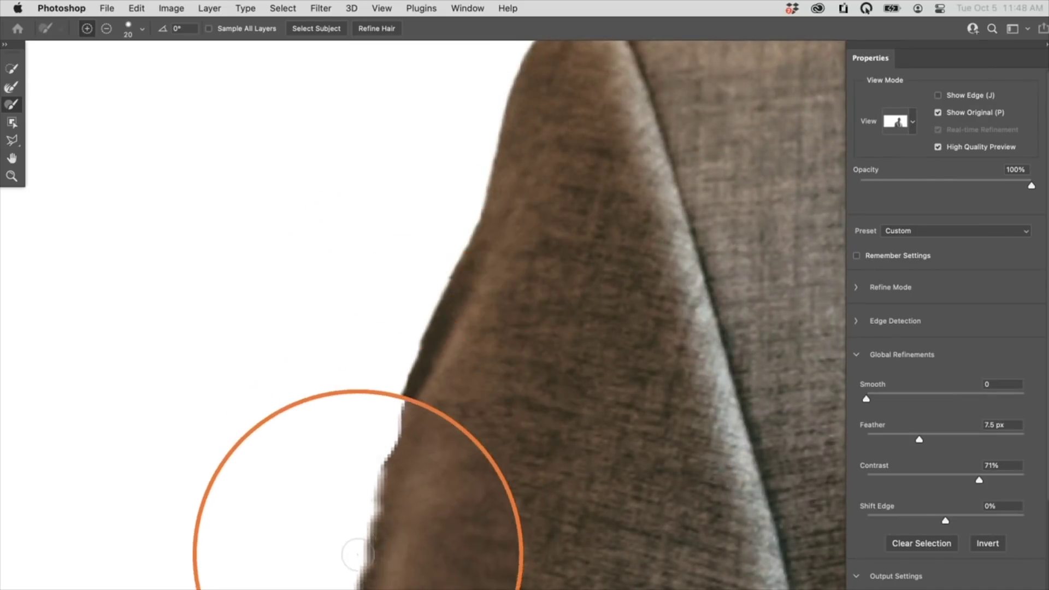
click(938, 113)
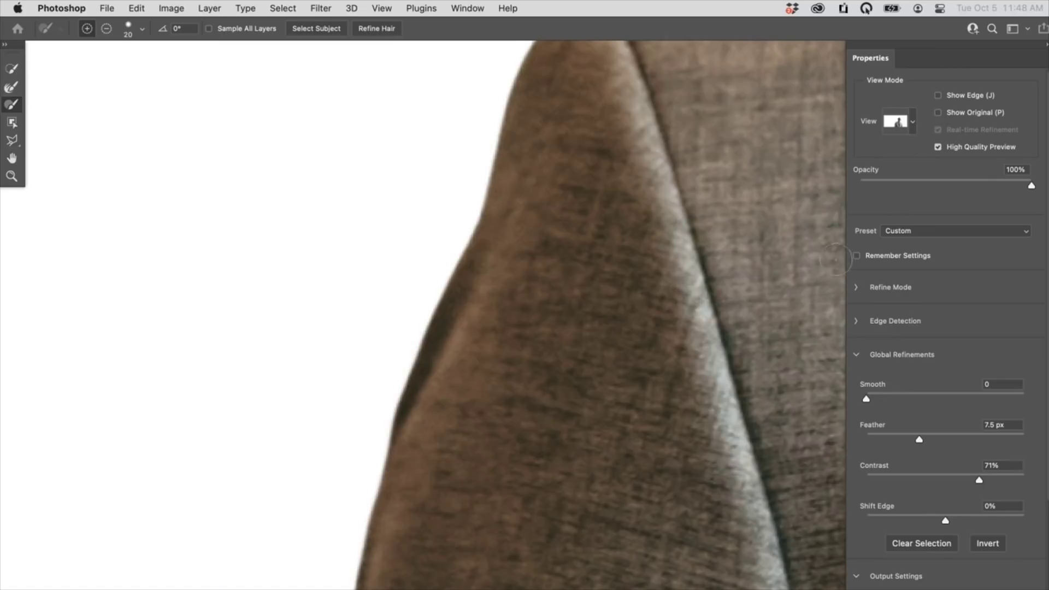
Raise the selection edge's Contrast to 84% and check the man's outline
click(998, 479)
drag(737, 462, 644, 468)
drag(753, 500, 211, 360)
drag(538, 227, 522, 380)
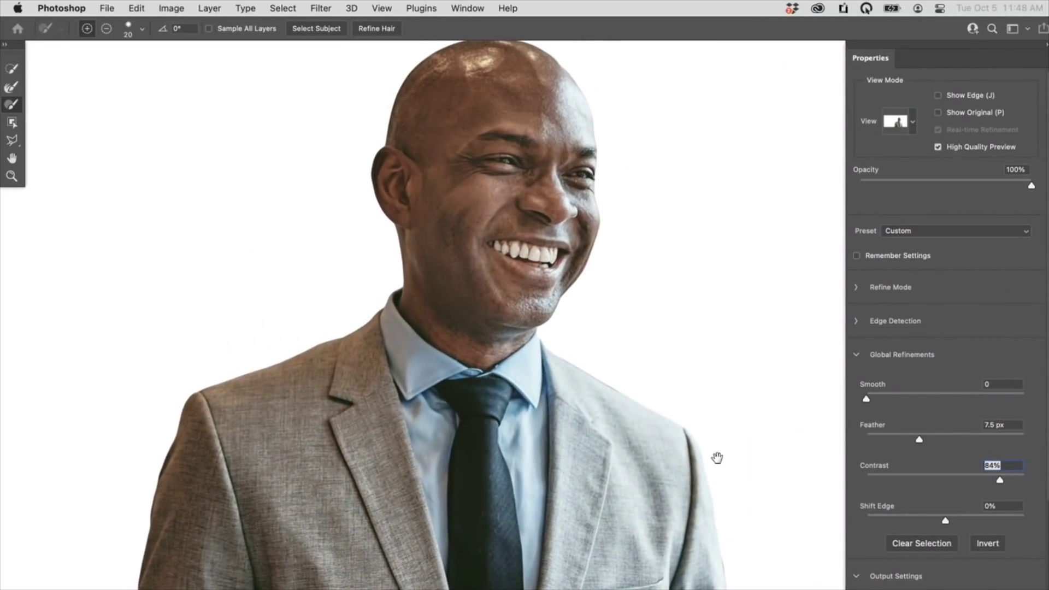
Set Shift Edge to -17% to pull the selection edge inward, and check the sleeve beside the white background
drag(717, 457, 637, 391)
scroll(636, 391, up, 3)
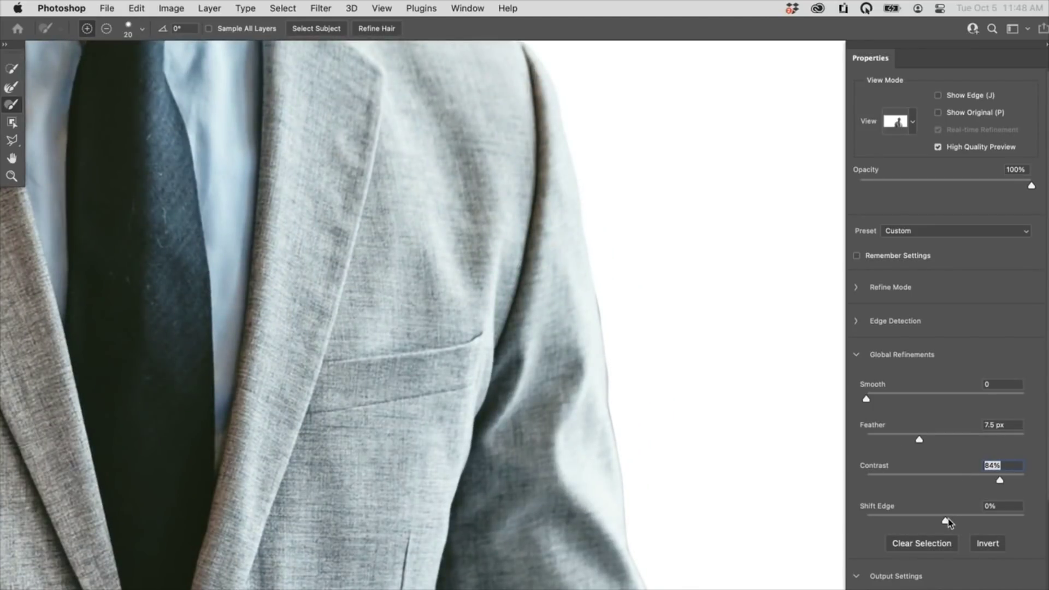
mouse_move(943, 523)
mouse_down()
mouse_move(922, 520)
mouse_move(980, 516)
mouse_move(937, 514)
mouse_up()
key(super+minus)
key(super+minus)
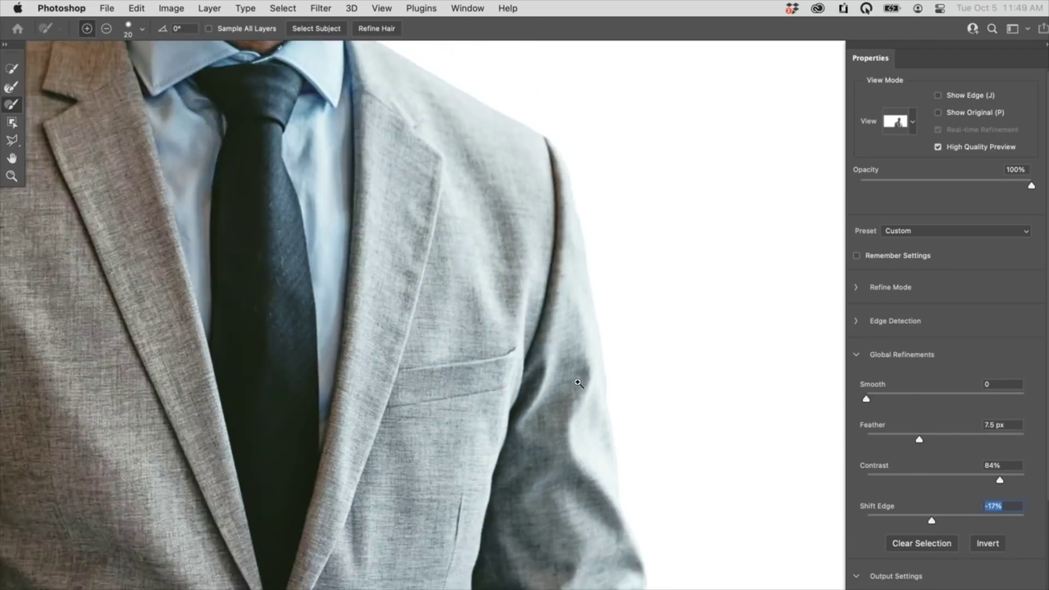
drag(491, 316, 601, 464)
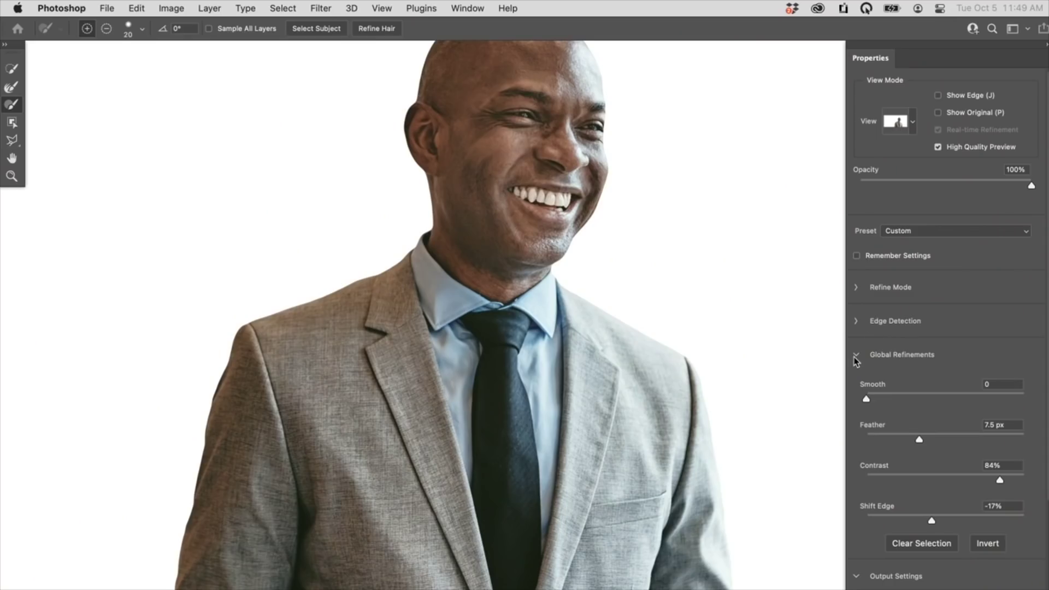
Output the refined selection as a layer mask on the duplicated layer
click(859, 355)
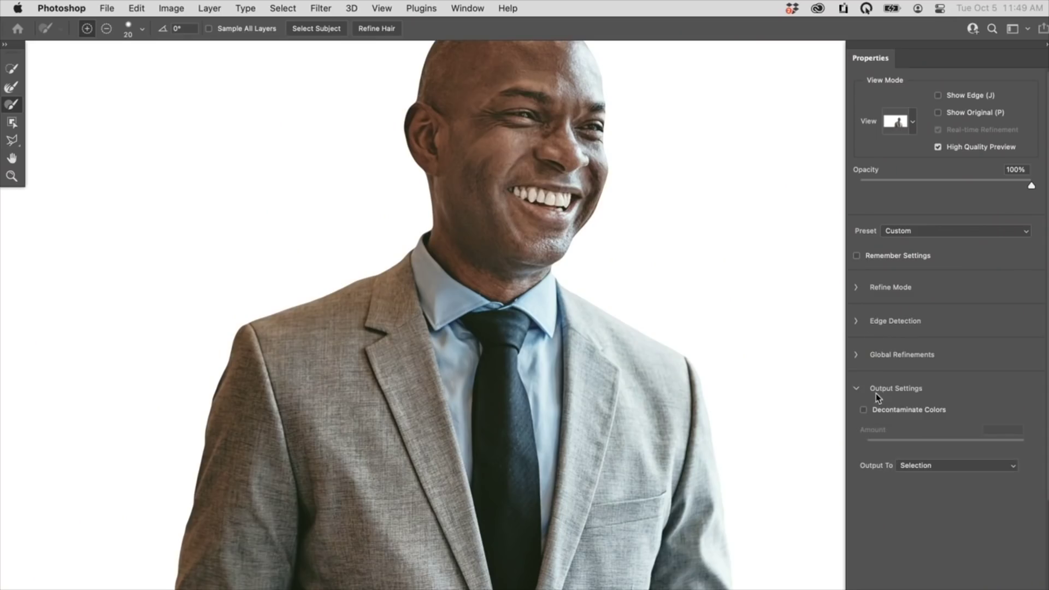
click(923, 466)
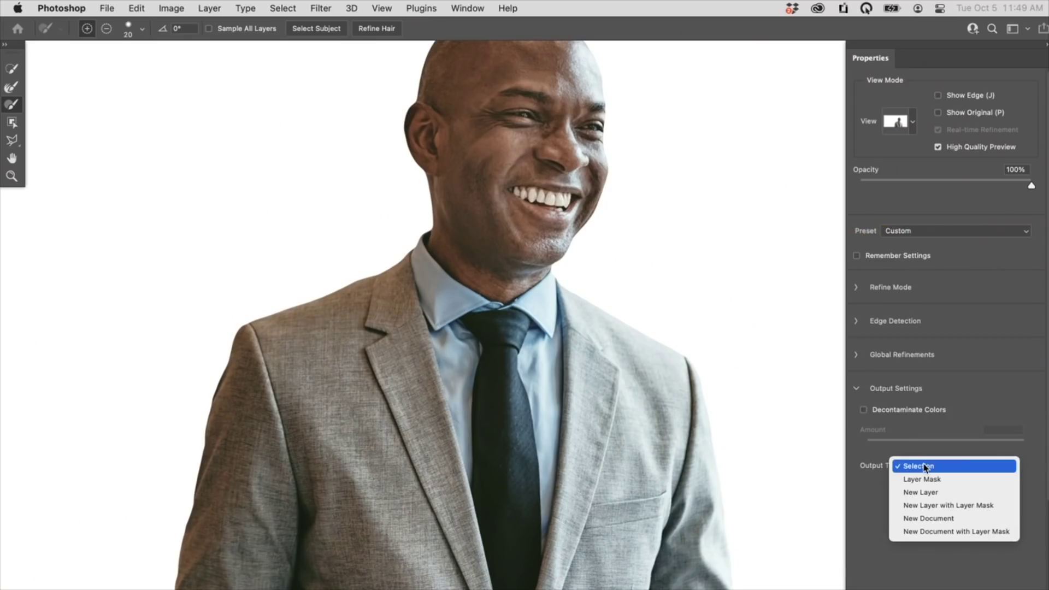
click(939, 479)
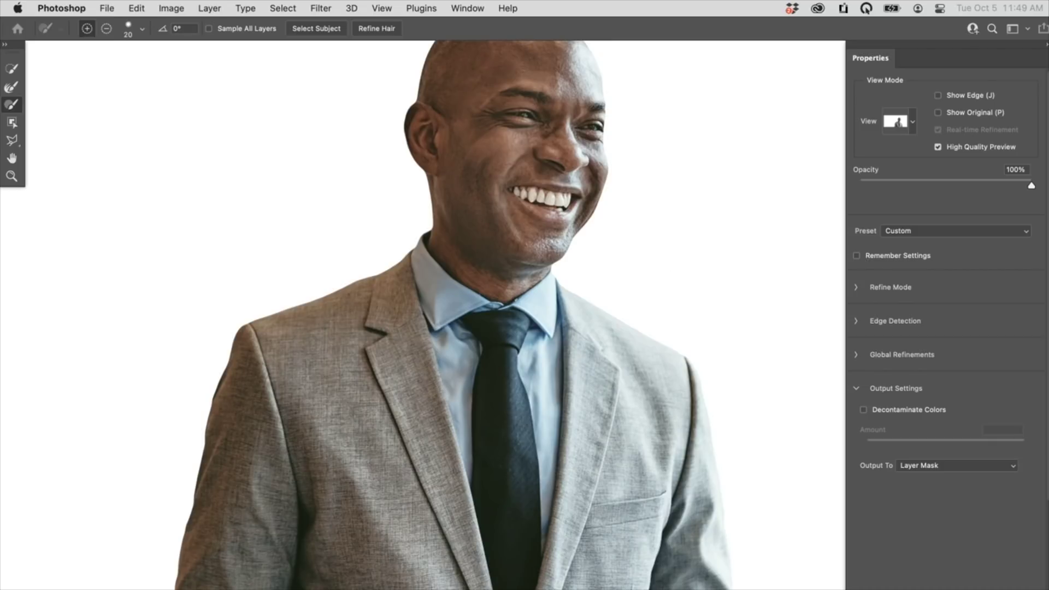
key(Return)
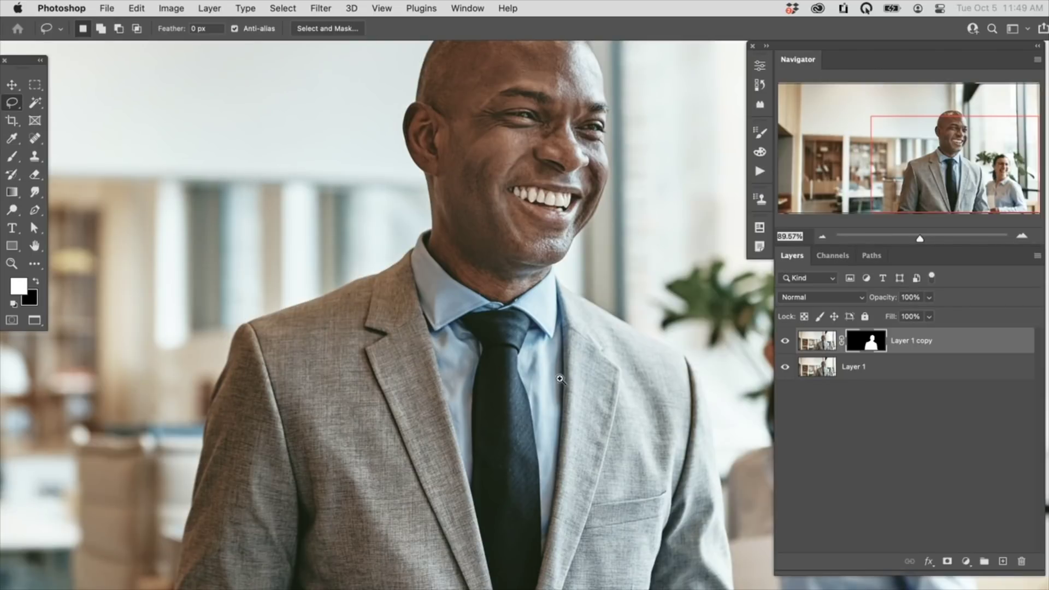
Test the cutout by moving the masked man on Layer 1 copy beside the original figure, and undo the move
scroll(560, 378, down, 3)
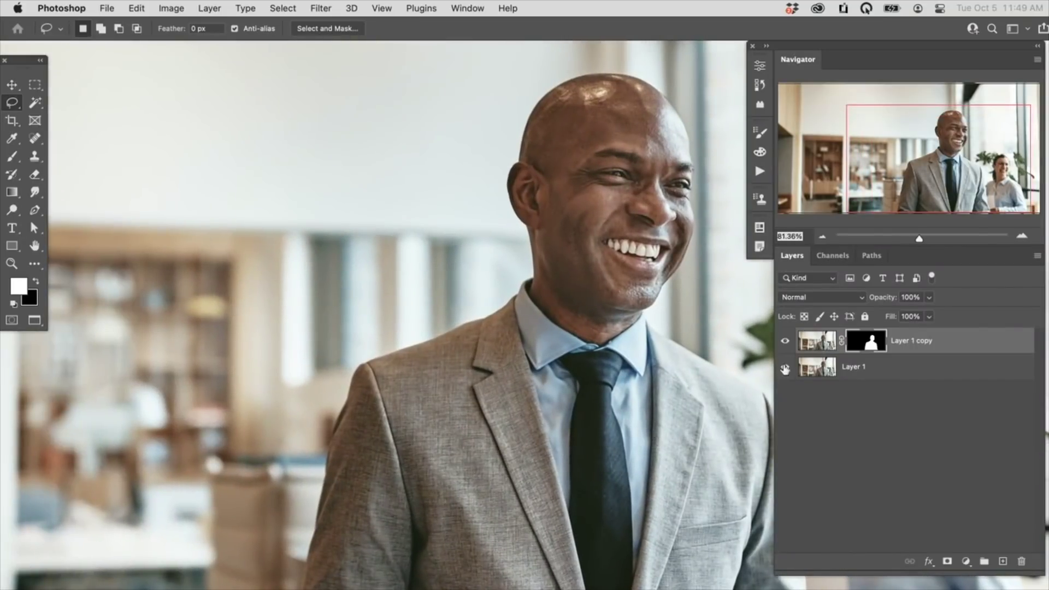
click(876, 371)
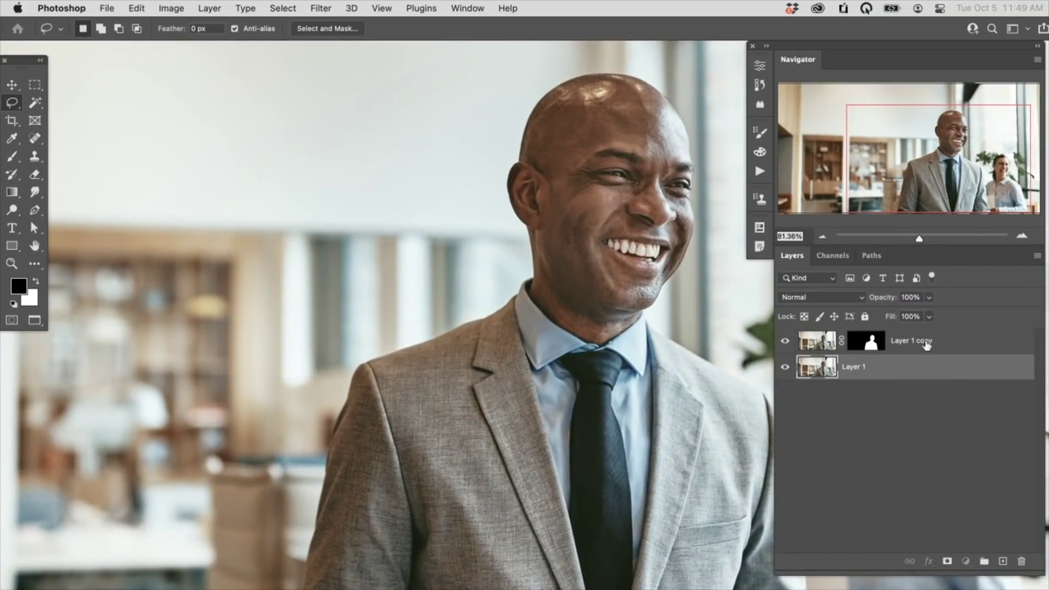
click(925, 344)
key(v)
drag(600, 311, 226, 322)
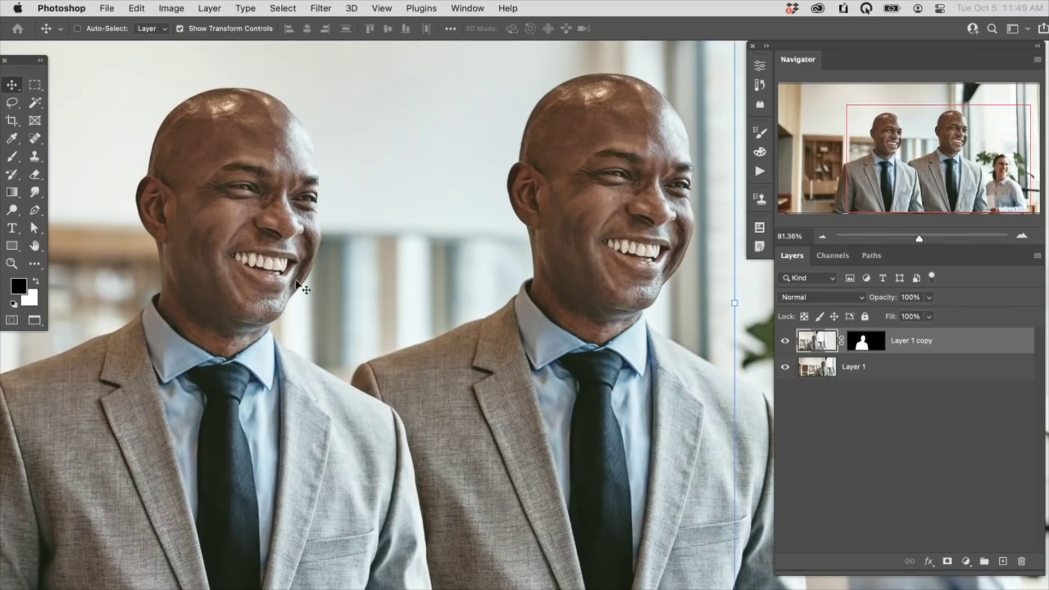
key(super+z)
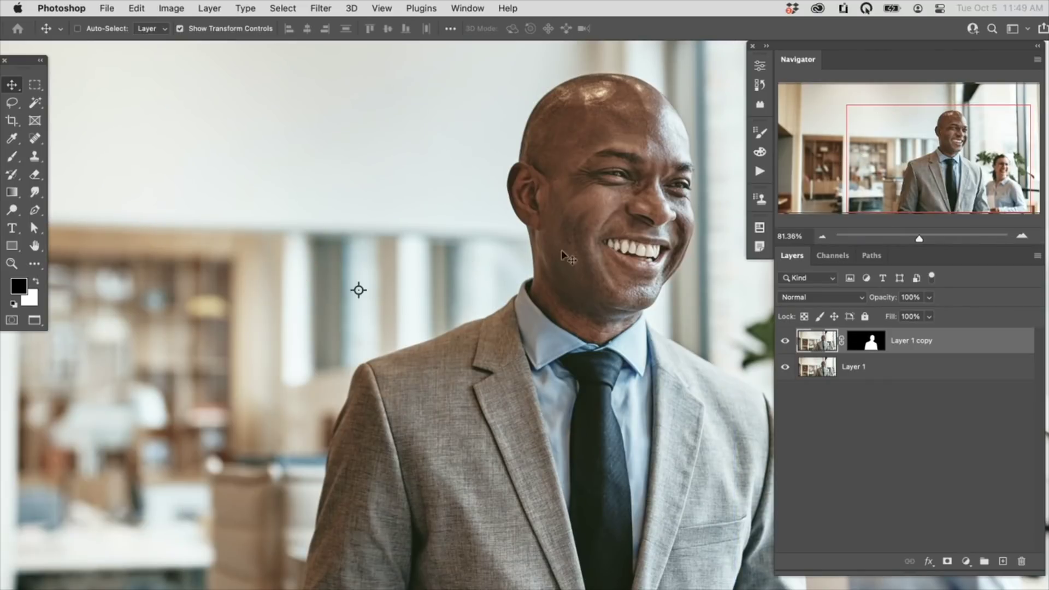
Add a new layer between Layer 1 and the masked copy, and activate the Brush tool with white as the foreground color
click(896, 367)
click(1002, 561)
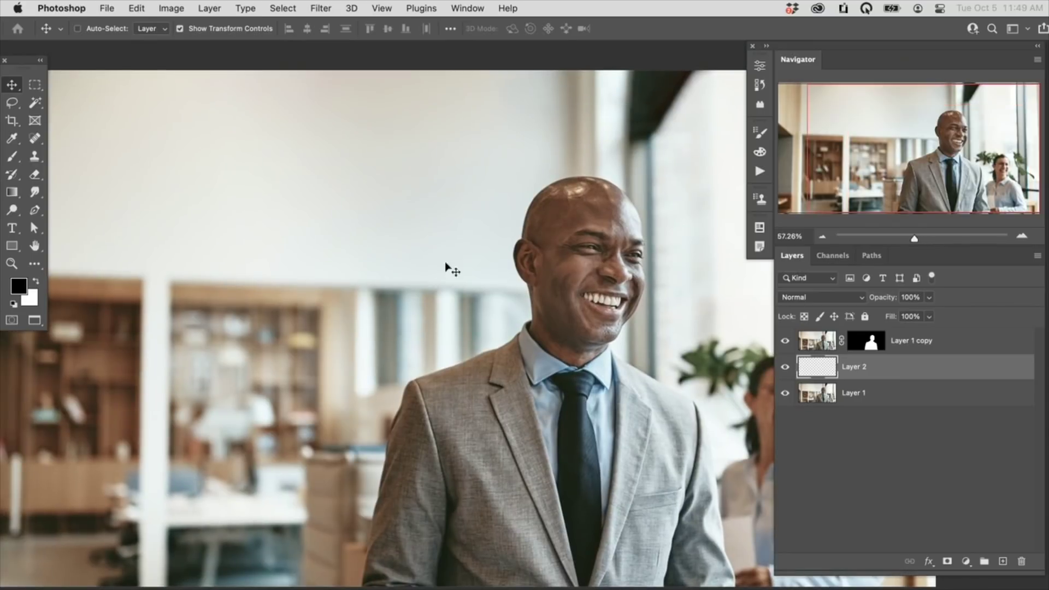
key(b)
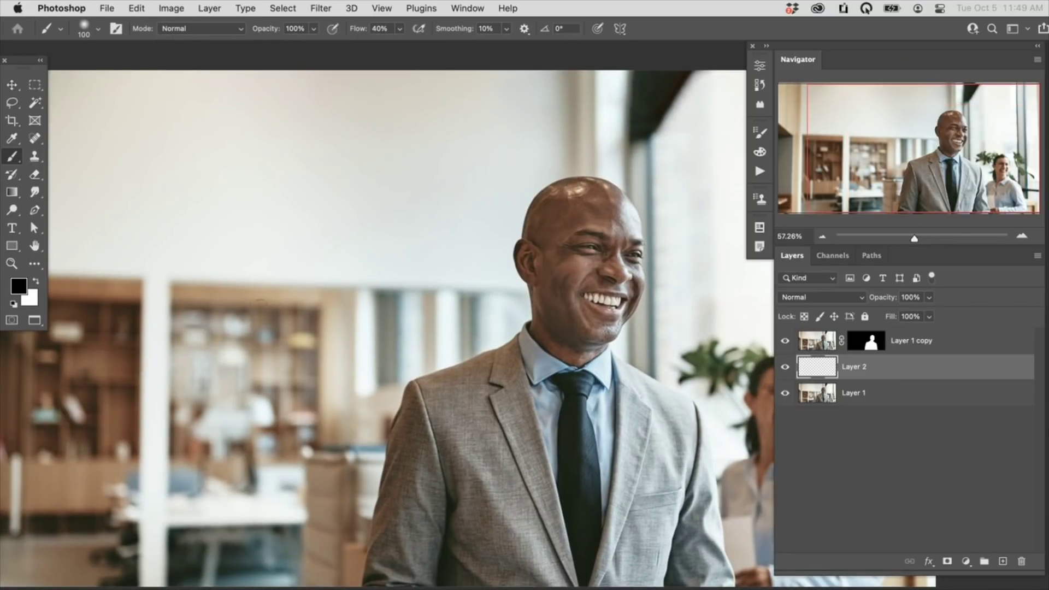
key(x)
Paint loose white diagonal strokes behind the man's head and shoulder on the new layer, raising the brush flow to 70%
drag(220, 342, 521, 238)
drag(203, 403, 533, 285)
drag(296, 432, 469, 343)
key(shift+7)
drag(257, 366, 355, 311)
drag(267, 458, 519, 330)
drag(270, 530, 393, 420)
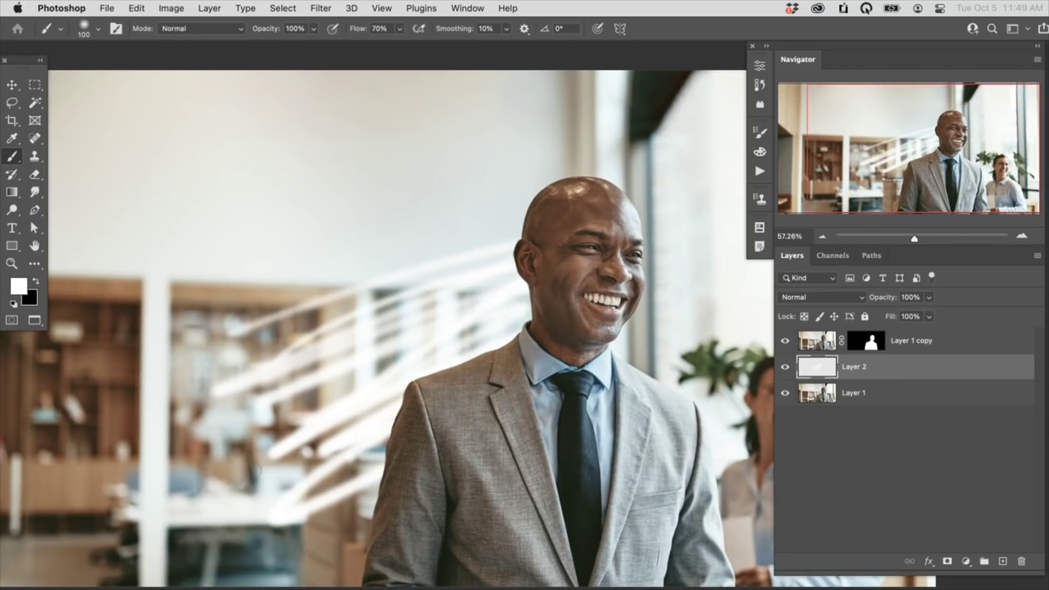
drag(251, 476, 404, 388)
drag(243, 415, 494, 289)
drag(234, 329, 516, 241)
drag(350, 258, 524, 217)
drag(429, 225, 535, 198)
drag(314, 239, 450, 211)
drag(273, 333, 521, 271)
drag(369, 379, 491, 325)
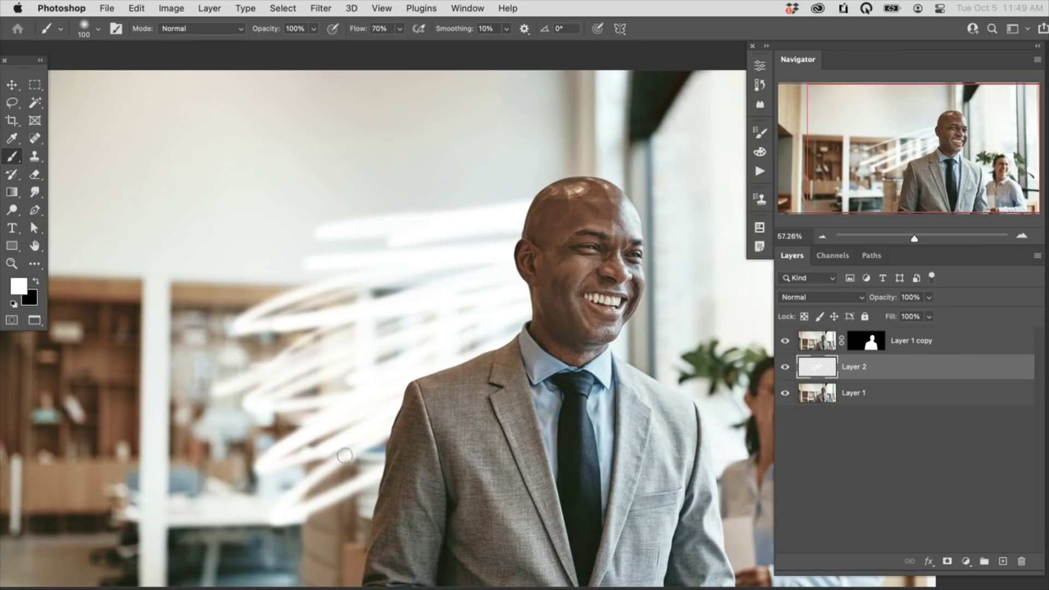
drag(350, 466, 391, 434)
Clear all painted strokes from the new layer and deselect
key(super+a)
key(Delete)
key(super+d)
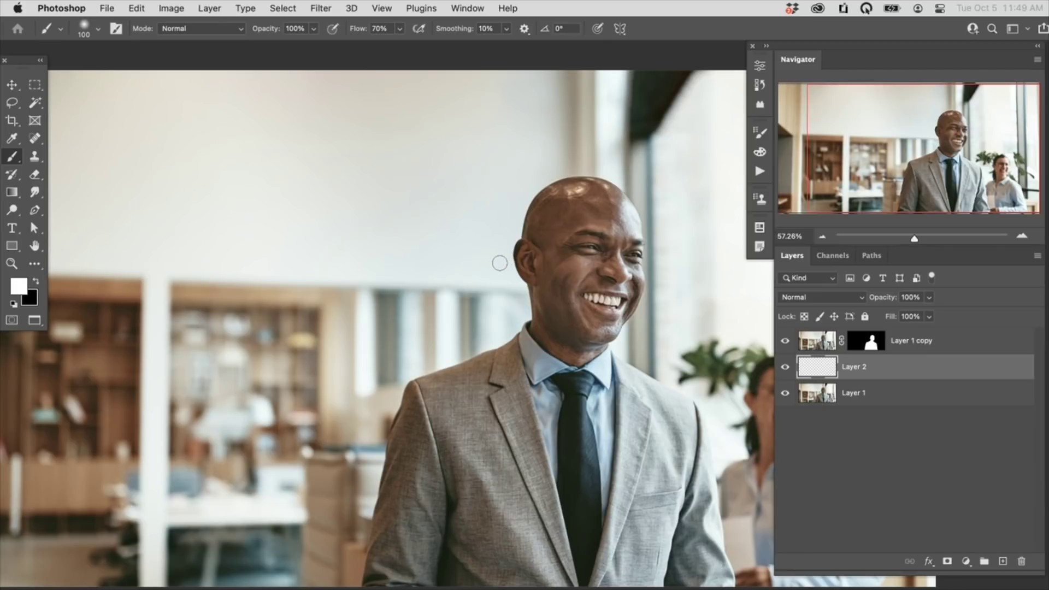
Draw a rounded rectangle about 2863 by 1590 px behind the man, between Layer 1 and the masked copy
drag(437, 359, 522, 318)
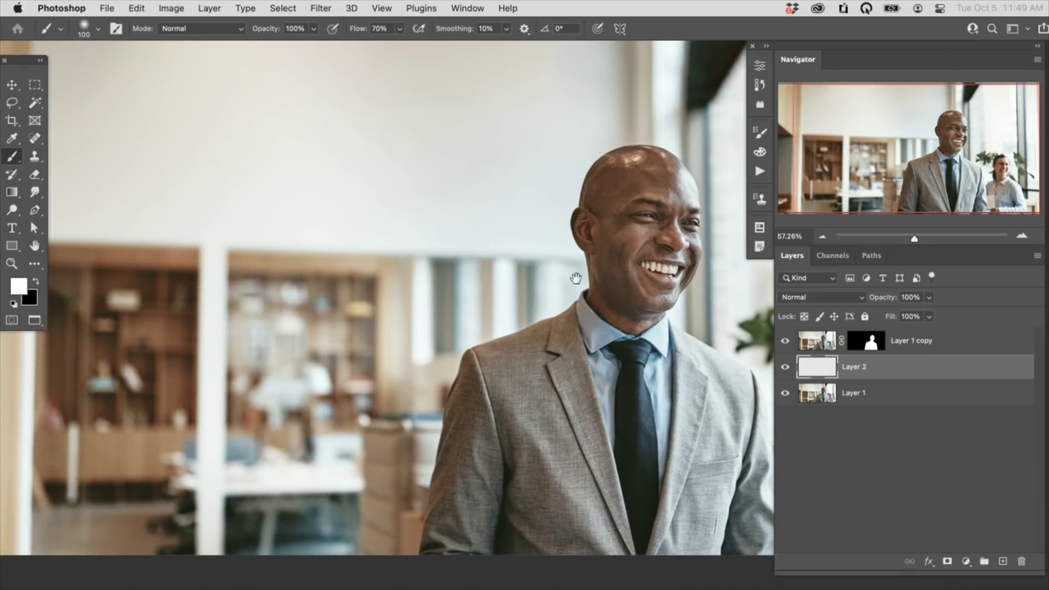
mouse_move(595, 213)
mouse_down()
mouse_move(598, 229)
mouse_move(582, 214)
mouse_up()
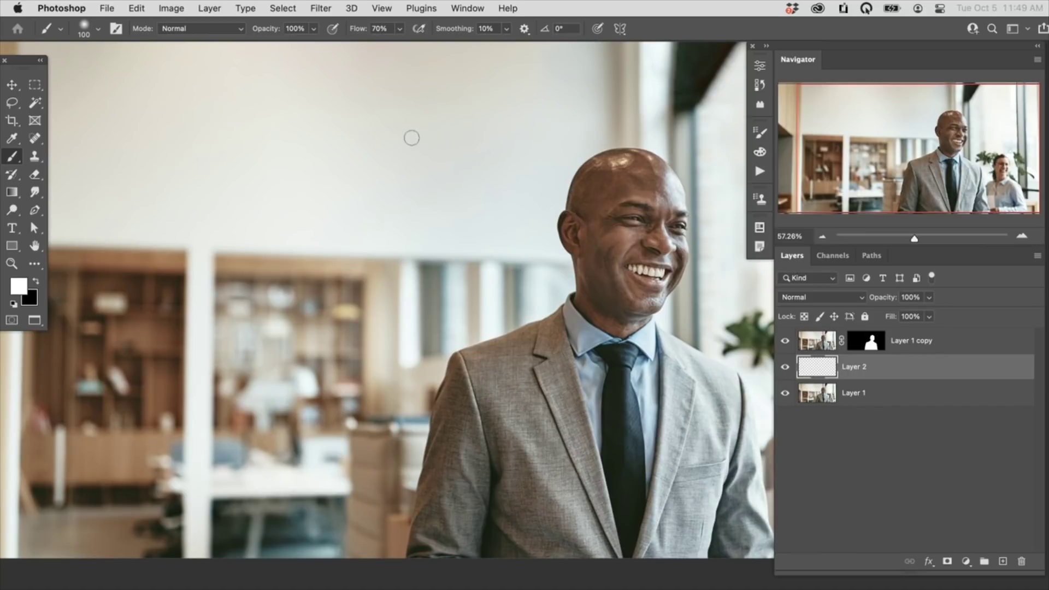
click(11, 247)
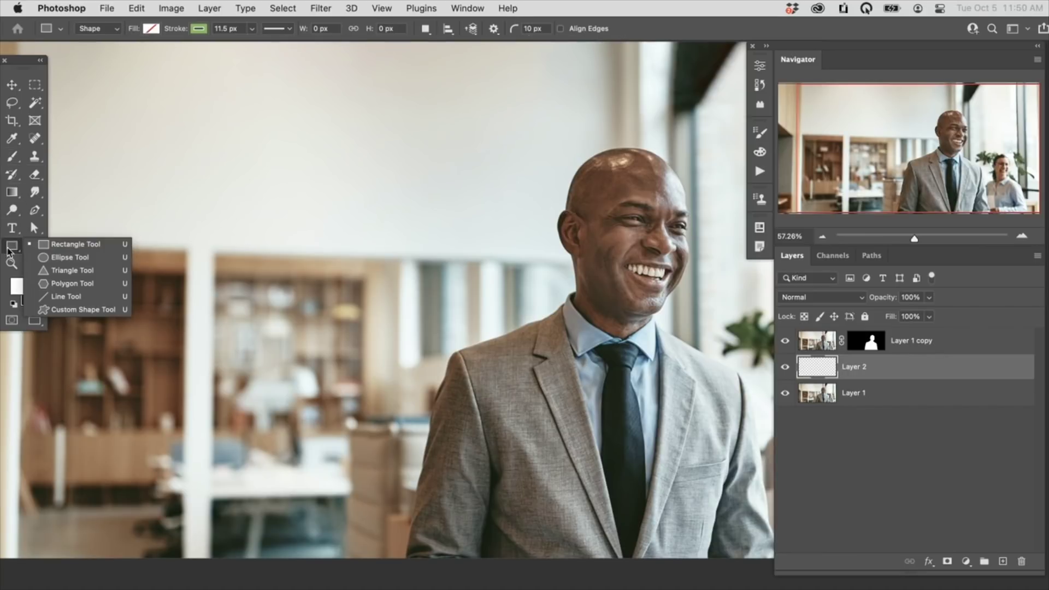
click(51, 247)
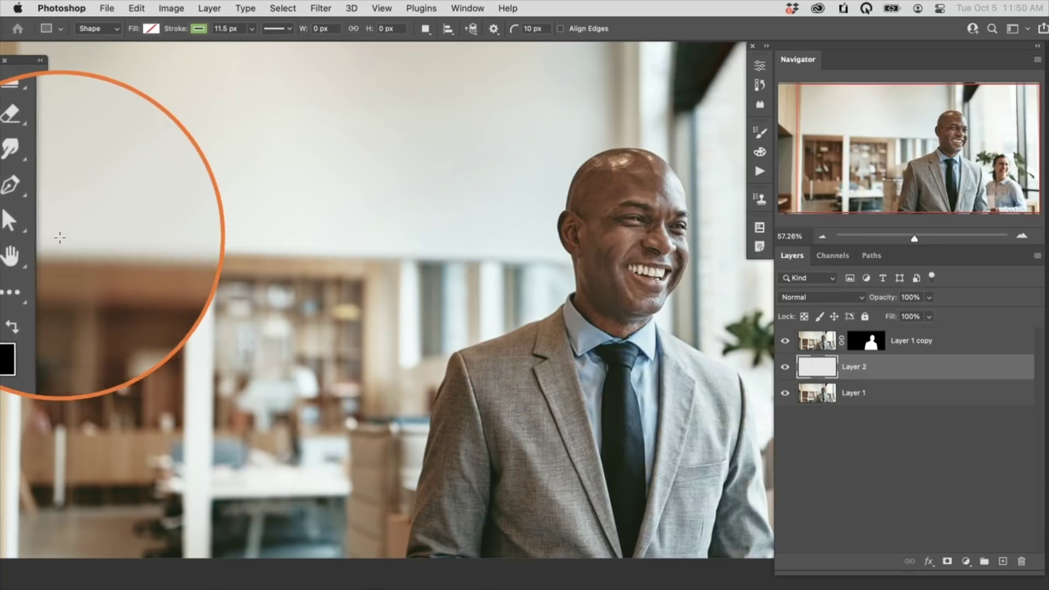
drag(615, 189, 53, 503)
scroll(354, 309, down, 5)
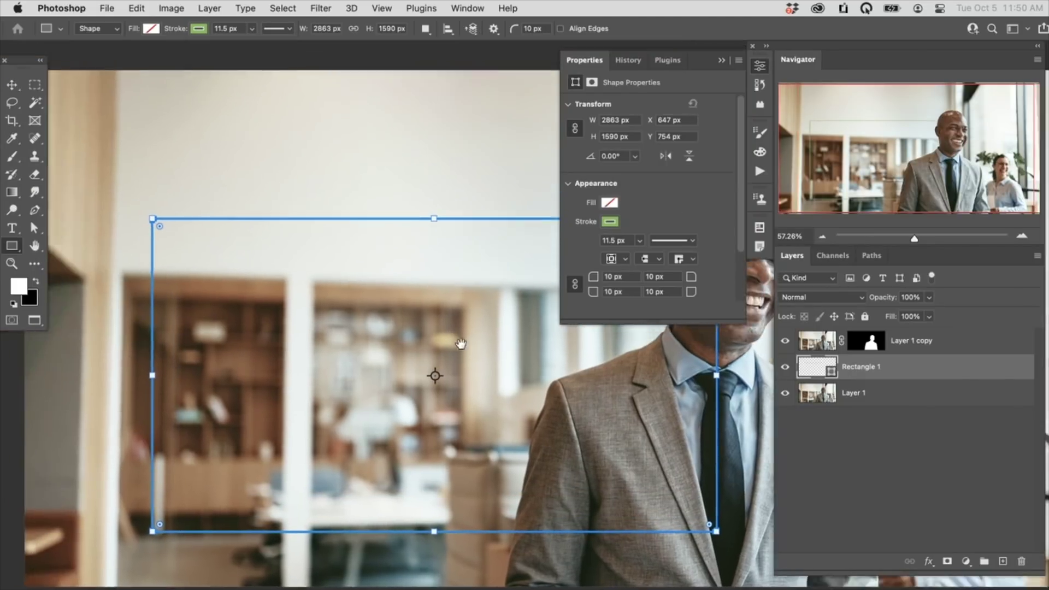
scroll(390, 301, right, 3)
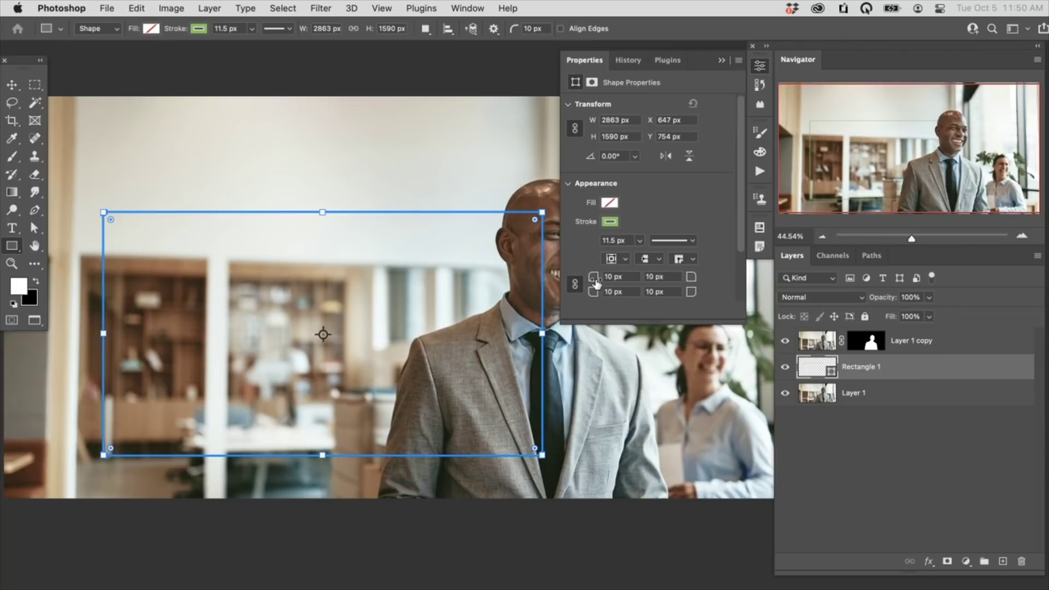
Round all the rectangle's corners to 161 px and set both its fill and stroke to white
drag(594, 277, 694, 267)
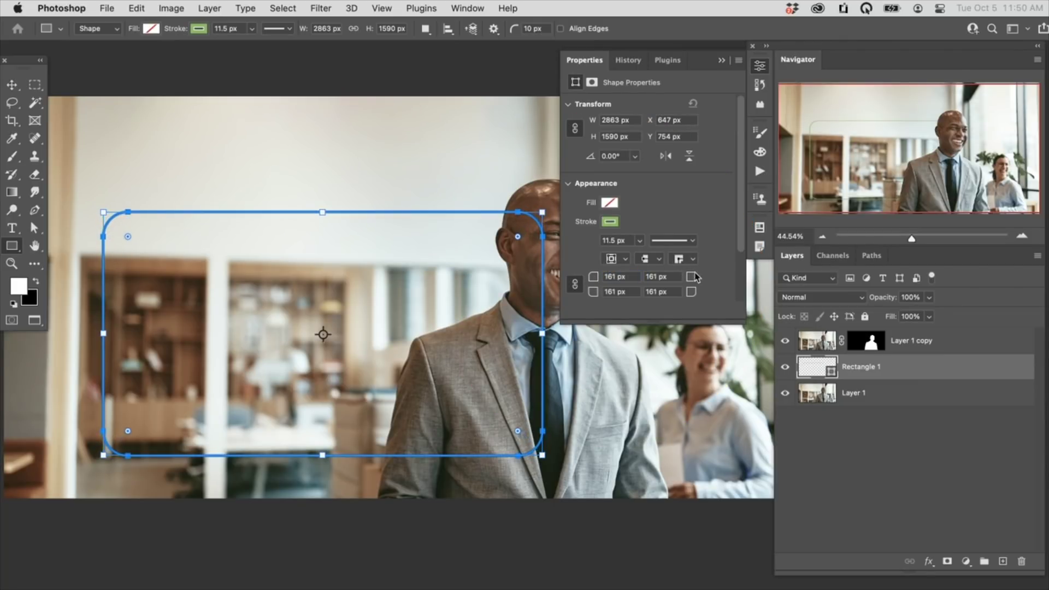
click(610, 204)
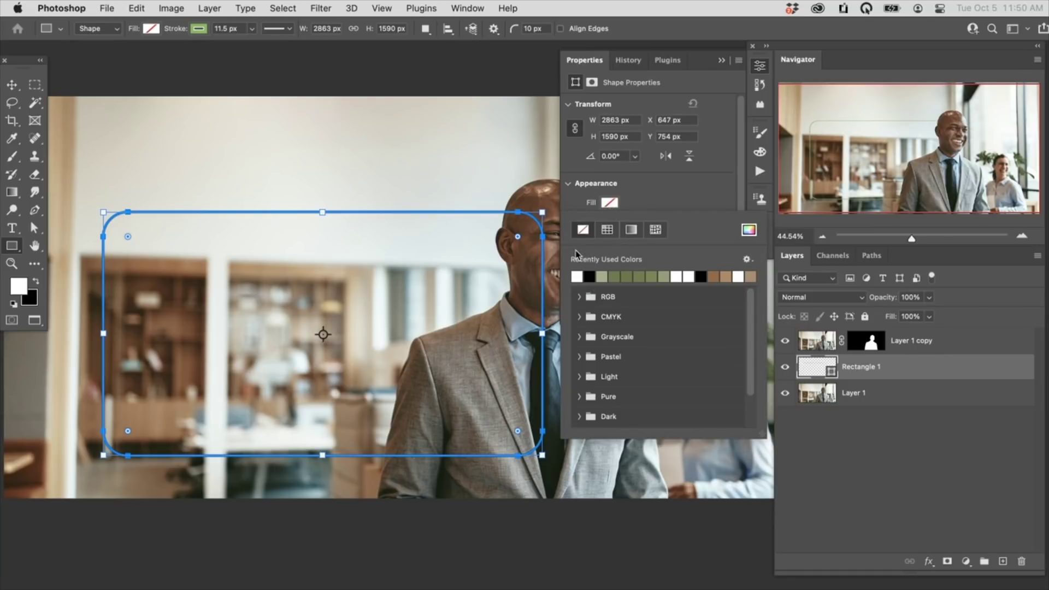
click(577, 276)
click(642, 206)
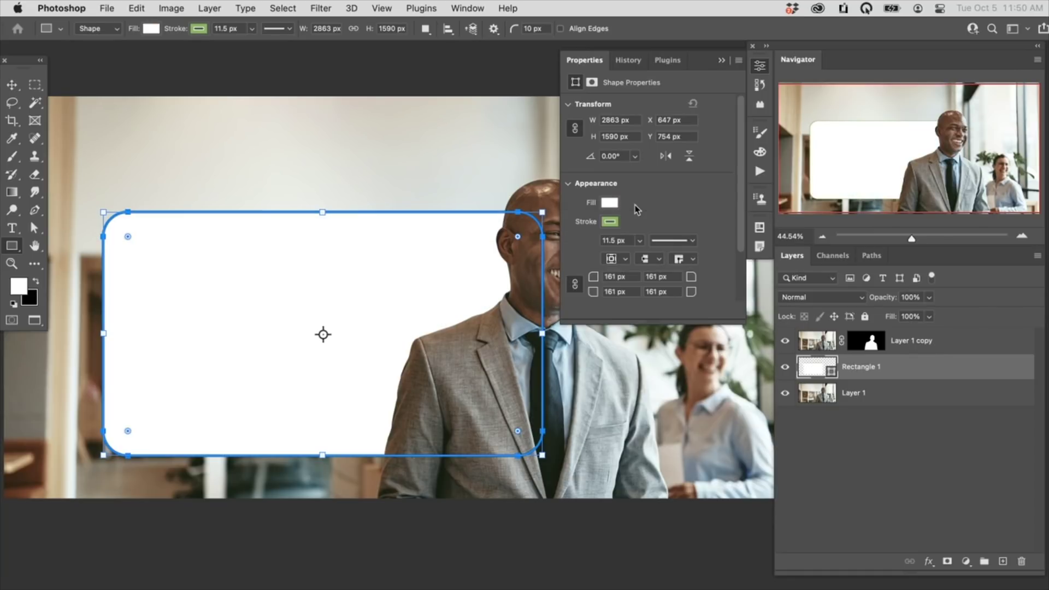
click(609, 222)
click(577, 294)
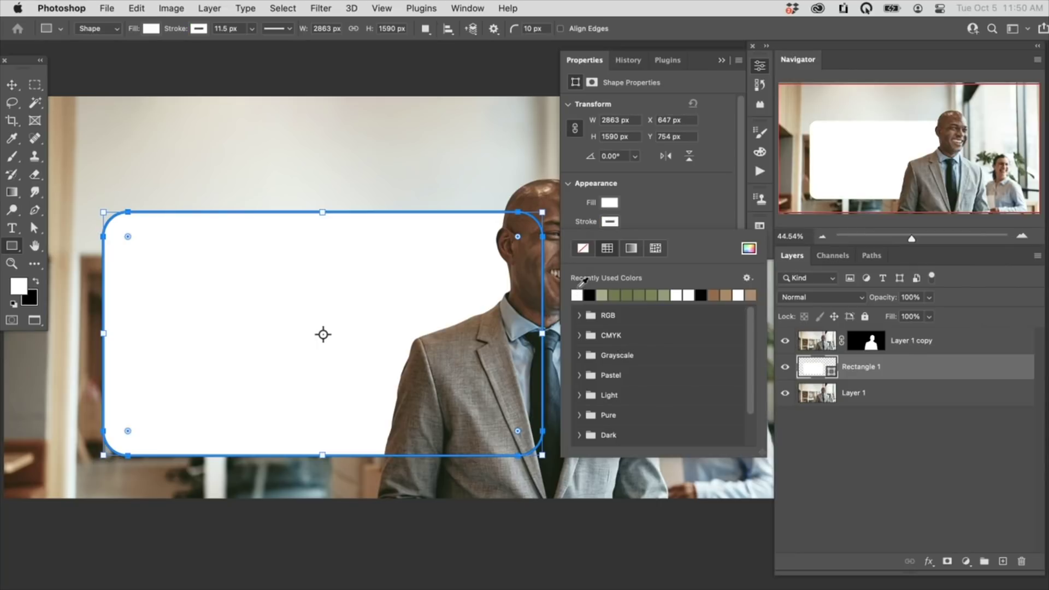
click(650, 207)
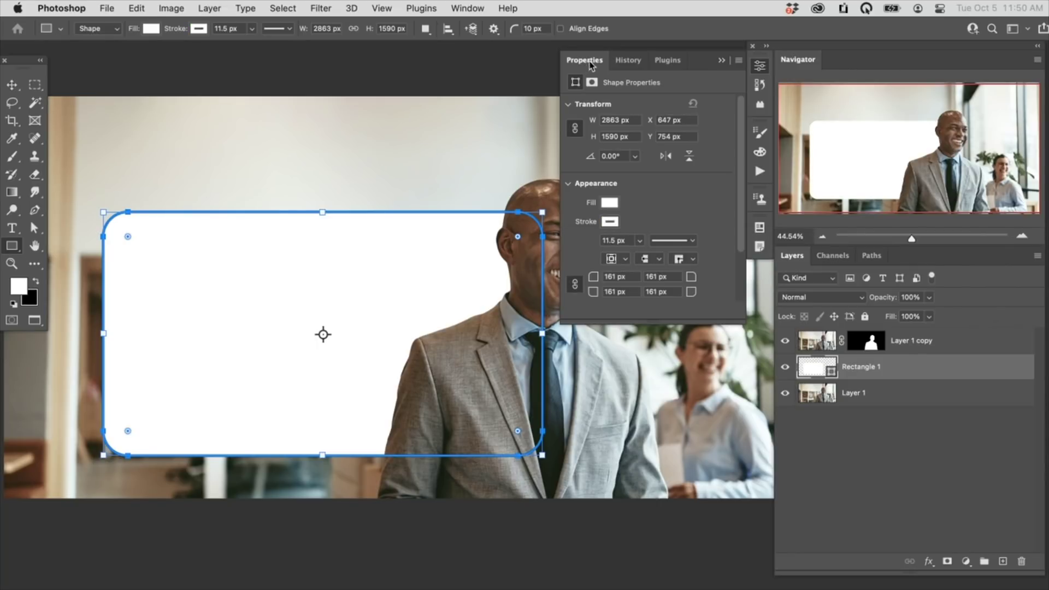
Hide the shape properties and dismiss the rectangle's path outline
click(467, 9)
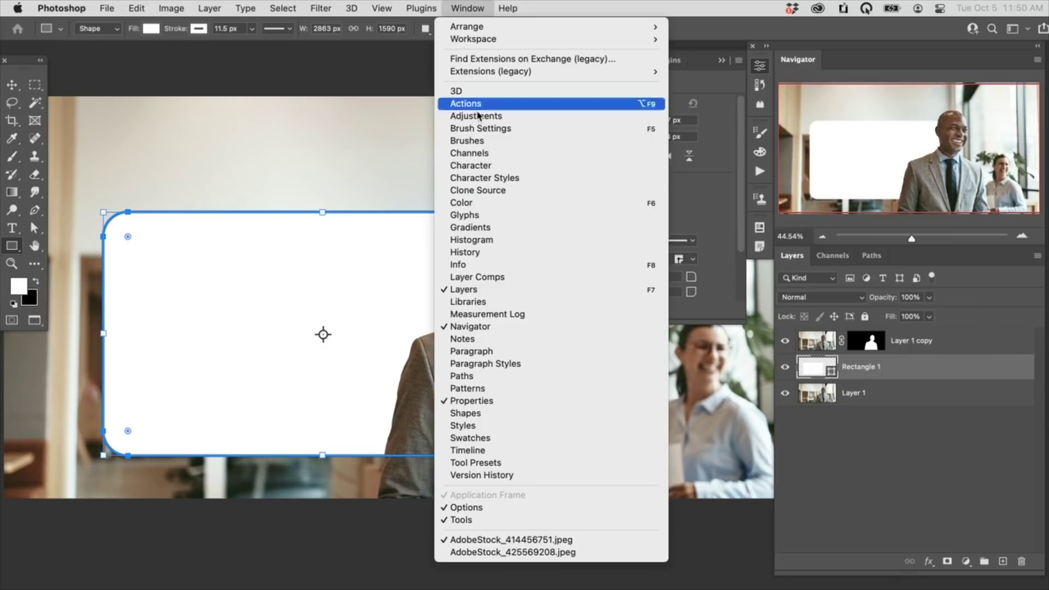
click(485, 400)
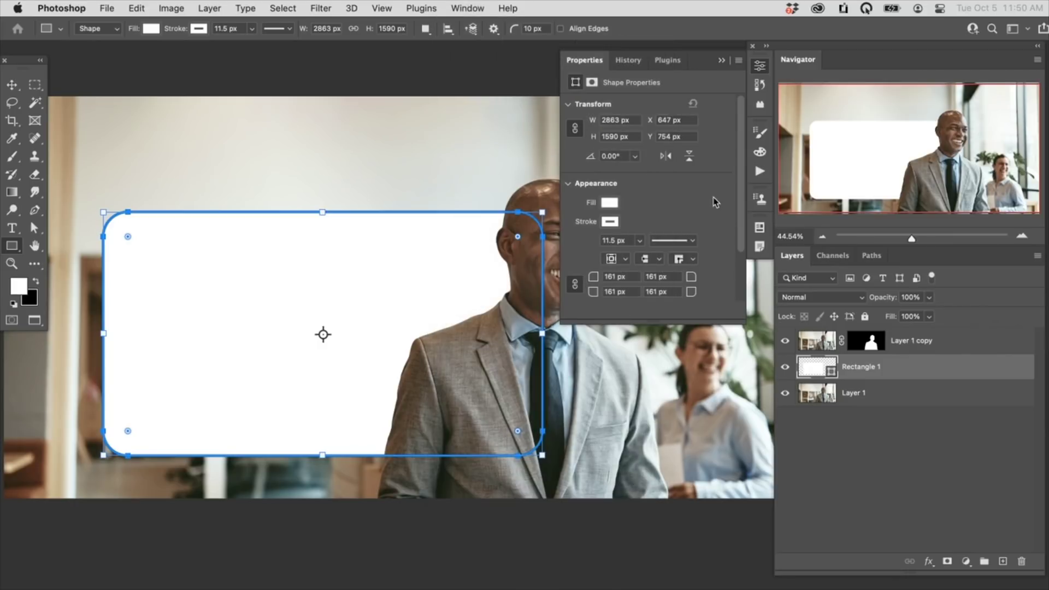
click(759, 65)
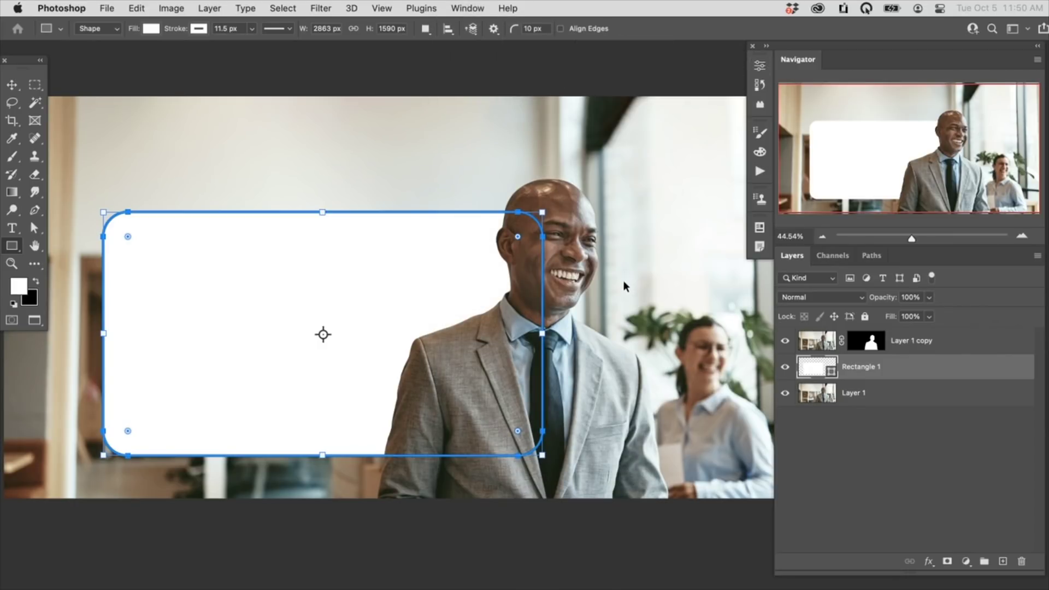
key(Return)
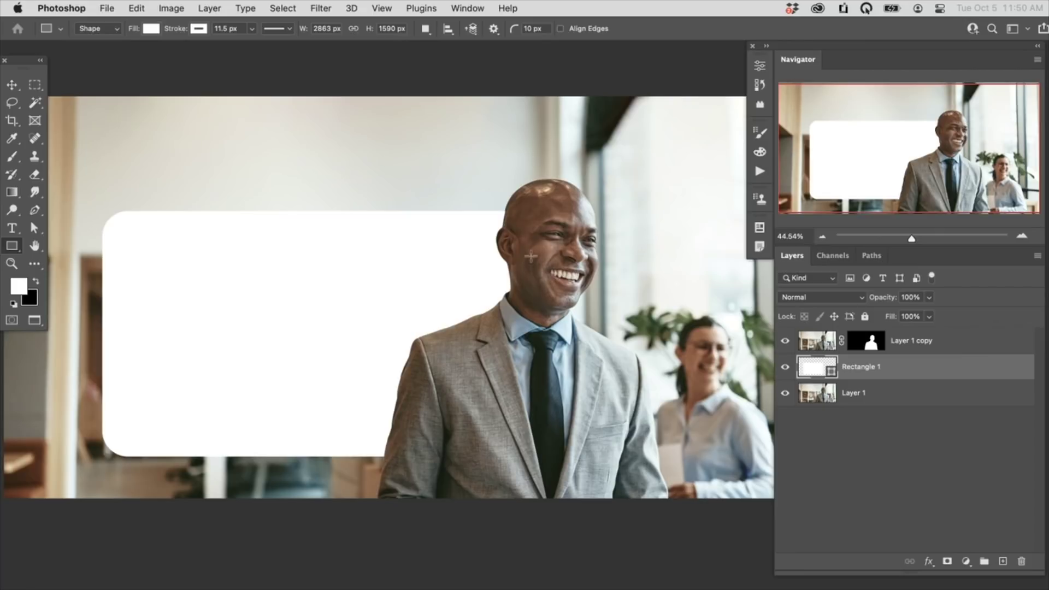
Move the white rectangle slightly up and to the left, keeping its end behind the man's head
key(v)
drag(461, 294, 440, 290)
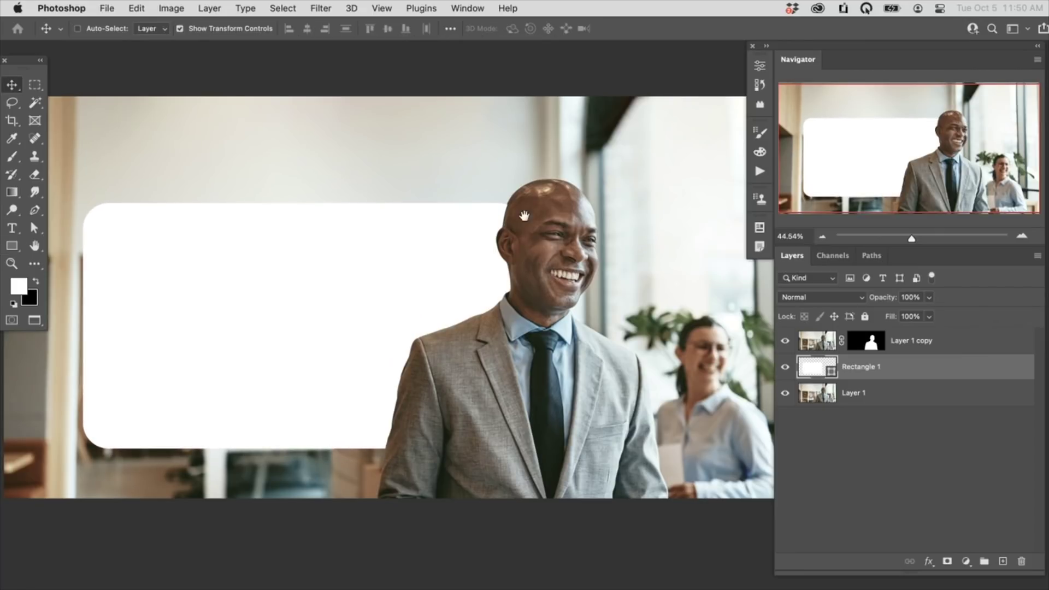
scroll(524, 215, up, 6)
drag(443, 268, 413, 268)
Toggle Layer 1 copy's visibility to compare the man's head with and without the cutout over the rectangle
click(785, 340)
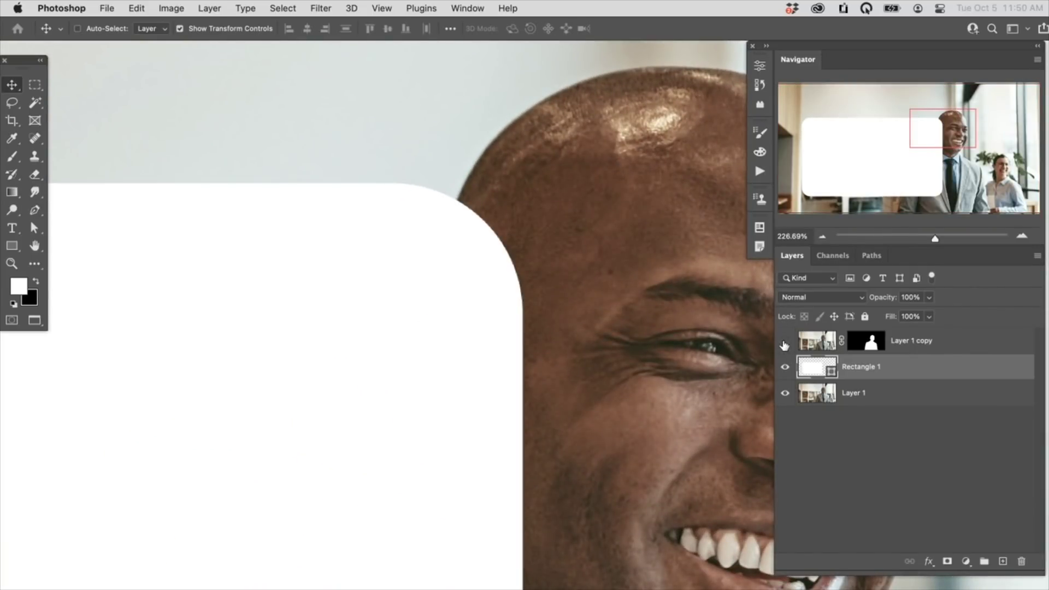
click(784, 341)
click(785, 342)
click(784, 343)
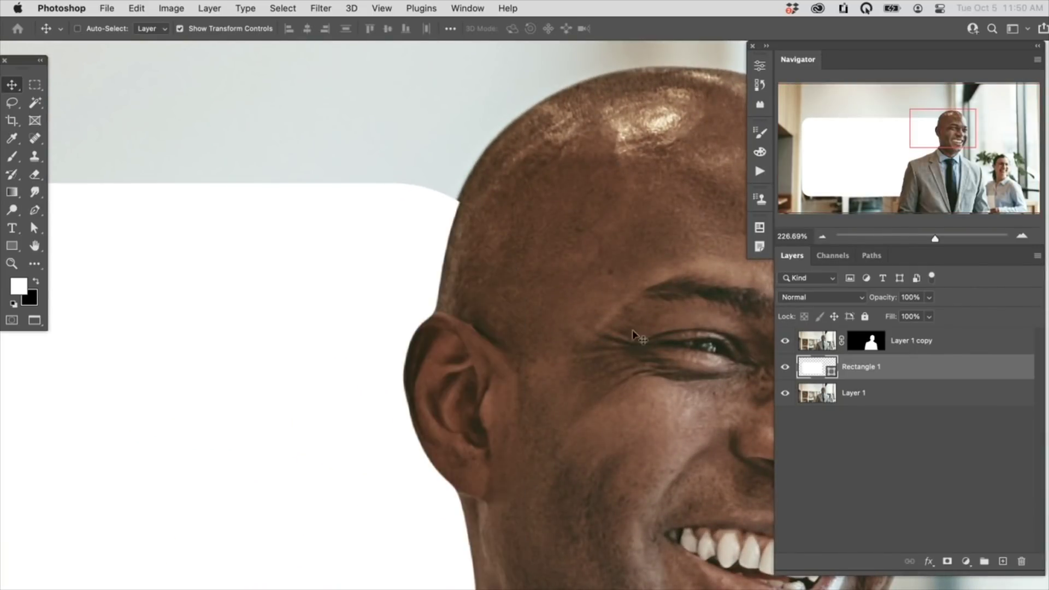
Open the Layer 1 copy mask in Select and Mask with the view set to On Layers
click(868, 341)
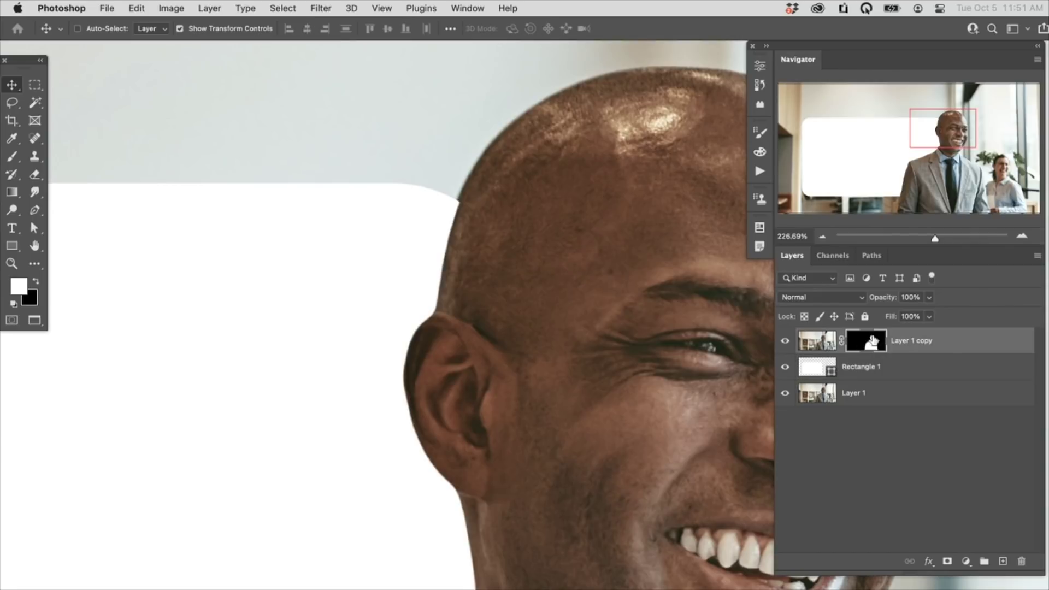
click(282, 8)
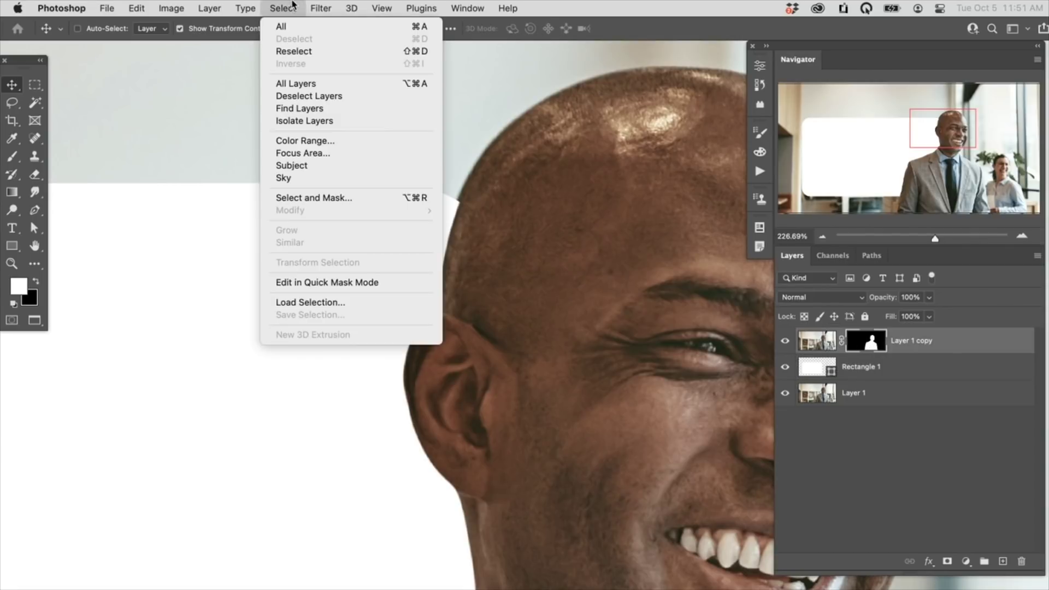
click(335, 200)
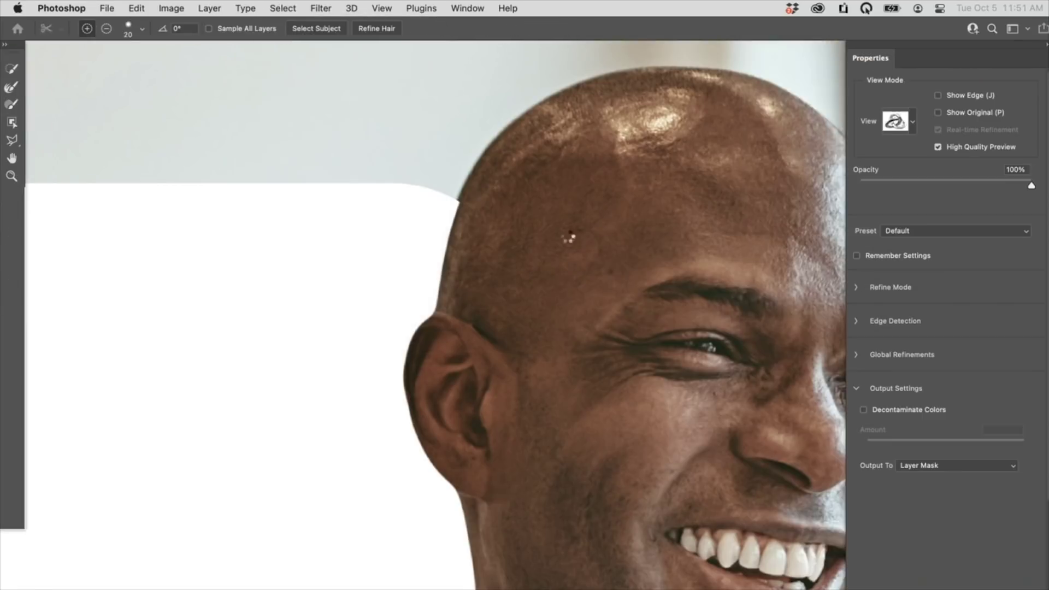
click(912, 123)
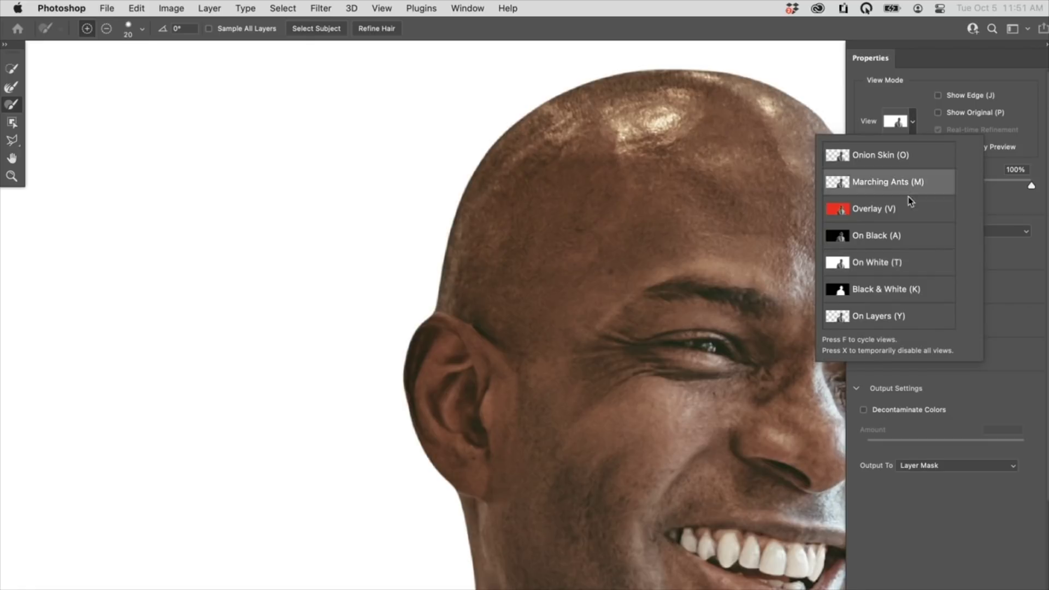
click(886, 317)
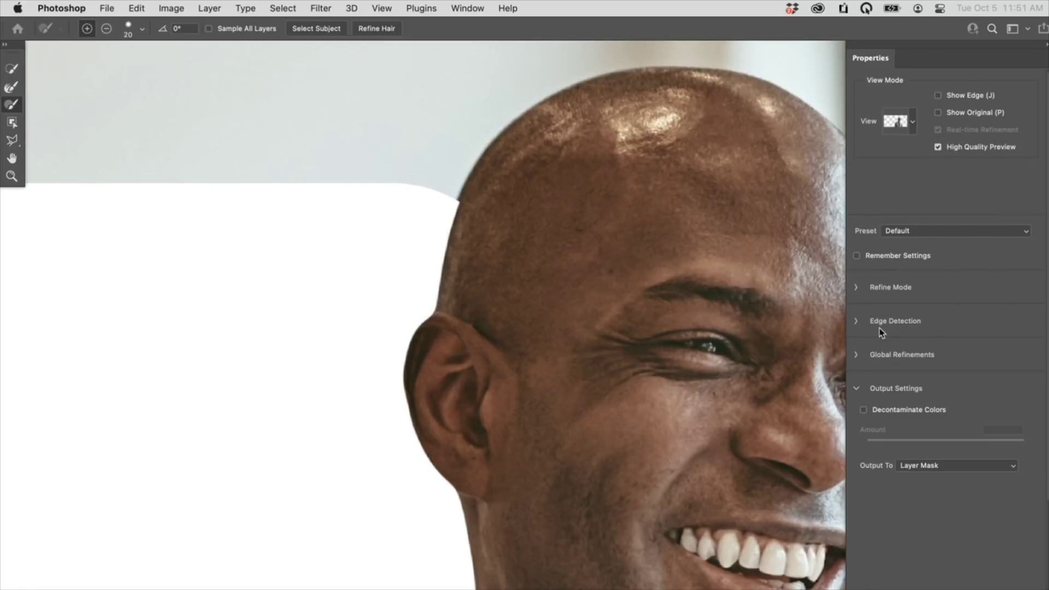
Refine the mask with 2.4 px Feather, 19% Contrast and +70% Shift Edge, and apply it as the layer mask
click(861, 356)
drag(945, 516, 967, 509)
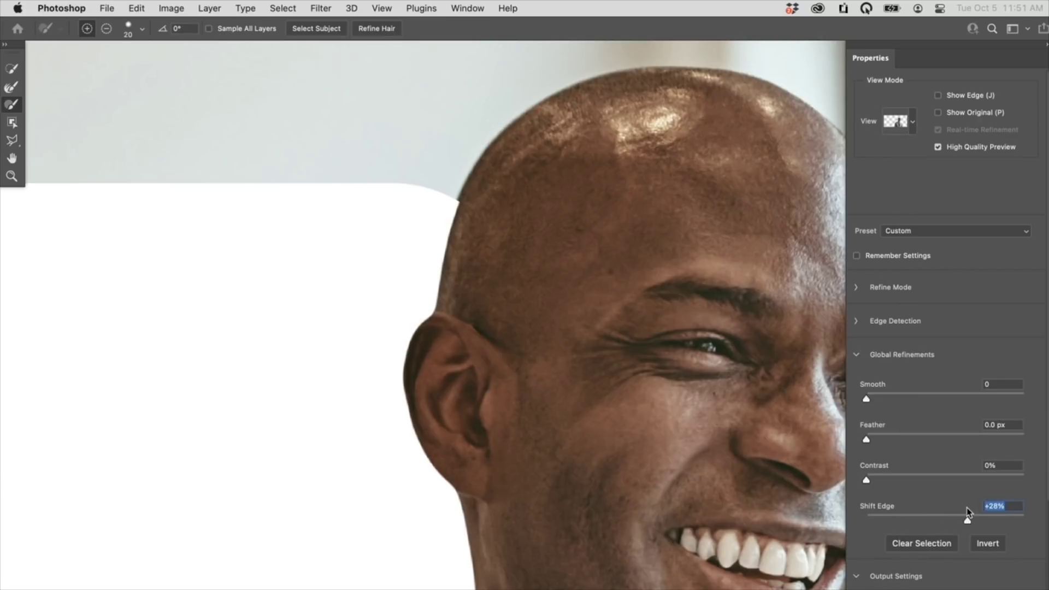
drag(872, 441, 896, 479)
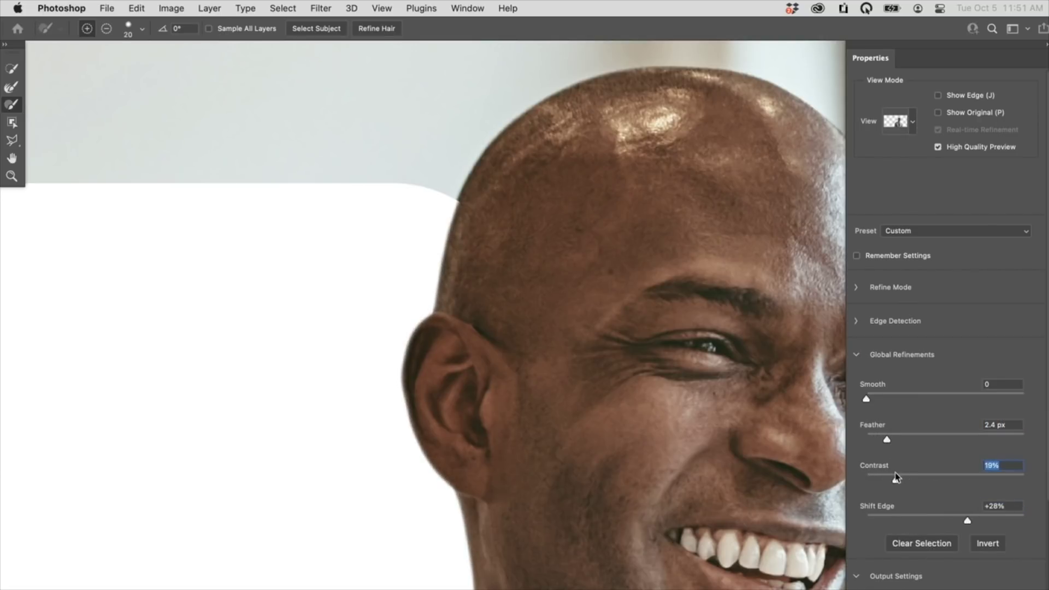
drag(967, 520, 1001, 516)
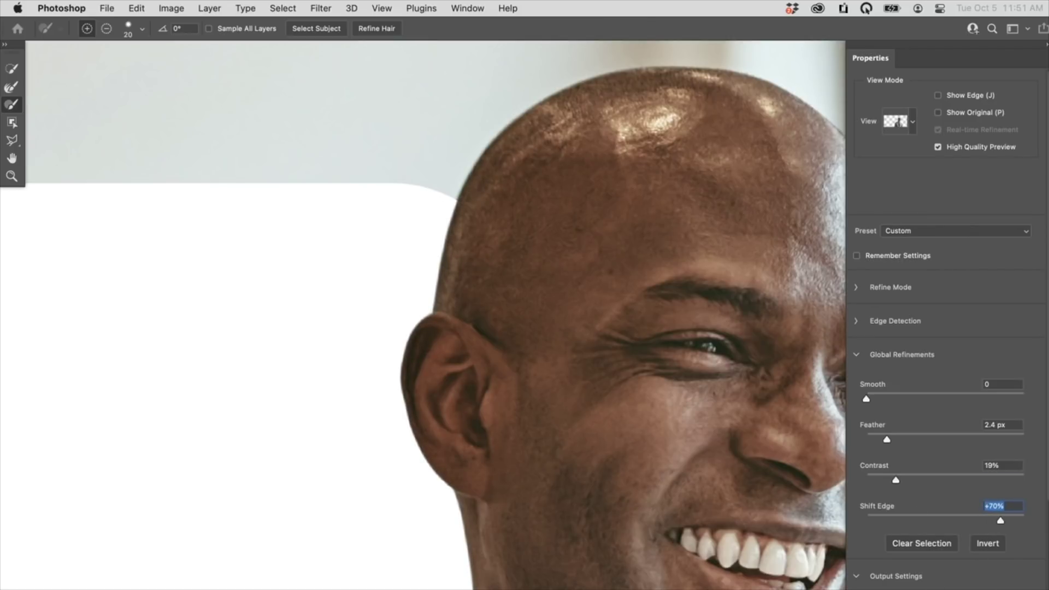
click(855, 355)
key(Return)
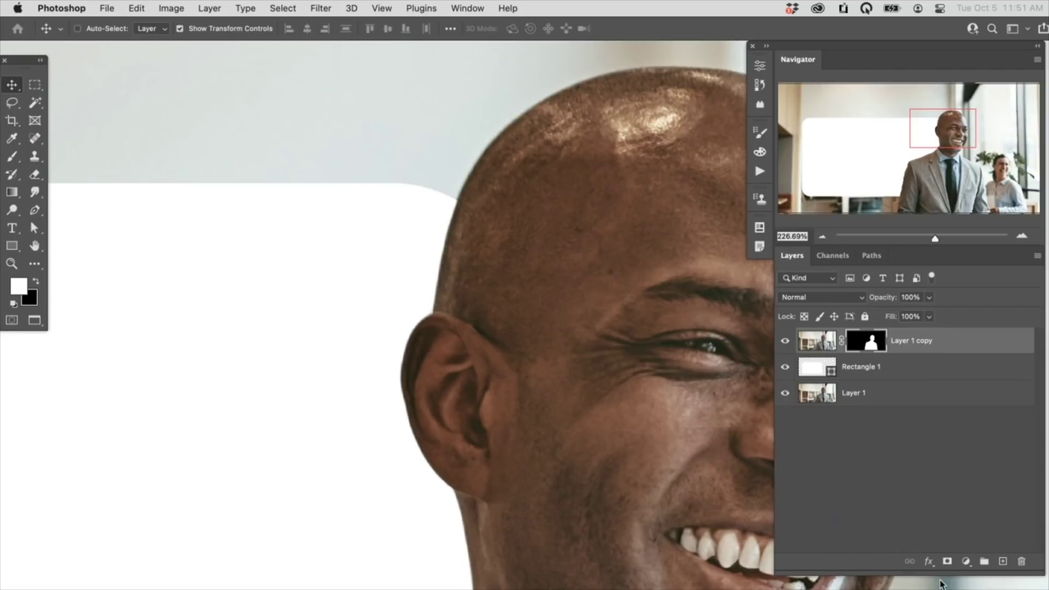
Select Rectangle 1 and shift it slightly down and to the left behind the man
scroll(574, 436, down, 5)
scroll(539, 449, down, 5)
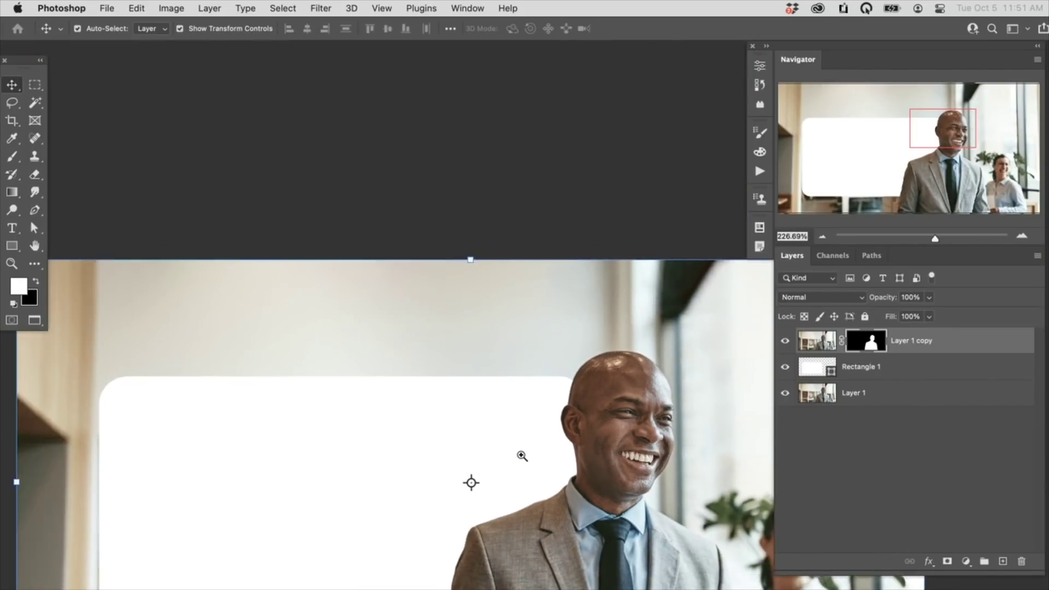
scroll(559, 340, up, 1)
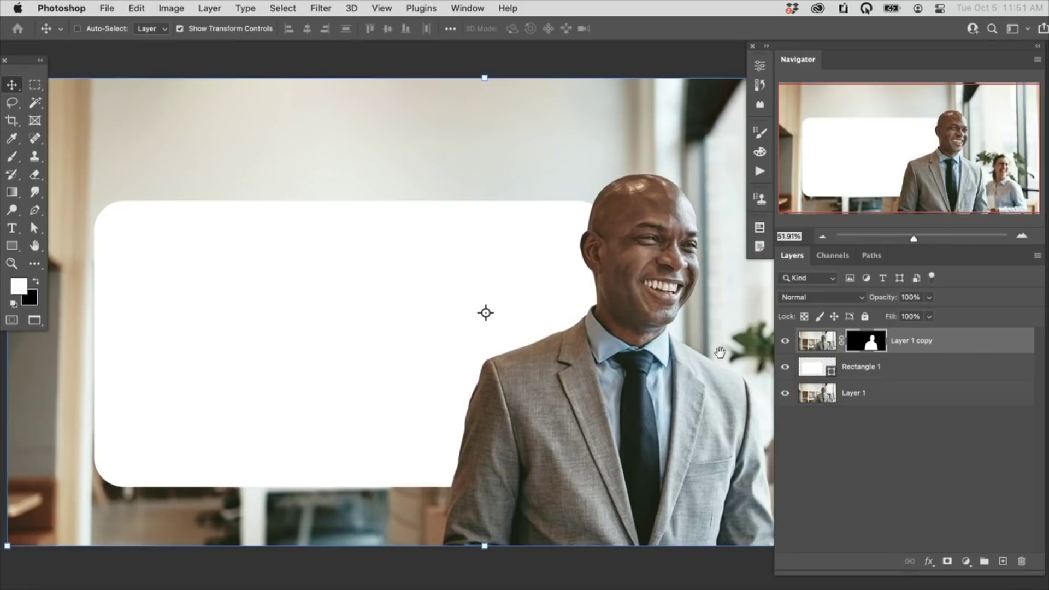
click(890, 367)
key(super)
drag(518, 334, 494, 369)
scroll(508, 373, left, 3)
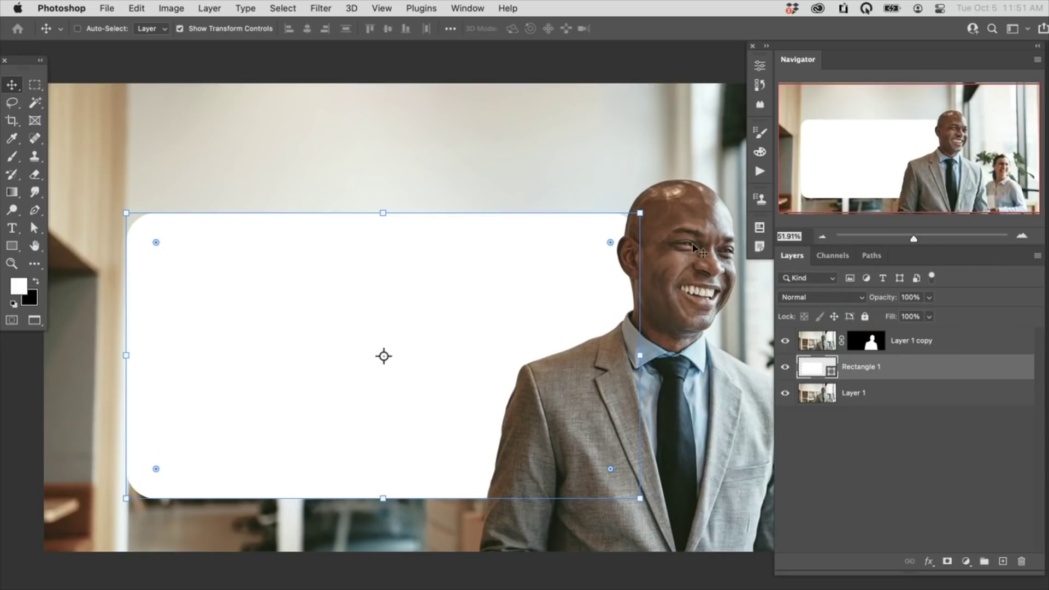
Hide Rectangle 1 and duplicate the background photo on Layer 1
click(784, 366)
click(889, 399)
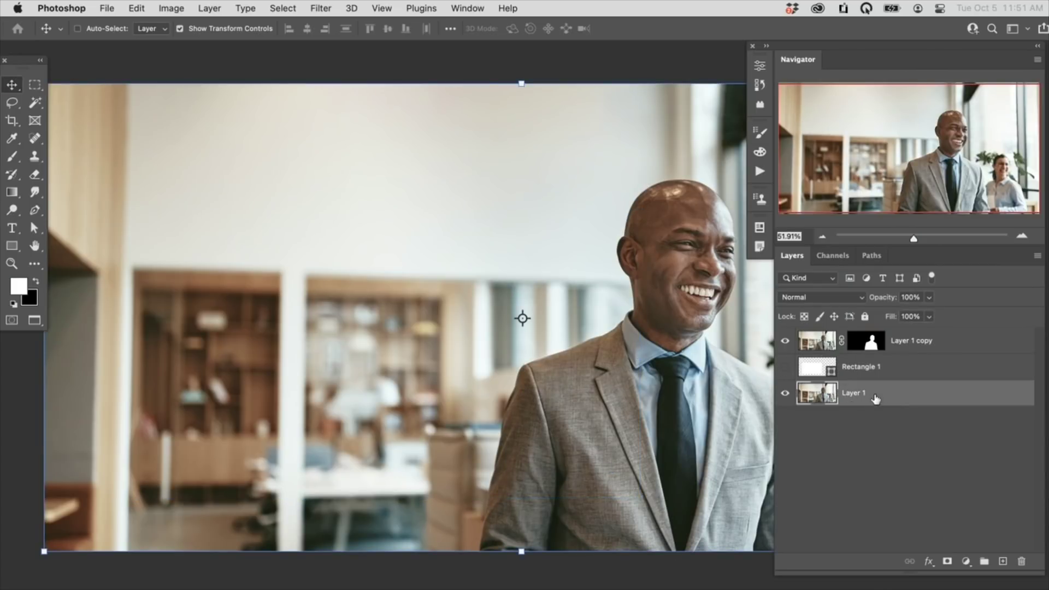
key(super)
key(super+j)
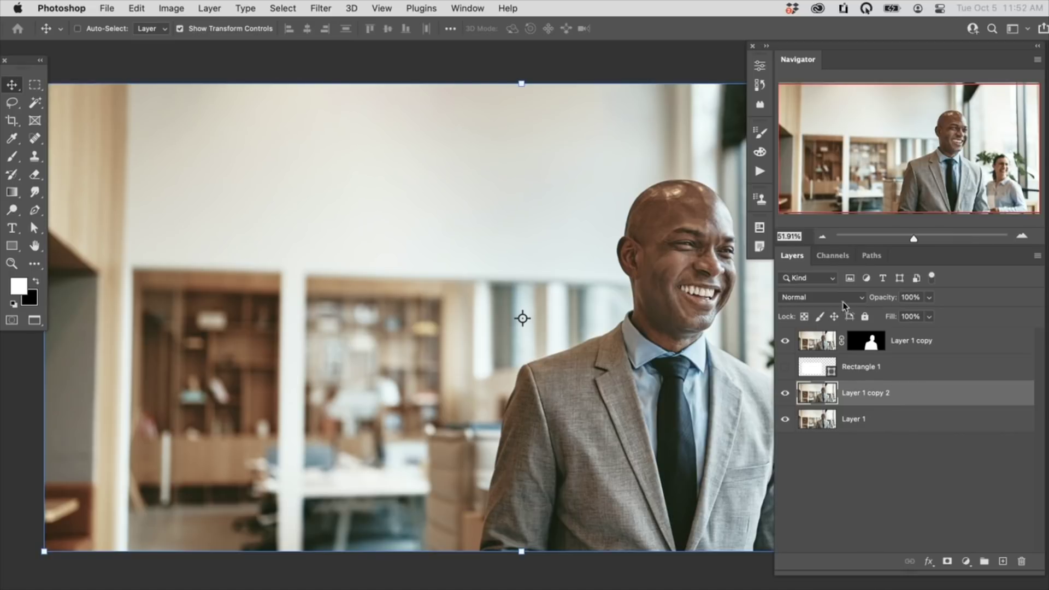
Convert Layer 1 copy 2 to a smart object and apply a Gaussian Blur with a 47.2-pixel radius
right_click(910, 393)
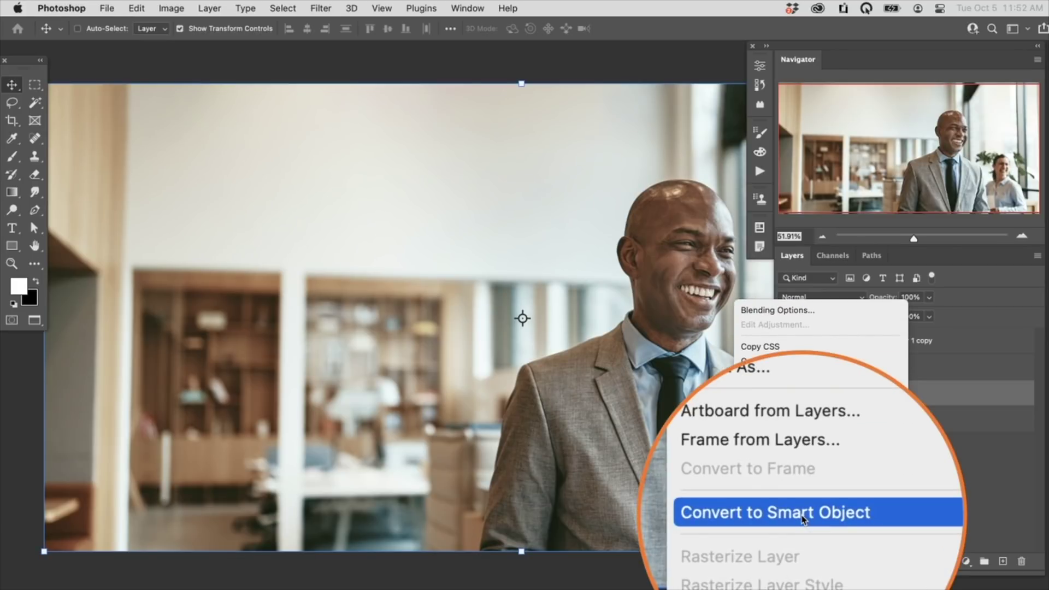
click(802, 516)
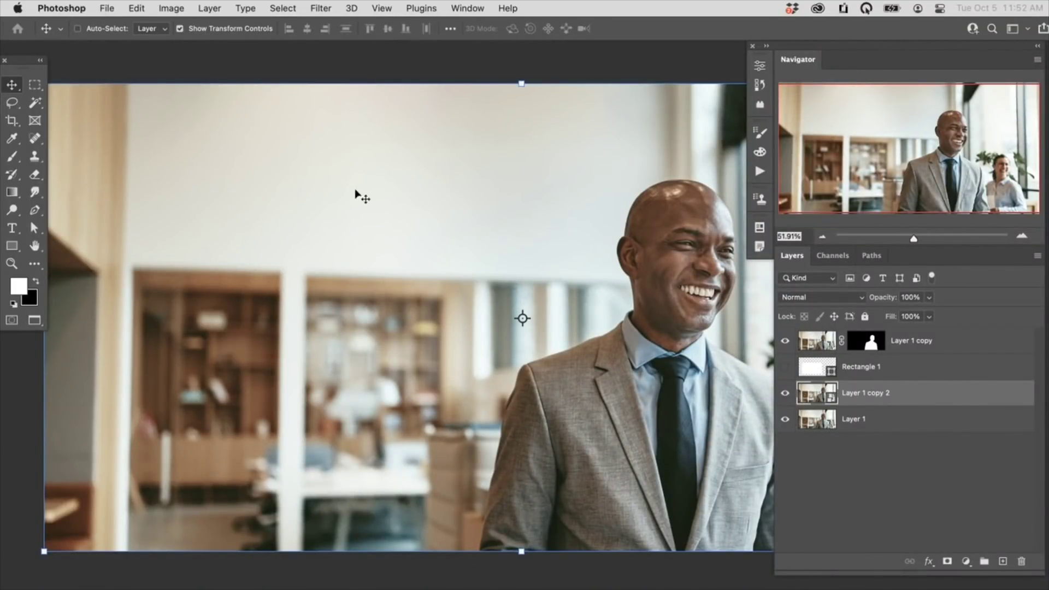
click(319, 8)
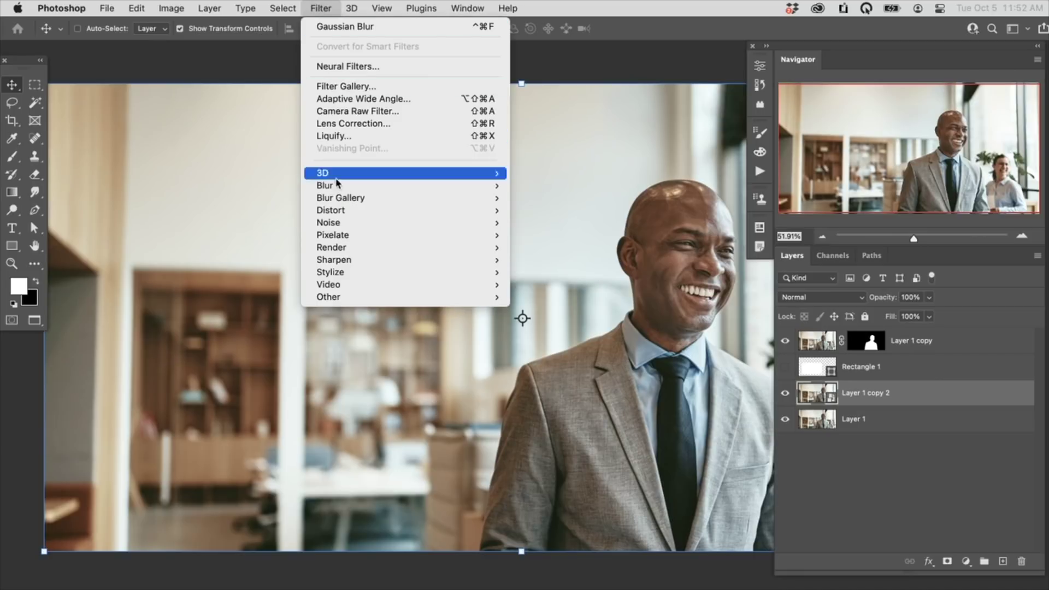
mouse_move(341, 185)
click(562, 235)
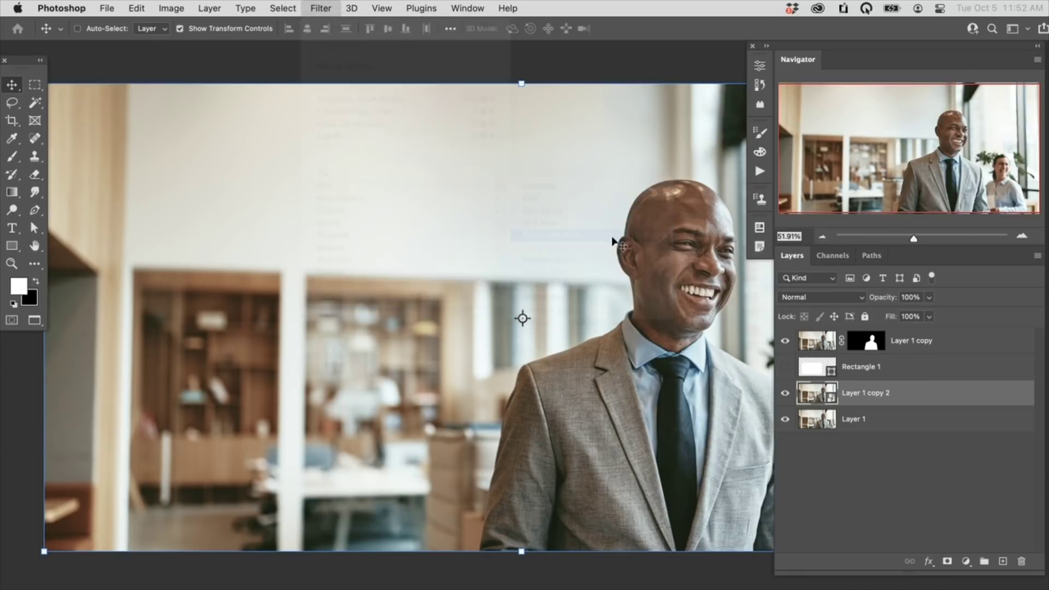
click(559, 532)
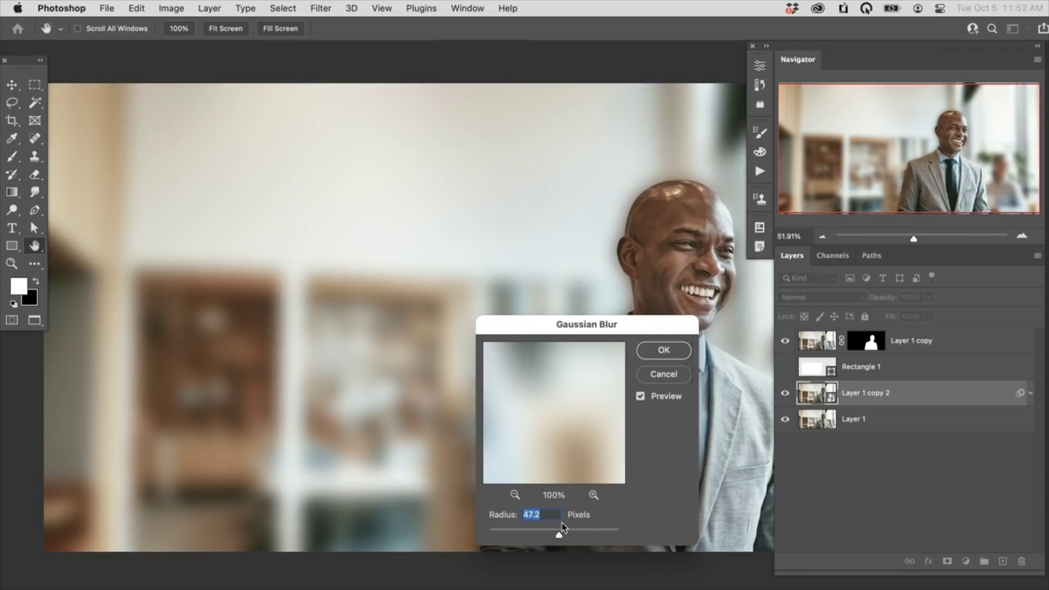
click(664, 351)
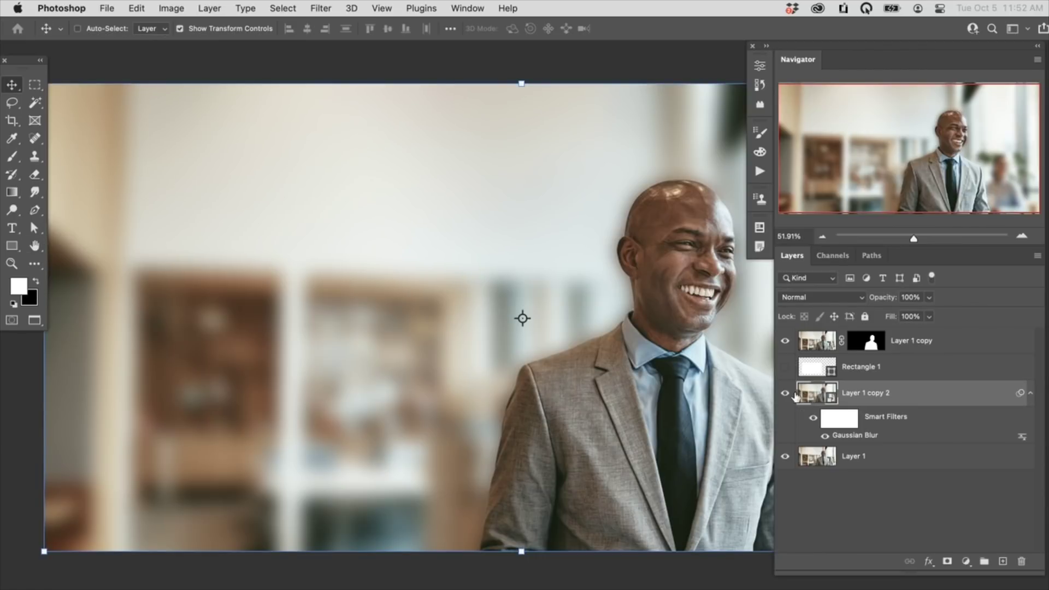
Show Rectangle 1, move the blurred Layer 1 copy 2 directly above it, and clip the blurred layer to the rectangle
click(785, 366)
click(785, 366)
click(785, 366)
drag(901, 395, 916, 370)
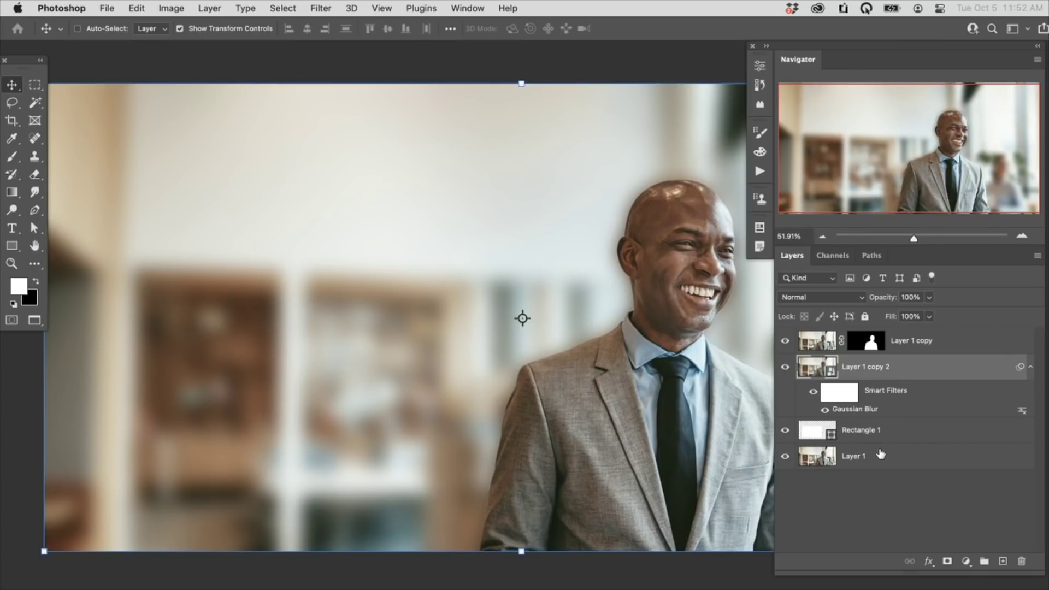
right_click(922, 369)
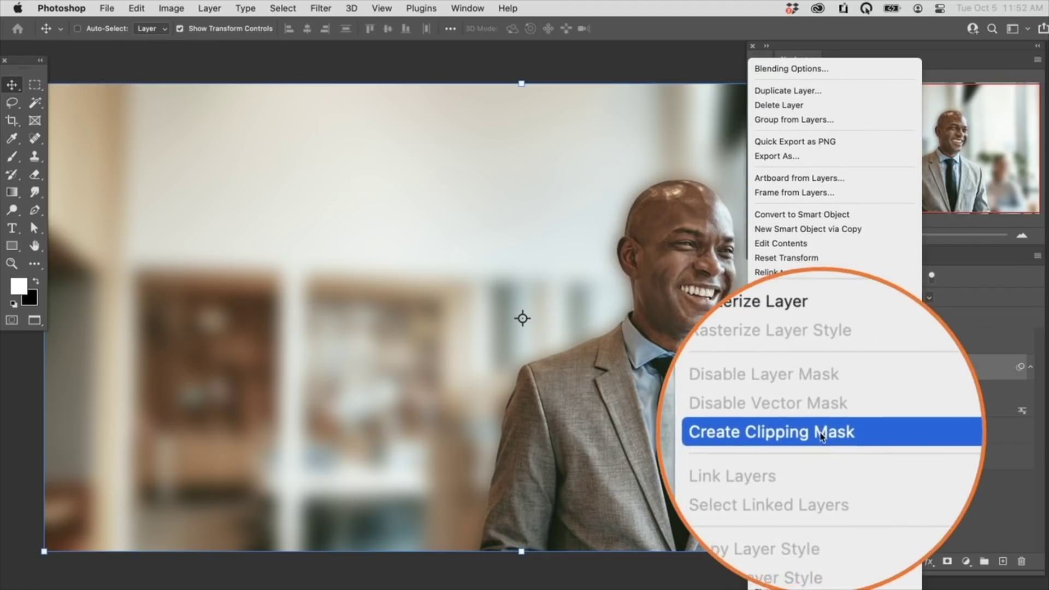
click(820, 437)
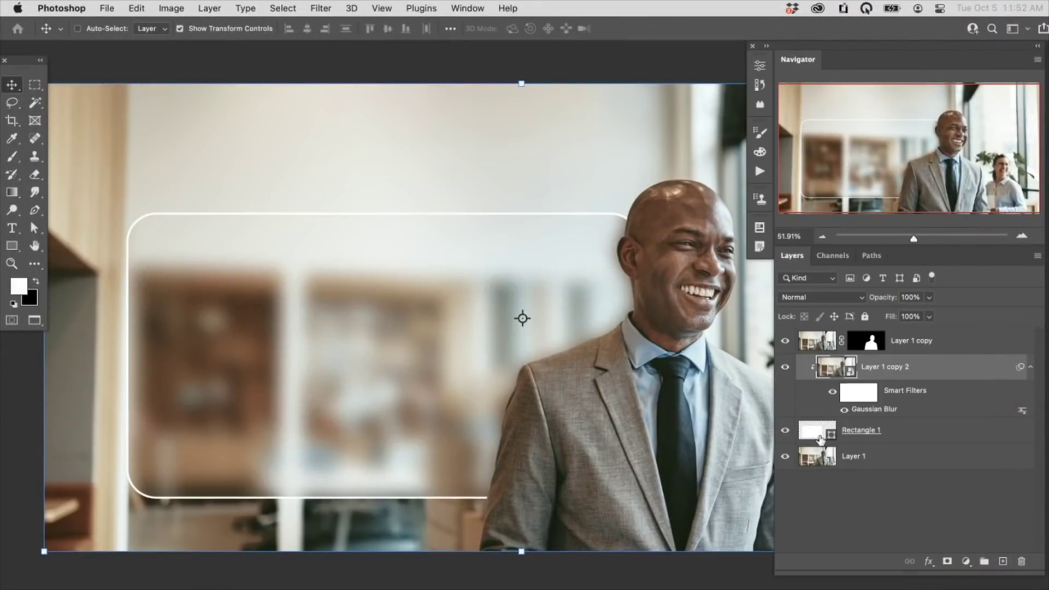
Toggle the clipped blur layer off and on to compare the rectangle with and without the blurred background
click(786, 367)
click(785, 368)
click(786, 368)
click(785, 368)
click(785, 368)
click(785, 369)
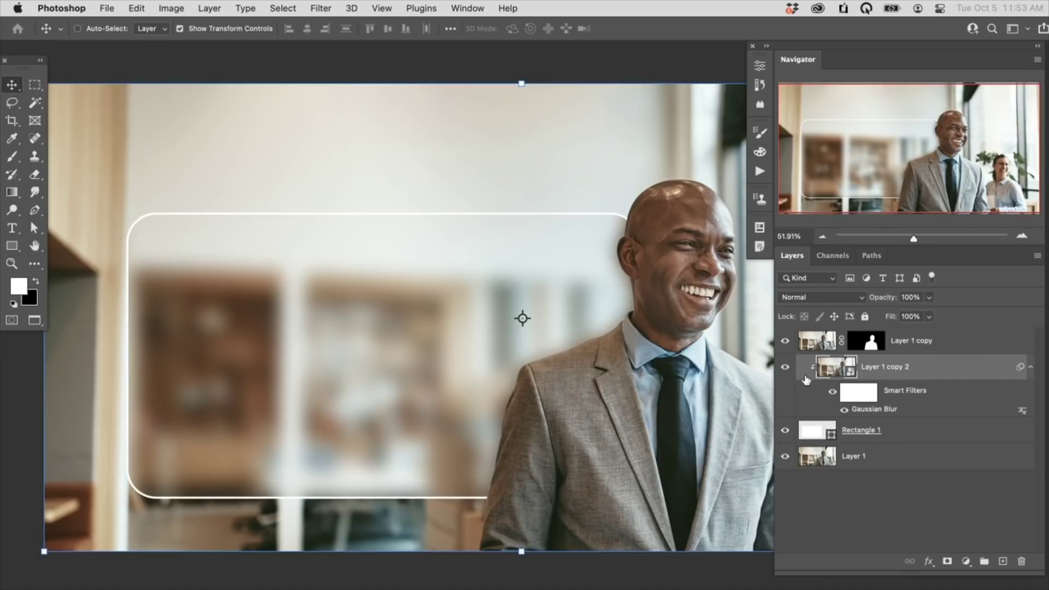
Shift Rectangle 1 slightly down and to the right, and set the clipped layer's Gaussian Blur radius to 48.7 pixels
click(927, 433)
drag(498, 370, 525, 406)
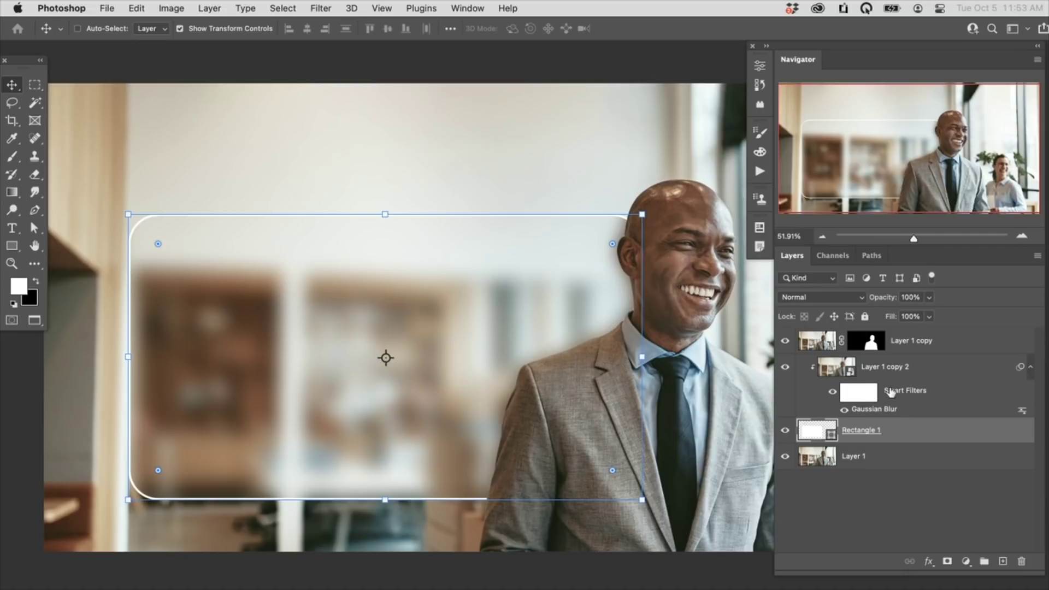
double_click(878, 410)
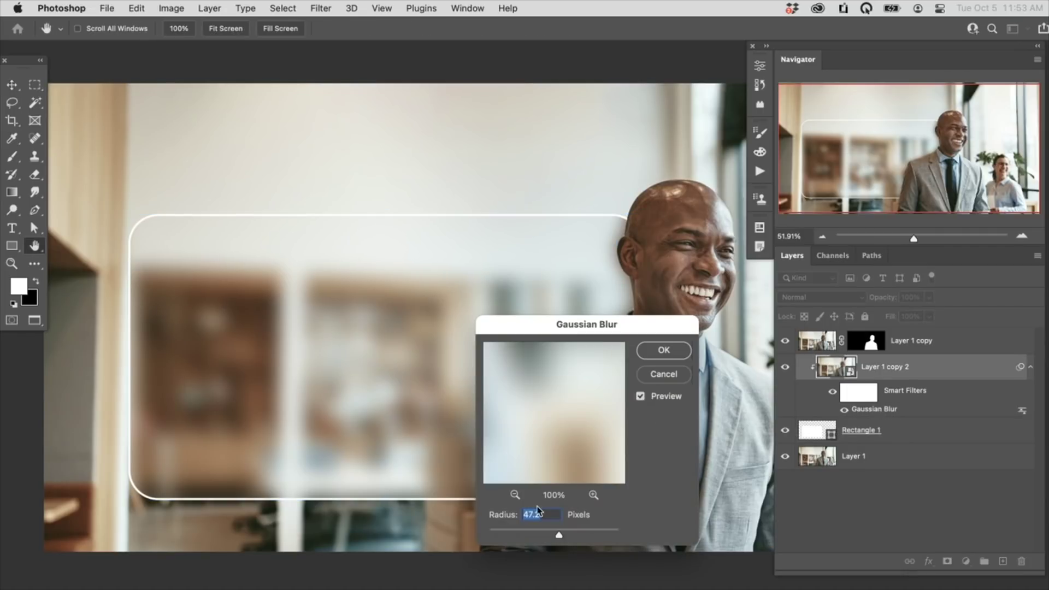
mouse_move(556, 535)
mouse_down()
mouse_move(537, 534)
mouse_move(579, 534)
mouse_move(560, 535)
mouse_up()
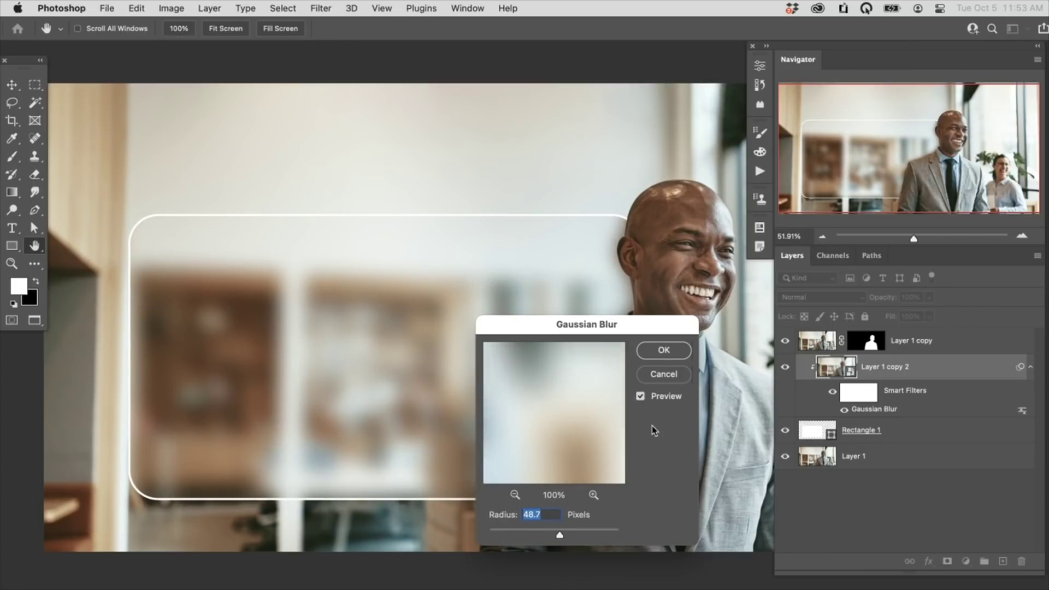
click(662, 350)
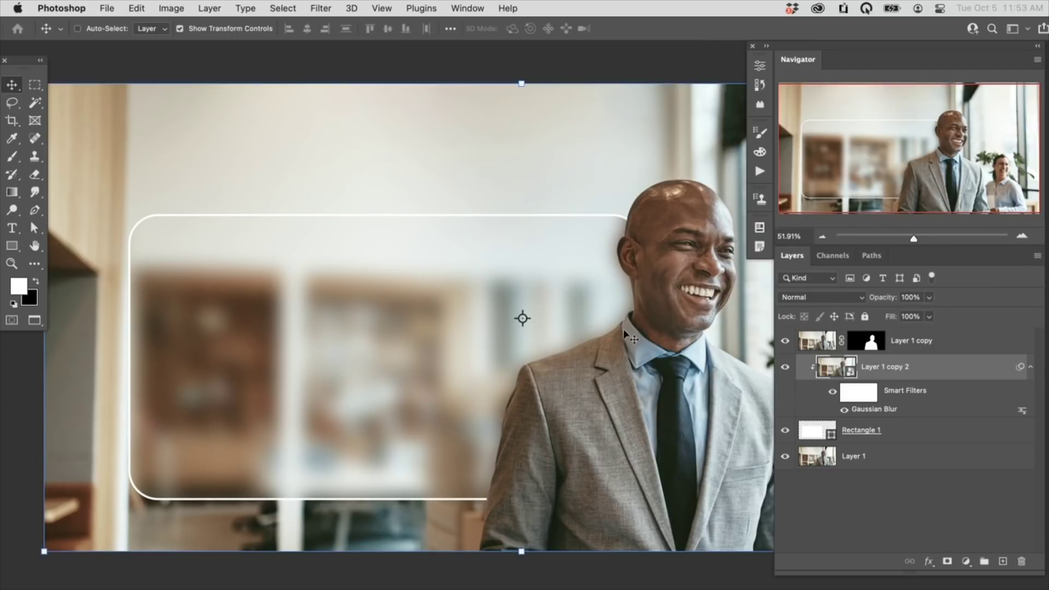
Open the contents of the Layer 1 copy 2 smart object and add an empty layer for painting with a 50% flow Brush
scroll(646, 244, up, 5)
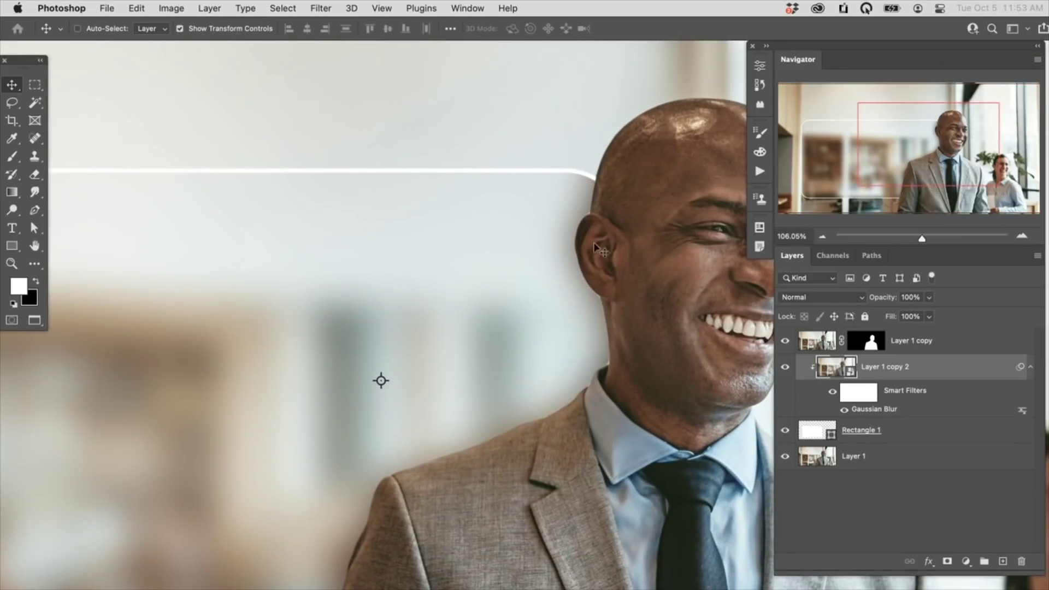
double_click(835, 365)
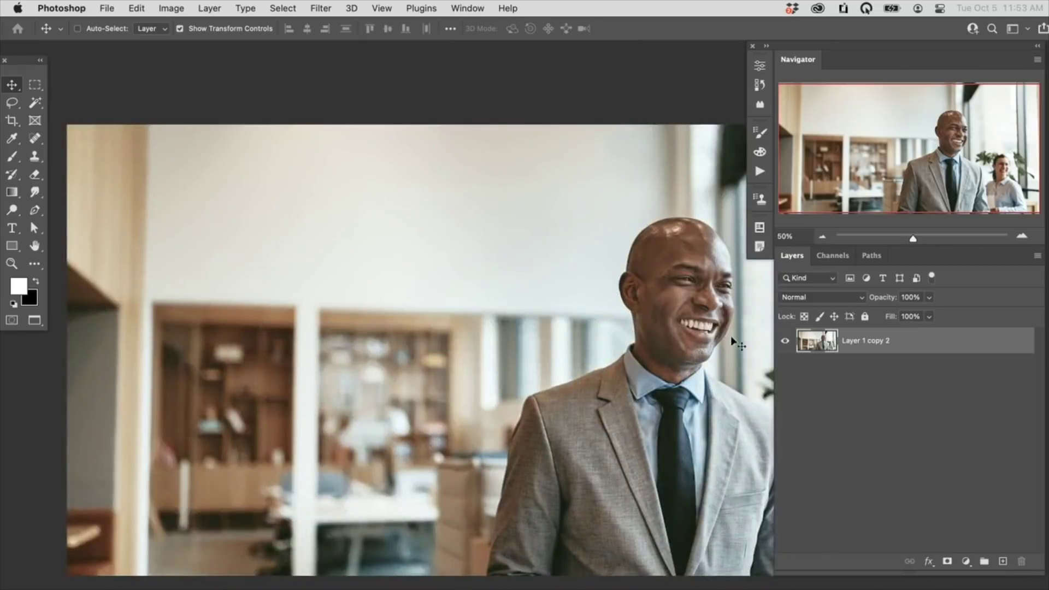
drag(661, 306, 721, 310)
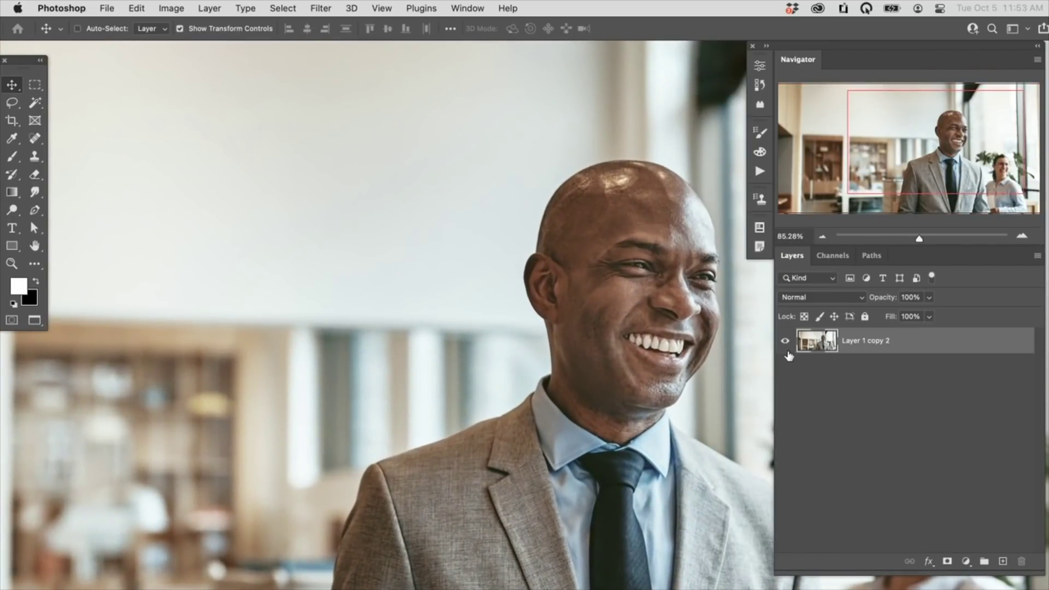
key(super+alt+shift+n)
key(b)
key(shift+5)
Paint sampled wall colours over the ear-side edge of the man's head and neck with a brush of size 185
alt+click(511, 287)
mouse_move(513, 285)
mouse_down()
mouse_move(561, 298)
mouse_move(534, 298)
mouse_move(530, 227)
mouse_move(526, 266)
mouse_move(549, 180)
mouse_up()
ctrl+alt+drag(519, 218, 543, 218)
mouse_move(558, 176)
mouse_down()
mouse_move(590, 149)
mouse_move(562, 195)
mouse_move(592, 180)
mouse_move(536, 292)
mouse_move(542, 280)
mouse_move(544, 383)
mouse_move(538, 376)
mouse_move(532, 403)
mouse_move(503, 401)
mouse_move(532, 397)
mouse_move(469, 429)
mouse_move(452, 420)
mouse_move(451, 438)
mouse_move(449, 410)
mouse_move(464, 456)
mouse_up()
alt+click(533, 334)
Paint nearby sampled background colours over the outer edge of the man's shoulder and upper sleeve
alt+click(500, 395)
alt+click(444, 421)
alt+click(427, 418)
mouse_move(427, 418)
mouse_down()
mouse_move(415, 445)
mouse_move(415, 425)
mouse_move(419, 476)
mouse_move(410, 441)
mouse_move(396, 467)
mouse_move(395, 455)
mouse_move(396, 481)
mouse_move(390, 442)
mouse_move(378, 441)
mouse_move(343, 563)
mouse_move(326, 575)
mouse_up()
alt+click(413, 417)
alt+click(407, 435)
alt+click(385, 442)
alt+click(333, 566)
alt+click(320, 567)
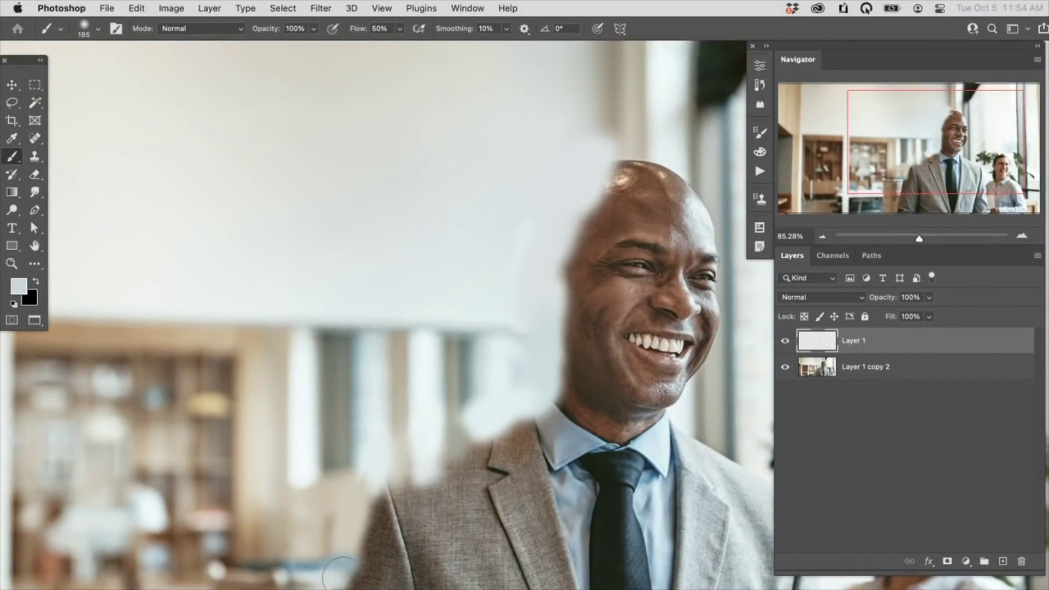
alt+click(333, 494)
alt+click(367, 464)
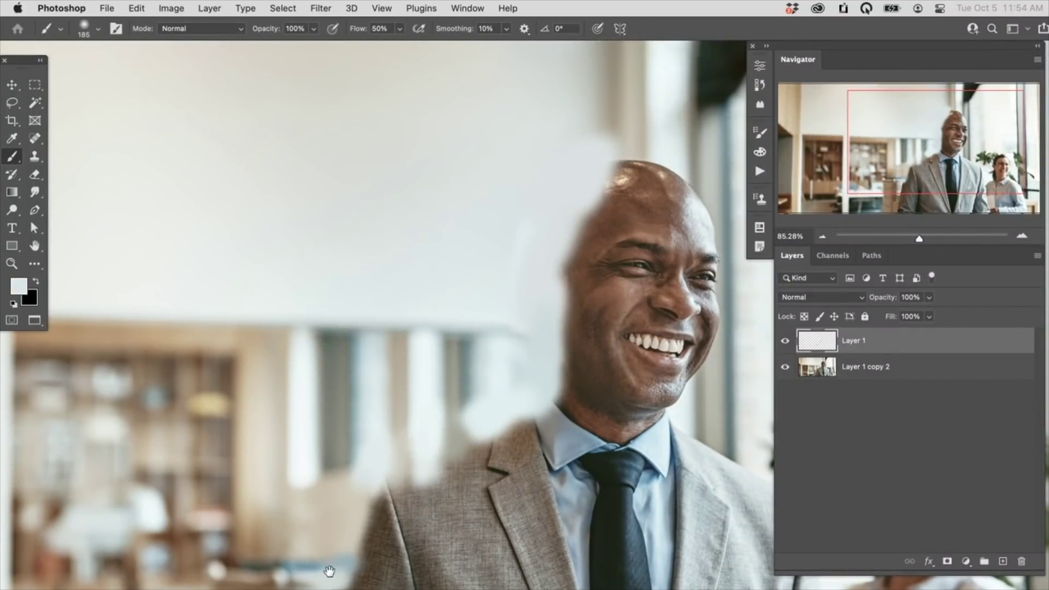
Continue covering the outer edge of the man's lower sleeve with colours sampled from the adjacent office background
drag(331, 563, 369, 464)
alt+click(504, 290)
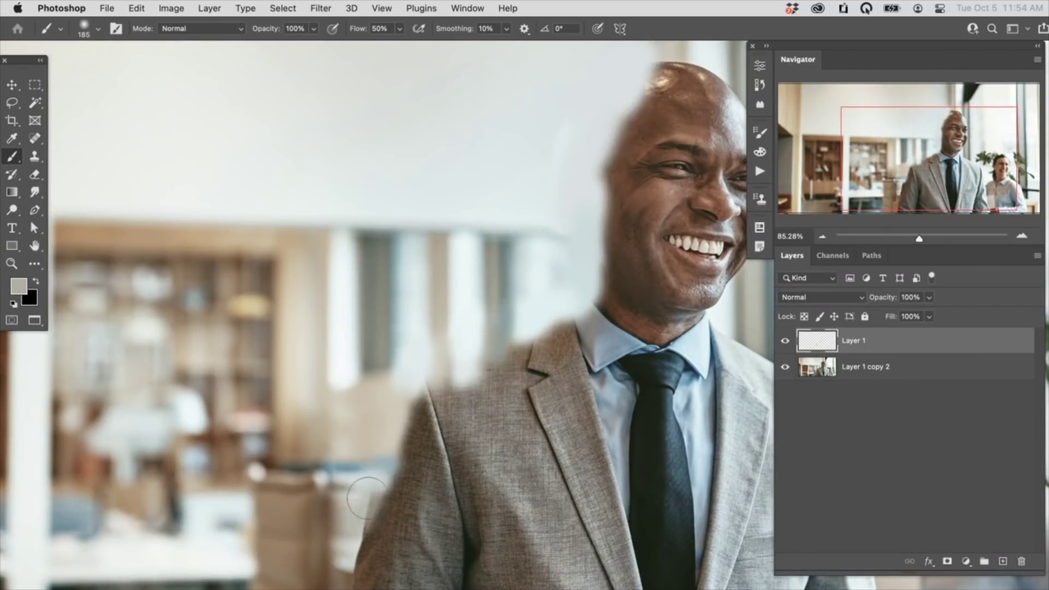
alt+click(358, 545)
drag(354, 554, 359, 537)
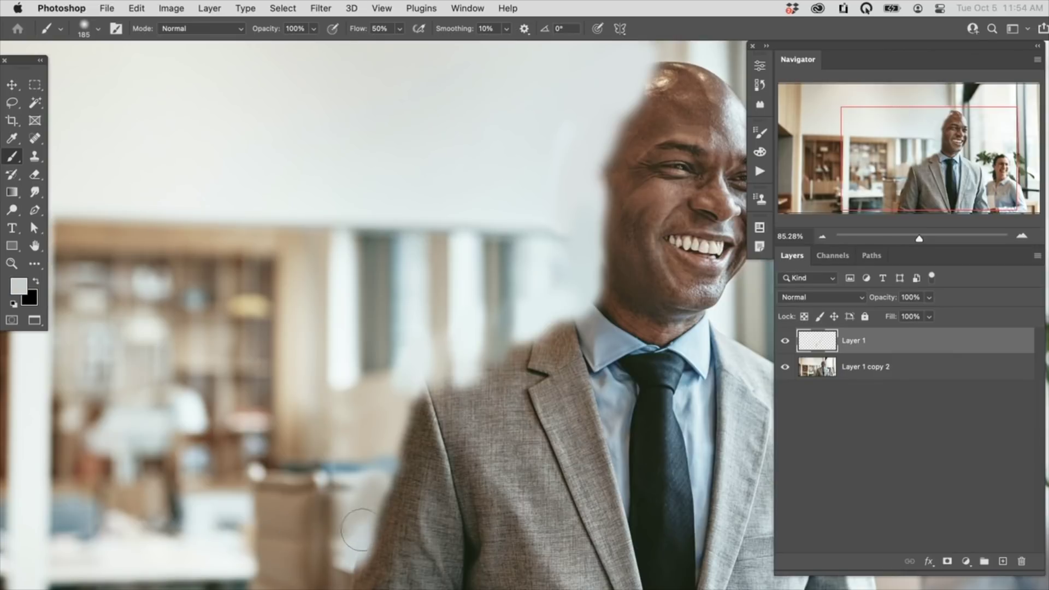
alt+click(345, 580)
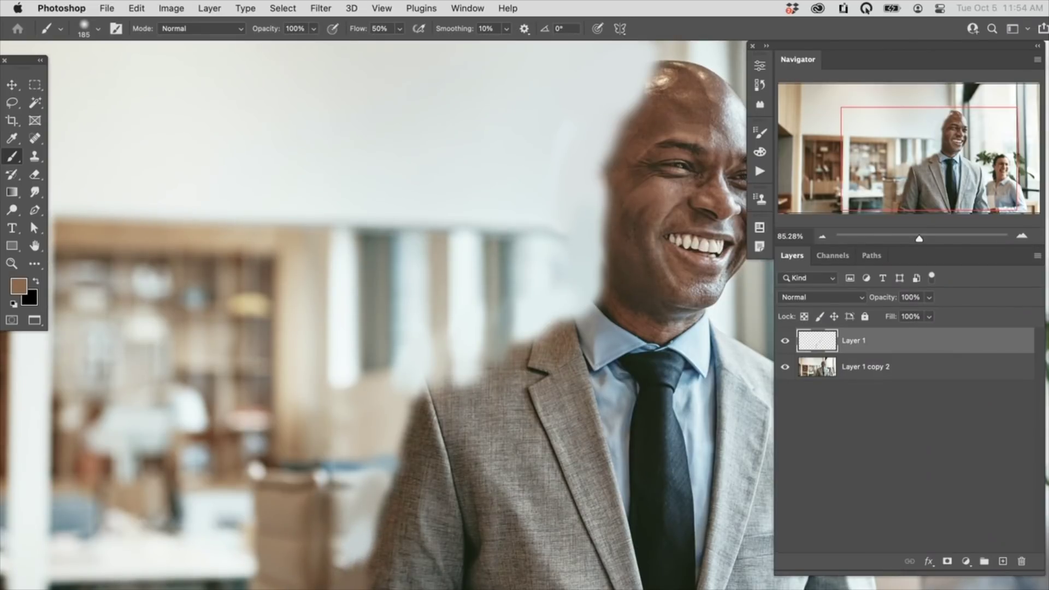
Zoom Layer 1 copy 2.psb out to 25% and save the painted smart object contents
scroll(546, 338, down, 5)
alt+click(363, 487)
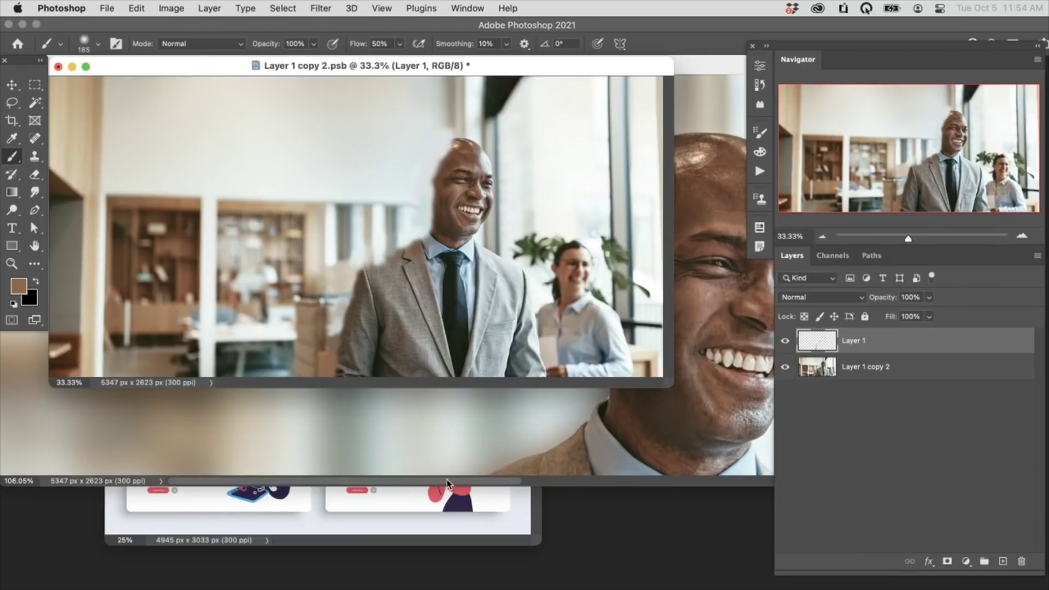
key(super+minus)
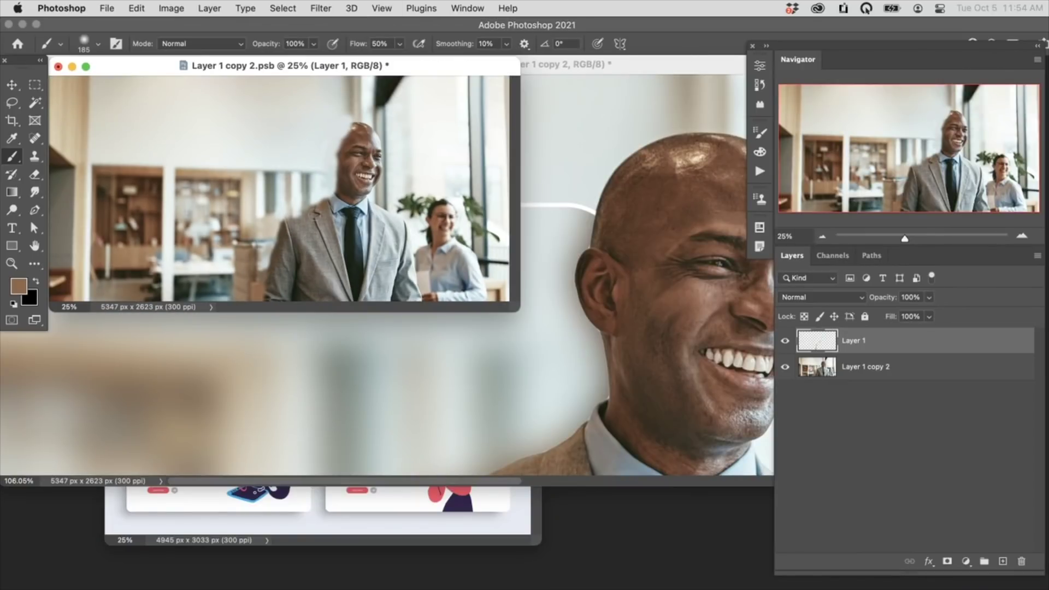
key(super+s)
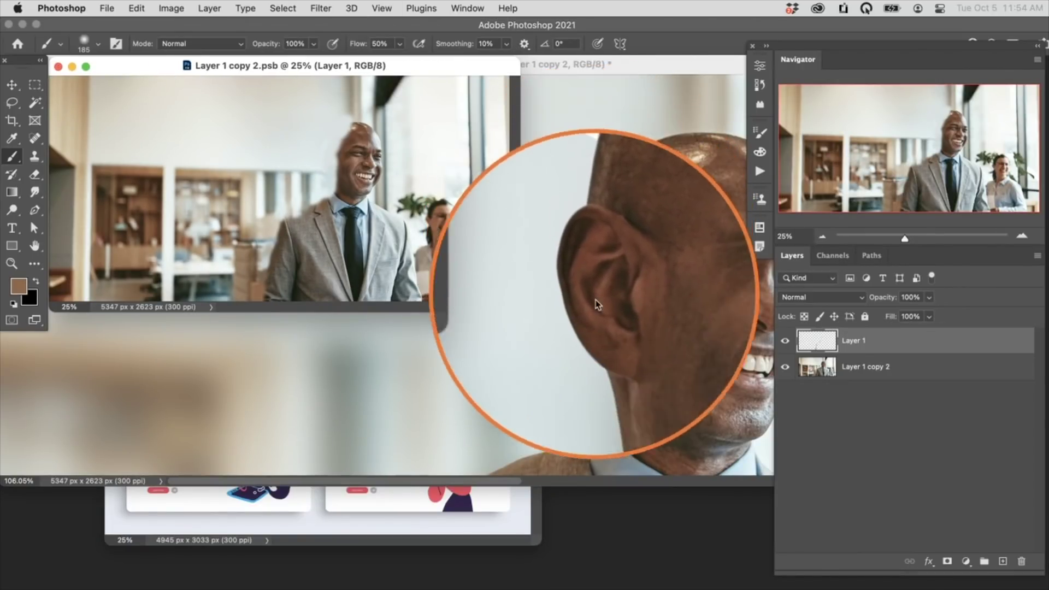
Arrange the smart object and main photo windows so both are visible, with the main photo at 50% zoom
drag(465, 65, 468, 77)
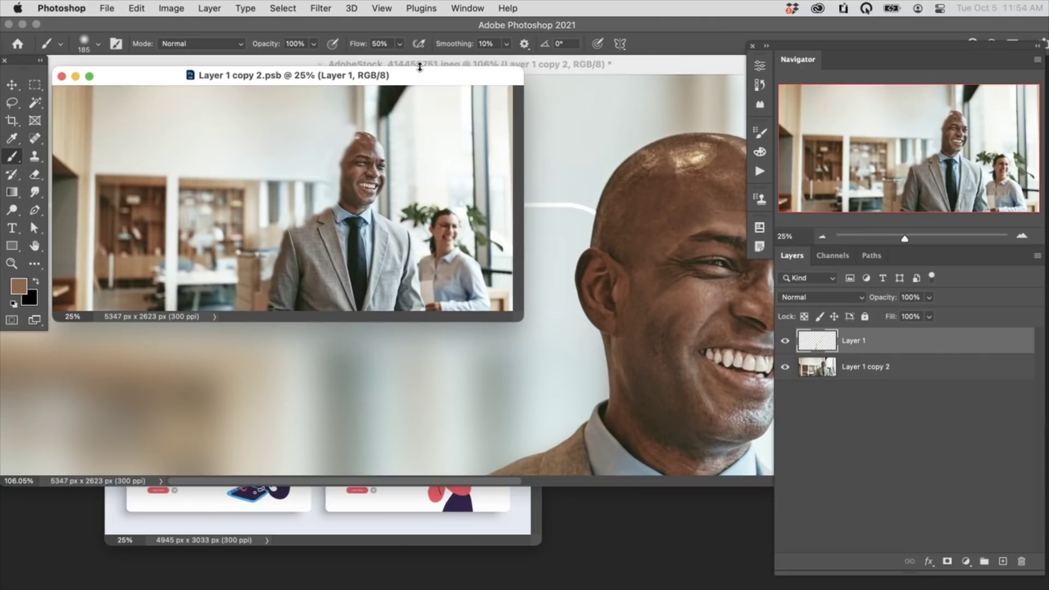
key(super+minus)
click(569, 66)
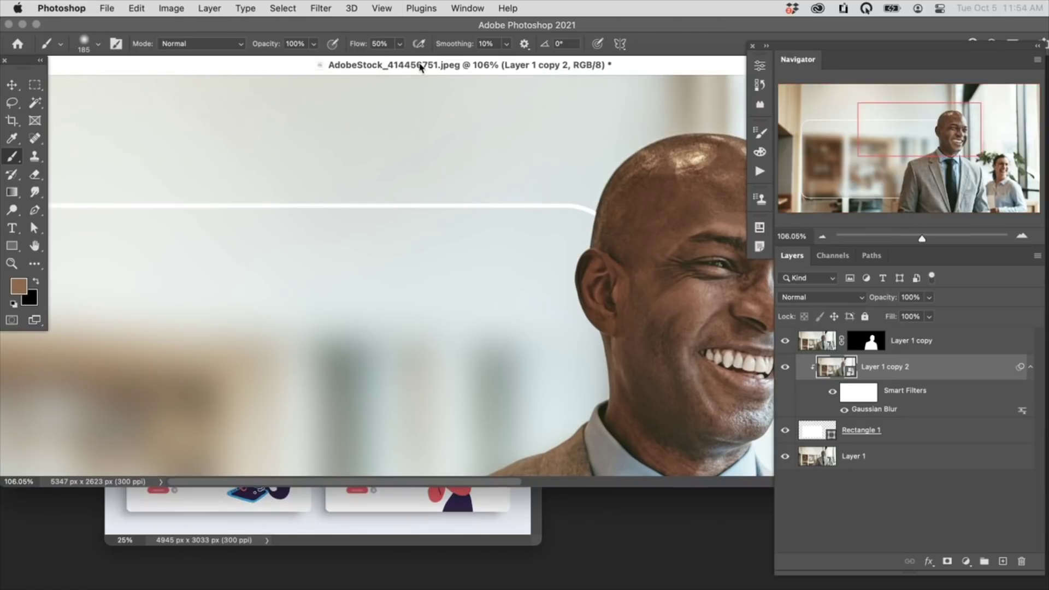
key(super+minus)
key(super+minus)
key(super+minus)
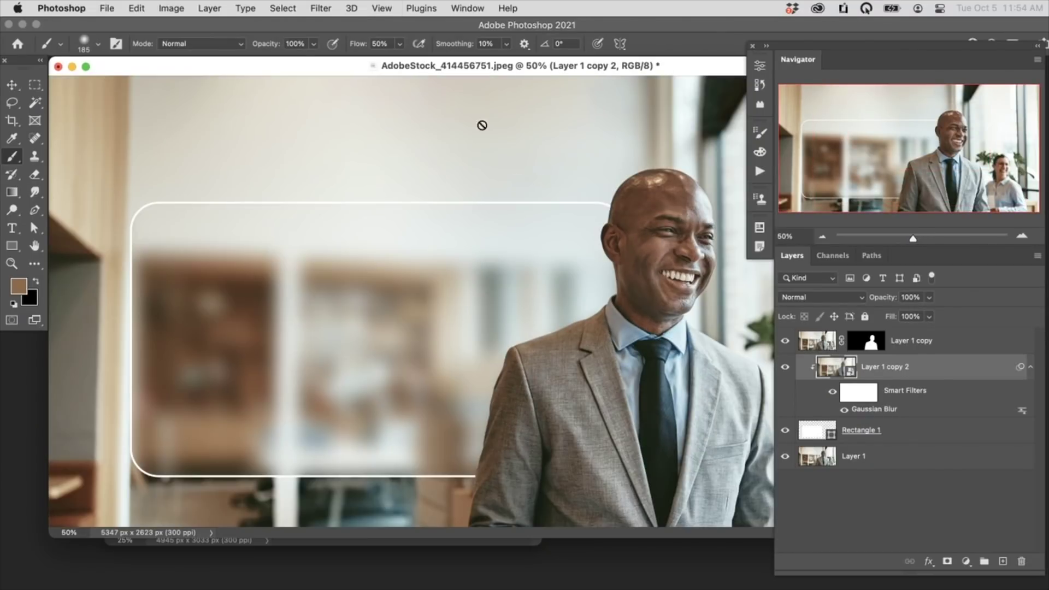
drag(597, 68, 595, 151)
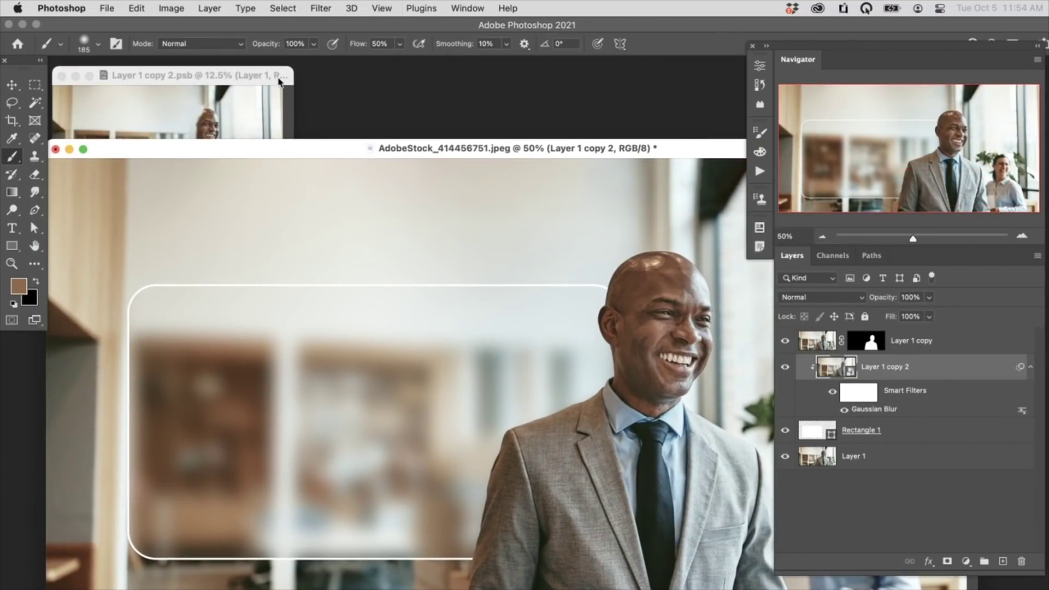
Hide and reshow the painted layer in the smart object, saving each time to compare the edge around the man
click(292, 81)
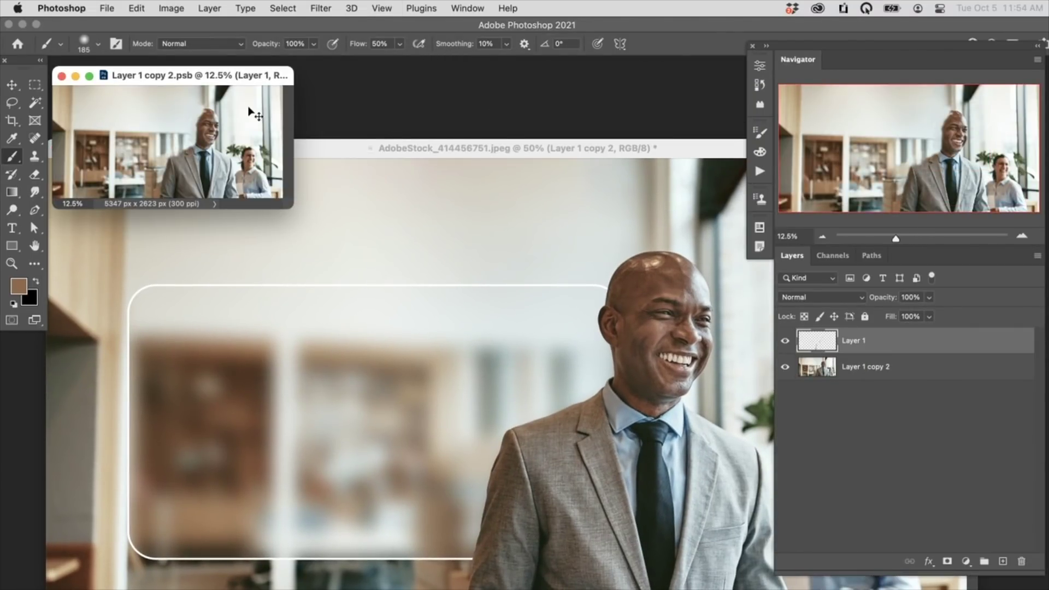
key(super+plus)
click(783, 341)
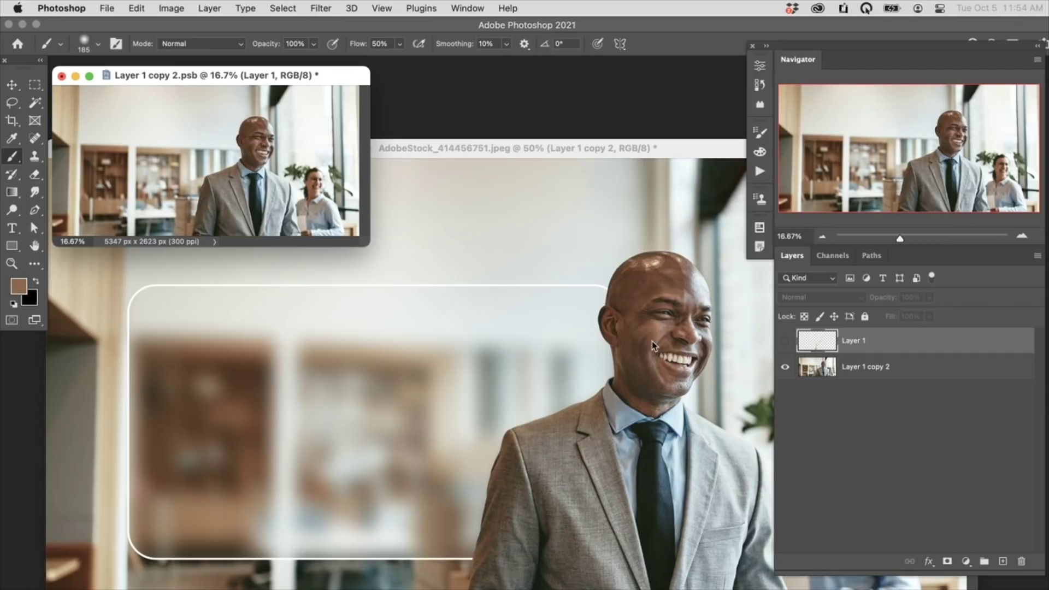
key(super+s)
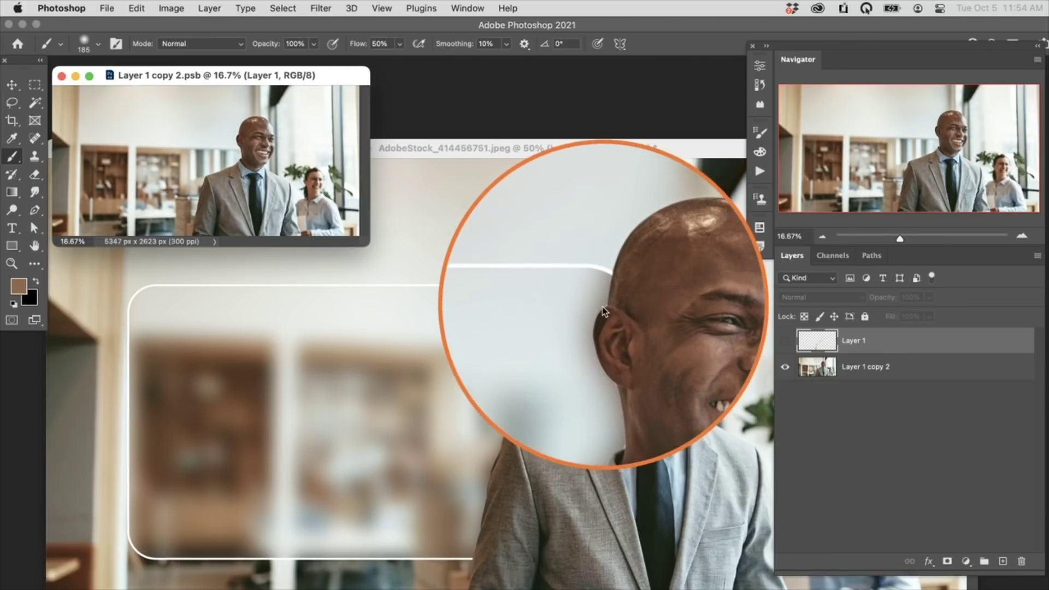
click(783, 344)
key(super+s)
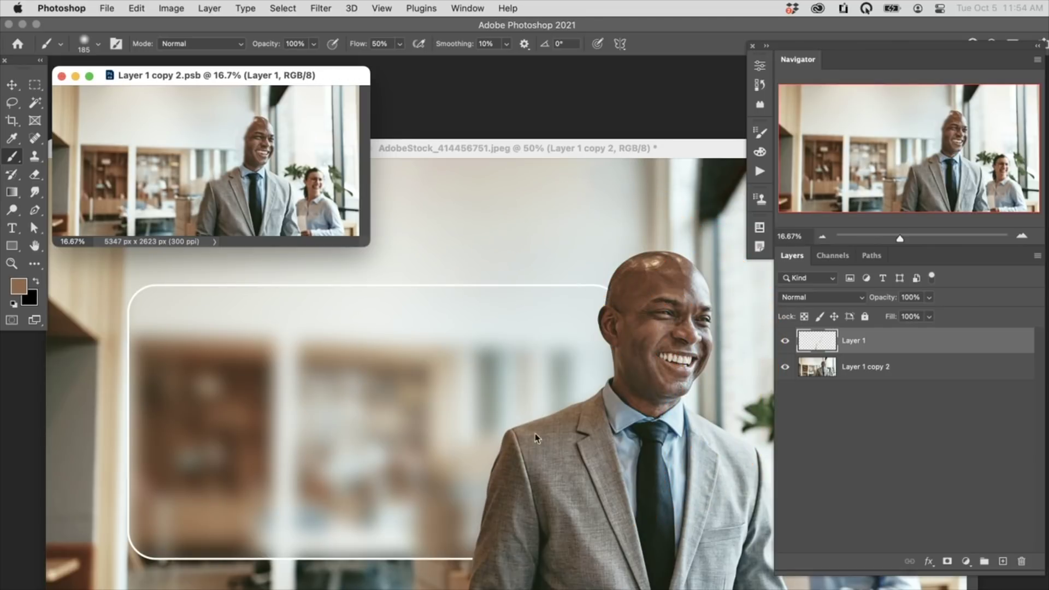
Close the smart object document, reopen its contents from Layer 1 copy 2, and close it again
click(62, 76)
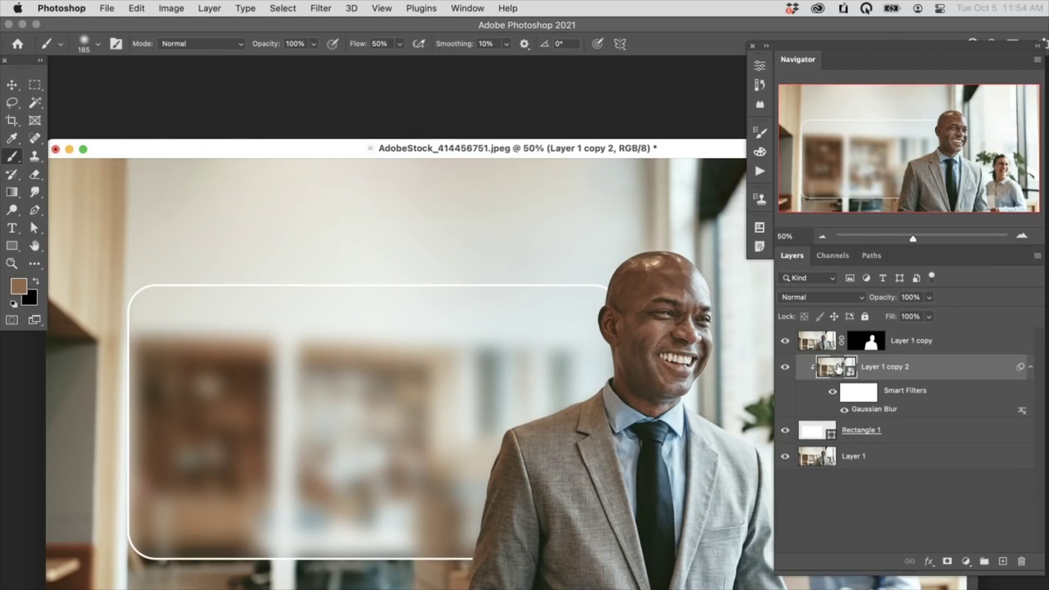
double_click(835, 371)
key(super+w)
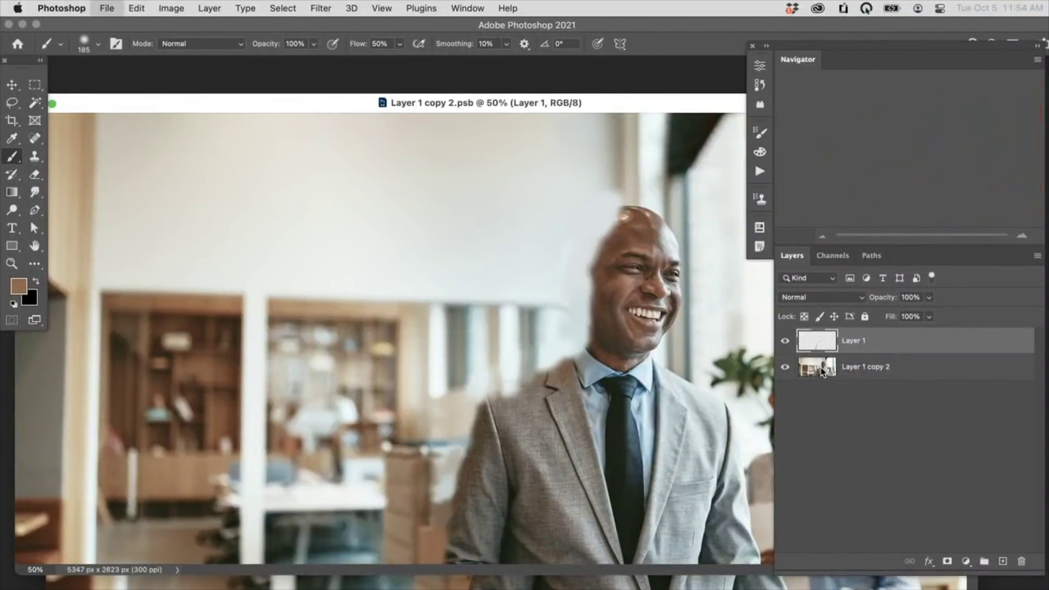
Select the Rectangle 1 layer and move the frosted rectangle slightly up and toward the man
click(900, 430)
key(v)
drag(555, 431, 595, 412)
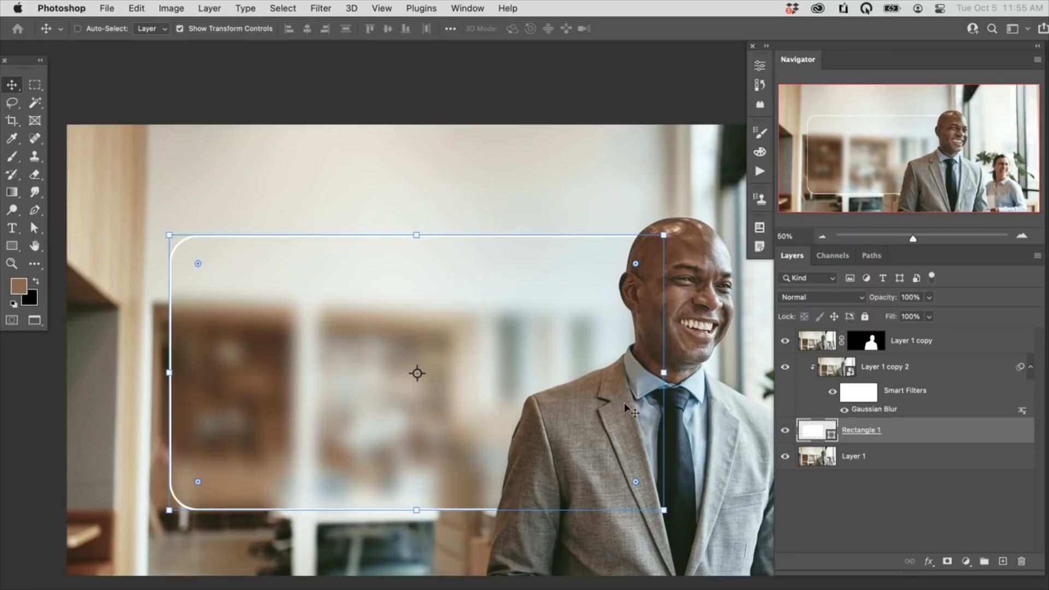
scroll(600, 399, down, 2)
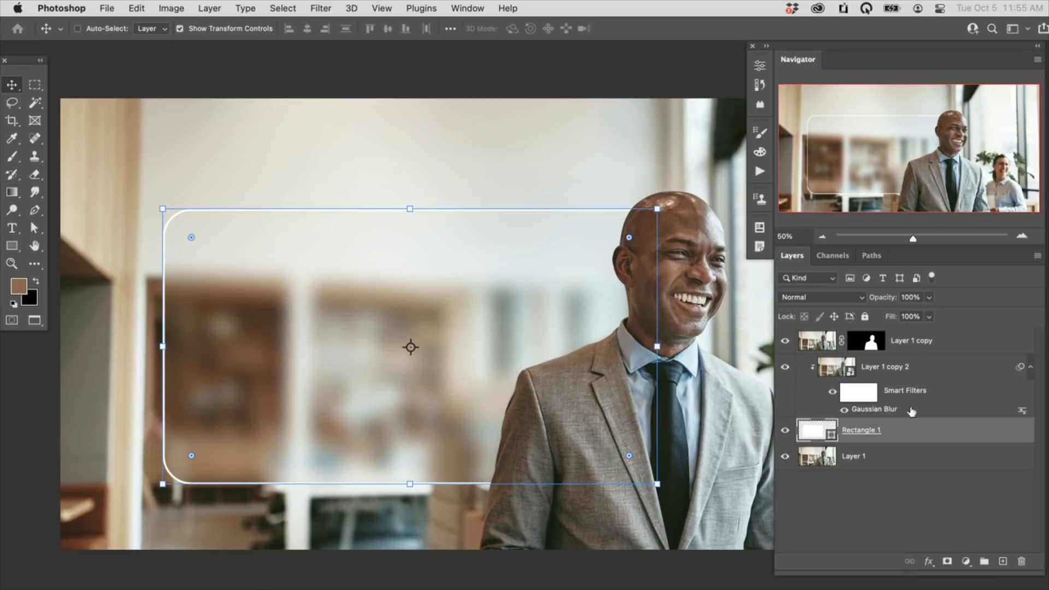
Add a white (ffffff) solid color fill above Layer 1 copy 2, clip it to the rectangle, and set its opacity to 32%
click(913, 371)
click(966, 561)
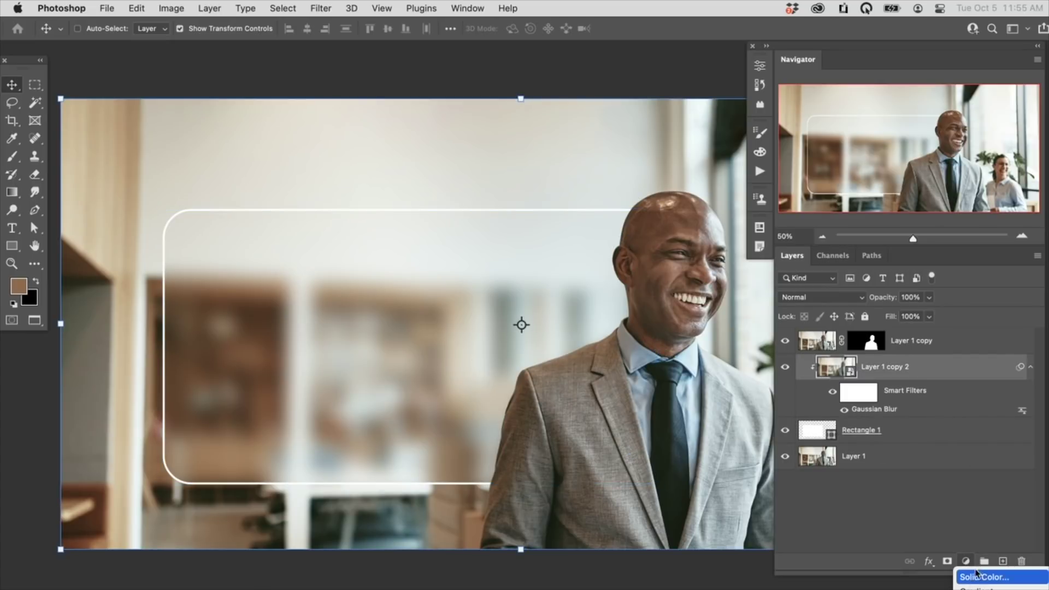
click(975, 574)
text(ffffff)
click(1008, 349)
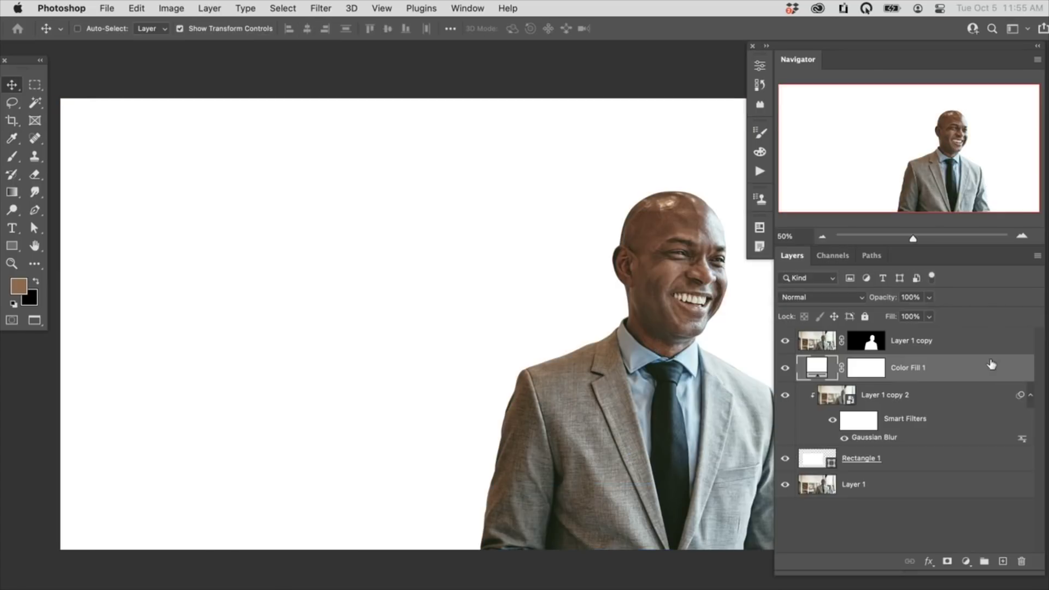
right_click(948, 369)
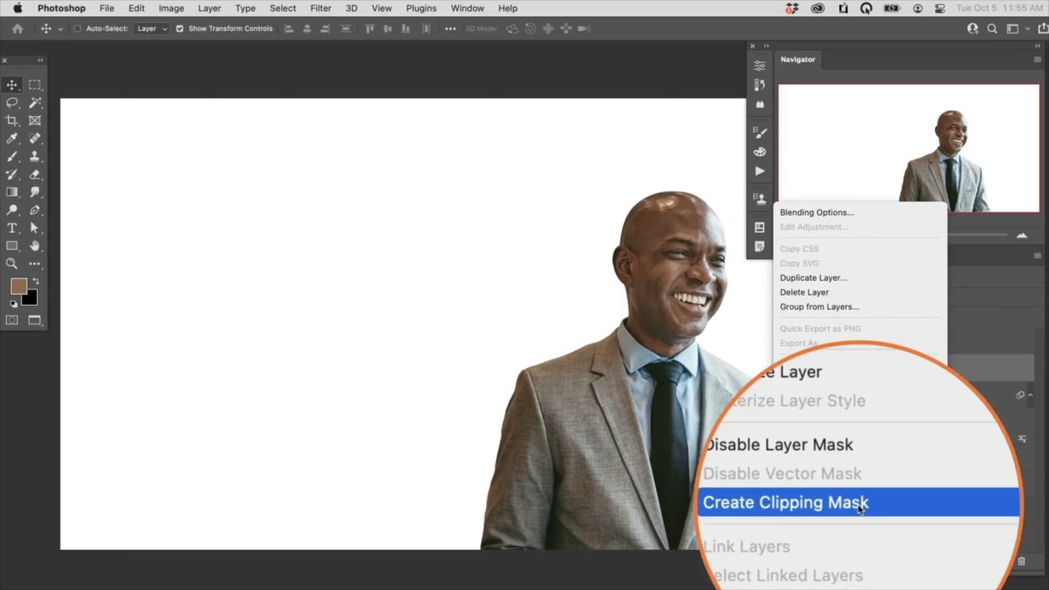
click(857, 505)
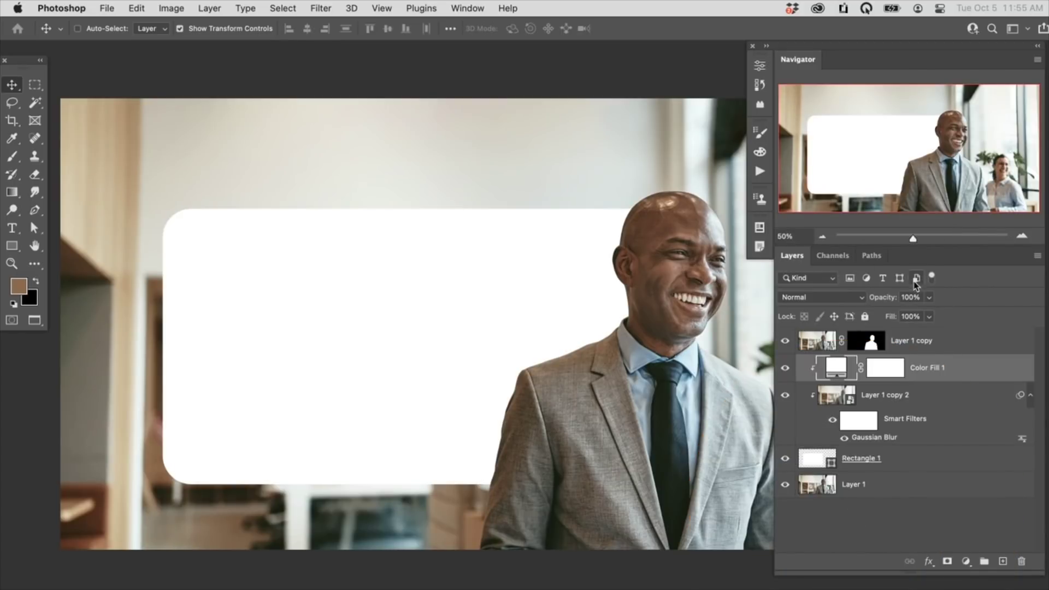
drag(872, 301, 840, 307)
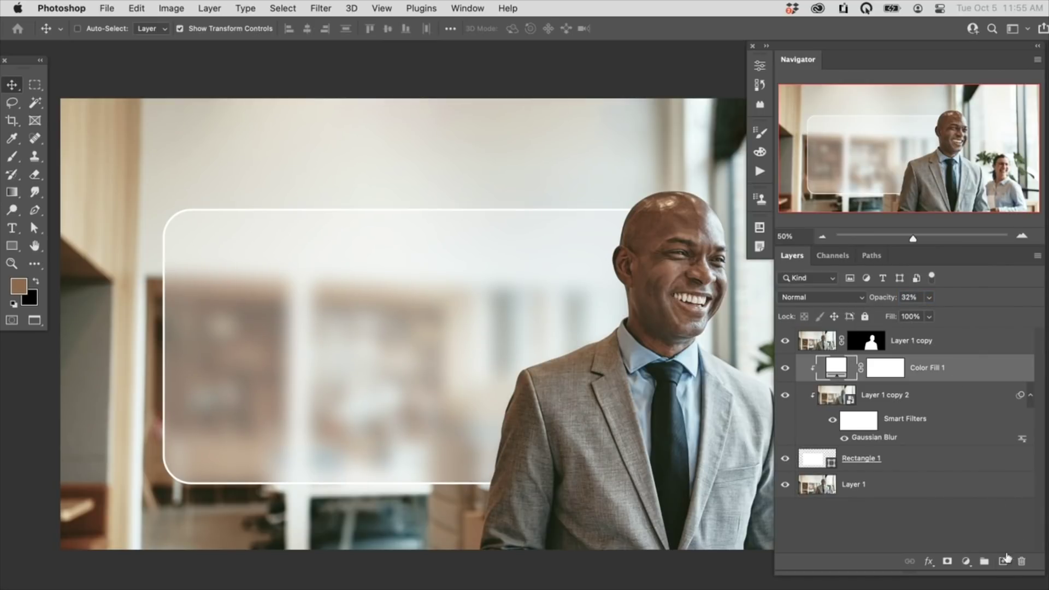
Add a new empty layer above Color Fill 1 and clip it to the rectangle
click(1002, 561)
key(super)
right_click(911, 367)
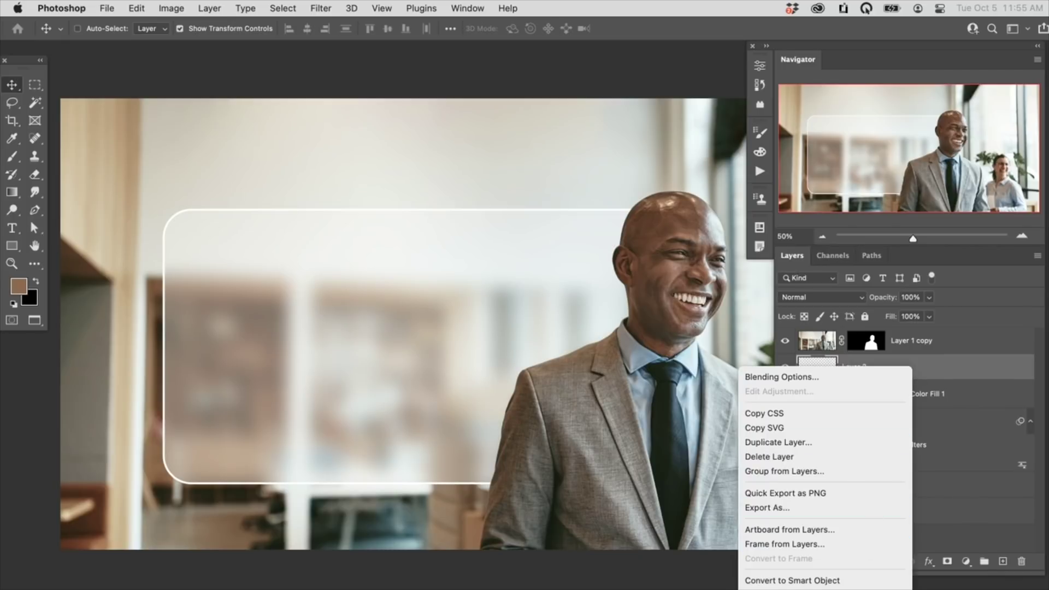
click(830, 526)
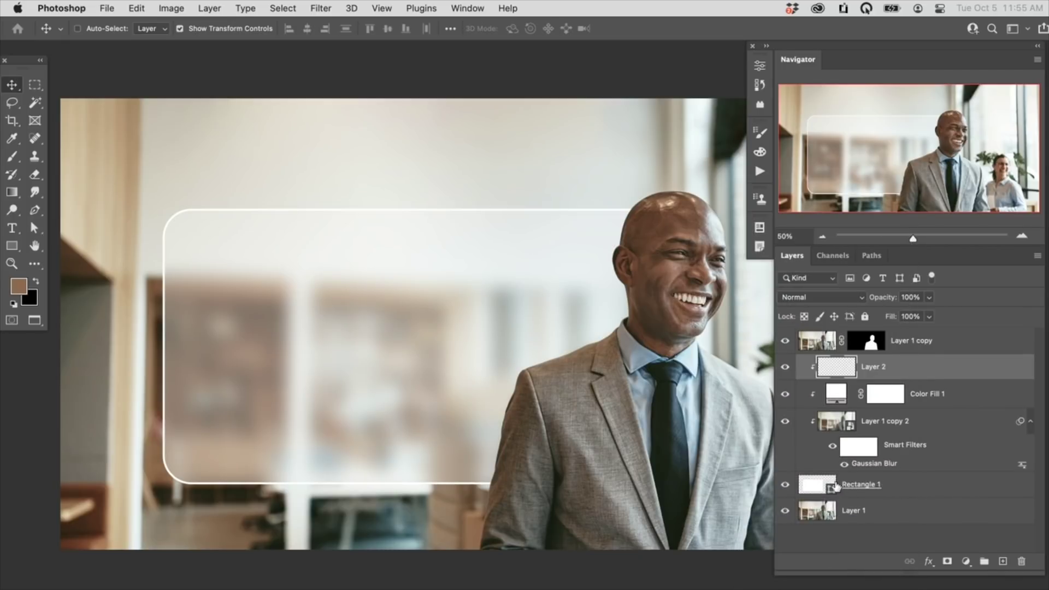
Set up the Gradient tool with the foreground-to-transparent preset from Basics and a white foreground color
key(g)
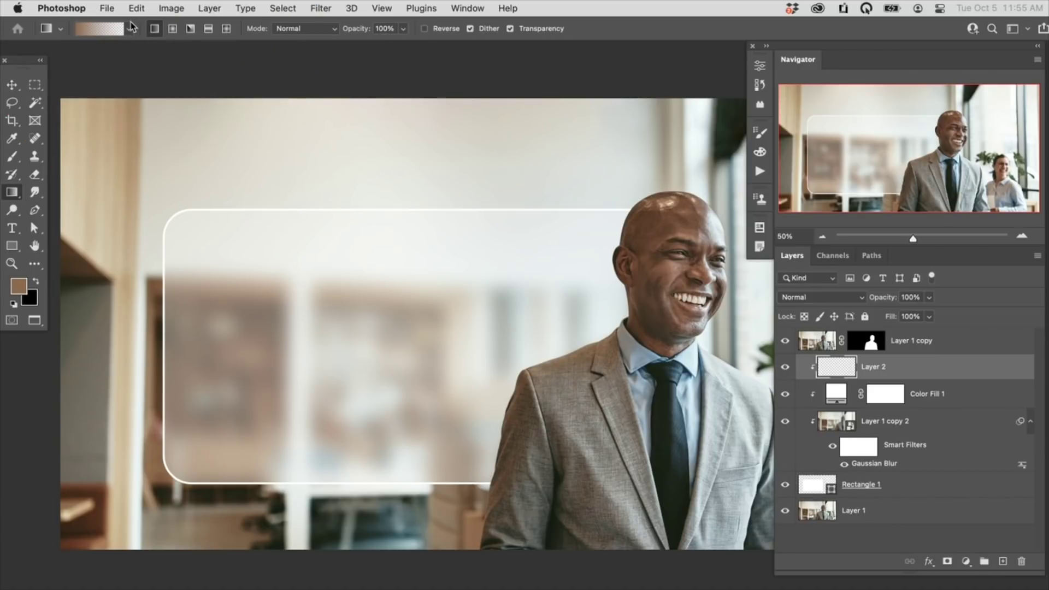
click(127, 30)
click(24, 54)
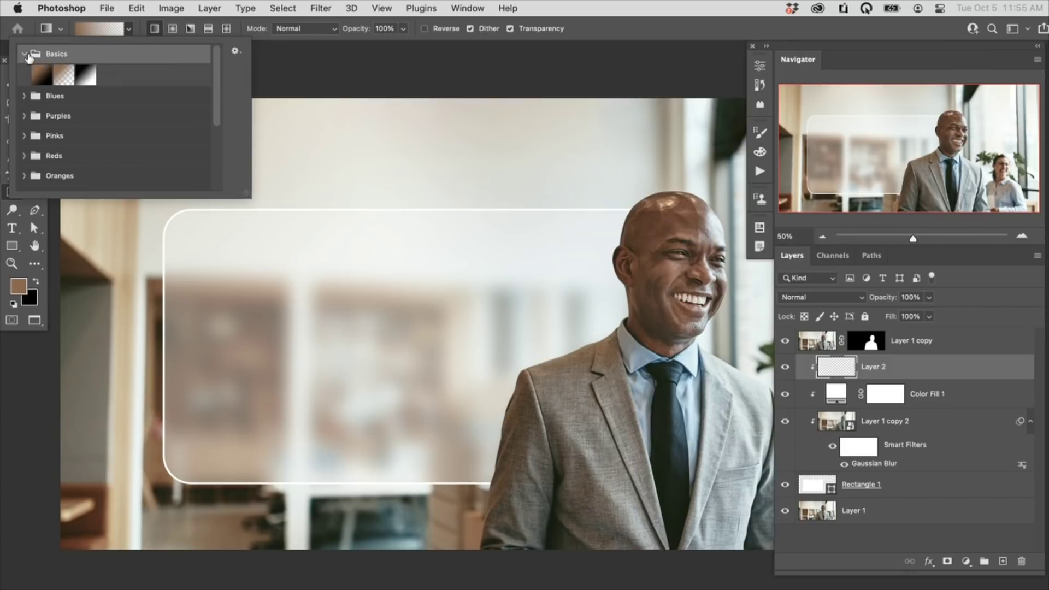
click(63, 73)
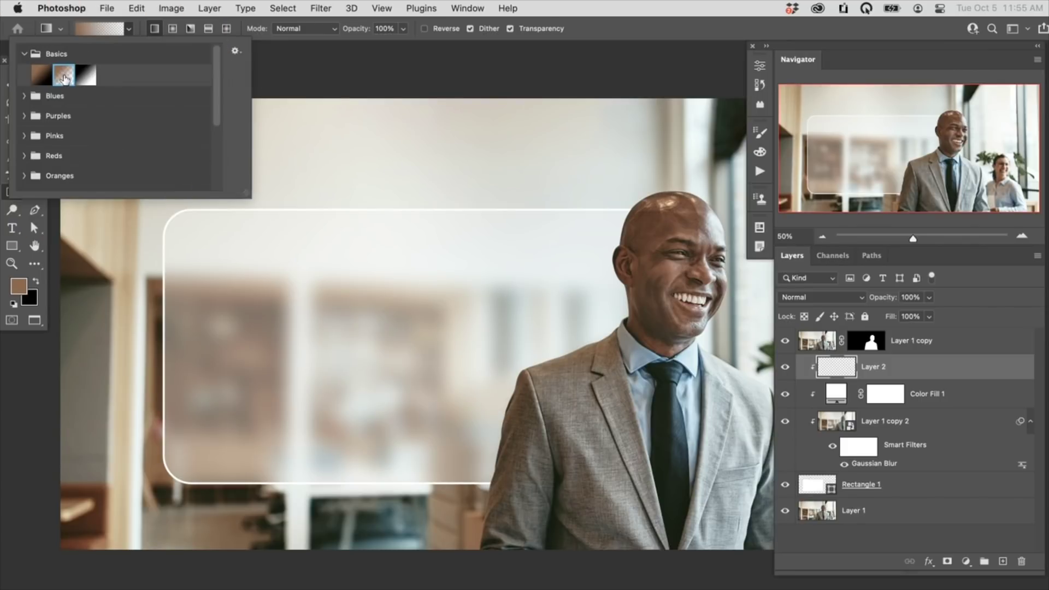
click(324, 69)
click(21, 287)
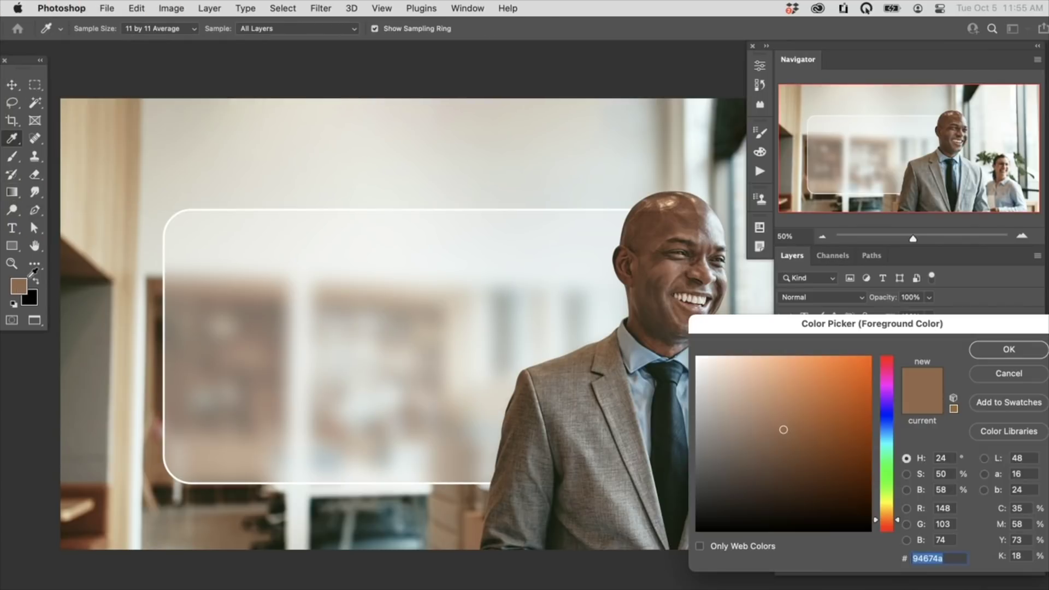
drag(765, 376, 599, 280)
click(1008, 351)
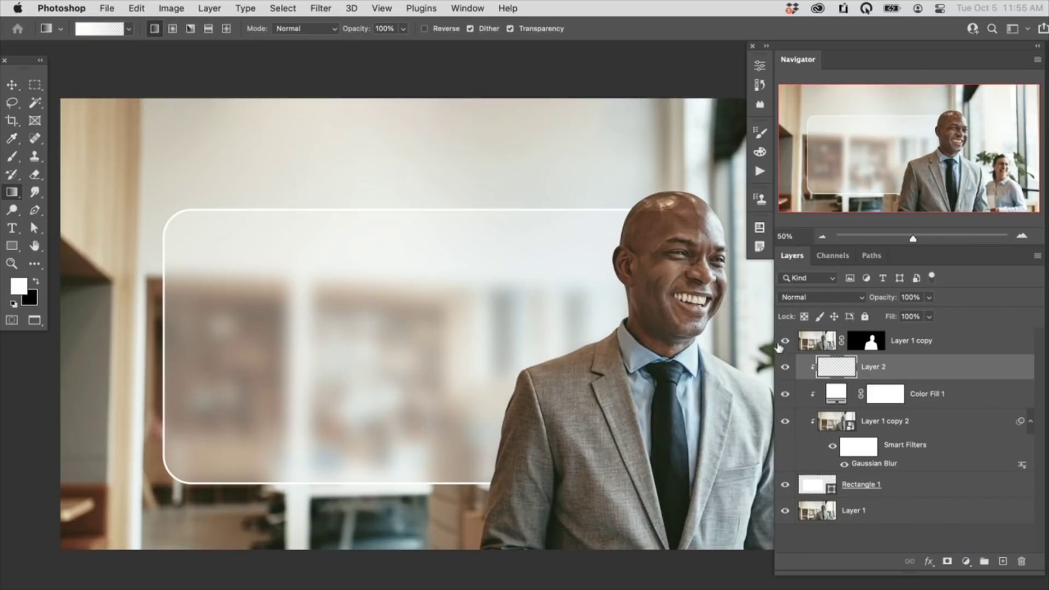
Try white gradients across the panel from several different directions on Layer 2, undoing each one
drag(641, 175, 404, 364)
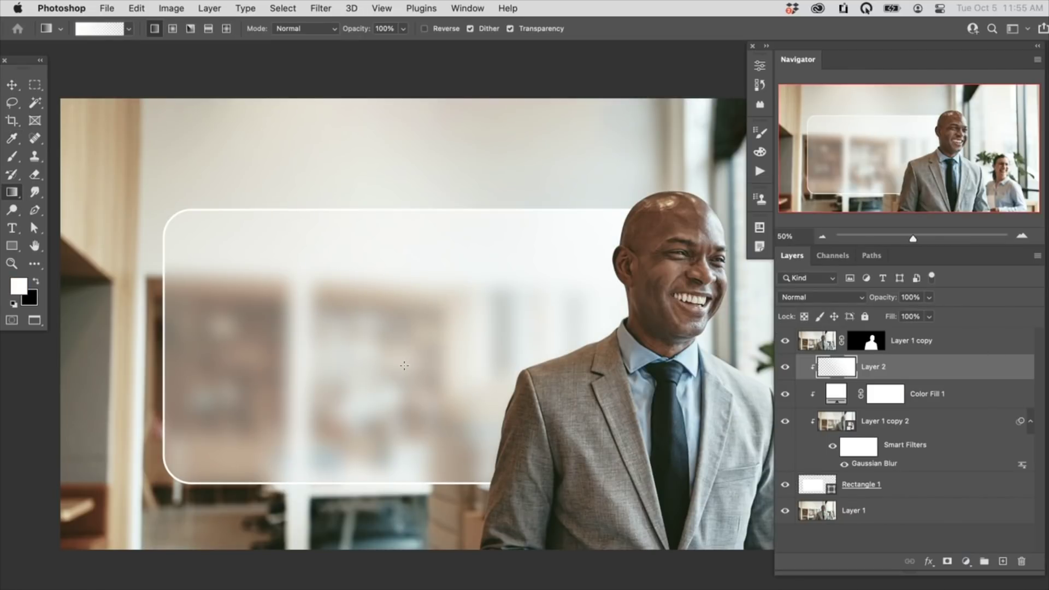
key(super+z)
drag(281, 154, 299, 329)
key(super+z)
drag(370, 529, 393, 333)
key(super+z)
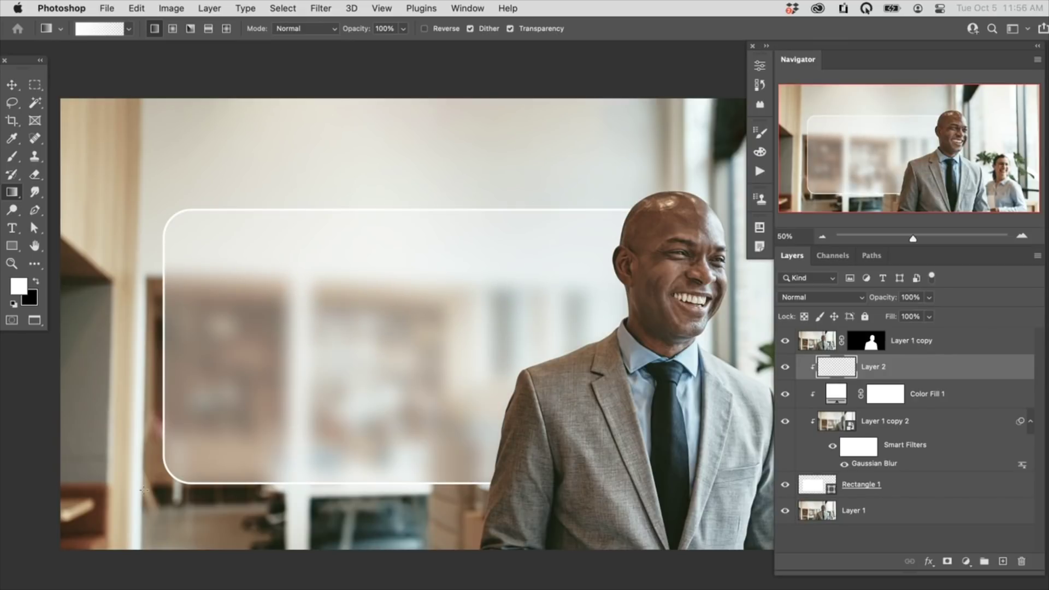
drag(154, 500, 468, 264)
key(super+z)
drag(160, 159, 324, 361)
key(super+z)
Draw a white gradient diagonally down from above the panel's upper-left area and set Layer 2's opacity to 72%
drag(223, 134, 363, 460)
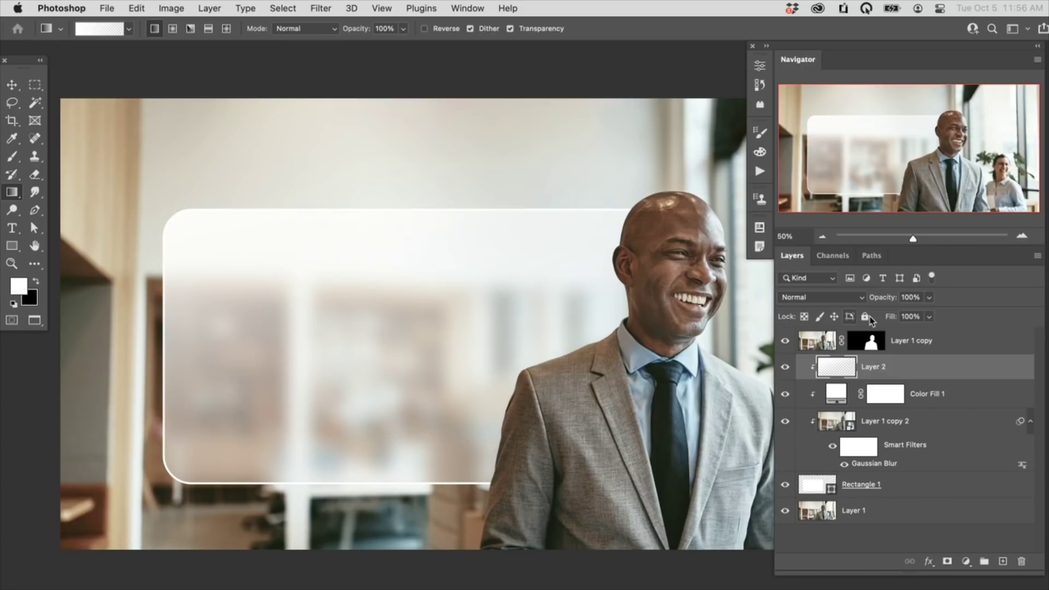
drag(887, 298, 868, 306)
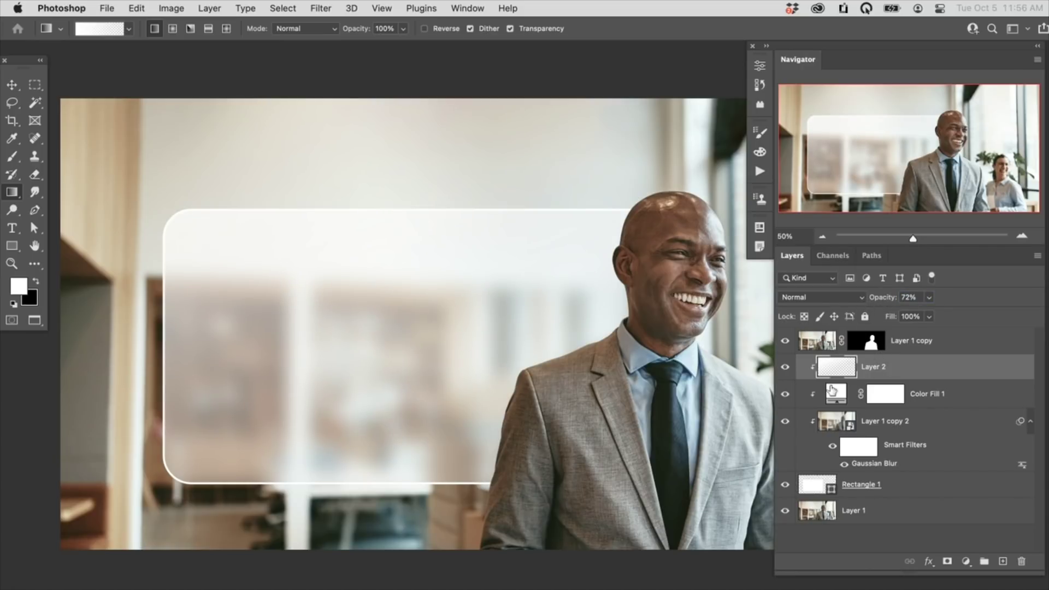
Group the layers from Layer 2 down to Rectangle 1 and name the group Banner
shift+click(913, 483)
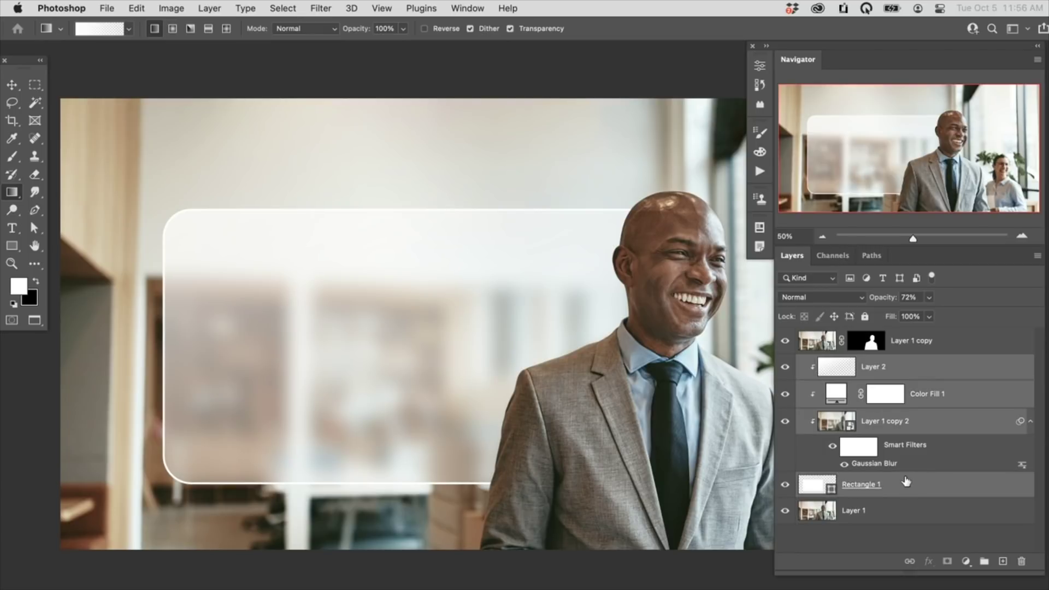
key(super+g)
text(B)
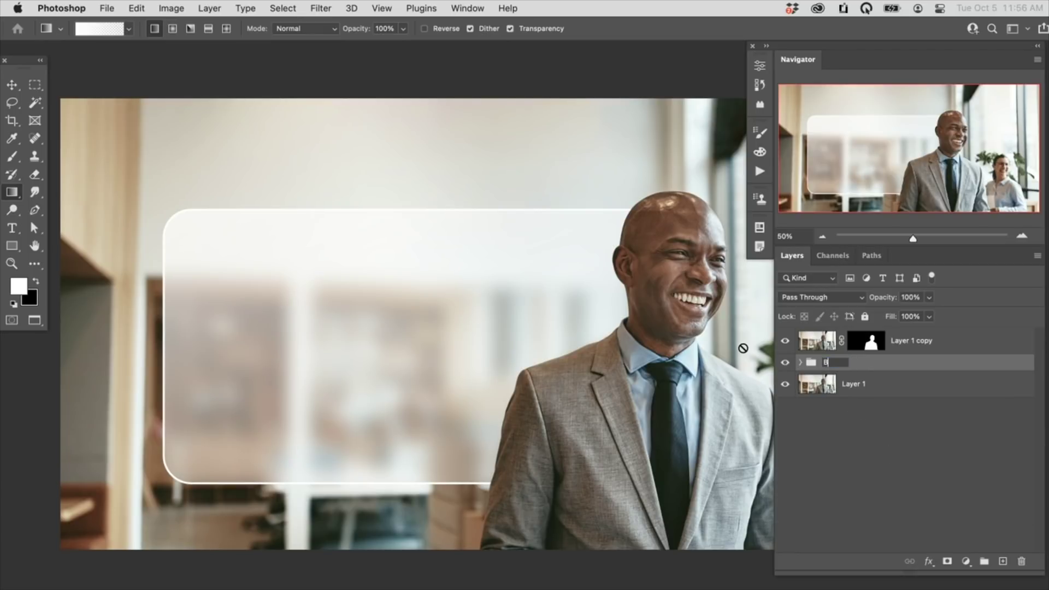
Hide and reshow Layer 1 copy twice to compare the man in front of and behind the banner
click(784, 345)
click(784, 345)
click(784, 345)
click(784, 345)
Arrange the photo window at 33.3% zoom and bring the web banner designs document forward in an enlarged window
key(shift+f)
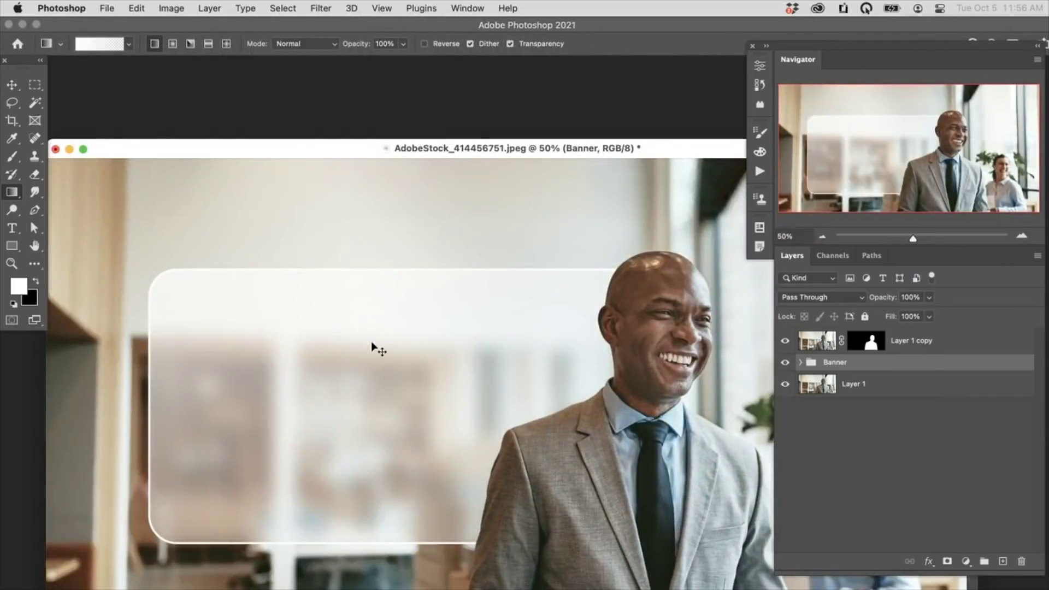
key(super+minus)
drag(561, 154, 594, 94)
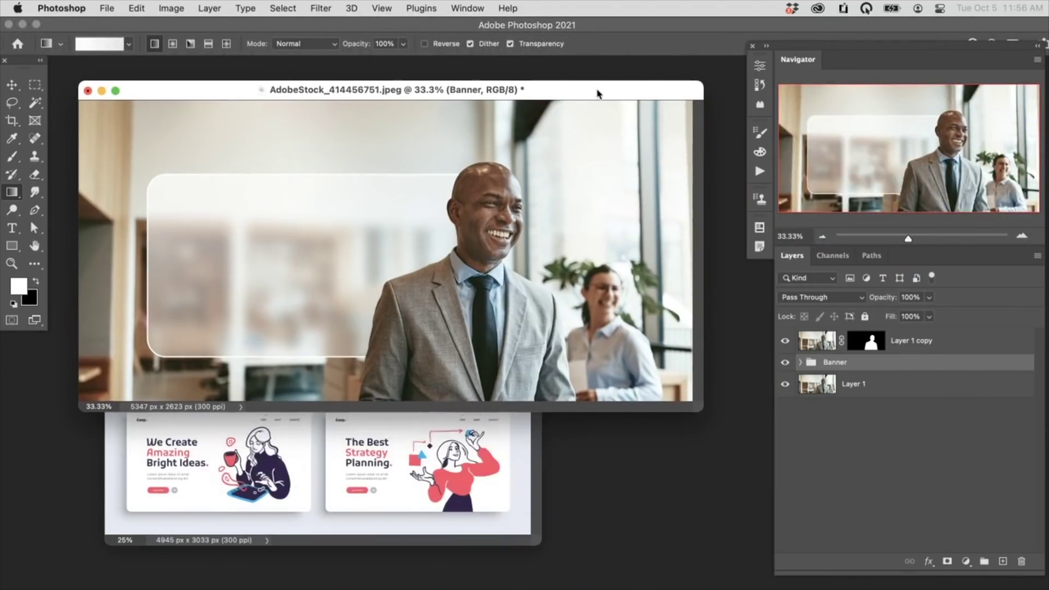
click(529, 494)
drag(538, 545, 691, 589)
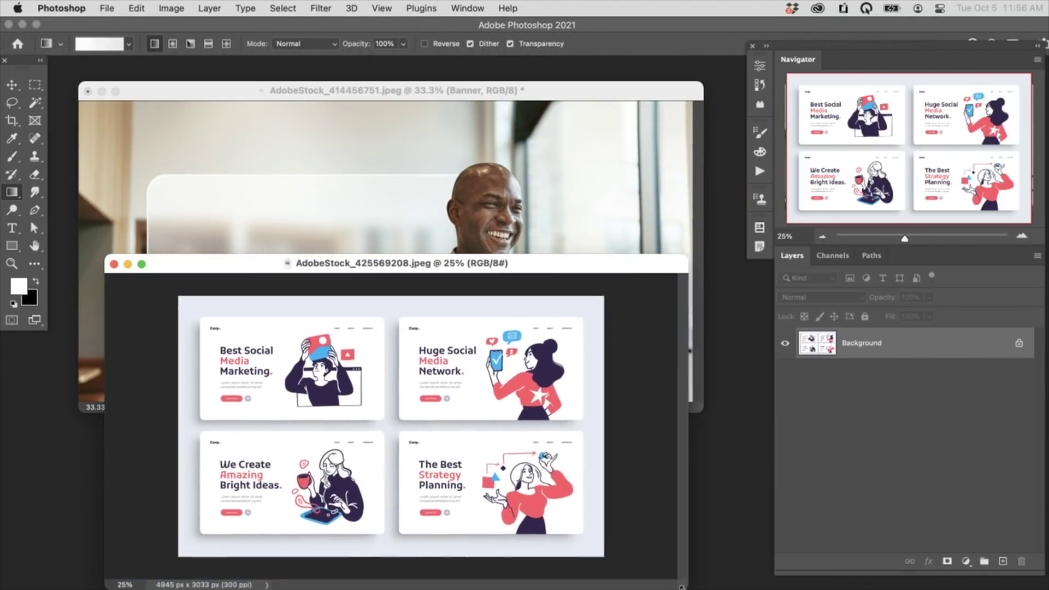
Select the headline and illustration of the Best Social Media Marketing design with a rectangular marquee, leaving out its logo and navigation row
scroll(443, 465, up, 5)
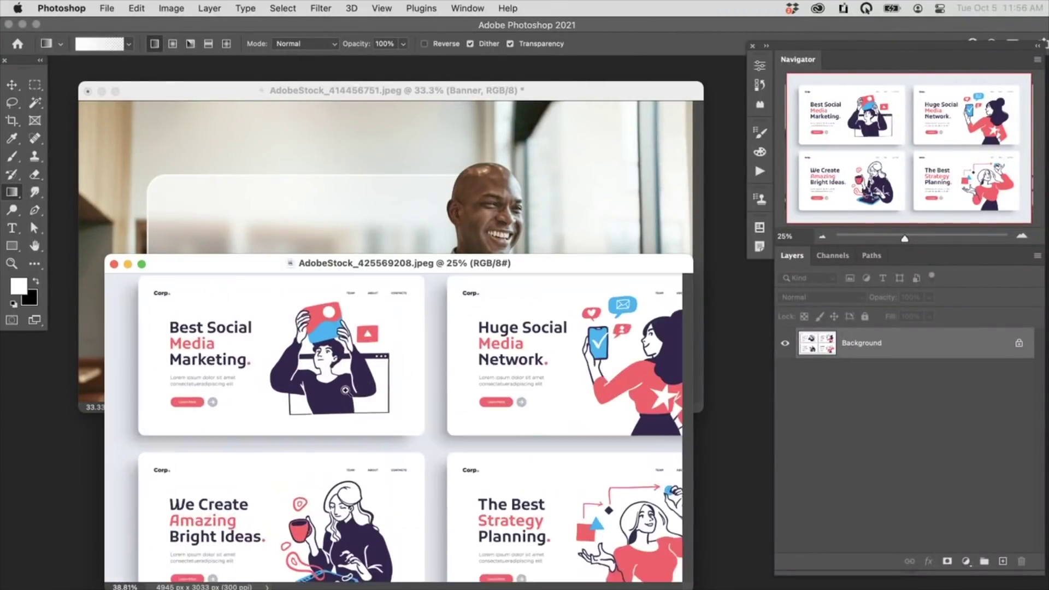
scroll(437, 461, right, 5)
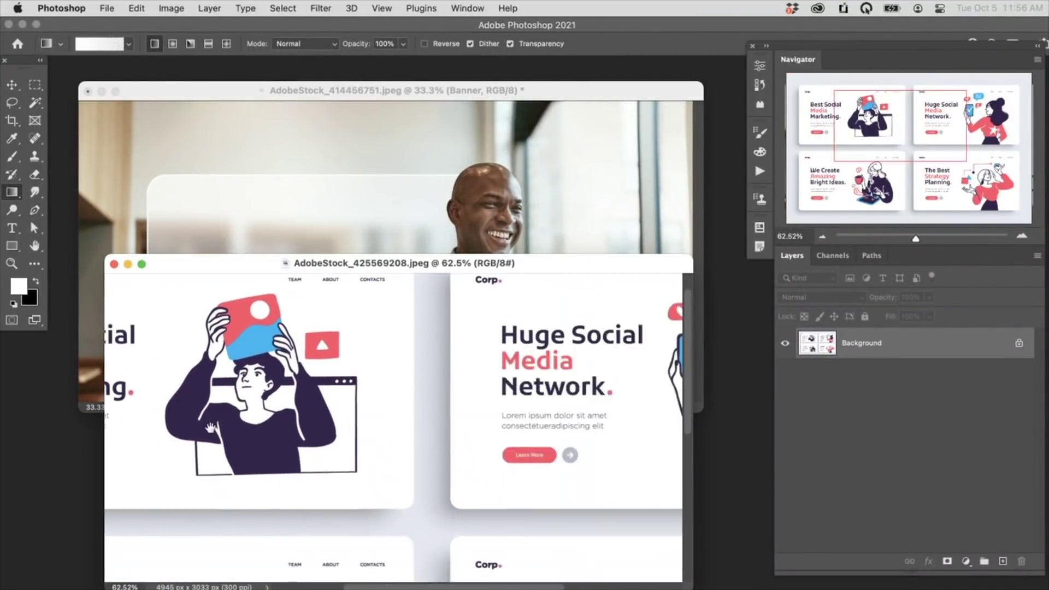
scroll(415, 454, down, 5)
scroll(382, 437, left, 8)
scroll(365, 428, up, 5)
scroll(364, 427, left, 1)
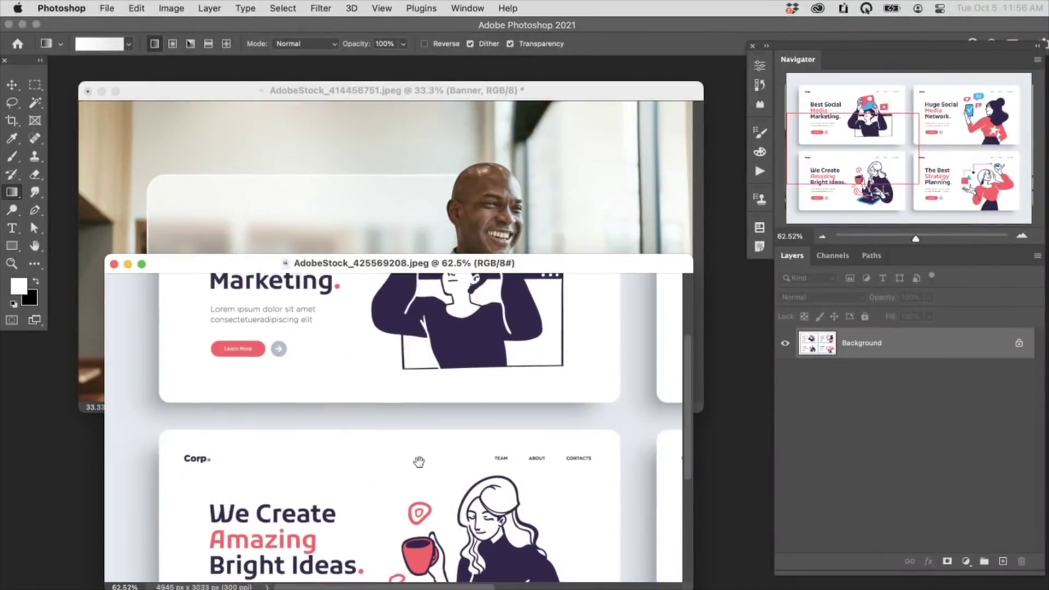
click(35, 85)
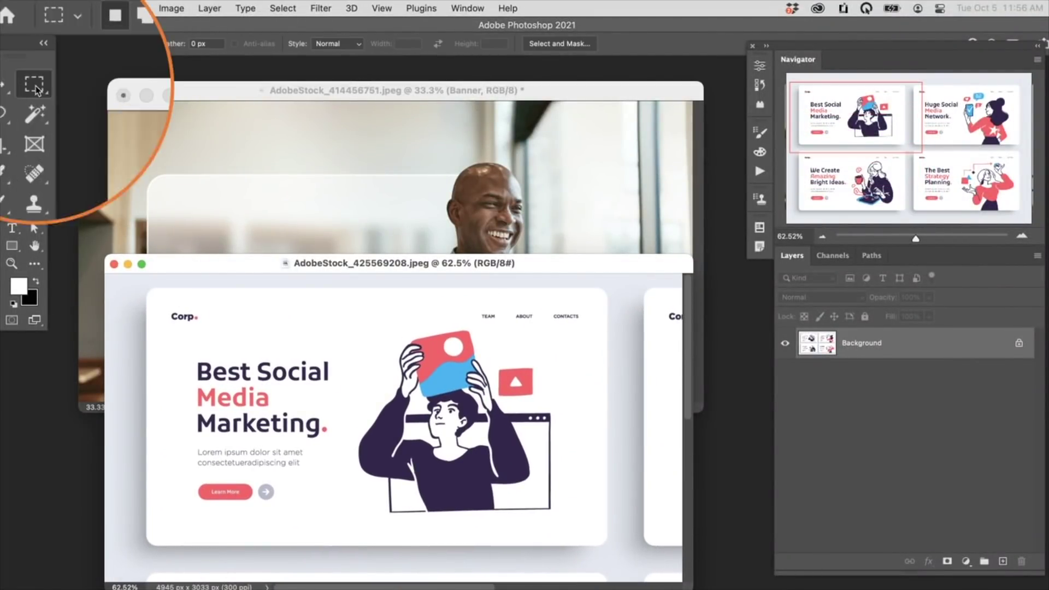
drag(189, 330, 439, 506)
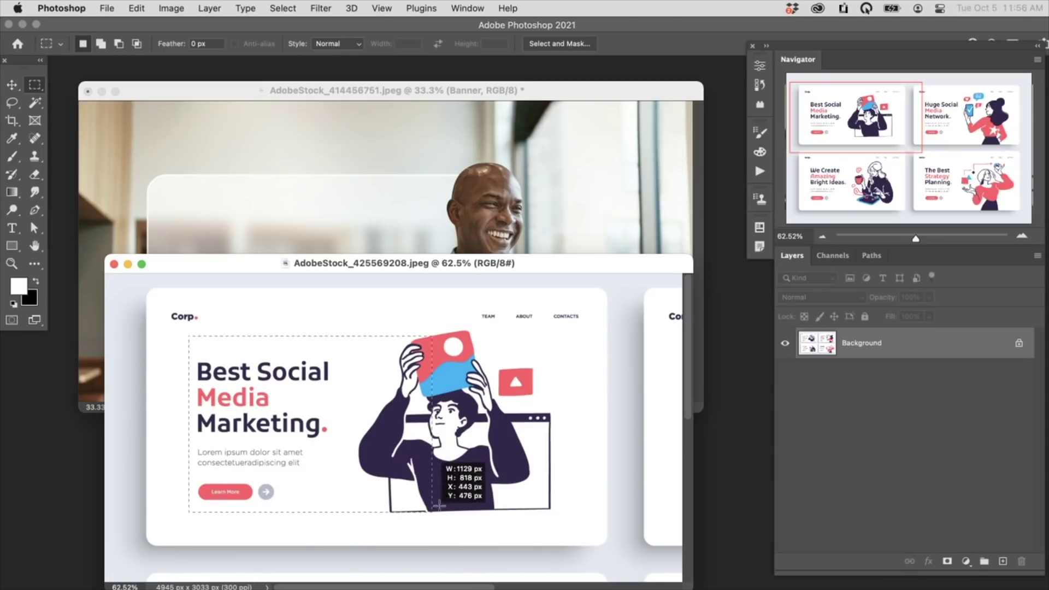
drag(455, 516, 425, 516)
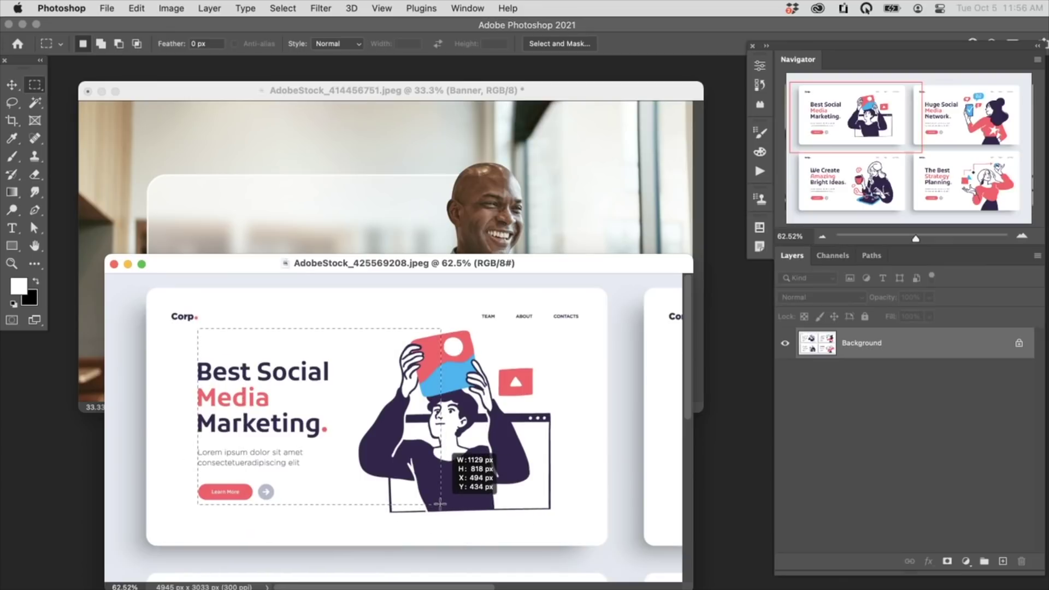
drag(440, 503, 561, 523)
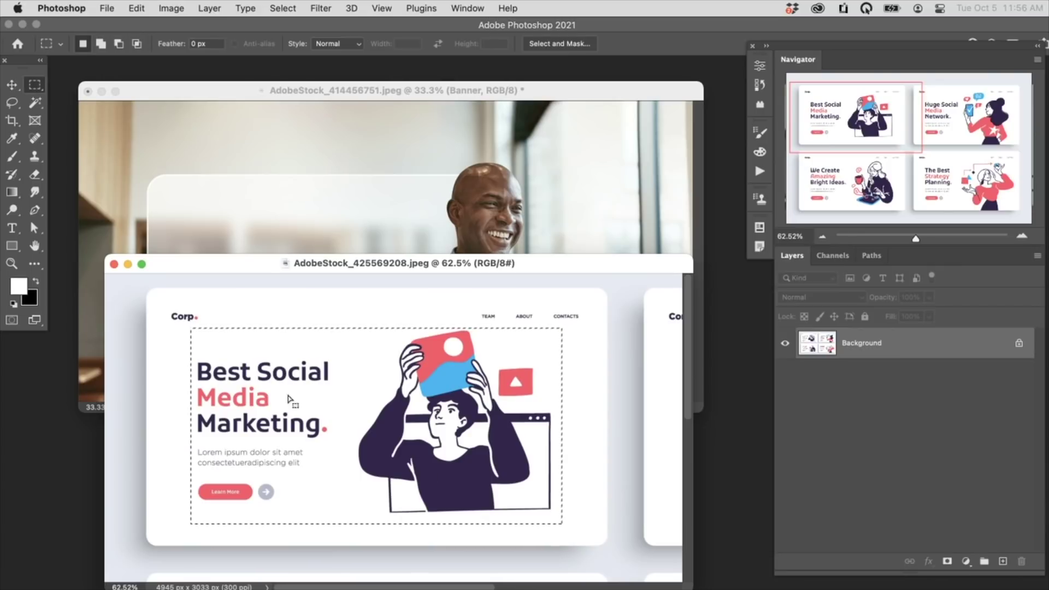
Move the selected Best Social Media Marketing artwork into the office photo, above the Banner group
click(12, 85)
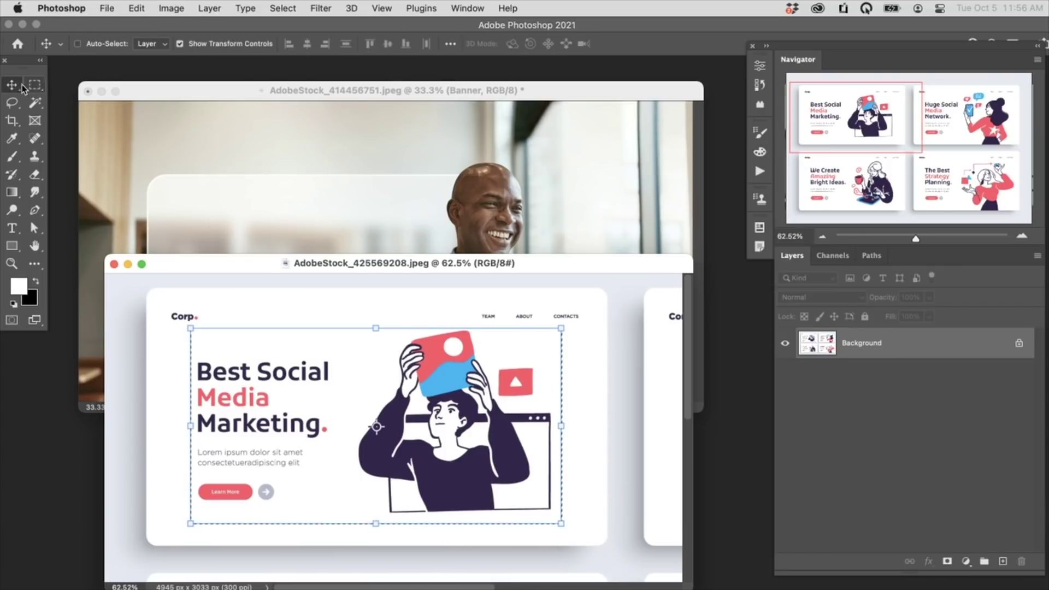
drag(402, 492, 391, 199)
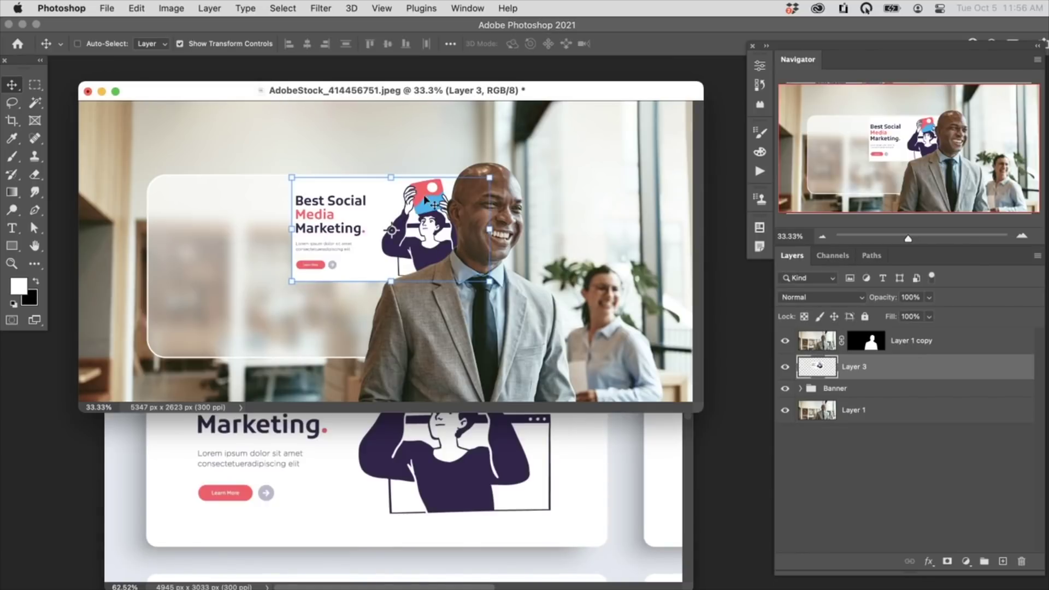
Show the office photo in full-screen mode, scale the Layer 3 artwork to 138.27% and position it over the banner
key(f)
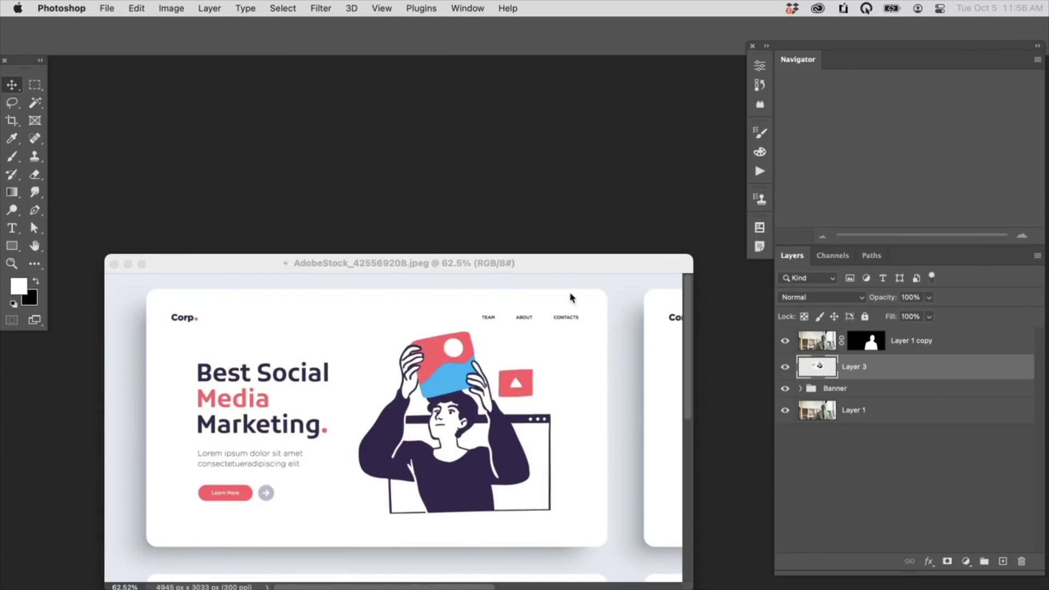
scroll(611, 367, up, 5)
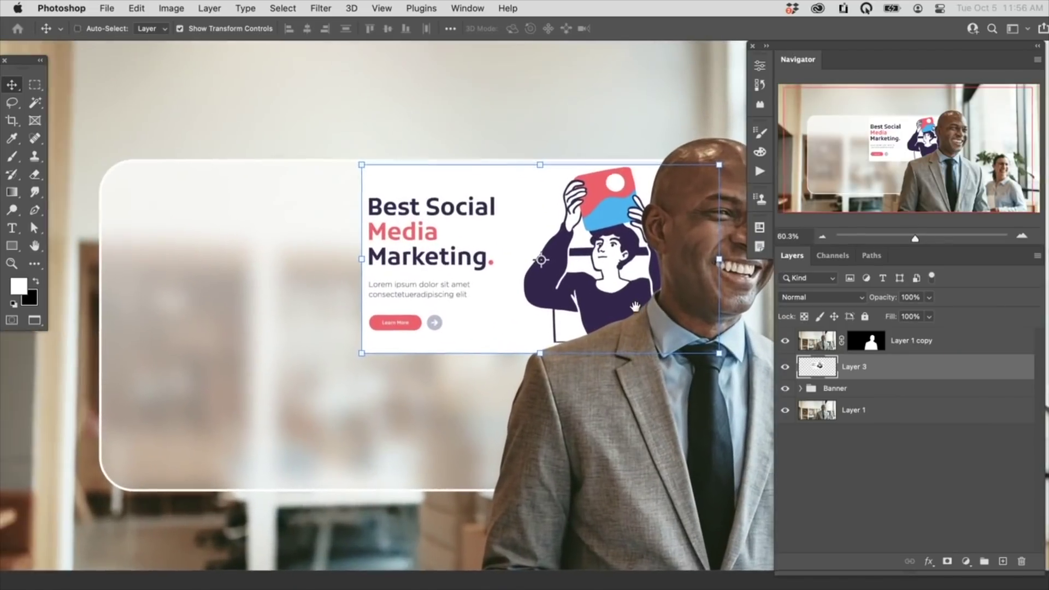
drag(362, 353, 227, 402)
drag(587, 325, 498, 352)
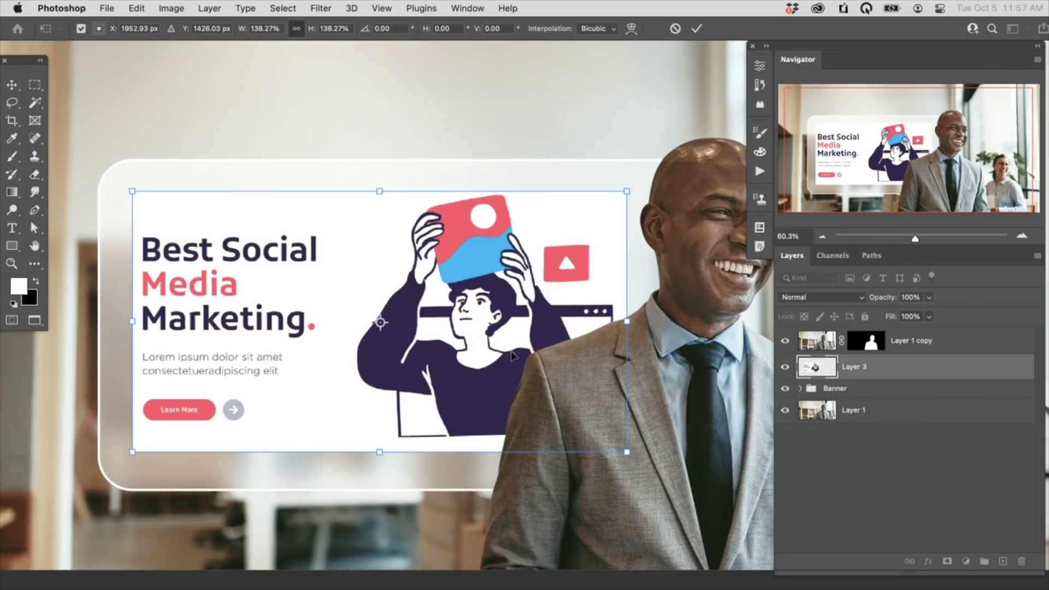
key(Return)
Hide Layer 1 copy, move Layer 3 into the Banner group above Layer 2, and nudge the artwork within the banner
click(824, 387)
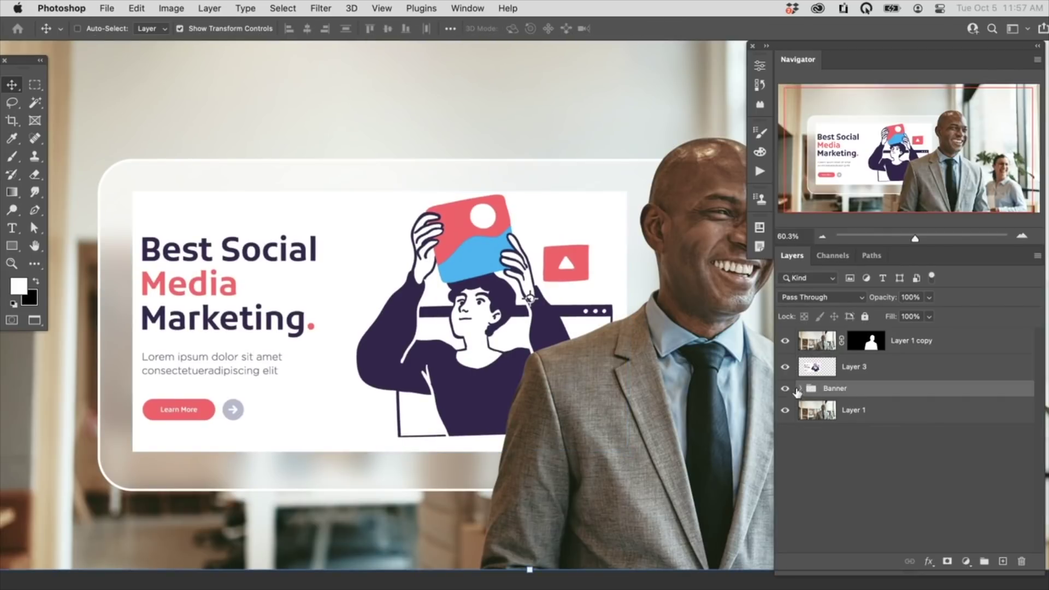
click(785, 341)
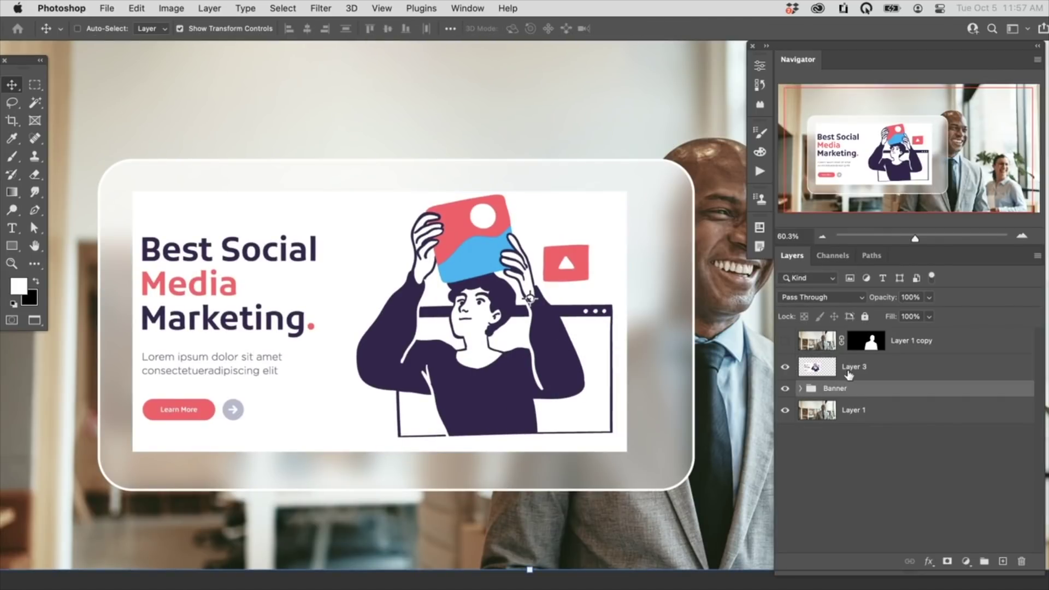
click(851, 369)
click(807, 389)
click(800, 388)
drag(863, 375, 886, 395)
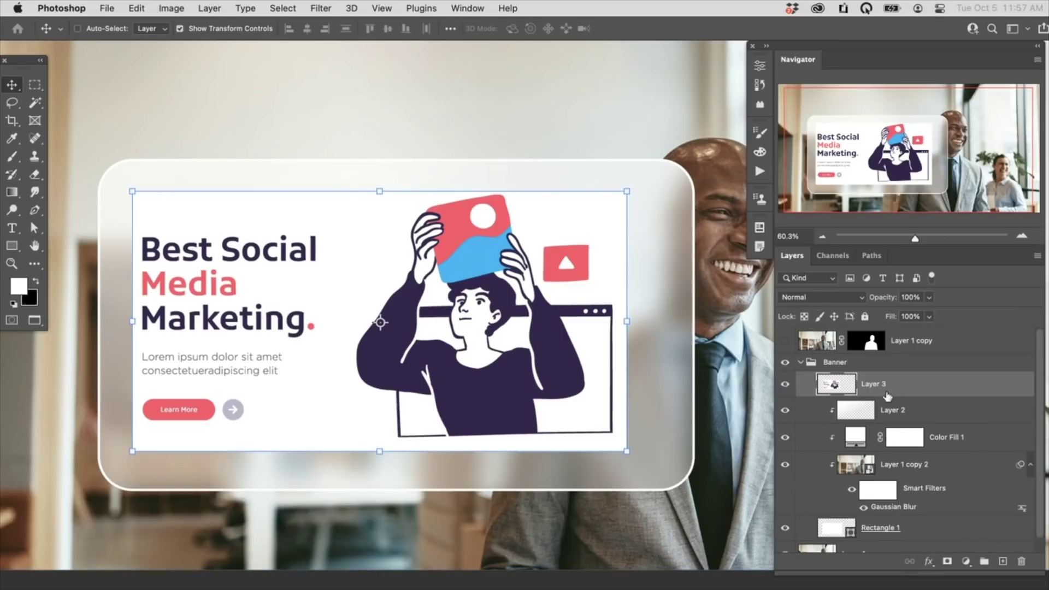
drag(551, 308, 560, 313)
Select the artwork's white background using Color Range at fuzziness 66, and hide it with an inverted layer mask on Layer 3
scroll(375, 291, up, 5)
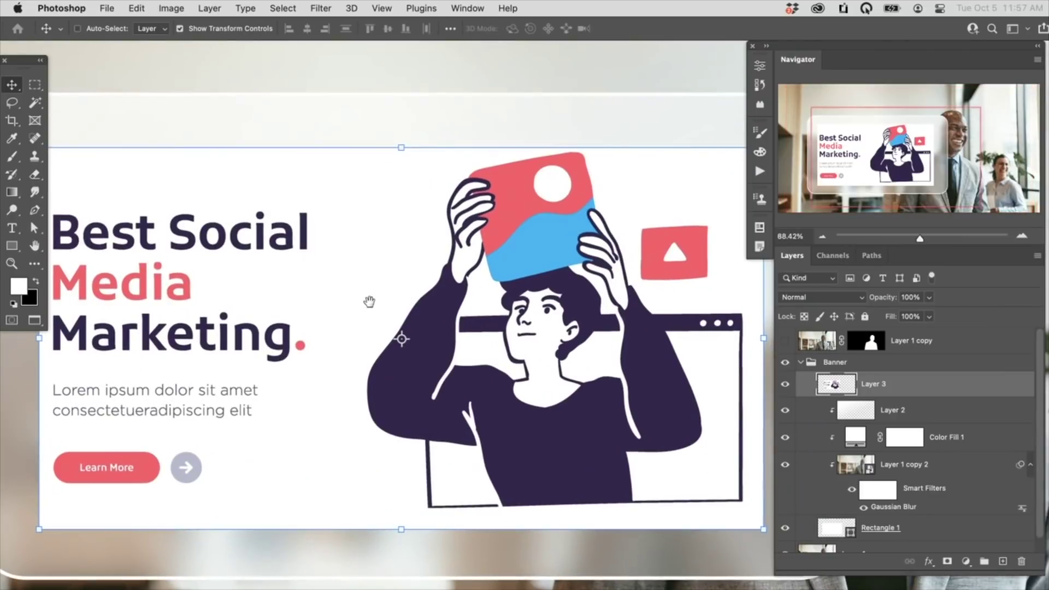
drag(346, 305, 371, 324)
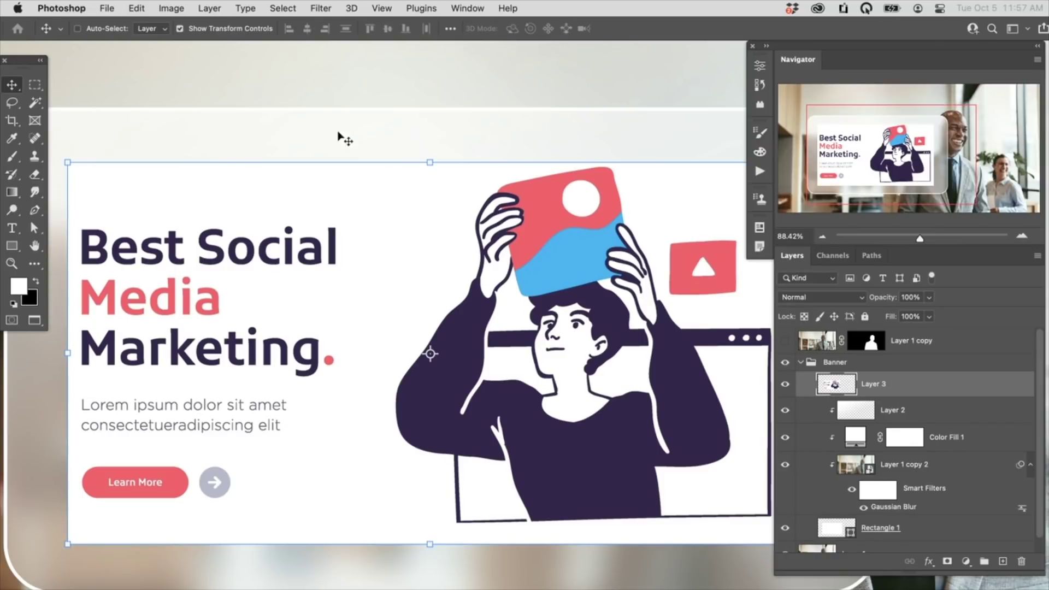
click(284, 6)
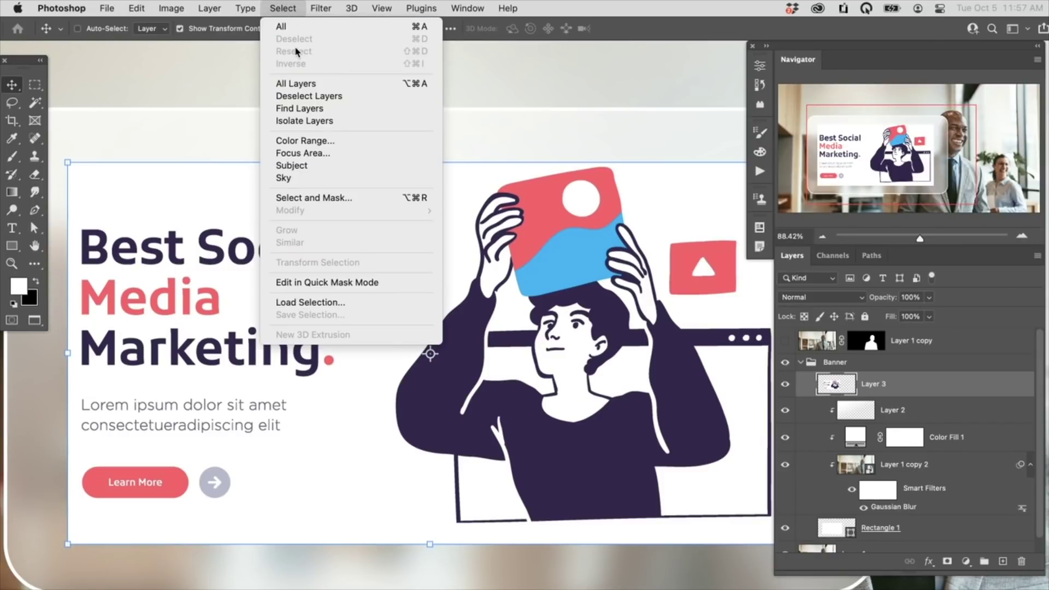
click(305, 141)
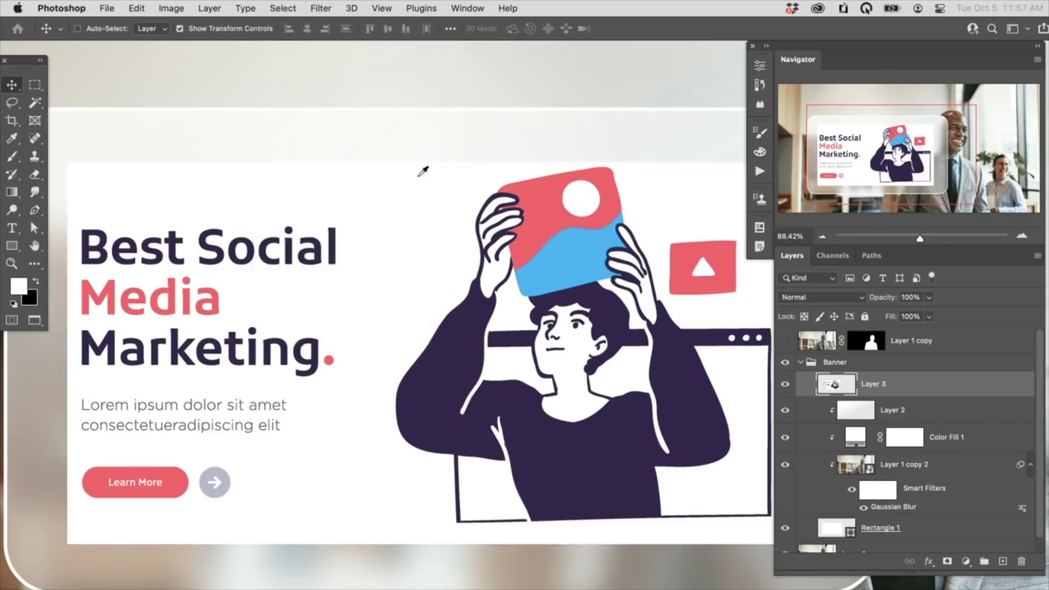
click(353, 256)
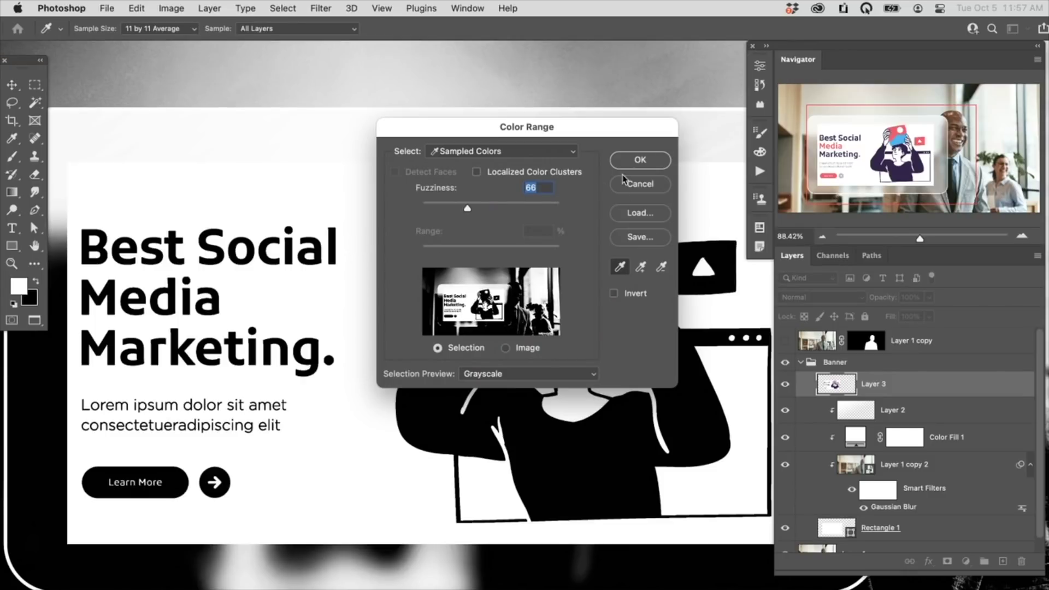
click(640, 160)
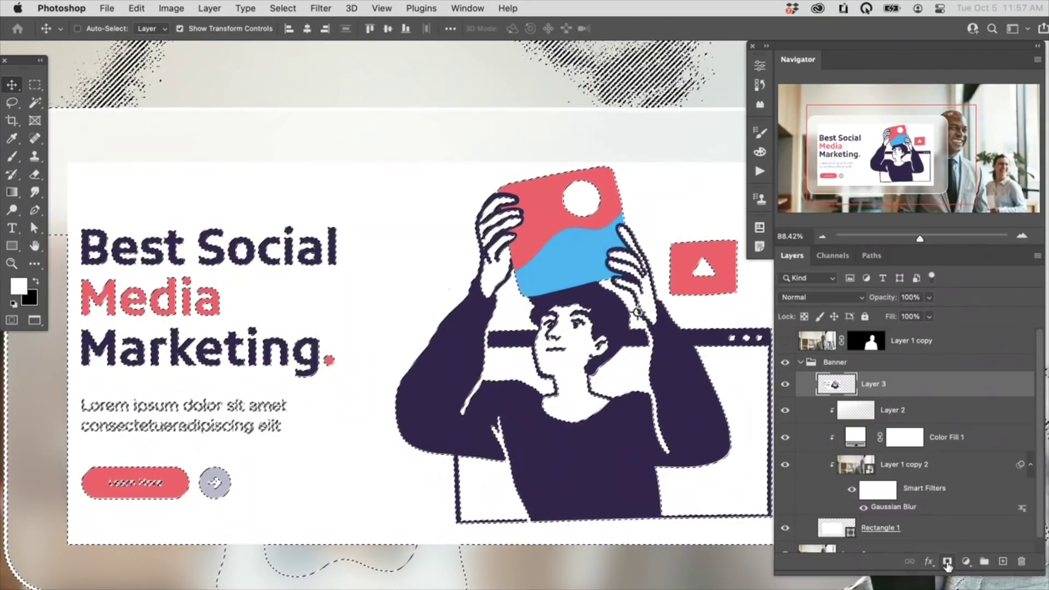
click(947, 562)
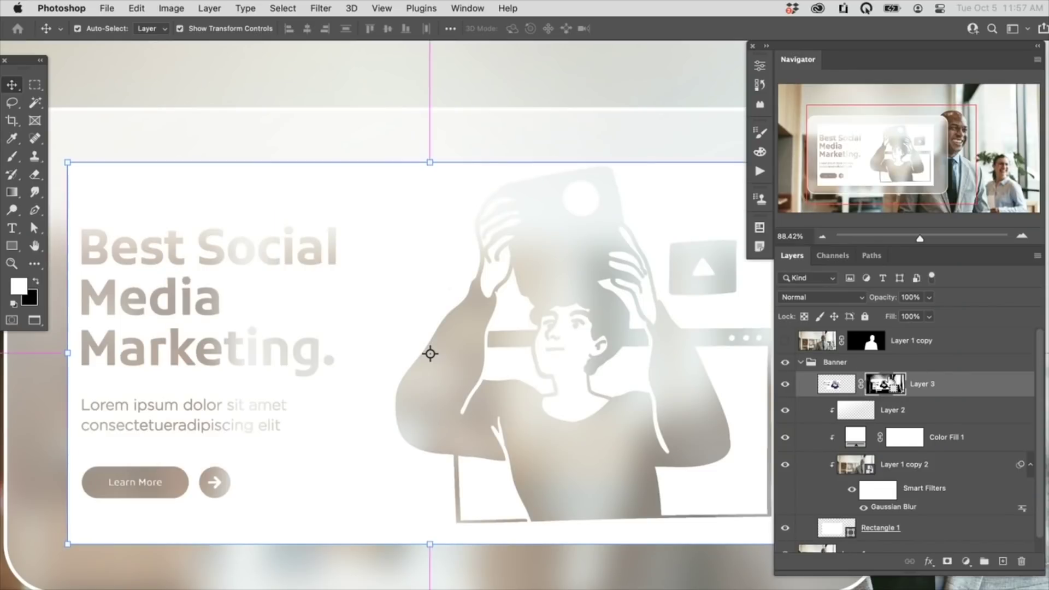
key(super+i)
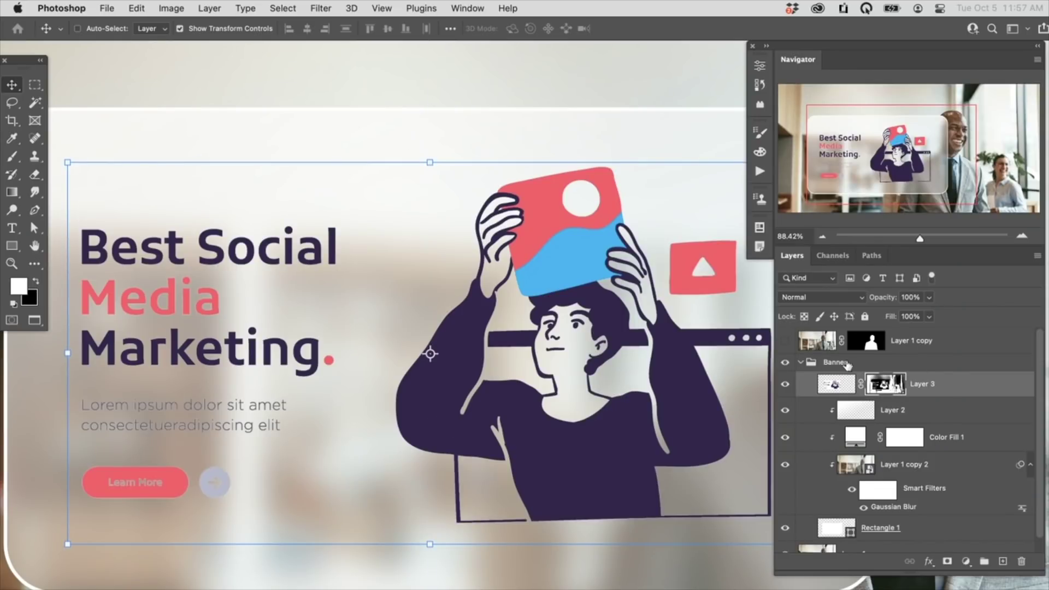
Mask out the Learn More button and arrow circle on Layer 3 using a rectangular selection, and deselect
key(m)
drag(274, 511, 63, 461)
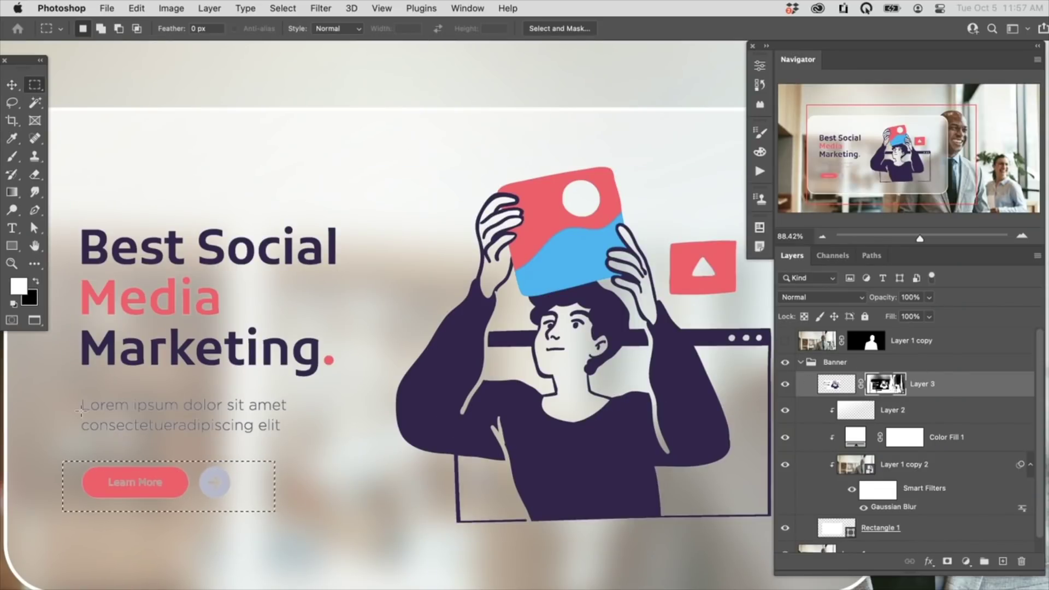
key(Delete)
key(super+d)
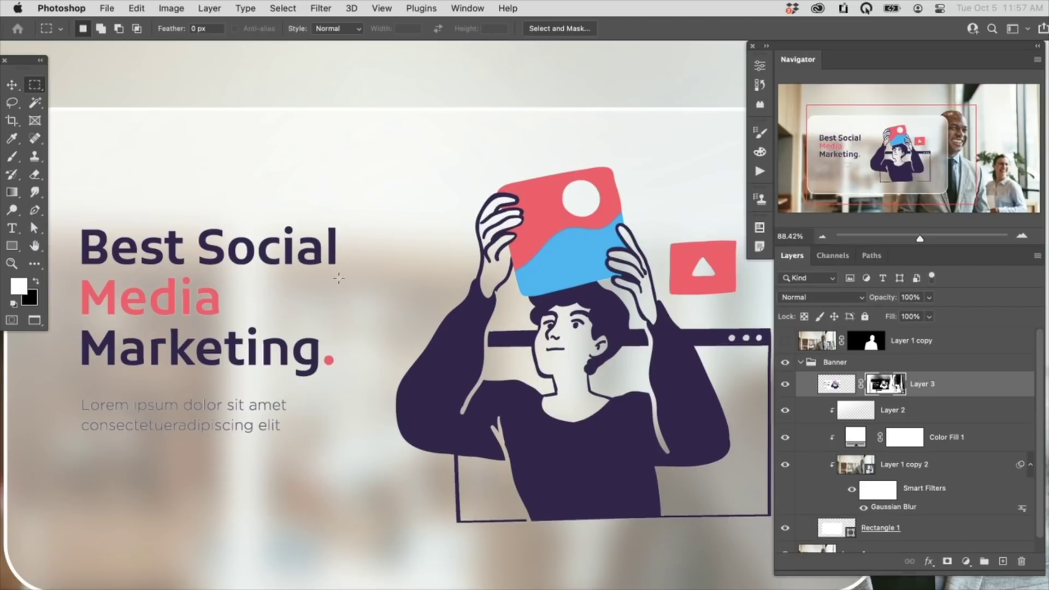
Show Layer 1 copy again, scale the Layer 3 artwork down slightly and reposition it on the banner
scroll(599, 411, down, 5)
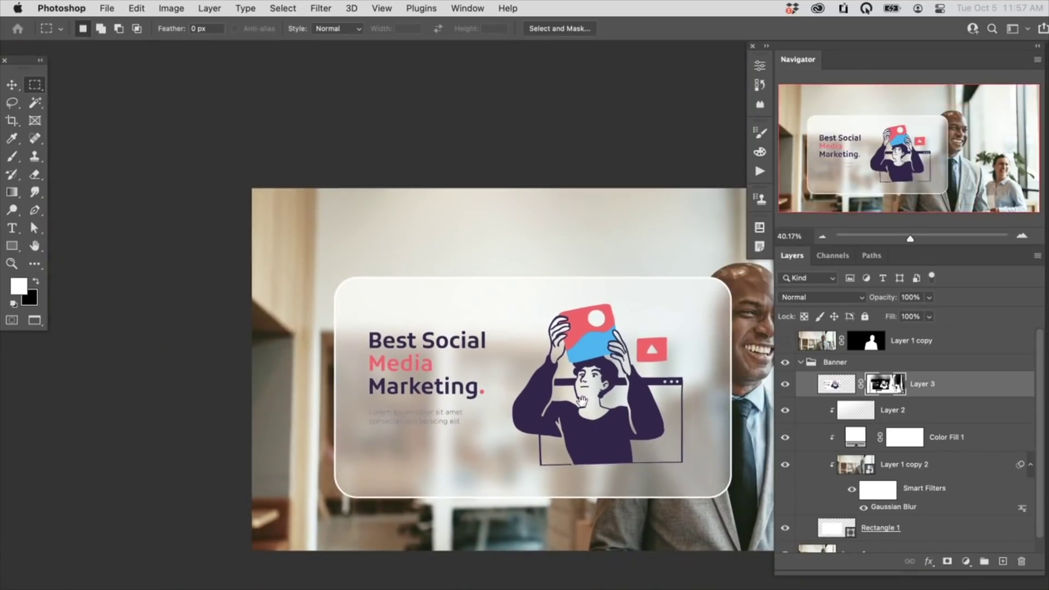
click(785, 340)
drag(622, 426, 525, 418)
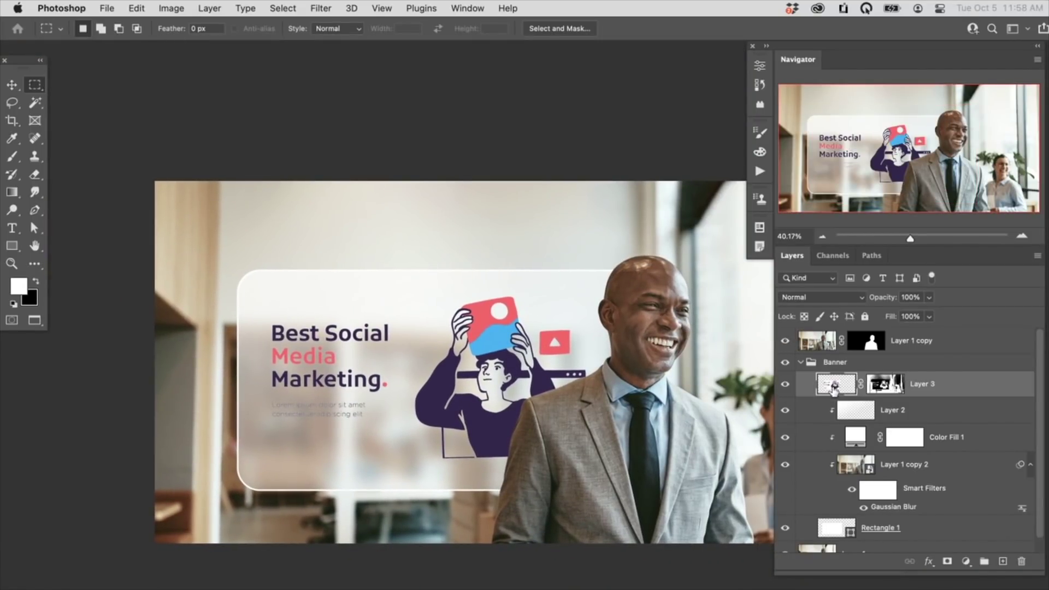
key(super+t)
drag(596, 295, 560, 312)
key(Return)
key(v)
drag(508, 424, 517, 420)
Clean up the Layer 3 mask in rectangular areas below, left of and above the artwork, and deselect
scroll(479, 486, up, 5)
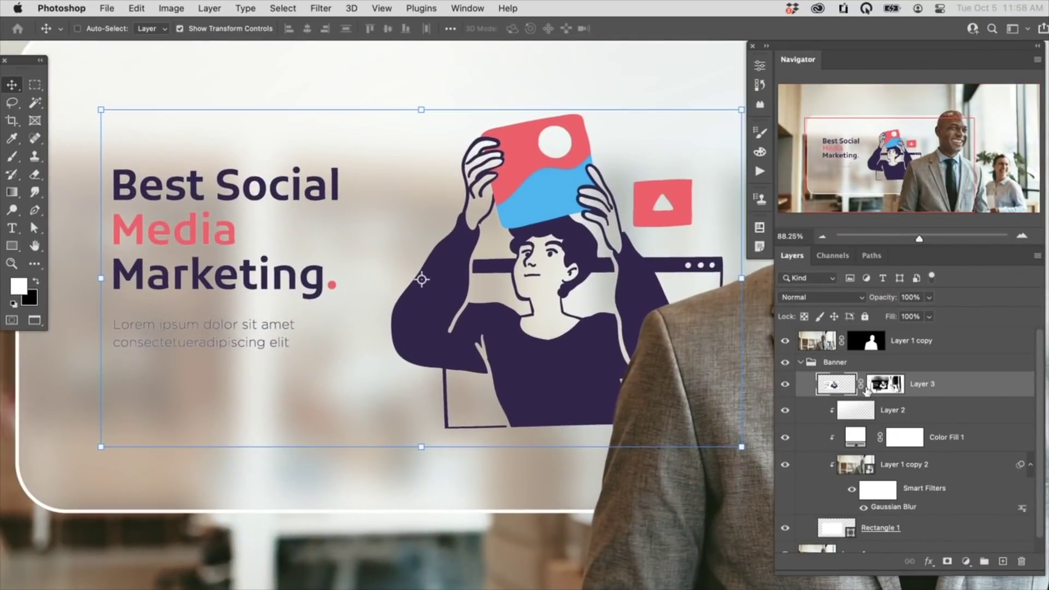
key(m)
drag(452, 469, 33, 439)
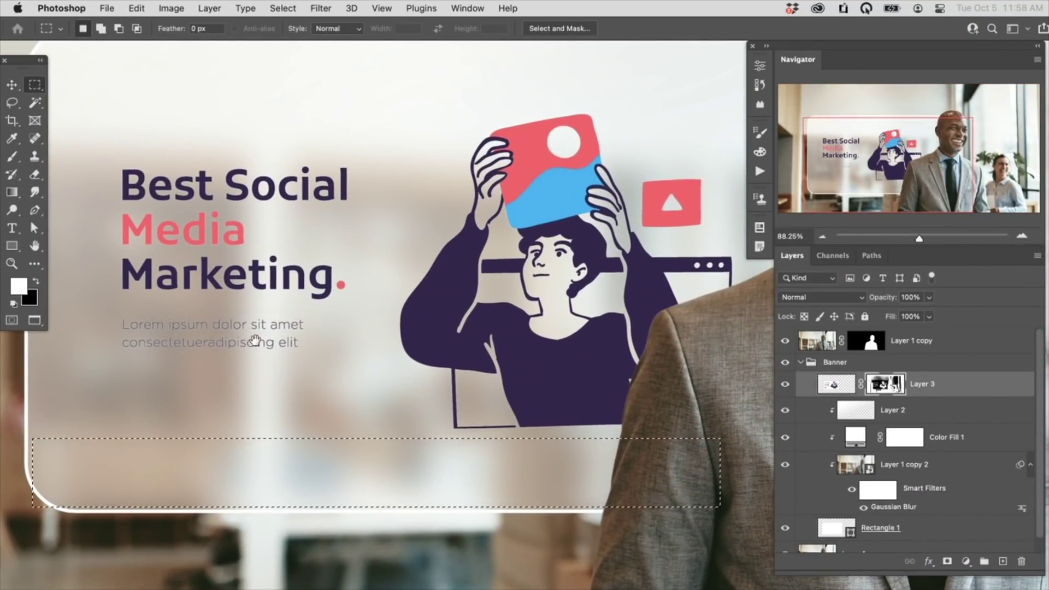
drag(195, 307, 285, 361)
drag(91, 119, 195, 535)
drag(182, 95, 874, 156)
key(super+d)
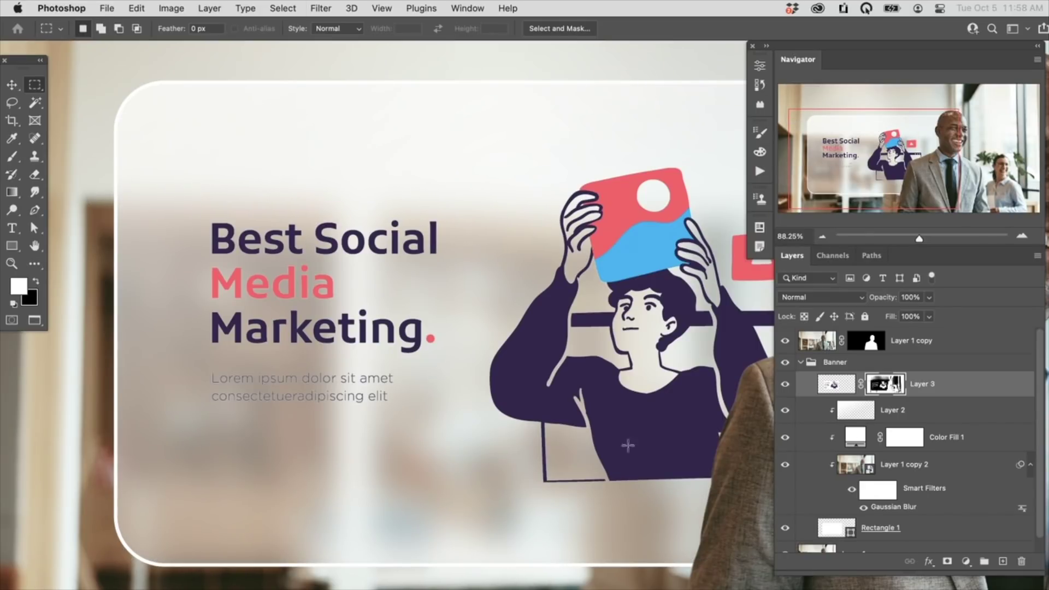
Clip Layer 3 to the banner shape, keep the Color Fill 1 tint white and set its opacity to 53%
scroll(664, 464, down, 3)
scroll(613, 484, right, 4)
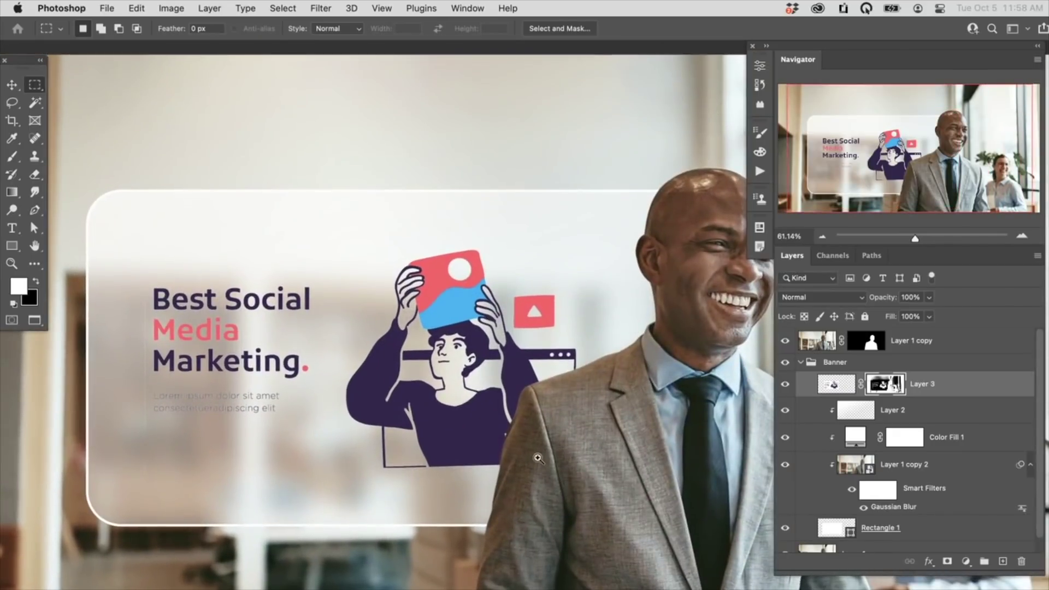
scroll(542, 457, down, 1)
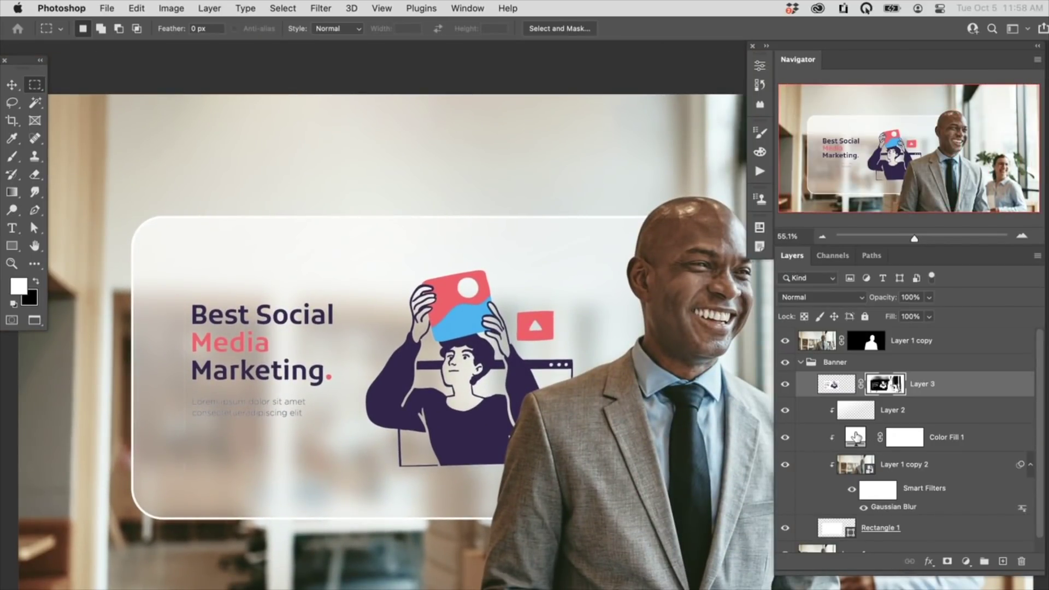
key(super+alt+g)
double_click(855, 436)
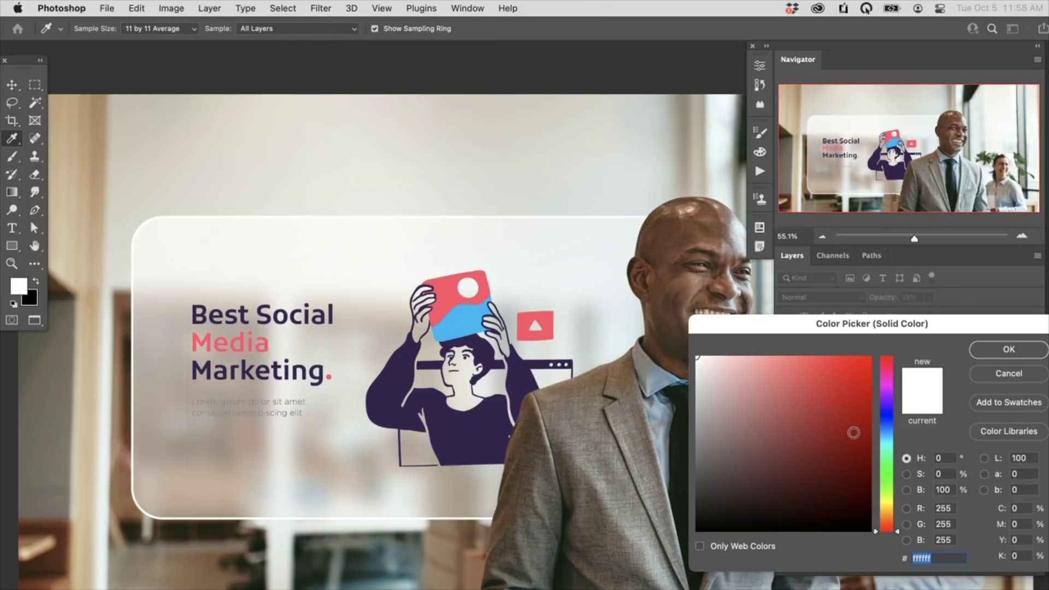
click(1008, 349)
drag(880, 301, 892, 300)
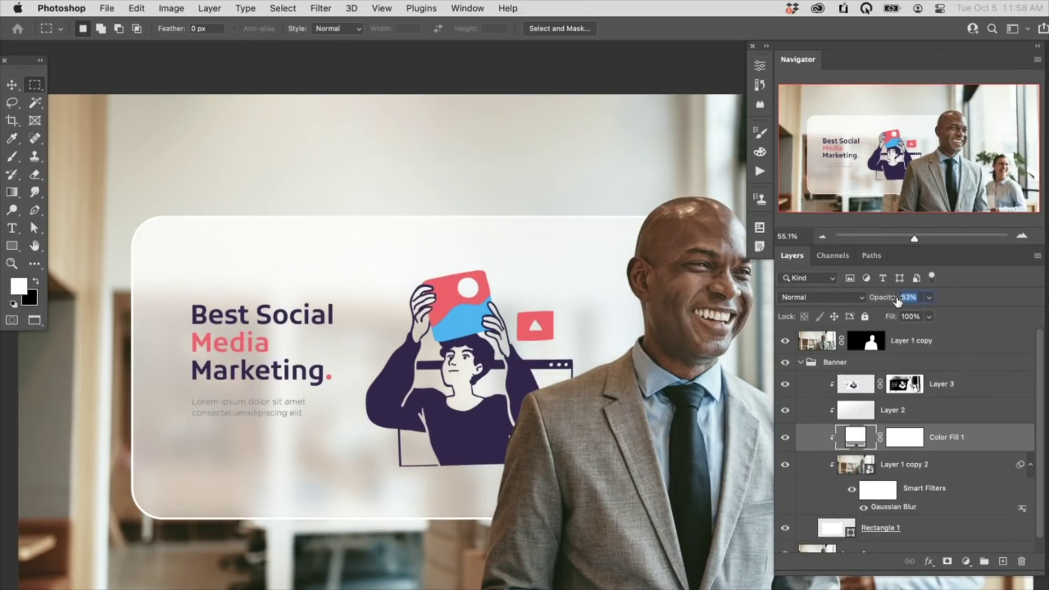
scroll(280, 396, up, 6)
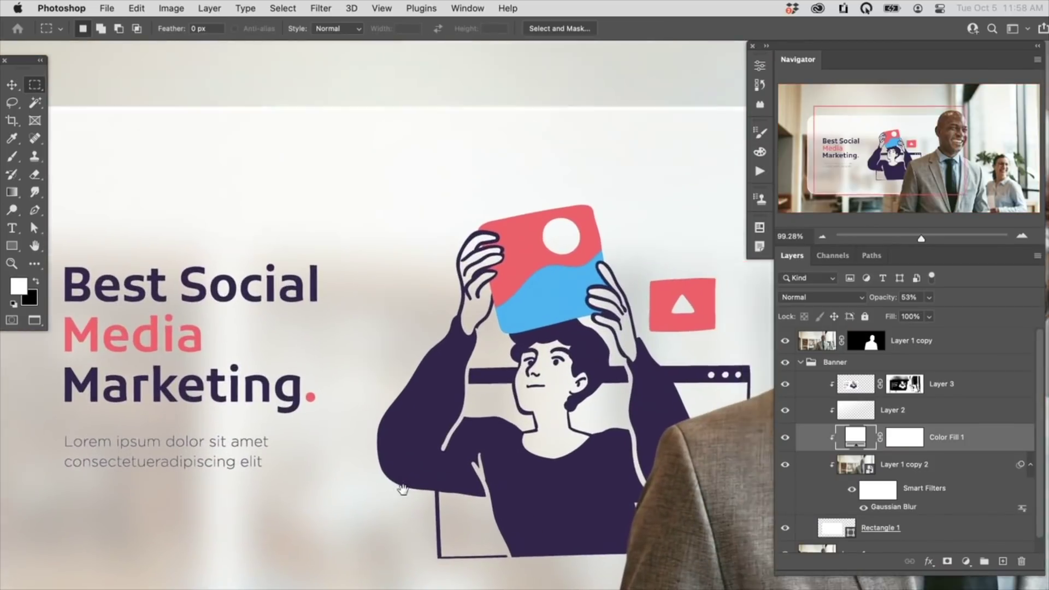
scroll(385, 475, down, 6)
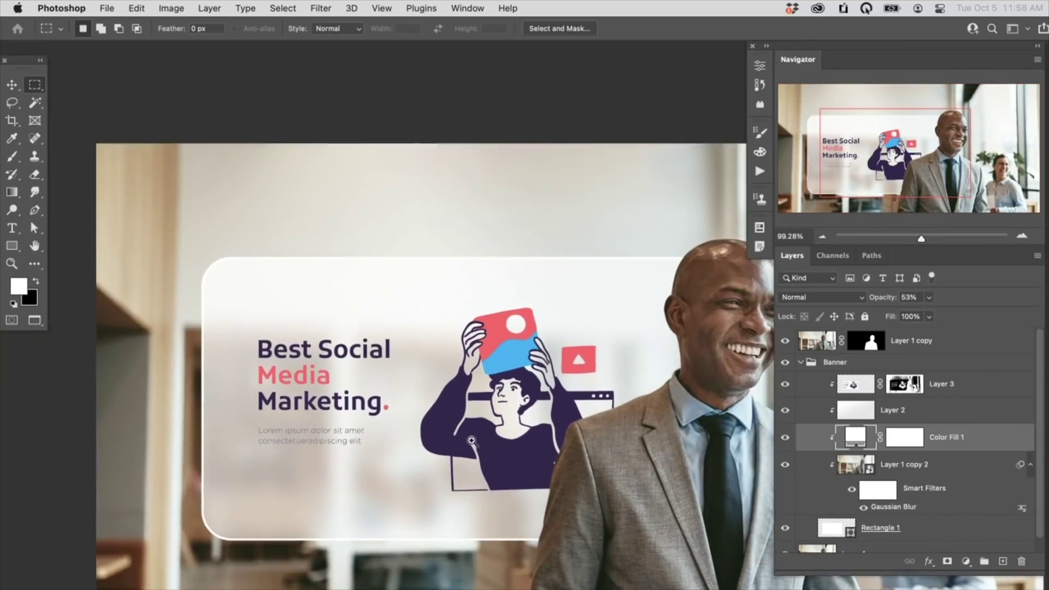
scroll(469, 435, right, 3)
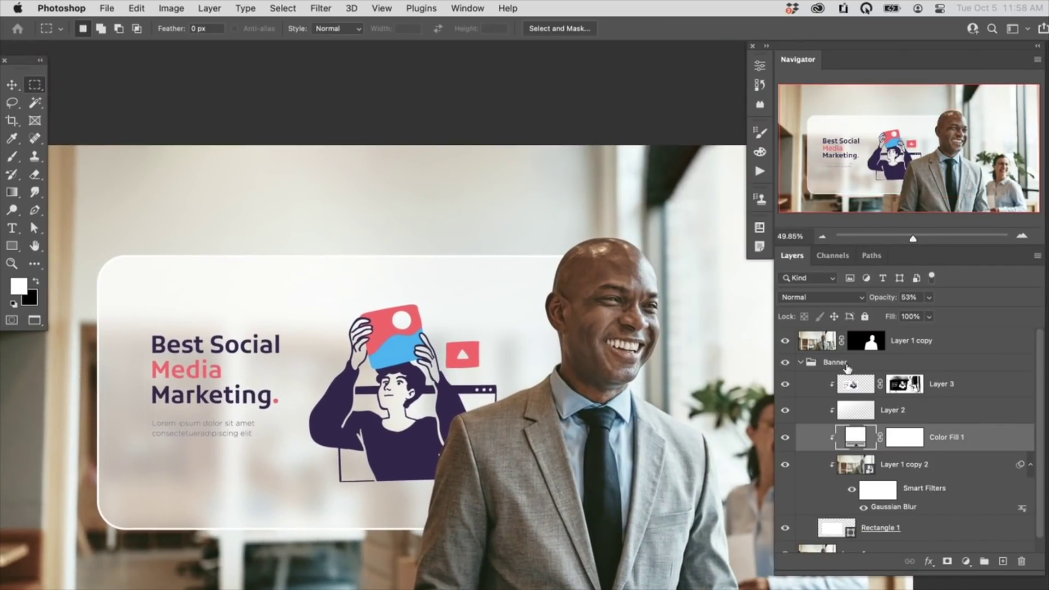
Try moving the whole Banner group up and away from the man, and undo the move
click(848, 364)
key(v)
drag(552, 392, 450, 384)
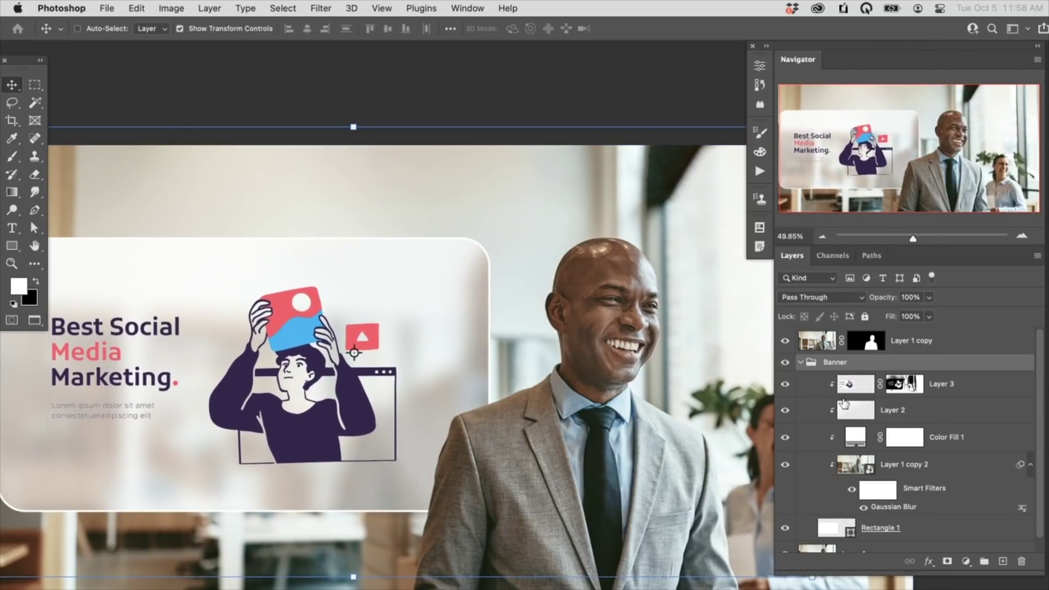
key(super+z)
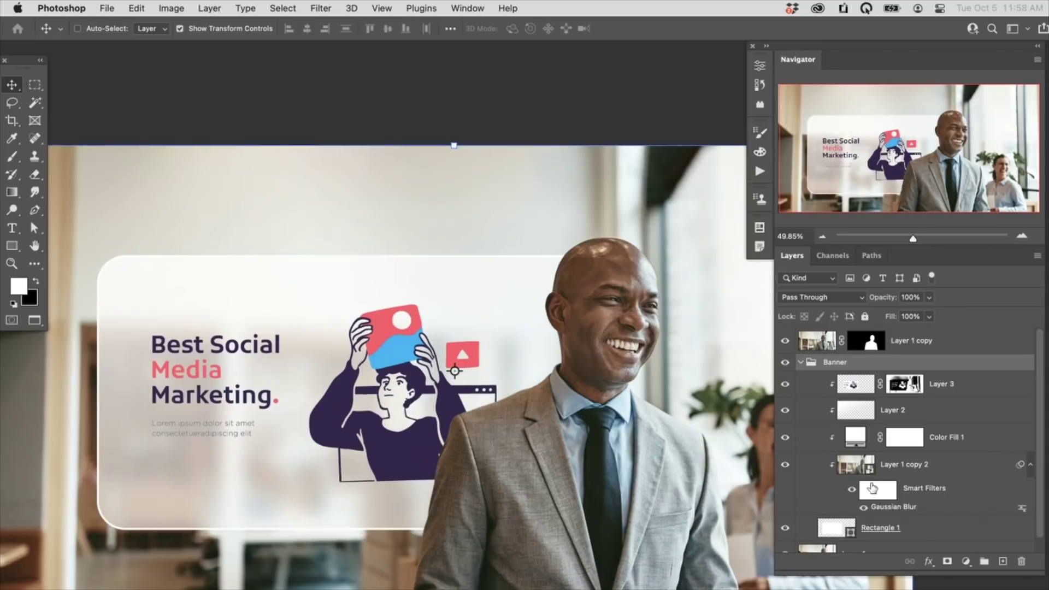
Shift the Rectangle 1 banner shape slightly left and the Layer 3 artwork slightly up, and collapse the Banner group
scroll(491, 355, left, 2)
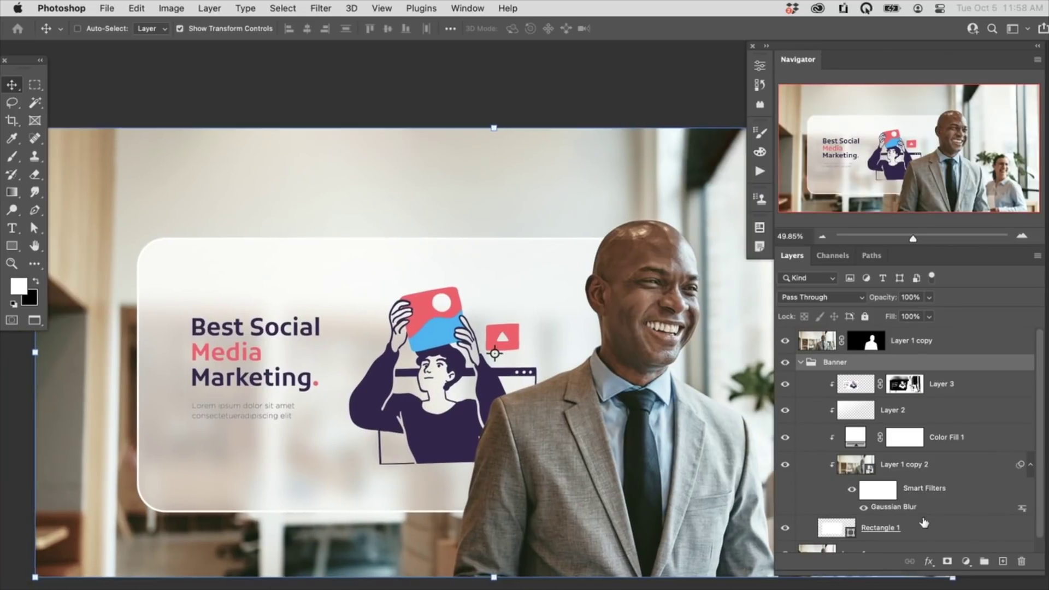
click(885, 528)
drag(505, 437, 485, 454)
ctrl+click(444, 427)
drag(444, 426, 472, 429)
click(978, 391)
drag(596, 445, 612, 428)
click(800, 362)
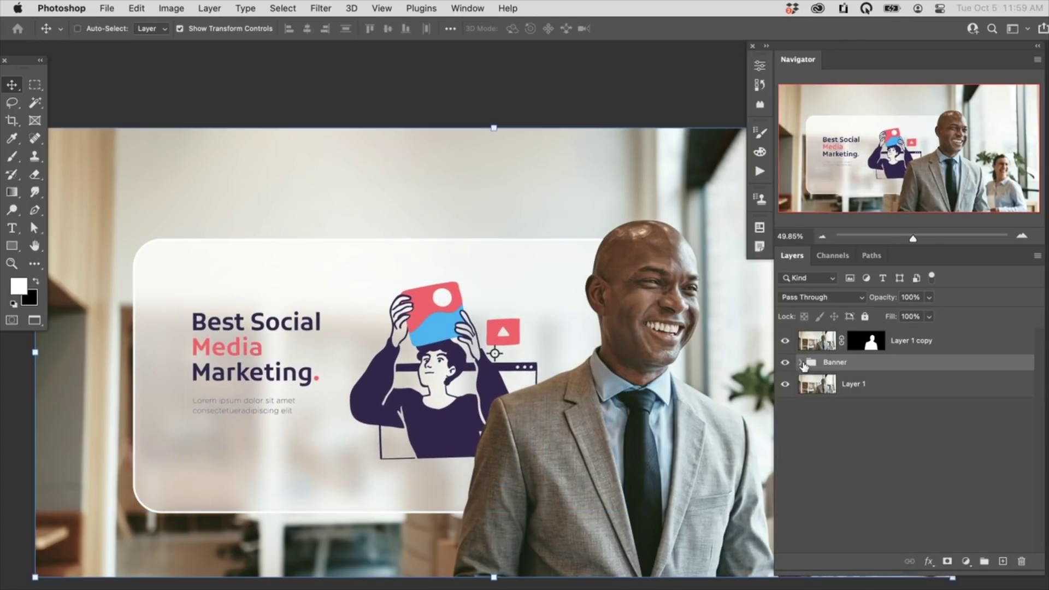
Enlarge the Layer 3 artwork to about 113%, shift it slightly down and left on the banner, and preview it full screen without transform controls
drag(634, 473, 591, 463)
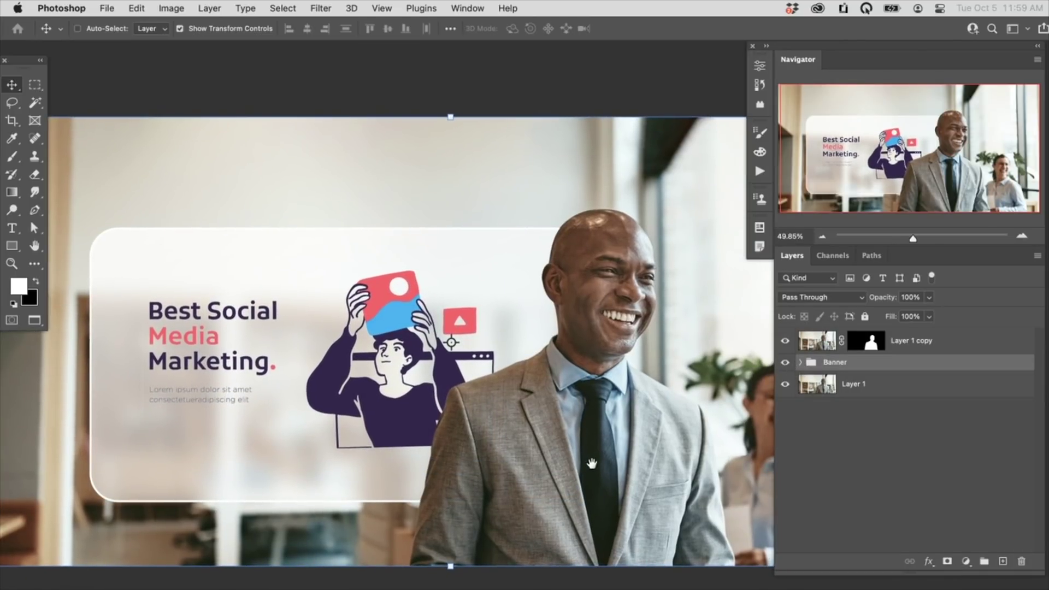
click(800, 362)
click(855, 384)
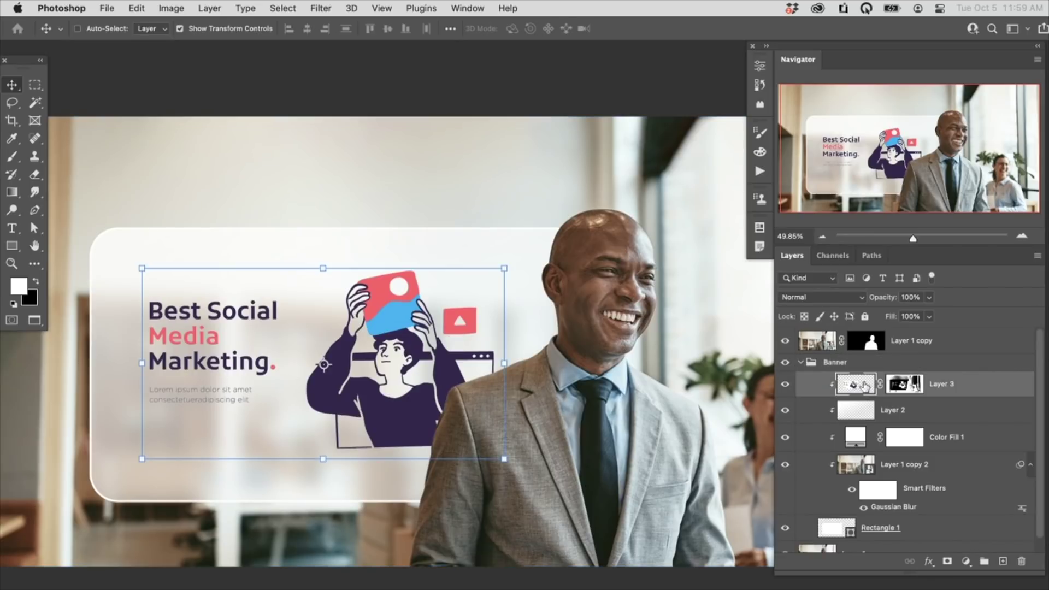
key(super+t)
drag(495, 273, 542, 248)
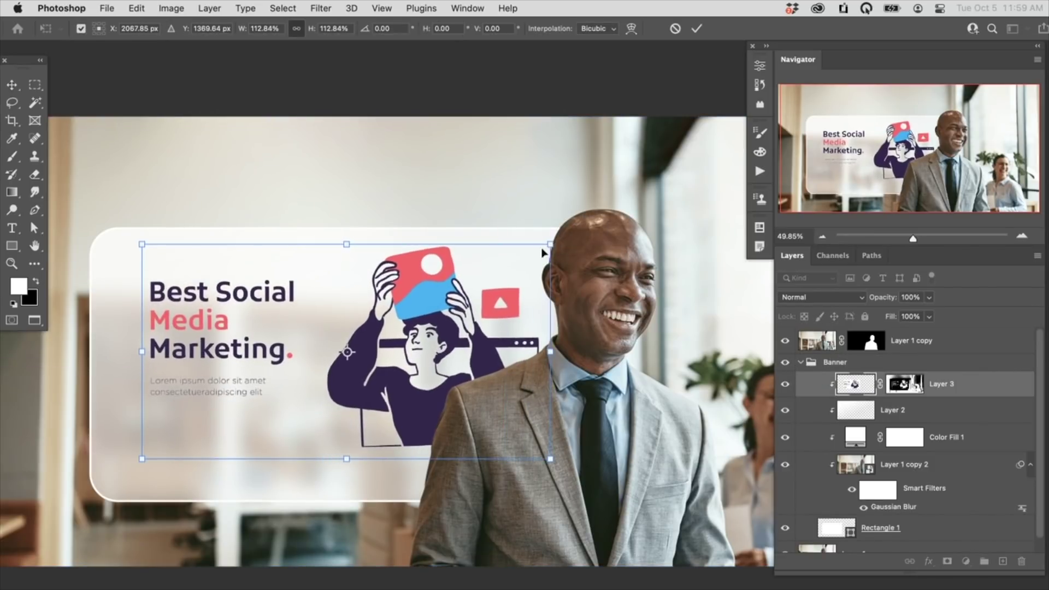
key(Return)
mouse_move(491, 322)
mouse_down()
mouse_move(492, 368)
mouse_move(477, 336)
mouse_up()
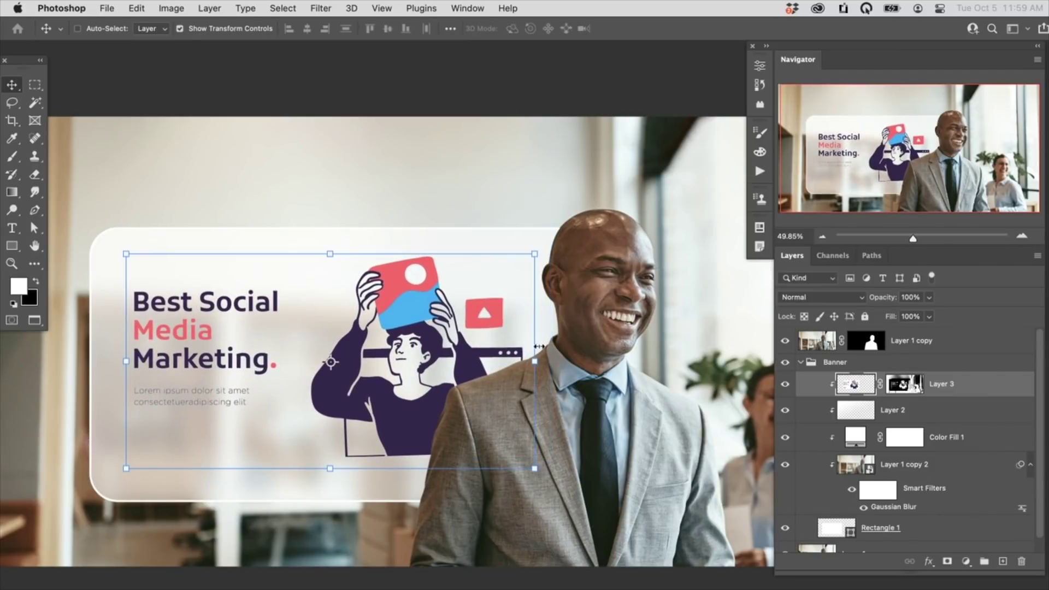
key(f)
key(f)
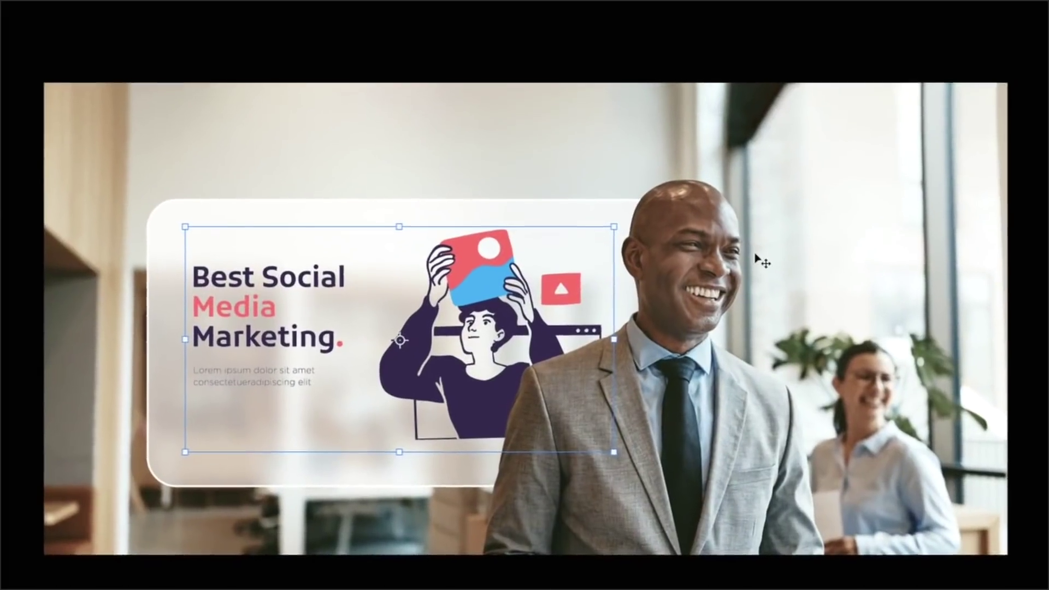
key(ctrl+h)
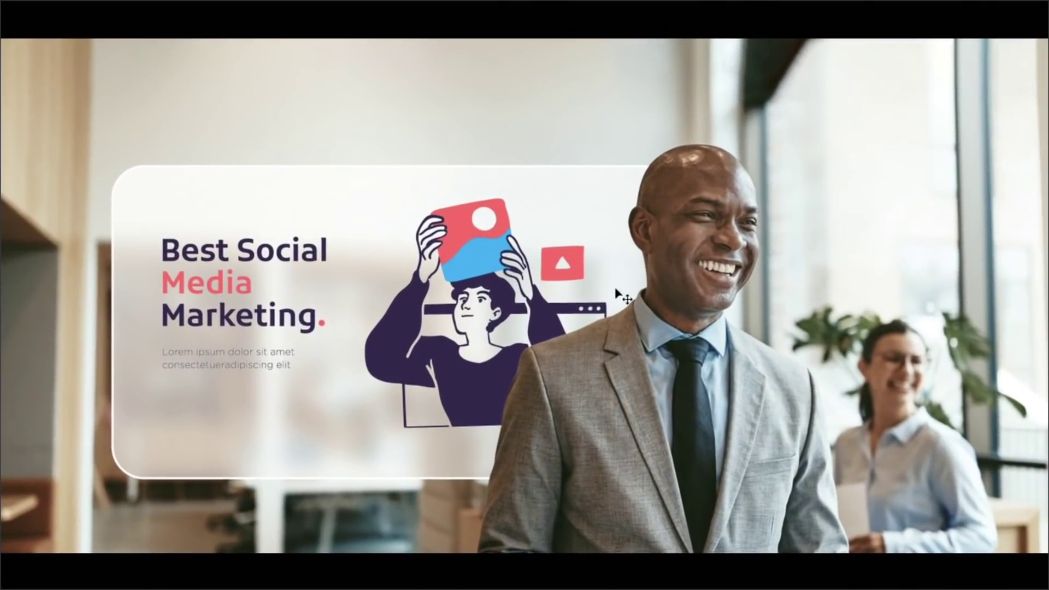
key(f)
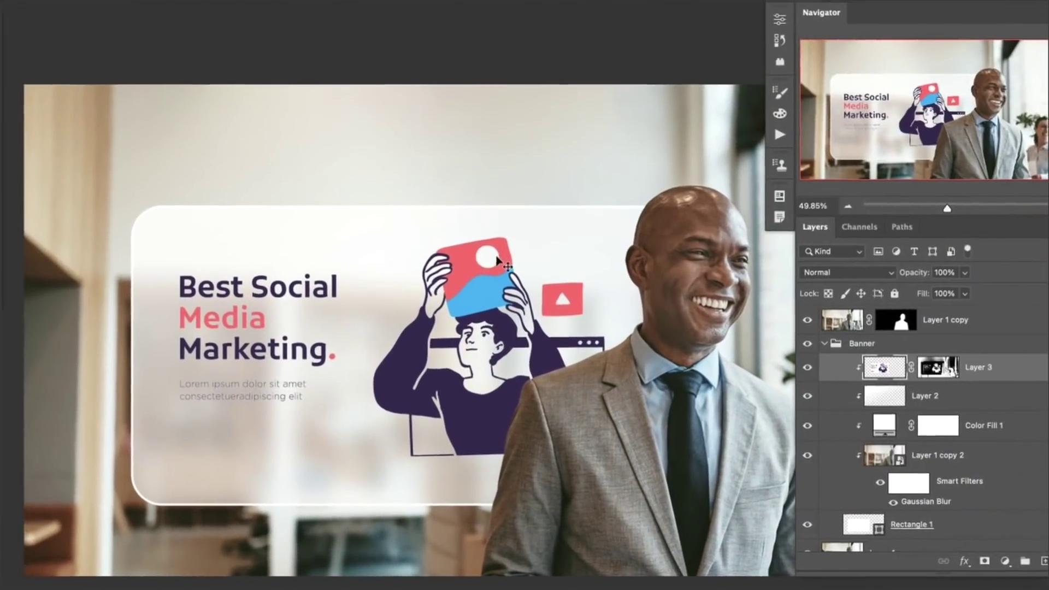
Save the composition as AdobeStock_414456751_3.psd in the PSD folder of 01 Banner Behind Subject and close the document
key(super+shift+s)
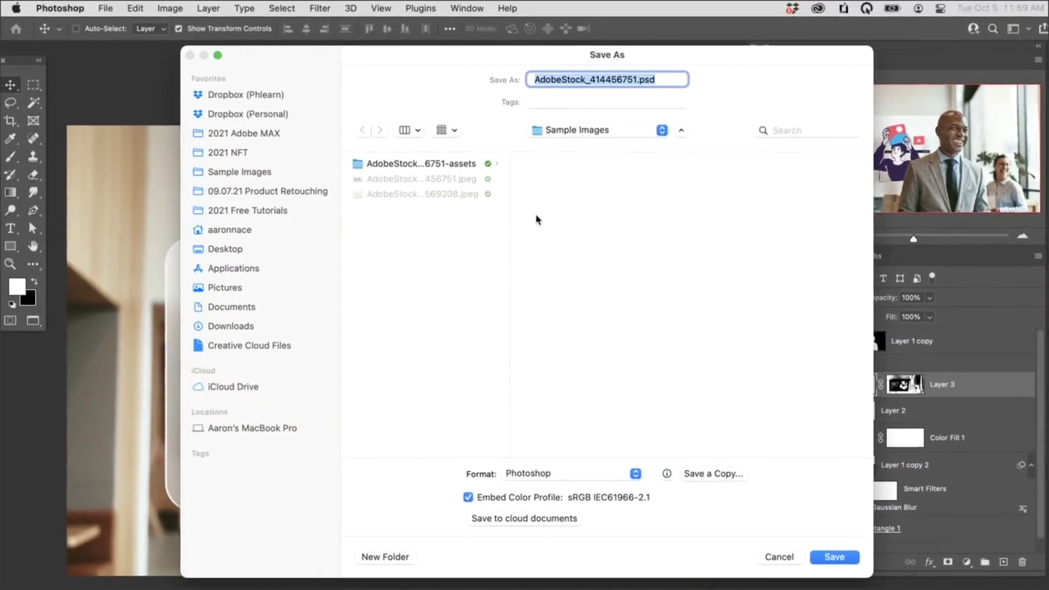
click(578, 131)
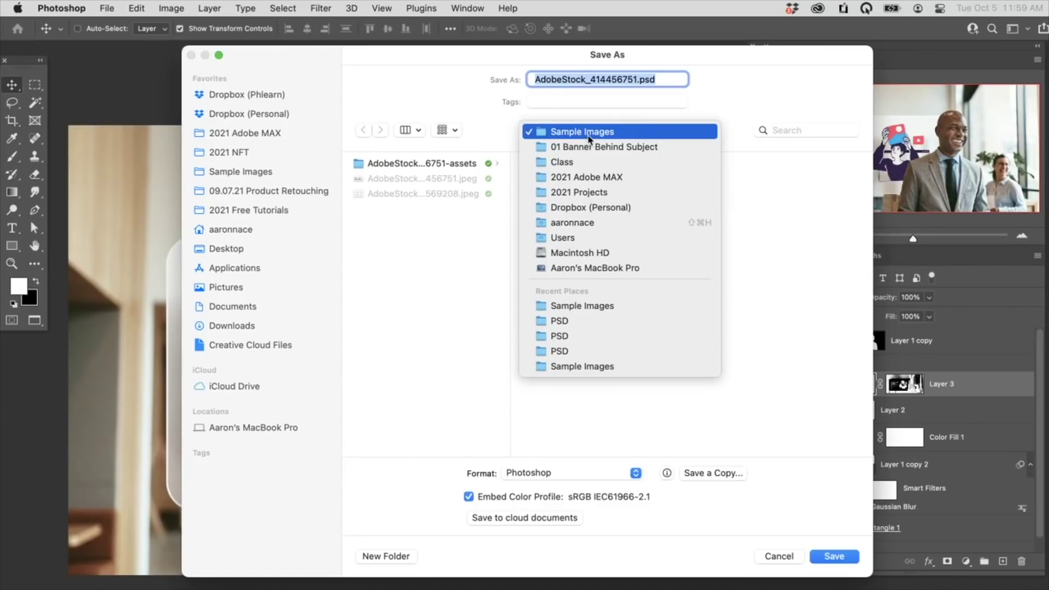
click(628, 145)
click(713, 162)
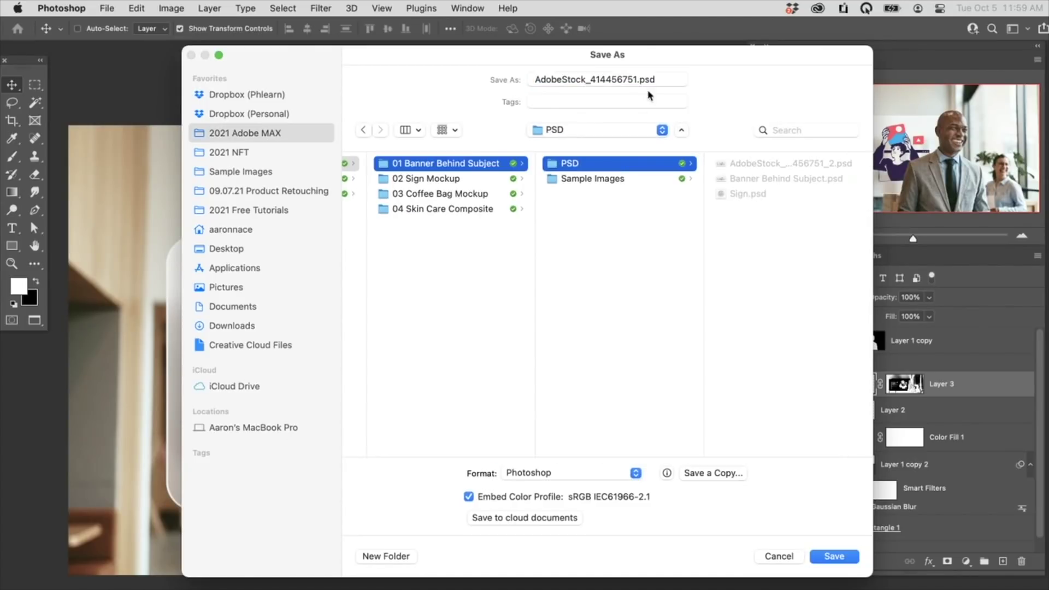
click(637, 79)
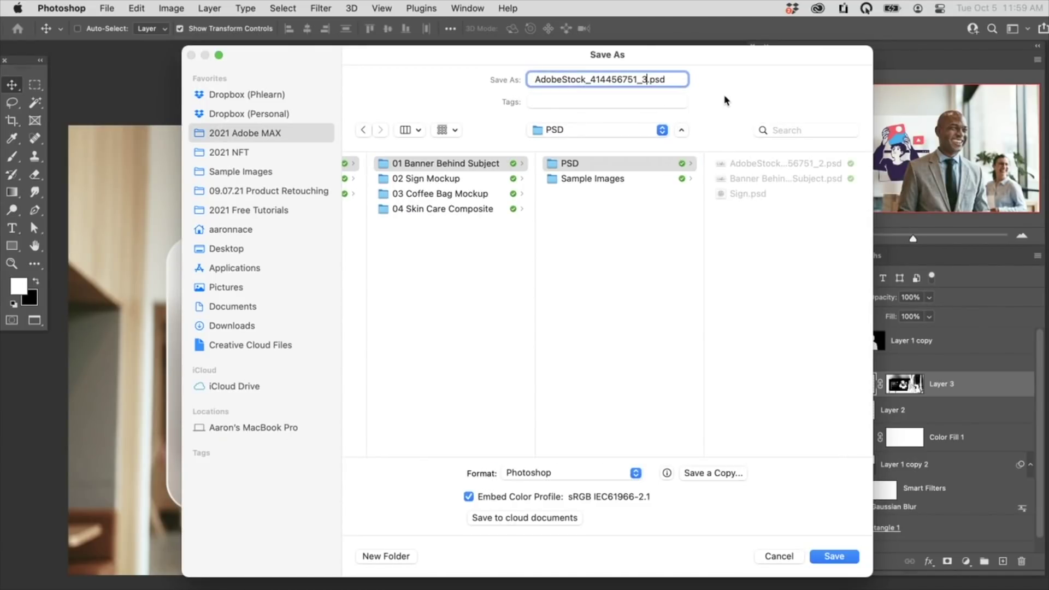
key(Return)
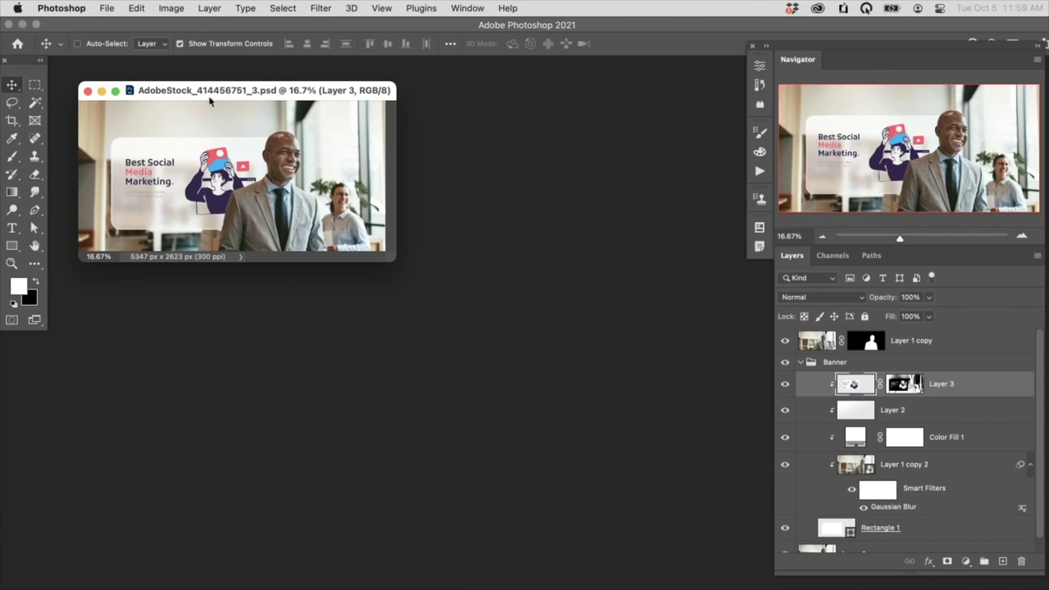
key(super+w)
Switch to Finder and open both JPEGs from the 02 Sign Mockup project's Sample Images folder in Photoshop
key(super+Tab)
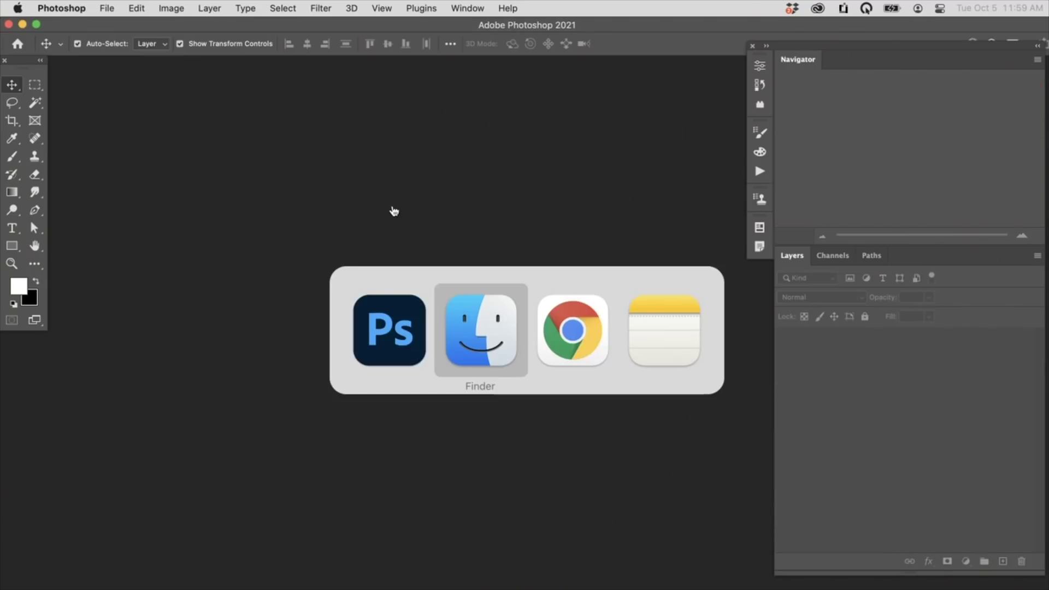
click(483, 345)
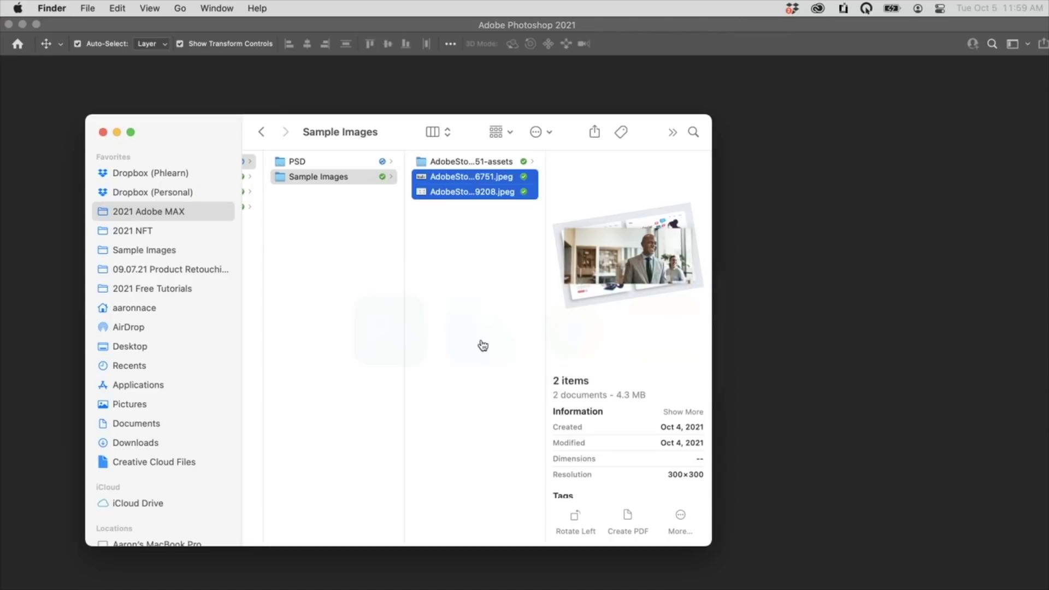
click(250, 181)
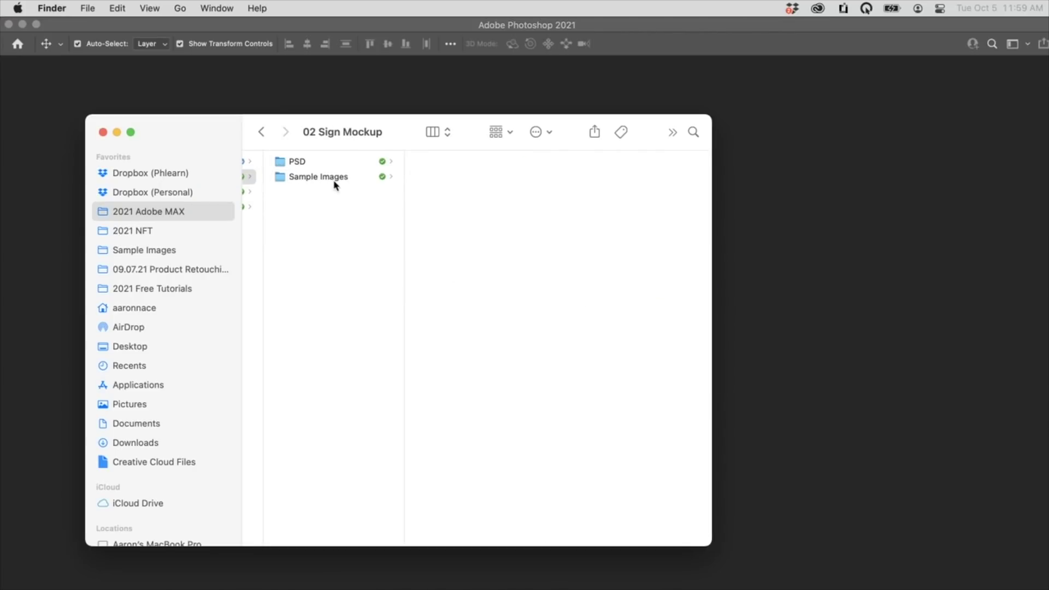
click(369, 178)
click(475, 176)
shift+click(501, 163)
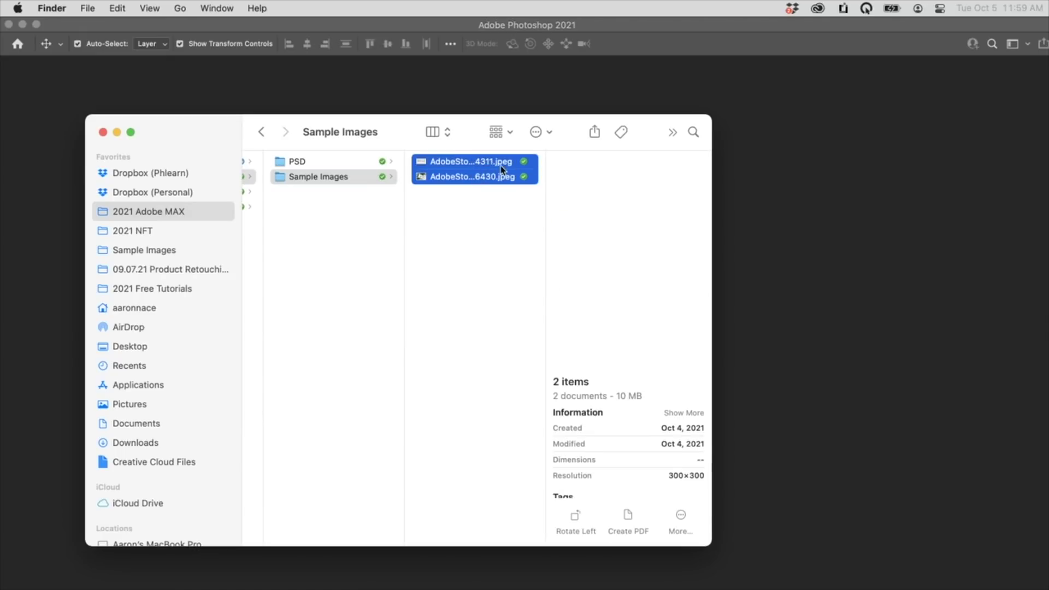
drag(461, 169, 755, 160)
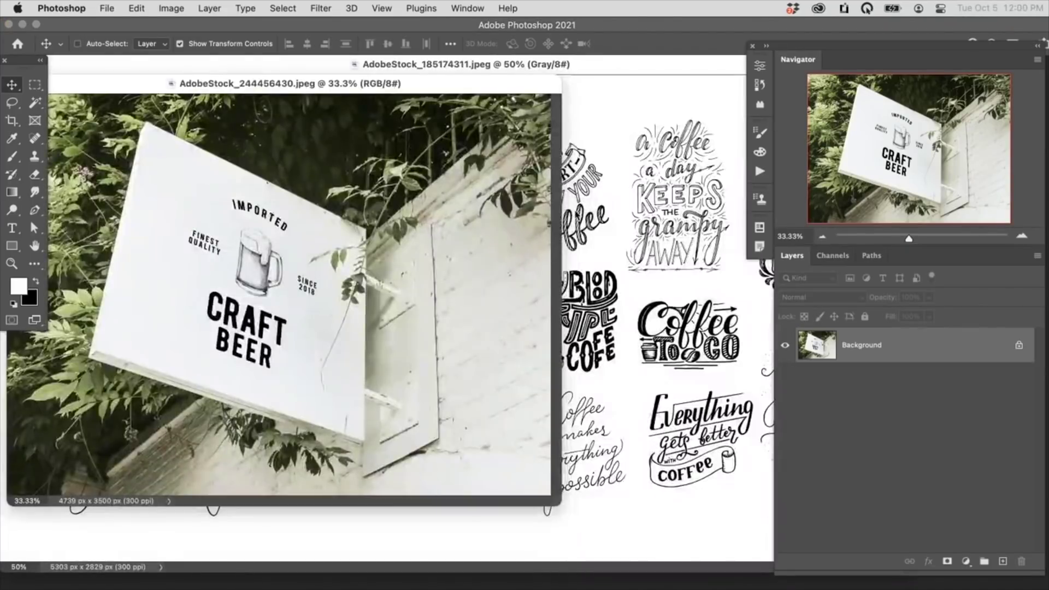
Arrange the two image windows, zooming the coffee lettering sheet out to 25% and bringing the Craft Beer sign photo forward
drag(476, 90, 643, 178)
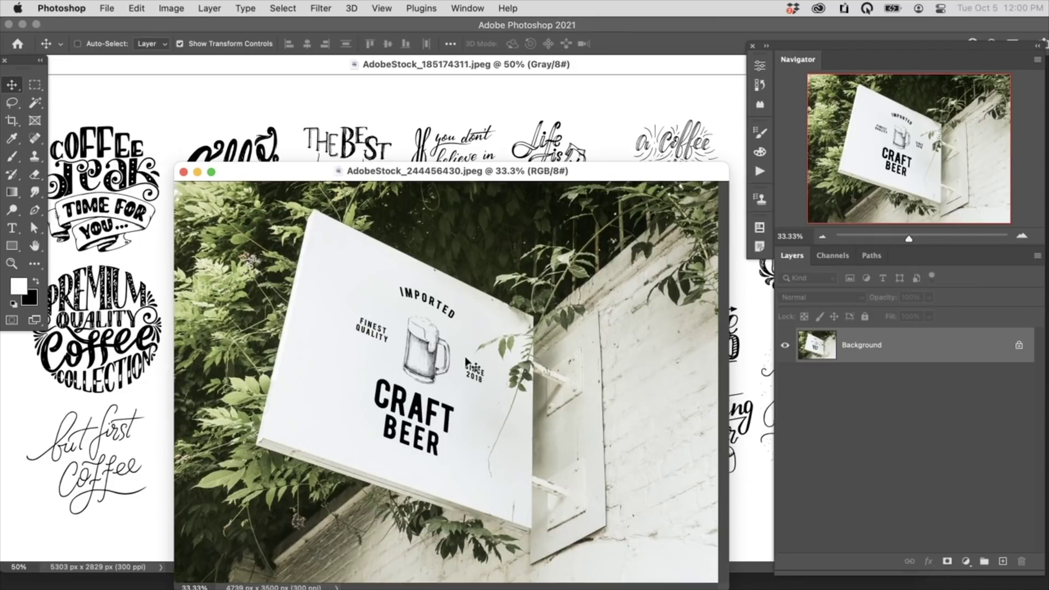
click(583, 70)
key(super+minus)
key(super+minus)
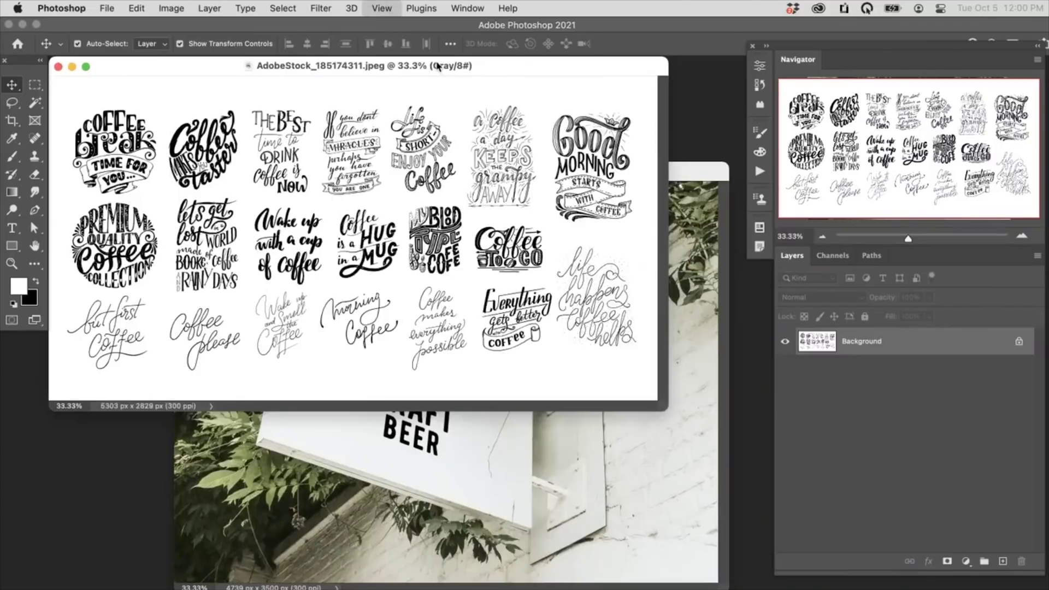
click(614, 170)
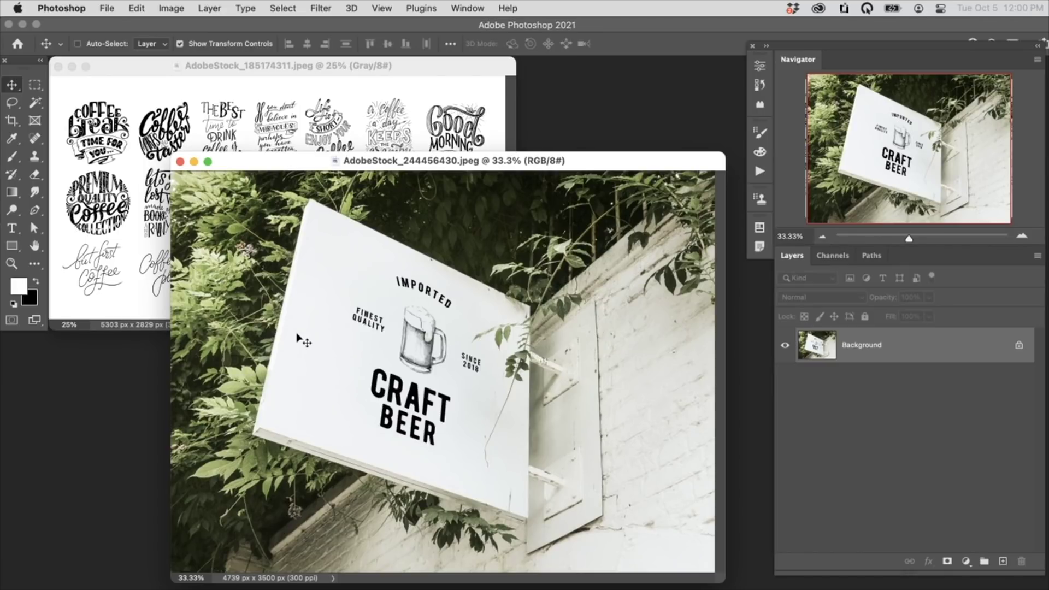
Copy the coffee lettering sheet into a new 2000 × 2000 px, 72 ppi RGB document with white background, and minimize the original sheet
key(super+n)
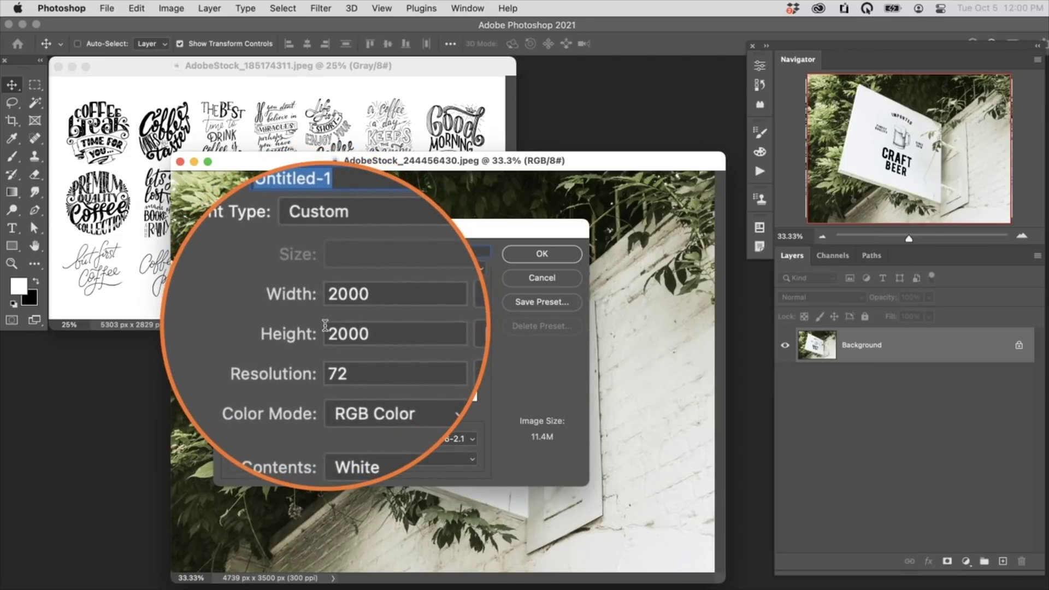
click(541, 254)
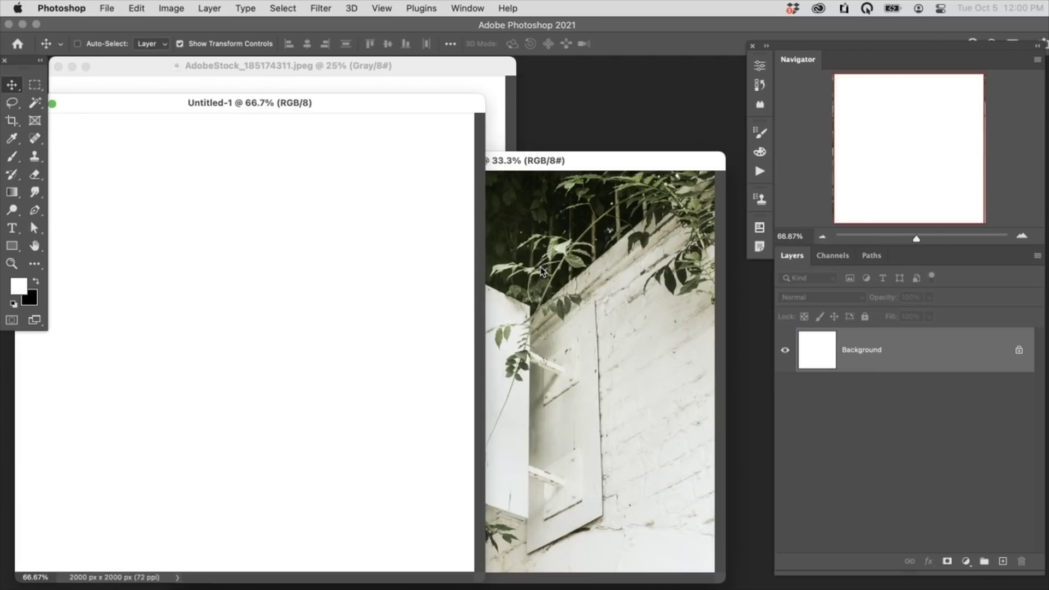
click(483, 69)
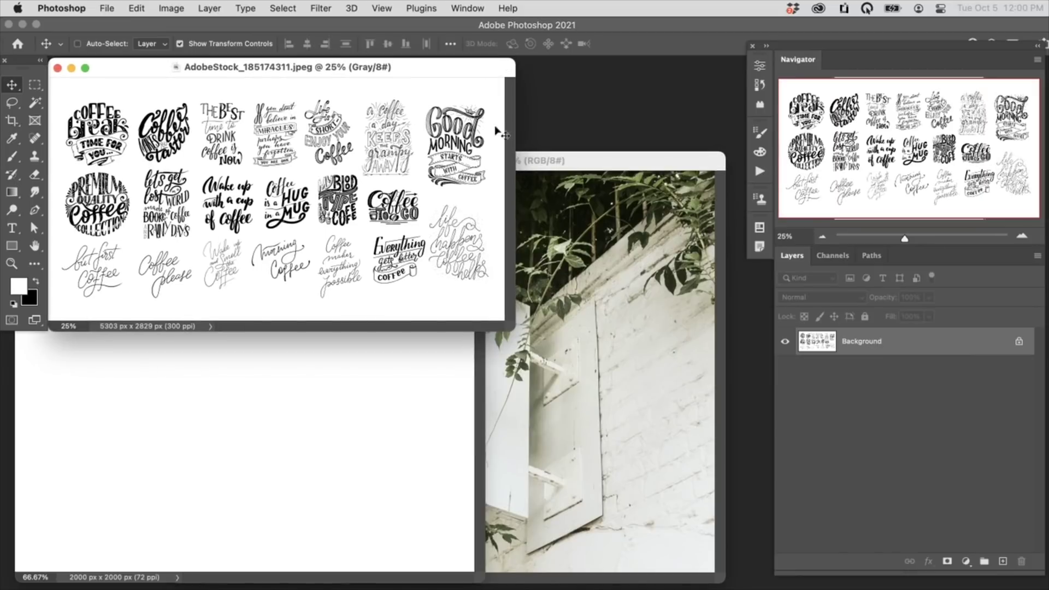
drag(344, 439, 345, 438)
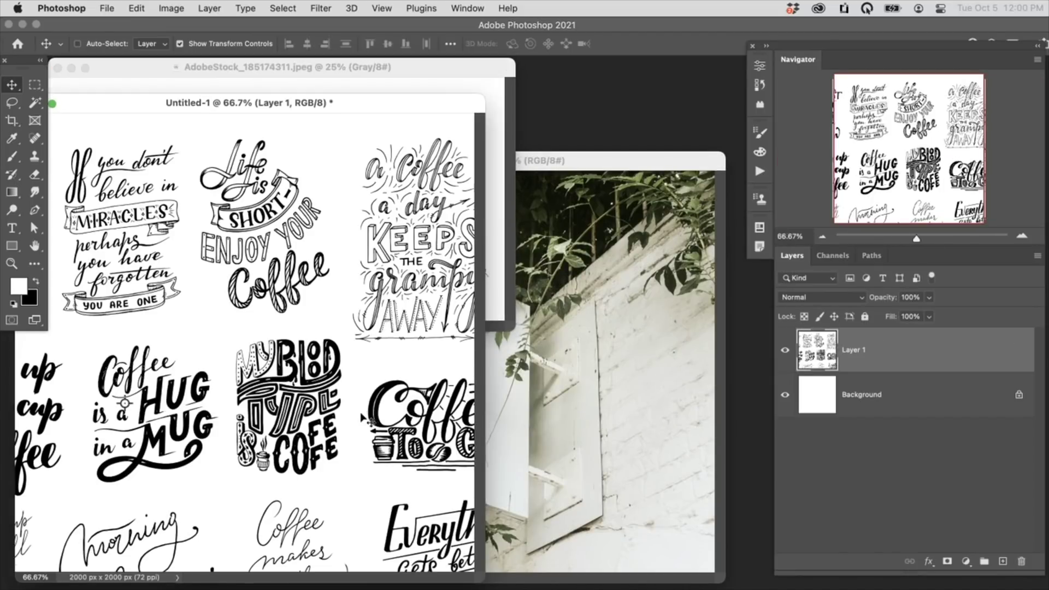
click(479, 68)
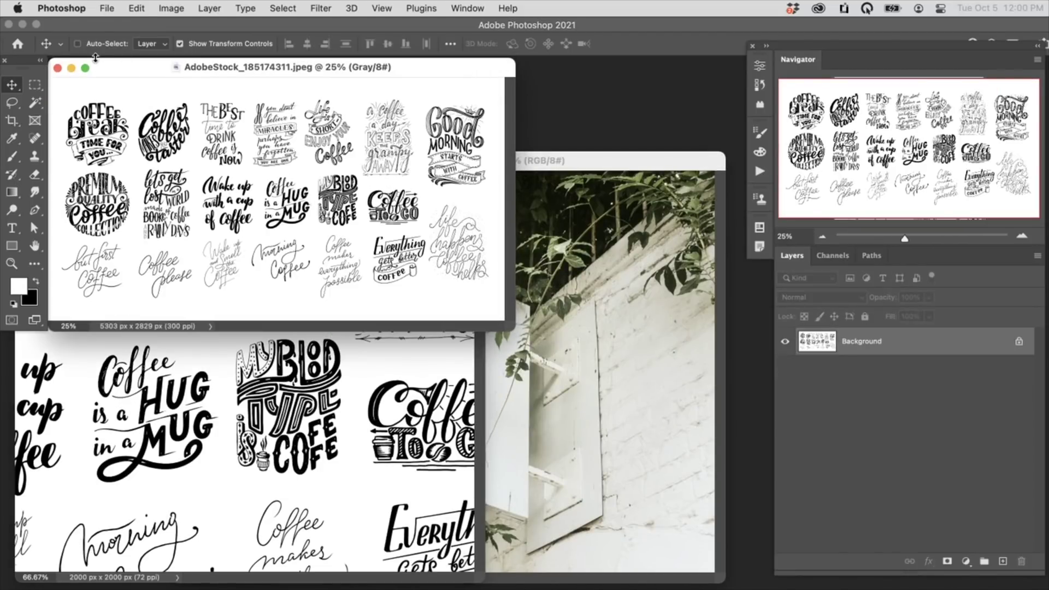
click(71, 68)
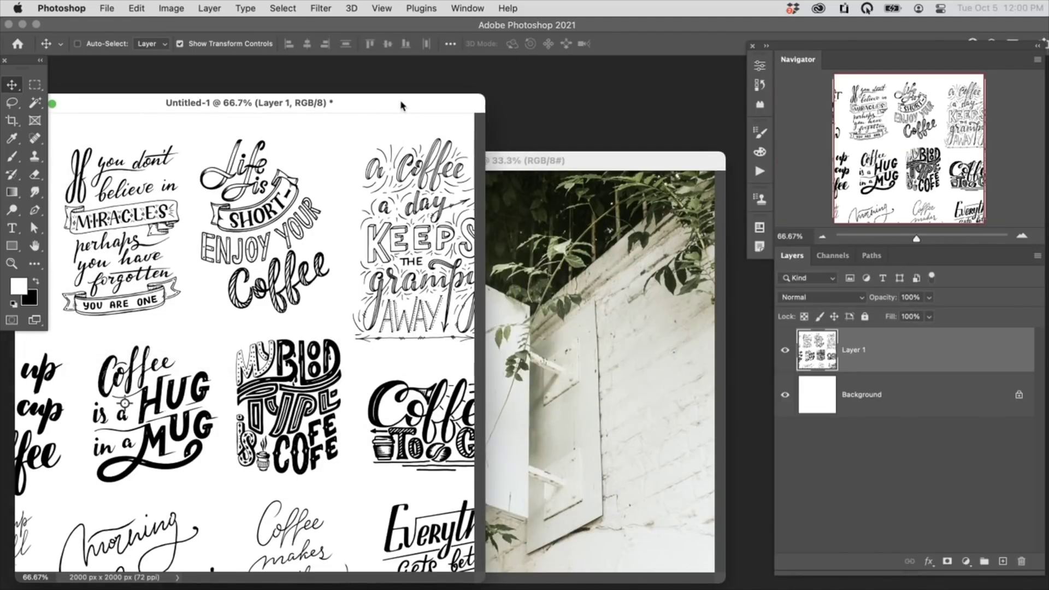
Scale Layer 1 to 227% and move it so the "Coffee is a HUG in a MUG" lettering is centred on the canvas
drag(401, 102, 445, 95)
key(ctrl+t)
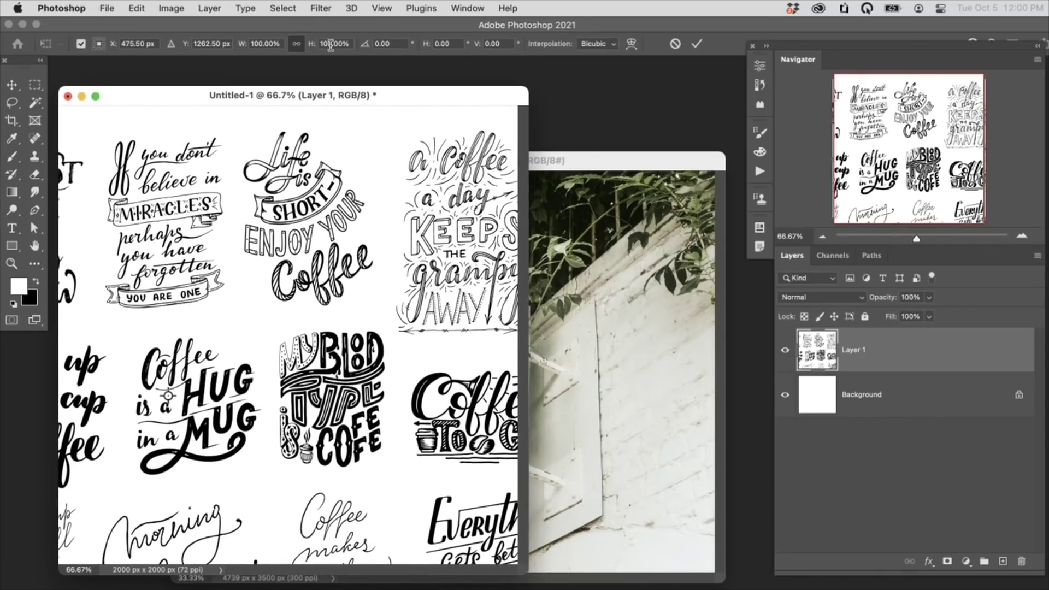
drag(312, 44, 397, 34)
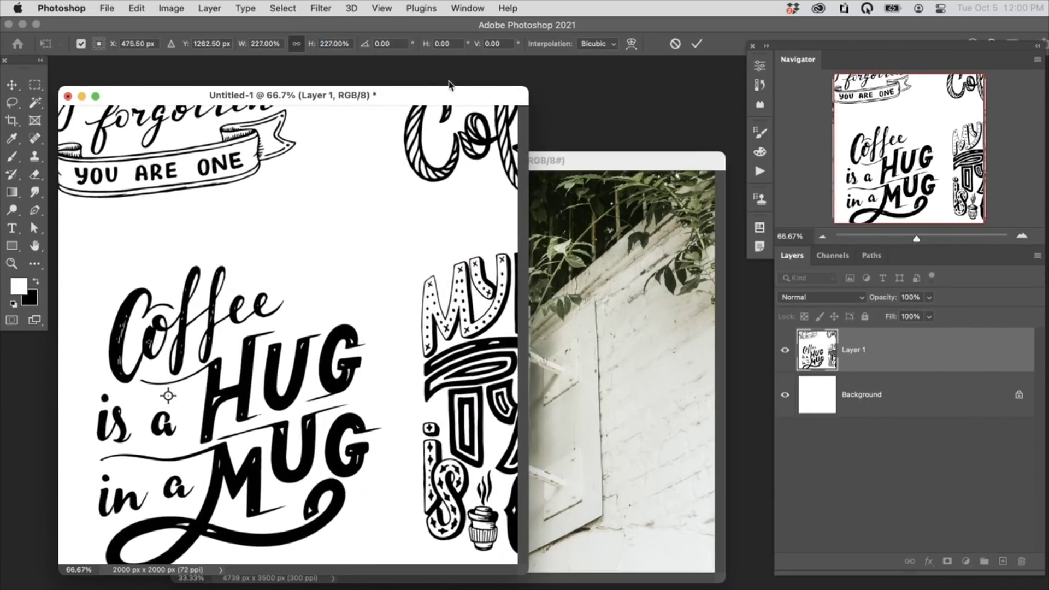
key(Return)
drag(381, 419, 435, 330)
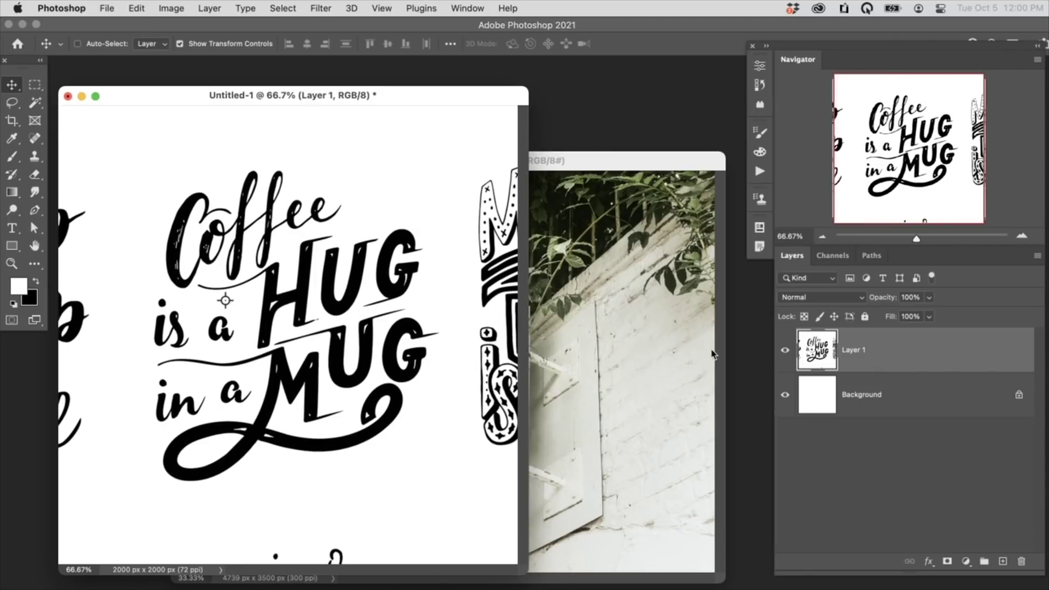
Add a layer mask to Layer 1 that keeps only a rectangle around the "Coffee is a HUG in a MUG" lettering, and deselect
click(947, 561)
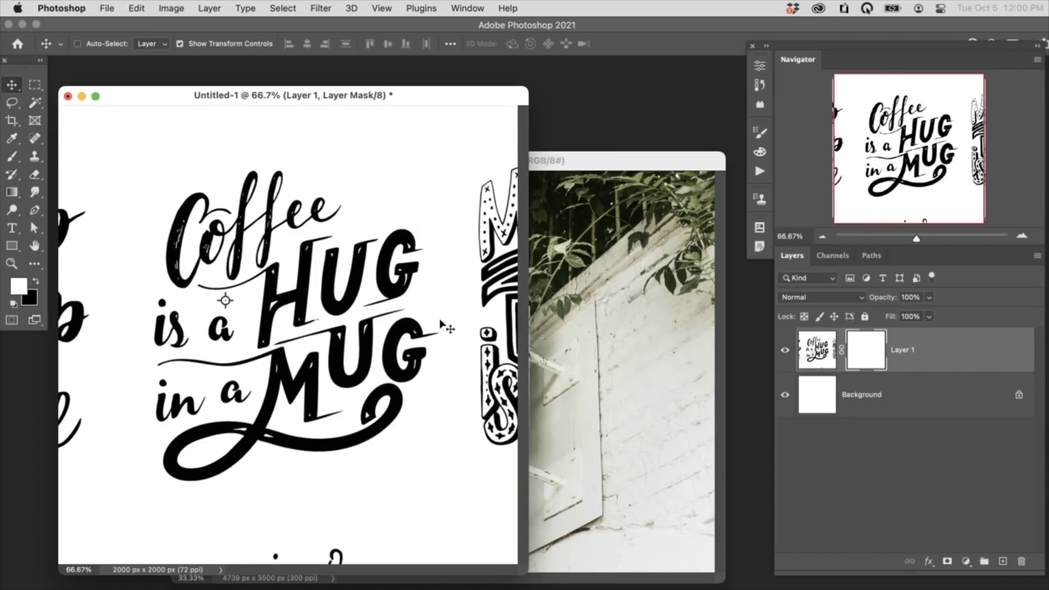
key(m)
drag(115, 157, 440, 504)
key(super+shift+i)
key(super+BackSpace)
key(super+d)
drag(458, 98, 481, 99)
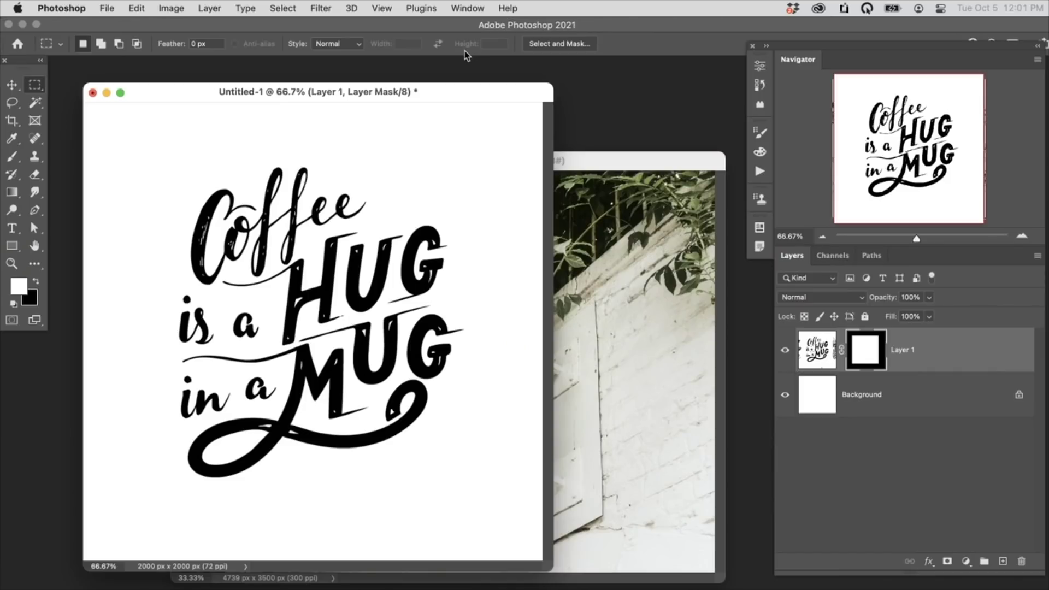
Save the lettering document as Sign2.psd in the PSD folder of 02 Sign Mockup
key(super+shift+s)
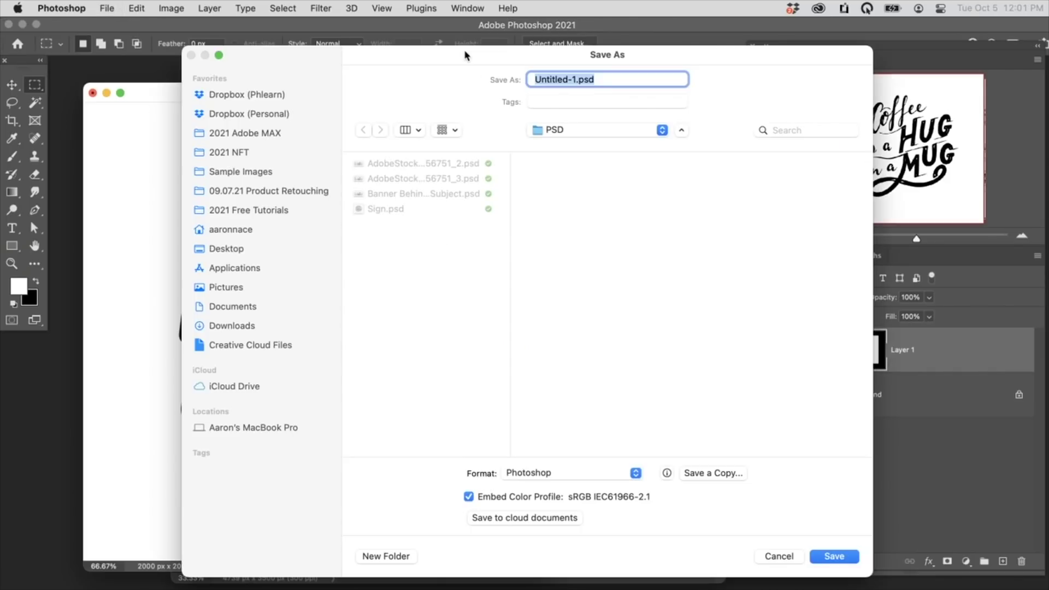
click(573, 131)
click(579, 146)
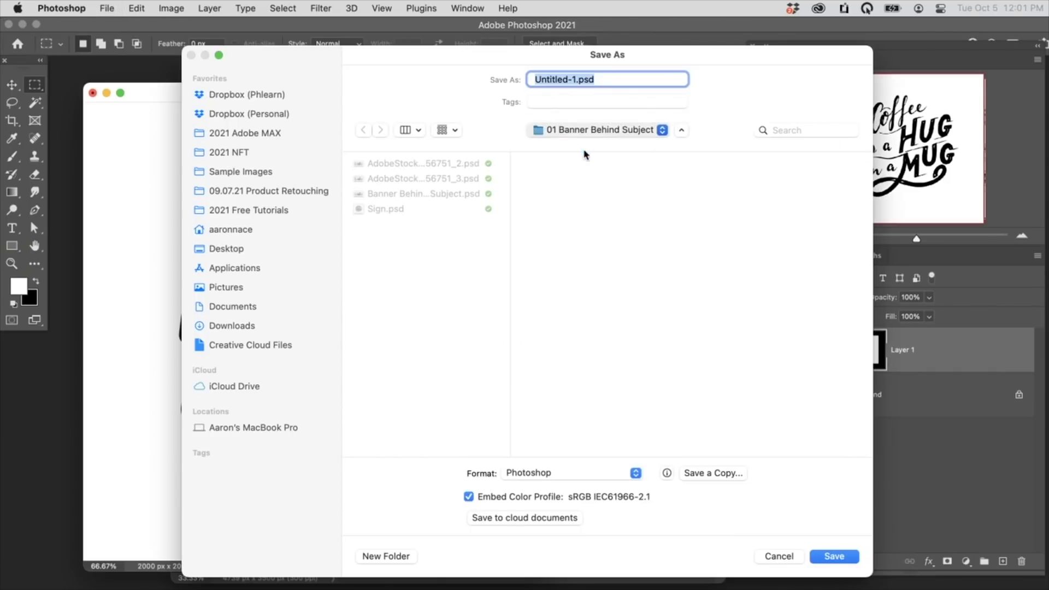
click(601, 180)
click(710, 163)
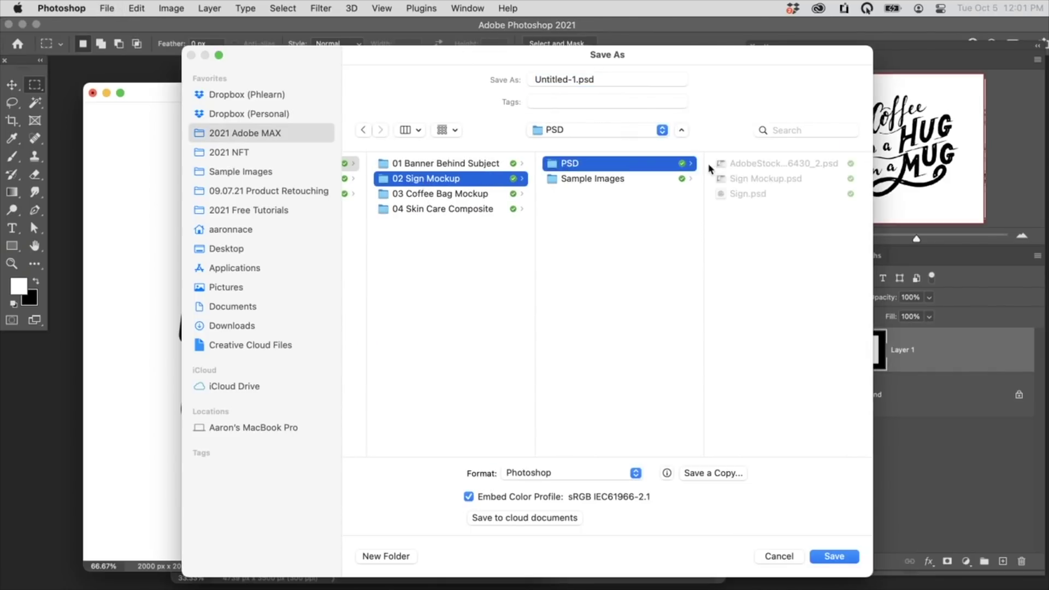
click(576, 79)
text(Sign2)
key(Return)
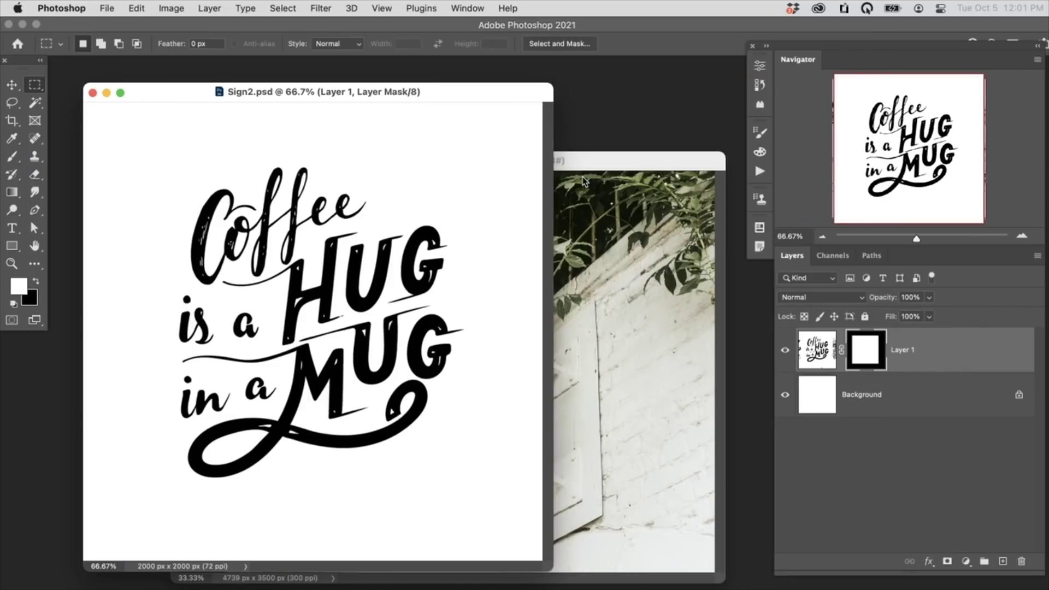
Place Sign2.psd from the PSD folder as a linked file in the Craft Beer sign photo, keeping its default placement
click(667, 162)
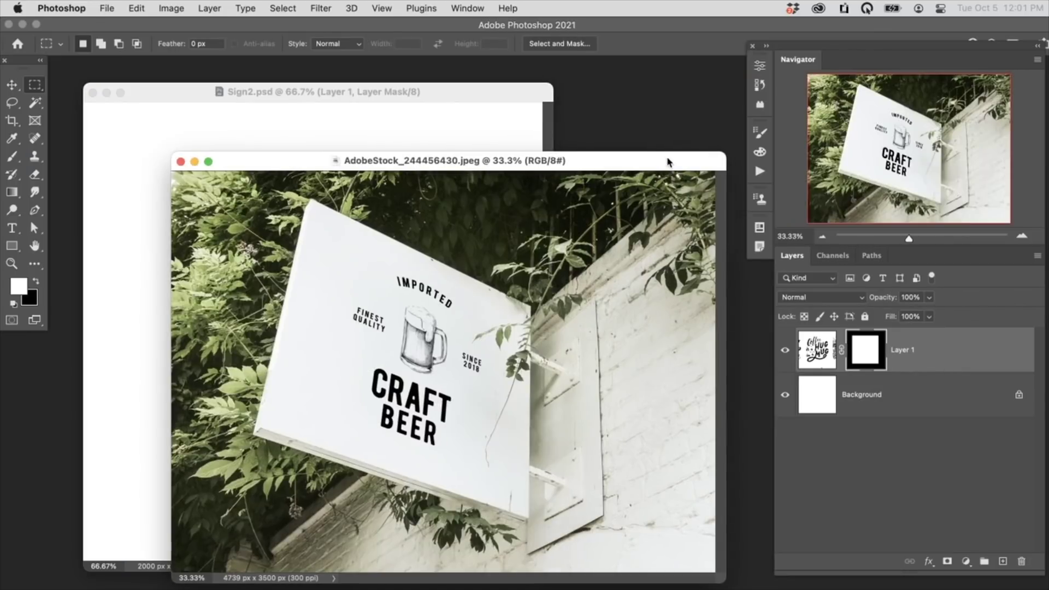
click(276, 96)
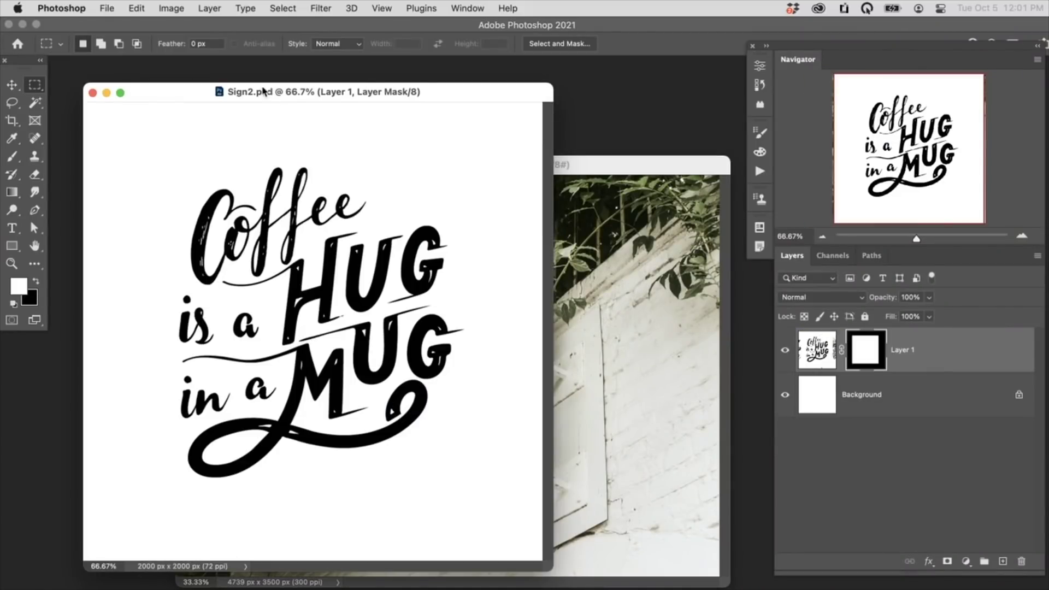
click(637, 169)
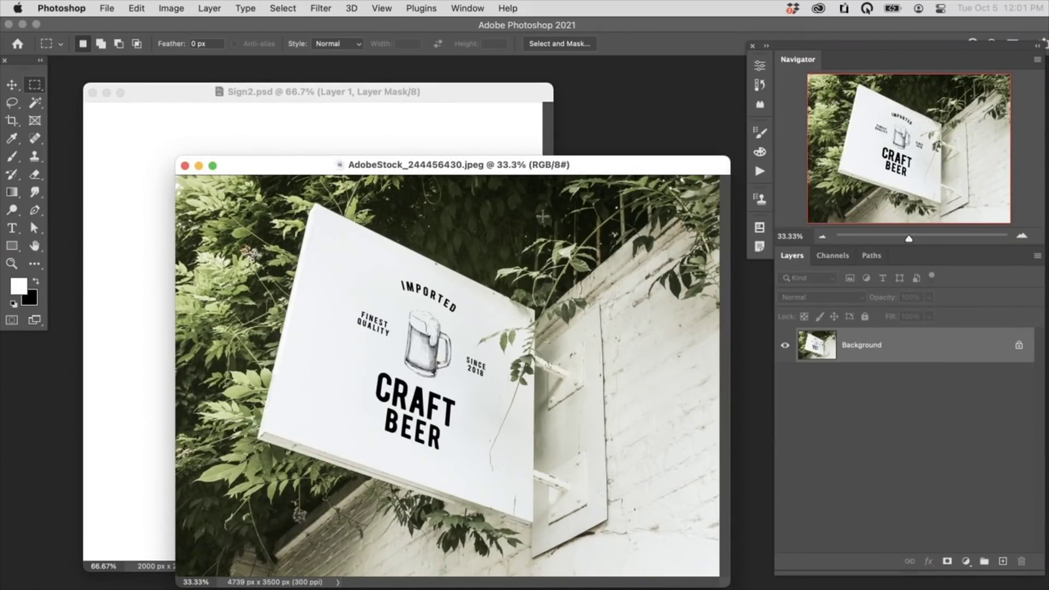
click(107, 7)
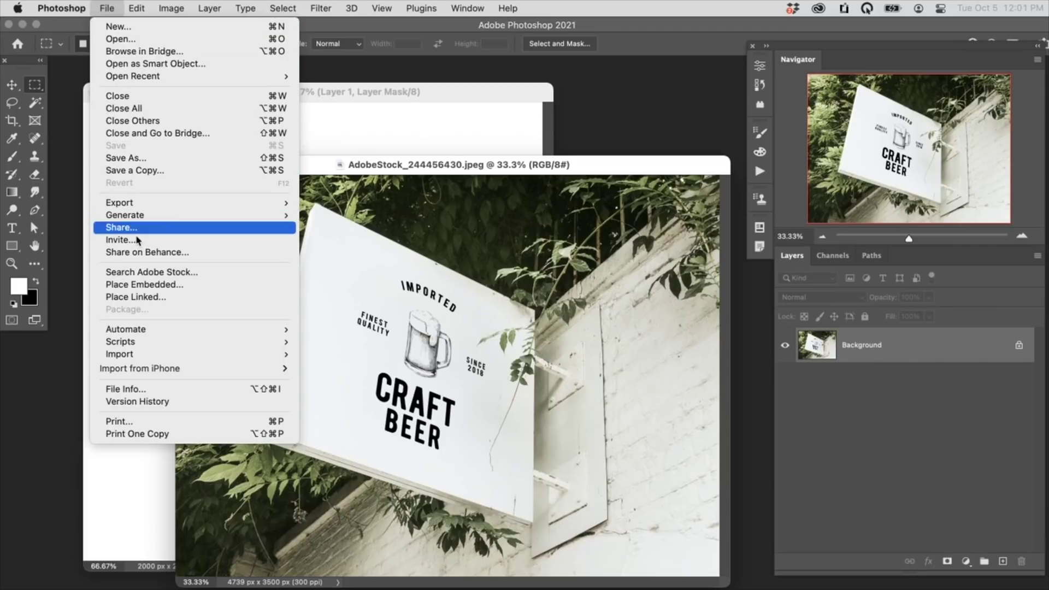
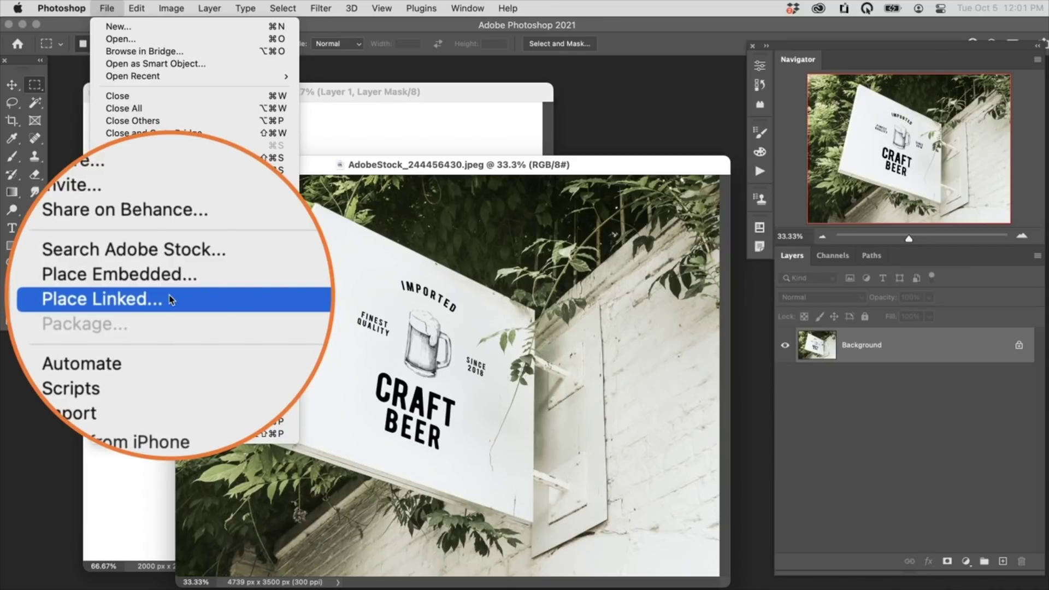
click(167, 298)
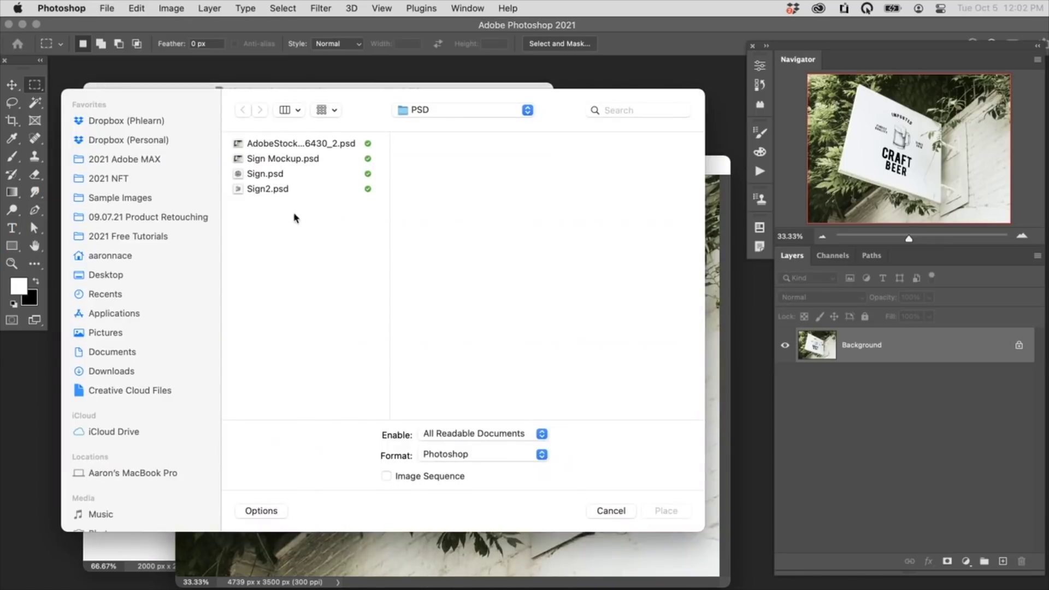
click(292, 191)
click(666, 510)
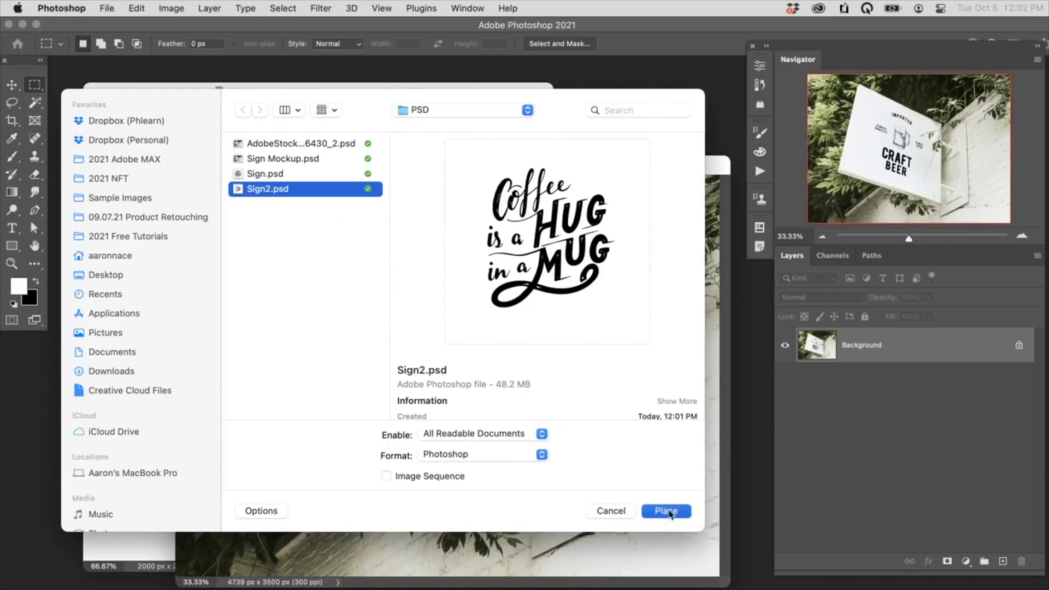
key(Return)
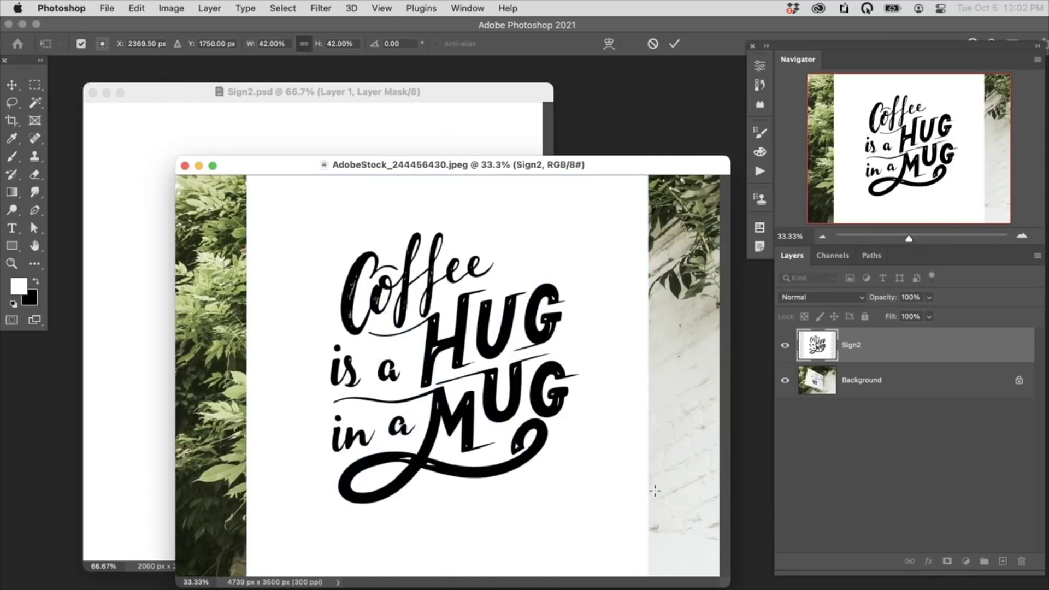
Switch the sign photo to full-screen view and lower the Sign2 layer's opacity to 61% so the sign beneath shows through
key(m)
key(f)
scroll(629, 335, up, 5)
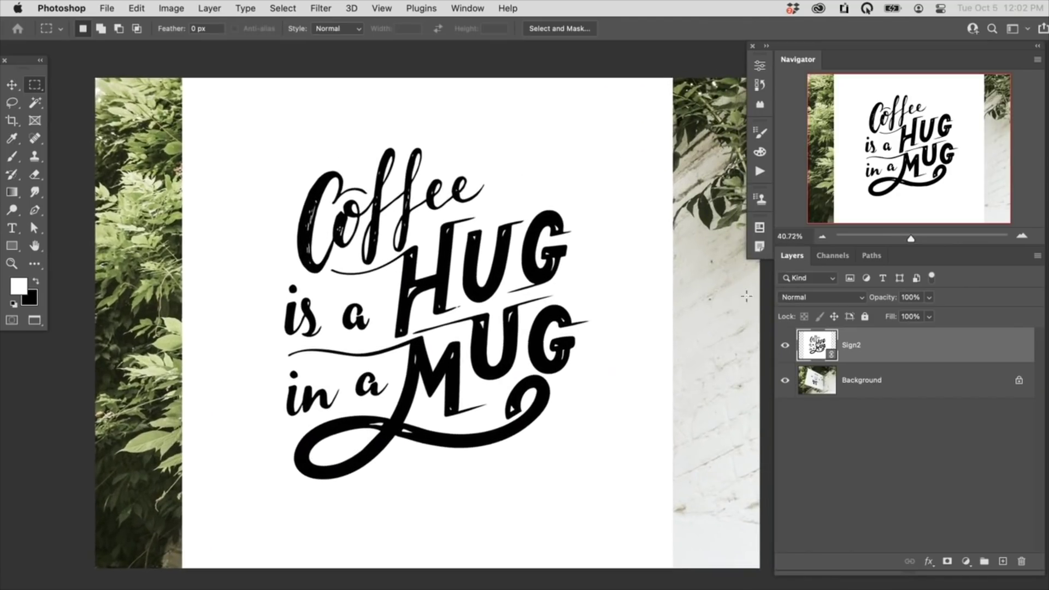
click(785, 344)
click(785, 345)
drag(885, 299, 849, 303)
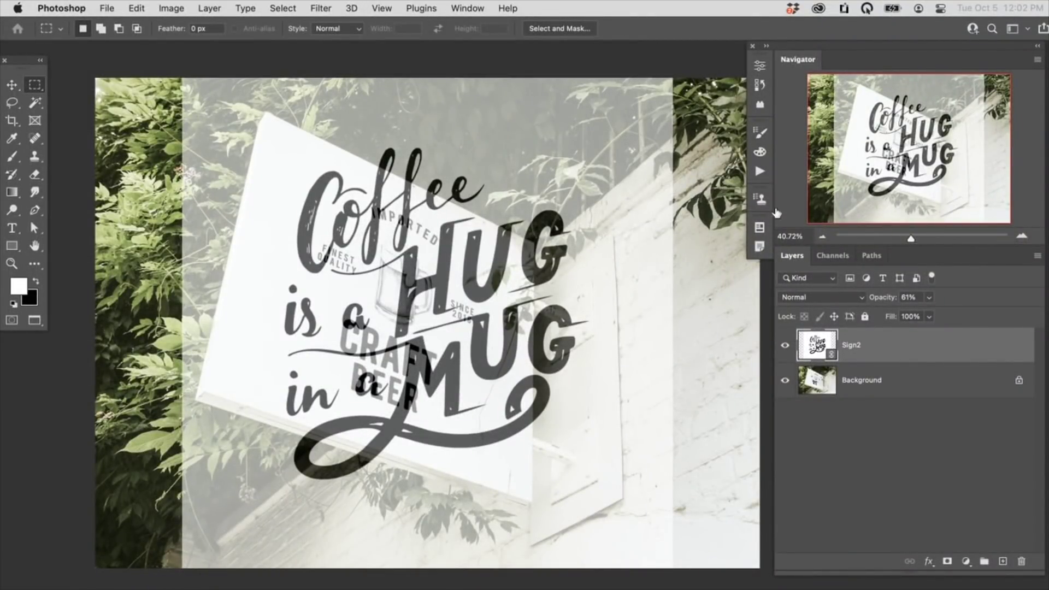
click(784, 346)
click(785, 346)
click(784, 346)
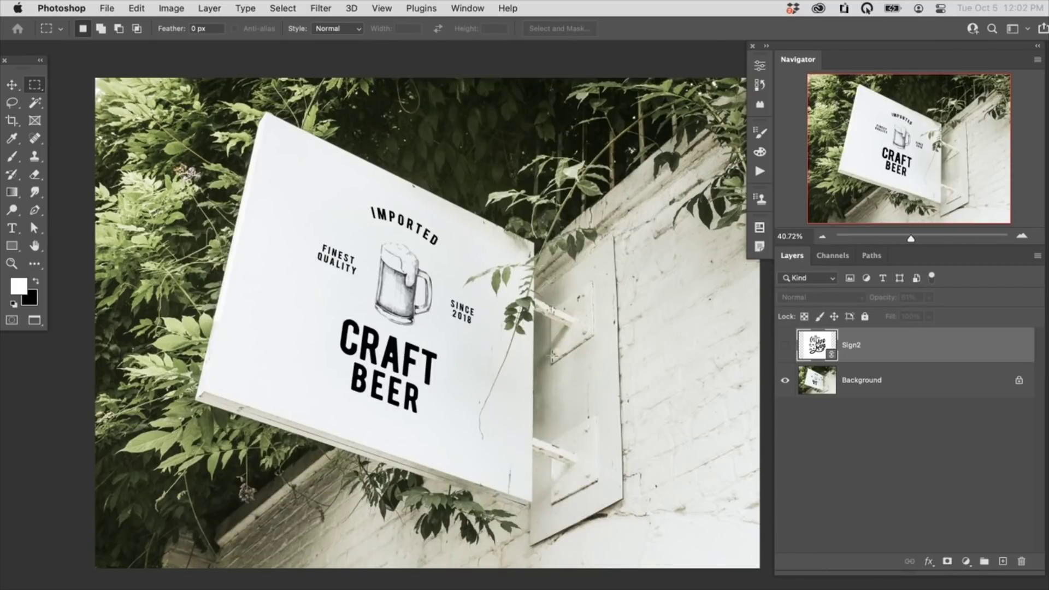
click(785, 346)
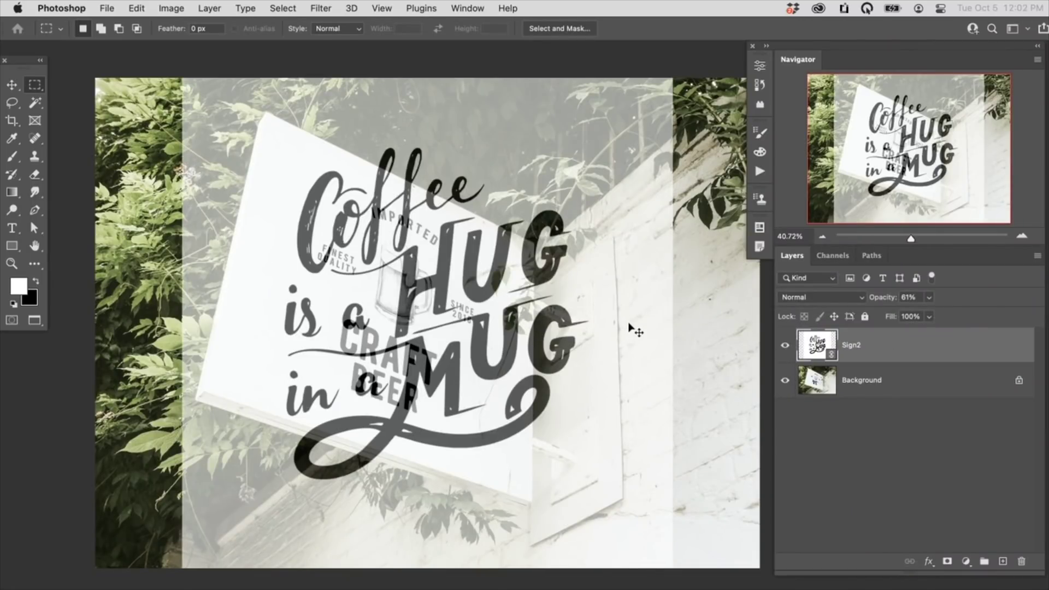
Distort the Sign2 layer so its four corners match the four corners of the sign's white face
key(super+t)
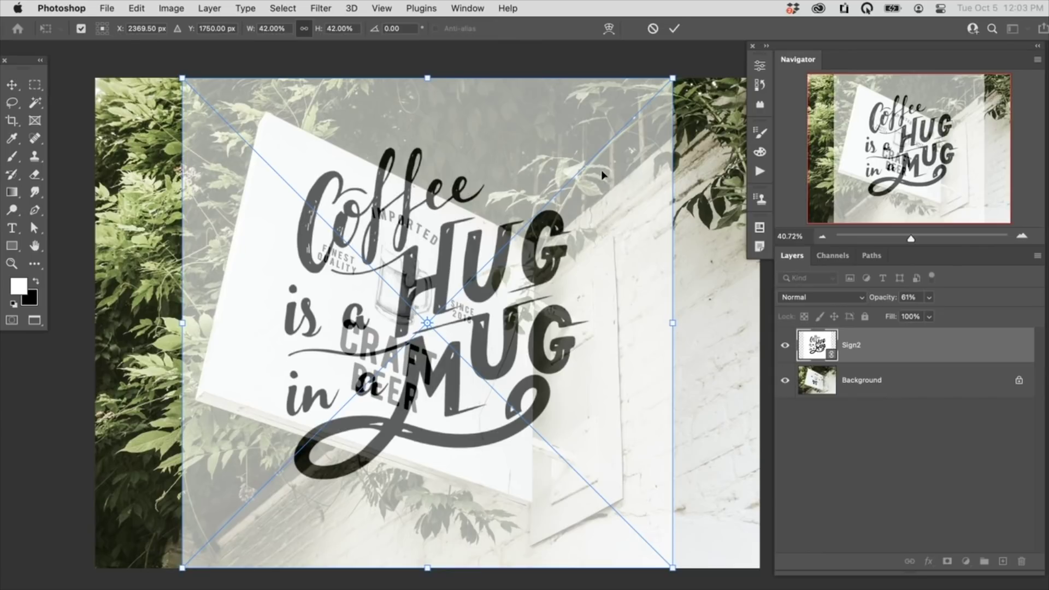
drag(671, 83, 530, 250)
drag(183, 78, 269, 113)
drag(182, 568, 203, 391)
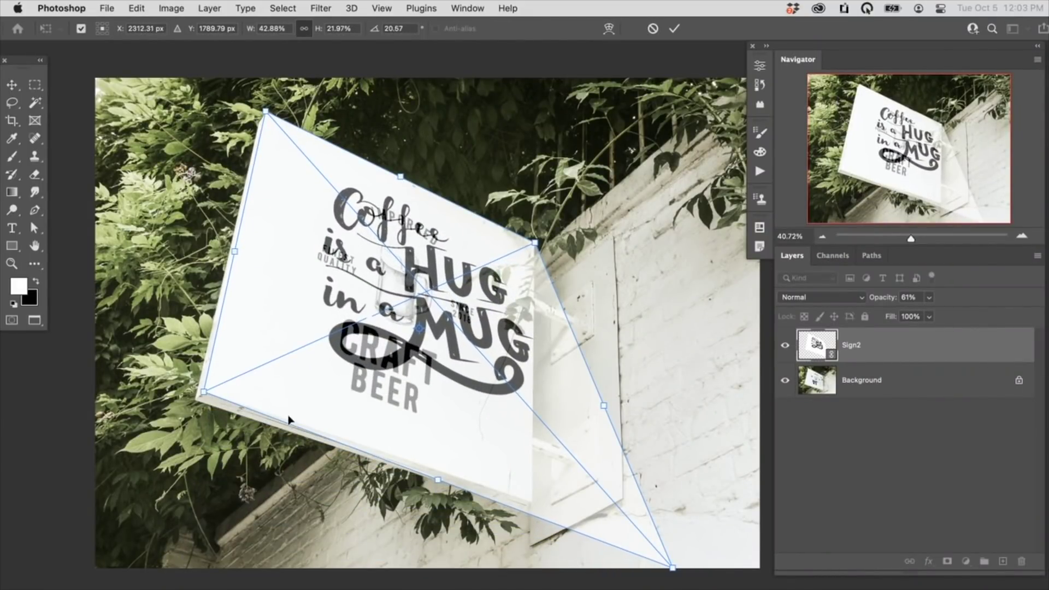
drag(671, 568, 532, 502)
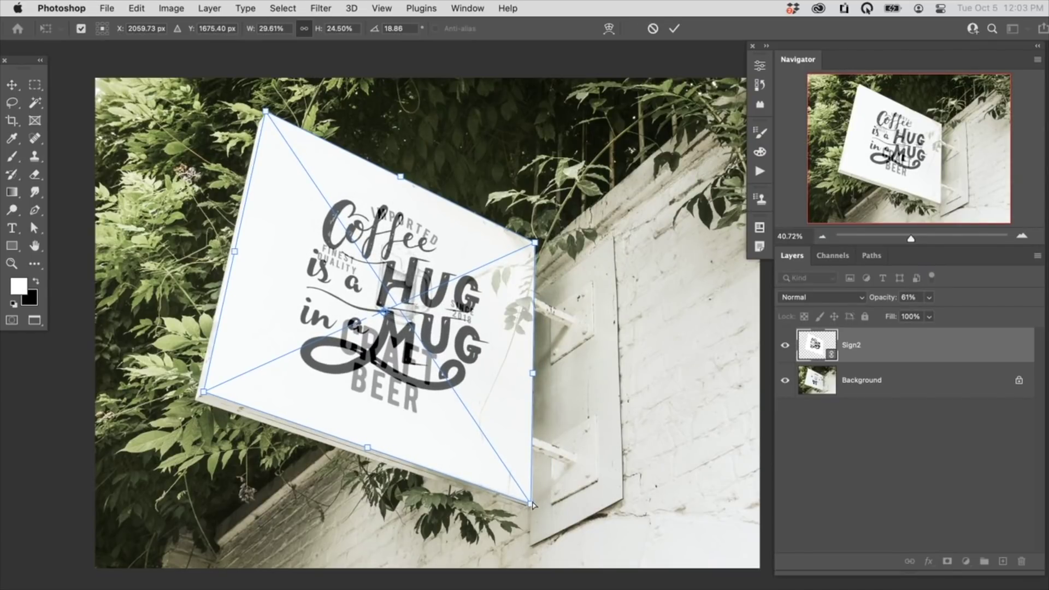
click(675, 29)
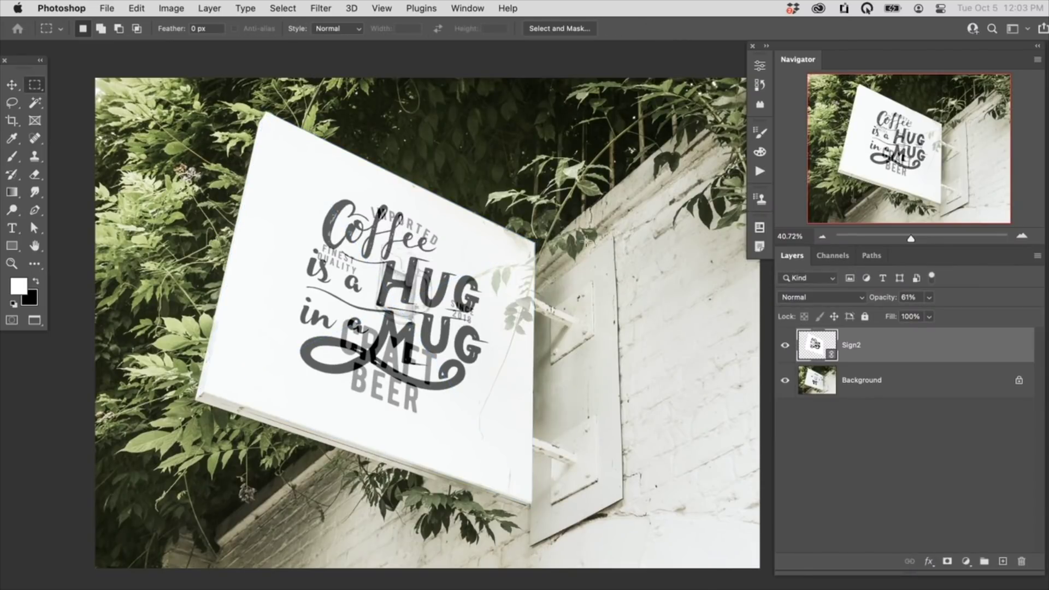
Set the Sign2 layer's opacity to 100% and its blend mode to Multiply
drag(877, 298, 914, 297)
text(100)
key(Return)
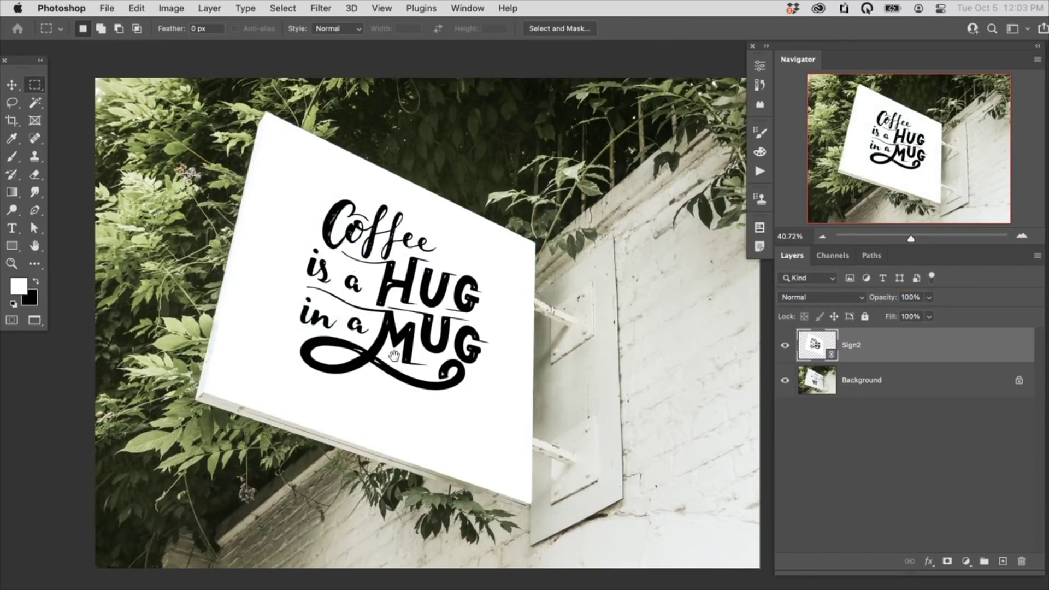
scroll(418, 350, up, 5)
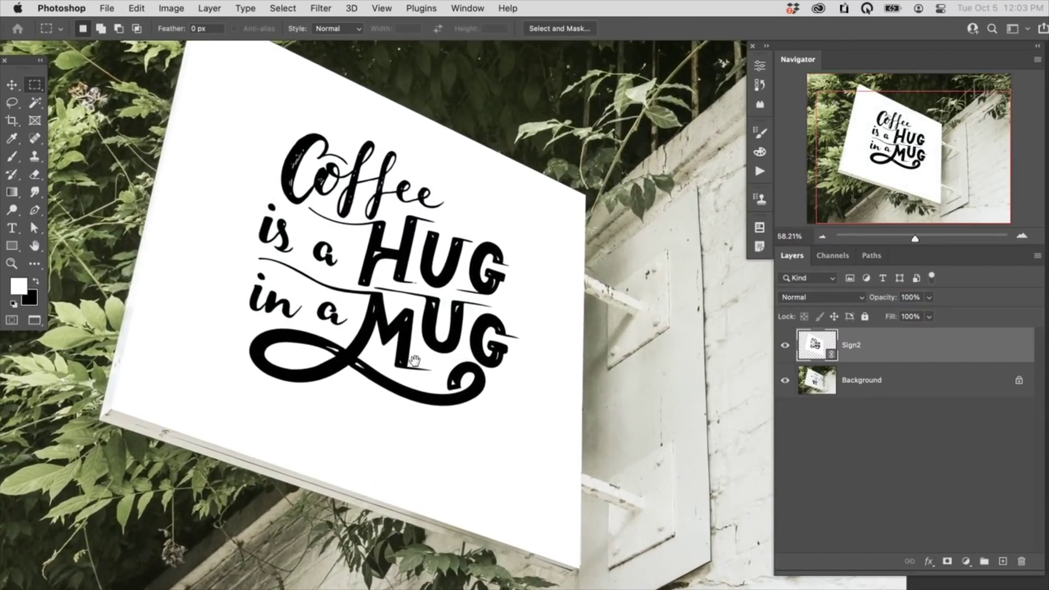
scroll(415, 351, up, 3)
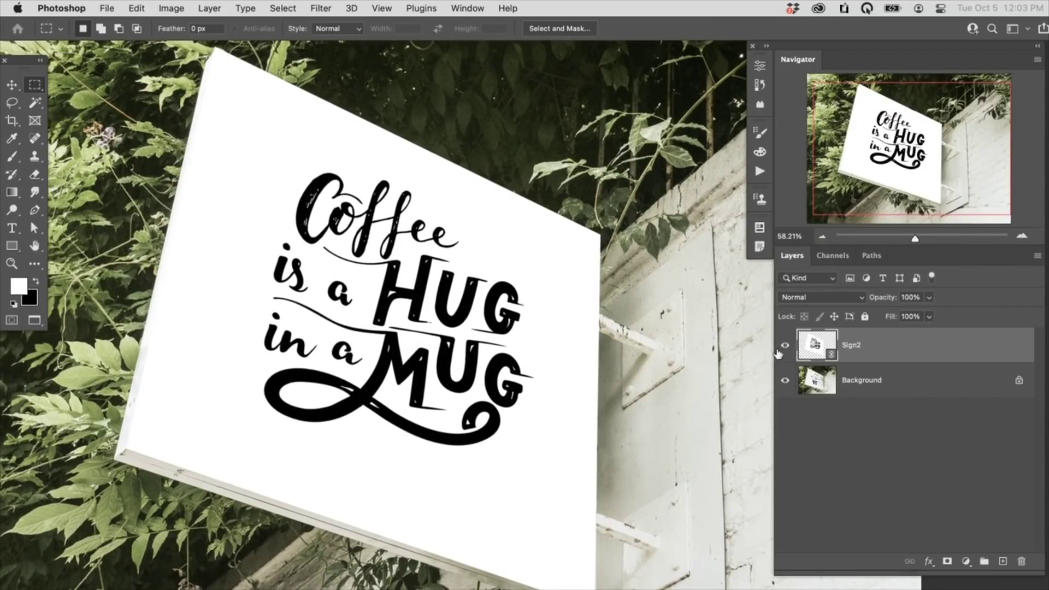
click(801, 302)
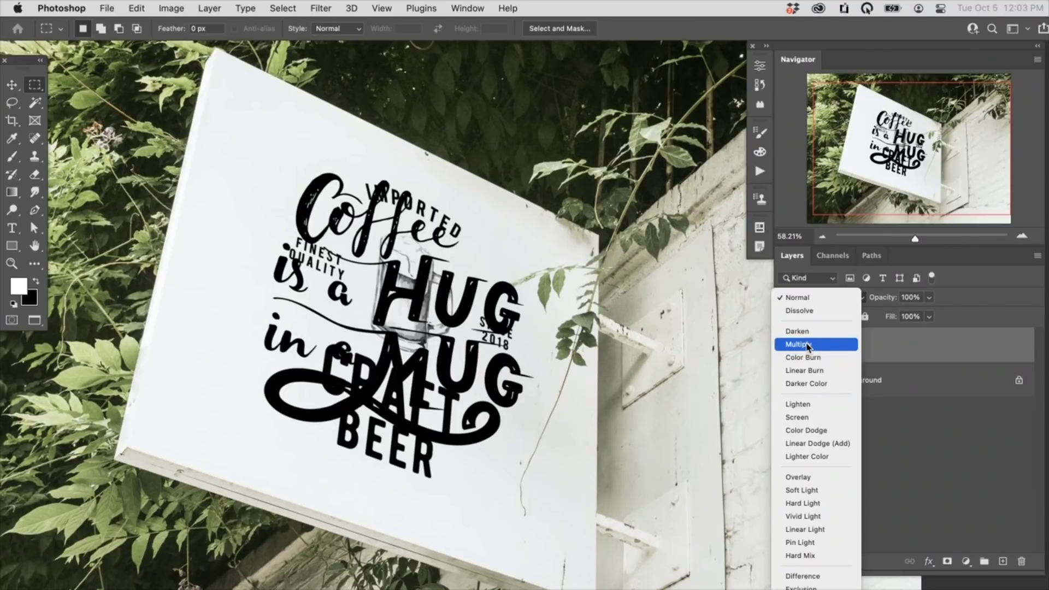
click(829, 340)
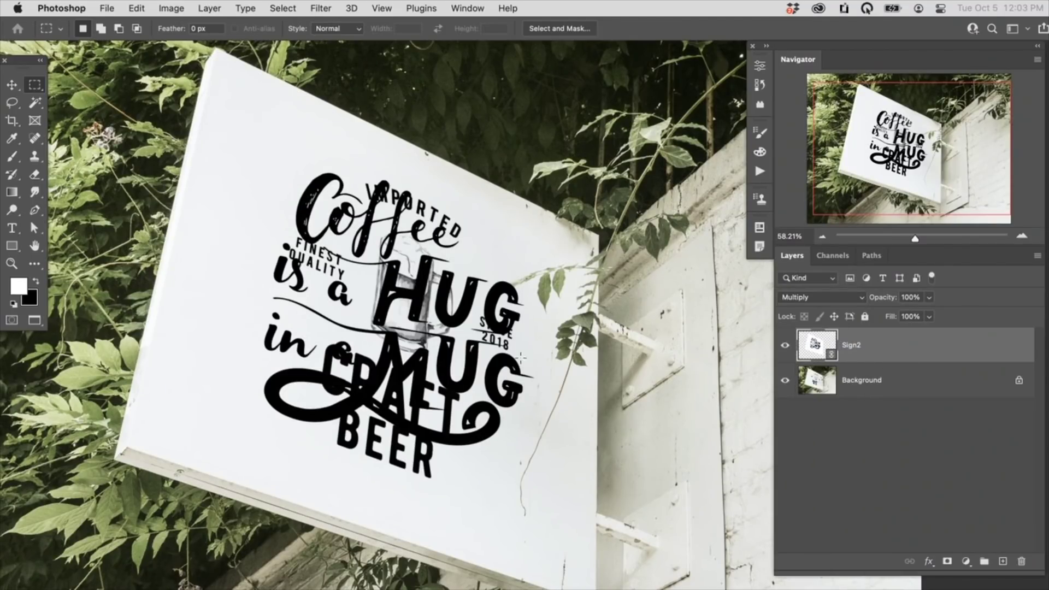
Hide the Sign2 layer and add a new empty layer directly above Background
scroll(471, 354, up, 3)
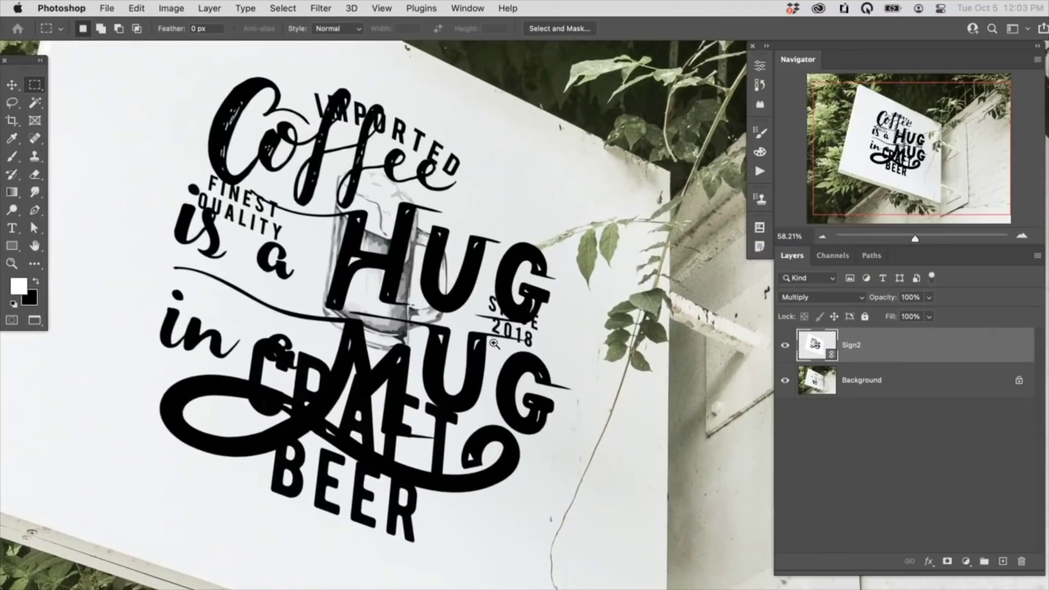
click(783, 345)
click(885, 383)
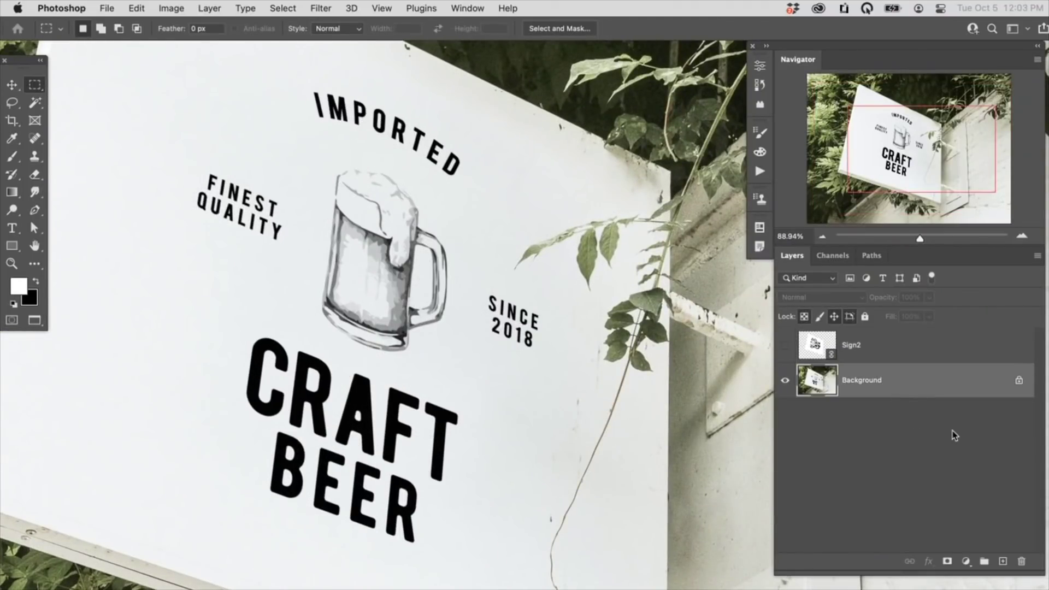
click(1004, 559)
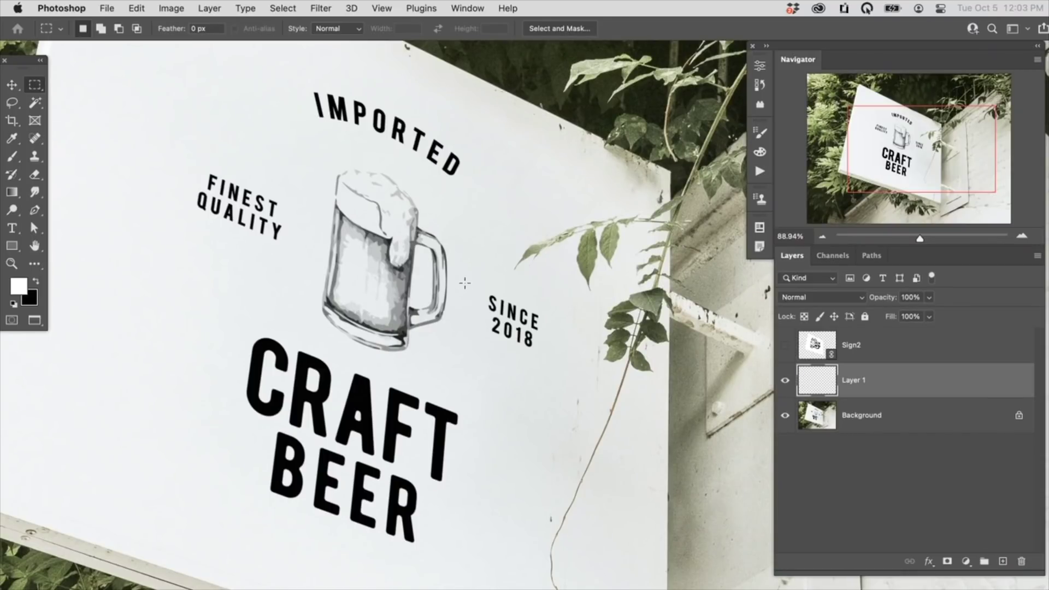
Lasso loosely around the beer mug, "FINEST QUALITY", "IMPORTED", "SINCE 2018" and "CRAFT BEER" as one combined selection
key(l)
mouse_move(343, 158)
mouse_down()
mouse_move(309, 215)
mouse_move(290, 306)
mouse_move(330, 351)
mouse_move(416, 362)
mouse_up()
mouse_move(468, 285)
mouse_down()
mouse_move(410, 169)
mouse_move(335, 157)
mouse_up()
key(shift)
mouse_move(260, 178)
mouse_down()
mouse_move(185, 191)
mouse_move(244, 244)
mouse_move(296, 237)
mouse_move(261, 178)
mouse_up()
mouse_move(309, 83)
mouse_down()
mouse_move(313, 118)
mouse_move(351, 136)
mouse_move(458, 178)
mouse_move(471, 161)
mouse_move(404, 106)
mouse_move(300, 79)
mouse_up()
mouse_move(506, 283)
mouse_down()
mouse_move(474, 317)
mouse_move(521, 363)
mouse_move(556, 334)
mouse_move(505, 284)
mouse_up()
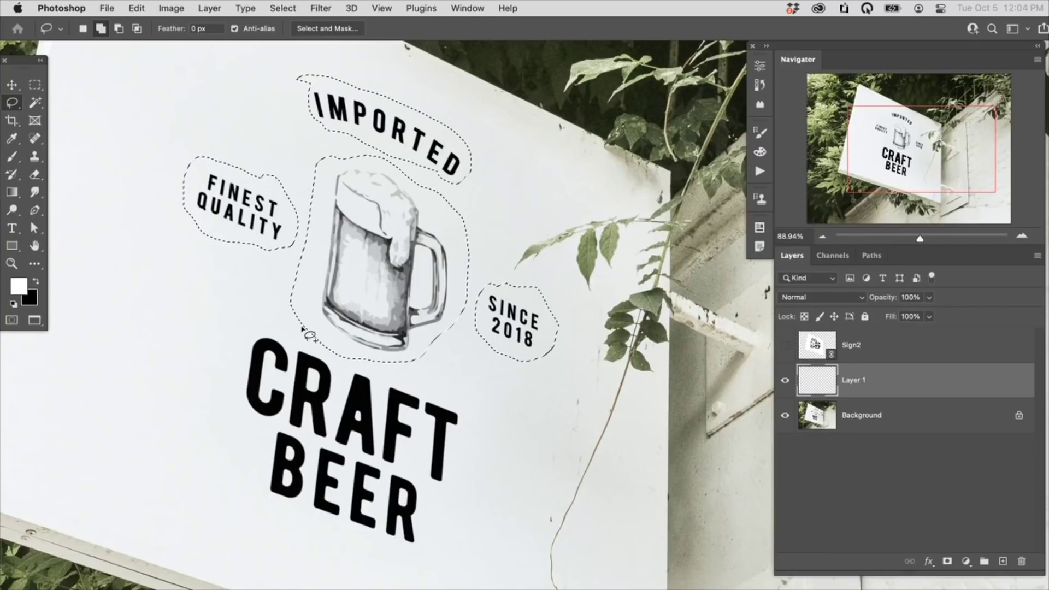
mouse_move(300, 327)
mouse_down()
mouse_move(272, 312)
mouse_move(227, 357)
mouse_move(237, 441)
mouse_move(263, 514)
mouse_move(333, 548)
mouse_move(423, 566)
mouse_move(435, 505)
mouse_move(462, 482)
mouse_move(473, 401)
mouse_move(300, 327)
mouse_up()
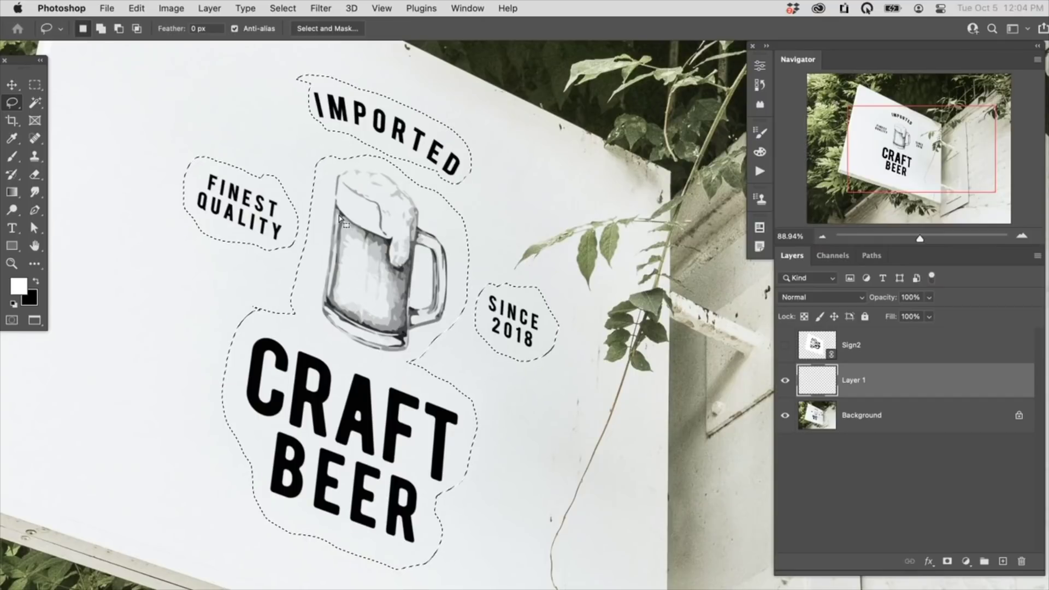
Remove the selected beer artwork with Content-Aware Fill, sampling all layers and outputting to the current layer, and deselect
click(136, 7)
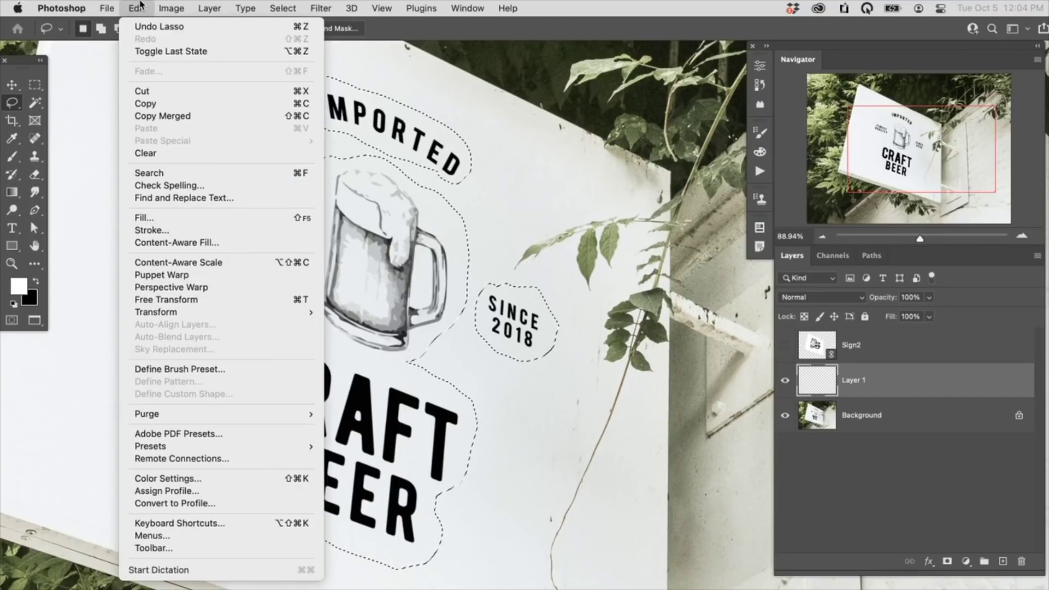
click(191, 250)
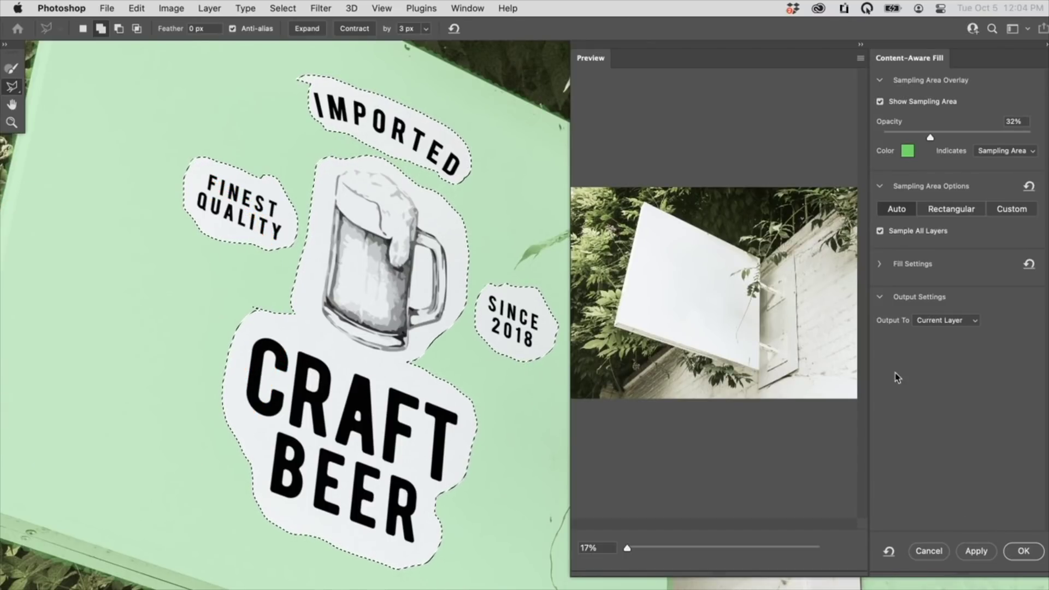
click(1013, 547)
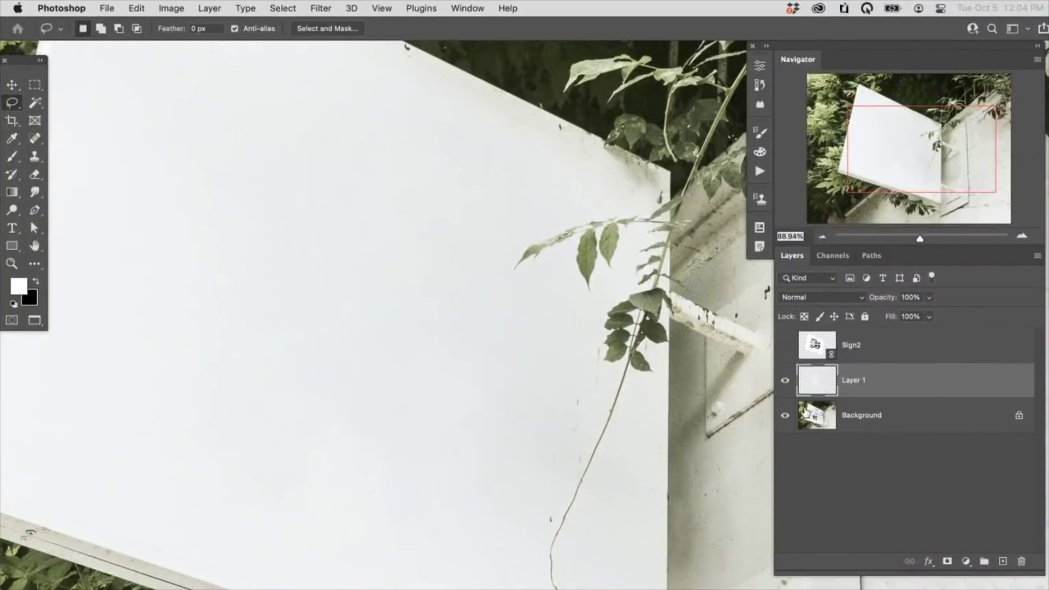
Compare the sign with and without the fill on Layer 1, and show the Sign2 lettering over the cleaned sign
click(784, 383)
click(784, 383)
click(785, 383)
click(784, 384)
click(786, 387)
click(784, 385)
click(785, 348)
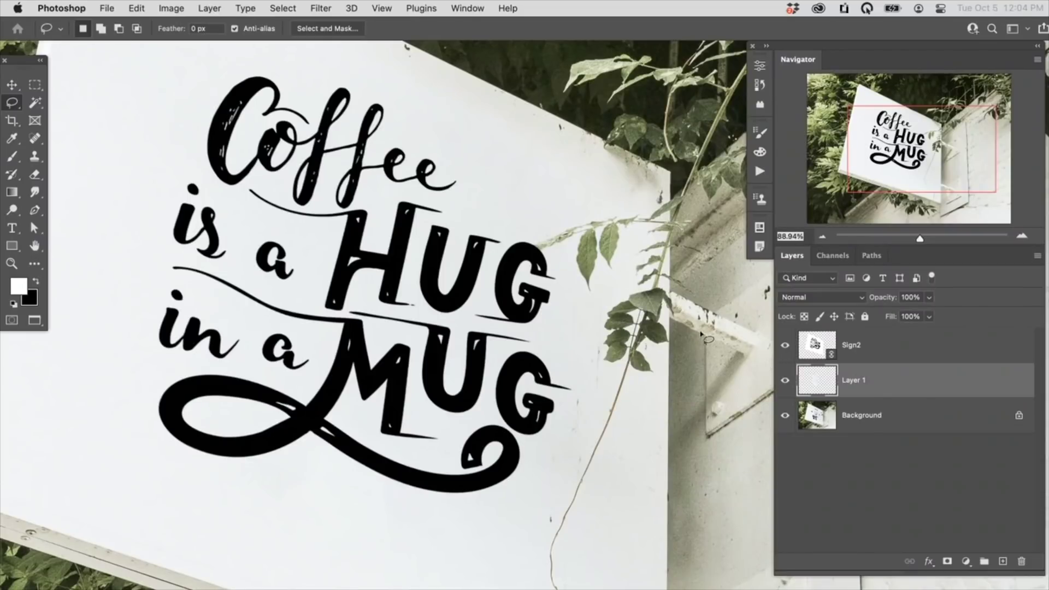
Show only the Background layer and select it, with the leaves beside the "HUG" lettering in close view
scroll(571, 255, up, 5)
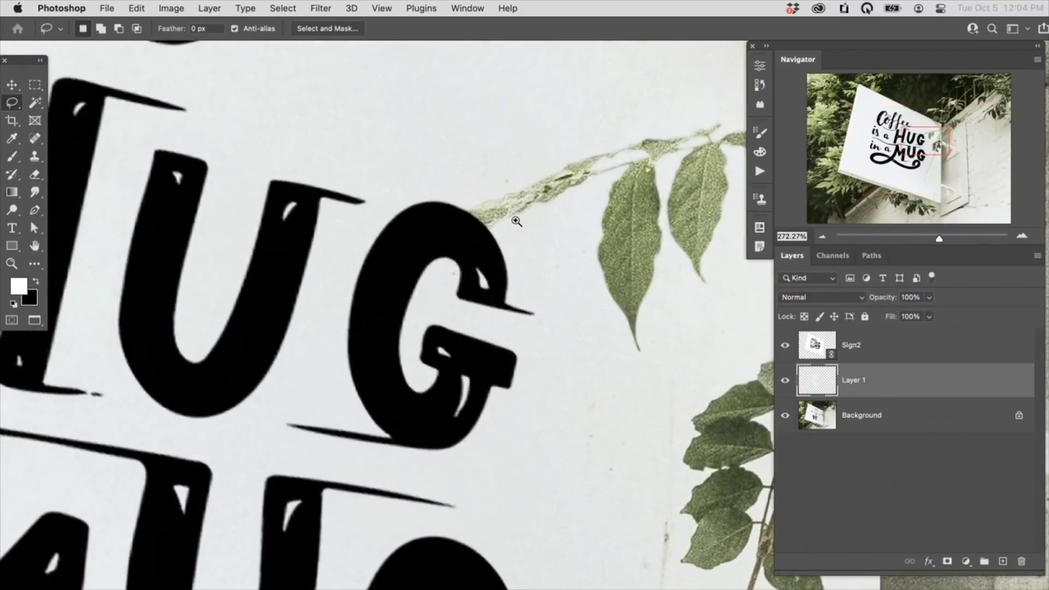
scroll(516, 221, up, 2)
scroll(560, 205, up, 3)
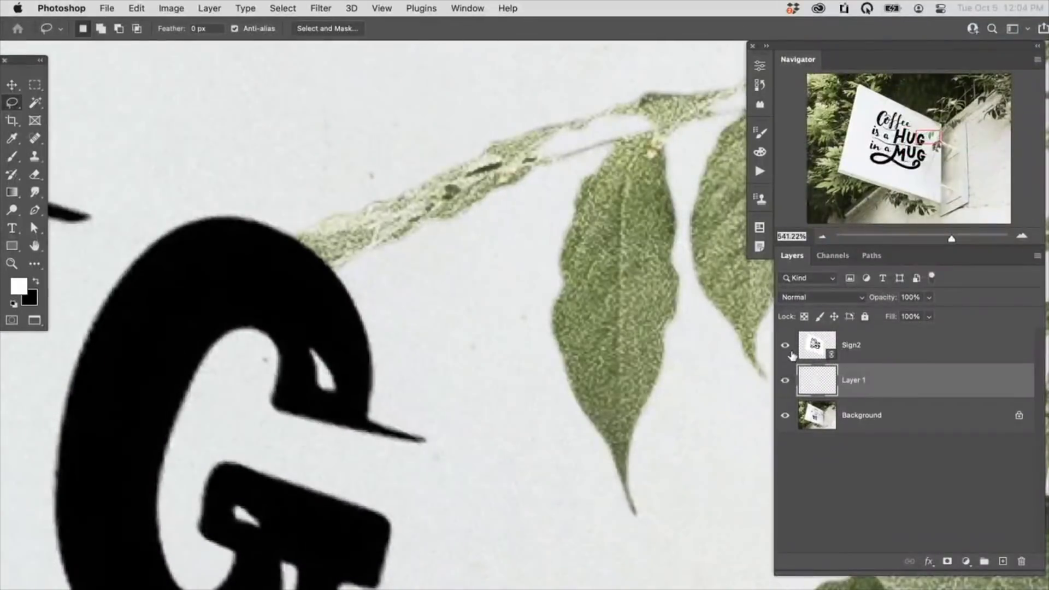
click(785, 381)
click(868, 411)
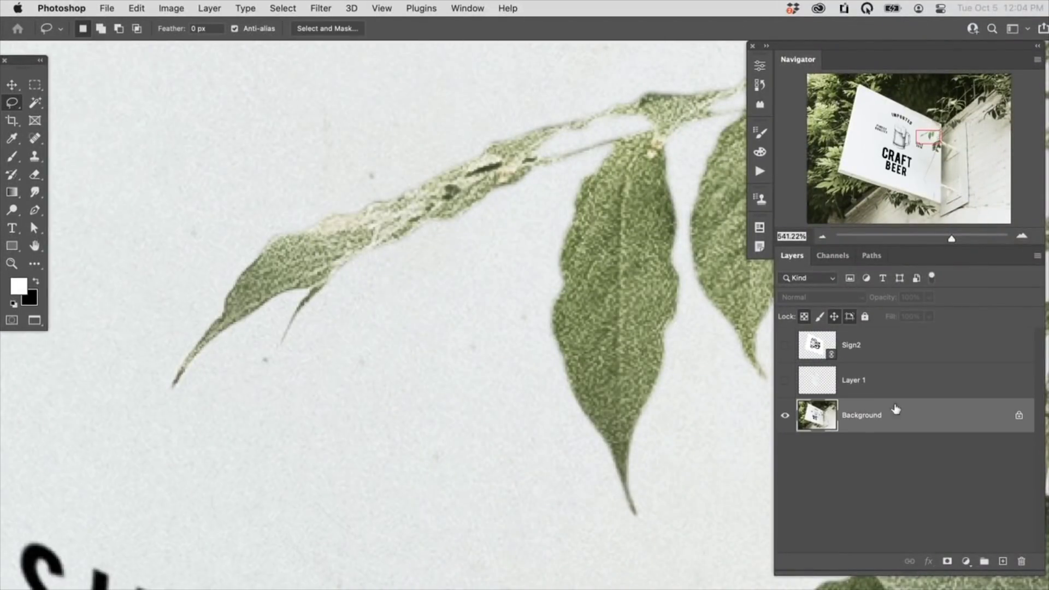
Select the green leaves on Background with Color Range, sampling the leaf color and setting Fuzziness to 73
click(281, 8)
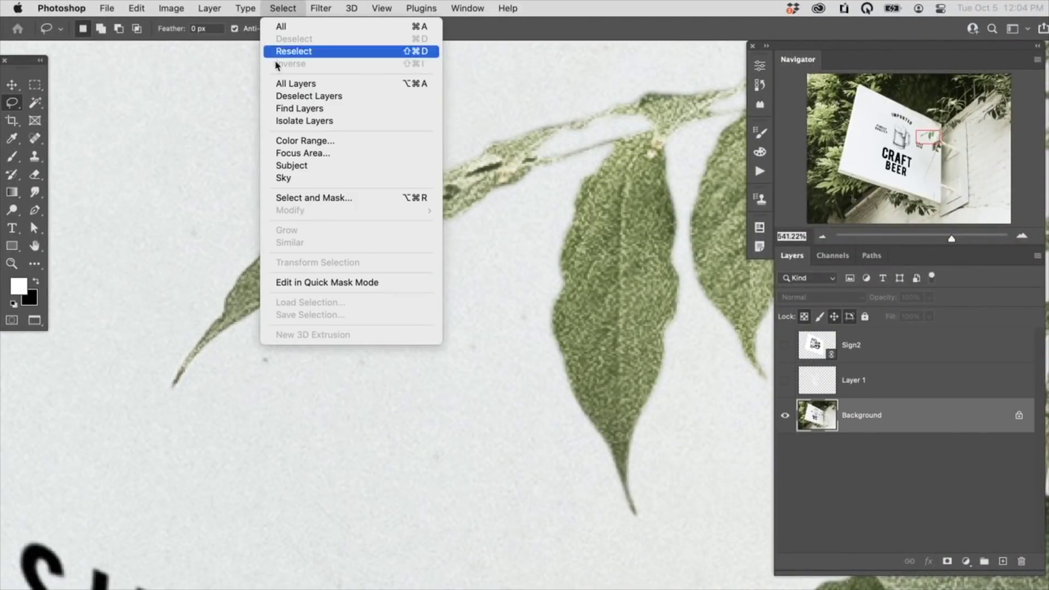
click(306, 139)
click(305, 261)
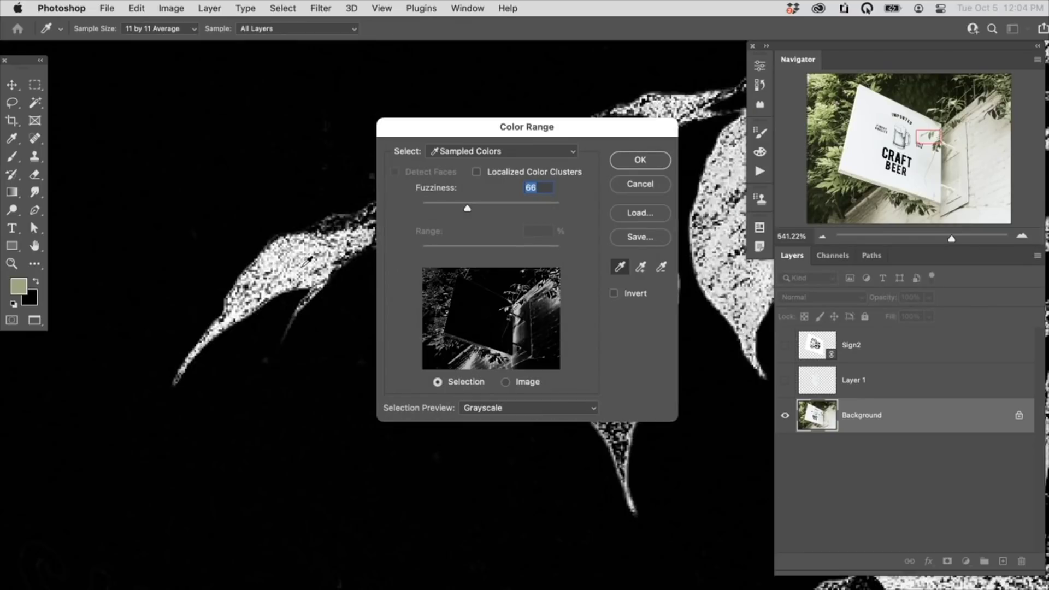
click(640, 267)
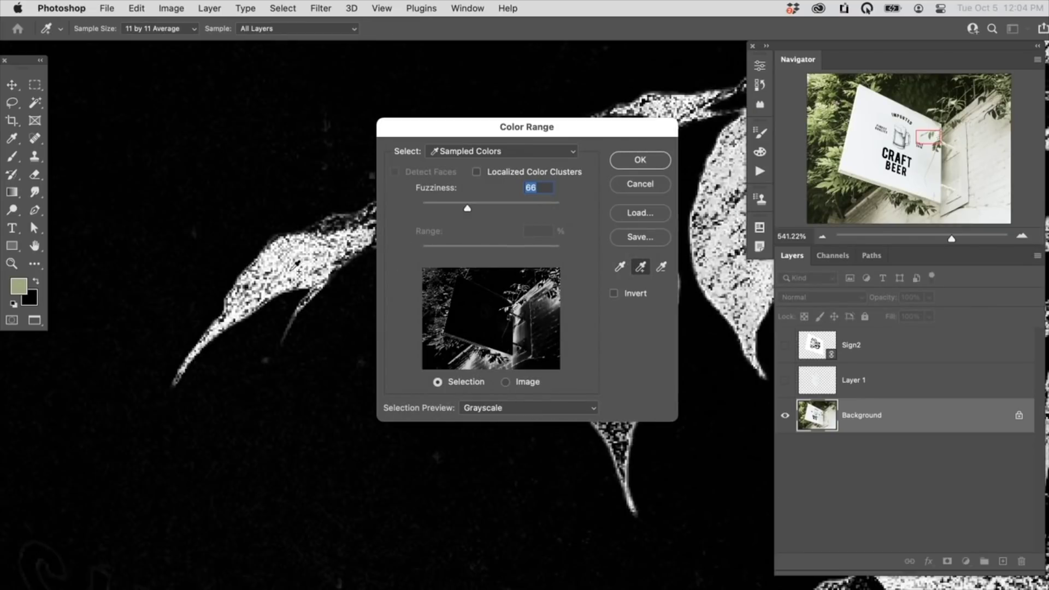
drag(482, 207, 471, 207)
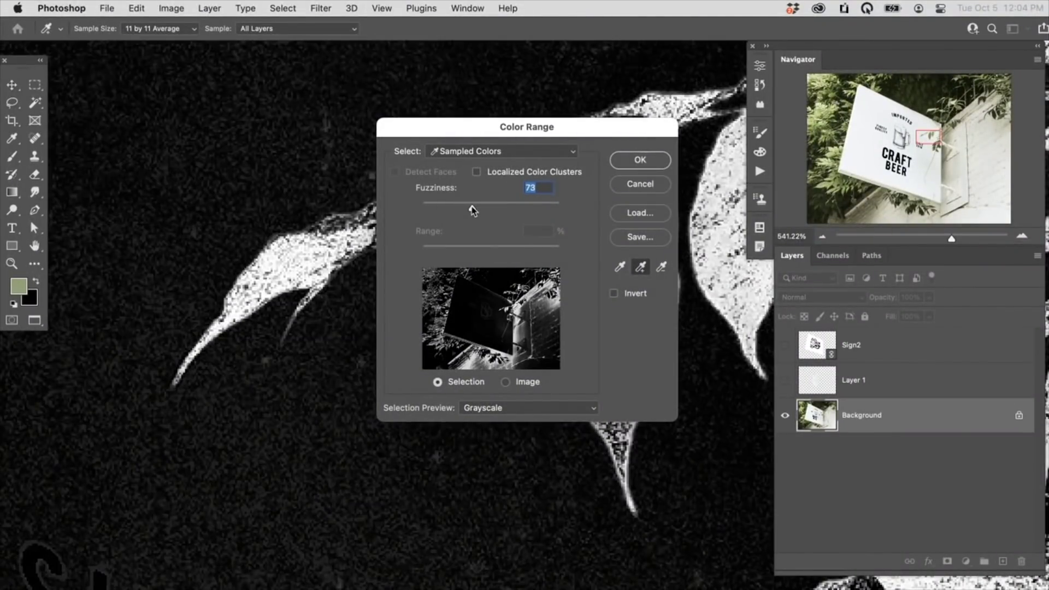
click(638, 160)
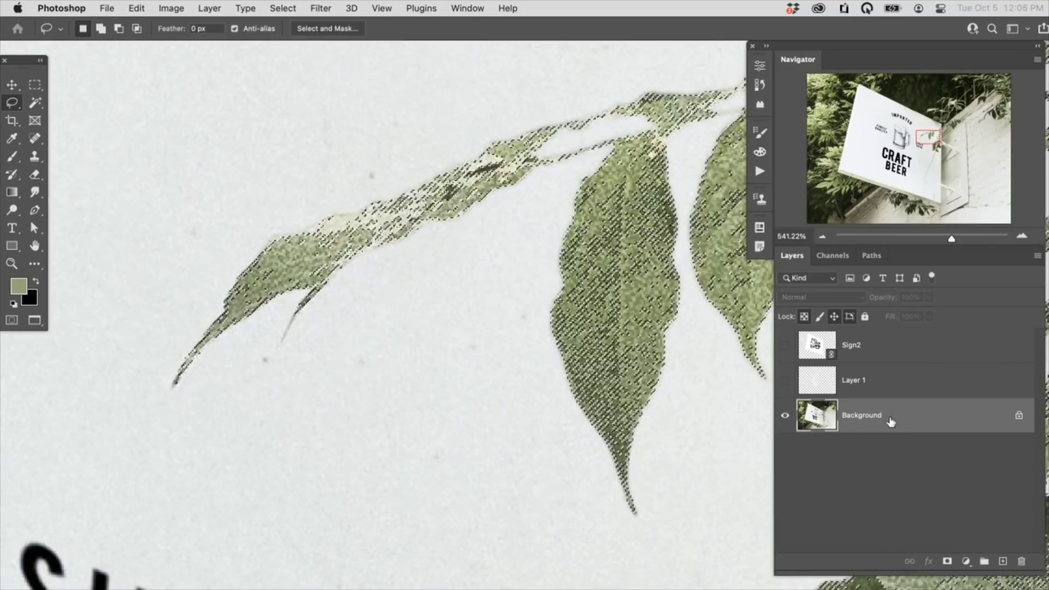
Copy the selected leaves to a new layer, try moving it and undo that, and place the layer above Sign2
key(super+j)
key(v)
mouse_move(535, 370)
mouse_down()
mouse_move(475, 414)
mouse_move(444, 524)
mouse_move(525, 477)
mouse_up()
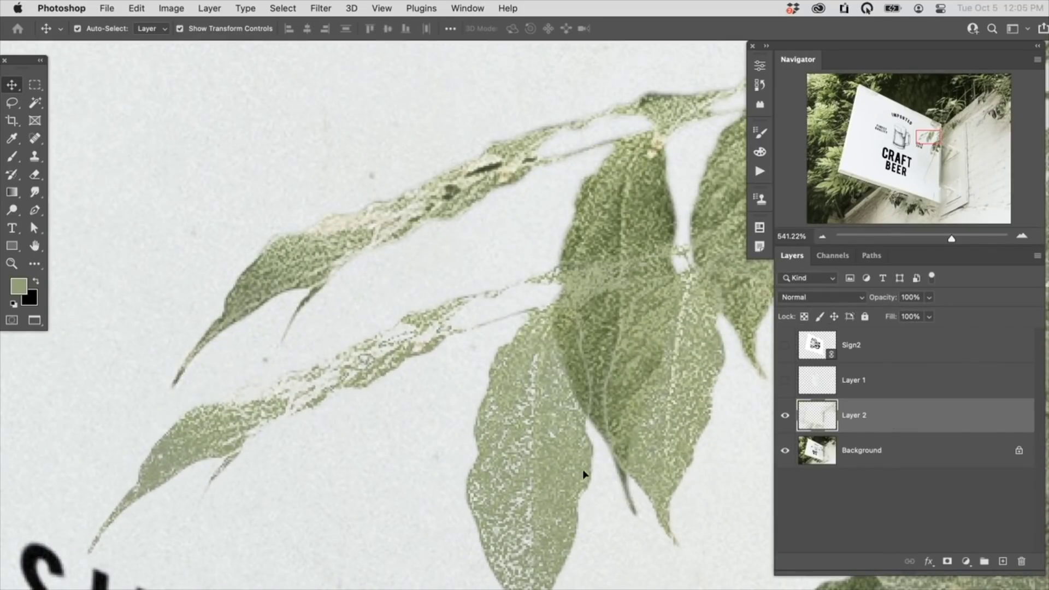
key(super+z)
key(super+bracketright)
key(super+bracketright)
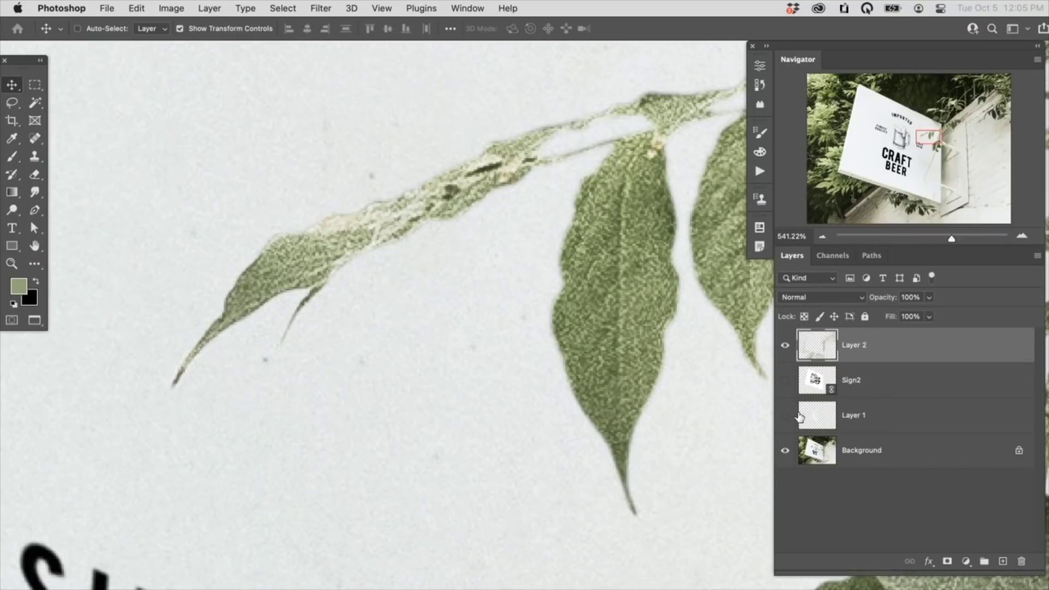
Show the Sign2 layer and examine closely where the leaf crosses the G of "HUG"
click(786, 383)
key(h)
drag(563, 416, 476, 426)
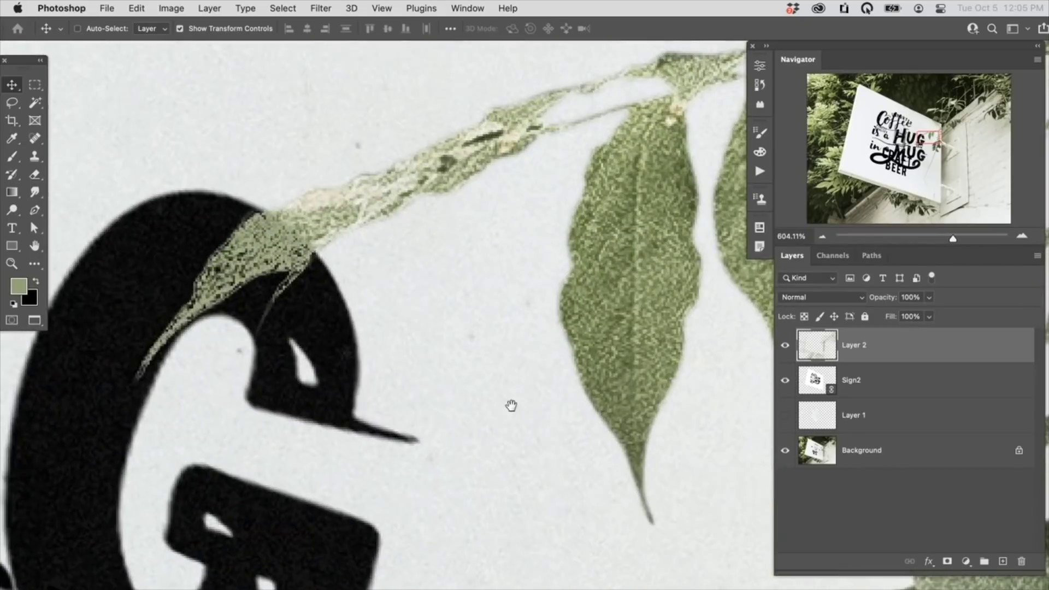
scroll(511, 405, up, 5)
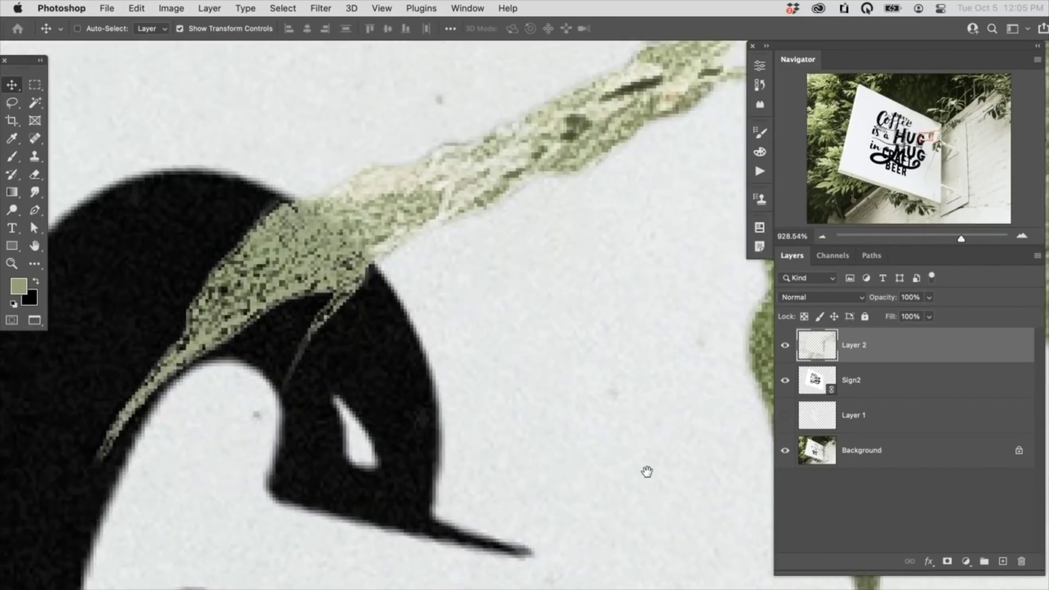
drag(646, 471, 685, 490)
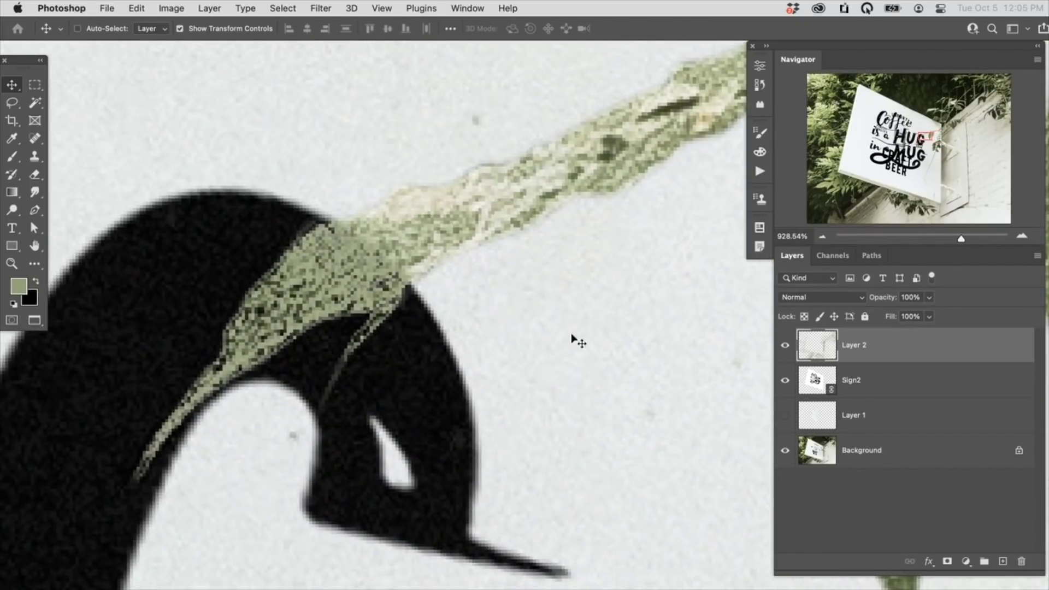
Lasso the leaf tip crossing the G on Background, copy it to a new layer, and place that layer directly above Sign2
click(871, 453)
key(l)
mouse_move(385, 208)
mouse_down()
mouse_move(286, 246)
mouse_move(255, 289)
mouse_up()
mouse_move(214, 373)
mouse_down()
mouse_move(146, 457)
mouse_move(232, 376)
mouse_move(392, 297)
mouse_move(429, 266)
mouse_move(460, 224)
mouse_up()
mouse_move(335, 328)
mouse_down()
mouse_move(295, 339)
mouse_move(355, 317)
mouse_move(306, 328)
mouse_up()
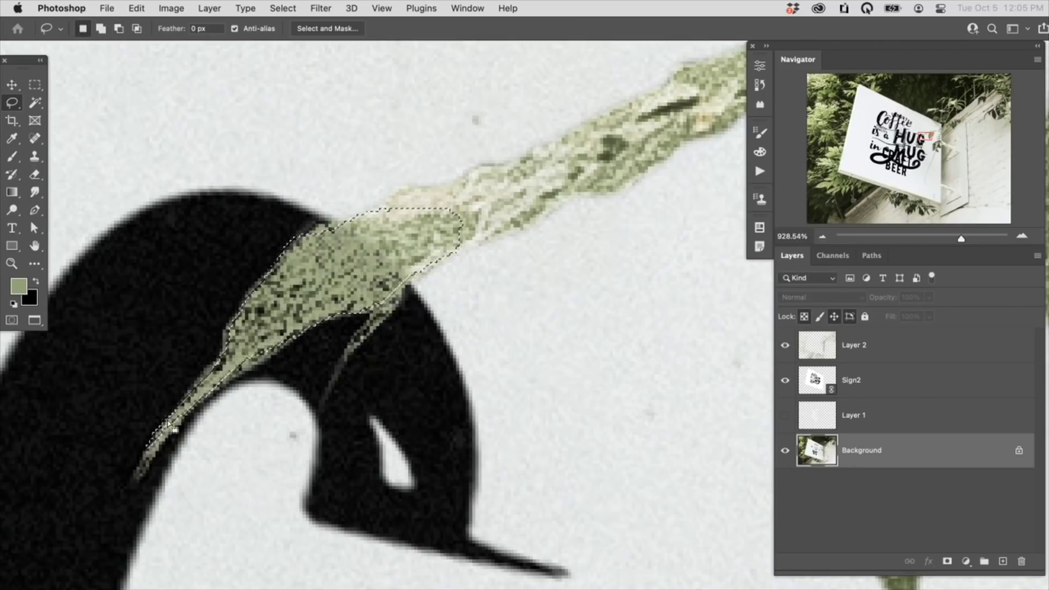
key(super+j)
key(super+bracketright)
key(super+bracketright)
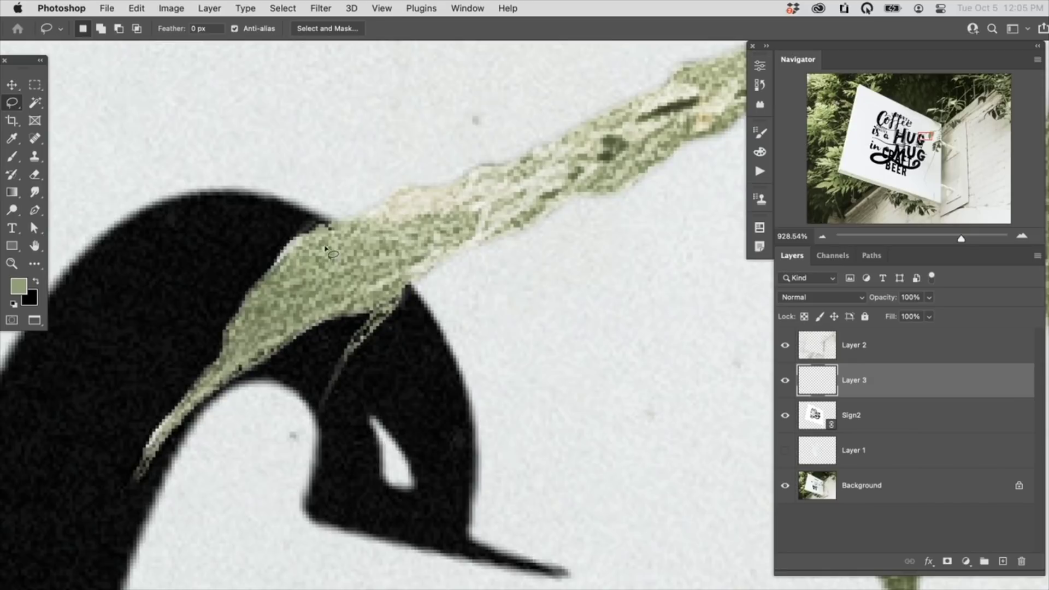
Add a layer mask to Layer 3 and paint black with a size 4 brush over the pale fringes along the leaf's edge
key(super+alt+m)
key(b)
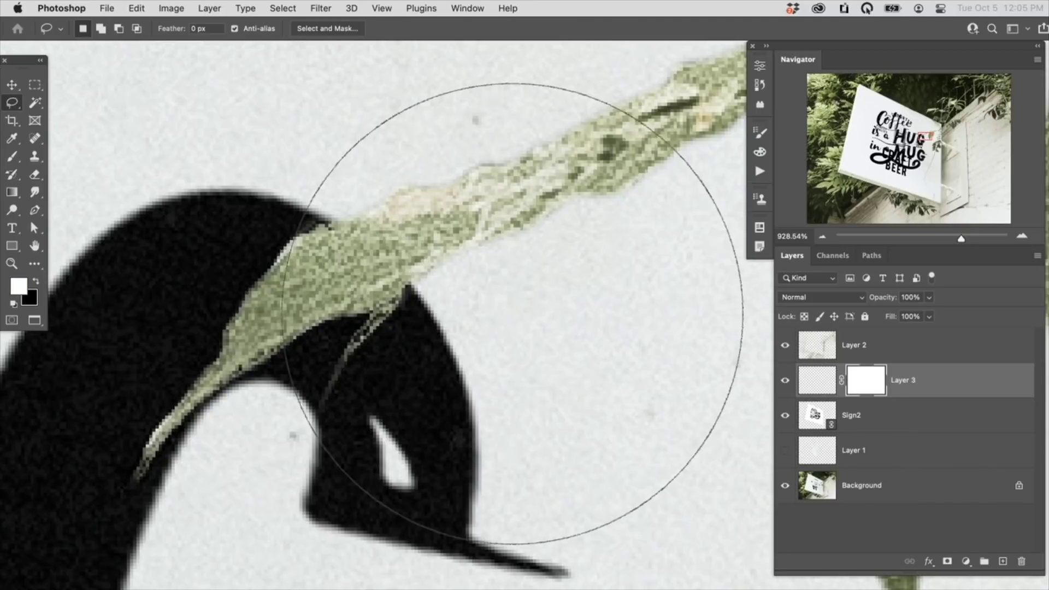
key(bracketright)
key(bracketright)
key(bracketright)
key(bracketright)
drag(416, 355, 2, 372)
drag(432, 334, 288, 321)
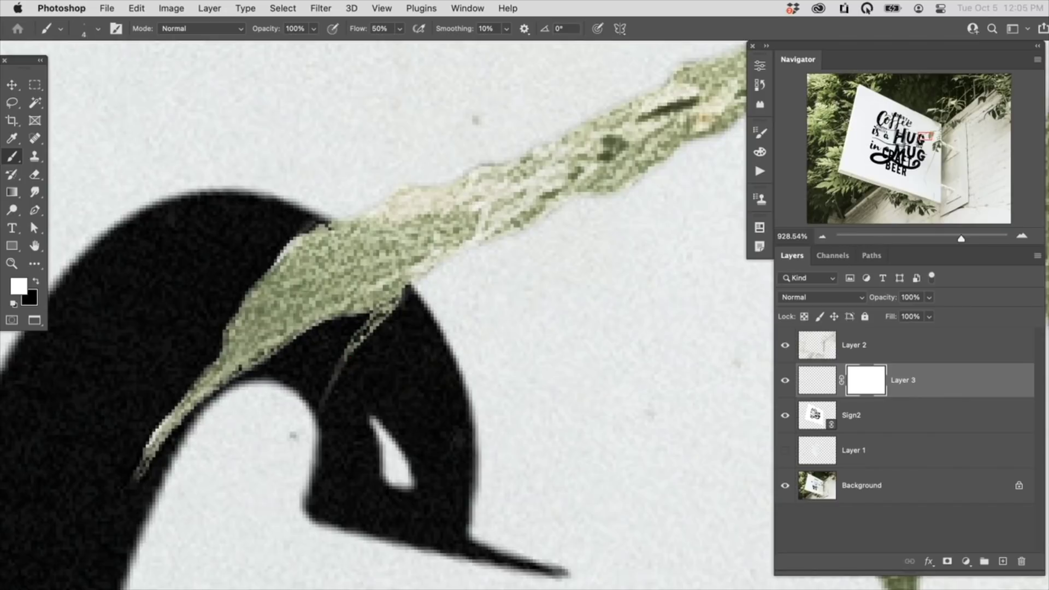
key(x)
mouse_move(271, 260)
mouse_down()
mouse_move(311, 224)
mouse_move(262, 259)
mouse_up()
mouse_move(156, 429)
mouse_down()
mouse_move(141, 449)
mouse_move(185, 389)
mouse_up()
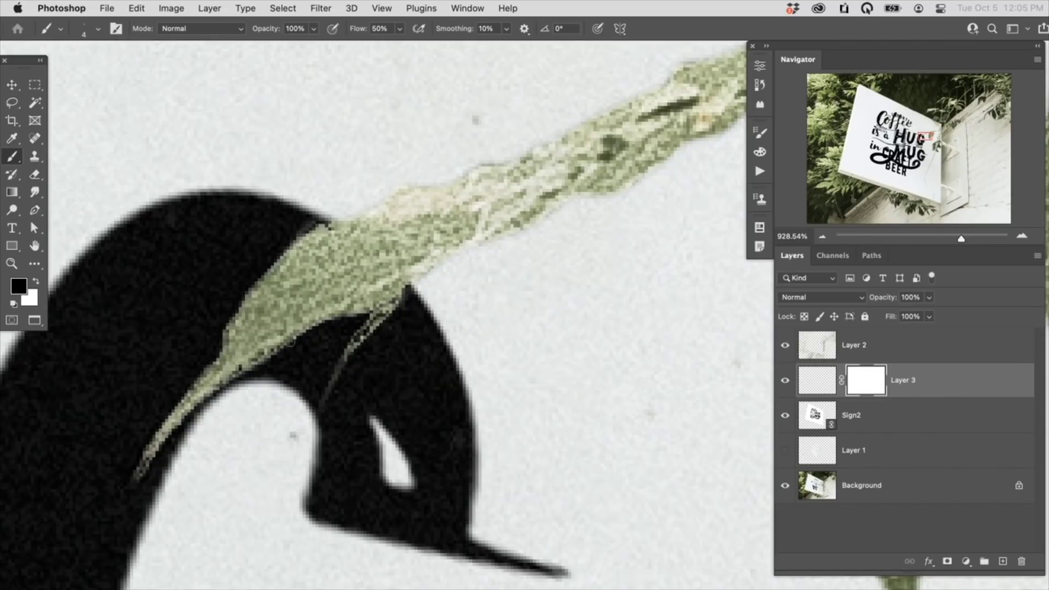
Show Layer 1, add a mask to Layer 2, and paint black with a size 139 brush over the faint beer-artwork traces around the H
scroll(406, 349, down, 15)
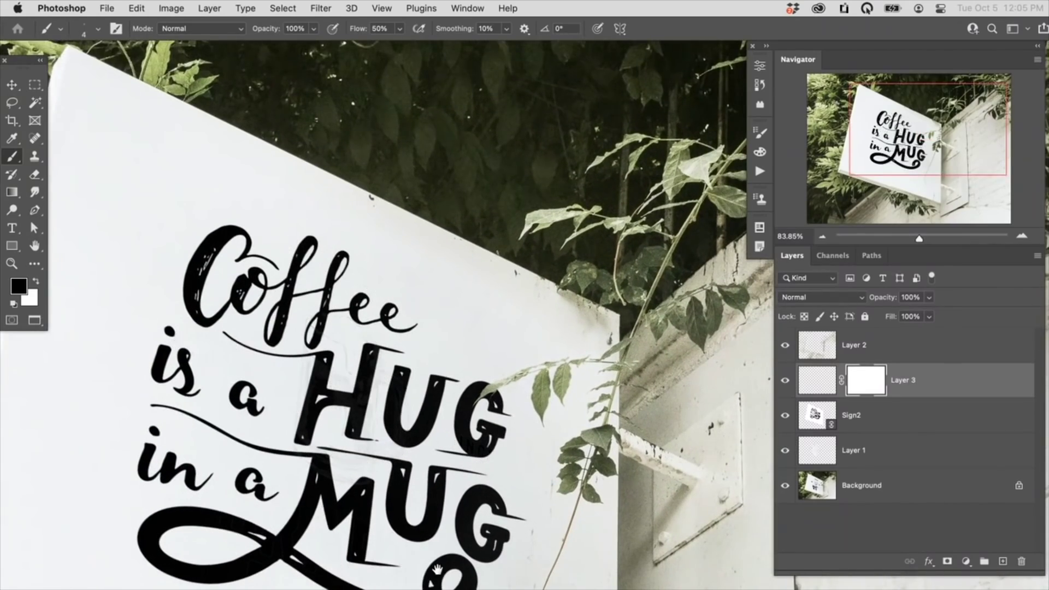
drag(423, 513, 524, 450)
scroll(524, 450, down, 2)
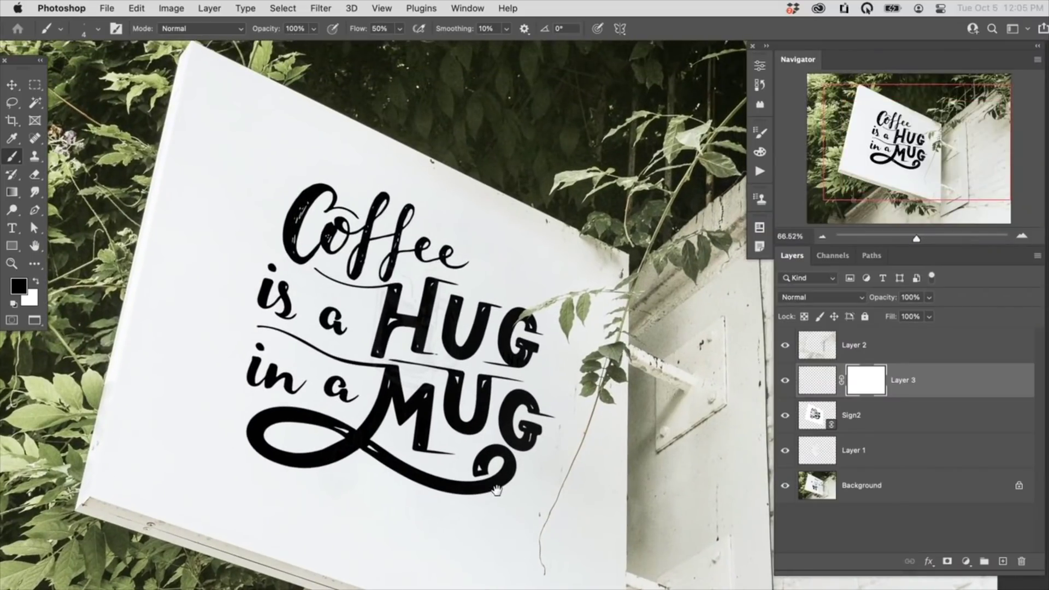
click(820, 350)
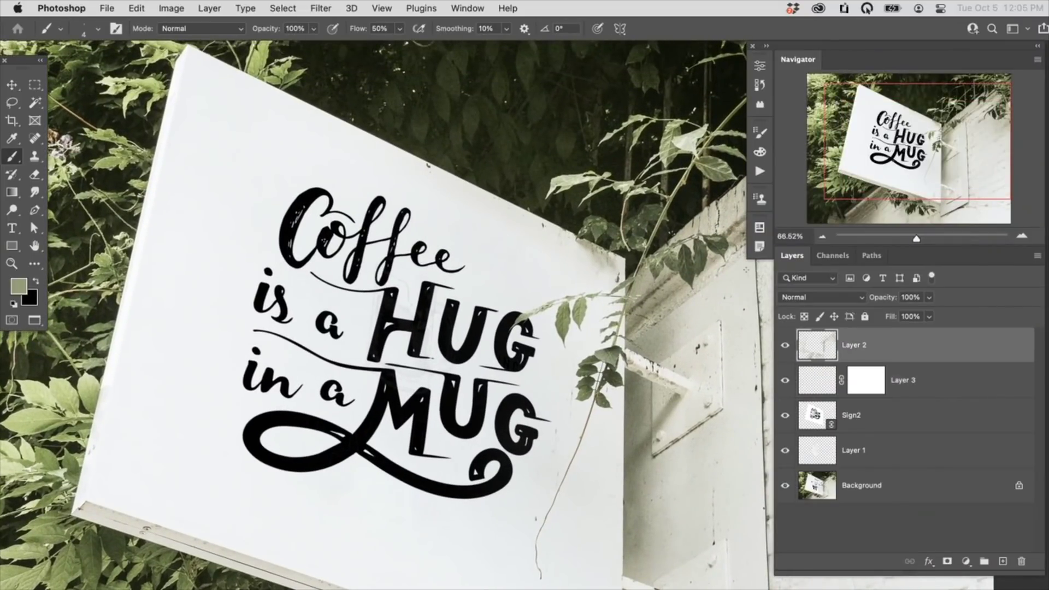
key(super+m)
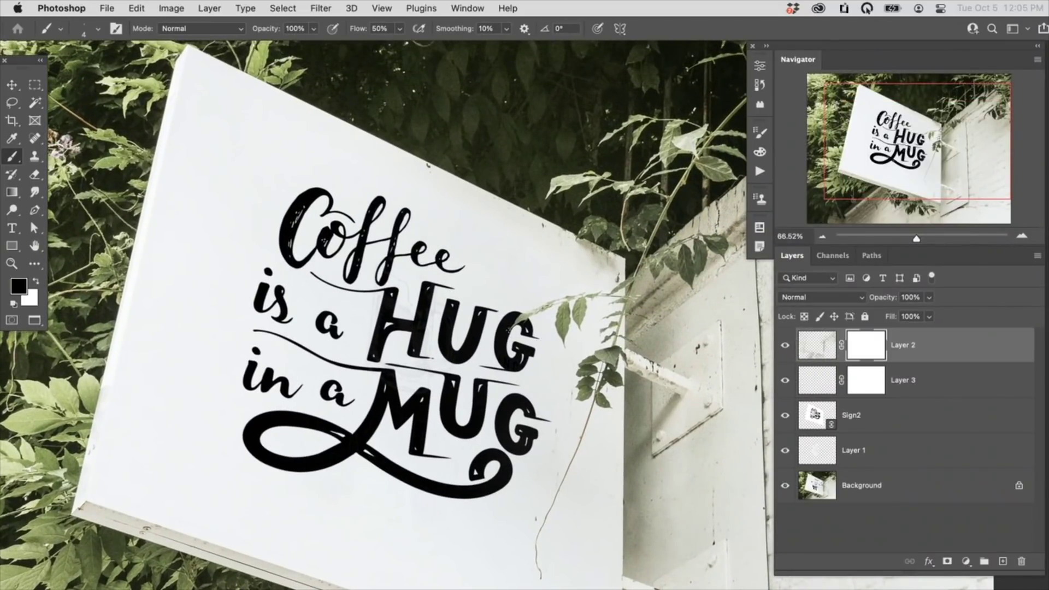
drag(390, 310, 404, 311)
click(346, 362)
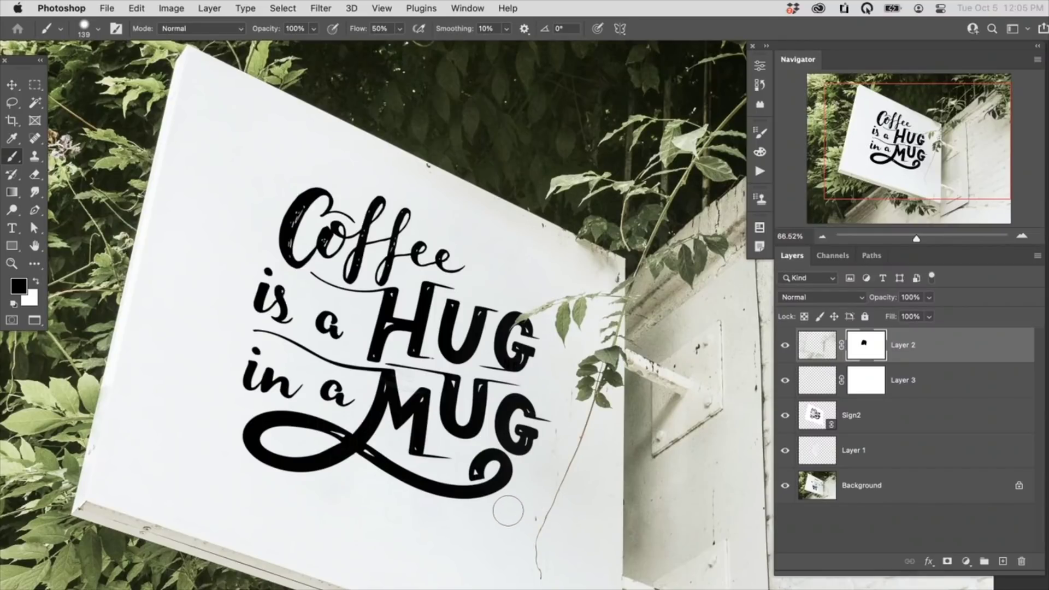
Bring the floating Sign2.psd document to the front, unlink Layer 1's artwork from its mask, and target the artwork
key(shift+f)
key(super+minus)
key(super+minus)
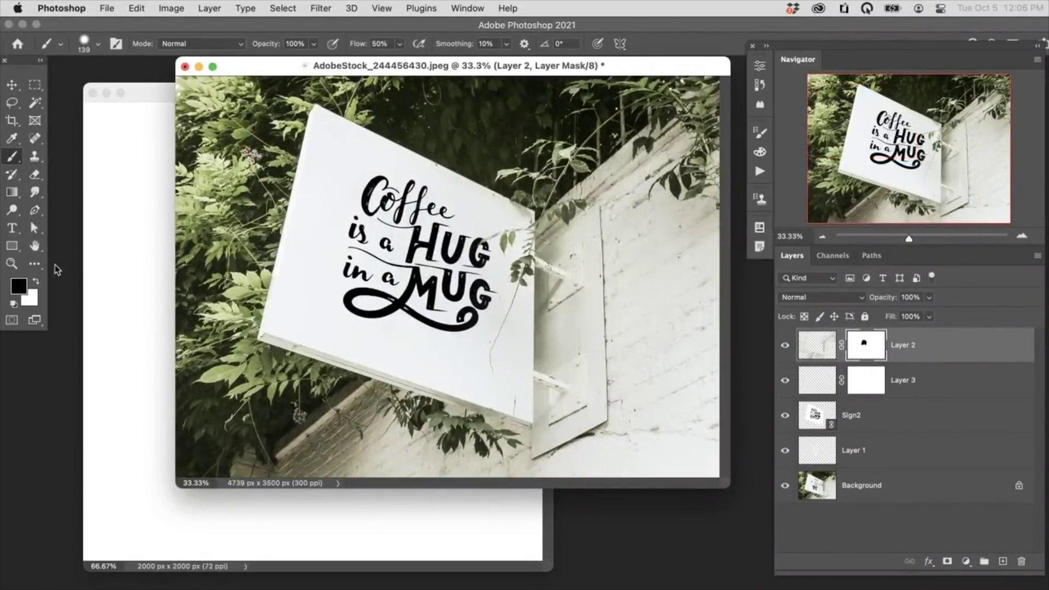
click(117, 99)
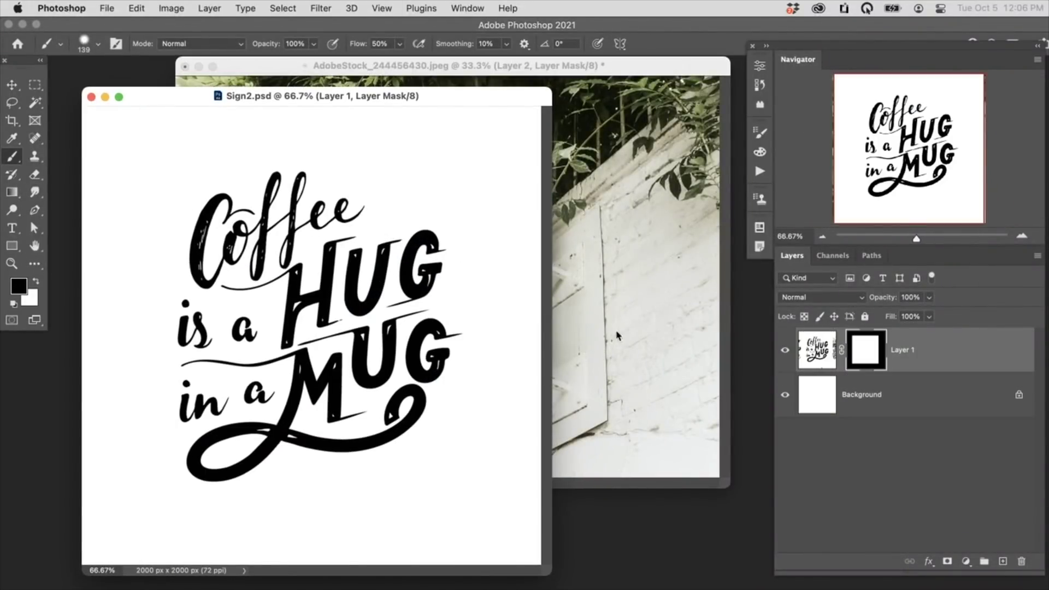
click(819, 354)
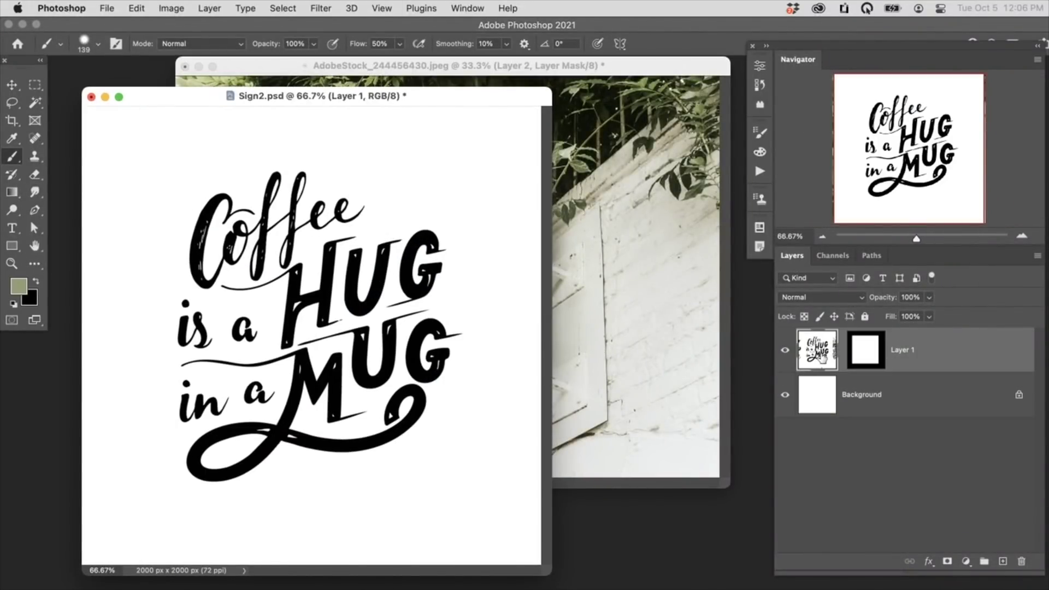
click(863, 352)
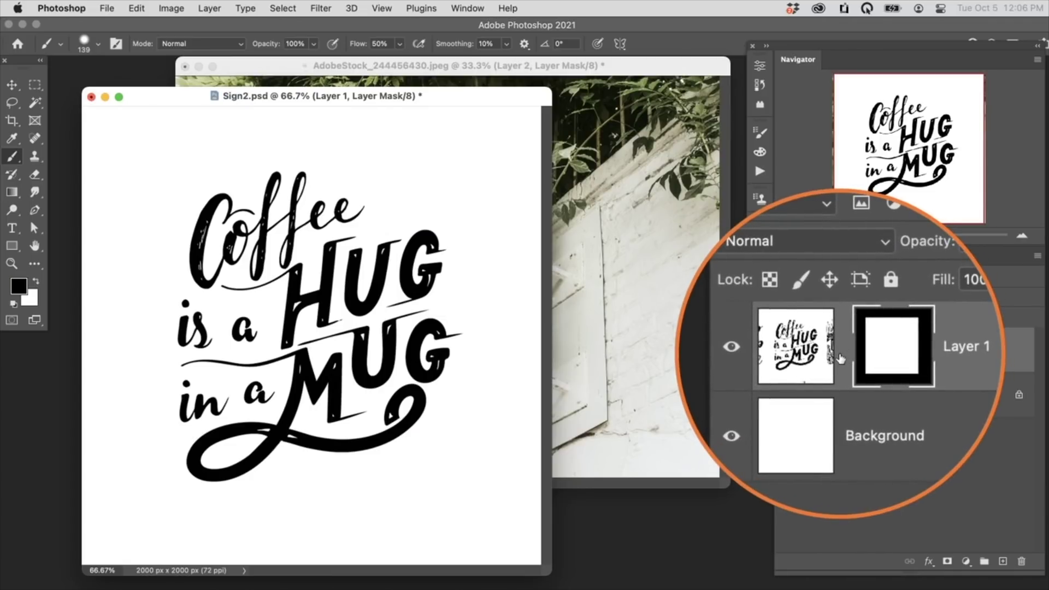
click(817, 352)
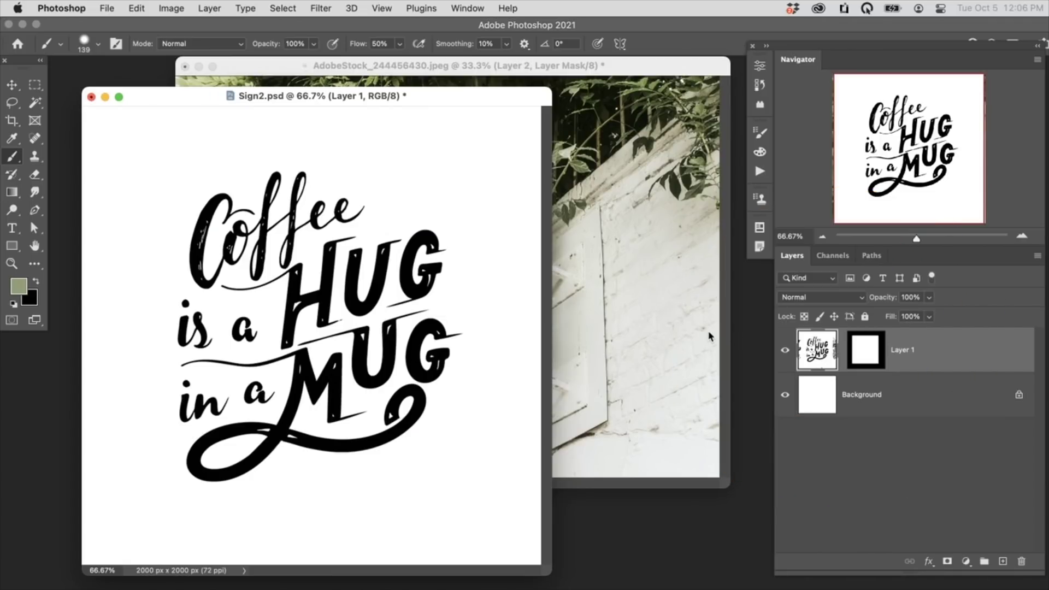
Bring the "Wake up with a cup of Coffee" lettering into the mask opening, scale it to 89%, and center it
key(v)
mouse_move(85, 342)
mouse_down()
mouse_move(284, 376)
mouse_move(489, 368)
mouse_move(480, 369)
mouse_up()
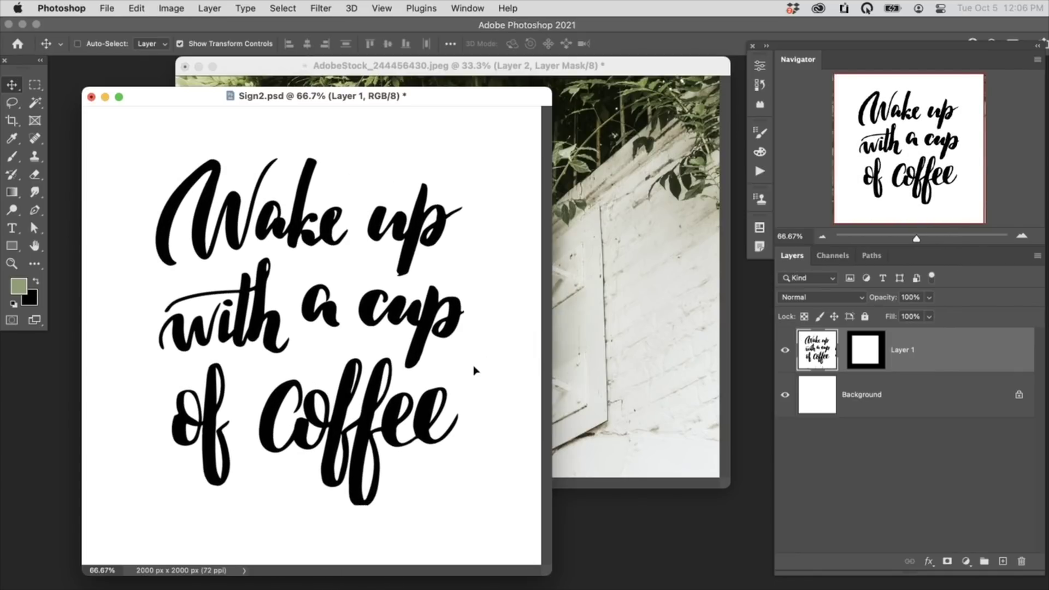
key(super+t)
drag(315, 48, 308, 48)
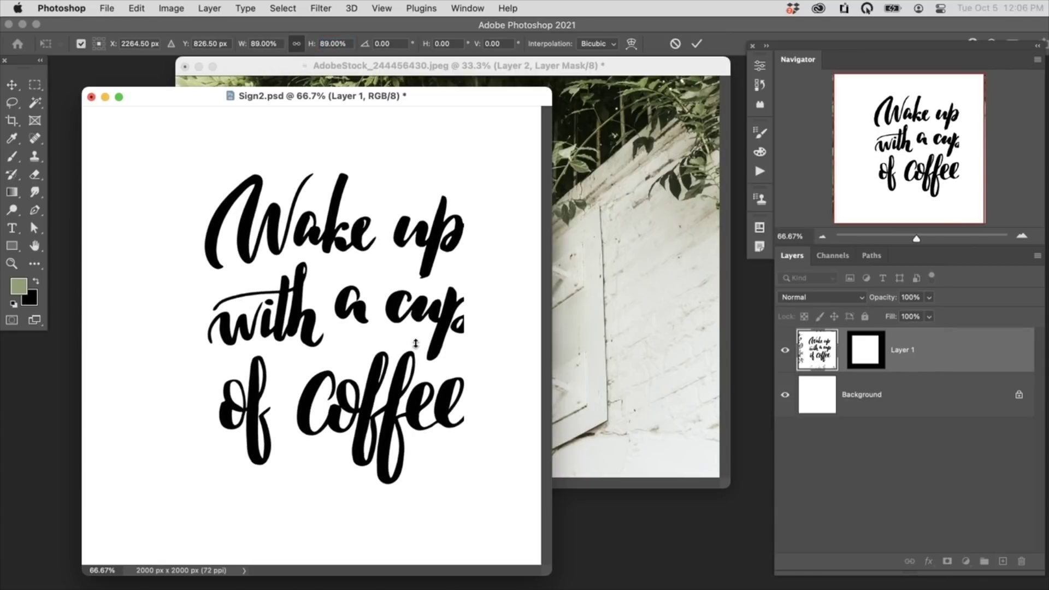
key(Return)
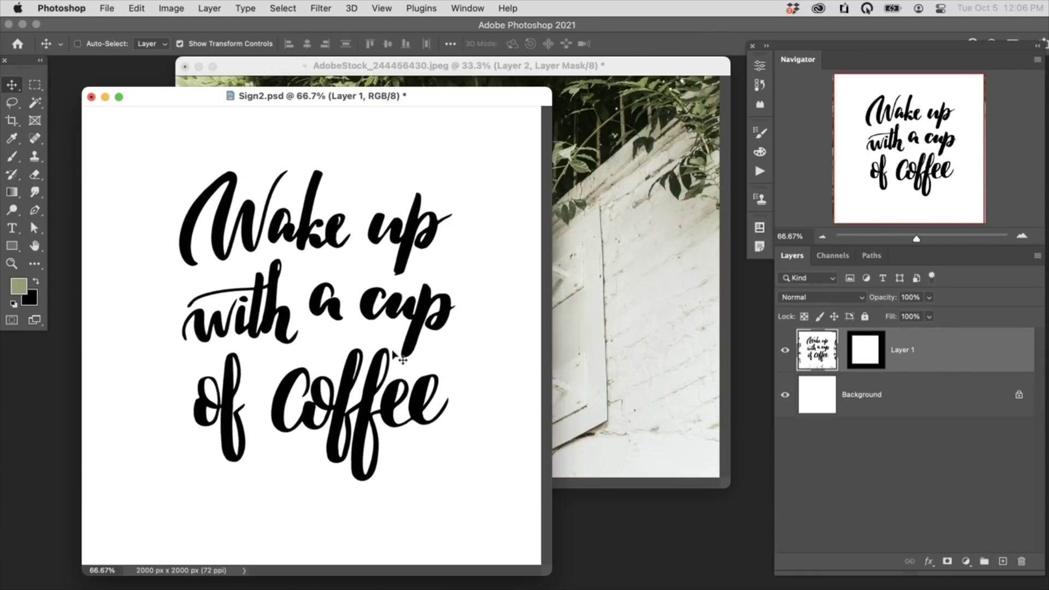
drag(386, 358, 392, 368)
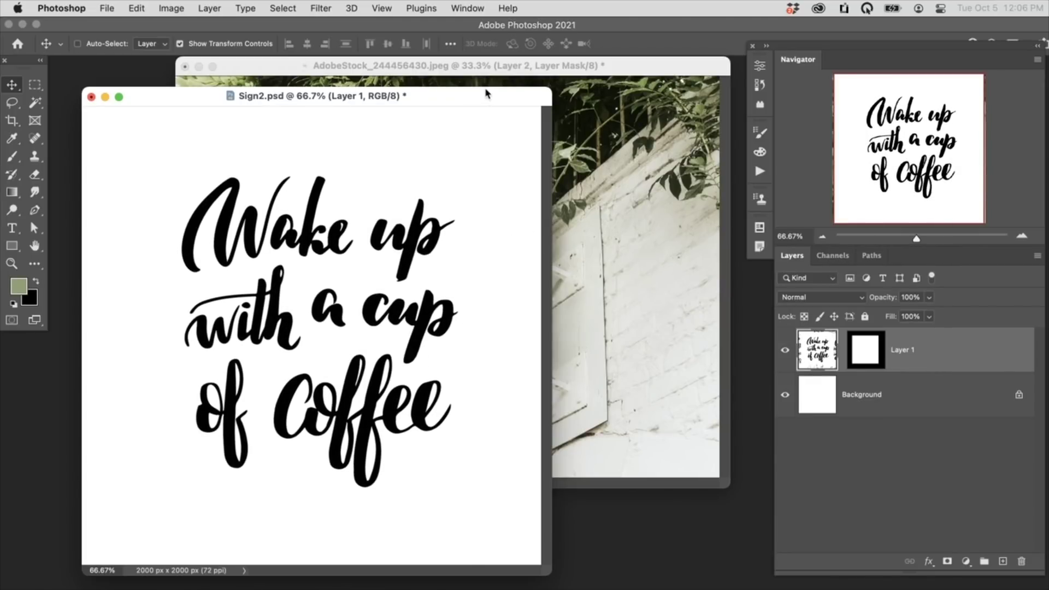
Arrange the Sign2.psd and sign photo windows so both designs are visible, with Sign2.psd at 33.33% zoom
drag(482, 94, 470, 97)
key(super+minus)
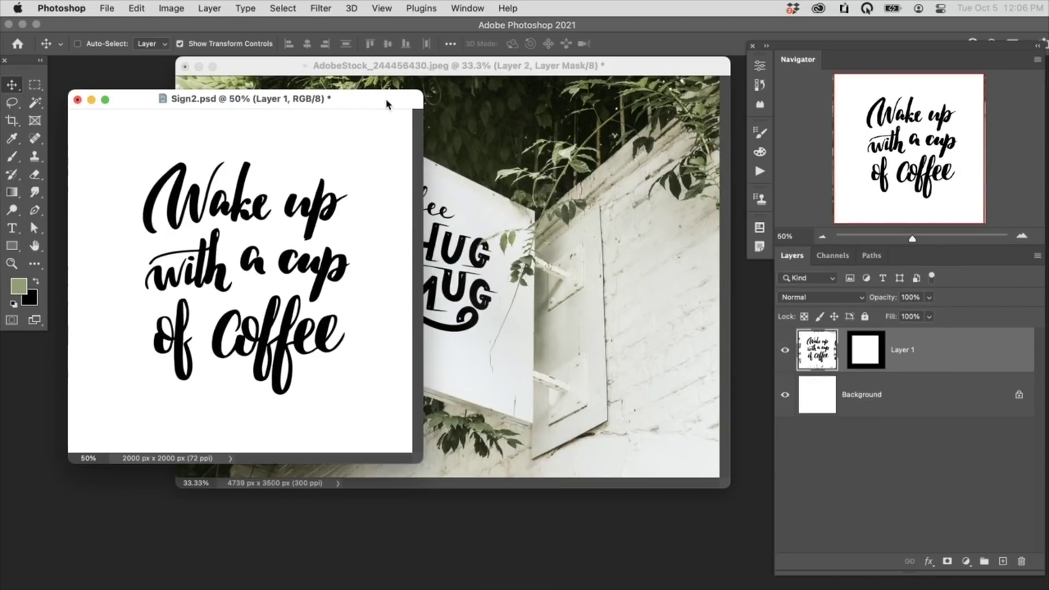
drag(506, 66, 536, 169)
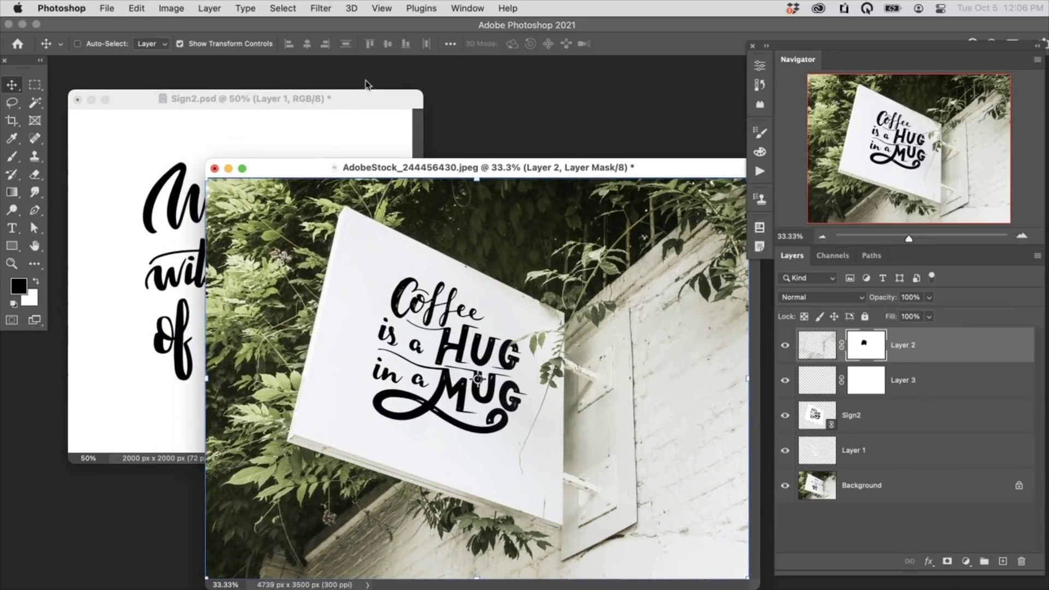
drag(387, 100, 386, 102)
key(super+minus)
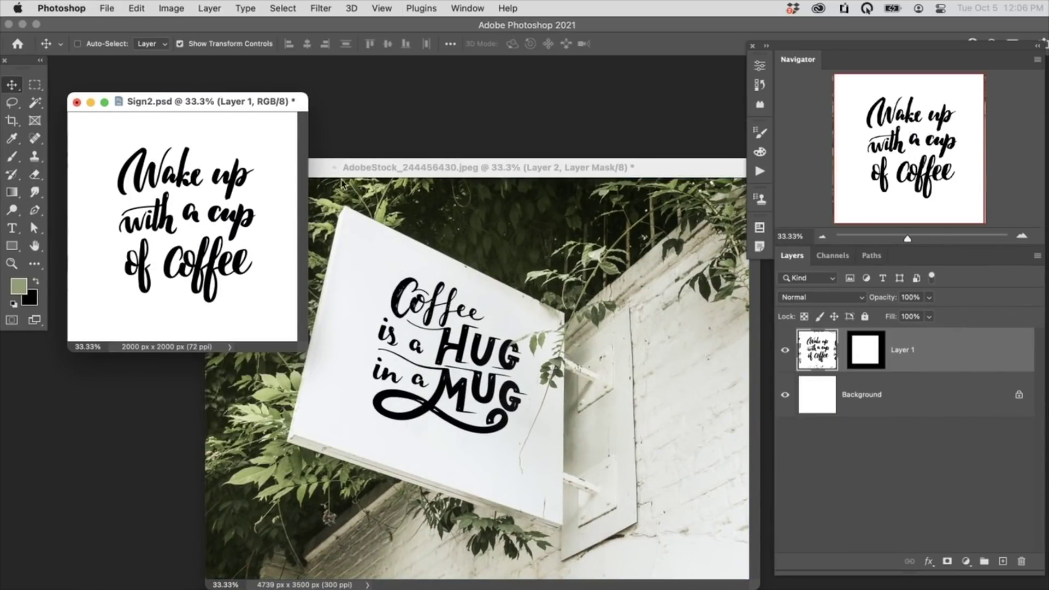
Move the Sign2.psd window slightly up and save the document to update the linked lettering on the sign
drag(279, 102, 279, 85)
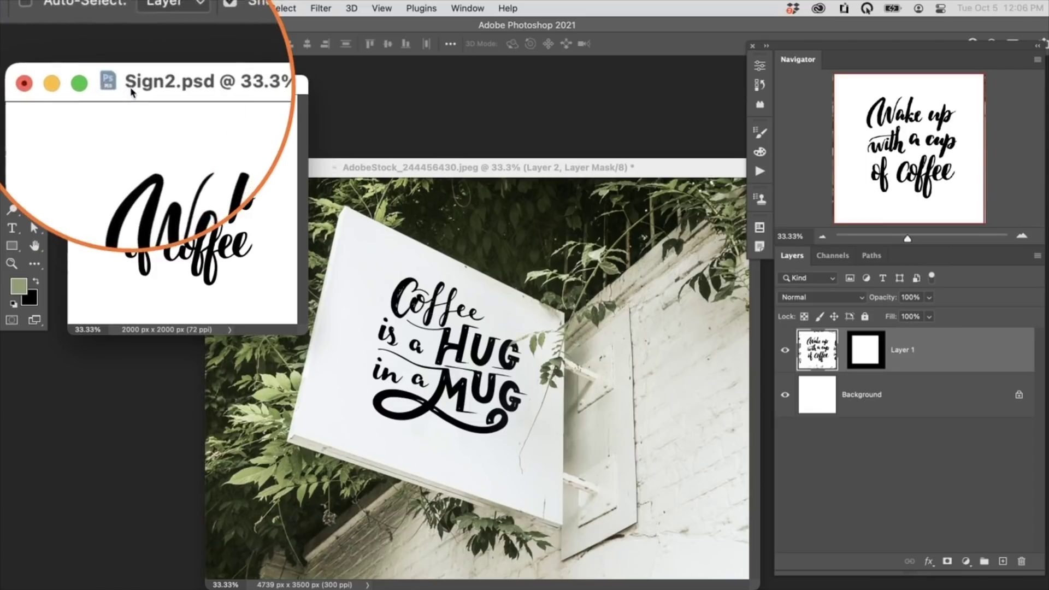
key(super+s)
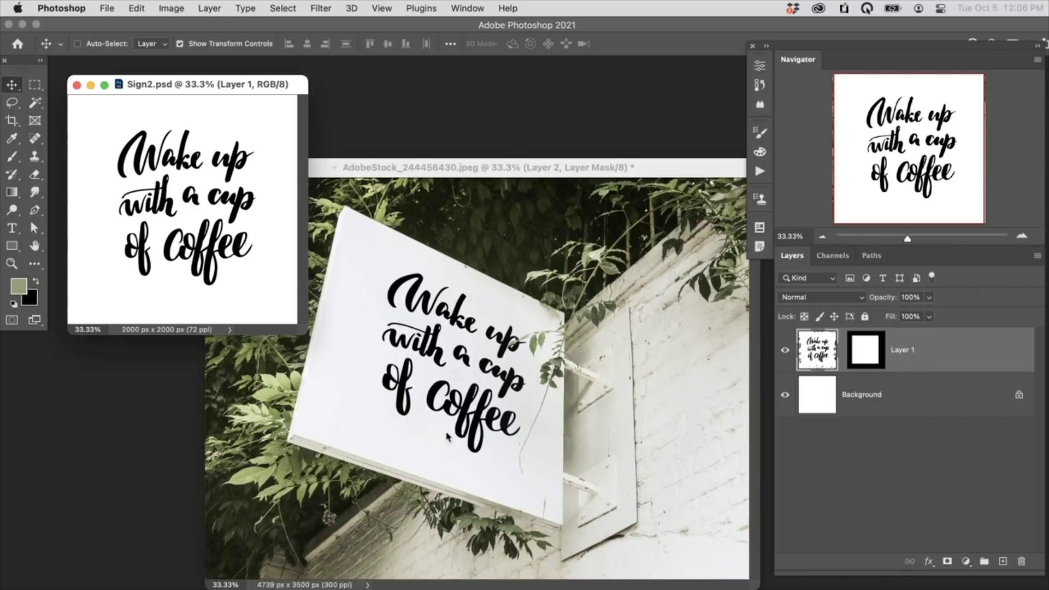
Bring the "lets get lost in a world" lettering into the mask opening, scale it to 90%, center it, and save Sign2.psd
drag(180, 215, 230, 210)
key(super+t)
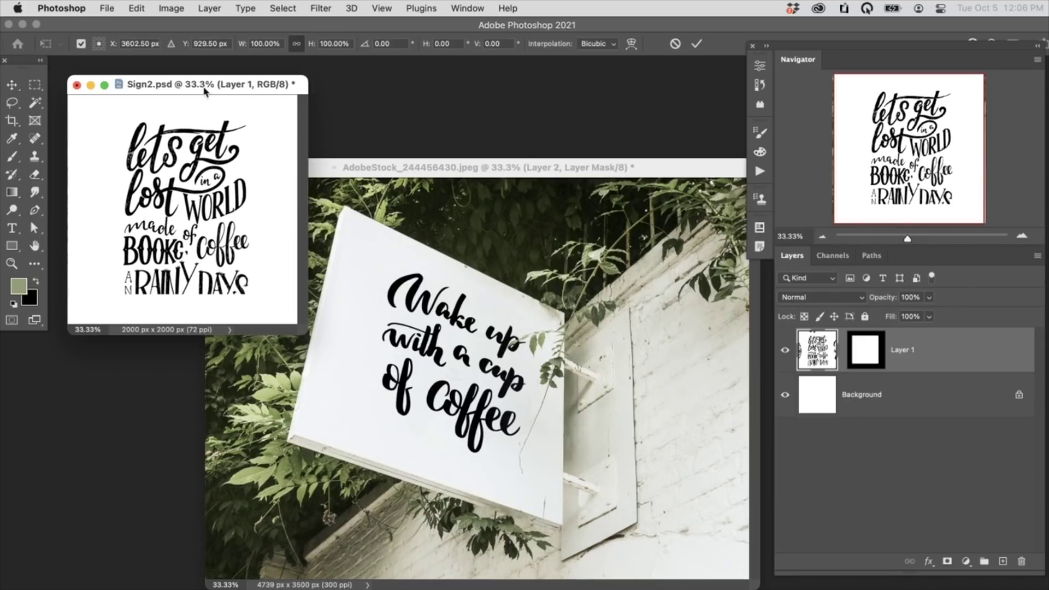
drag(309, 49, 300, 48)
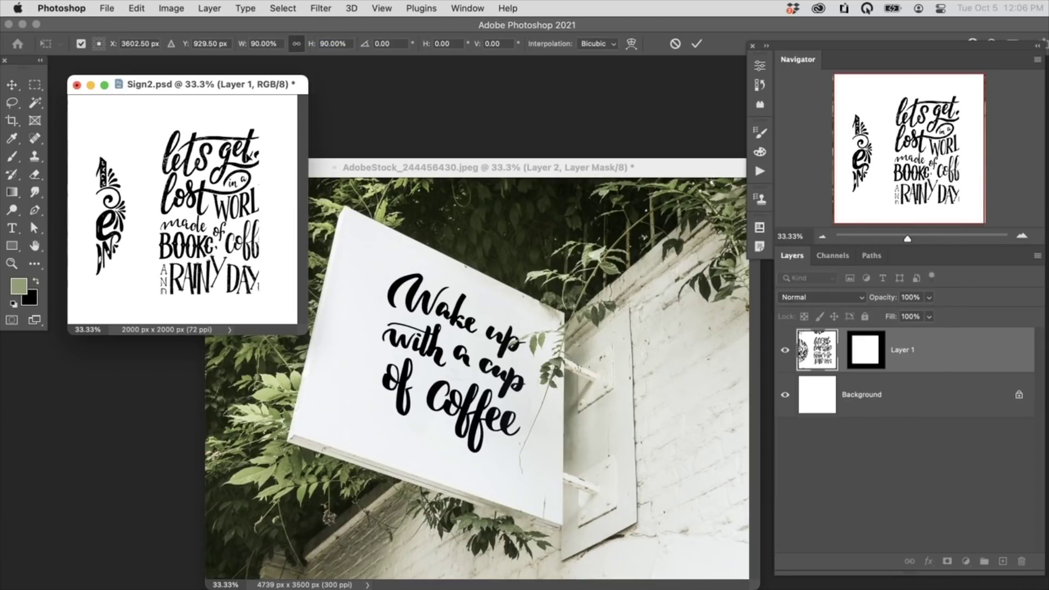
key(Return)
drag(221, 223, 186, 220)
key(super+s)
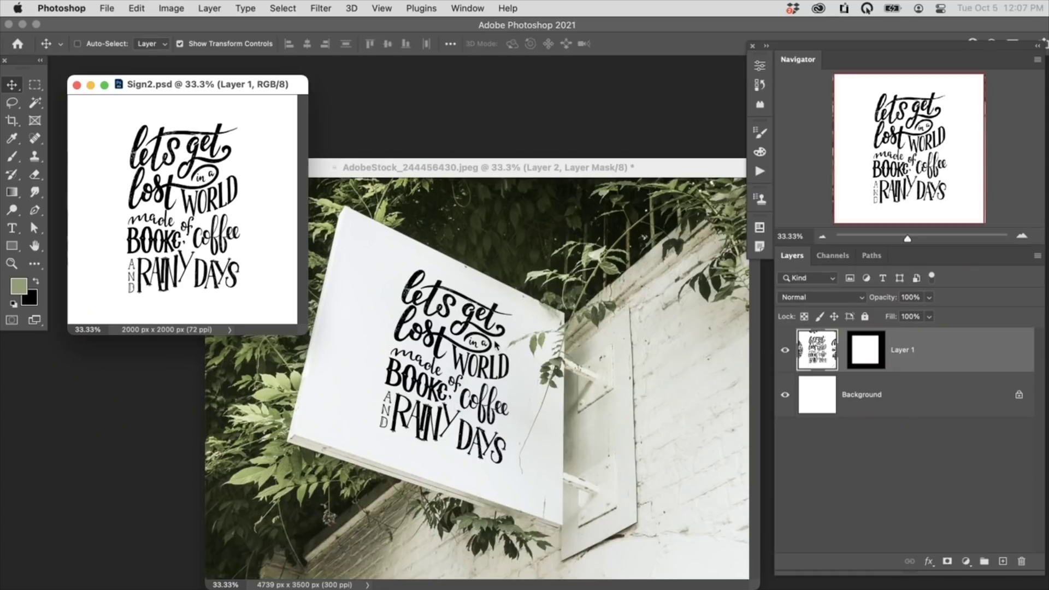
Save the sign photo as AdobeStock_244456430_3.psd in the 02 Sign Mockup project's PSD folder and close the sign documents
click(534, 190)
key(super+shift+s)
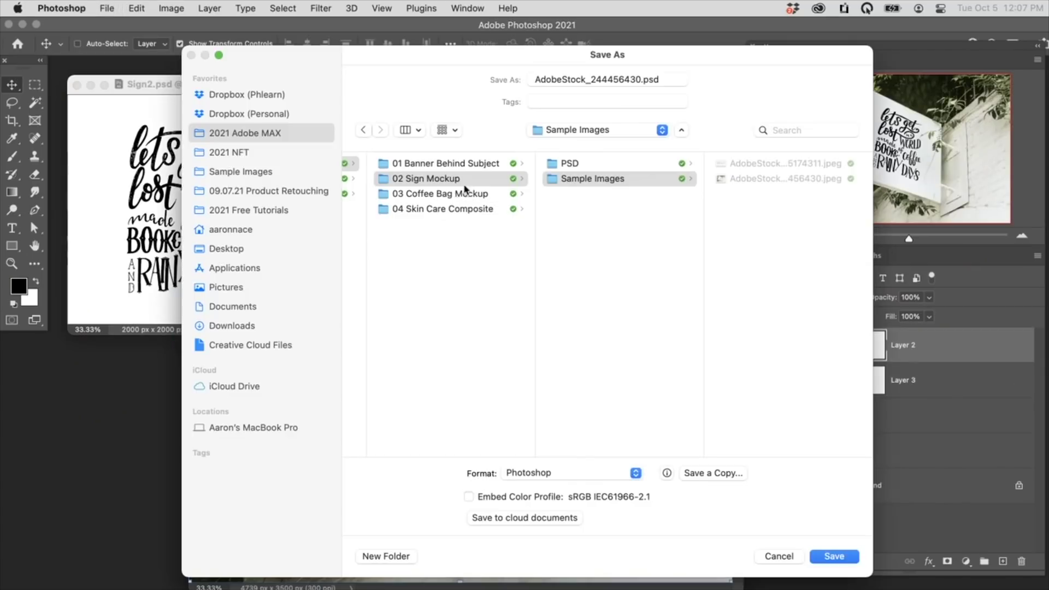
click(587, 162)
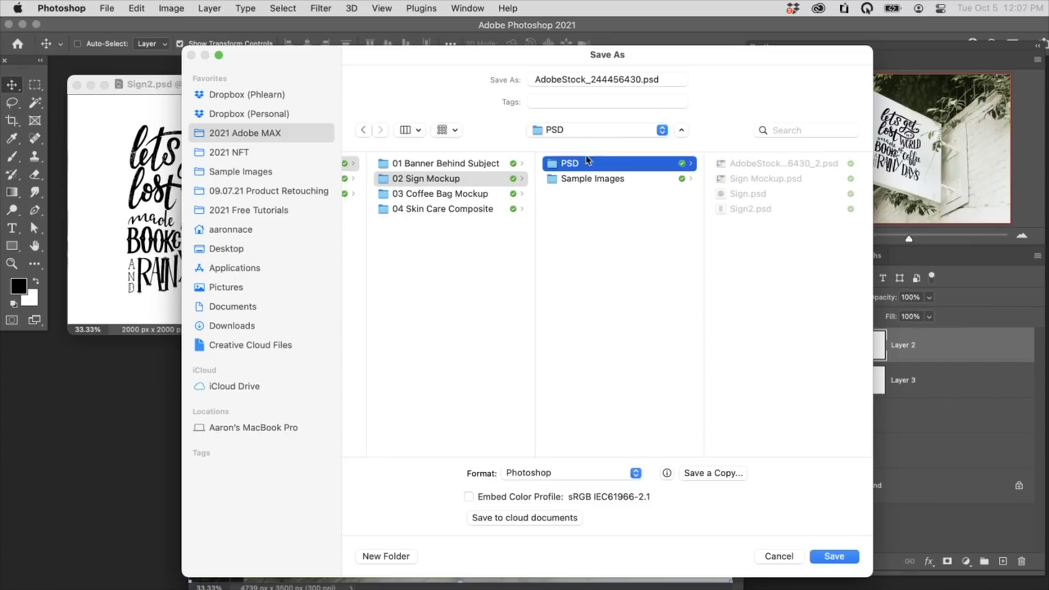
click(640, 79)
text(3)
key(Return)
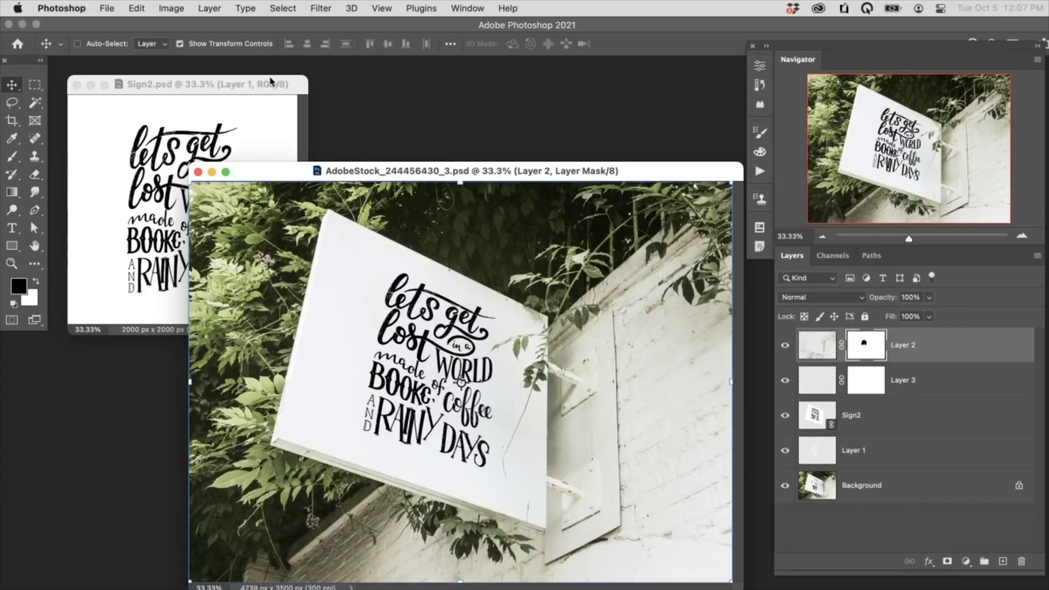
key(super+w)
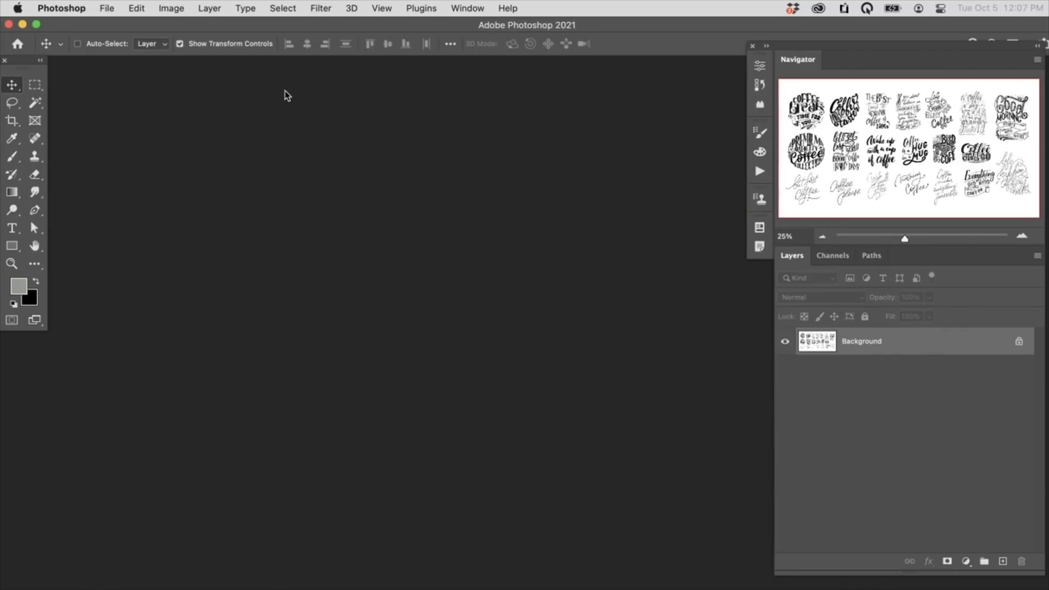
Switch to Finder and open both JPEGs from the 03 Coffee Bag Mockup project's Sample Images folder in Photoshop
key(super+Tab)
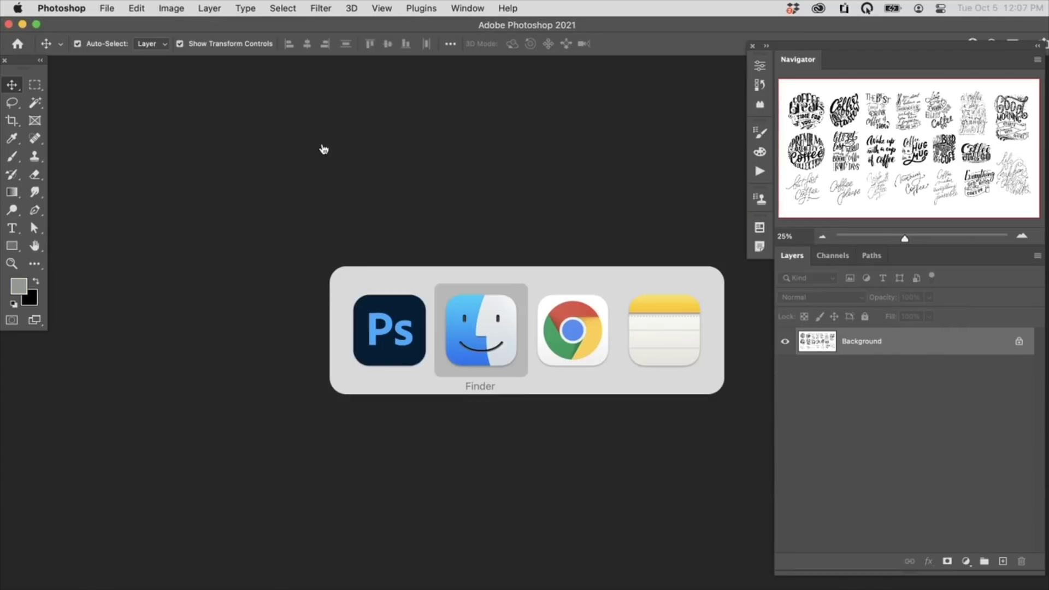
click(505, 332)
click(244, 192)
click(311, 178)
click(475, 190)
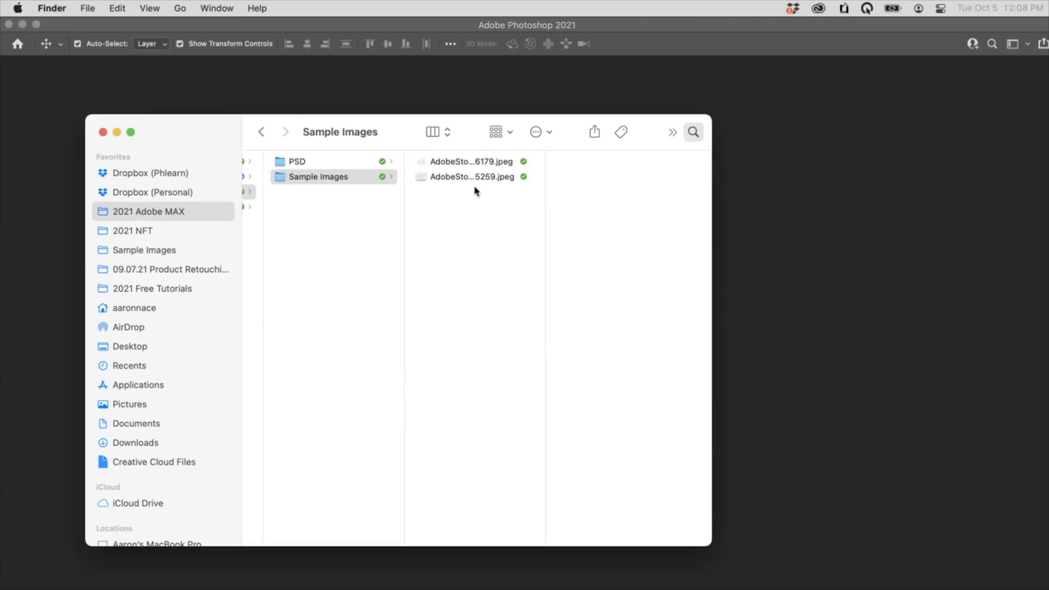
key(super+a)
drag(463, 171, 681, 224)
key(super+Tab)
Zoom the coffee plant illustration to 16.67% and the bag photo to 33.33%, and arrange their windows with the bags in front
key(super+minus)
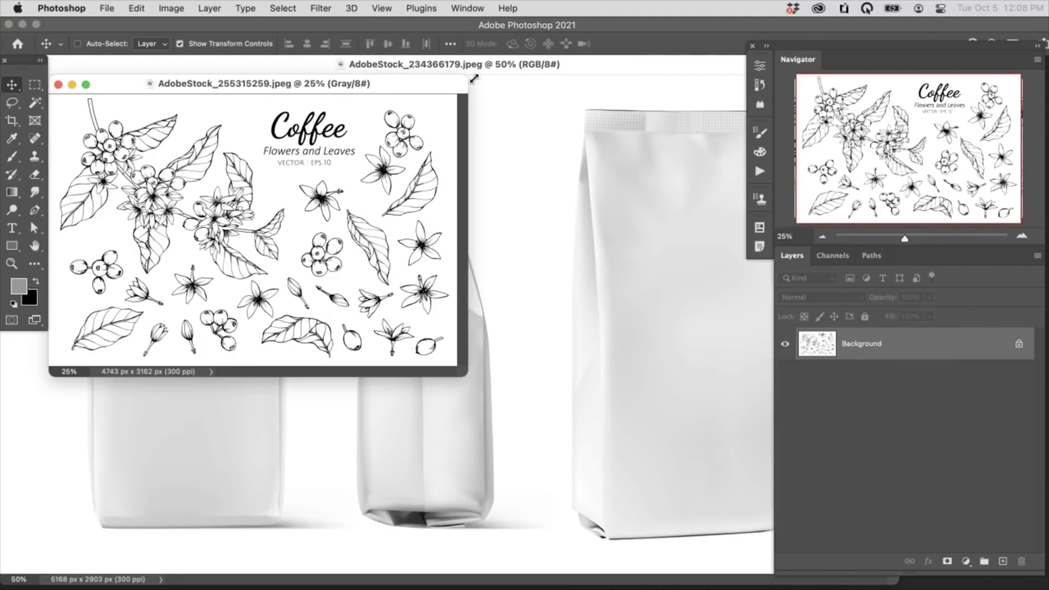
key(super+minus)
click(520, 73)
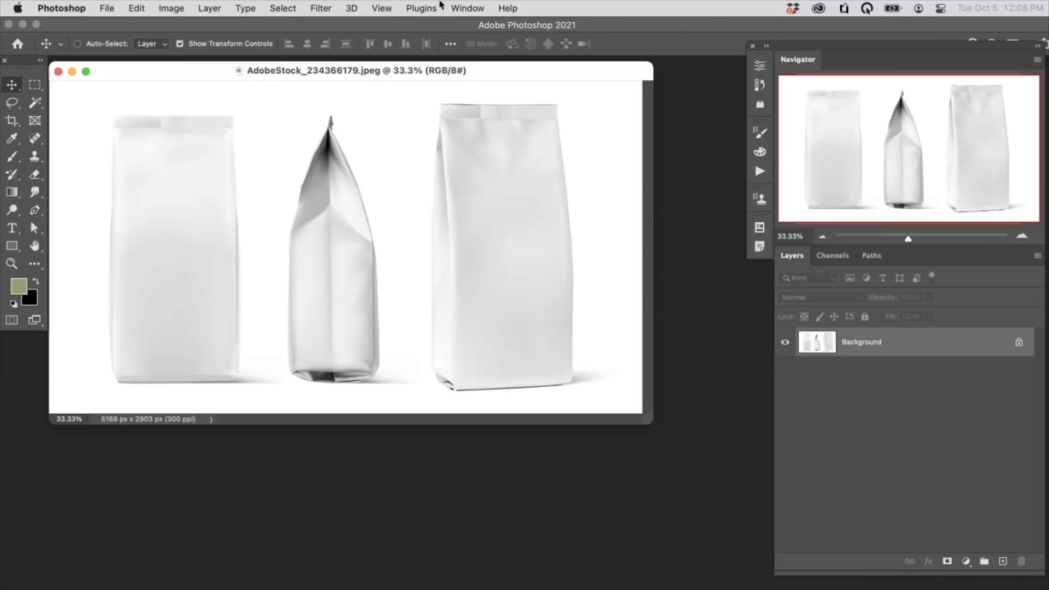
drag(498, 69, 489, 165)
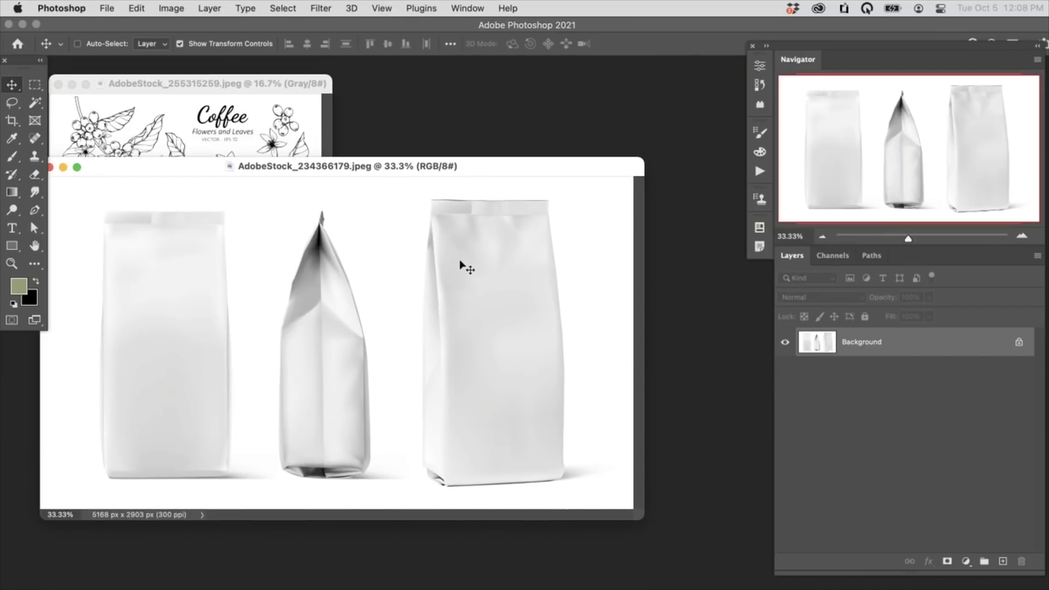
Enlarge the bag photo's window and crop the image around the right-hand bag to about 2103 x 2903 px, without deleting cropped pixels
key(c)
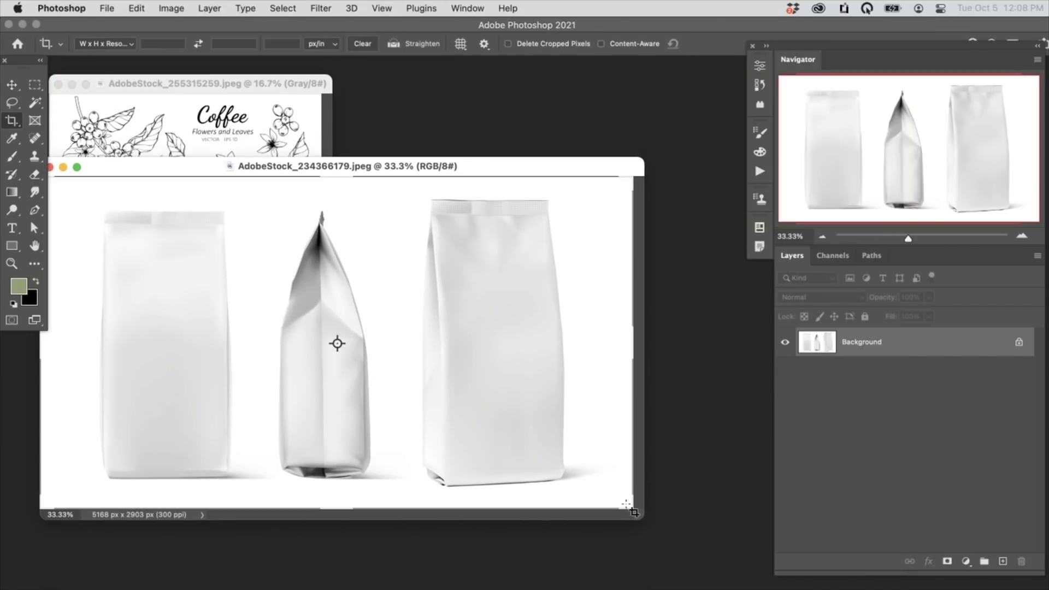
drag(640, 516, 700, 561)
drag(56, 355, 231, 363)
drag(497, 361, 490, 355)
key(Return)
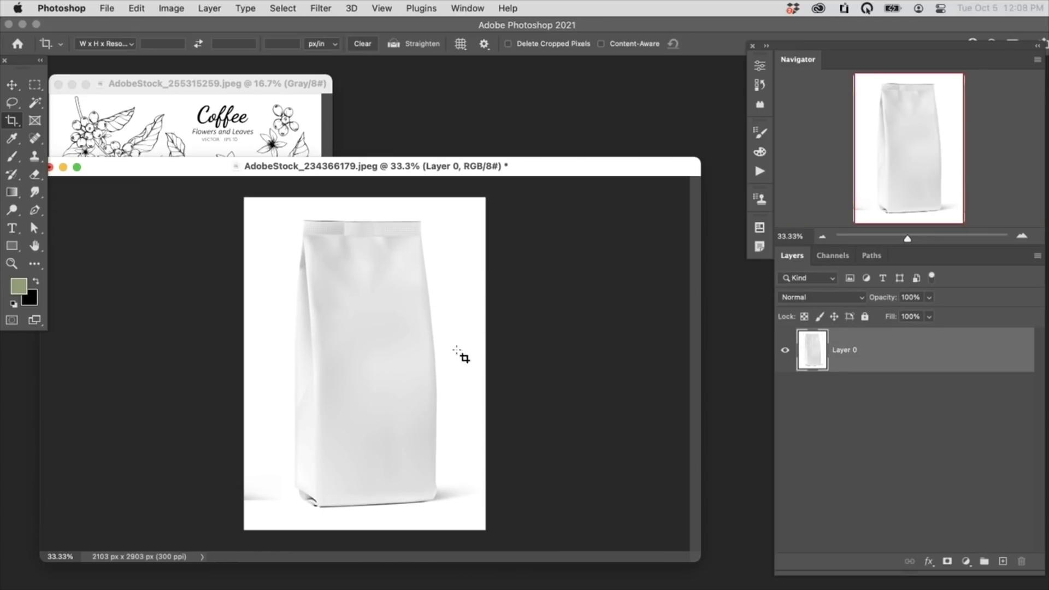
Add a new layer and paint white with a size 344 brush over the neighboring bag's leftover shadow at the lower left
key(super+alt+shift+n)
key(b)
key(d)
key(x)
mouse_move(283, 490)
ctrl+alt+mouse_down()
mouse_move(257, 485)
mouse_move(250, 498)
ctrl+alt+mouse_up()
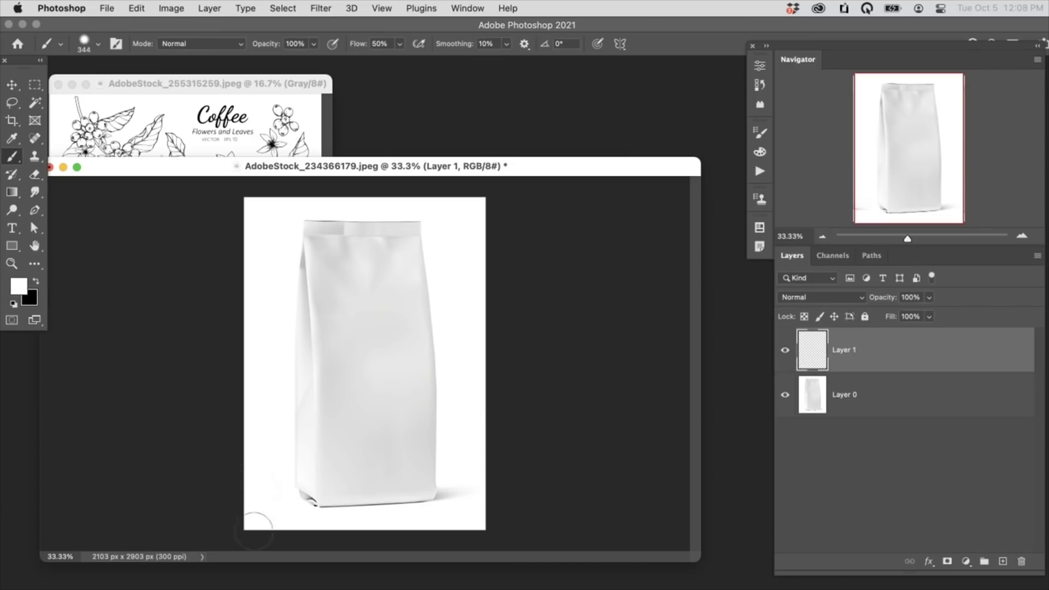
Set the area surrounding the canvas to a custom color of white, ffffff
right_click(538, 257)
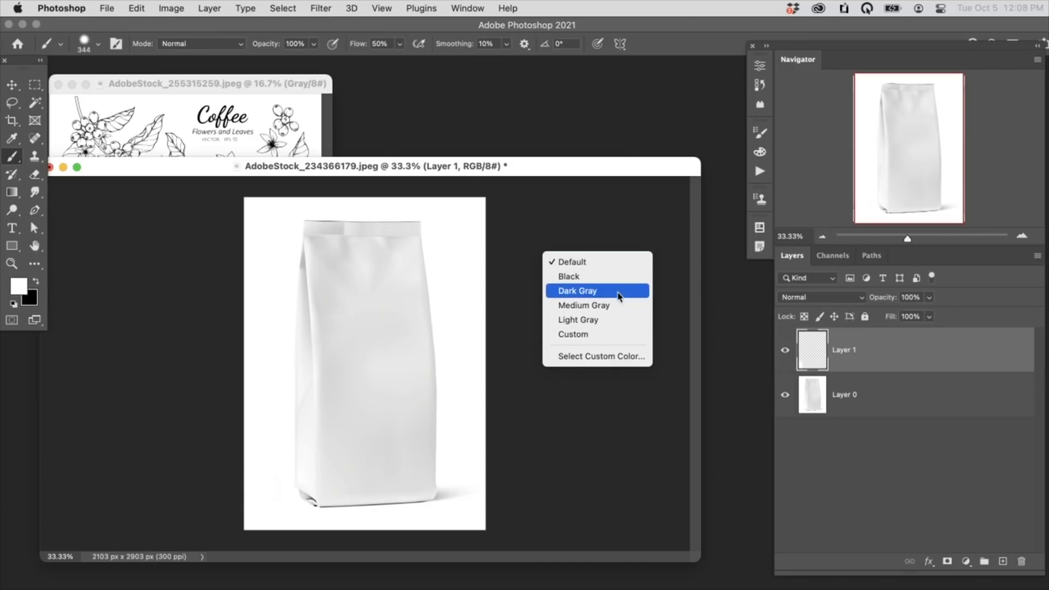
click(607, 332)
right_click(594, 323)
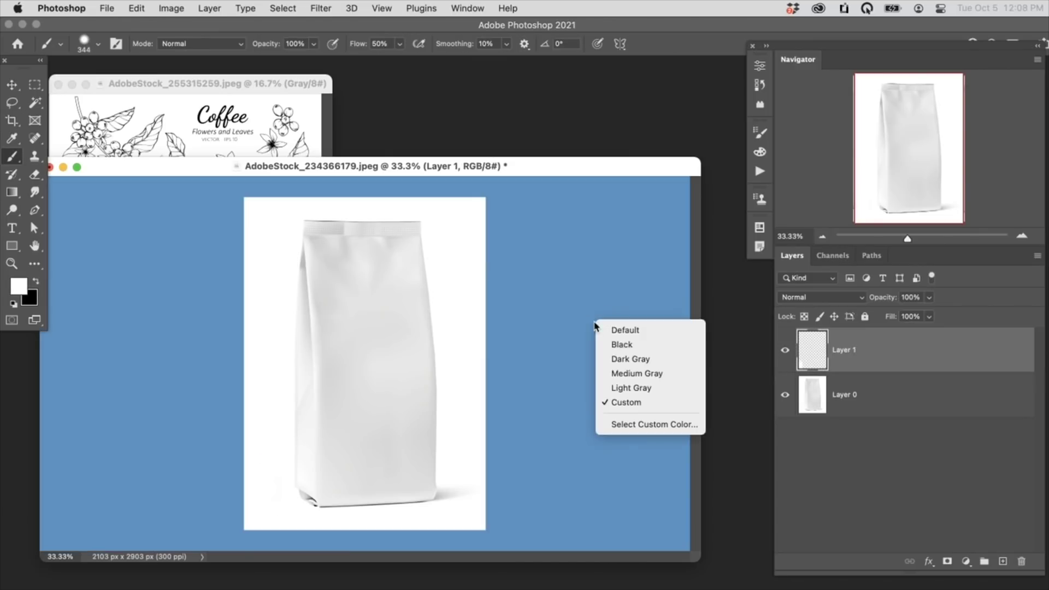
click(649, 421)
text(ffffff)
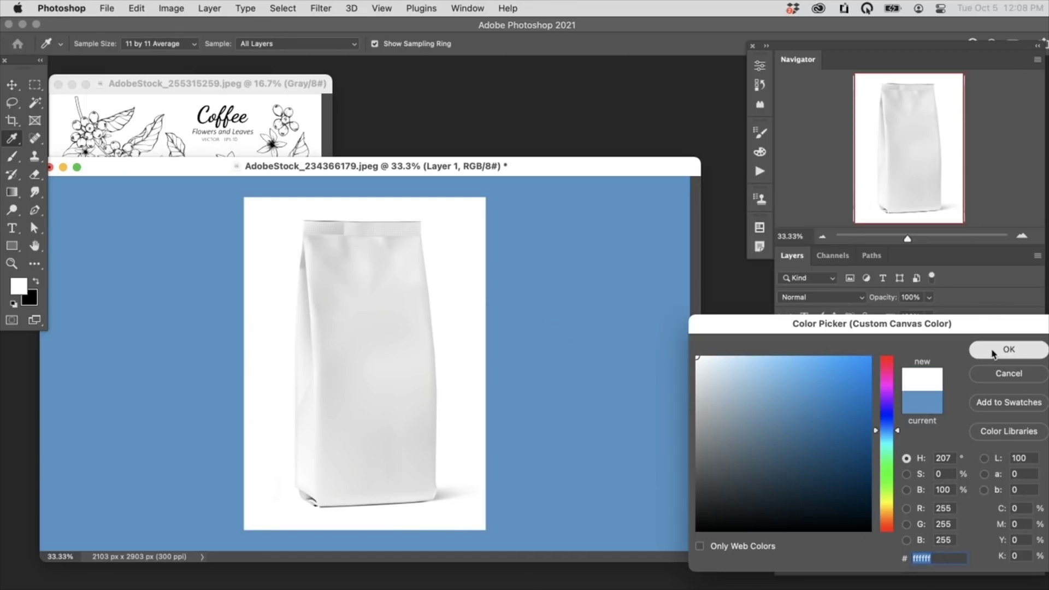
click(1008, 349)
Rearrange the two windows, add a layer to the bag photo, and fill an about 1464 x 2487 px rectangle around the bag with white
click(288, 95)
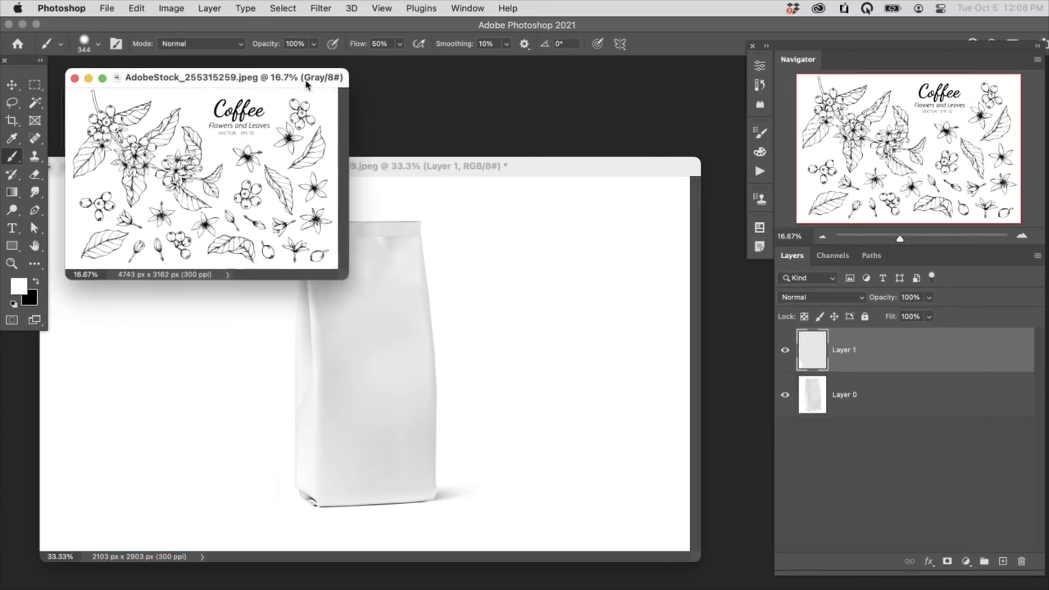
drag(476, 172, 500, 178)
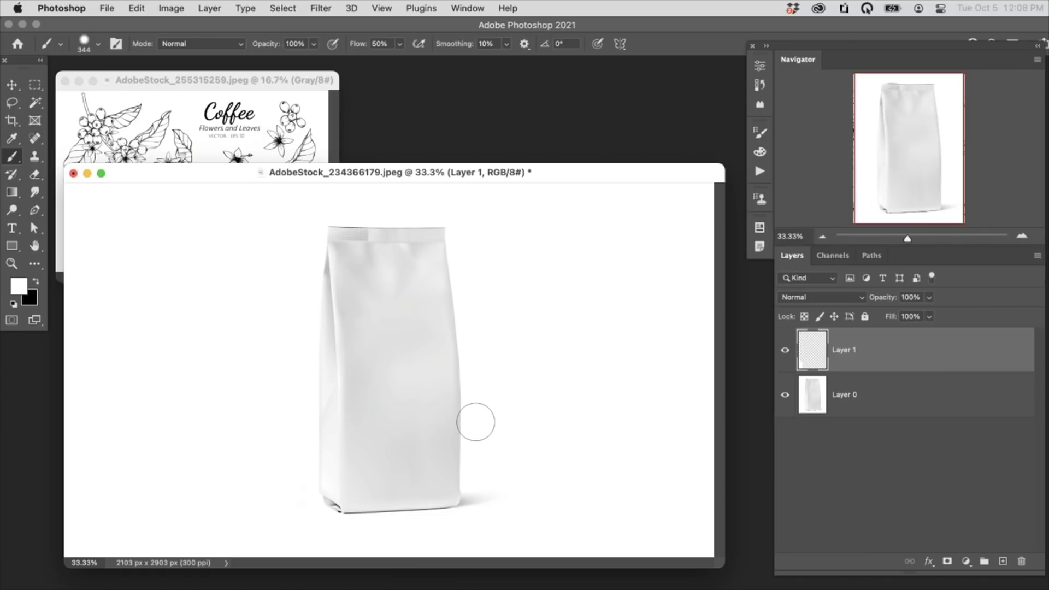
key(super+alt+shift+n)
key(m)
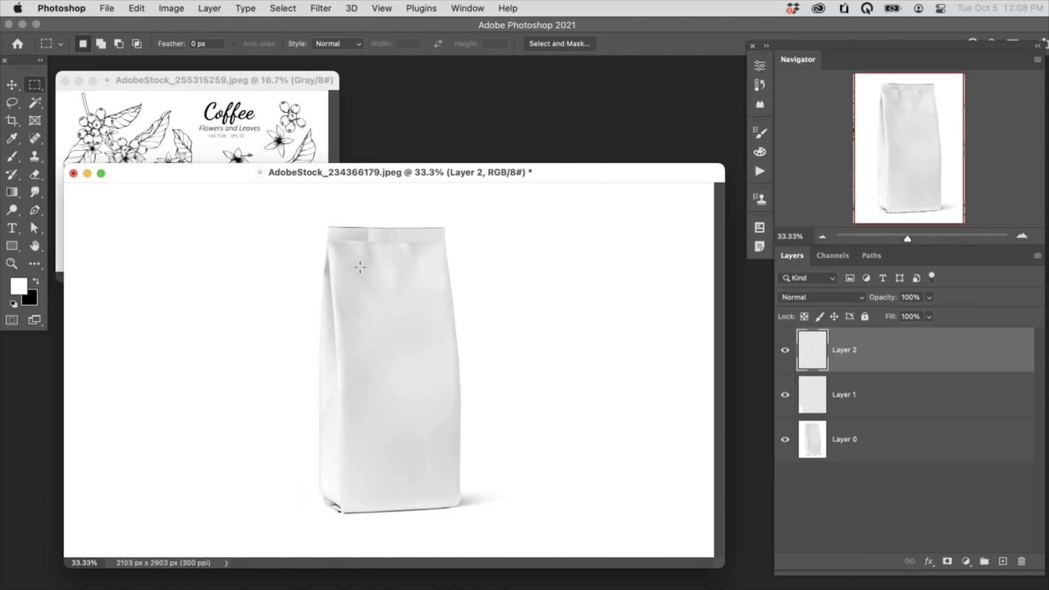
drag(308, 225, 461, 512)
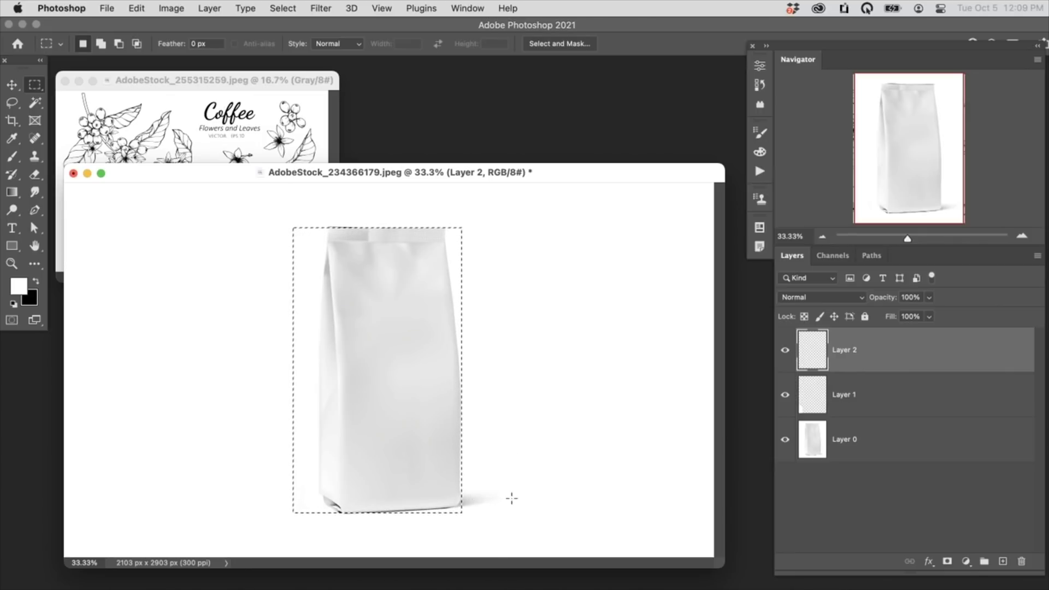
key(shift+BackSpace)
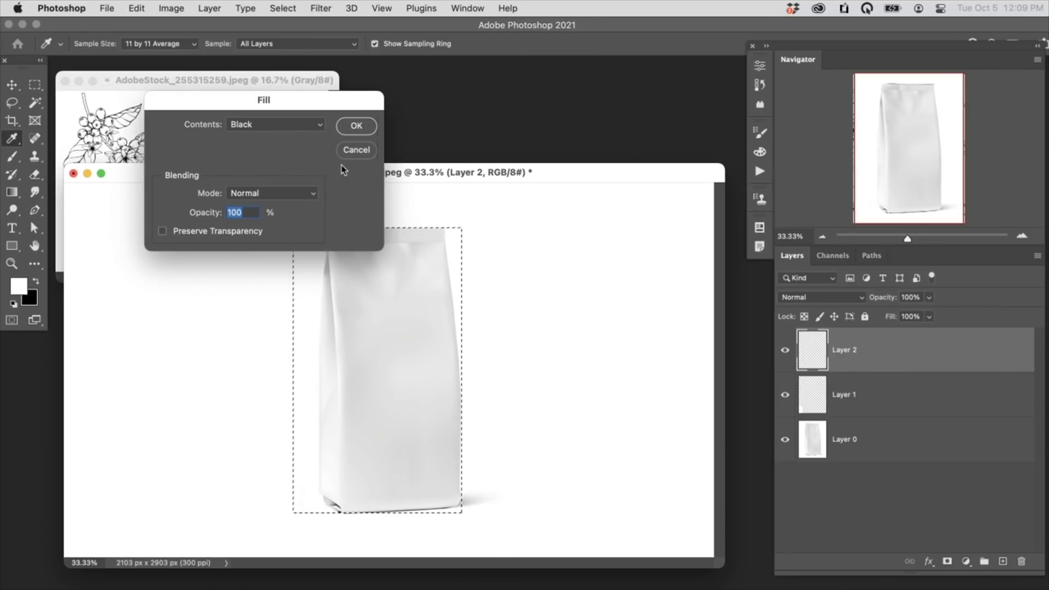
click(298, 127)
click(274, 155)
click(356, 125)
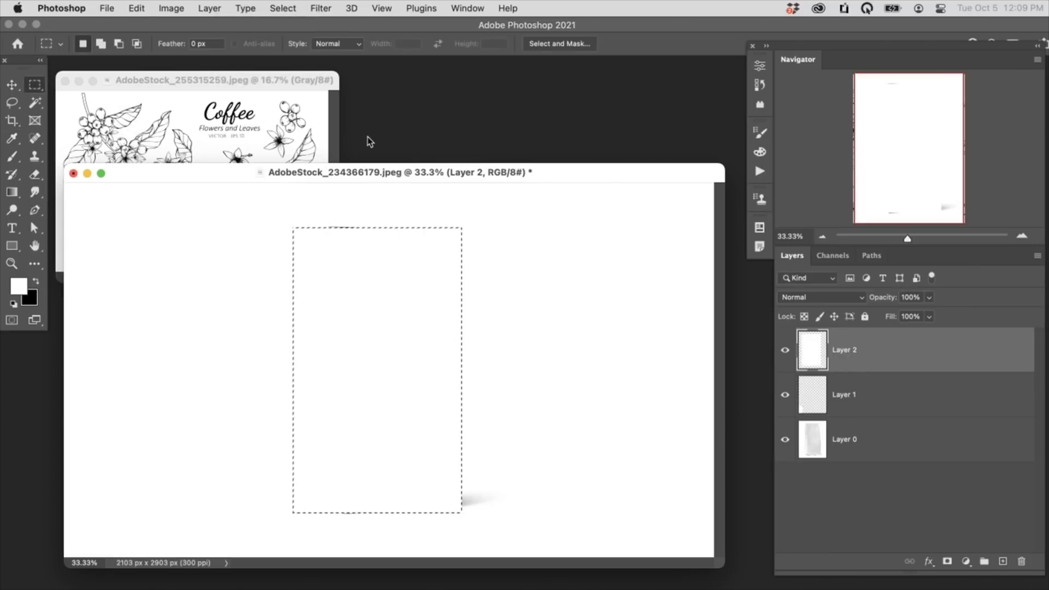
Duplicate the white rectangle layer, Layer 2, into a new document
right_click(890, 352)
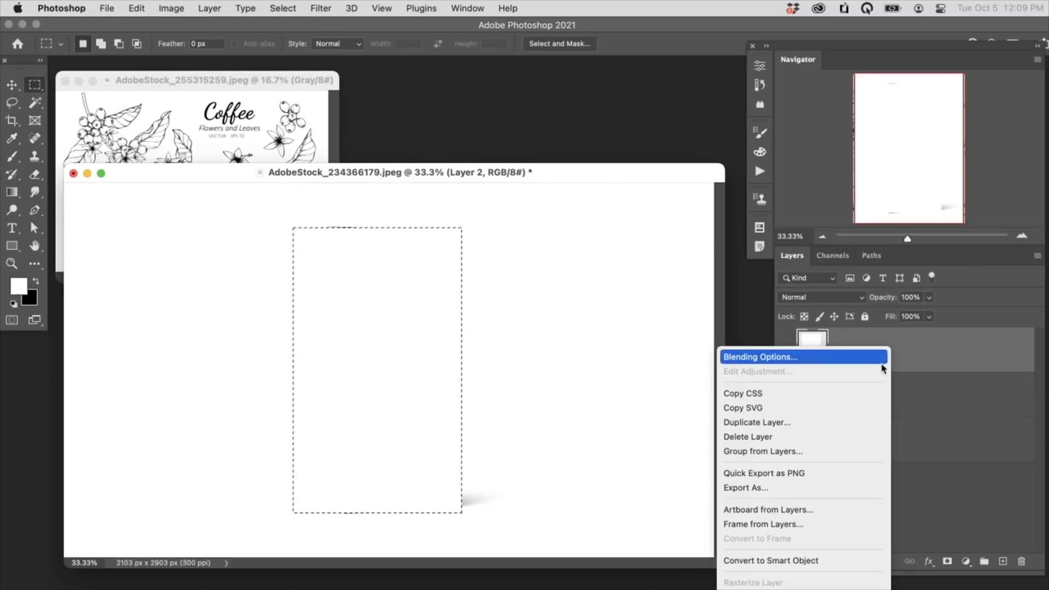
click(802, 422)
click(519, 300)
click(428, 328)
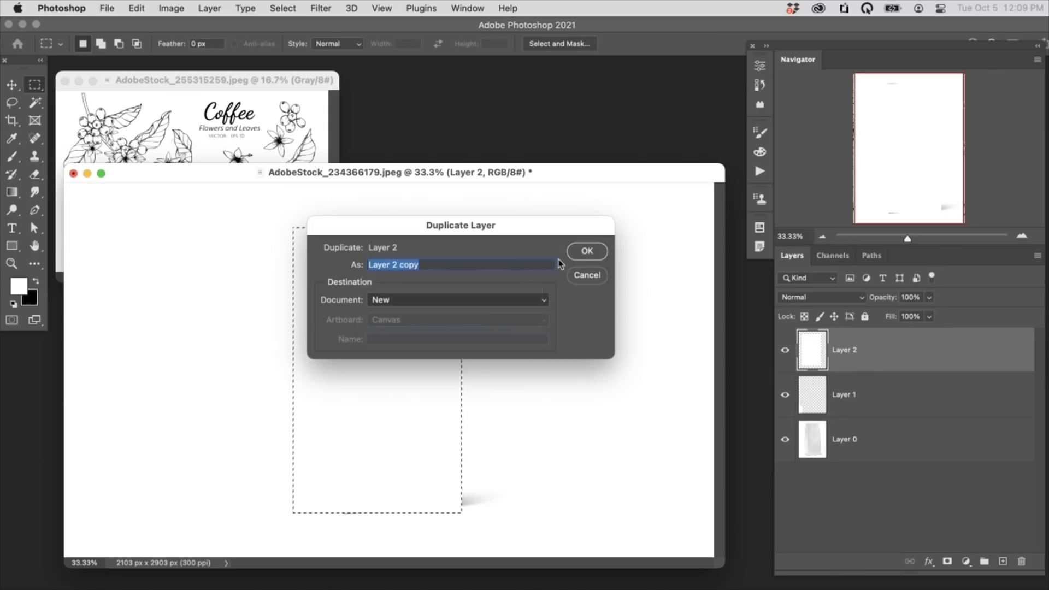
click(583, 253)
Select the white rectangle's pixels in the new document and crop the canvas to them
drag(364, 91, 565, 107)
super+click(813, 348)
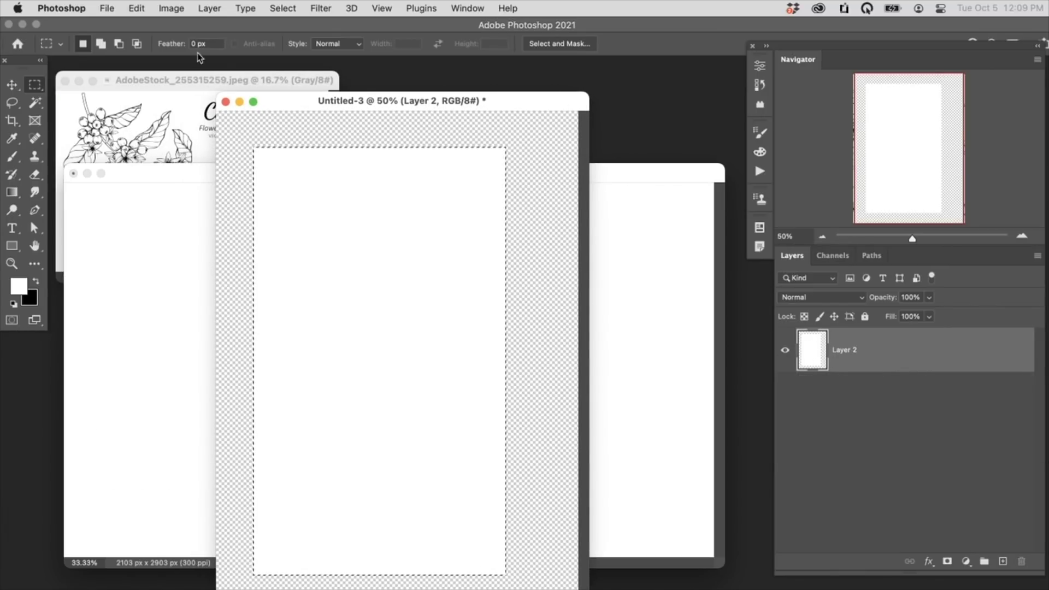
click(171, 7)
click(191, 148)
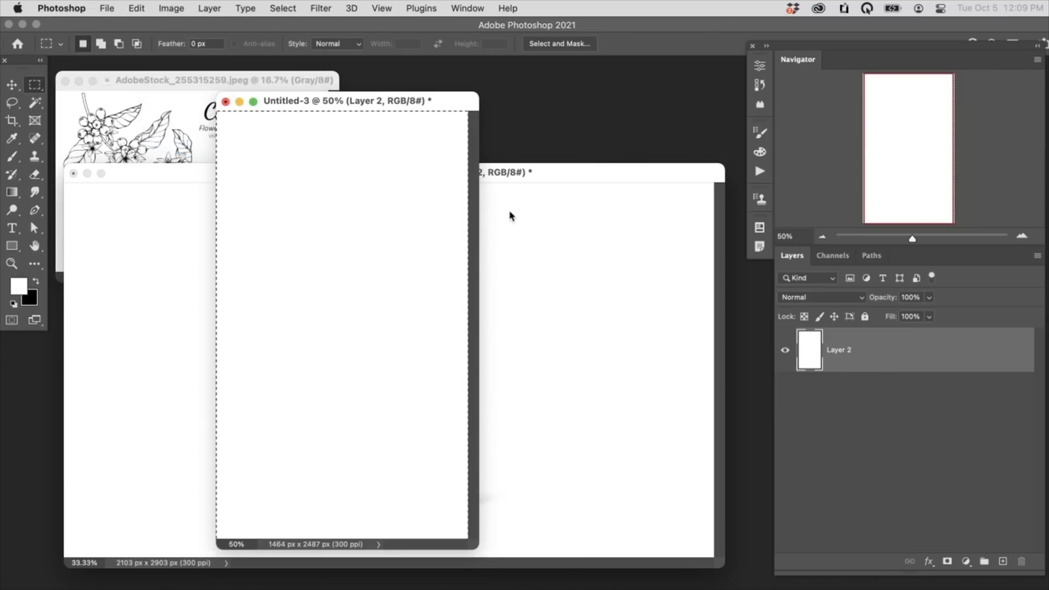
Move the cropped document's window aside, bring the bag photo to the front, and clear its selection
drag(444, 108, 389, 169)
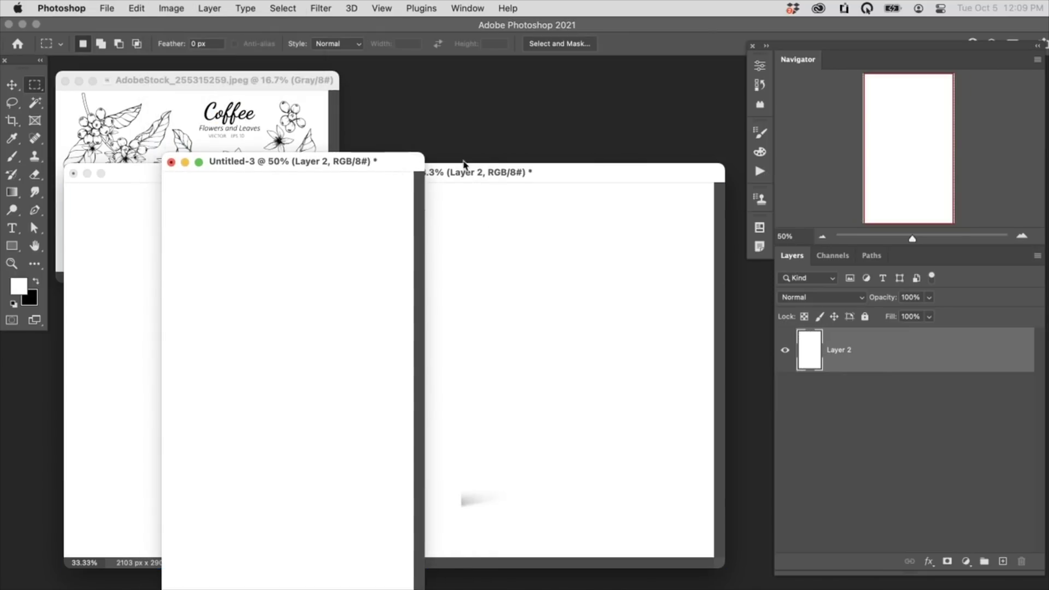
click(466, 168)
key(super+d)
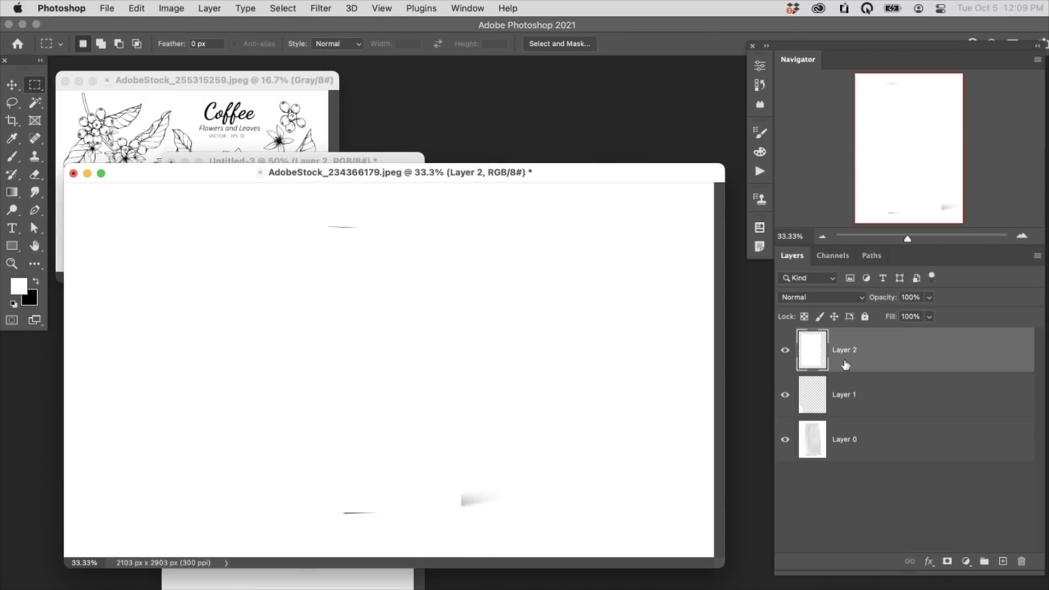
Delete the white rectangle layer, Layer 2, from the bag photo, leaving the shadow-cleanup layer in place and shown
click(785, 395)
click(785, 350)
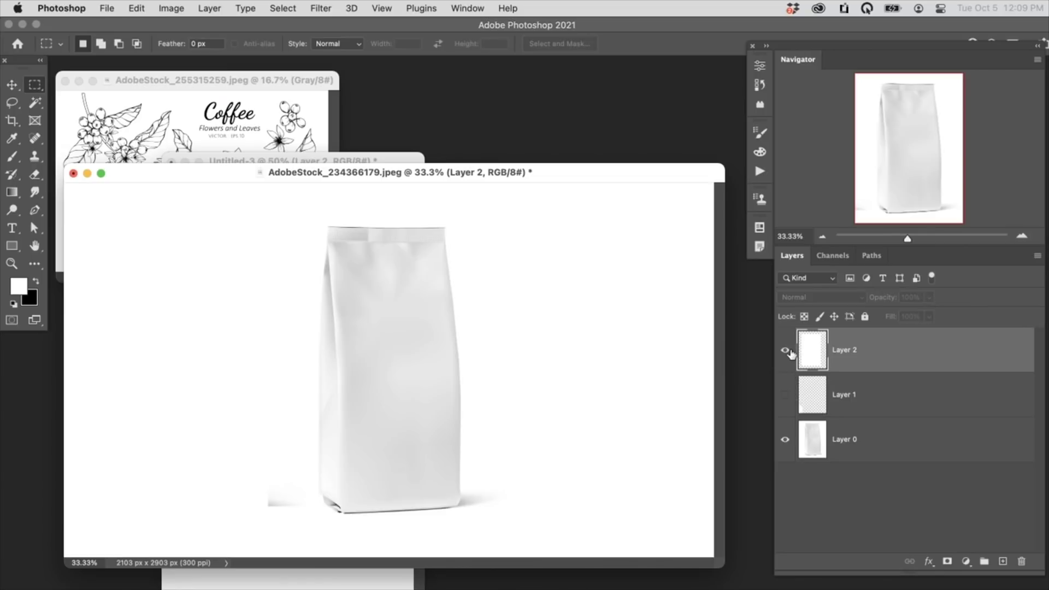
shift+click(835, 388)
key(BackSpace)
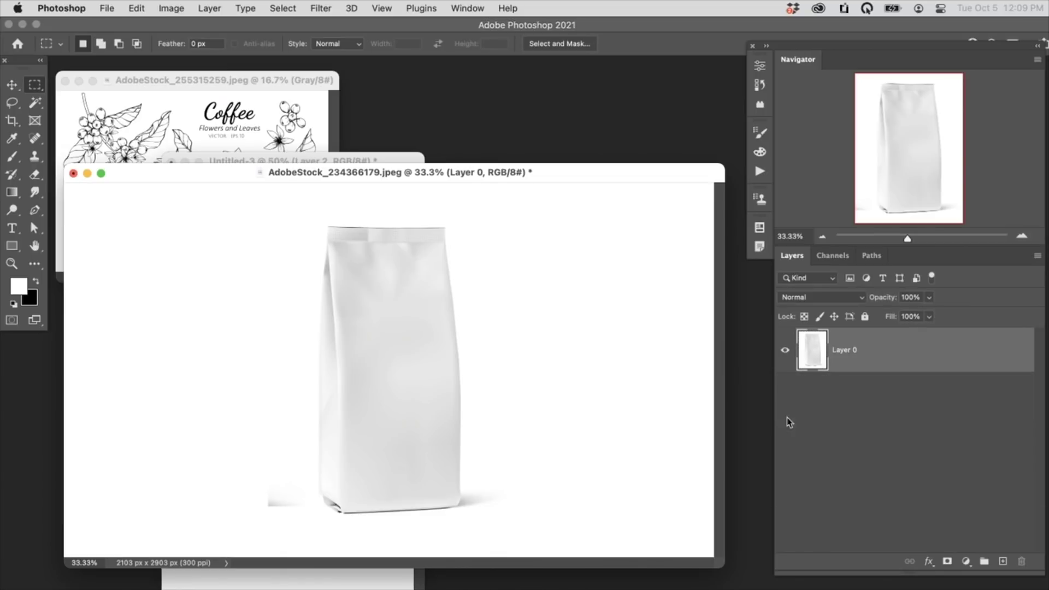
key(super+z)
click(785, 350)
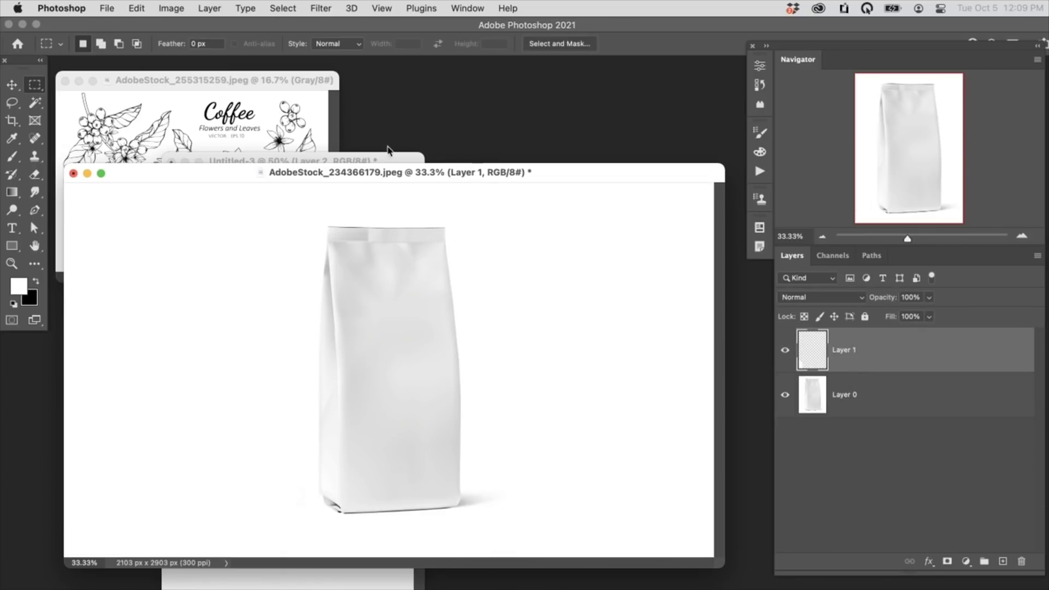
Bring the cropped white rectangle document forward and save it as Bag_02.psd in the PSD folder of 03 Coffee Bag Mockup
drag(415, 157, 520, 121)
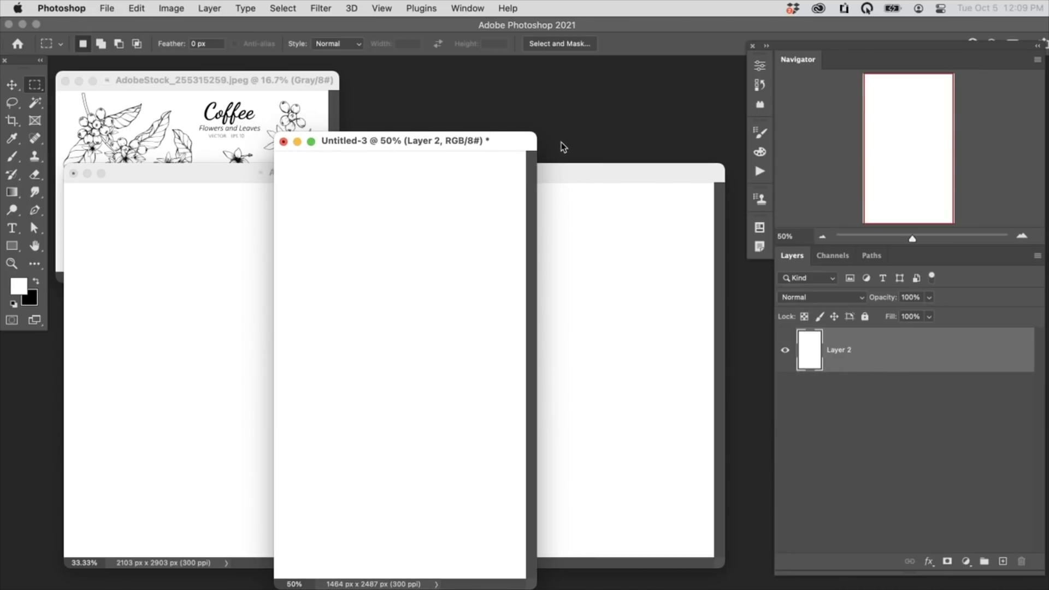
drag(484, 145, 509, 149)
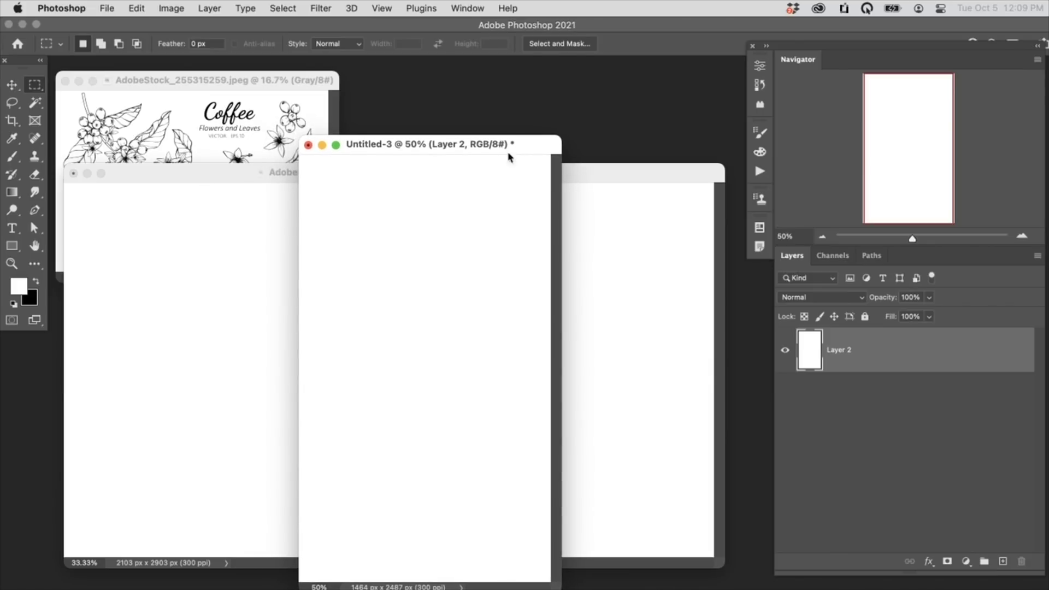
key(super+shift+s)
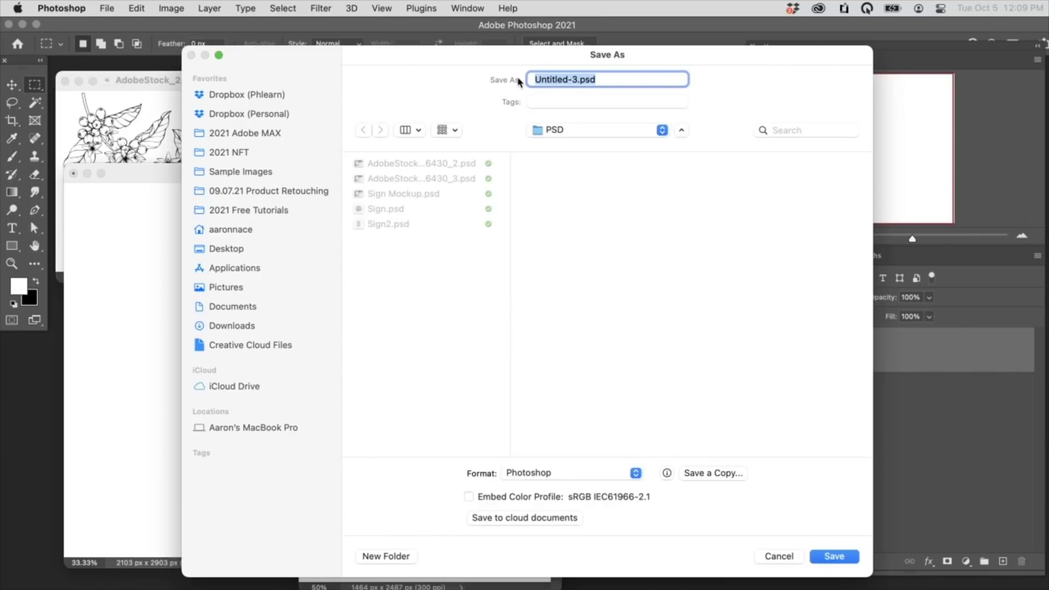
click(584, 130)
click(585, 149)
click(621, 194)
click(729, 164)
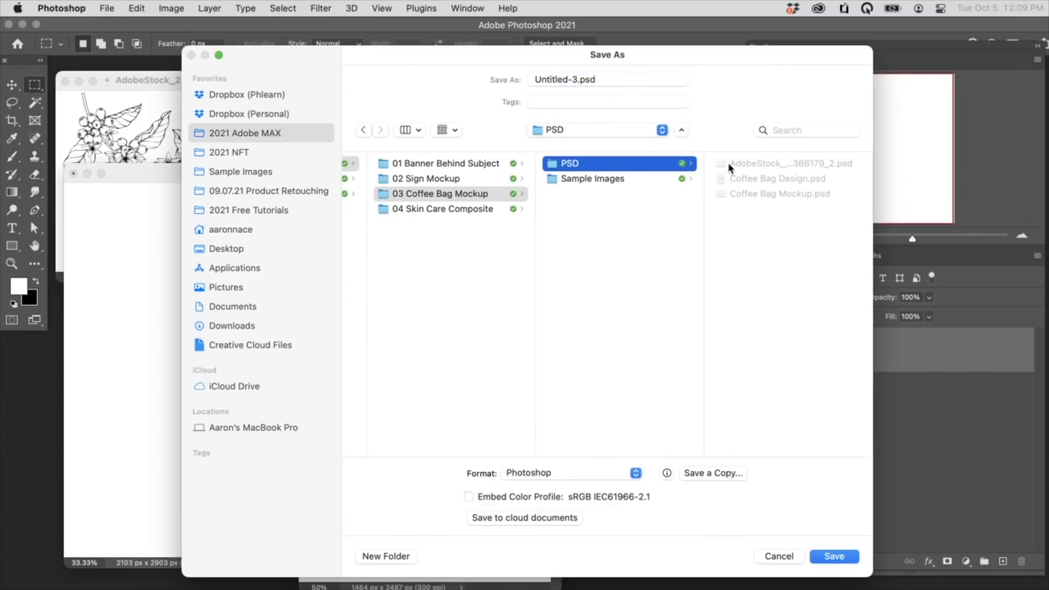
click(579, 79)
text(Bag_02)
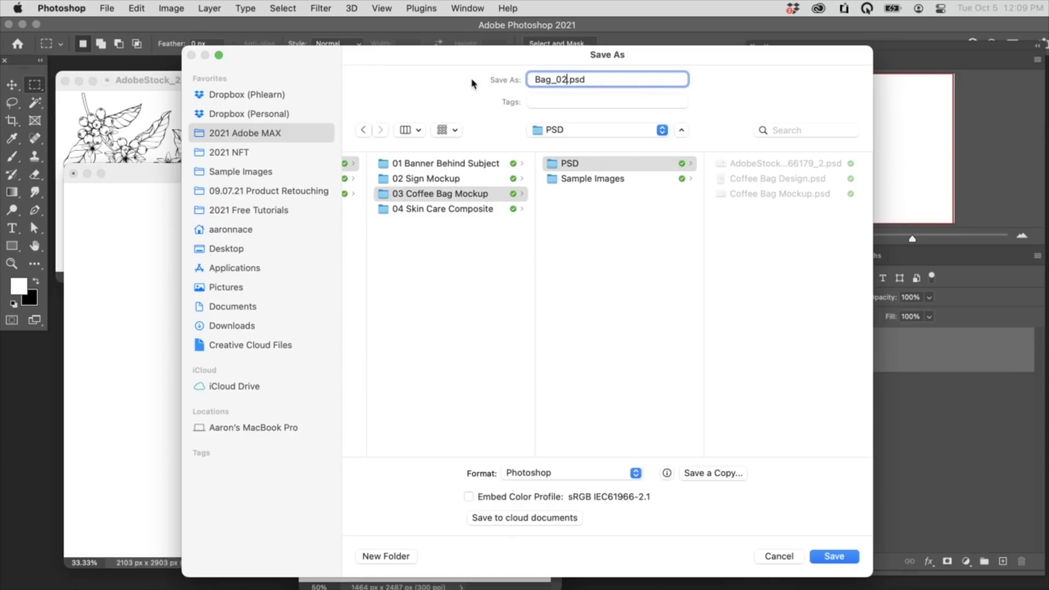
key(Return)
Copy the coffee illustration artwork from AdobeStock_255315259.jpeg into Bag_02.psd as a new layer above the white rectangle
click(252, 82)
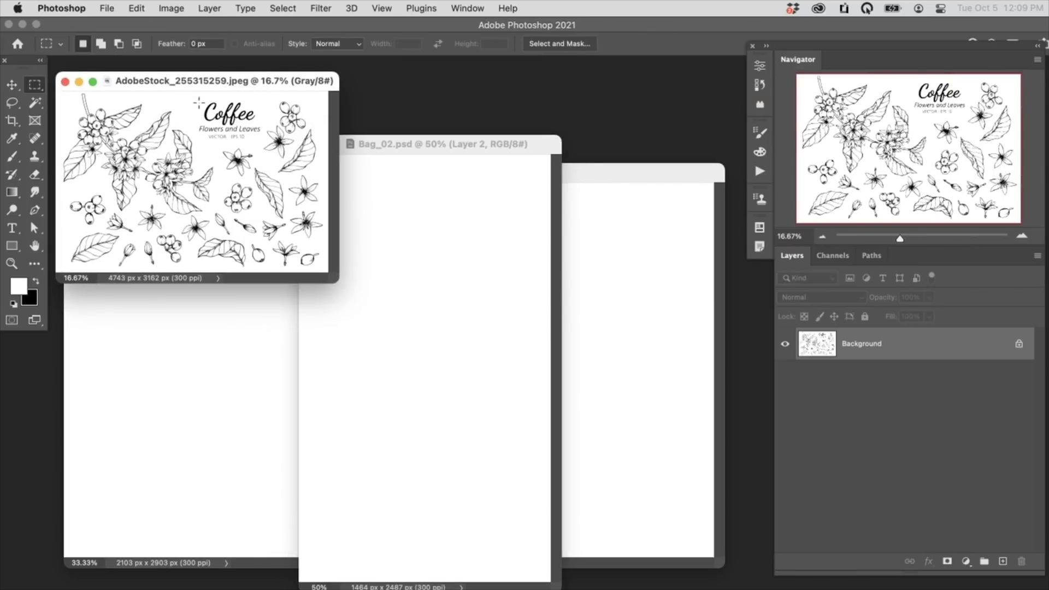
click(12, 84)
drag(138, 126, 391, 360)
click(285, 75)
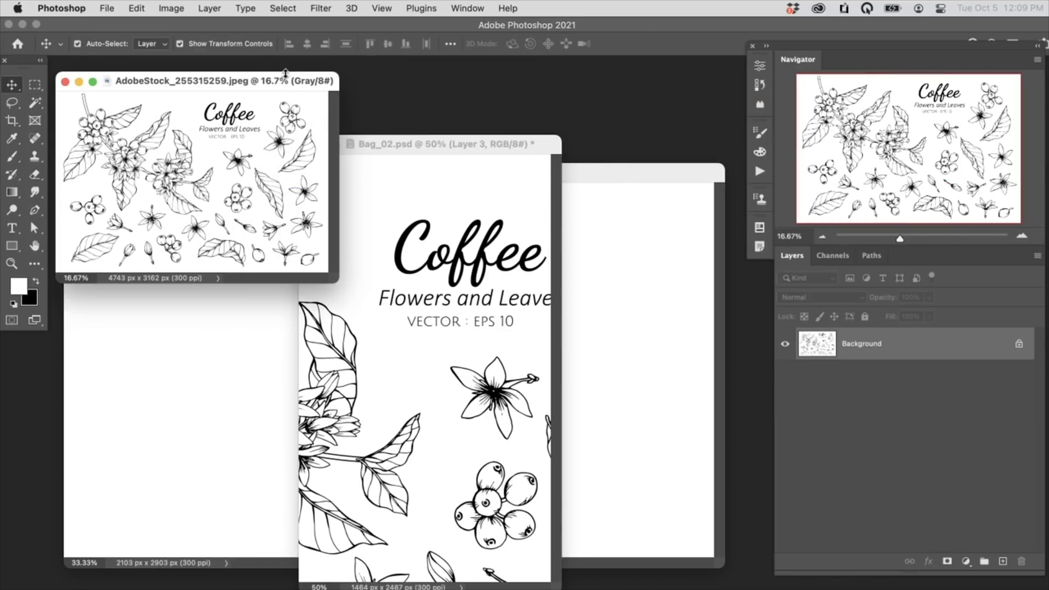
Close the coffee flowers stock image and merge the two layers of the blank bag photo into one
key(super+w)
drag(443, 145, 253, 133)
click(463, 175)
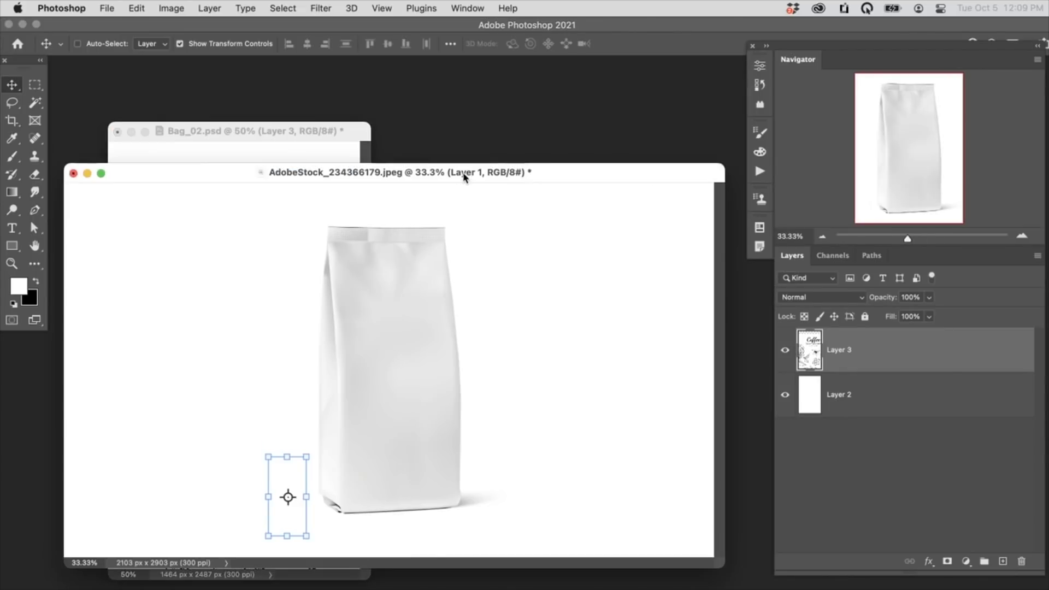
drag(463, 176, 503, 191)
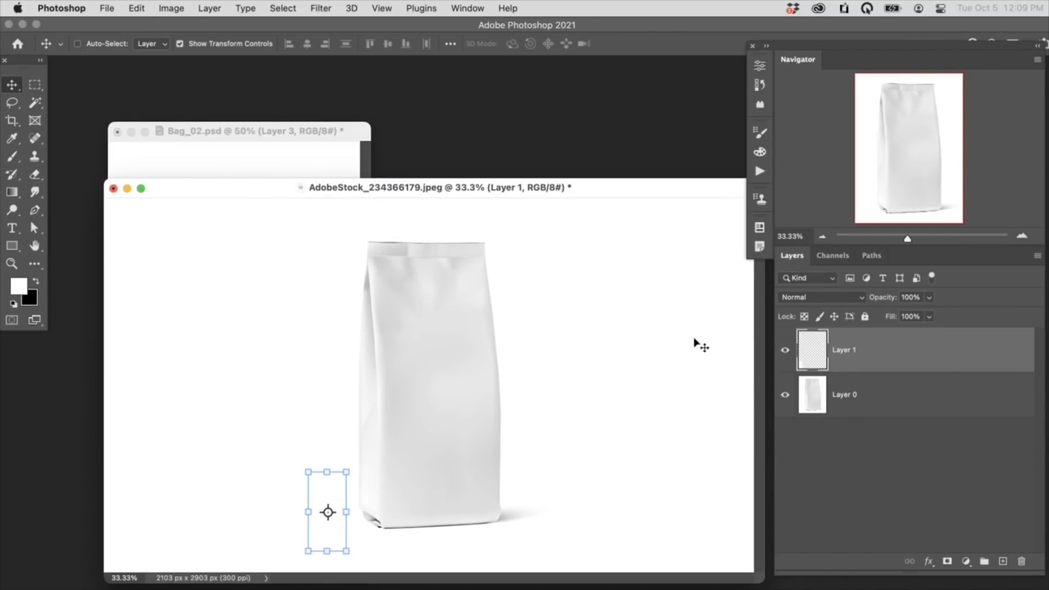
drag(291, 130, 240, 77)
click(436, 194)
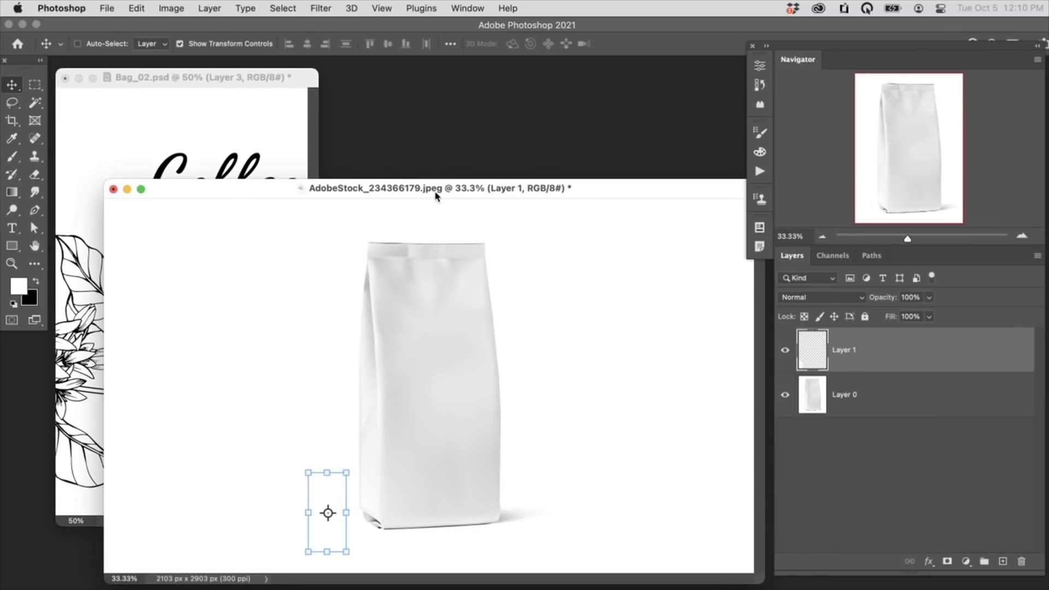
key(super+e)
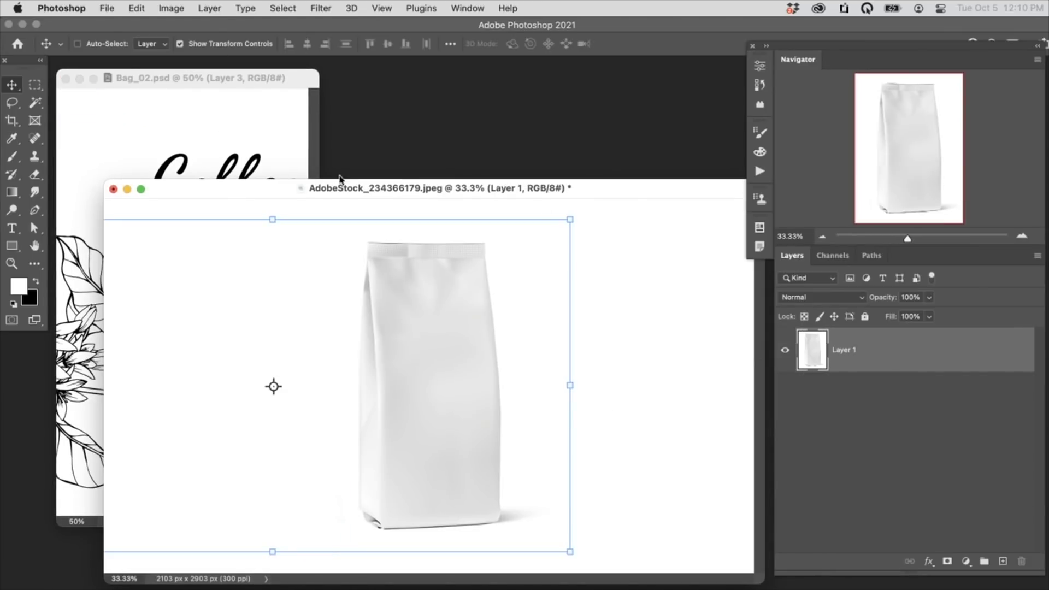
Place Bag_02.psd as a linked file over the blank bag photo and set its blend mode to Multiply
click(106, 8)
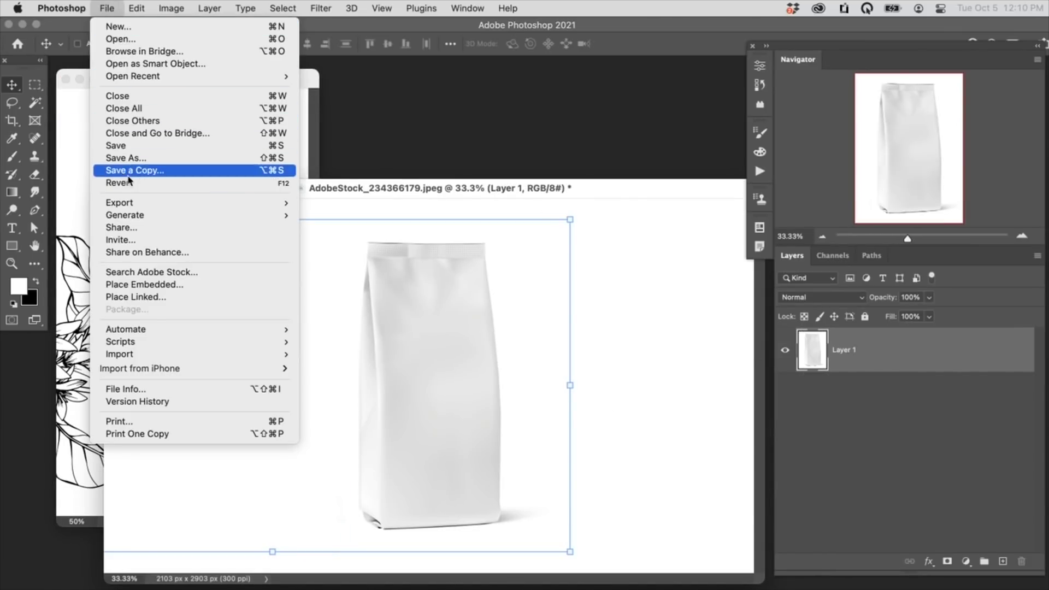
click(153, 299)
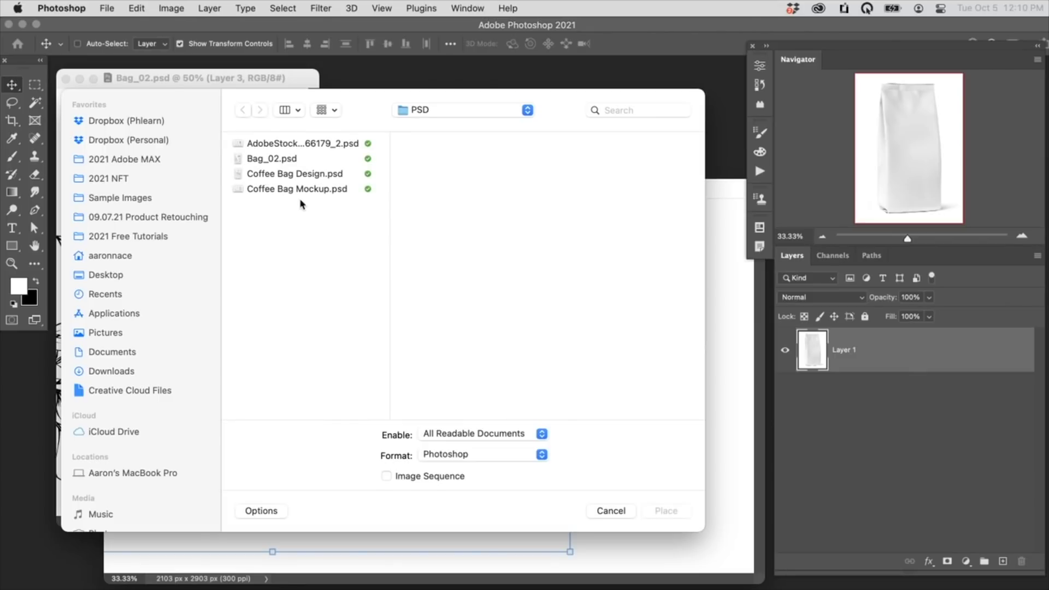
click(257, 159)
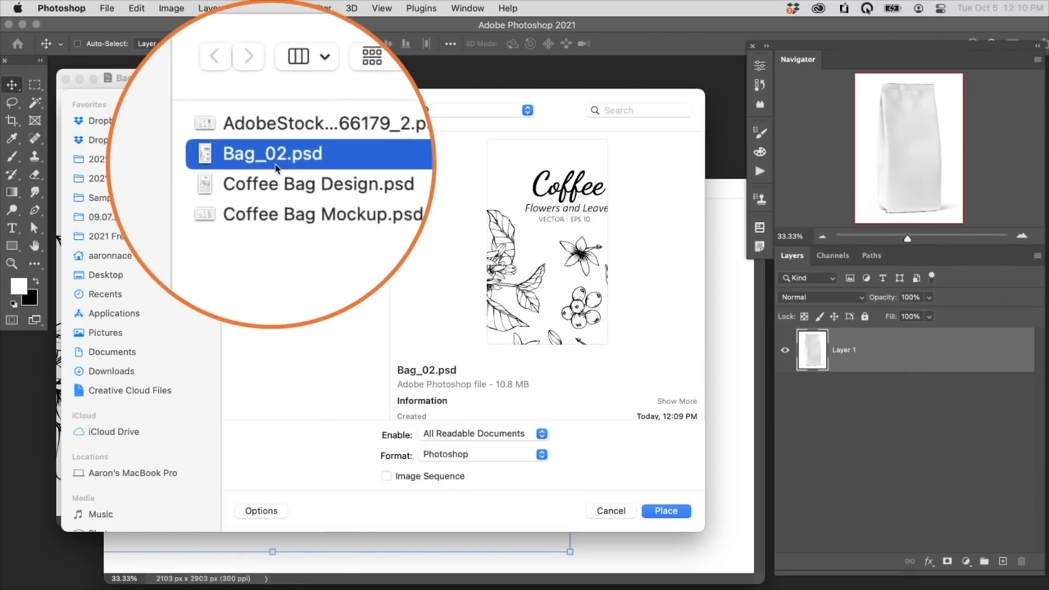
click(675, 509)
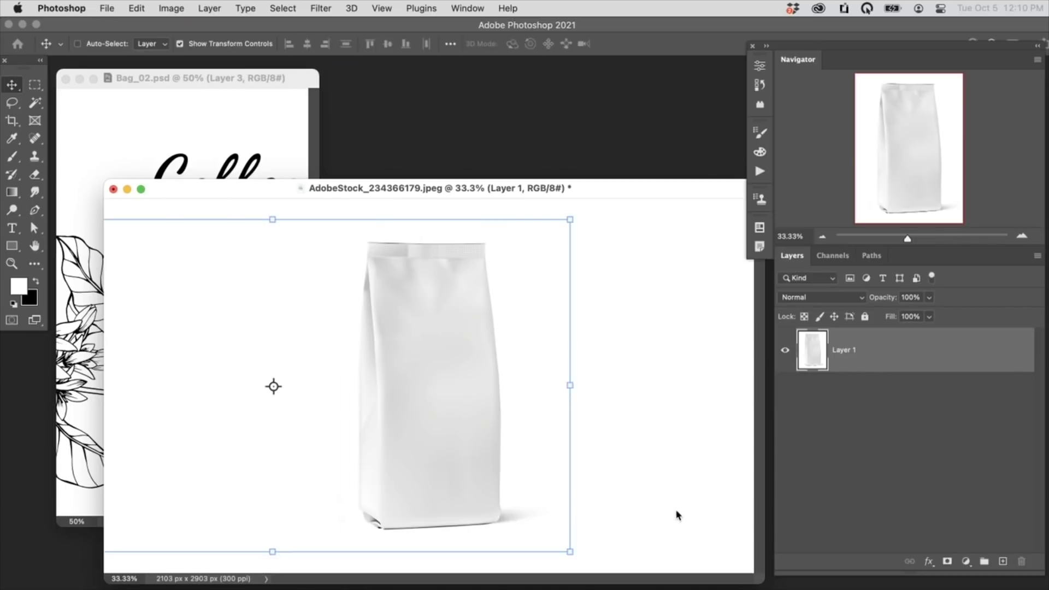
key(Return)
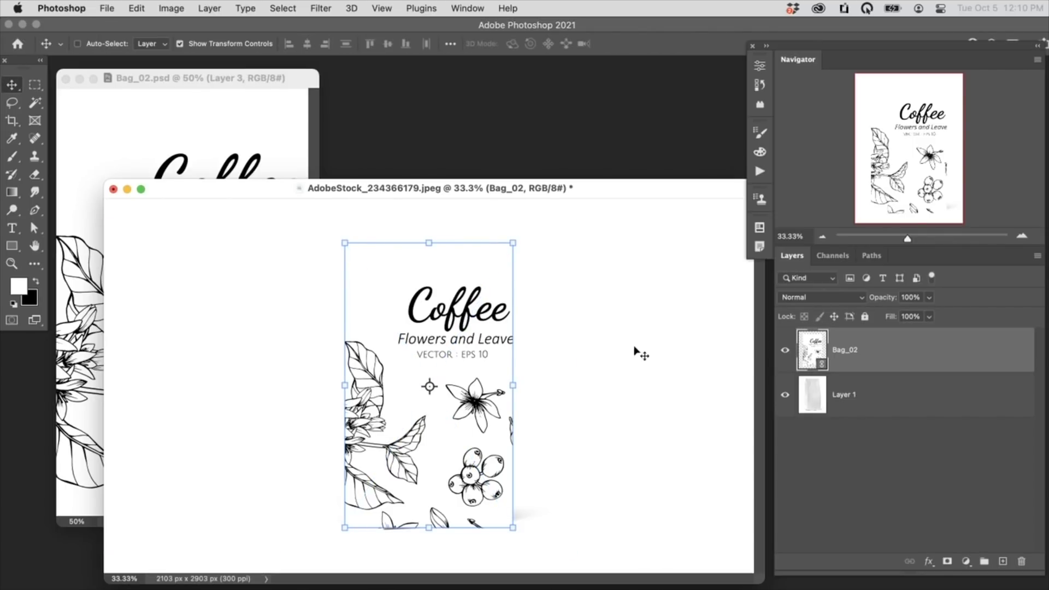
click(816, 300)
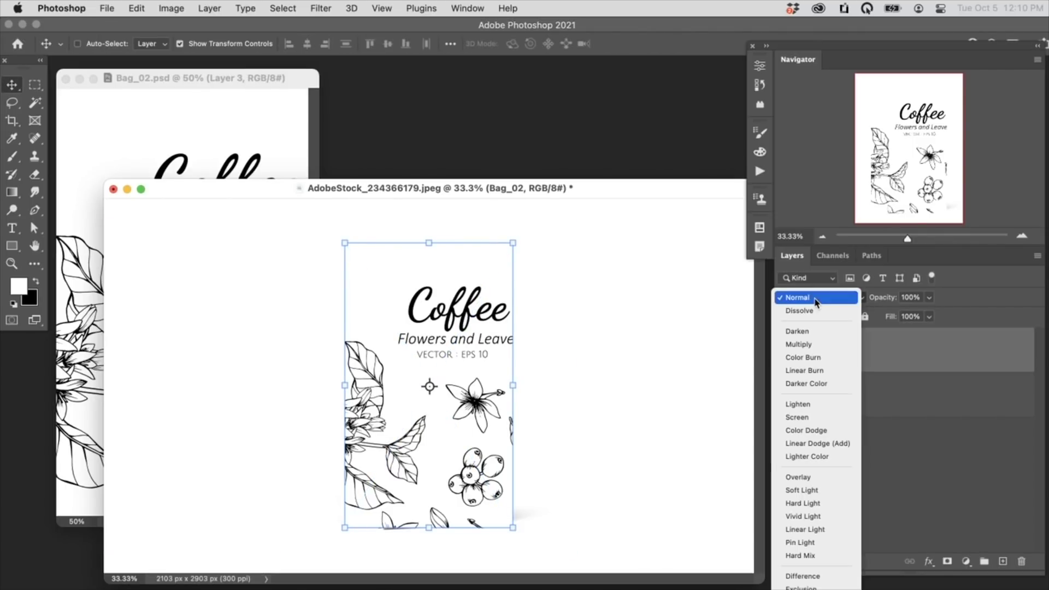
click(814, 349)
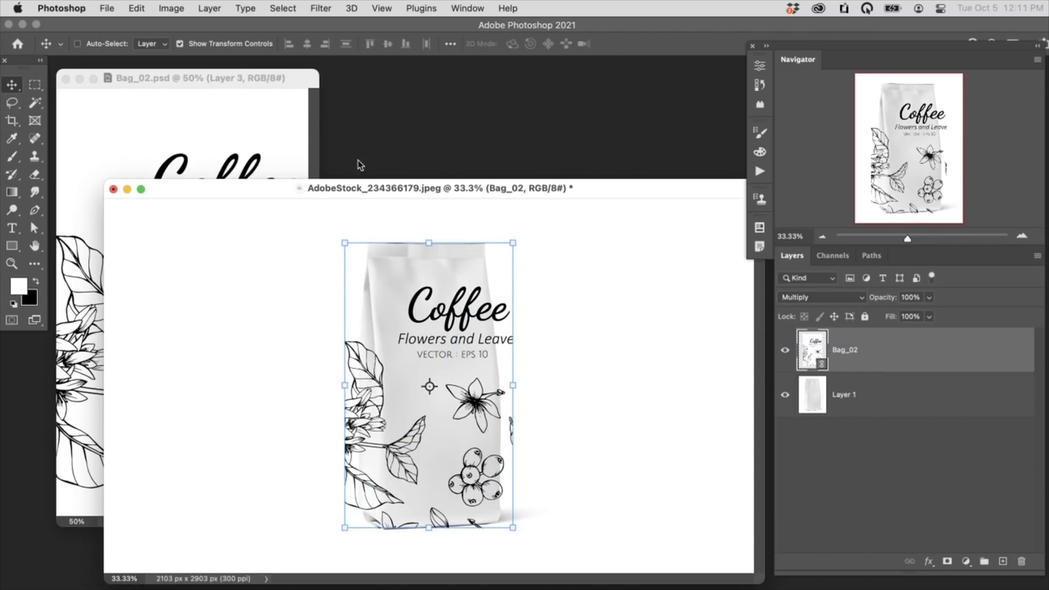
In Bag_02.psd, shift the artwork so the title is centred and copy the word Coffee onto its own layer
key(super+minus)
drag(267, 192, 576, 186)
drag(300, 84, 315, 95)
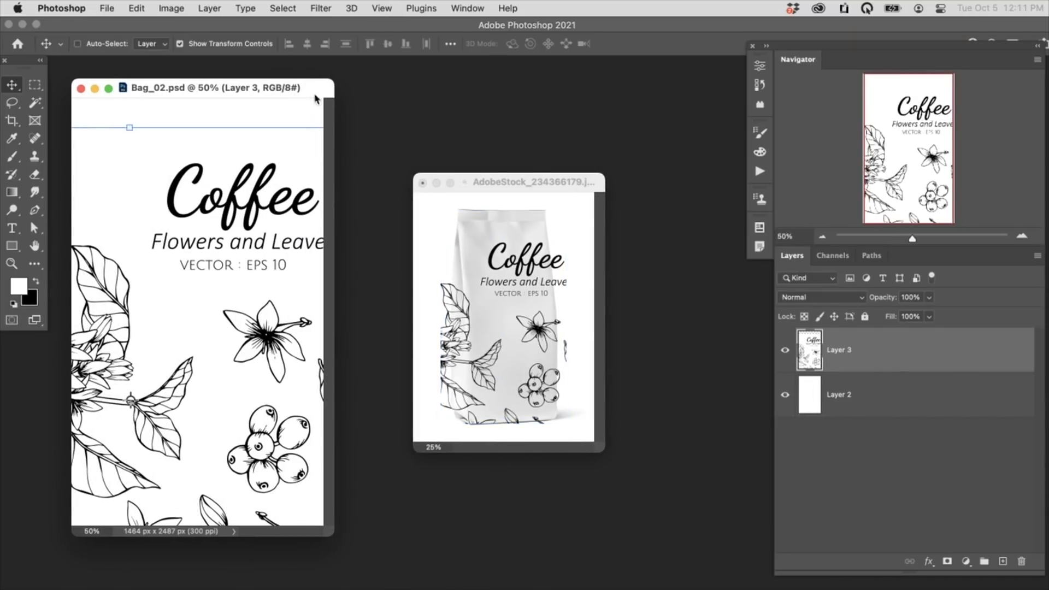
drag(300, 331, 254, 342)
key(m)
drag(116, 154, 279, 243)
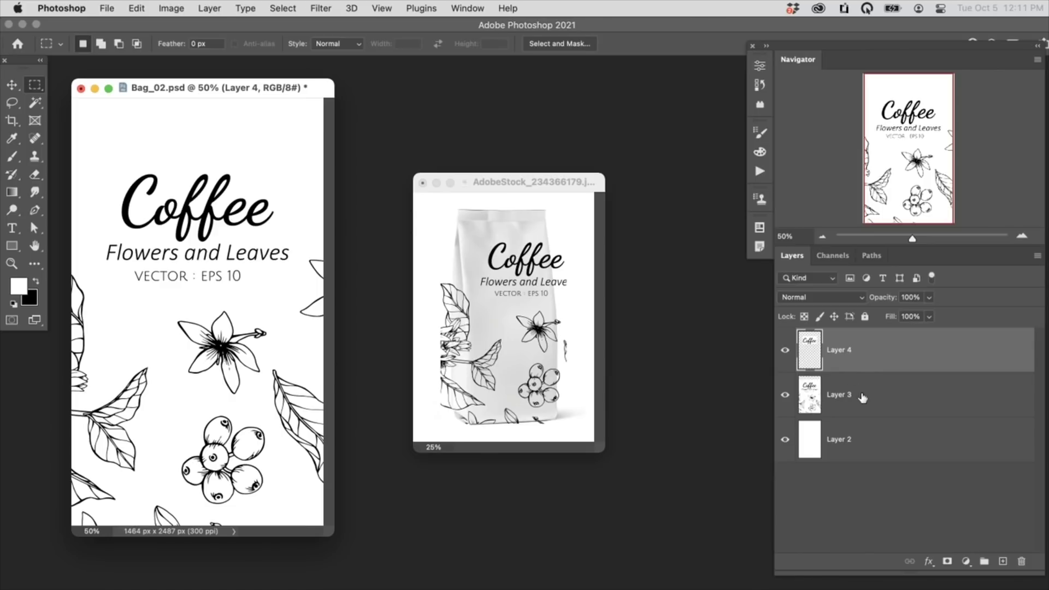
Transform the botanical artwork on Layer 3 so the coffee branch fills the area beneath the Coffee title
click(852, 391)
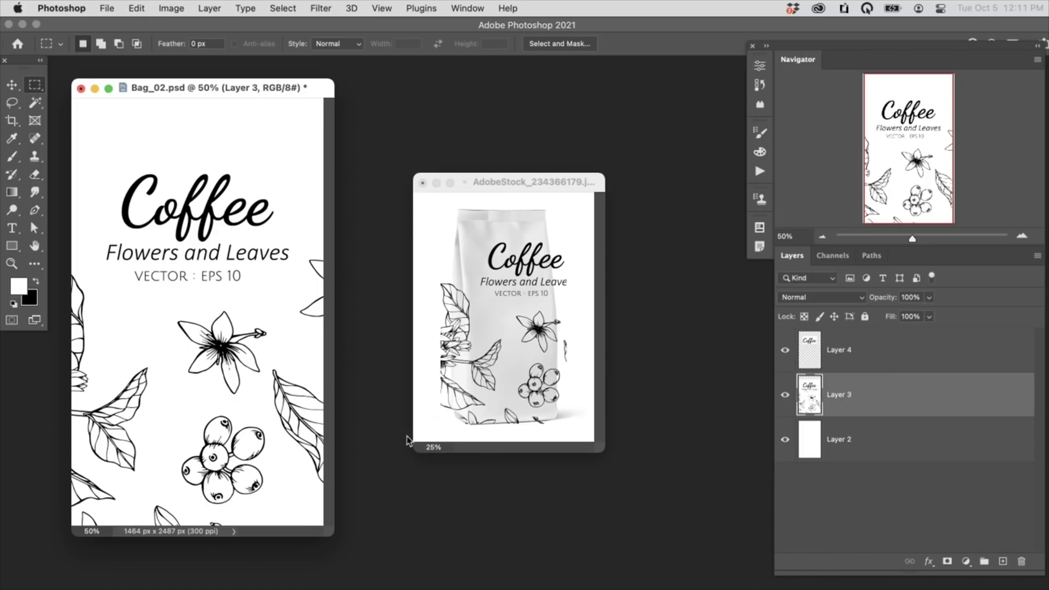
key(super+t)
drag(319, 48, 287, 48)
drag(185, 398, 343, 358)
drag(234, 344, 248, 365)
drag(333, 535, 625, 588)
drag(585, 540, 713, 589)
key(Return)
Change the area surrounding the canvas to Light Gray
key(m)
right_click(117, 203)
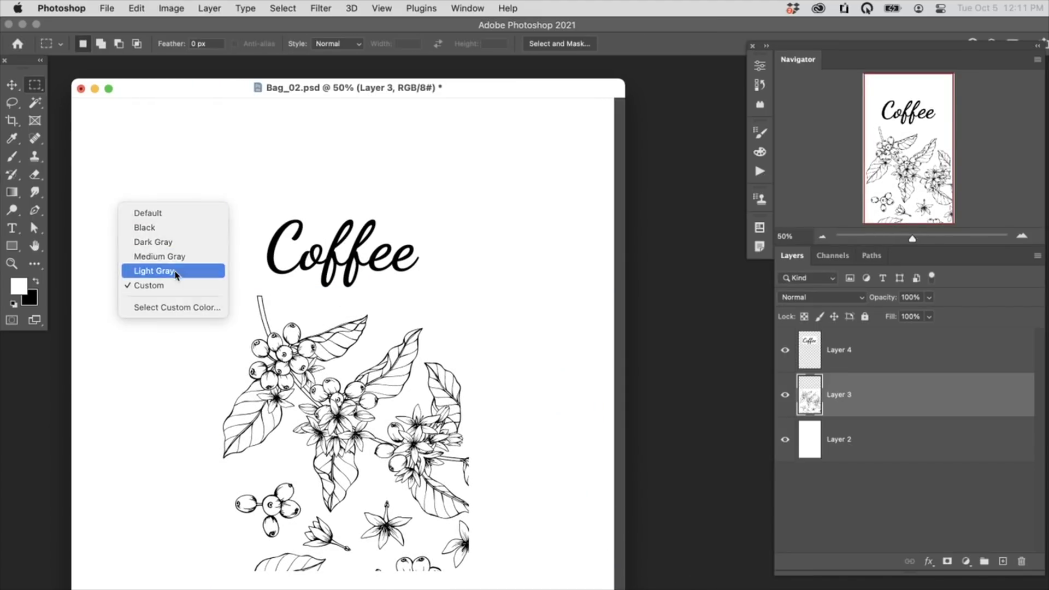
click(176, 271)
drag(463, 89, 416, 86)
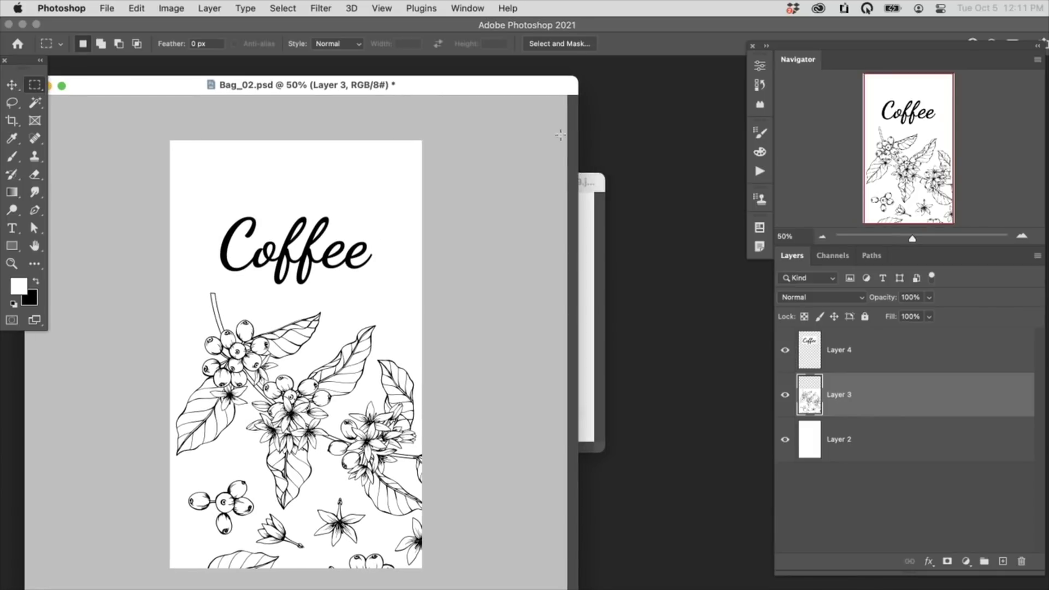
Save Bag_02.psd to update the linked mockup and show the two documents side by side
drag(591, 185, 700, 192)
click(500, 89)
key(super+s)
click(669, 203)
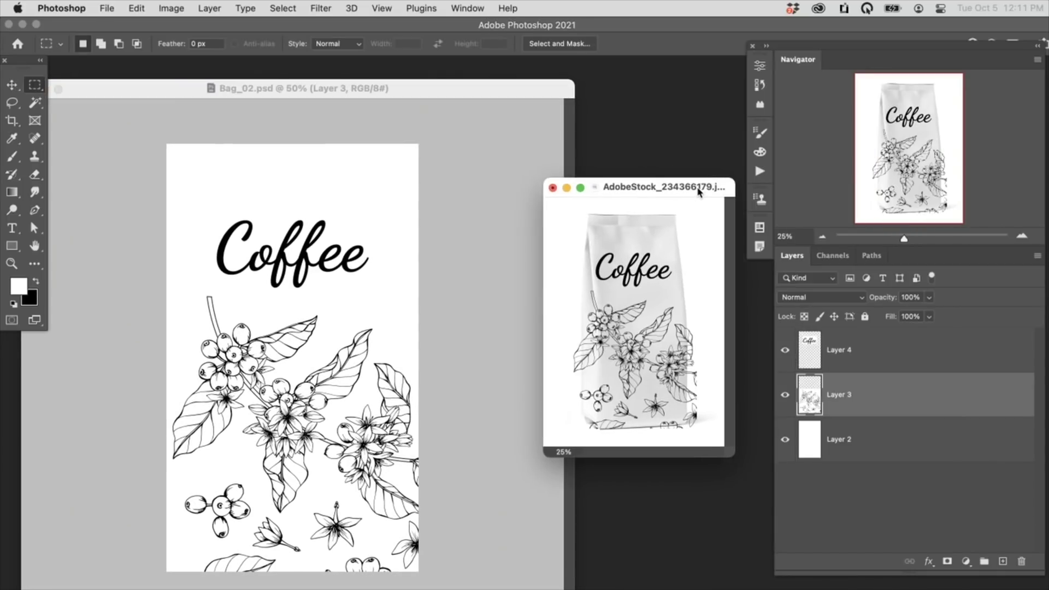
click(453, 199)
key(super+minus)
key(super+plus)
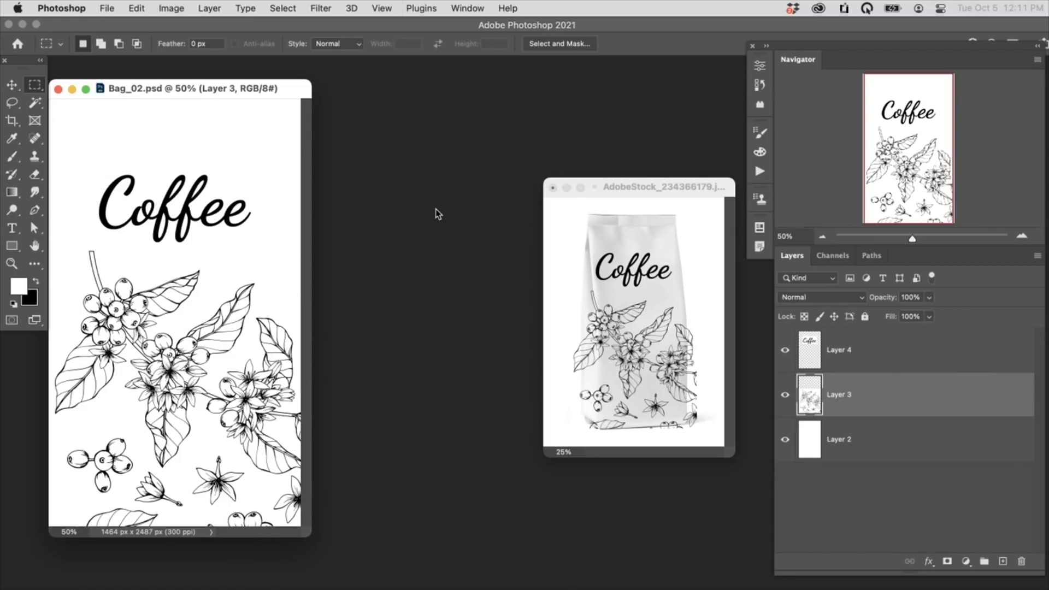
Scale the Coffee title to about 75%, centre it higher on the design, and save Bag_02.psd
click(861, 351)
key(super+t)
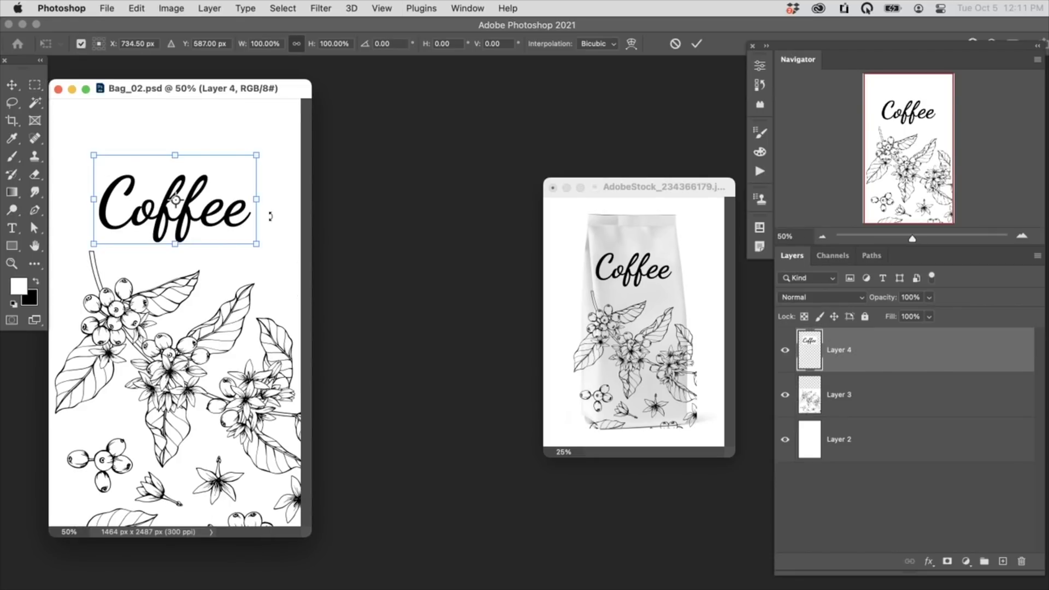
drag(251, 153, 221, 172)
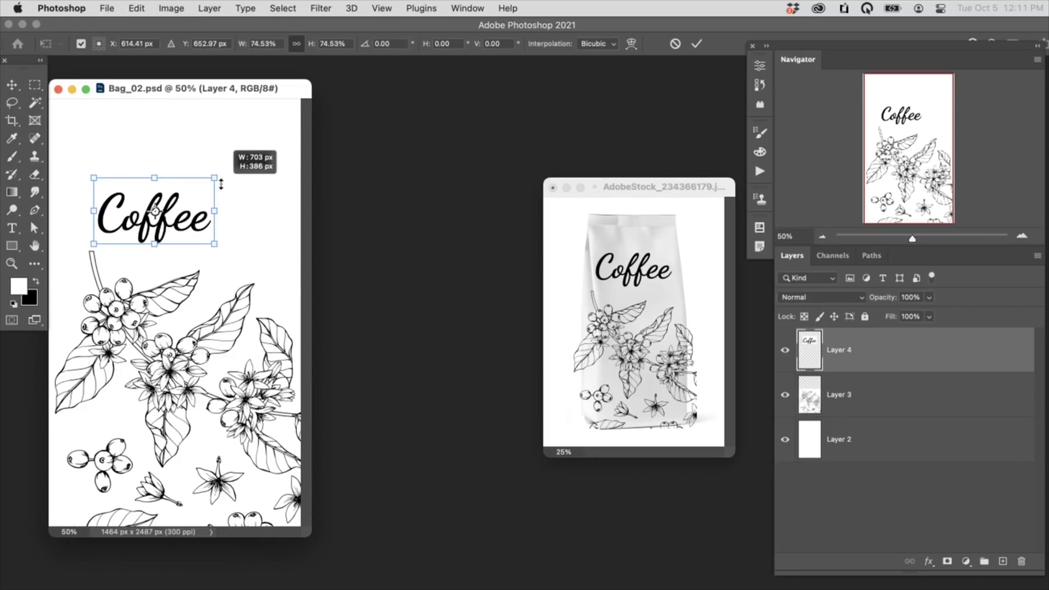
key(Return)
key(m)
key(v)
drag(175, 213, 221, 187)
key(super+s)
key(super+s)
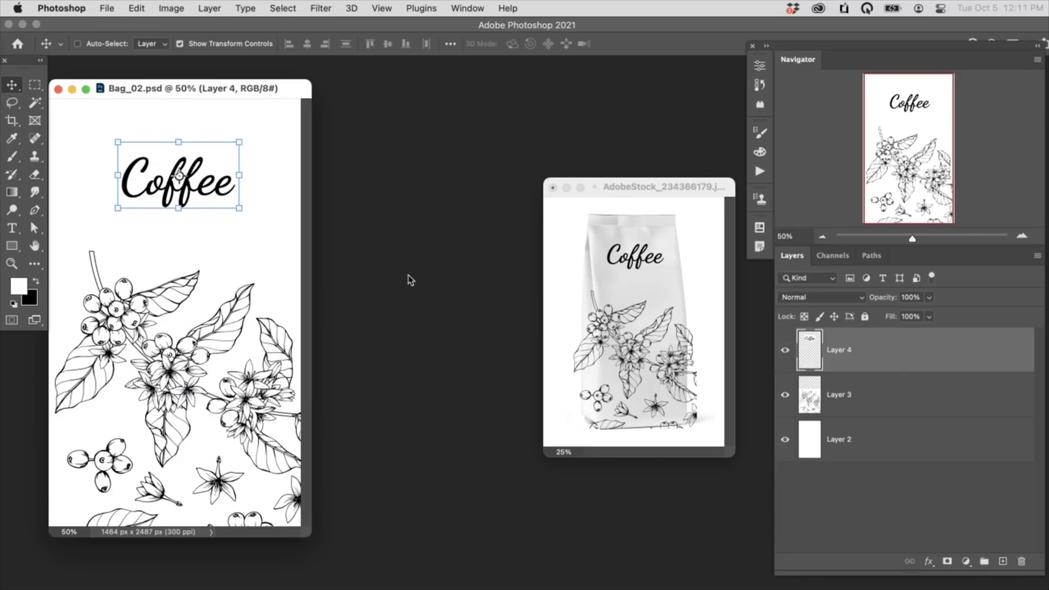
Scale the Layer 3 botanical artwork to 111%, shift it slightly right and up, and save Bag_02.psd
click(788, 378)
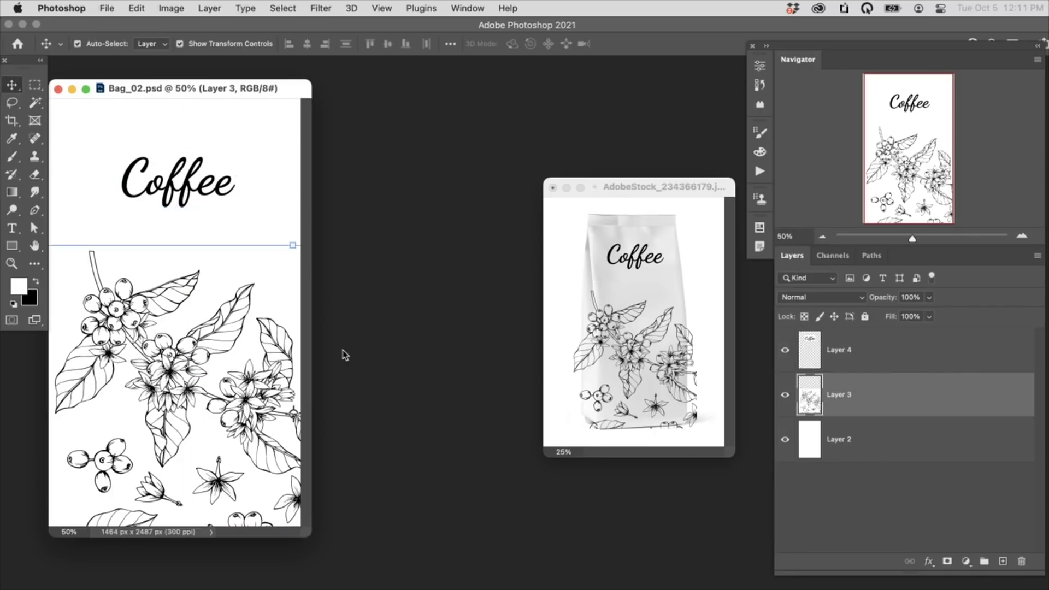
key(super+t)
drag(311, 45, 324, 46)
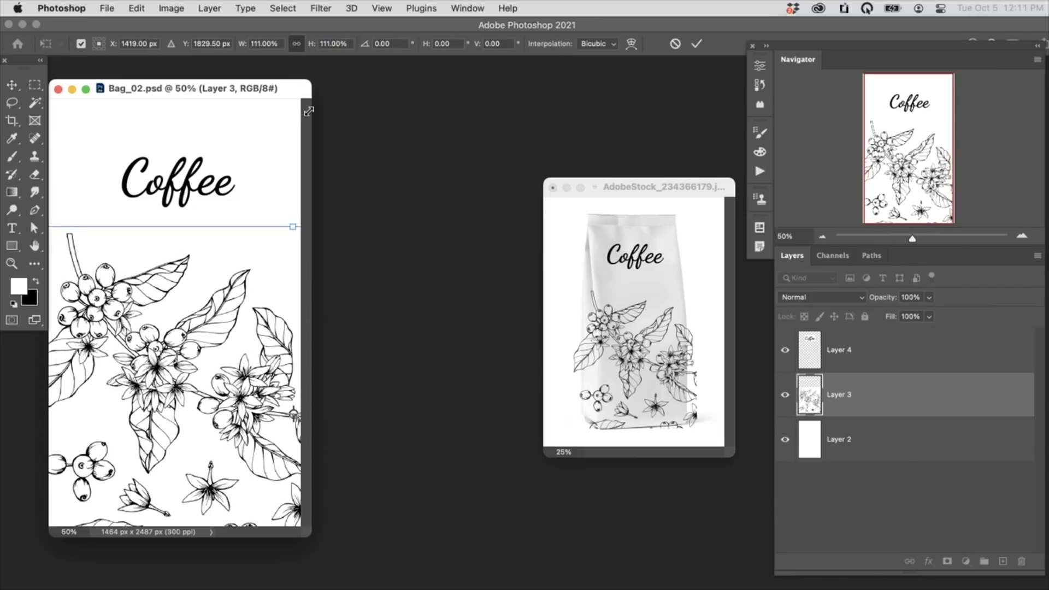
key(Return)
key(super+s)
drag(186, 354, 209, 346)
key(super+s)
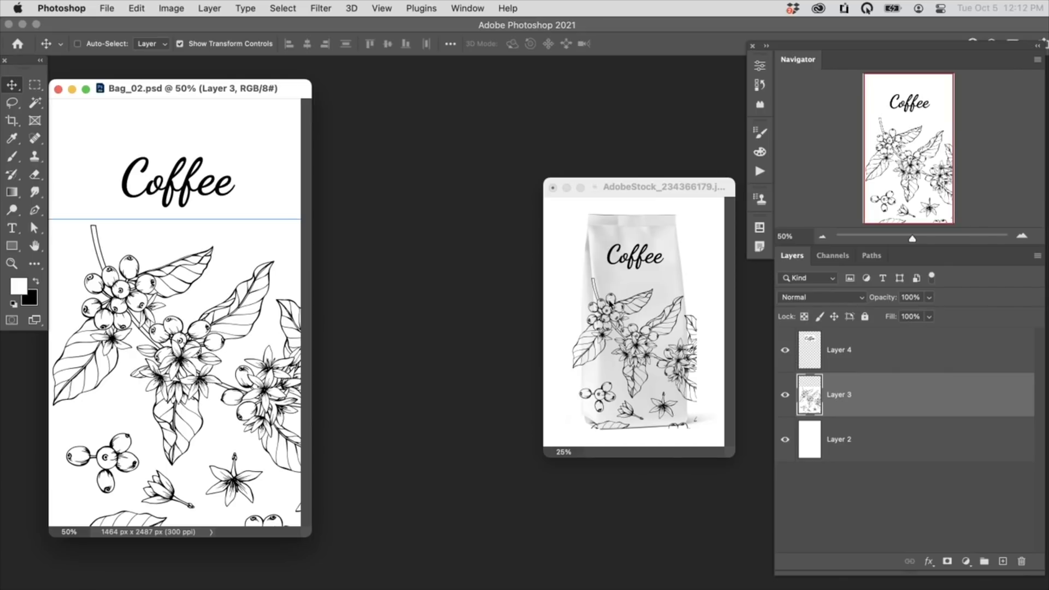
Display the bag mockup on its own in full-screen mode, zoomed in on the printed artwork
drag(666, 188, 568, 156)
key(super+equal)
key(super+equal)
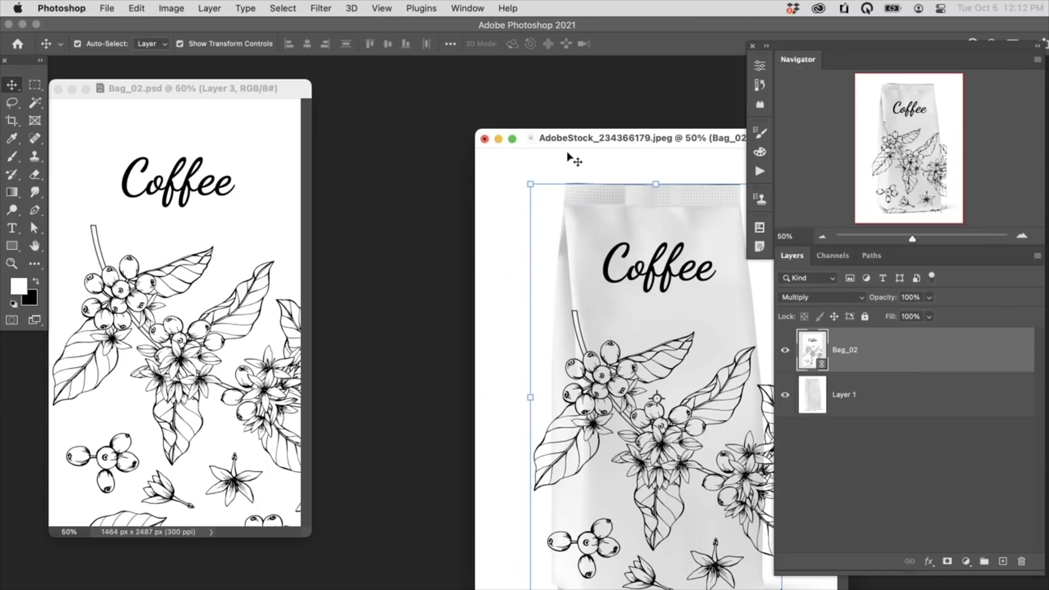
drag(668, 136, 525, 106)
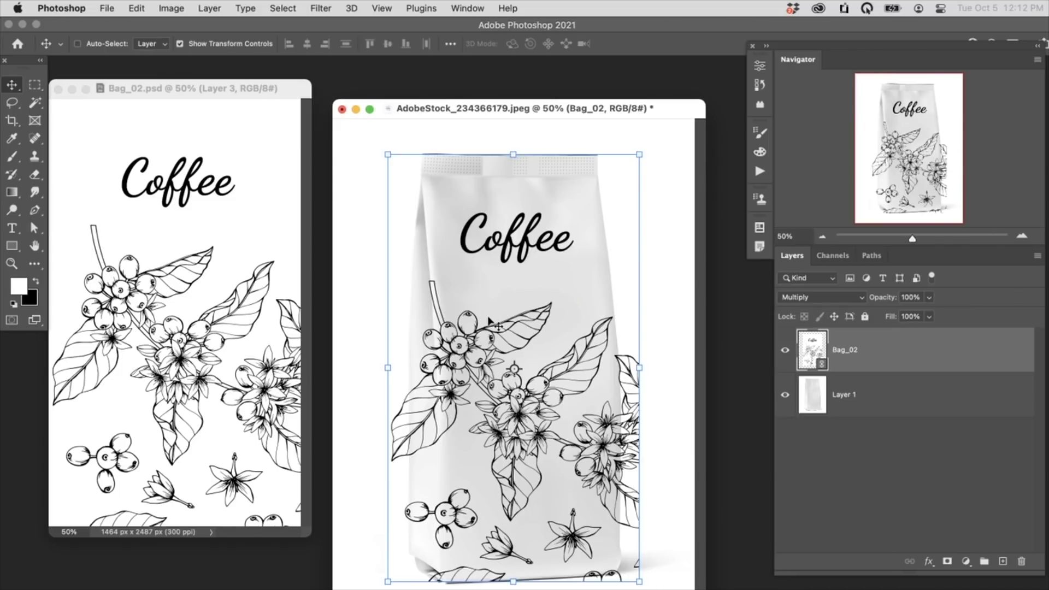
key(super+w)
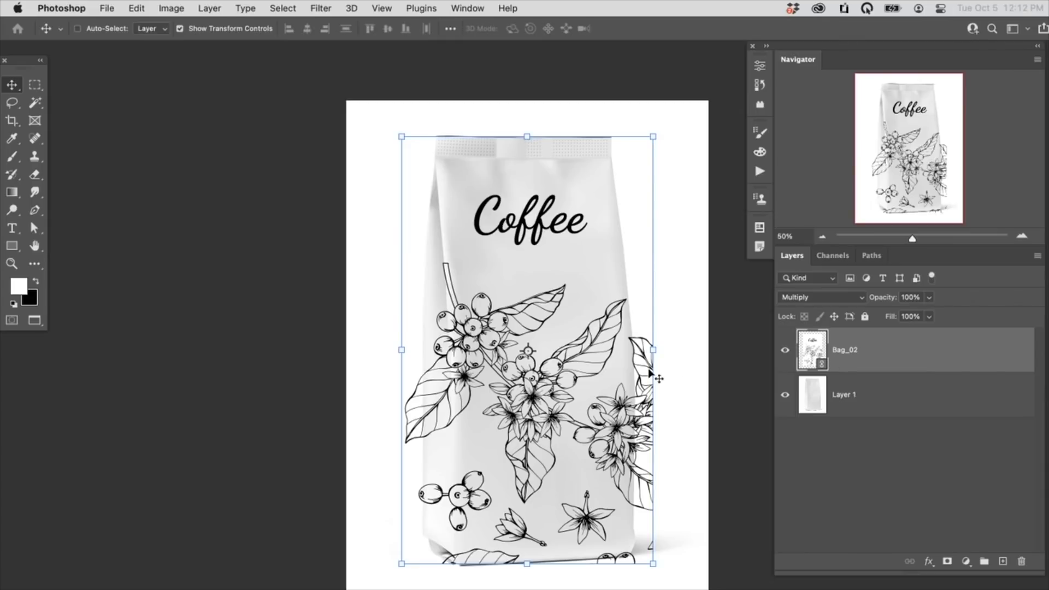
scroll(697, 388, up, 3)
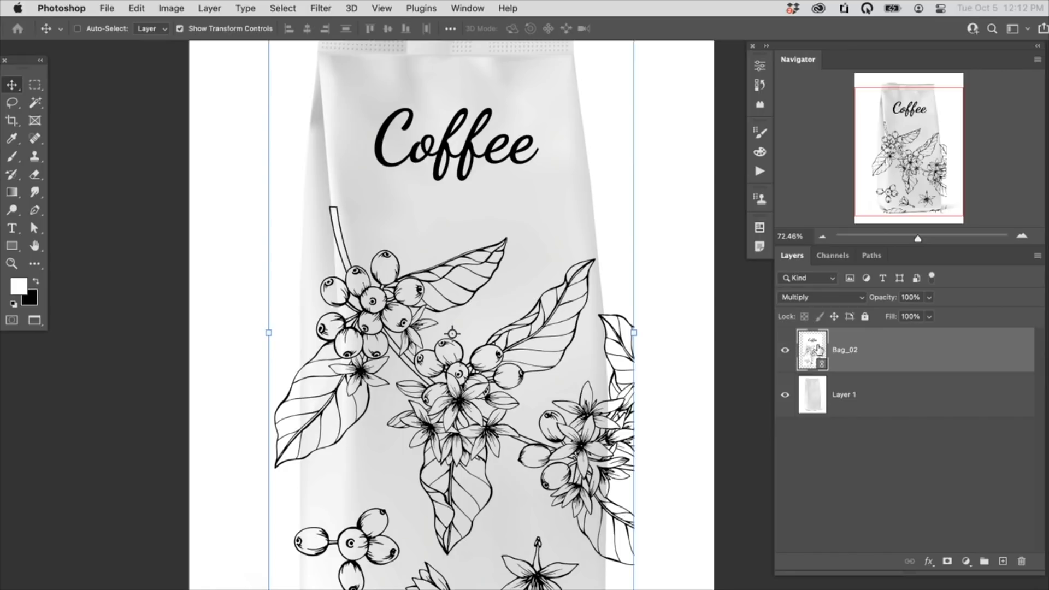
Open the Liquify filter on the Bag_02 layer and enlarge the warp brush to size 199
click(318, 6)
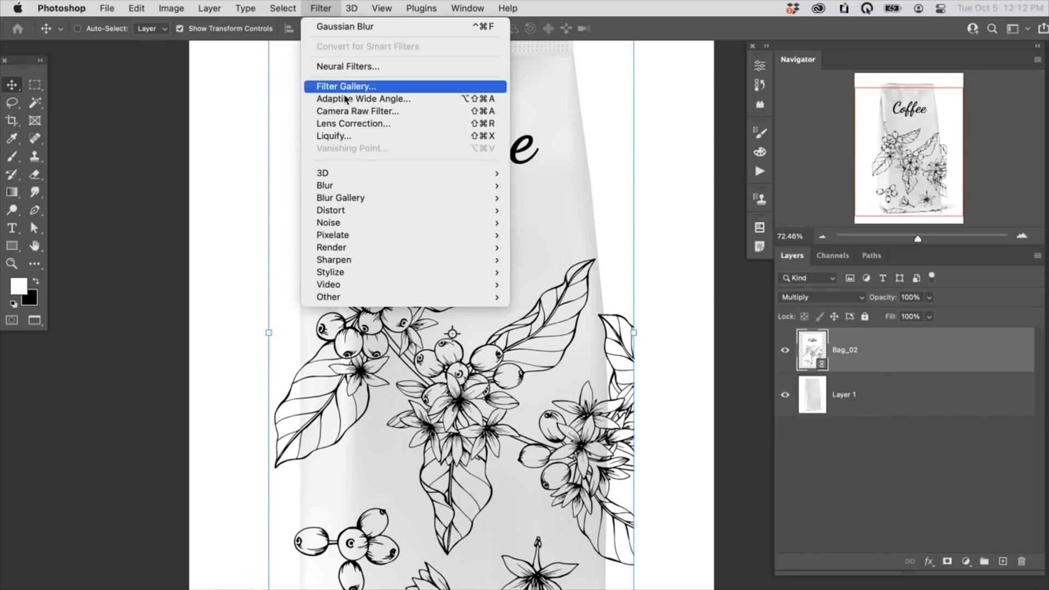
click(363, 135)
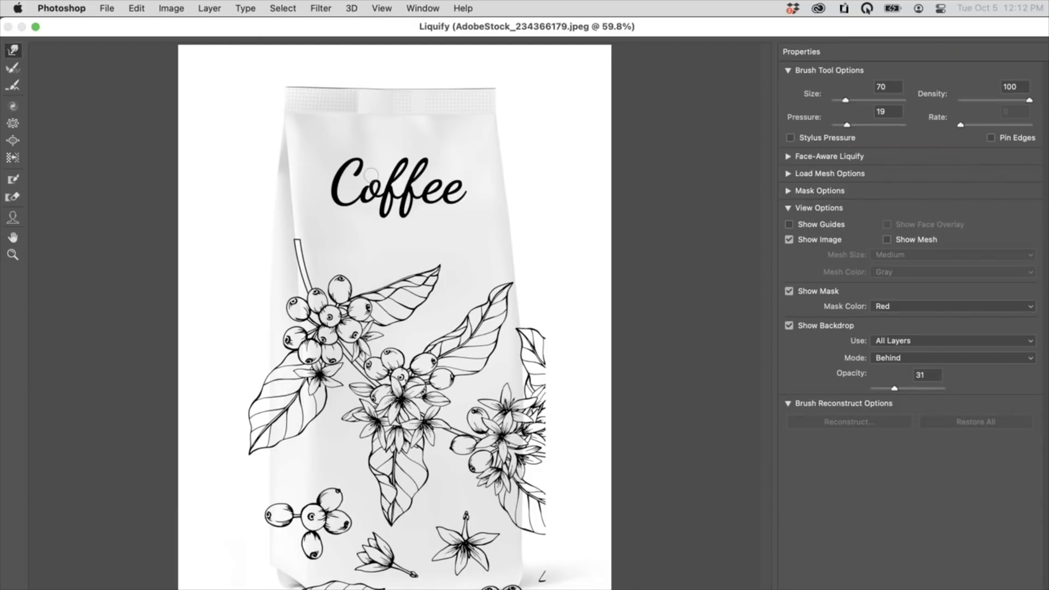
key(super+equal)
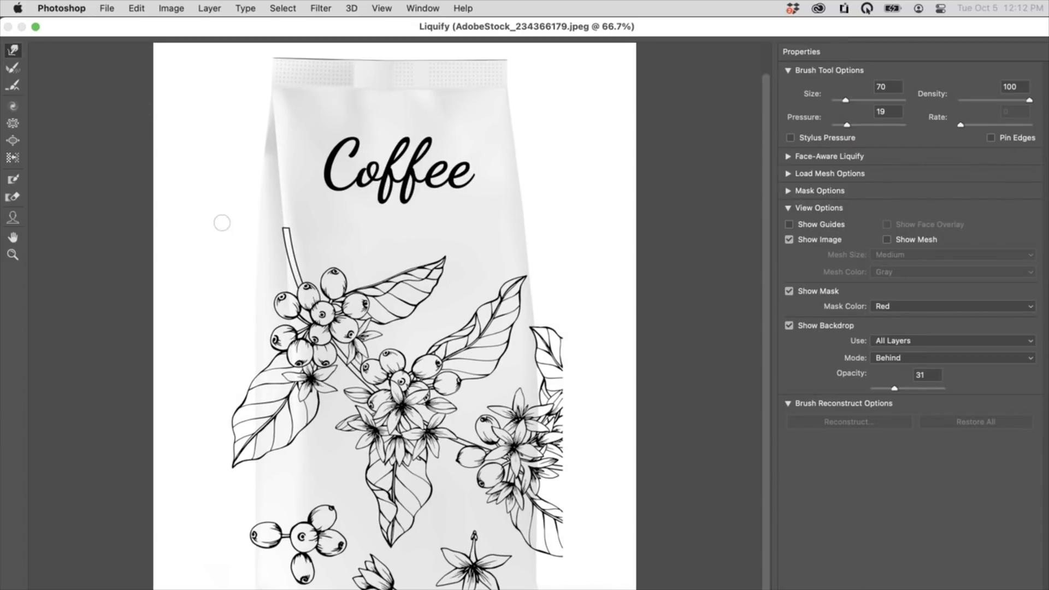
key(bracketright)
key(bracketright)
key(bracketright)
key(bracketright)
key(bracketright)
drag(421, 290, 438, 286)
key(super+z)
Set the Liquify backdrop to use only Layer 1, keeping it shown behind the artwork
click(788, 326)
click(789, 326)
click(879, 341)
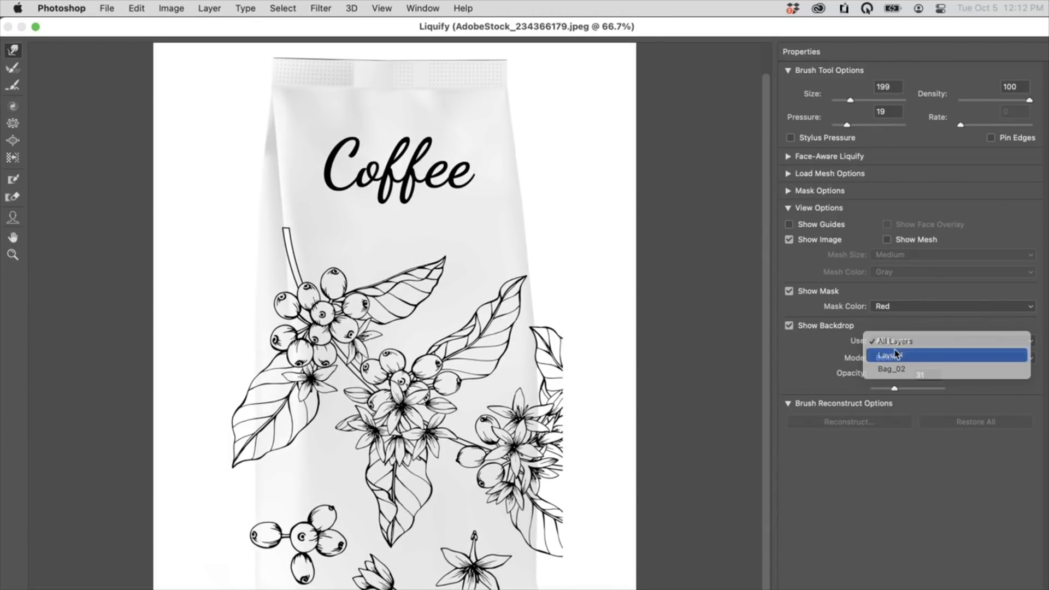
click(895, 355)
mouse_move(298, 311)
mouse_down()
mouse_move(284, 344)
mouse_move(301, 328)
mouse_up()
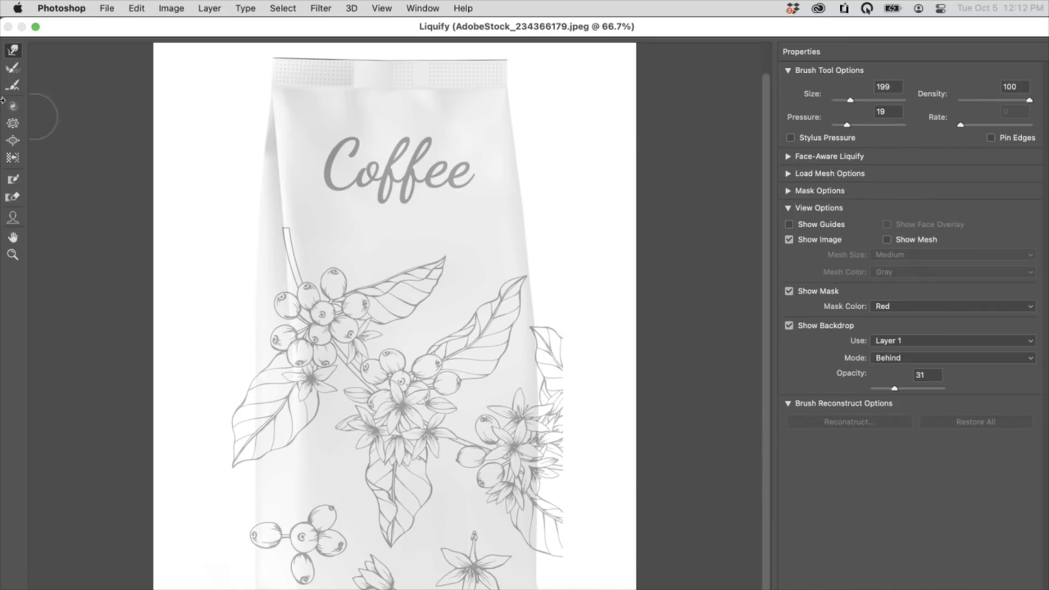
Freeze-mask the bag's front panel, covering the Coffee lettering and central botanicals, using a brush enlarged to size 175
click(12, 185)
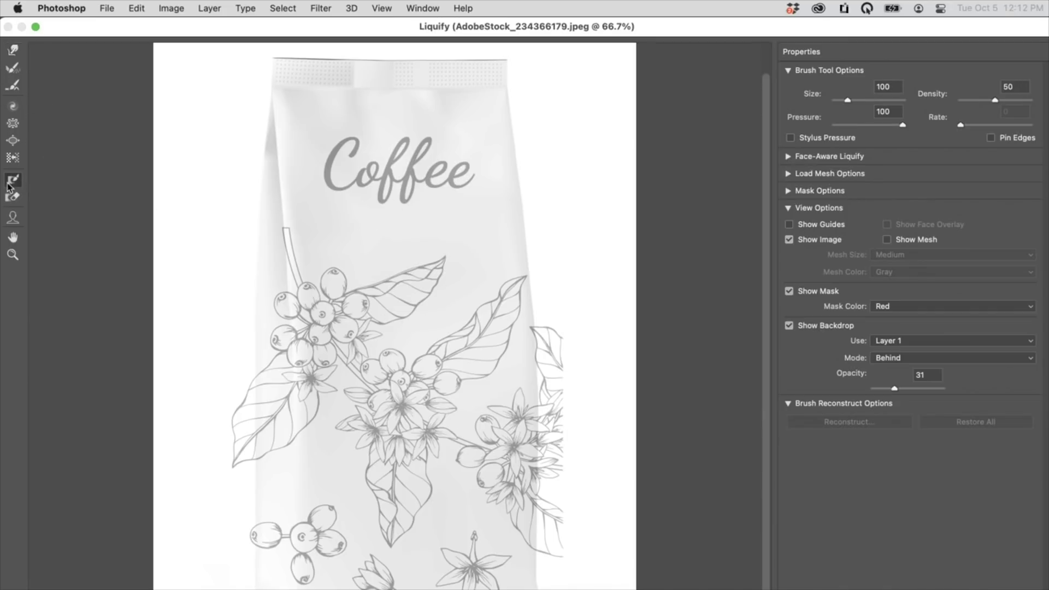
mouse_move(334, 243)
mouse_down()
mouse_move(333, 353)
mouse_move(348, 385)
mouse_up()
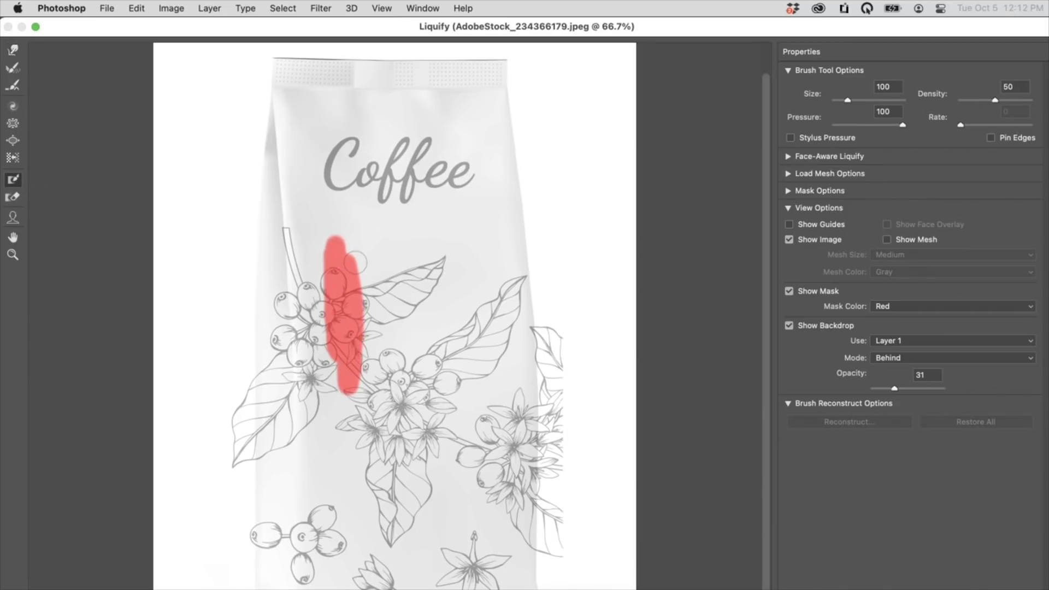
key(bracketright)
mouse_move(300, 219)
mouse_down()
mouse_move(320, 582)
mouse_move(360, 432)
mouse_move(393, 492)
mouse_move(415, 245)
mouse_move(364, 98)
mouse_move(322, 123)
mouse_move(371, 383)
mouse_move(327, 436)
mouse_up()
mouse_move(358, 235)
mouse_down()
mouse_move(393, 202)
mouse_move(432, 246)
mouse_move(447, 458)
mouse_up()
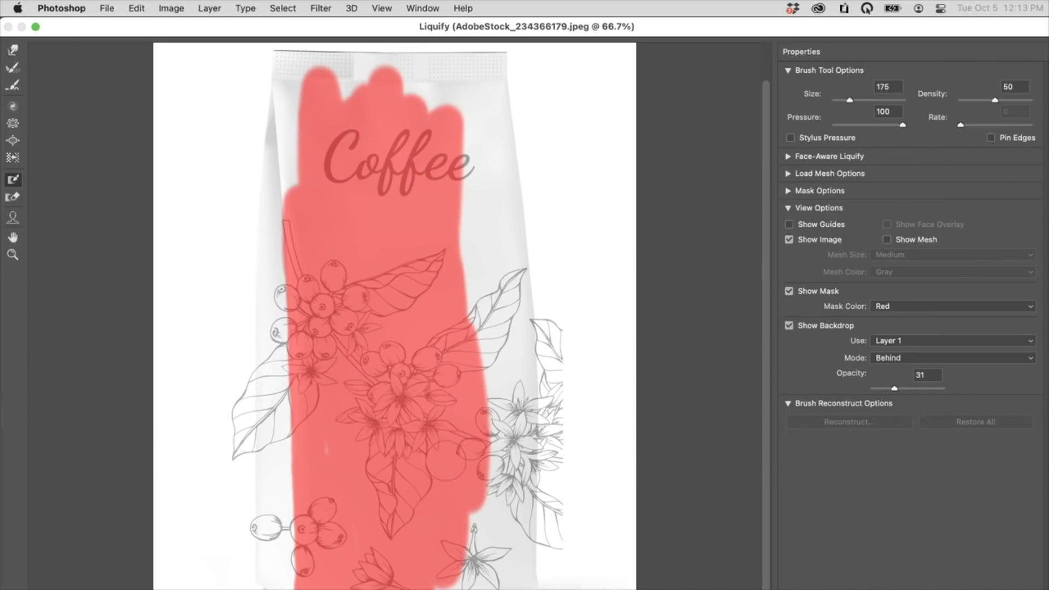
click(13, 196)
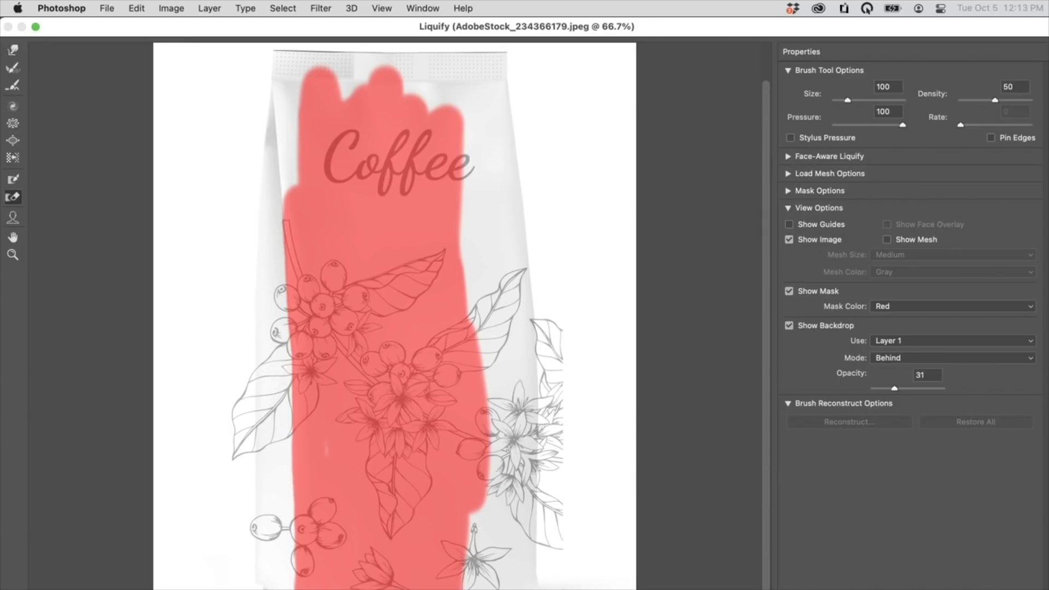
click(14, 183)
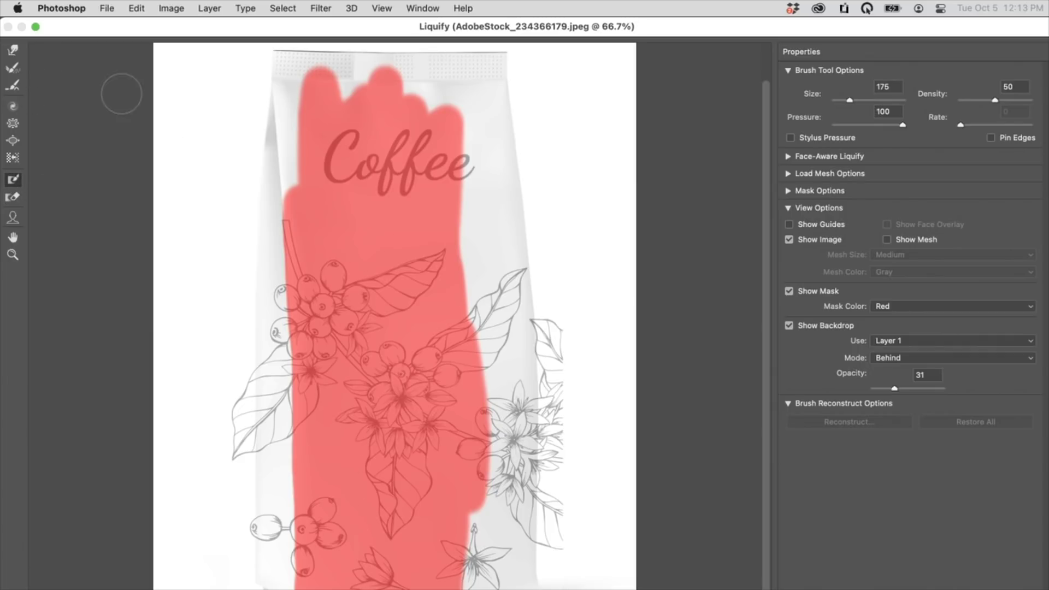
With the Forward Warp brush at size 900, push the leaf overhanging the bag's left edge inward
click(13, 51)
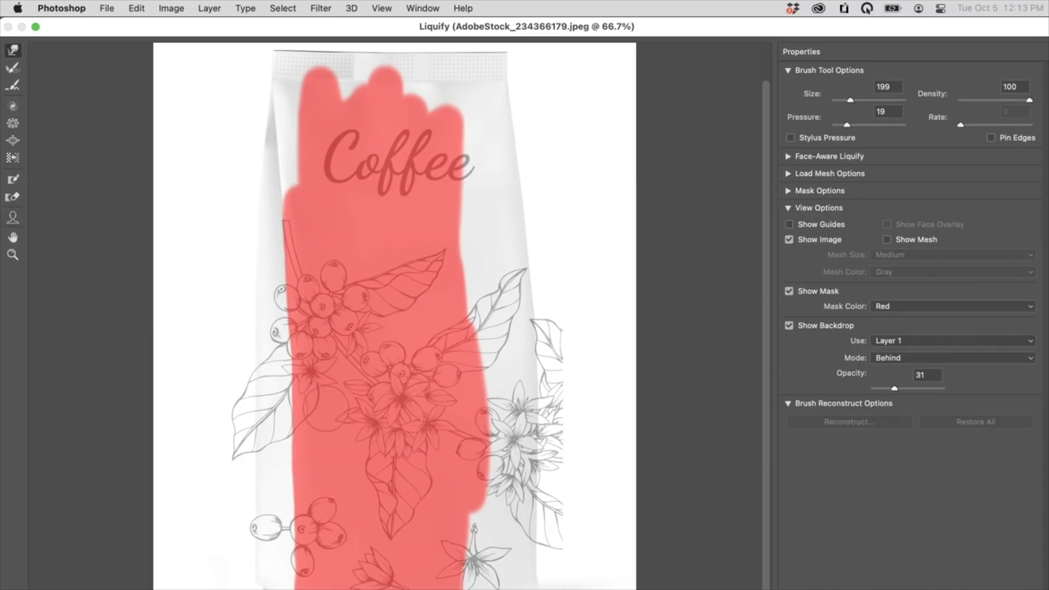
key(bracketright)
key(bracketright)
key(bracketright)
key(bracketright)
key(bracketright)
key(bracketright)
key(bracketright)
key(bracketright)
key(bracketright)
key(bracketright)
key(bracketright)
key(bracketright)
key(bracketright)
key(bracketright)
key(bracketright)
key(bracketright)
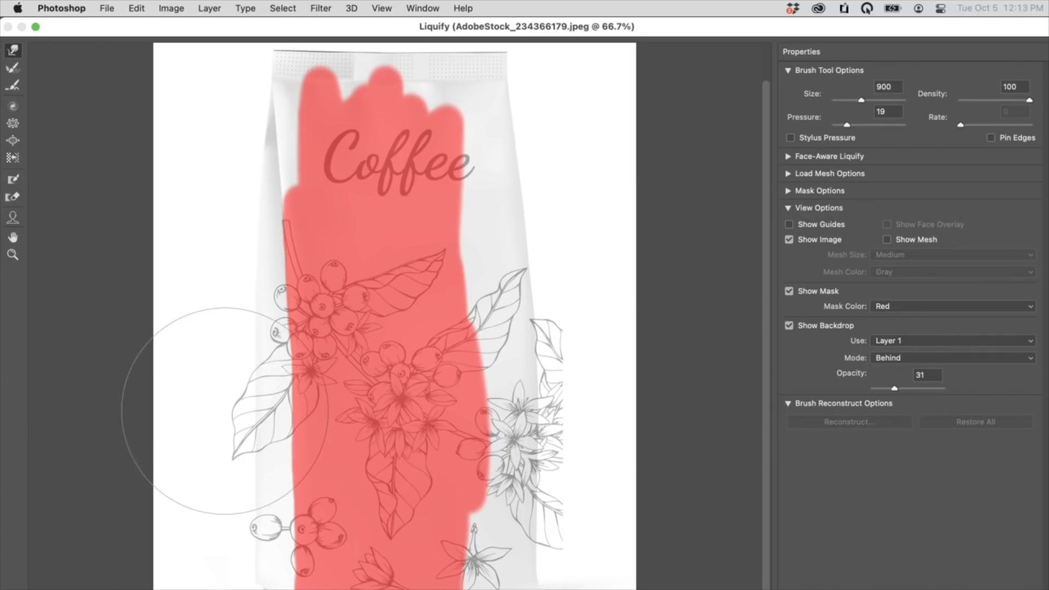
drag(229, 412, 300, 438)
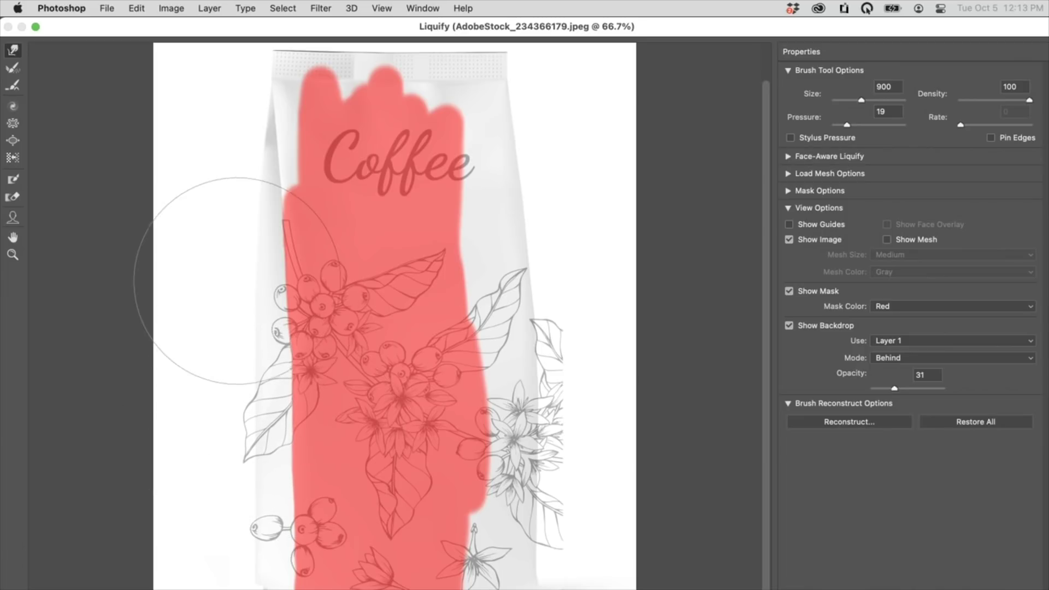
Reduce the warp brush to size 175, fit the left leaf and berries inside the bag, and preview with the mask hidden
key(bracketleft)
key(bracketleft)
key(bracketleft)
key(bracketleft)
key(bracketleft)
key(bracketleft)
key(bracketleft)
key(bracketleft)
key(bracketleft)
key(bracketleft)
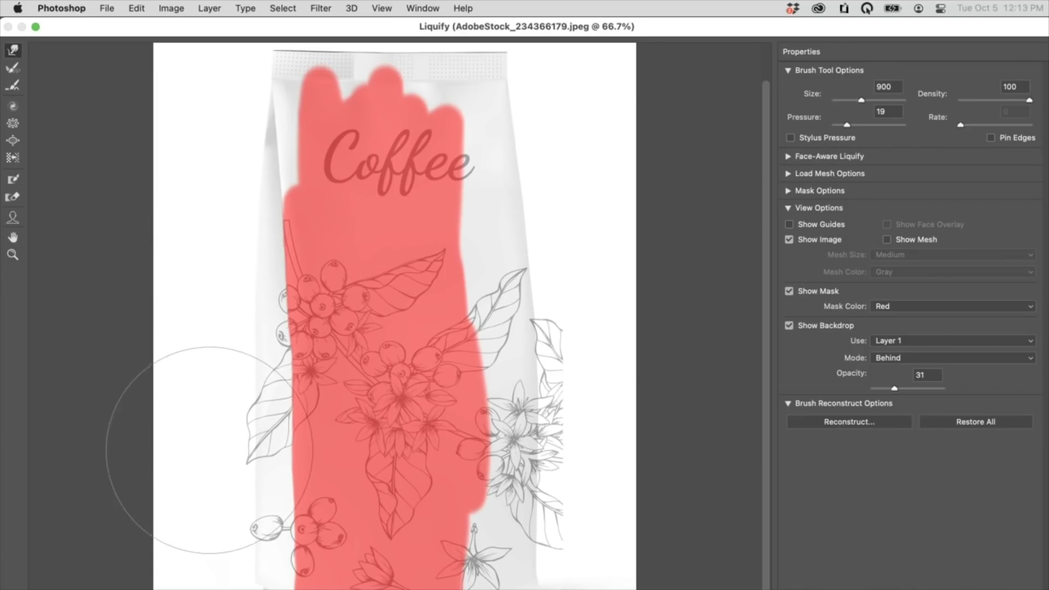
mouse_move(245, 436)
mouse_down()
mouse_move(228, 420)
mouse_move(254, 416)
mouse_move(234, 412)
mouse_move(249, 410)
mouse_move(231, 438)
mouse_move(250, 446)
mouse_move(248, 465)
mouse_move(235, 444)
mouse_move(241, 517)
mouse_move(262, 533)
mouse_move(225, 538)
mouse_move(266, 530)
mouse_up()
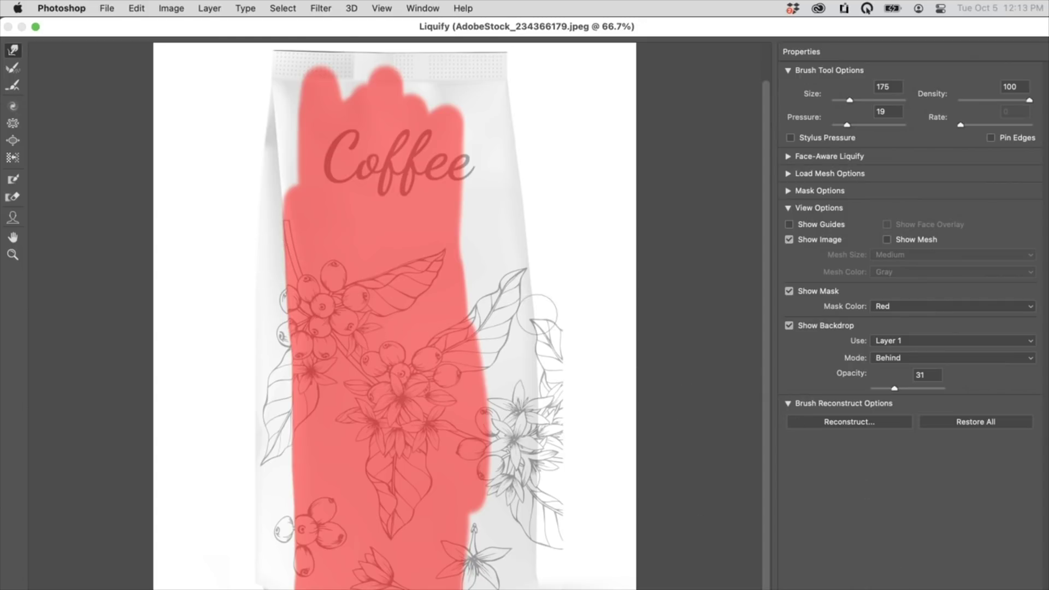
click(790, 291)
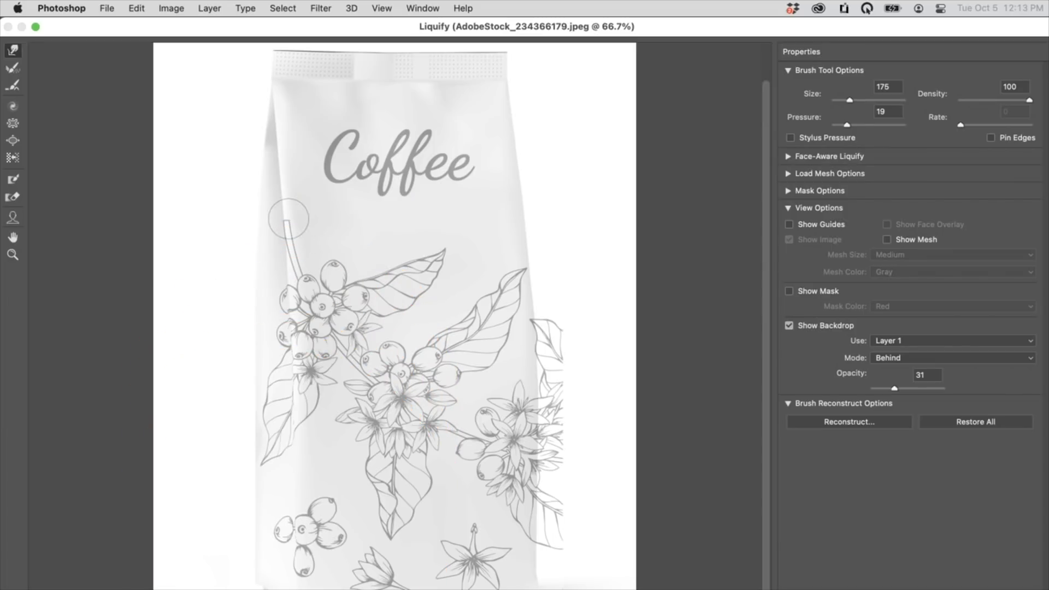
click(789, 292)
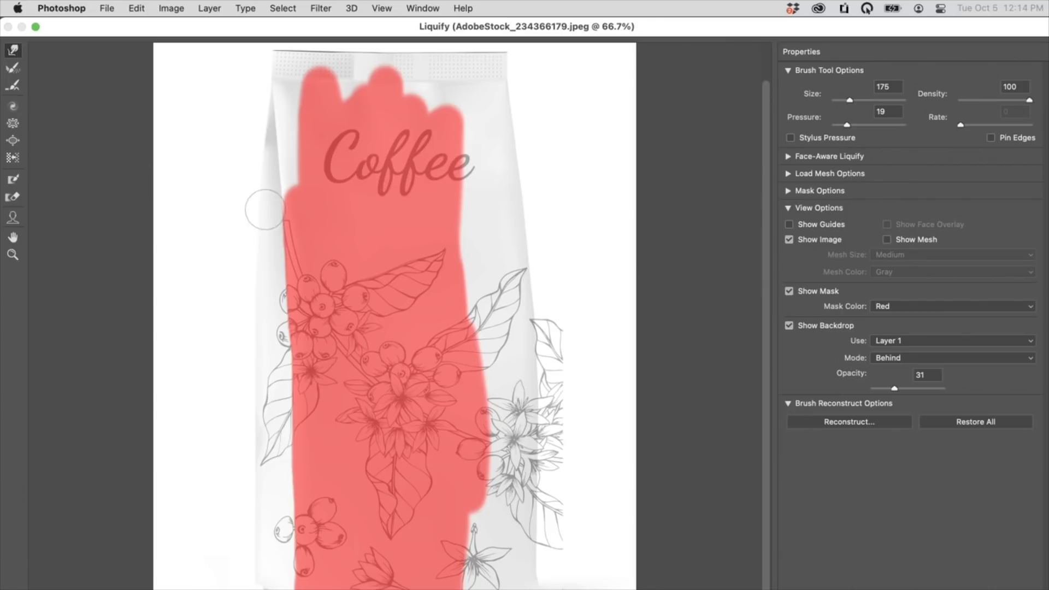
Set the warp brush to size 500 and push the flowers and leaves overhanging the bag's right edge inward
key(bracketright)
key(bracketright)
key(bracketright)
key(bracketright)
key(bracketright)
key(bracketright)
key(bracketright)
key(bracketright)
key(bracketright)
key(bracketright)
key(bracketright)
key(bracketright)
key(bracketleft)
key(bracketleft)
key(bracketleft)
key(bracketleft)
key(bracketleft)
key(bracketleft)
key(bracketleft)
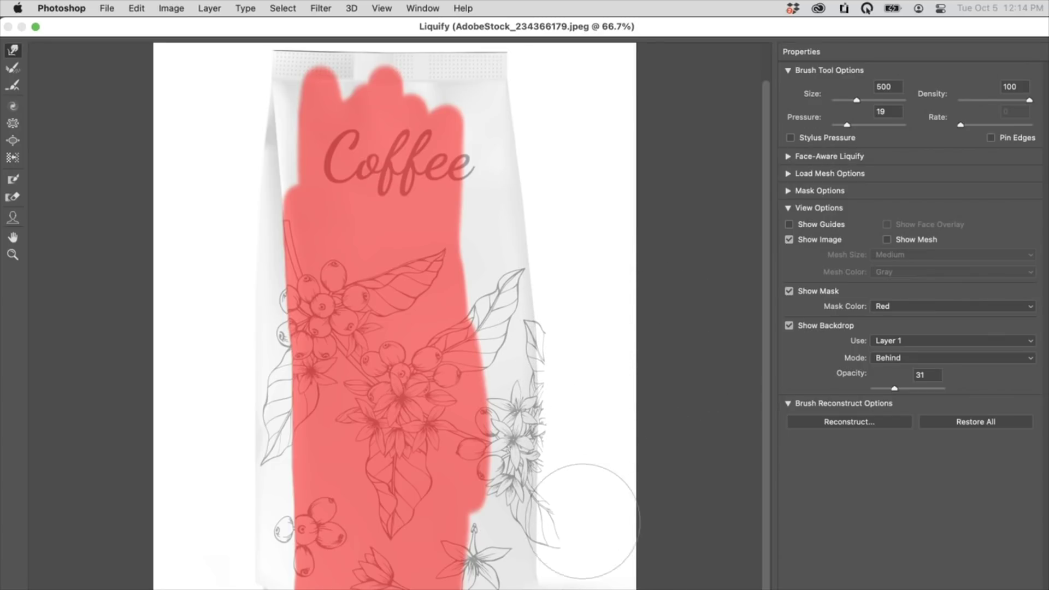
Refine the artwork along the bag's right edge with warp brush sizes 200 and 400, ending at size 175
key(bracketleft)
key(bracketleft)
key(bracketleft)
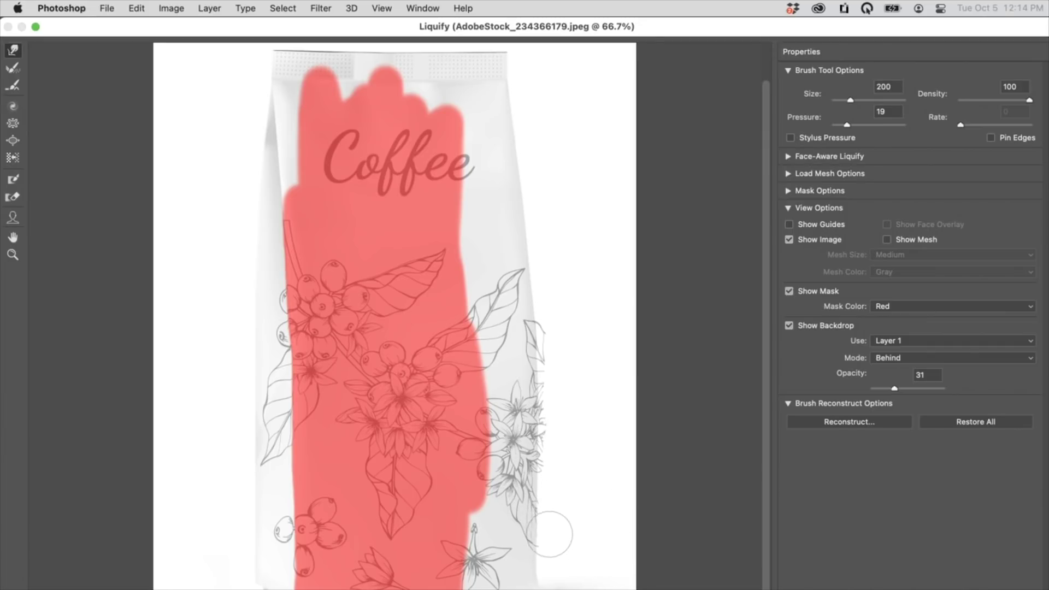
key(bracketright)
key(bracketright)
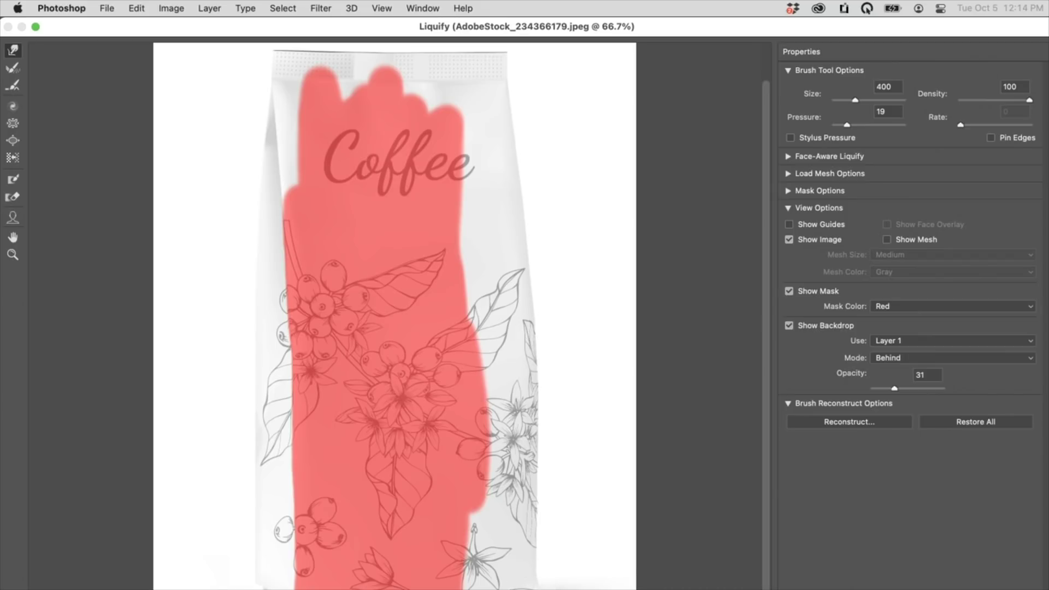
key(super+shift+z)
key(bracketleft)
key(bracketleft)
Confirm Revert Reconstruction with the amount at 100 and apply the Liquify filter to the Bag_02 layer
click(864, 420)
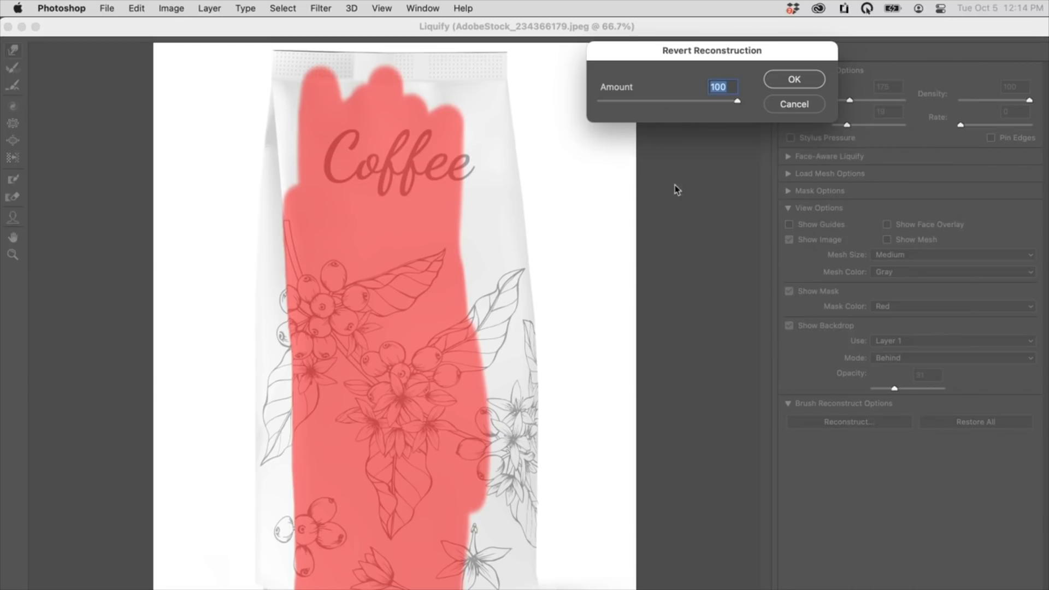
mouse_move(735, 101)
mouse_down()
mouse_move(536, 105)
mouse_move(724, 101)
mouse_move(676, 83)
mouse_move(595, 86)
mouse_move(719, 82)
mouse_move(603, 100)
mouse_move(655, 89)
mouse_move(649, 99)
mouse_move(726, 103)
mouse_move(647, 103)
mouse_move(738, 102)
mouse_up()
click(794, 80)
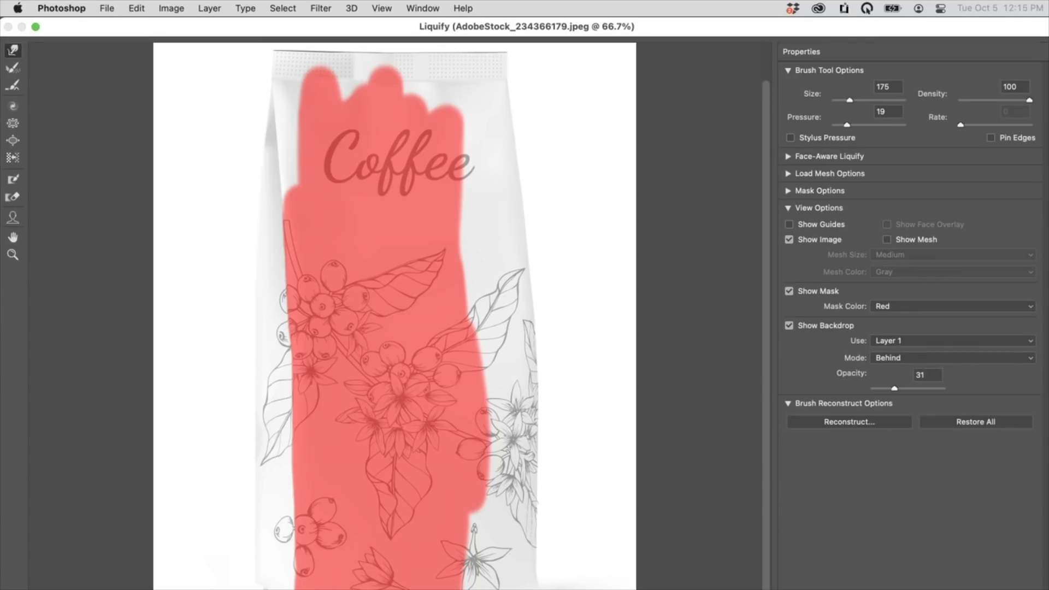
key(Return)
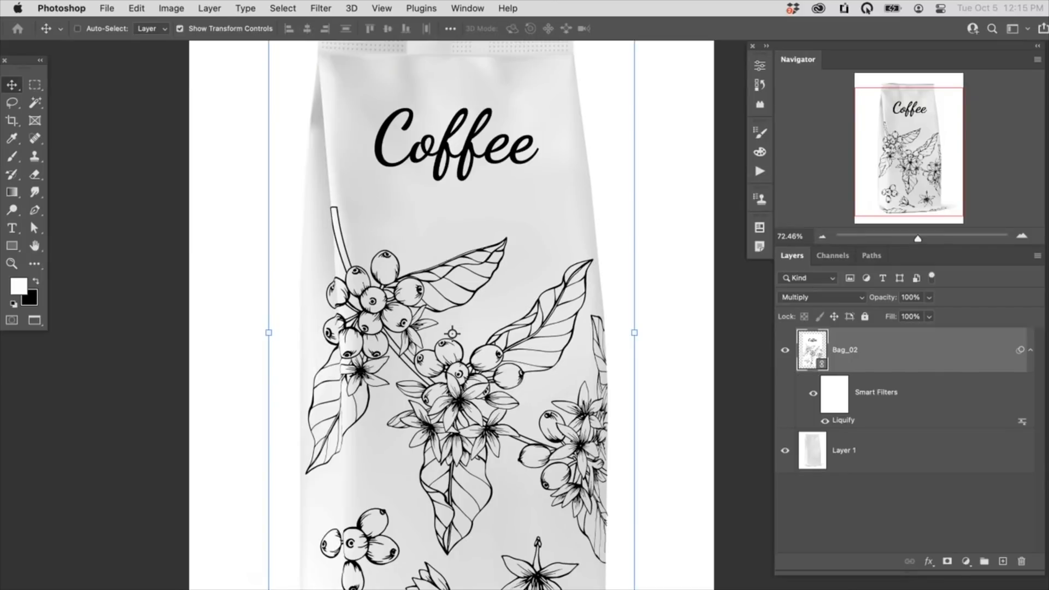
Arrange the Bag_02.psd and bag mockup windows side by side, undoing the small trial move of the Layer 3 artwork
scroll(513, 445, down, 3)
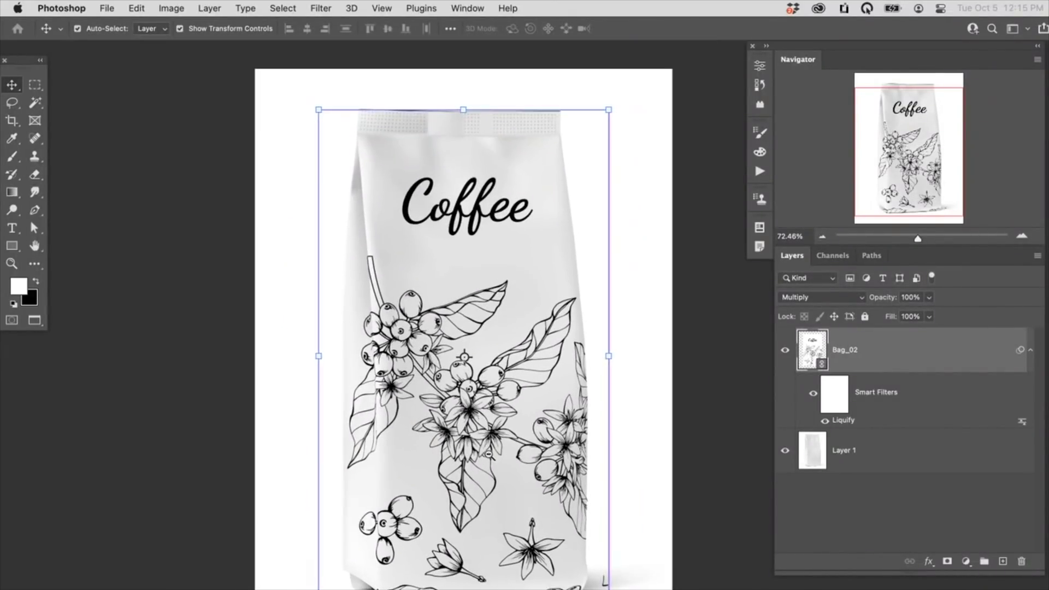
double_click(550, 358)
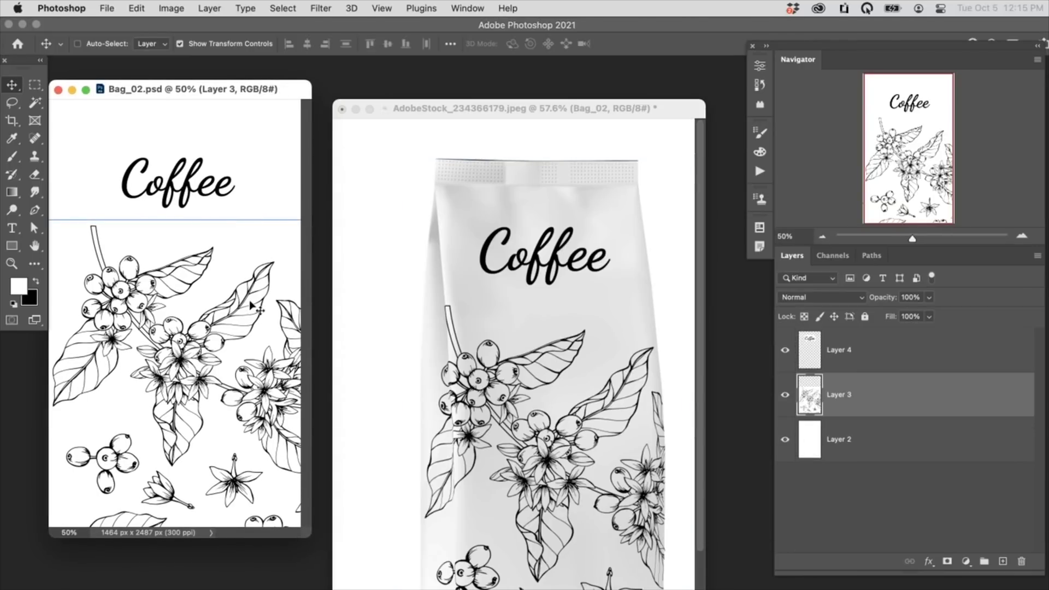
mouse_move(250, 304)
mouse_down()
mouse_move(268, 284)
mouse_move(236, 307)
mouse_up()
key(super+z)
click(486, 129)
drag(482, 109, 480, 105)
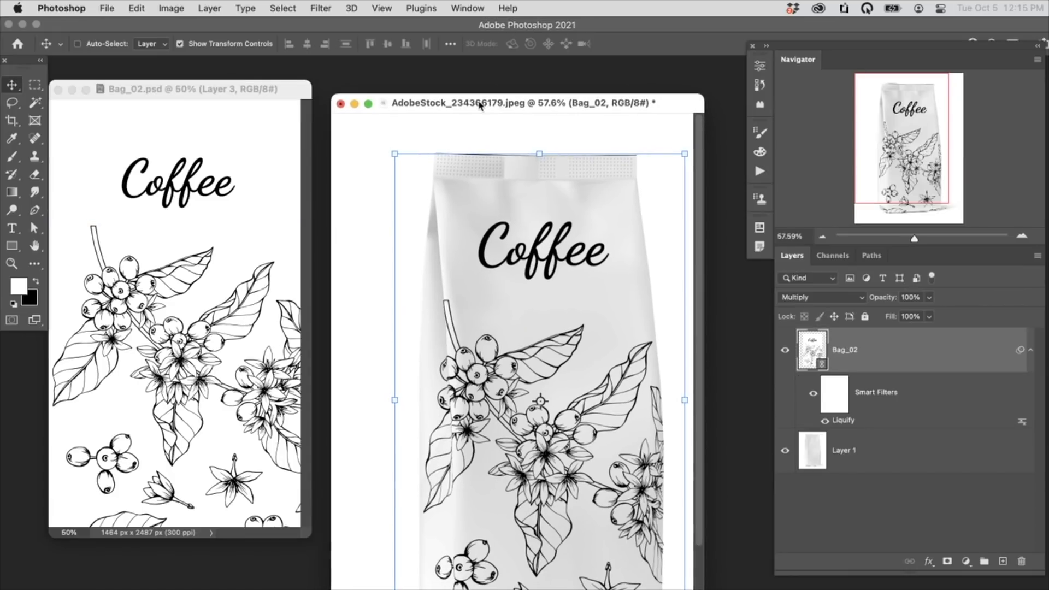
drag(289, 83, 294, 79)
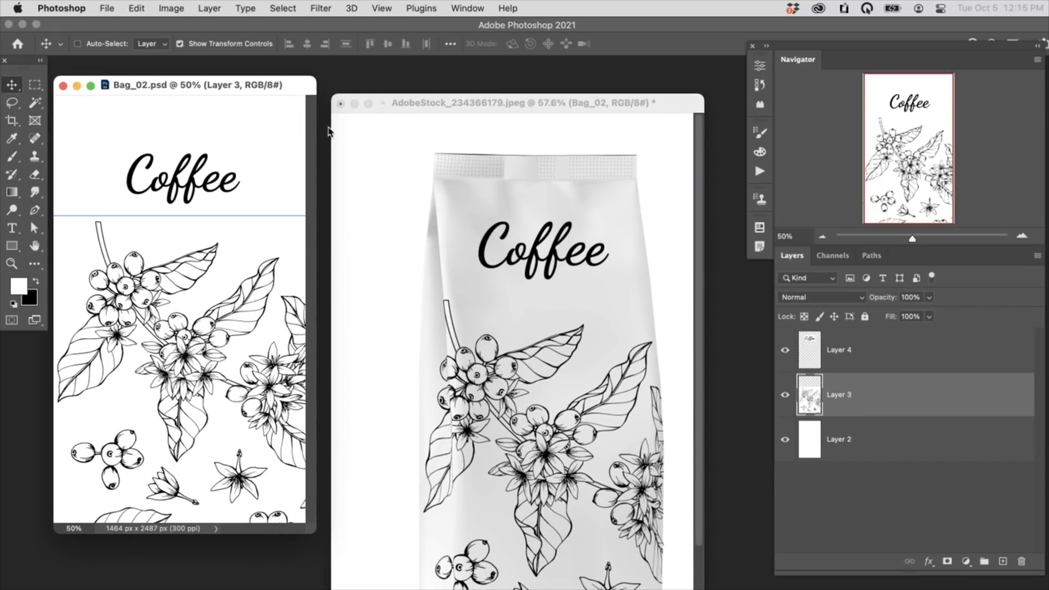
Try the Layer 3 botanical artwork further right and then further left, saving Bag_02.psd after each move
drag(215, 335, 233, 337)
key(super+s)
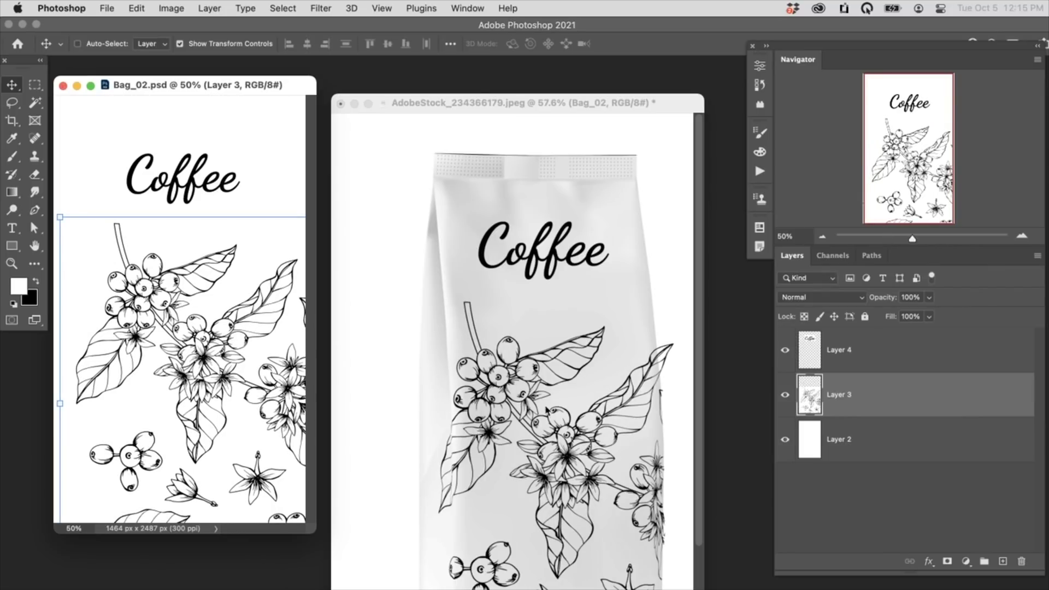
drag(287, 396, 243, 402)
key(super+s)
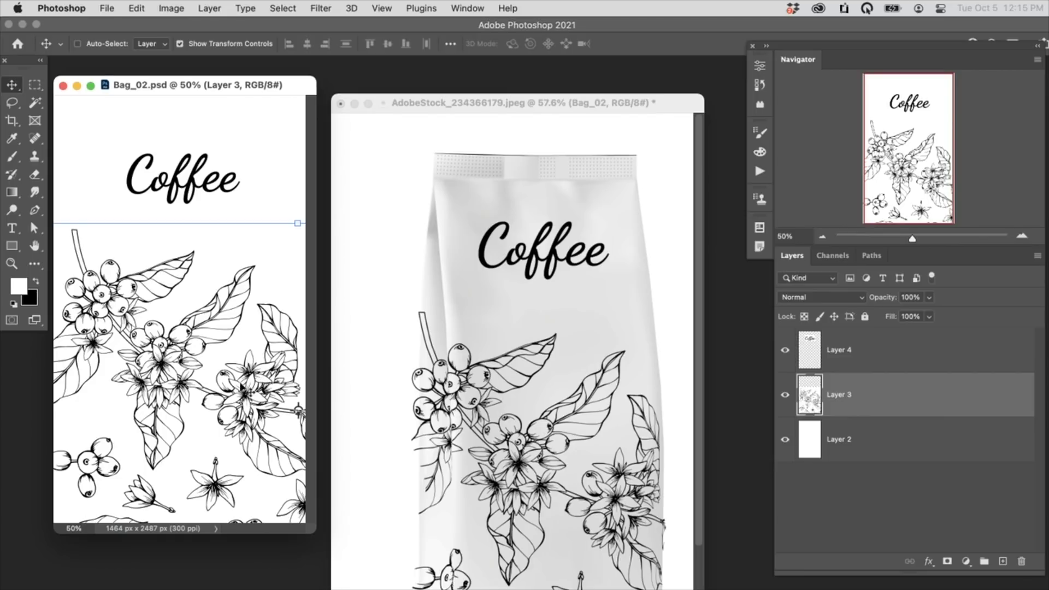
Undo the leftward move, scale the Layer 3 artwork down slightly, place it lower, and save Bag_02.psd
key(super+z)
key(super+s)
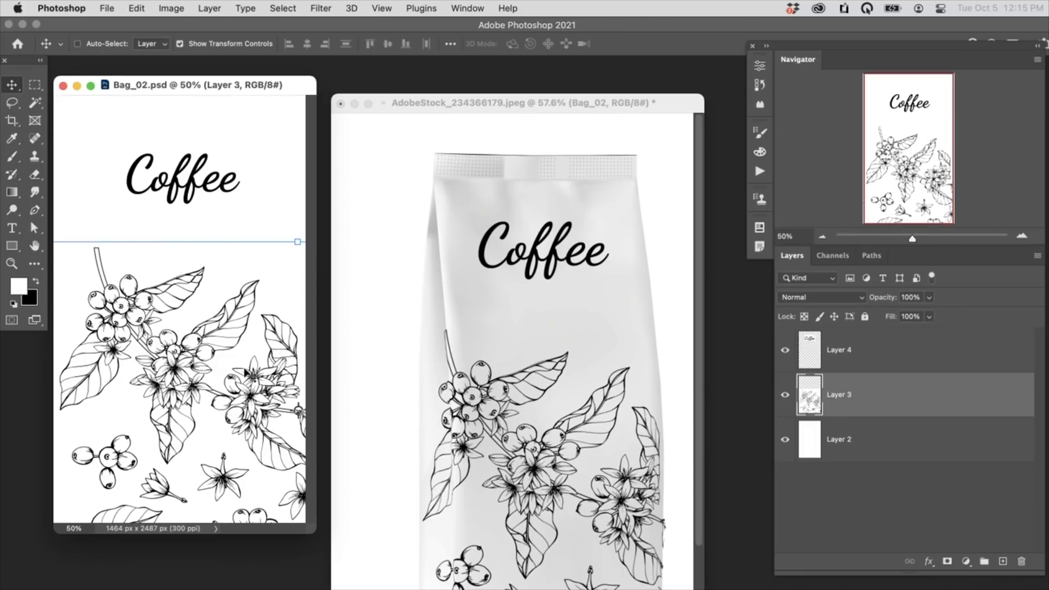
Add a layer mask to Bag_02 in the mockup and paint out the artwork past the right edge in black at 70% flow
click(575, 112)
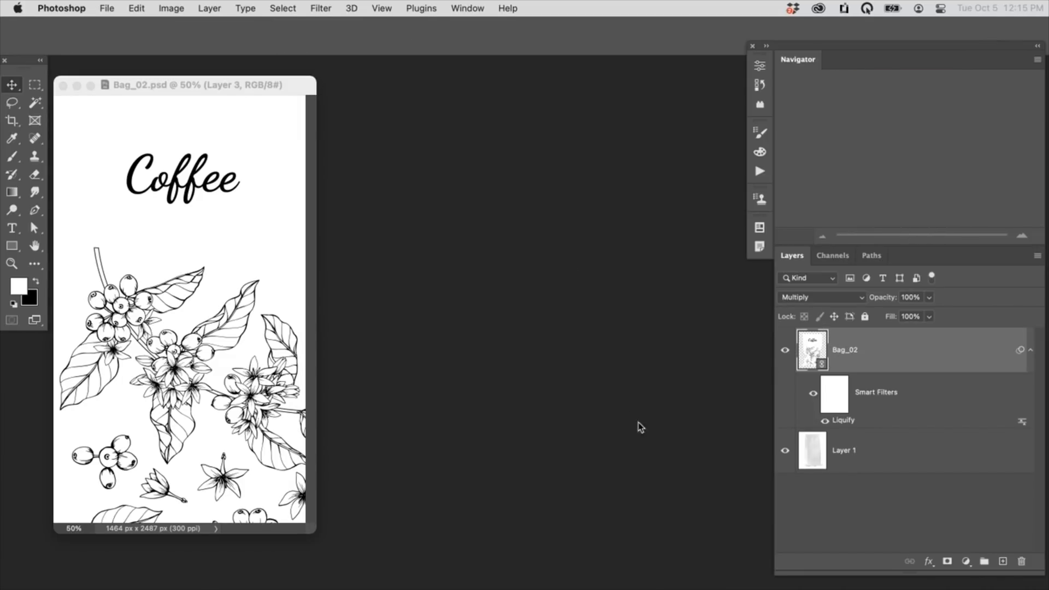
scroll(619, 384, up, 5)
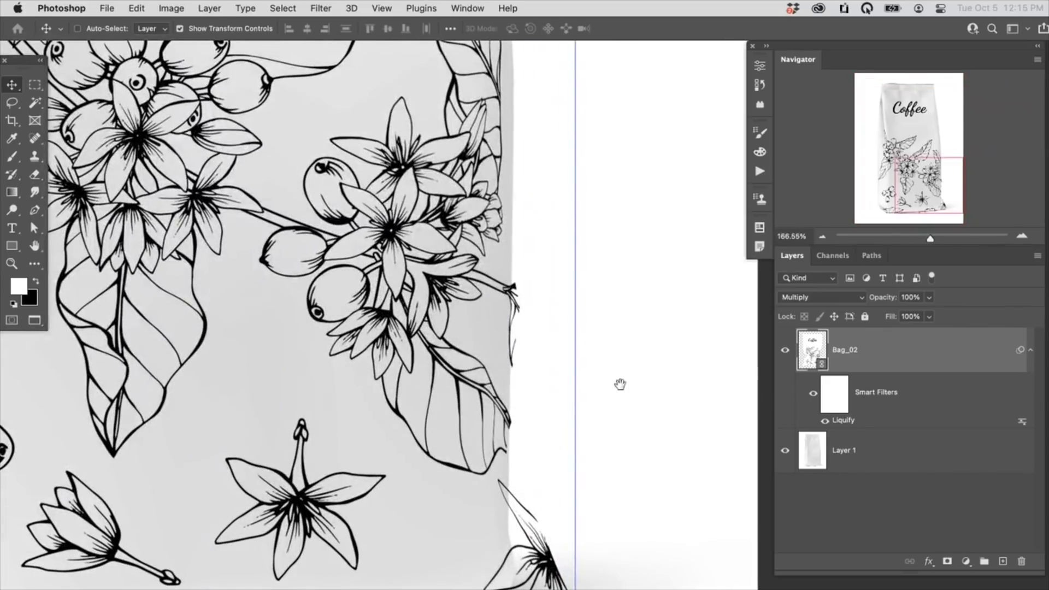
click(947, 561)
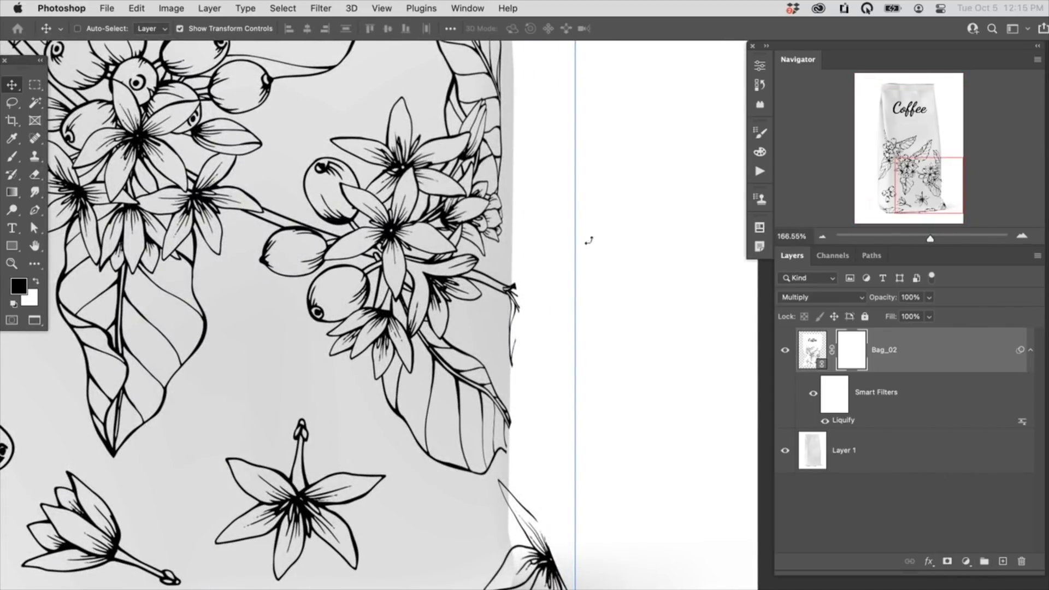
key(b)
mouse_move(538, 276)
mouse_down()
mouse_move(562, 288)
mouse_move(486, 322)
mouse_up()
key(shift+7)
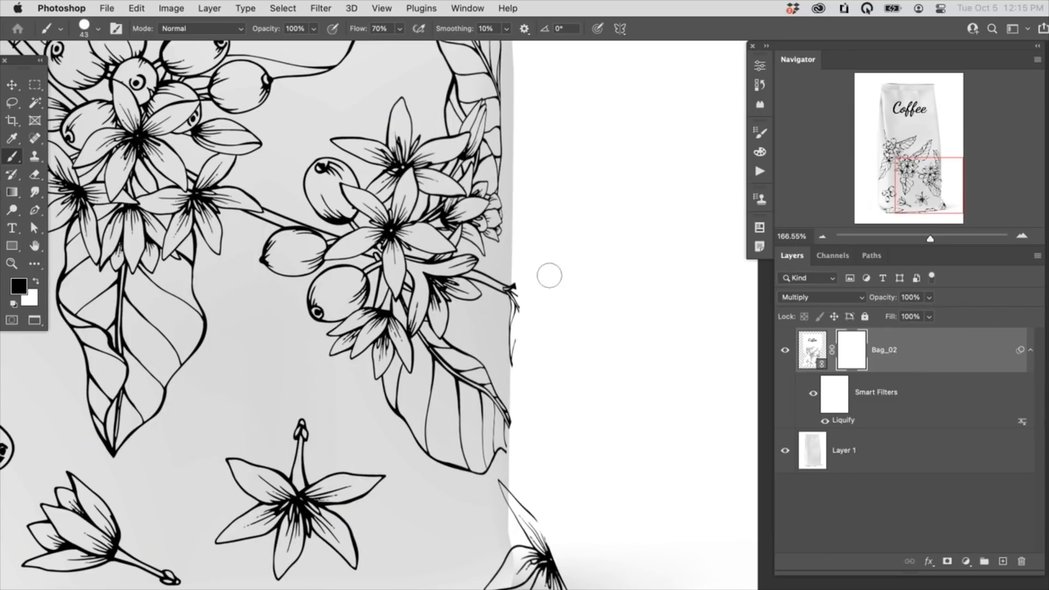
mouse_move(523, 271)
mouse_down()
mouse_move(515, 265)
mouse_move(526, 325)
mouse_up()
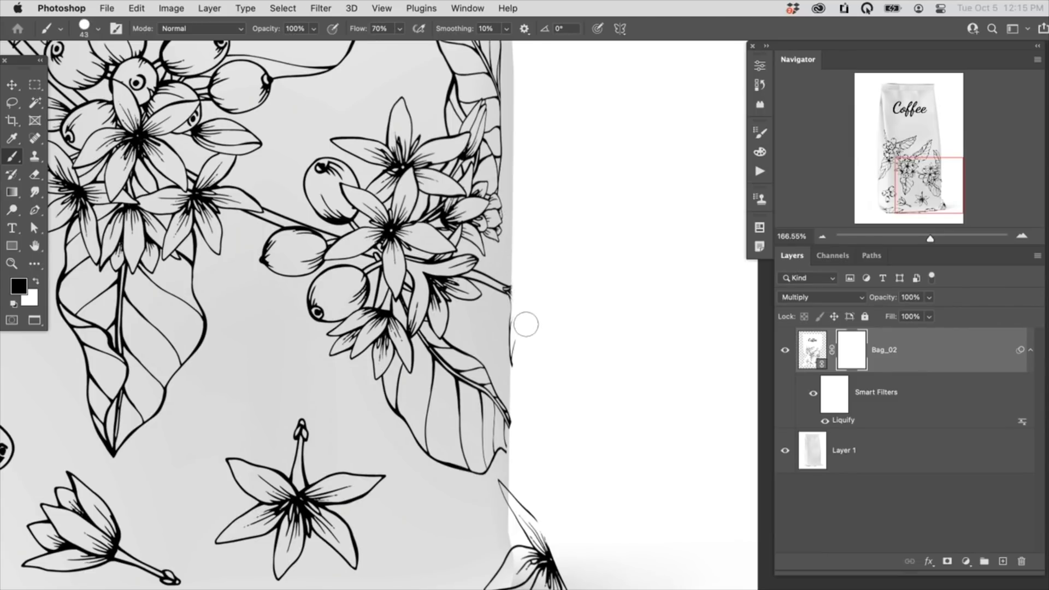
Mask out the flower spilling past the bag's lower right and bottom edges with brush sizes 10 and 15
key(bracketleft)
key(bracketleft)
key(bracketleft)
key(bracketleft)
key(bracketleft)
key(bracketleft)
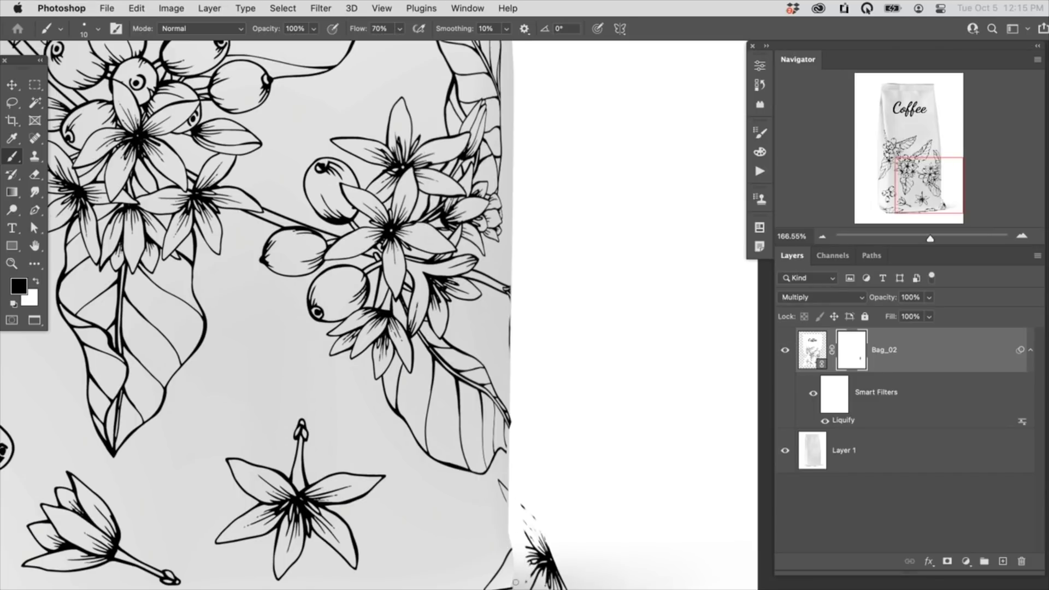
key(bracketright)
key(bracketright)
key(bracketright)
mouse_move(528, 534)
mouse_down()
mouse_move(564, 541)
mouse_move(532, 582)
mouse_move(684, 408)
mouse_up()
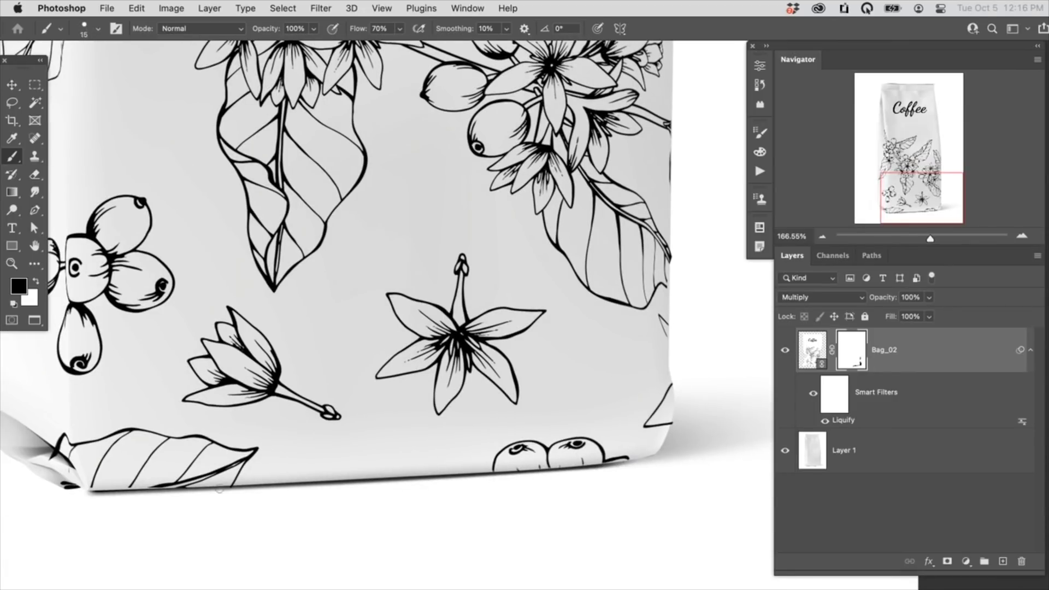
Clean up the mask around the bag's lower-left corner and bring back the floating document windows
scroll(219, 489, left, 5)
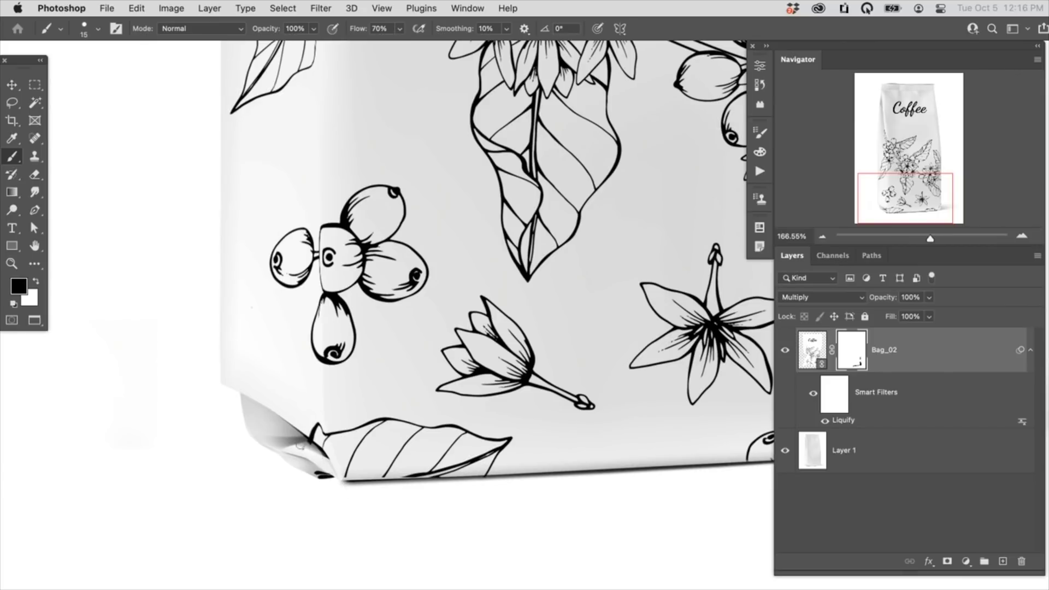
scroll(478, 378, down, 5)
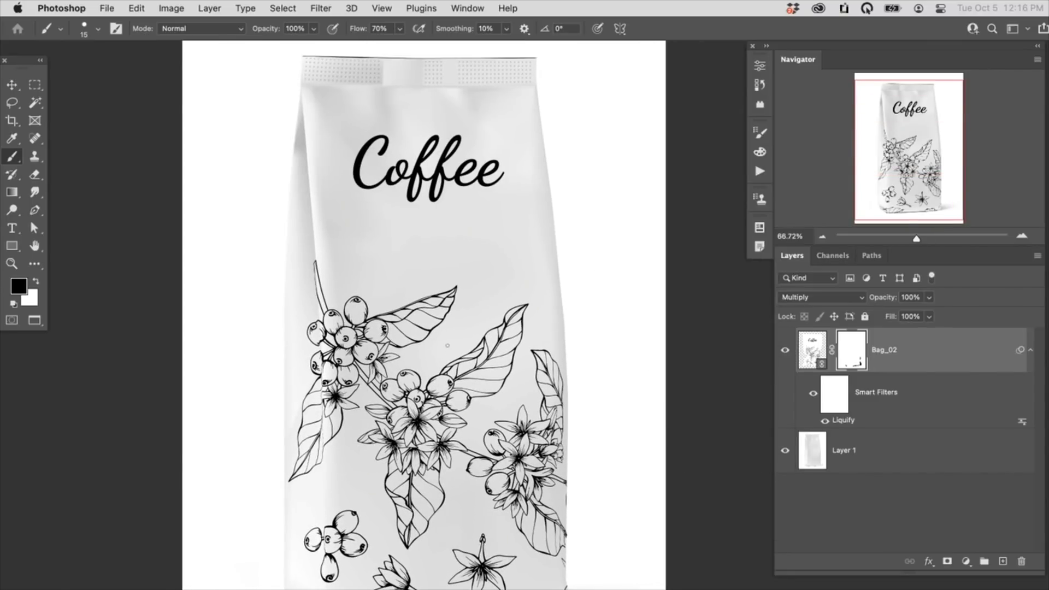
key(shift+f)
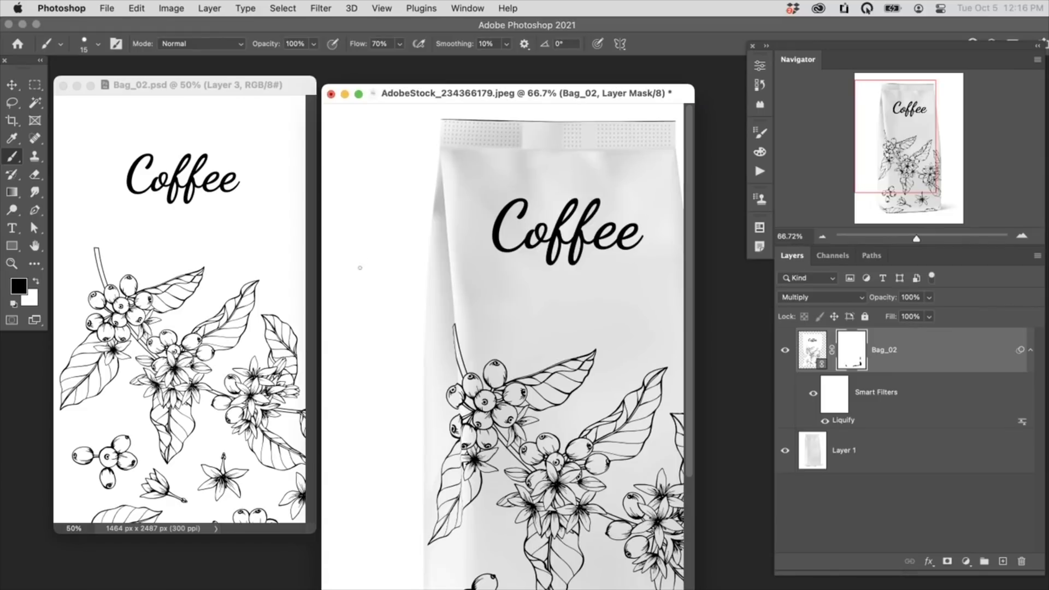
Move the Coffee lettering on Layer 4 of Bag_02.psd slightly down and to the right, and save the file
click(232, 103)
key(x)
key(alt+])
key(v)
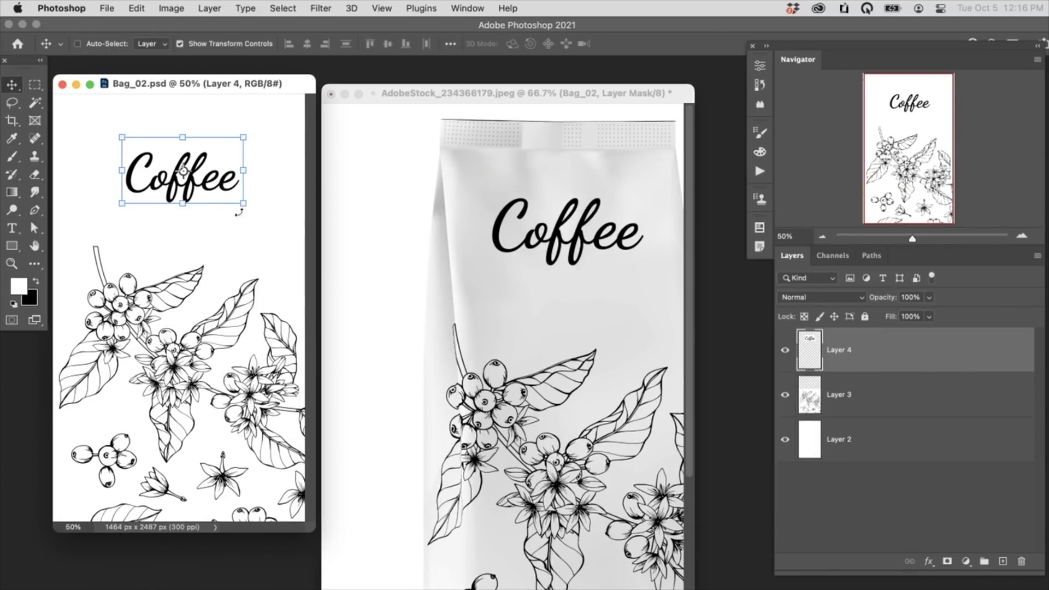
drag(210, 194, 225, 206)
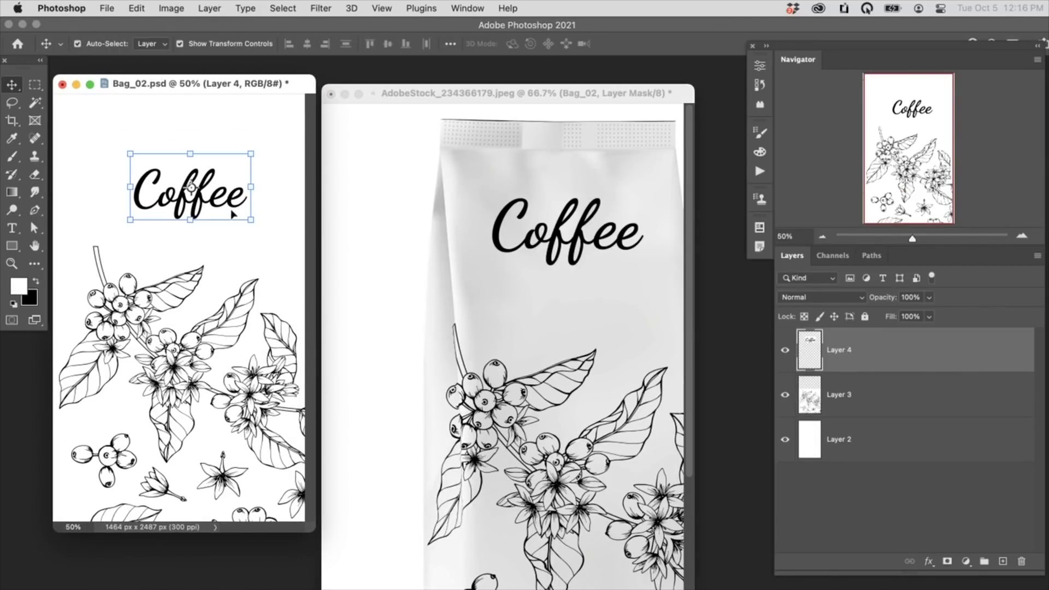
key(super+s)
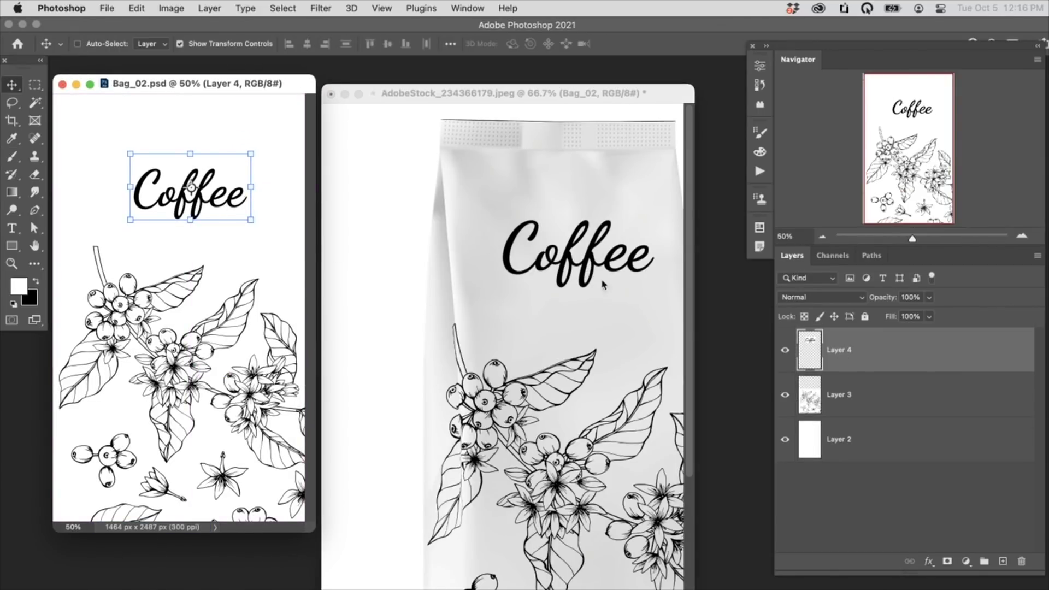
Hide Bag_02 in the mockup and select the bright areas of Layer 1 with Color Range, using Sampled Colors at fuzziness 38
double_click(621, 97)
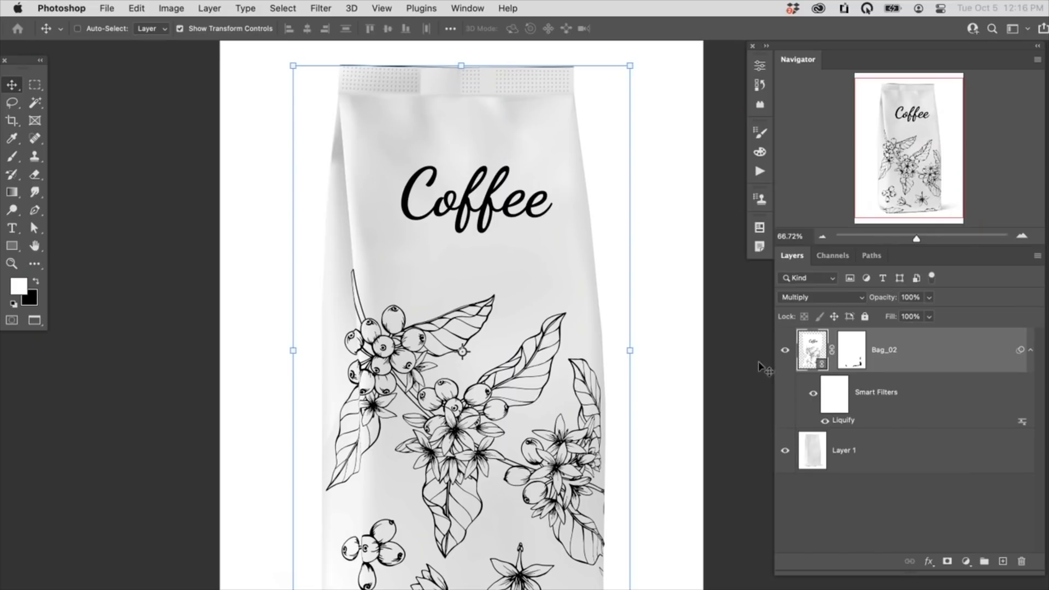
click(784, 352)
click(902, 458)
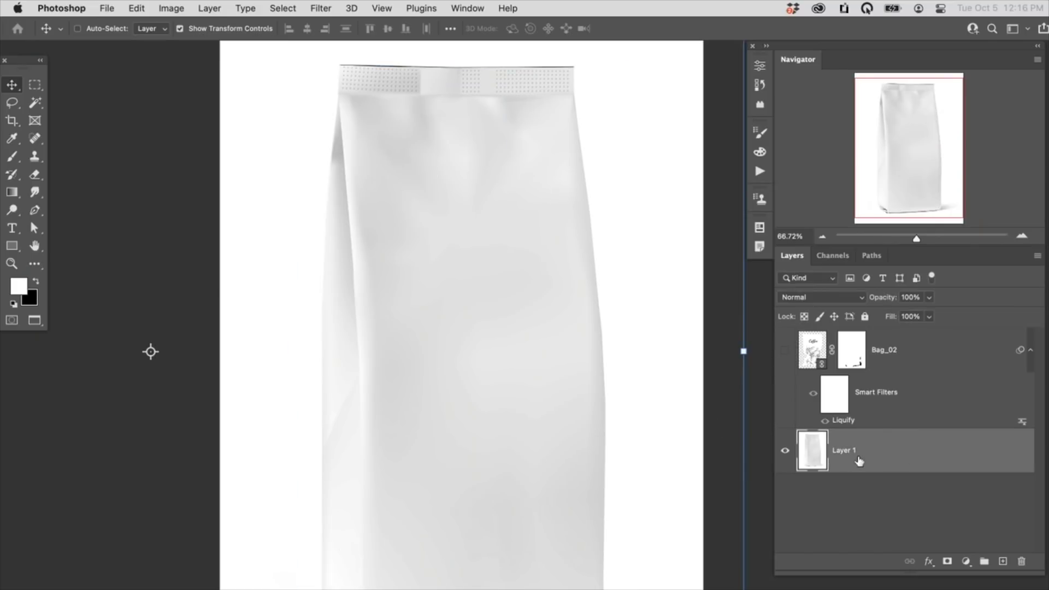
click(288, 8)
click(349, 142)
click(300, 216)
drag(536, 134, 225, 172)
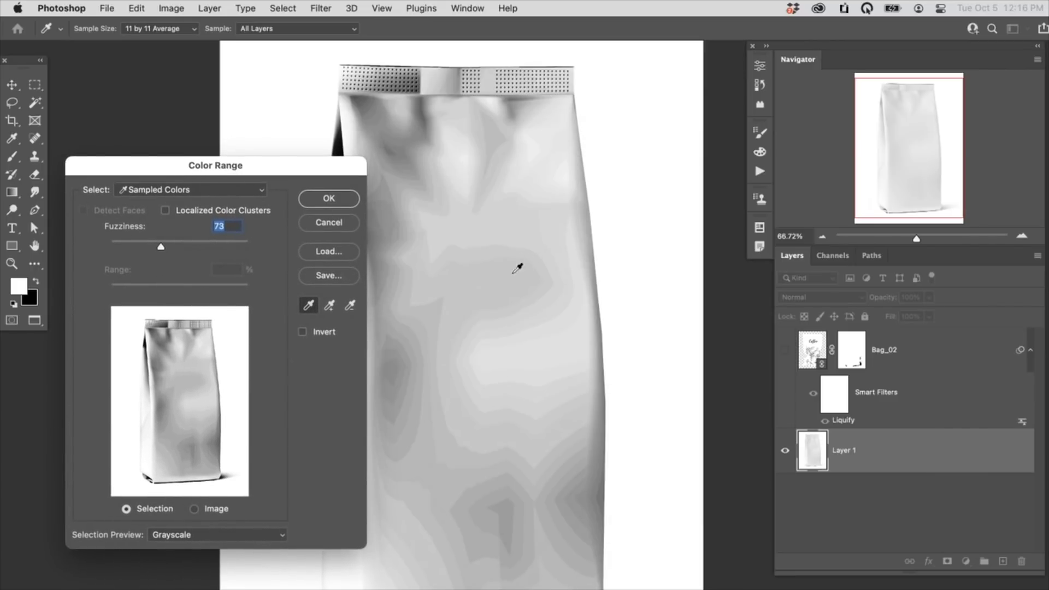
drag(156, 247, 135, 249)
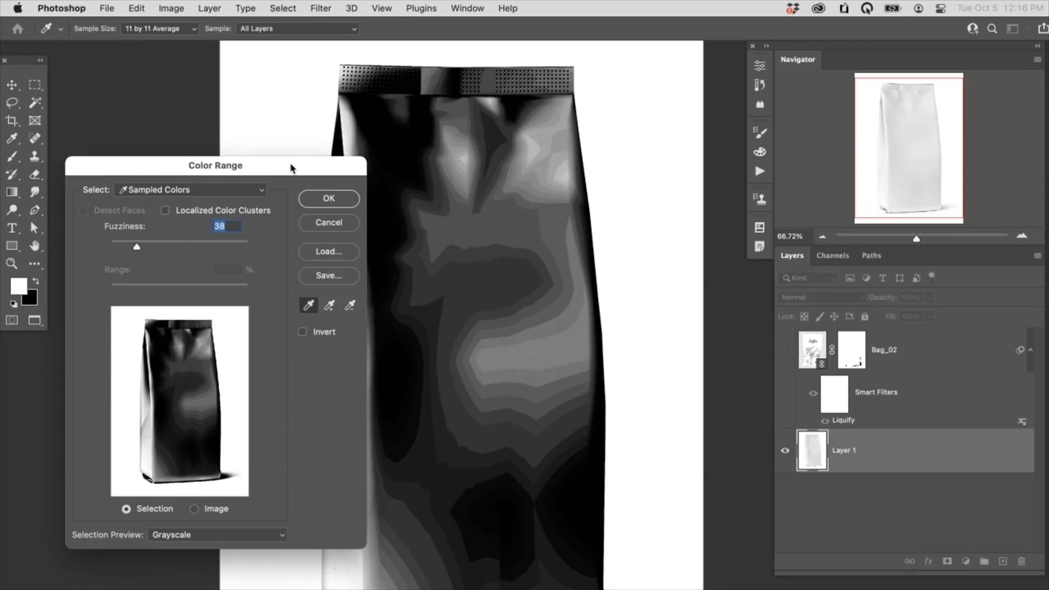
drag(290, 167, 223, 200)
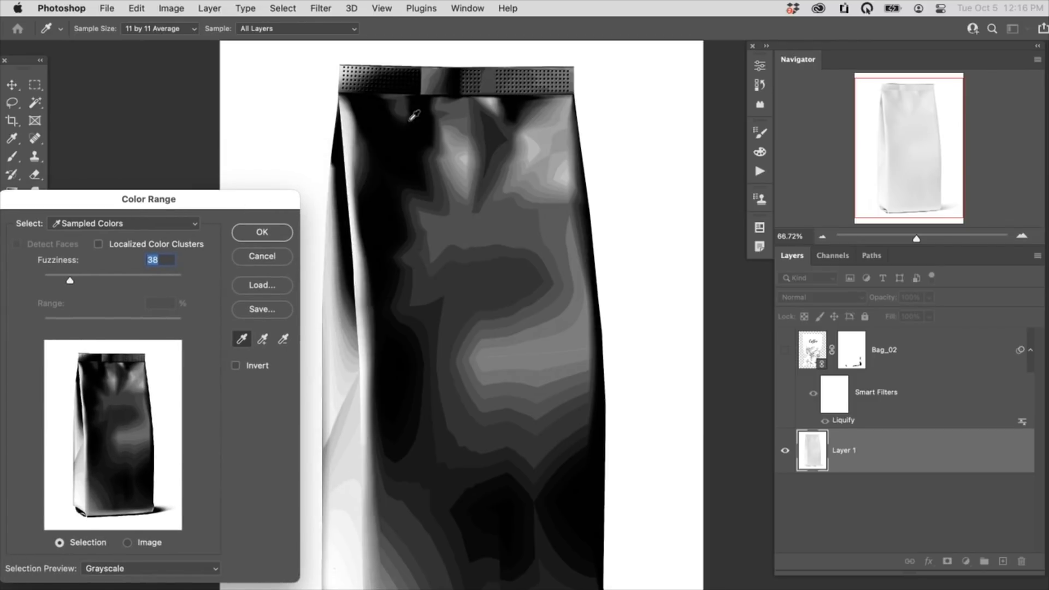
click(267, 233)
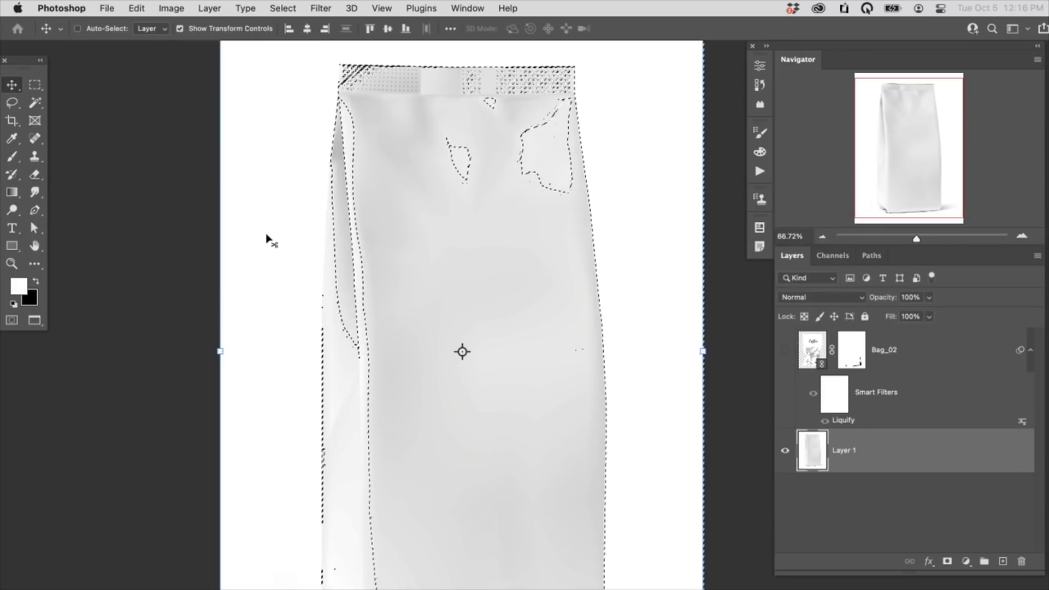
Show Bag_02 again, add a new layer above it, fill the selection with white at 100% opacity, and deselect
click(787, 347)
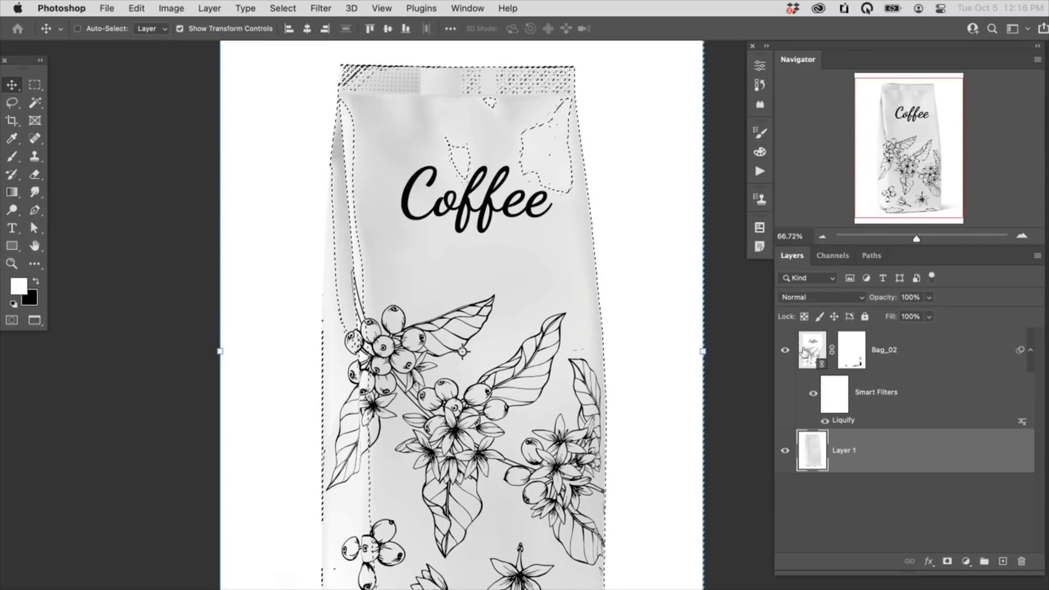
click(936, 342)
click(1001, 561)
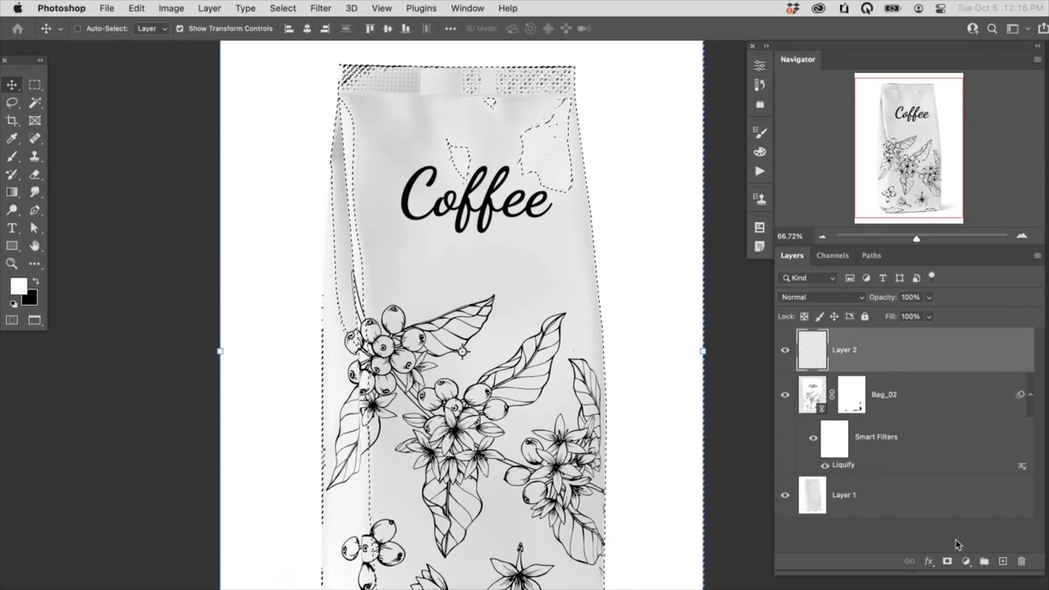
click(134, 8)
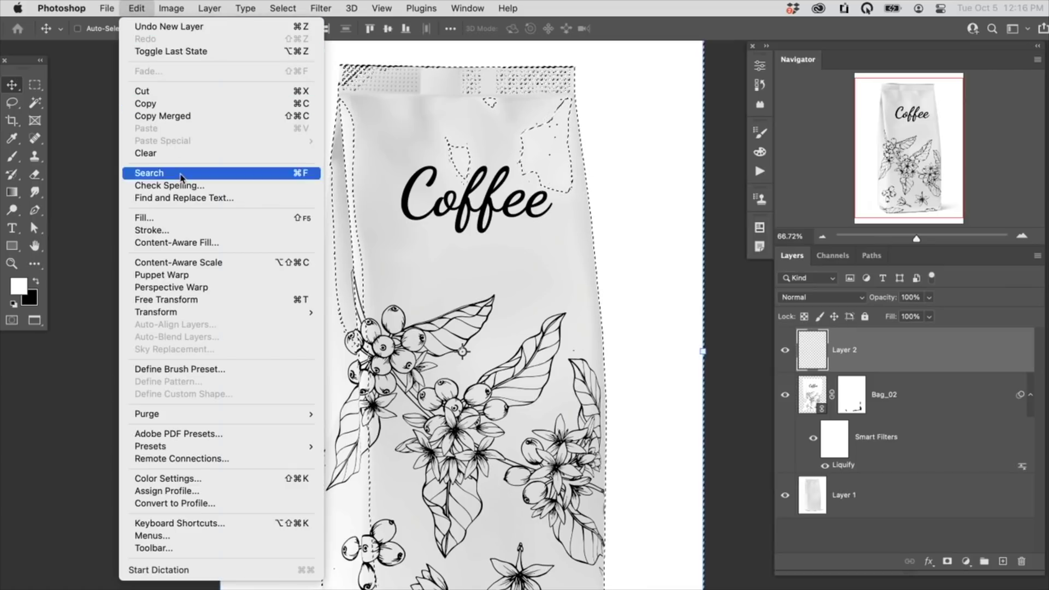
click(146, 217)
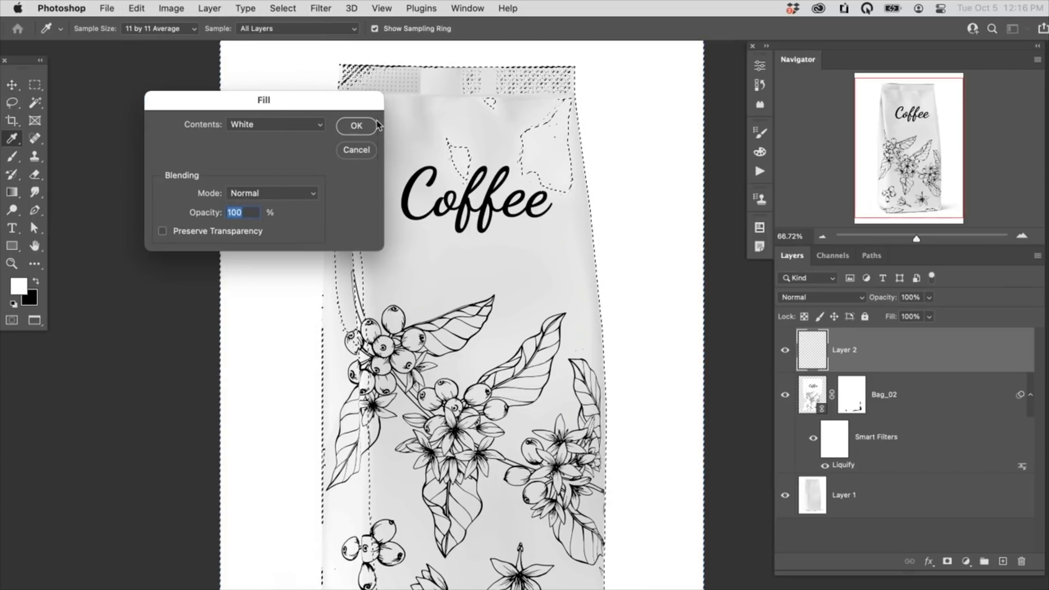
click(356, 126)
key(super+d)
Compare the artwork with the white highlight layer on and off, including a close-up of the bag's left fold
click(785, 351)
click(785, 352)
click(785, 352)
click(782, 355)
click(780, 361)
click(780, 361)
click(780, 361)
drag(352, 418, 455, 376)
click(782, 354)
click(781, 354)
click(780, 355)
click(777, 356)
click(783, 354)
click(783, 354)
Clip the white highlight layer, Layer 2, to Bag_02 with a clipping mask
key(super)
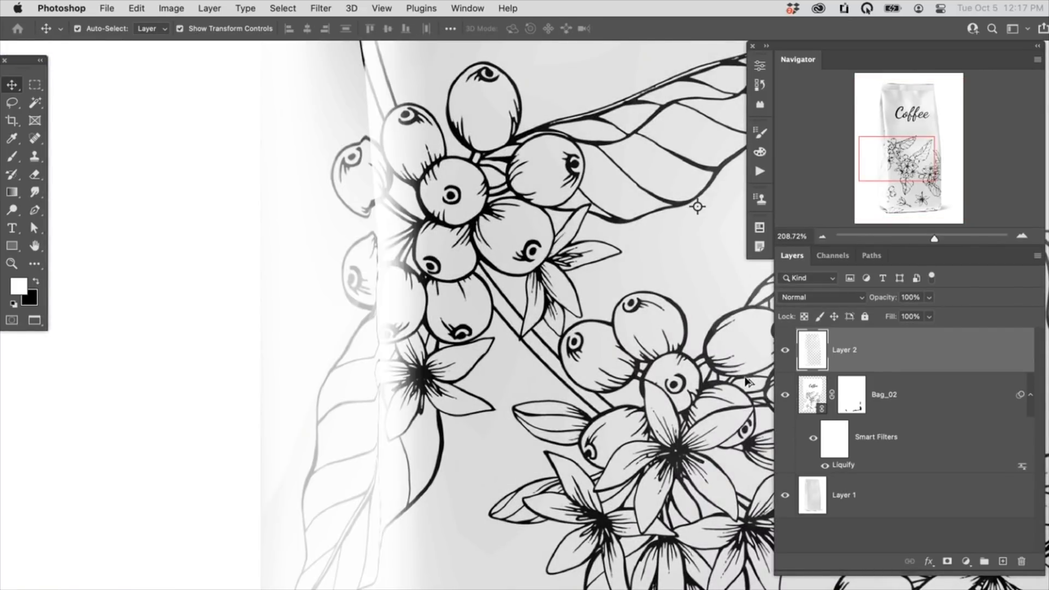
key(super+alt+g)
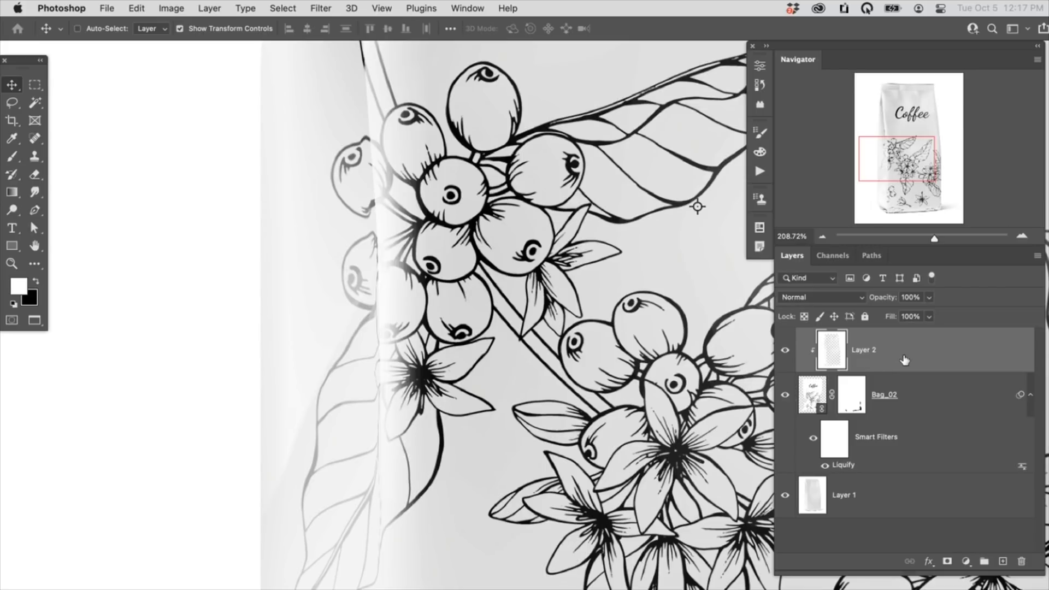
right_click(901, 354)
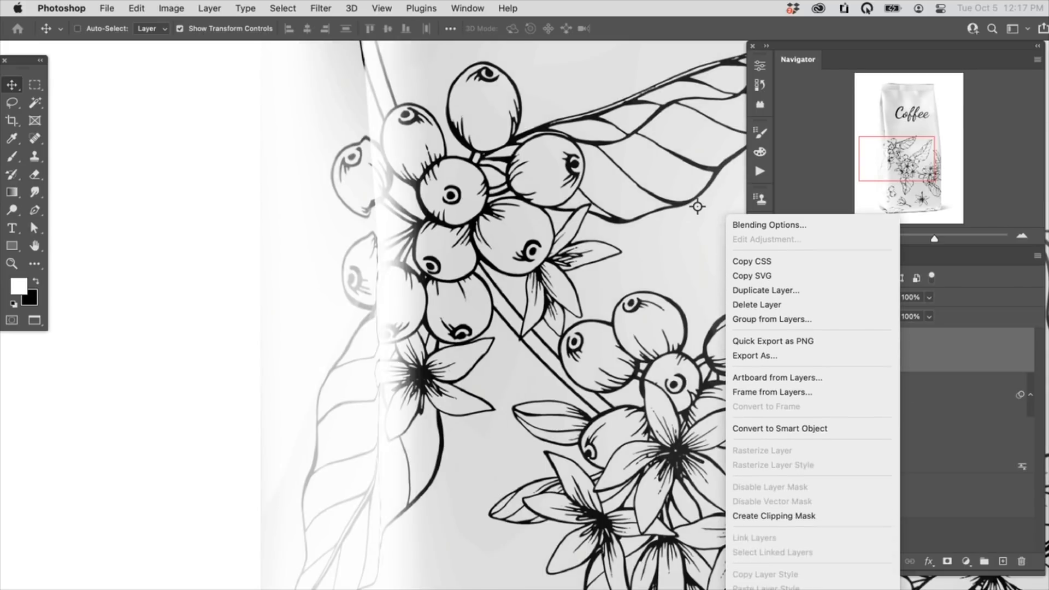
click(777, 509)
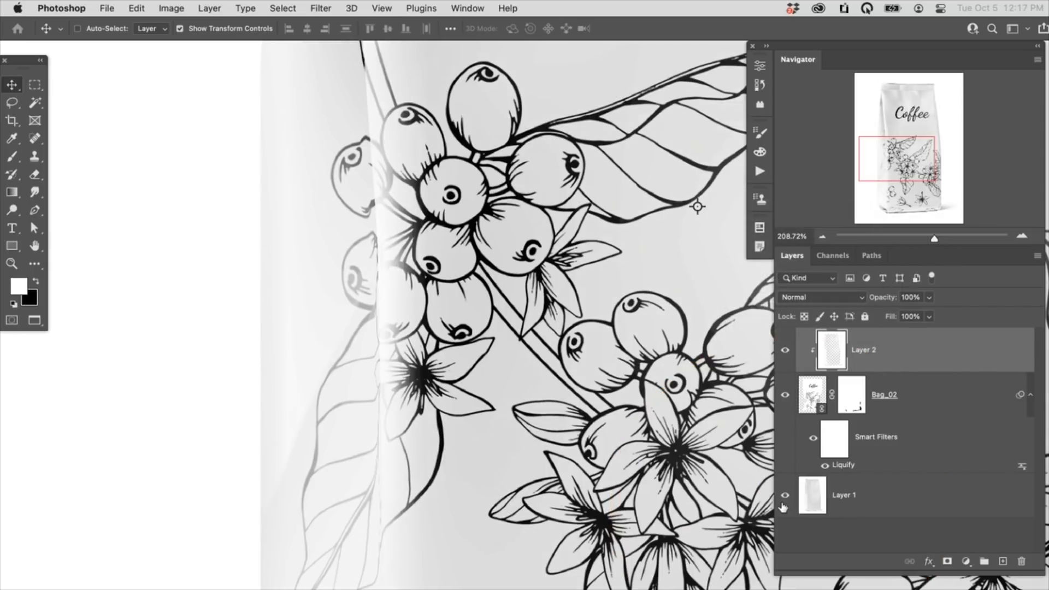
Compare the bag's floral artwork with the clipped highlight layer on and off, both close up and from farther out
click(784, 351)
click(785, 350)
click(784, 350)
click(785, 353)
click(786, 361)
scroll(699, 344, down, 5)
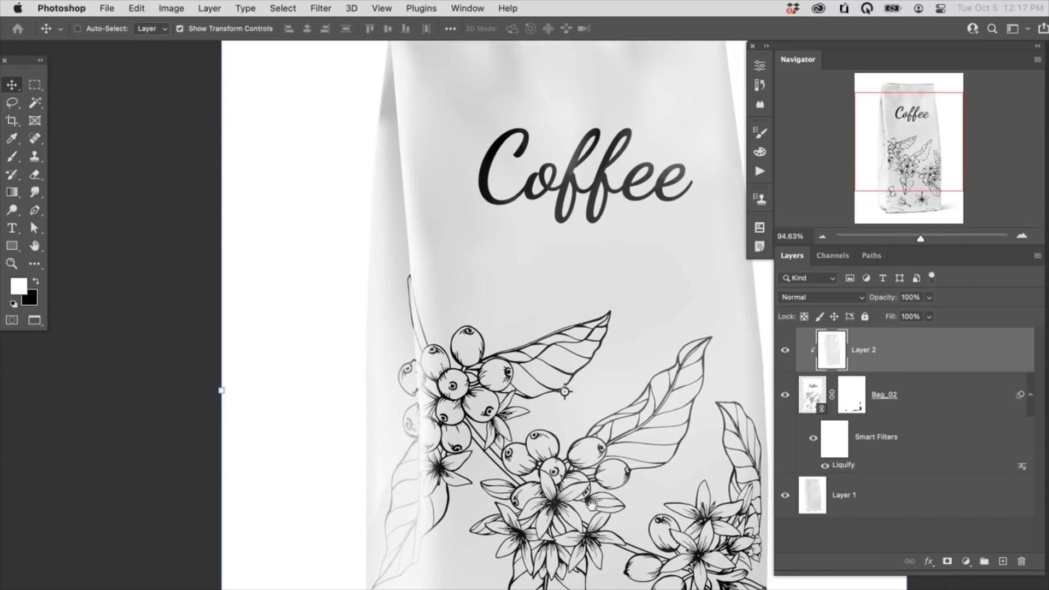
scroll(584, 473, down, 3)
click(785, 352)
click(785, 355)
click(785, 357)
click(785, 359)
click(785, 357)
click(784, 357)
Examine how the clipped highlights affect the Coffee lettering and the whole bag by switching Layer 2 off and on
scroll(598, 261, up, 3)
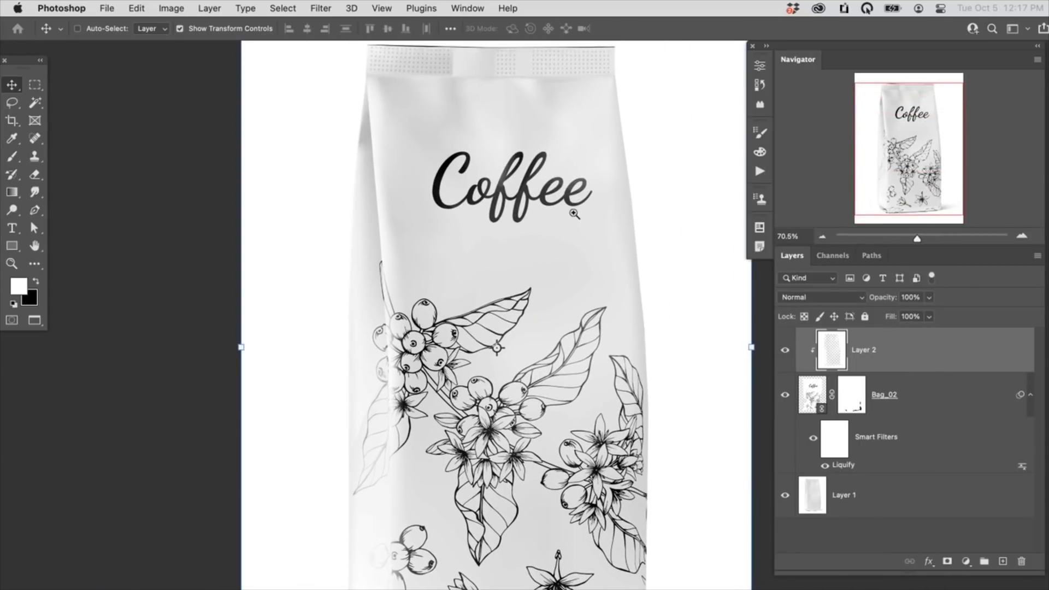
scroll(598, 261, up, 5)
click(784, 352)
click(785, 352)
click(784, 352)
click(784, 352)
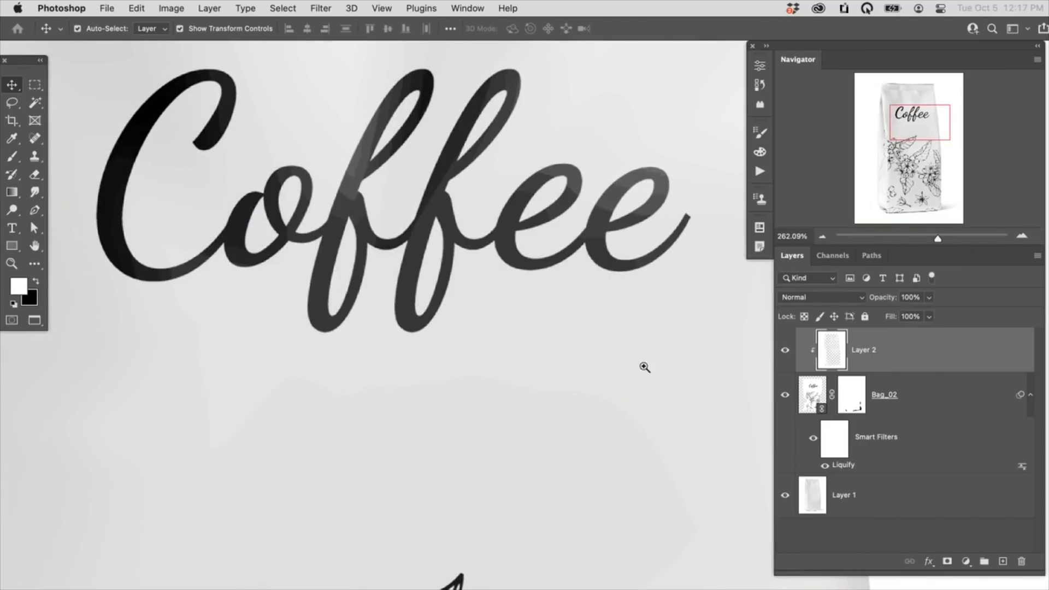
scroll(644, 367, down, 8)
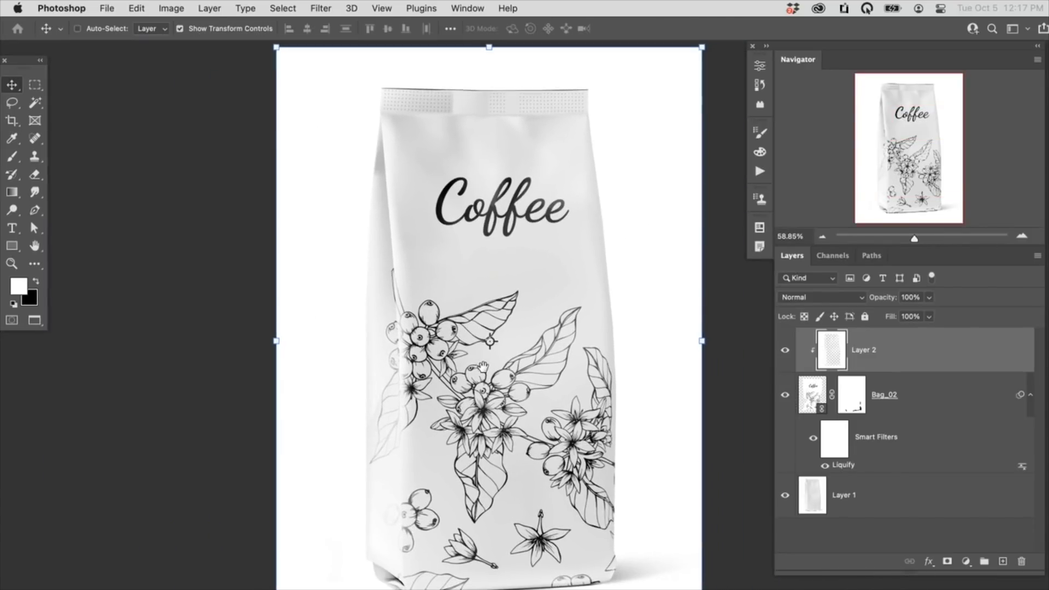
click(783, 352)
click(783, 352)
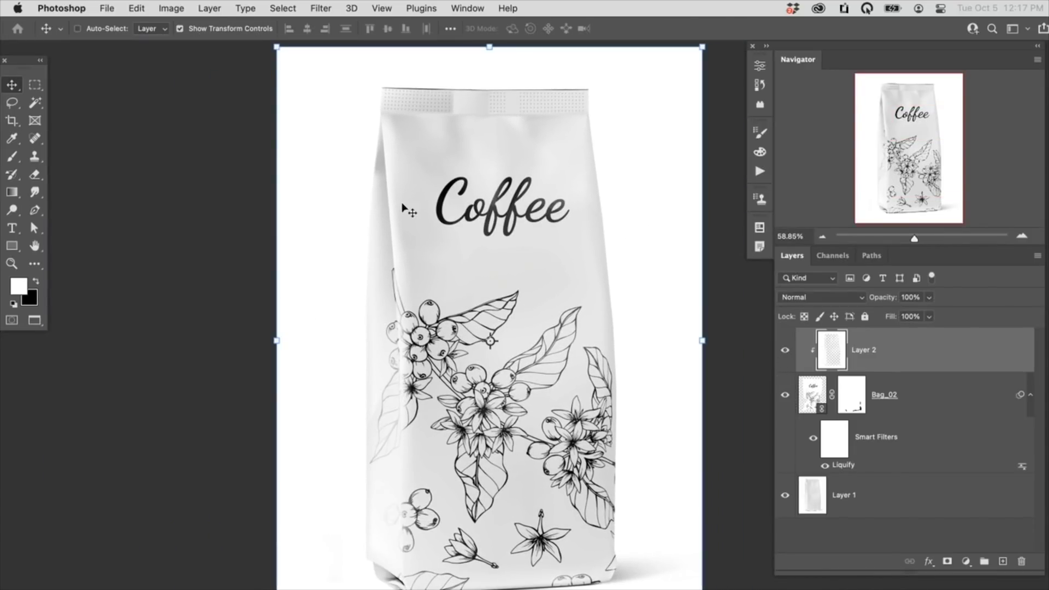
Apply a Gaussian Blur smart filter with a 0.3 pixel radius to the Bag_02 layer
click(911, 395)
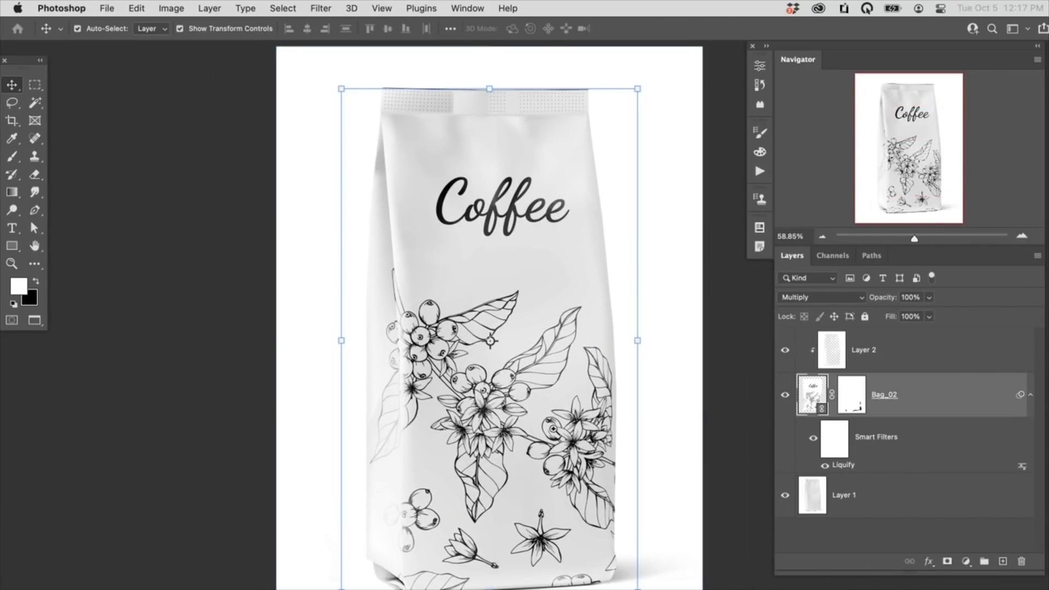
scroll(526, 403, up, 6)
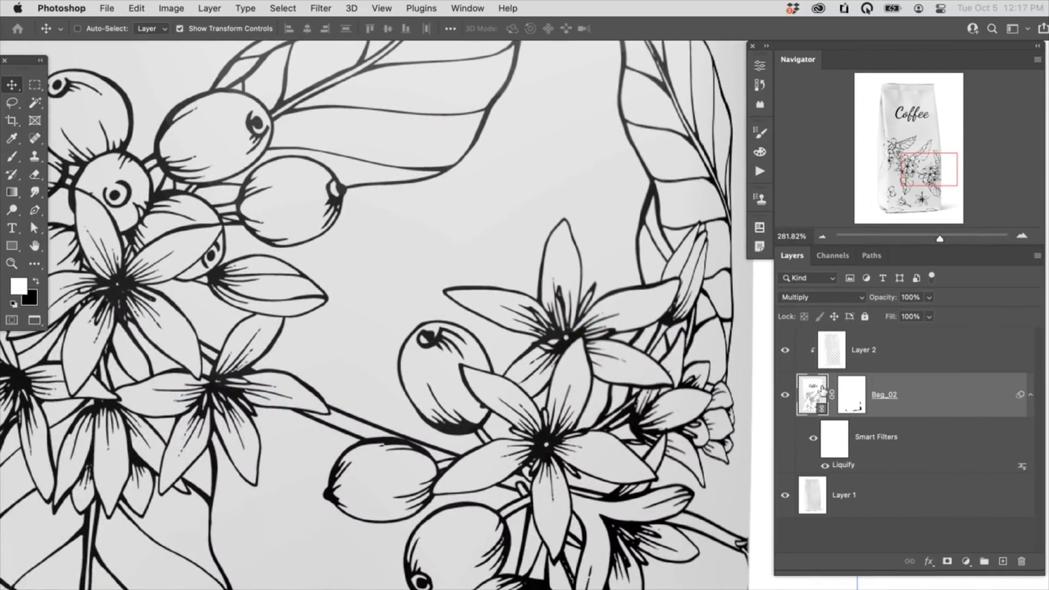
key(super+alt+f)
drag(512, 529, 495, 533)
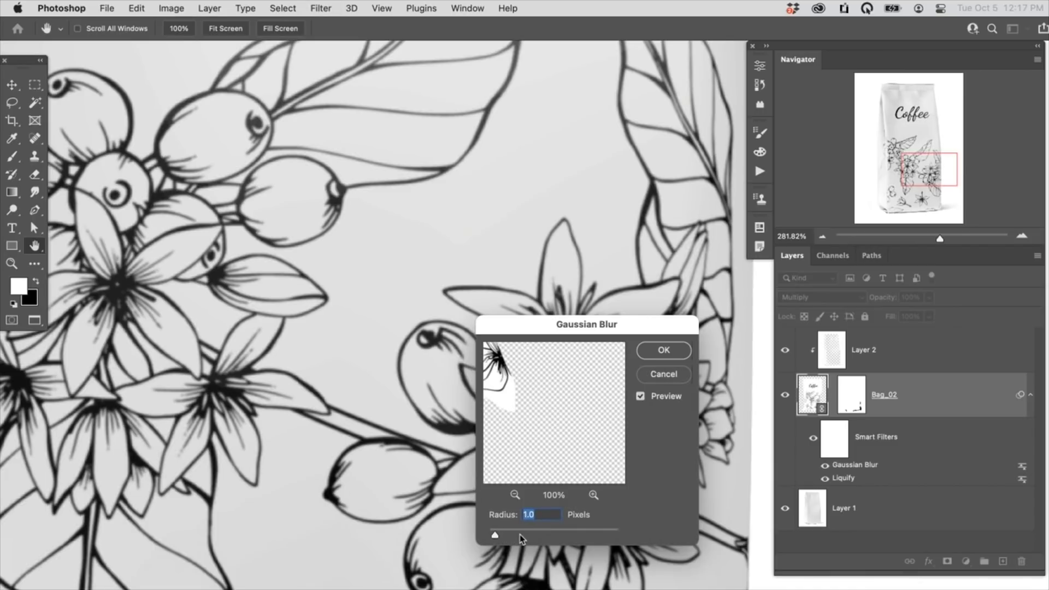
key(Down)
key(Down)
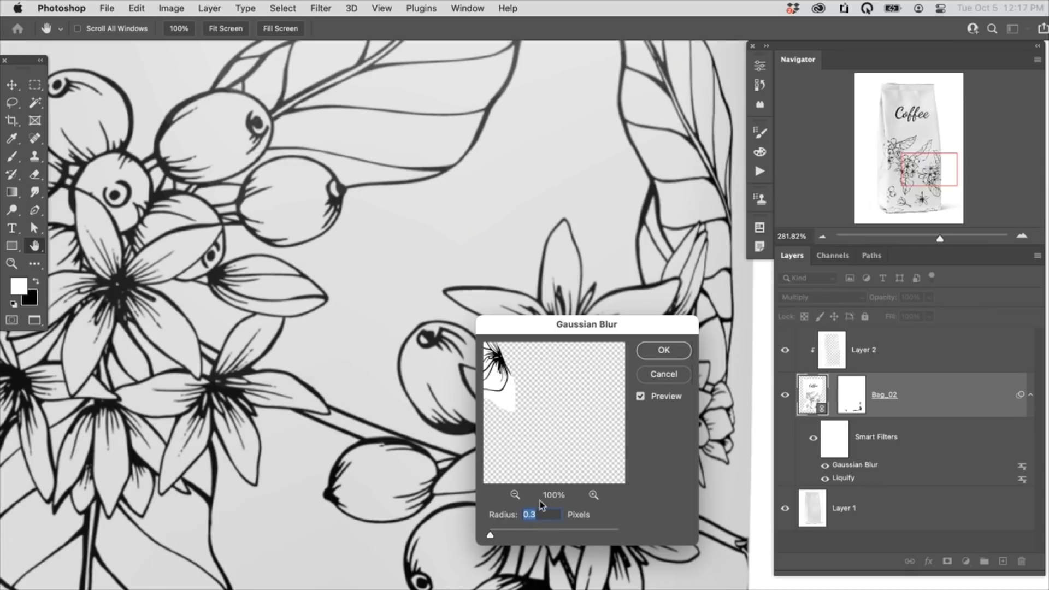
click(663, 350)
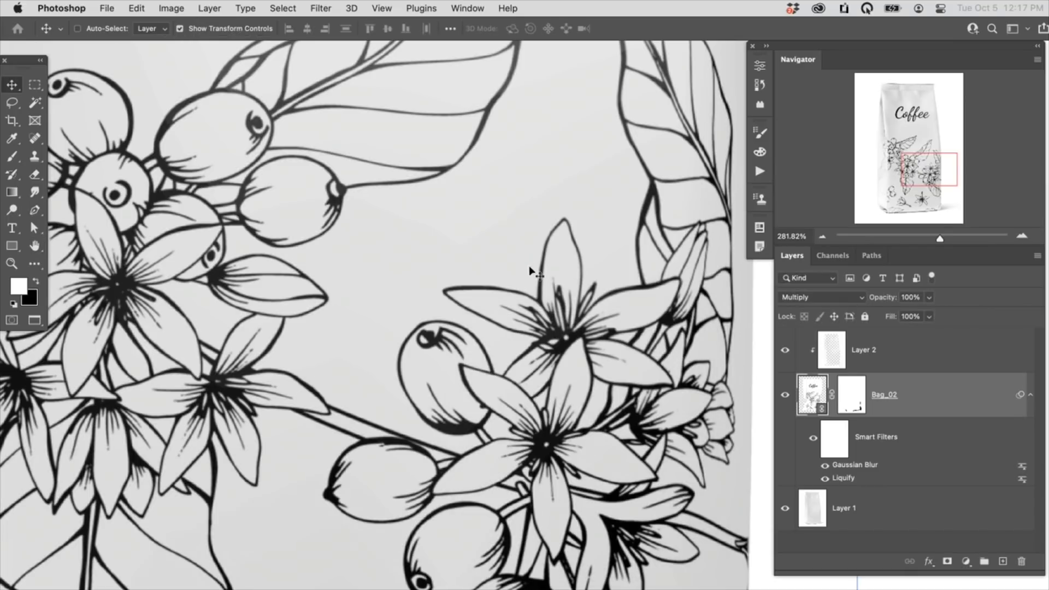
View the whole mockup in full-screen mode on a white surround with the transform controls hidden
drag(569, 416, 468, 444)
key(f)
key(f)
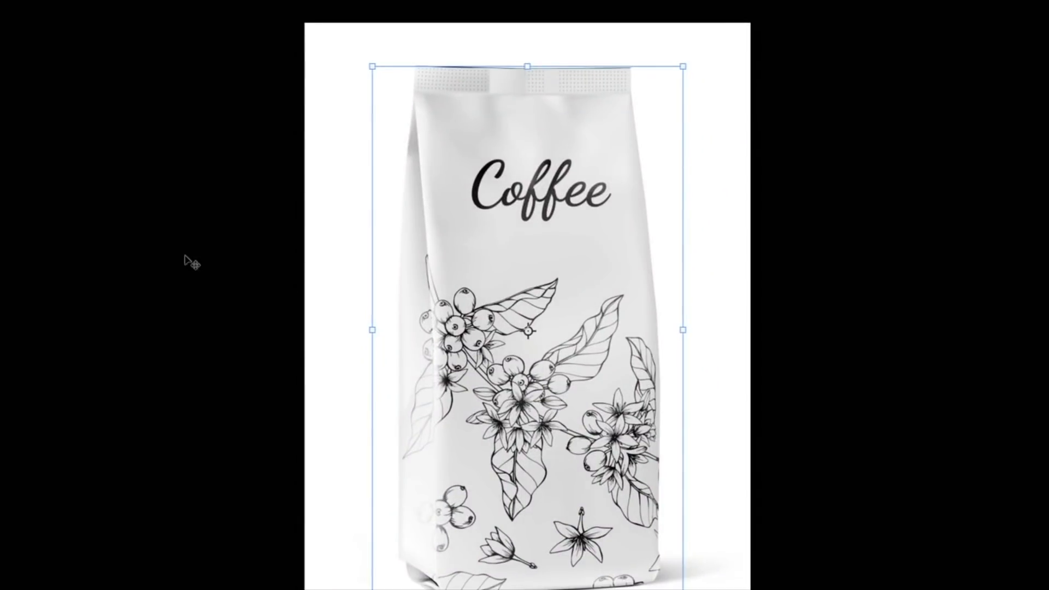
click(244, 336)
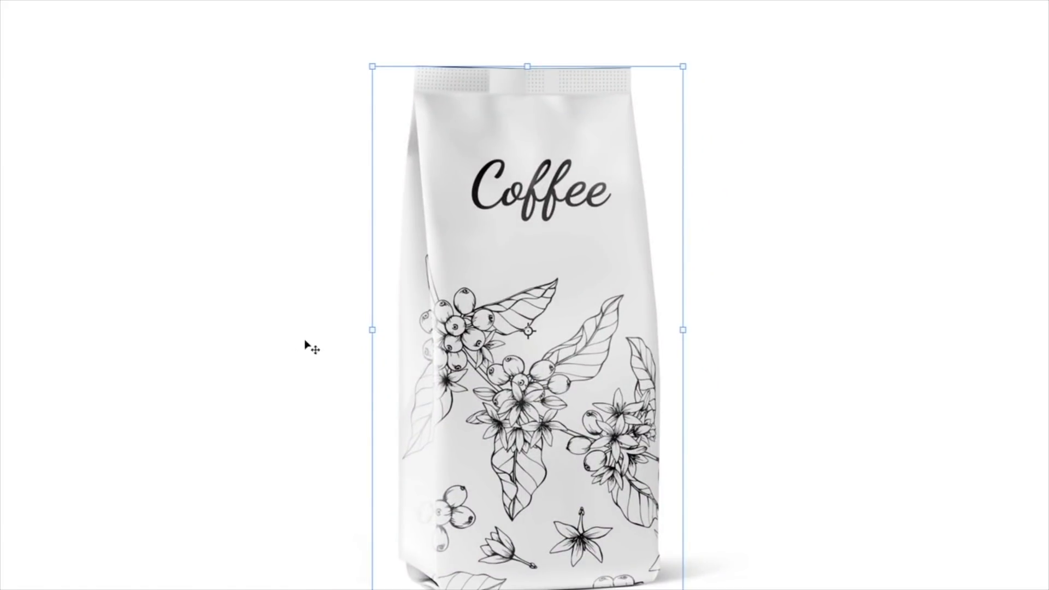
key(ctrl+h)
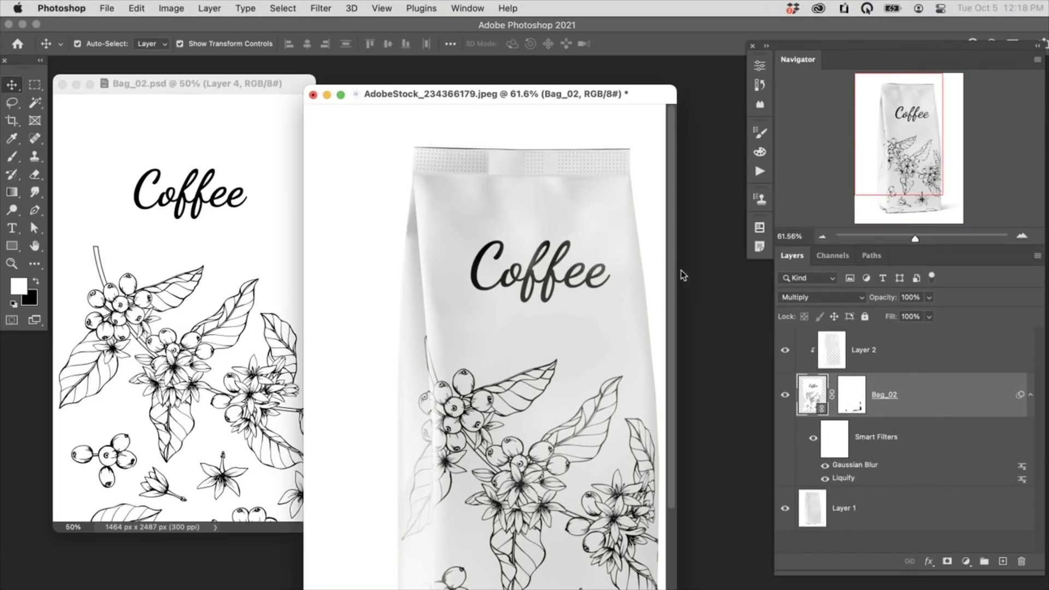
Reduce the mockup view to 33.33% and save it in Photoshop format as AdobeStock_234366179_4.psd in the PSD folder
key(super+minus)
key(super+minus)
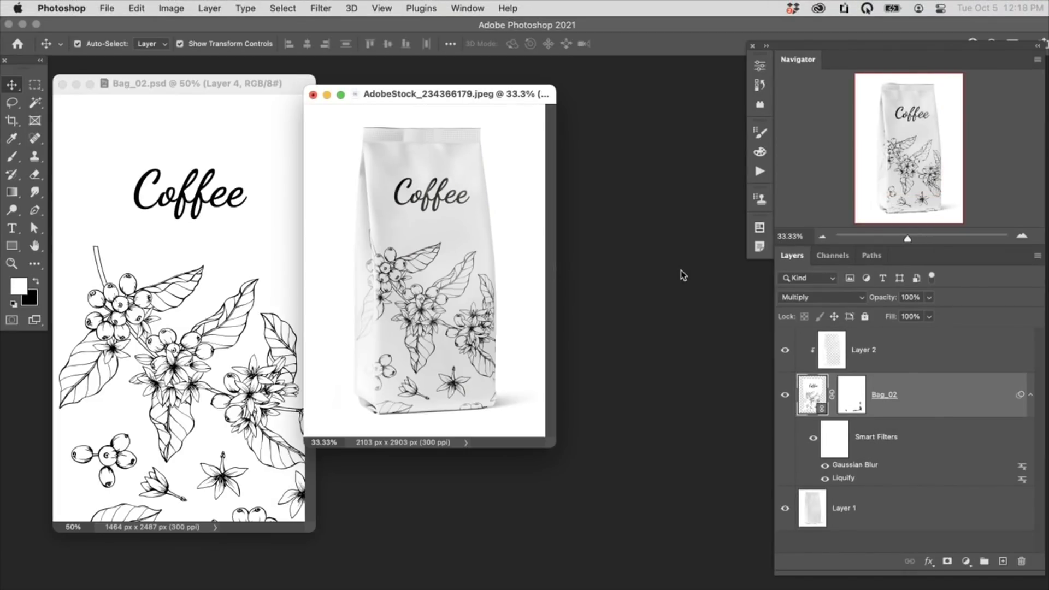
key(super+shift+s)
click(605, 164)
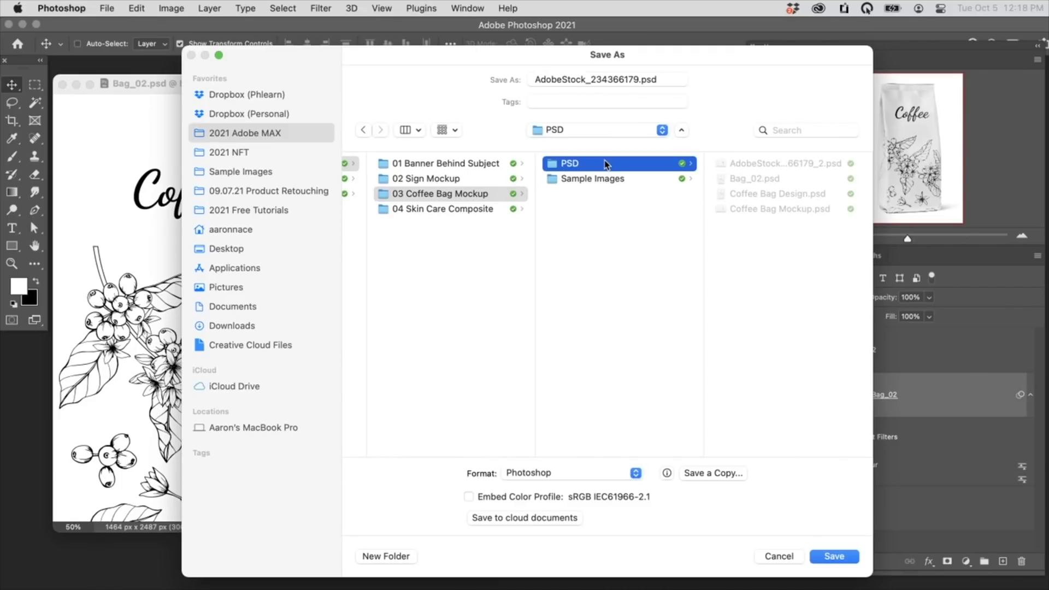
click(633, 79)
text(_3)
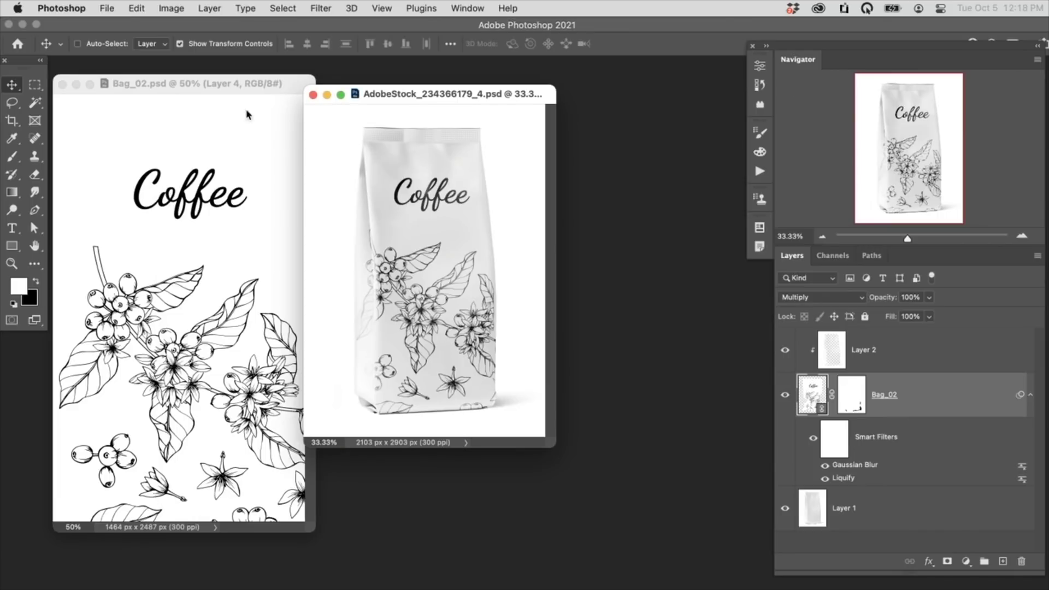
Close Bag_02.psd and the saved mockup document
click(250, 87)
key(super+w)
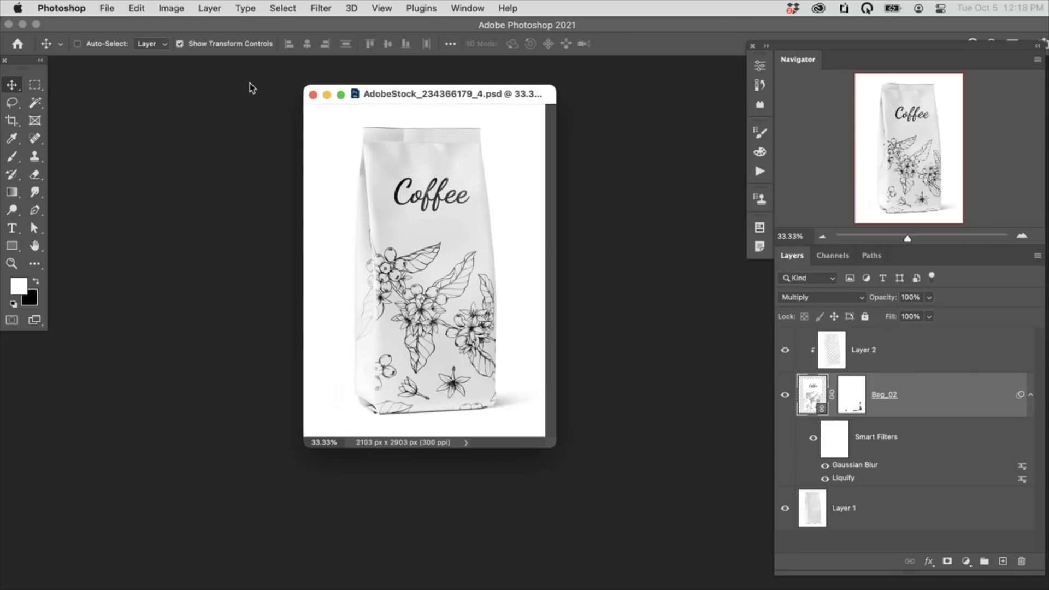
key(super+w)
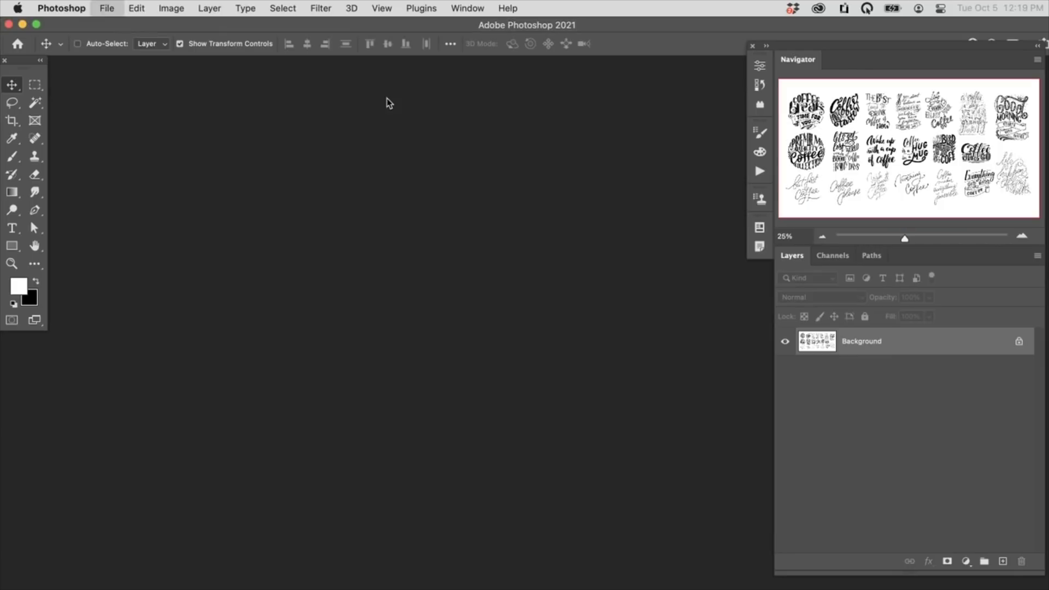
Open all three JPEGs from the 04 Skin Care Composite project's Sample Images folder in Photoshop
key(super+Tab)
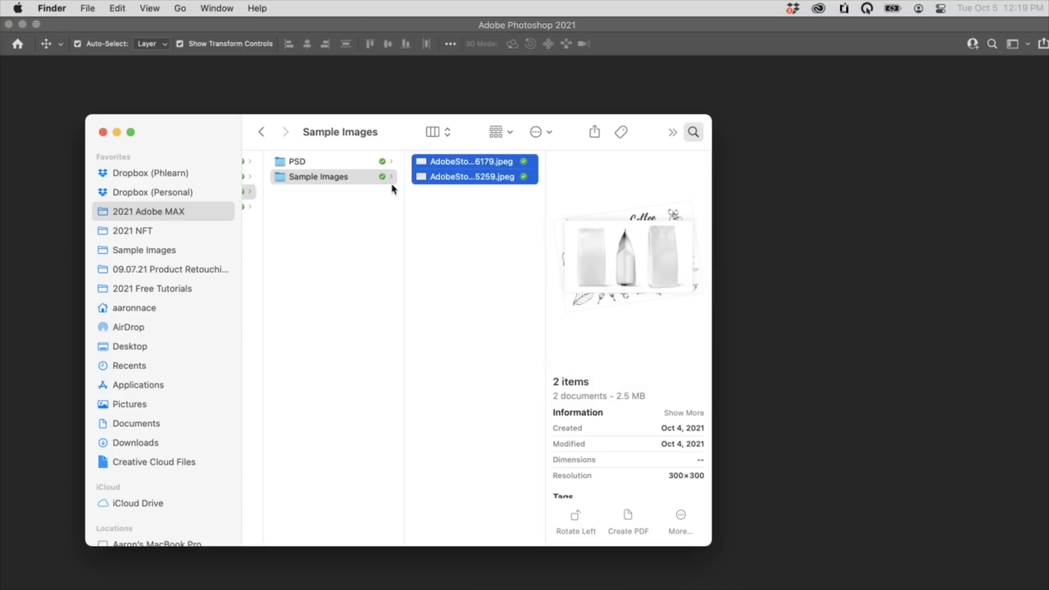
click(284, 210)
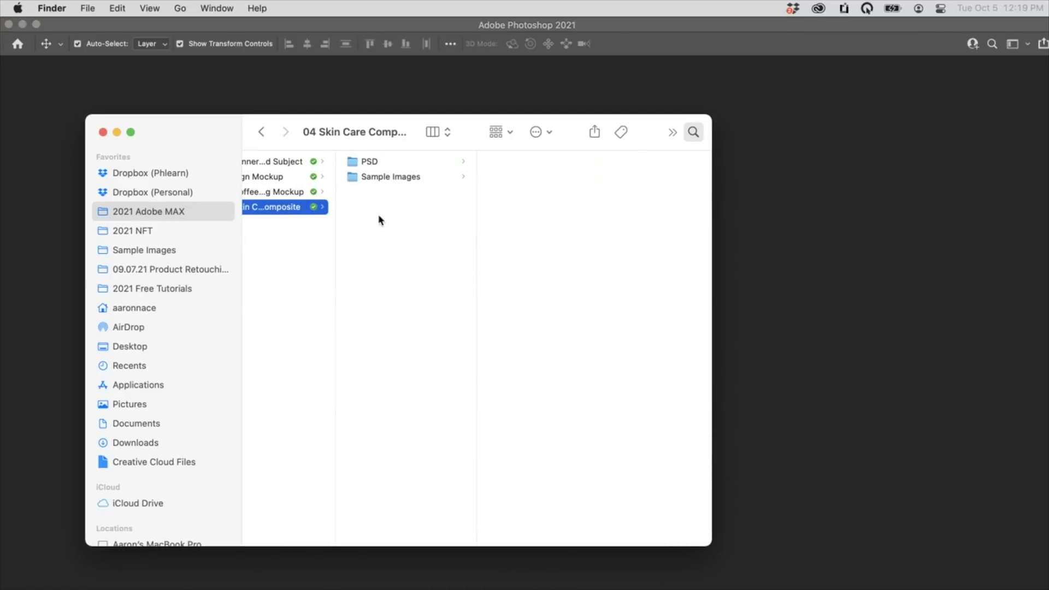
click(443, 177)
drag(543, 208, 541, 166)
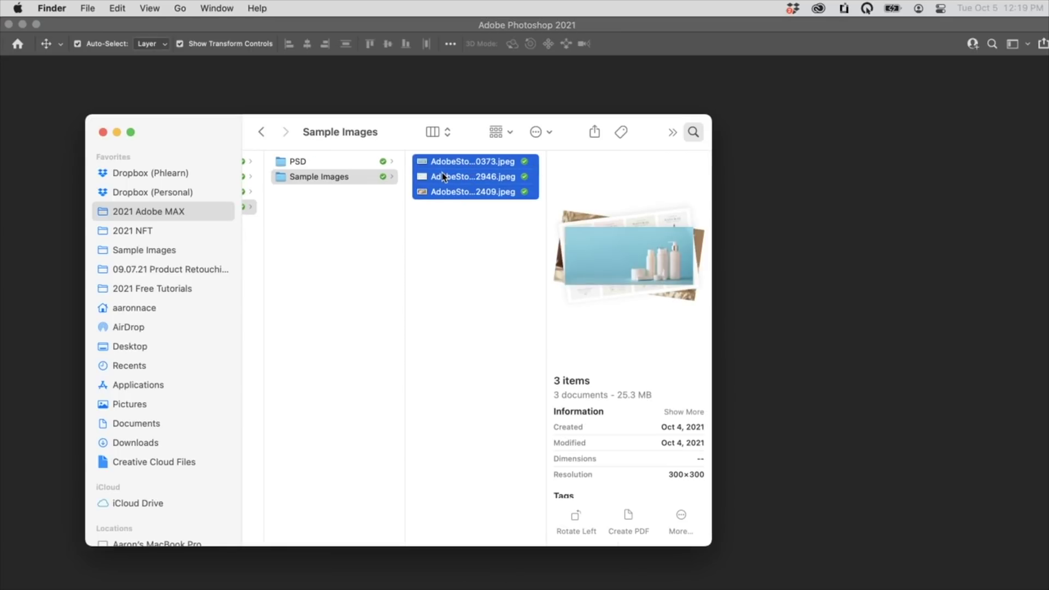
drag(454, 176, 592, 95)
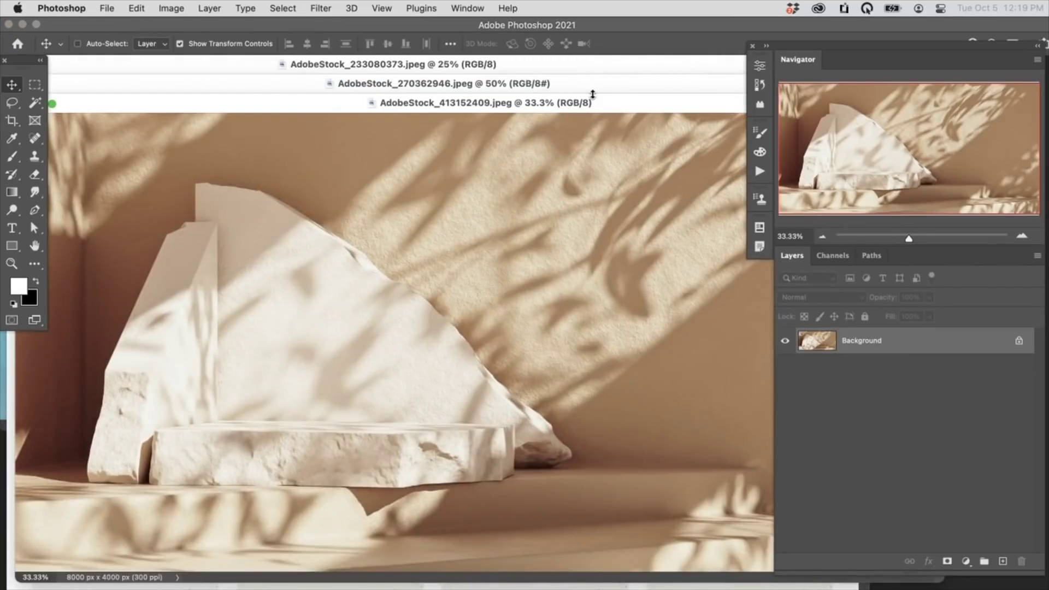
Zoom out the three images: the stone scene to 16.67%, the label sheet to 25% and the product photo to 12.5%
key(super+minus)
key(super+minus)
key(super+grave)
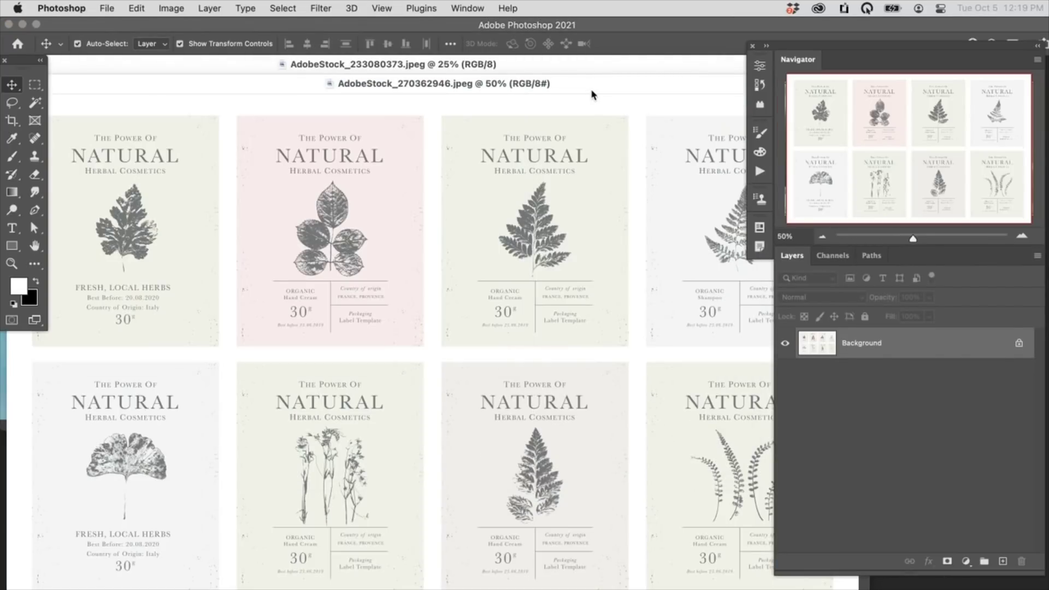
key(super+minus)
key(super+minus)
key(super+grave)
key(super+minus)
key(super+minus)
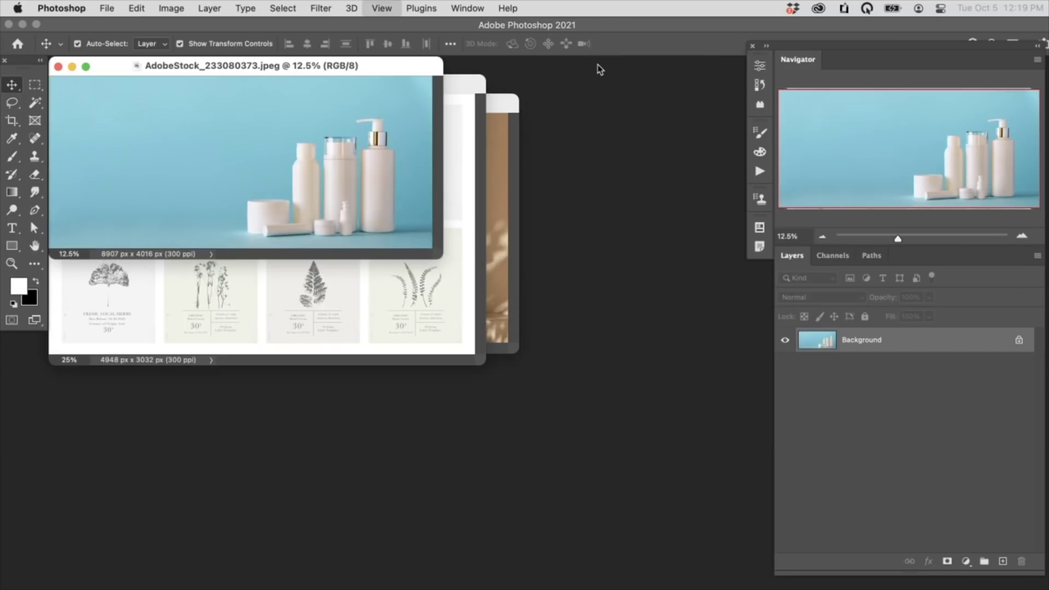
Arrange the overlapping windows so the stone scene stays reachable behind the product photo, and enlarge the product photo's view to 16.67%
drag(507, 101, 669, 133)
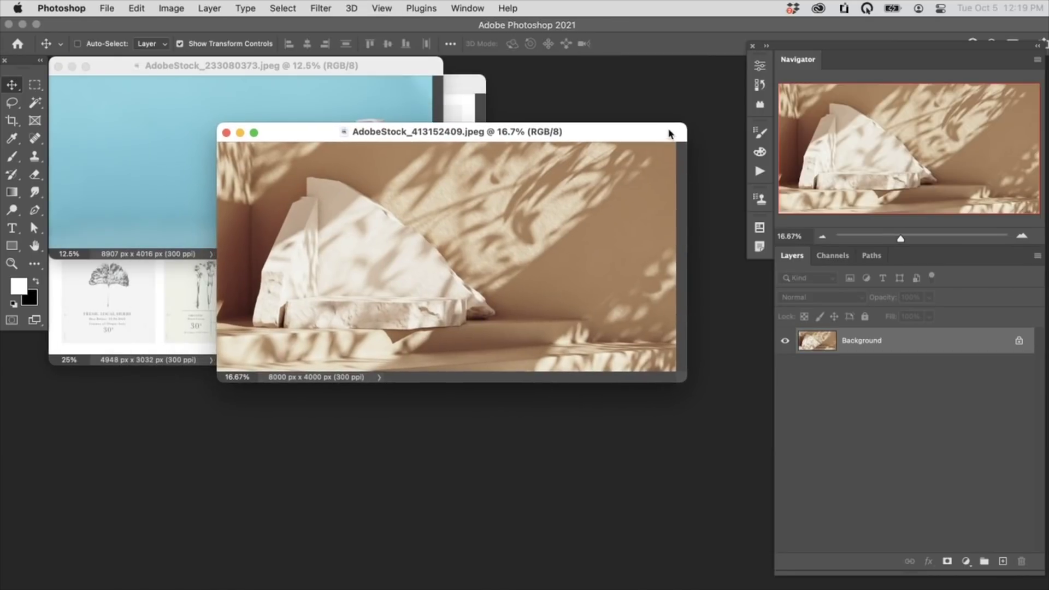
drag(398, 76, 445, 260)
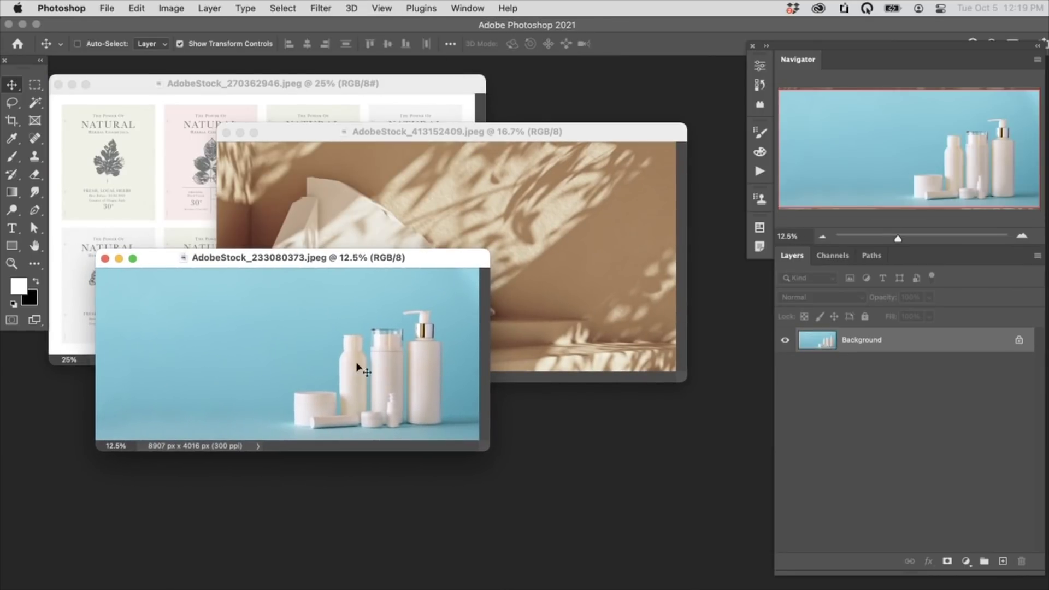
key(super+plus)
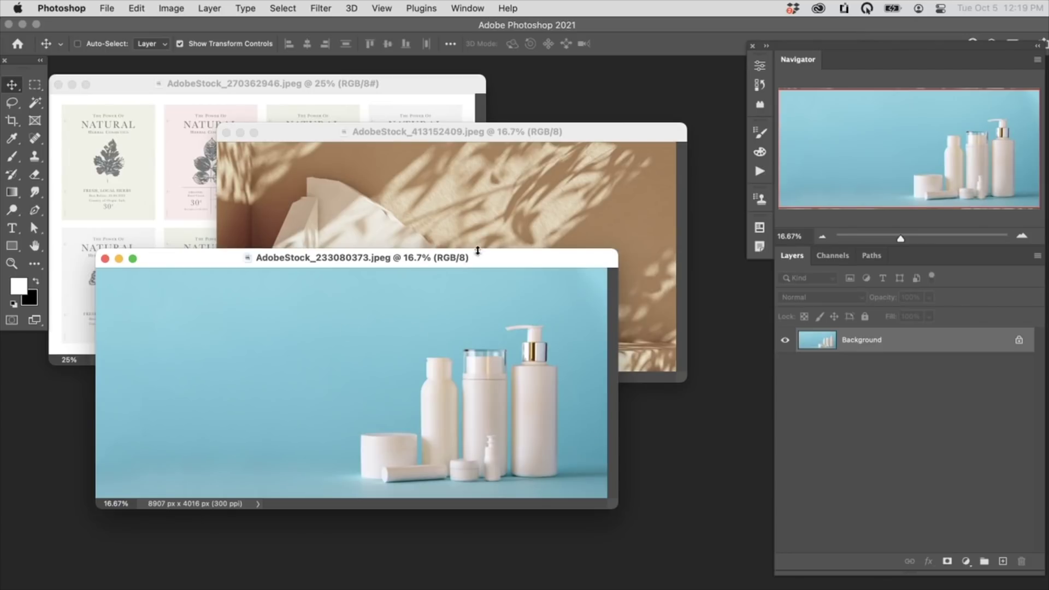
drag(518, 136, 518, 132)
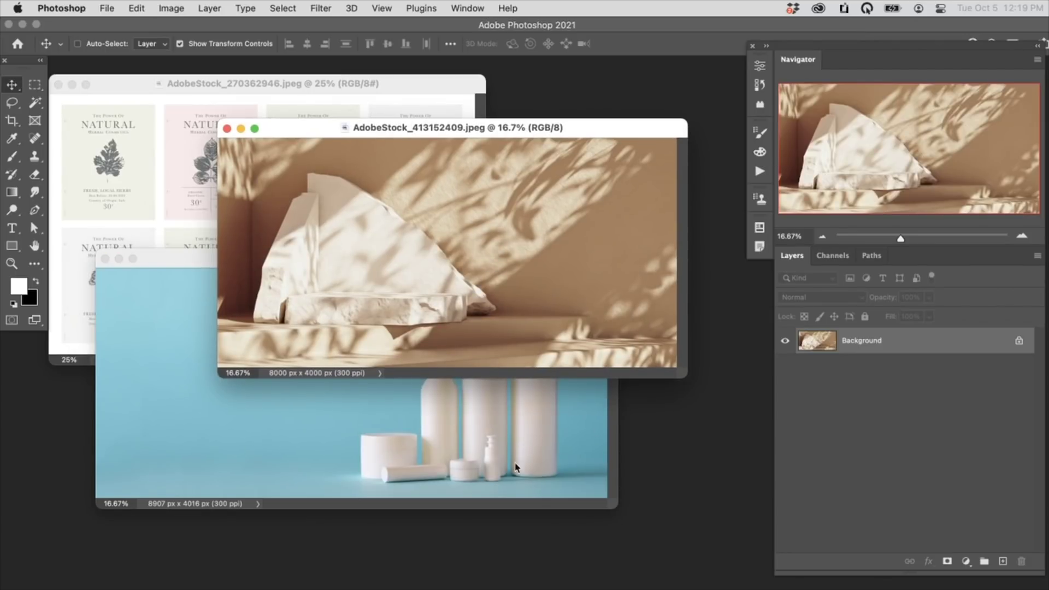
click(522, 473)
drag(608, 503, 679, 547)
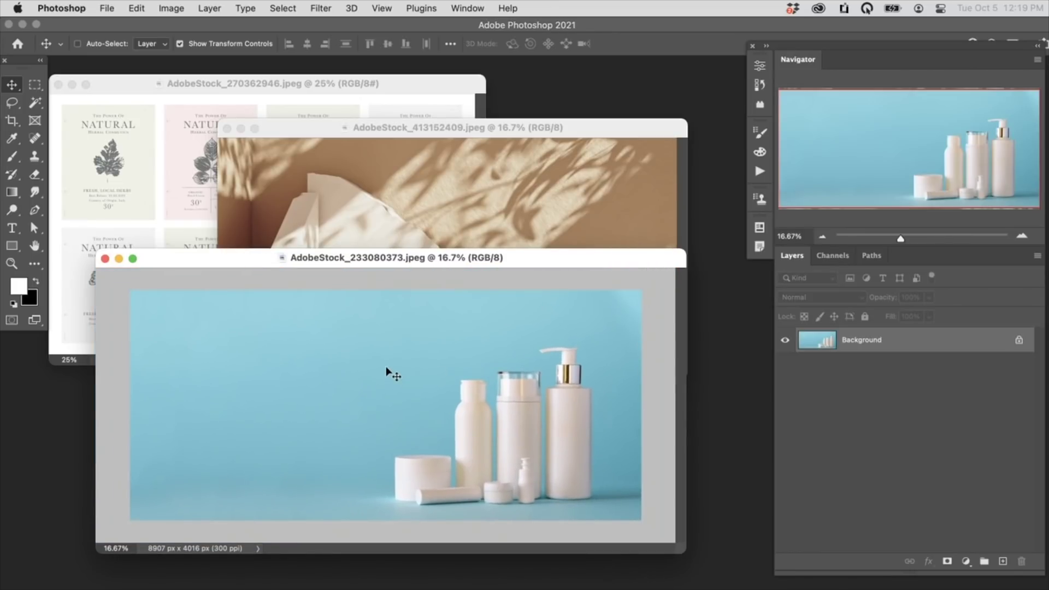
Copy a rectangular selection around the white products into AdobeStock_413152409.jpeg and close the product photo
key(m)
drag(348, 340, 662, 520)
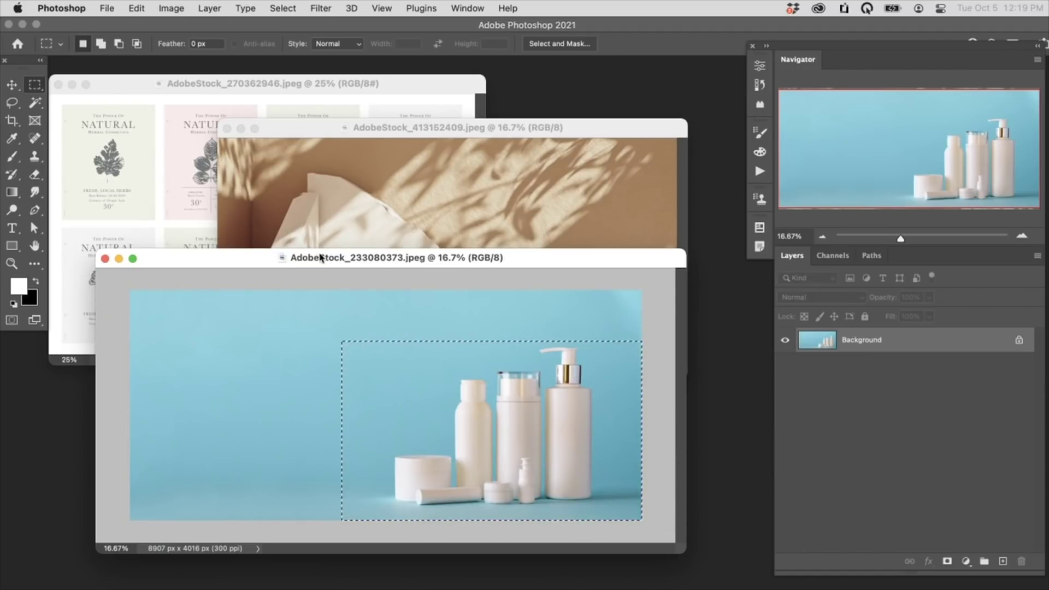
key(v)
drag(420, 388, 414, 213)
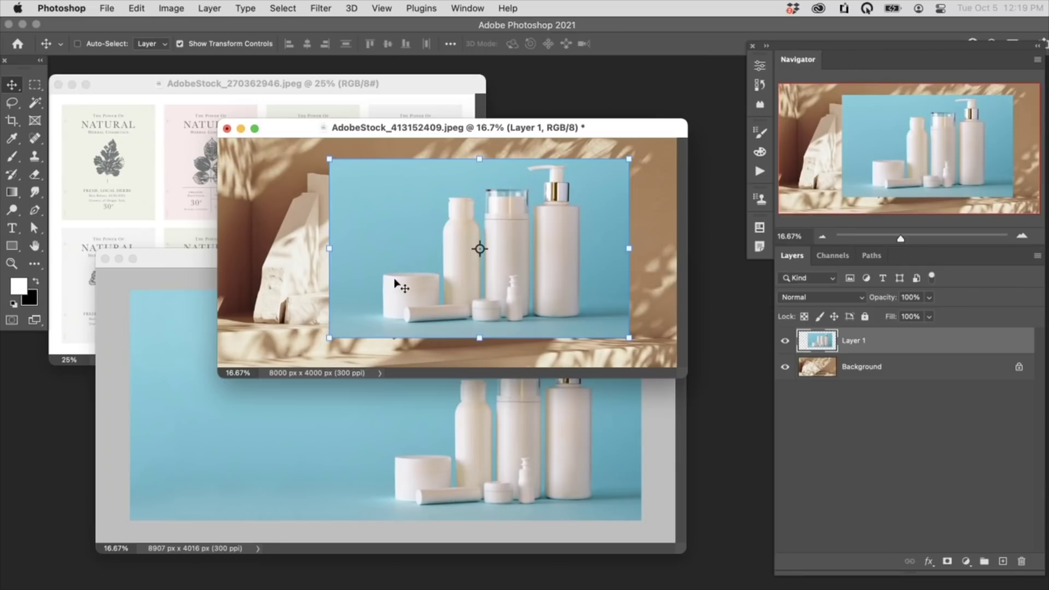
key(super+w)
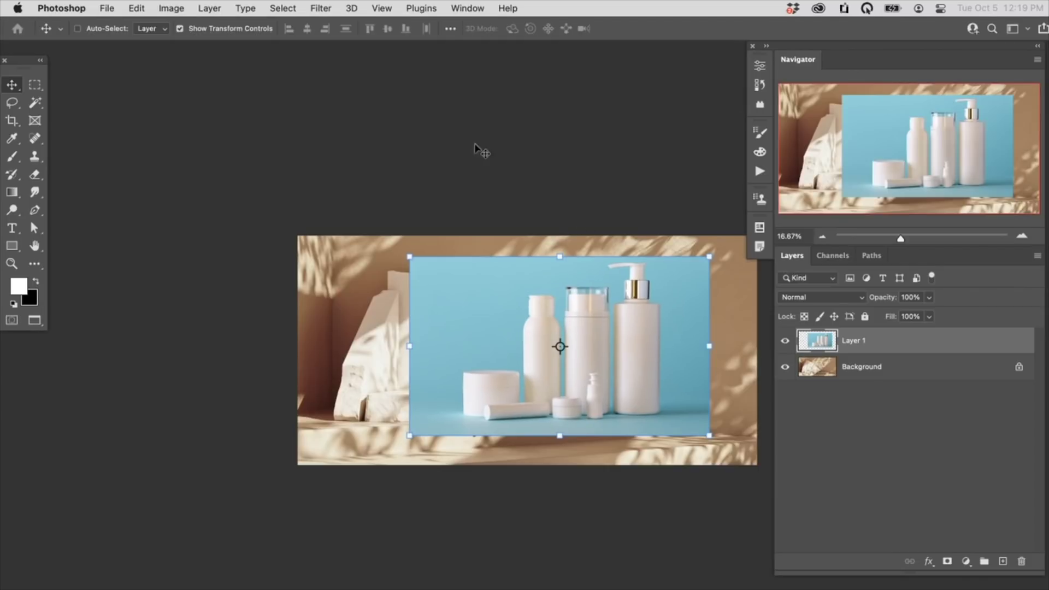
Reposition the product layer over the stone ledge using a temporary 66% opacity, and restore its opacity to 100%
scroll(650, 356, up, 2)
scroll(650, 356, up, 3)
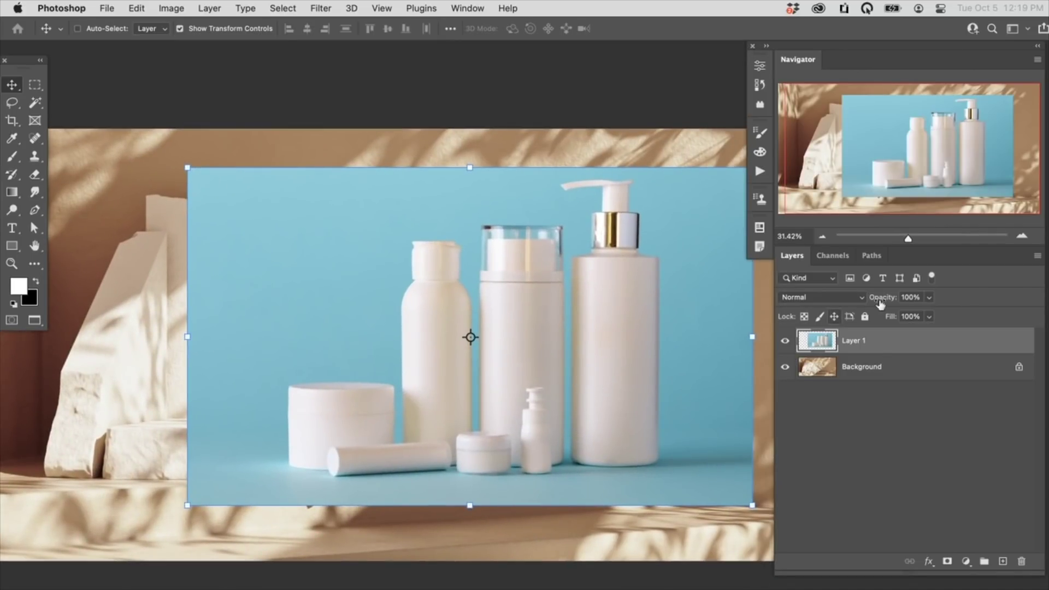
drag(885, 297, 859, 300)
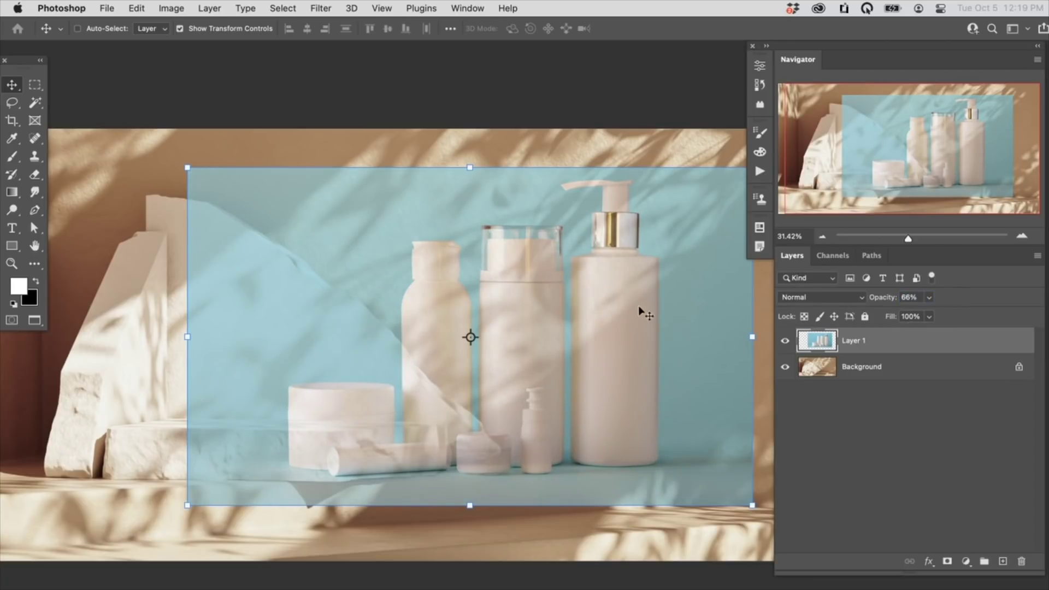
drag(620, 370, 532, 388)
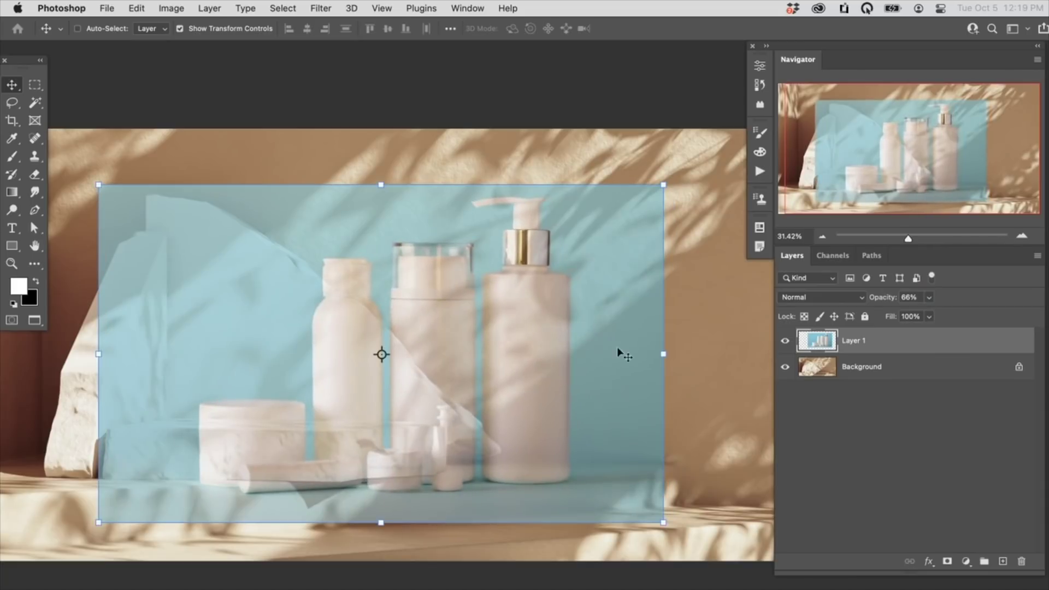
drag(877, 299, 913, 299)
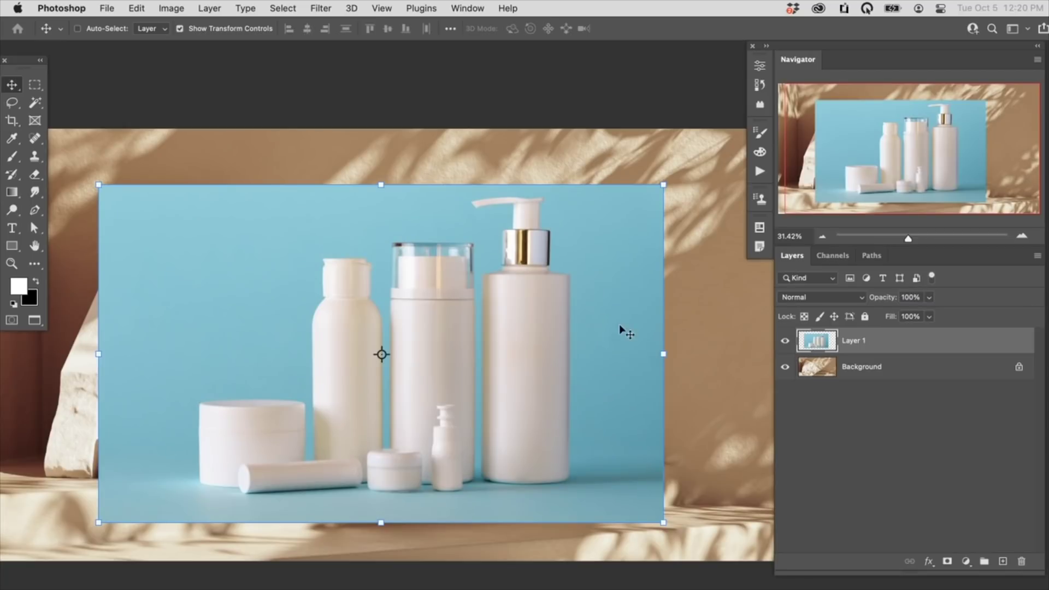
Hide the product layer and add a blank layer above the Background, ready for painting with a black brush
click(784, 340)
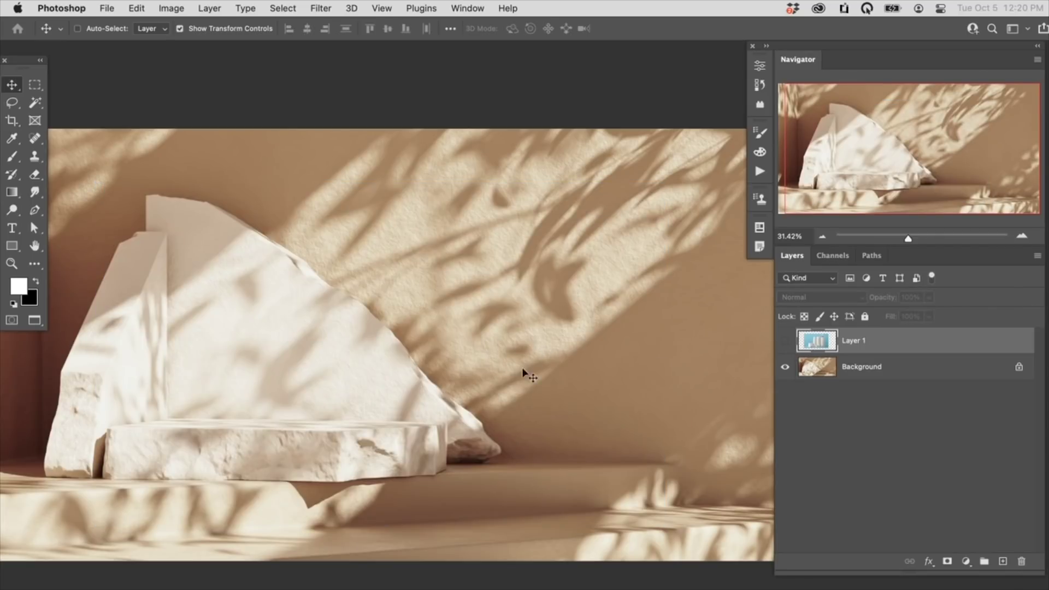
click(860, 366)
key(super+alt+shift+n)
key(b)
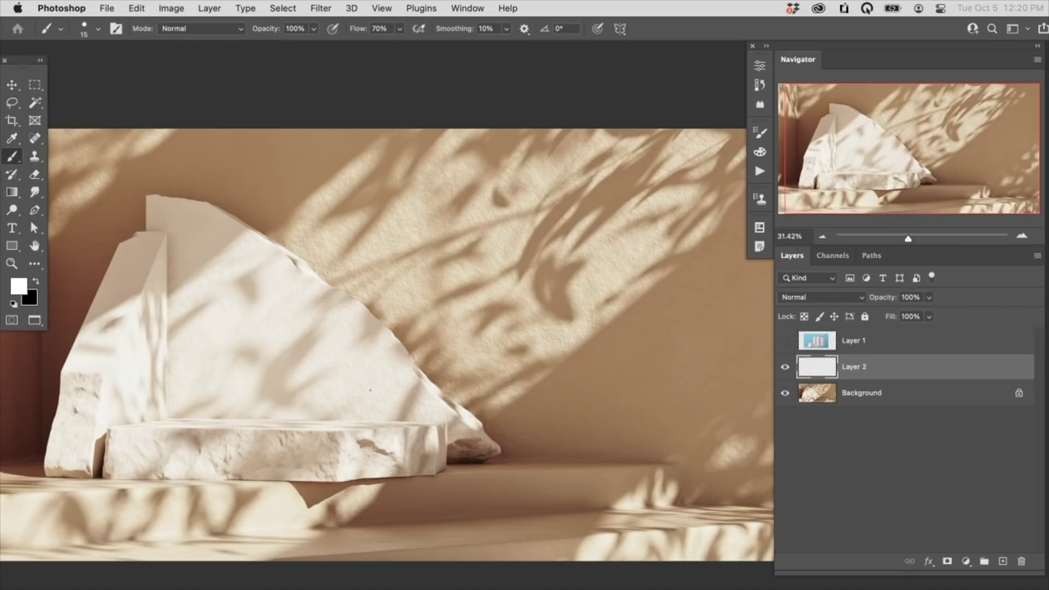
key(x)
key(x)
key(x)
Sketch light-direction arrows along the shadows and a sun with rays on the wall, and clear all the marks from the layer
drag(363, 489, 279, 531)
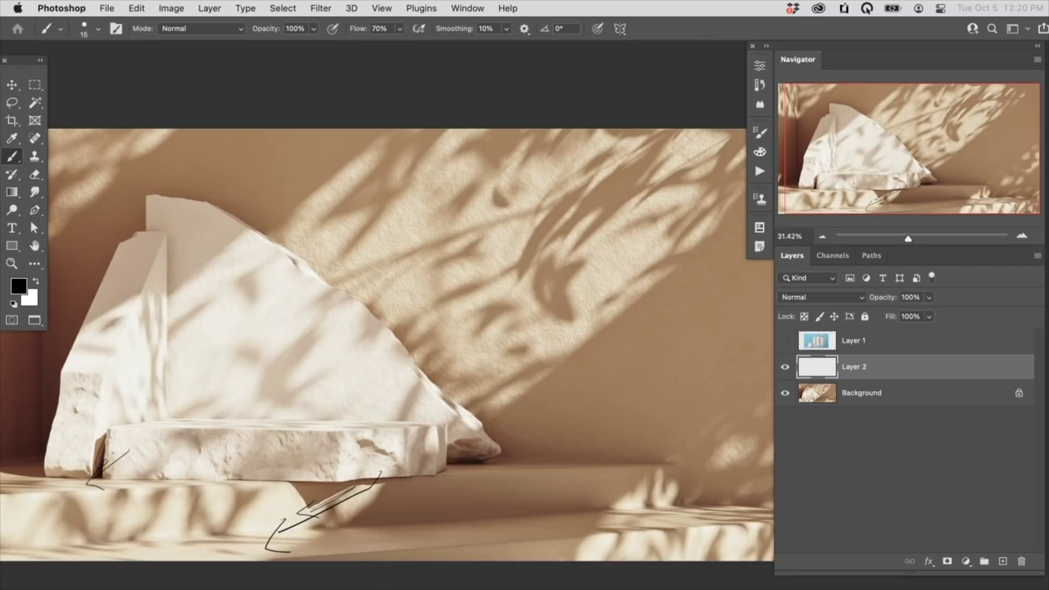
mouse_move(103, 451)
mouse_down()
mouse_move(292, 439)
mouse_move(174, 456)
mouse_up()
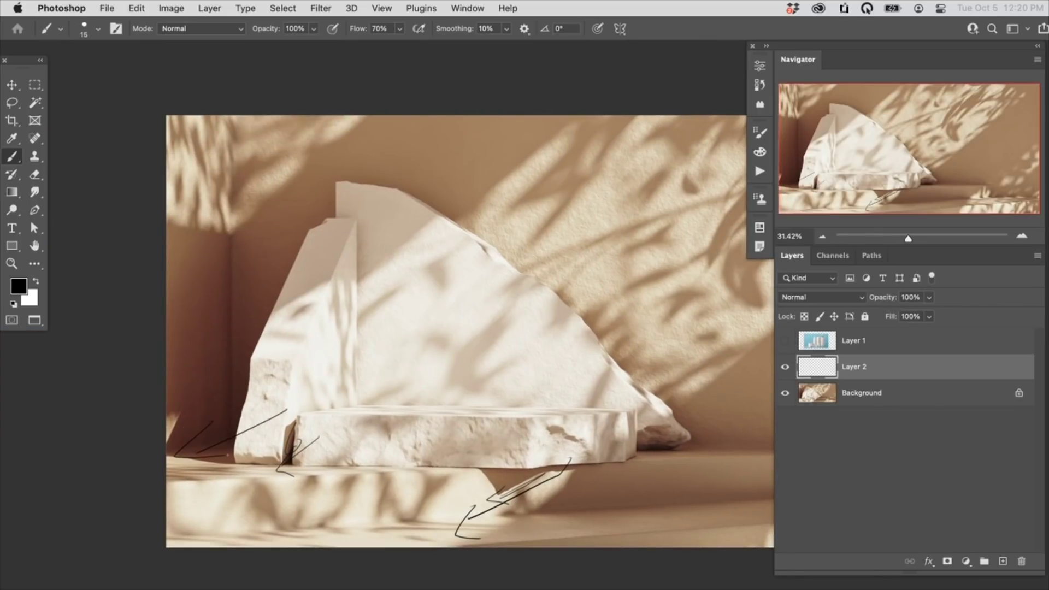
drag(485, 452, 384, 476)
drag(679, 262, 330, 393)
drag(385, 342, 376, 401)
drag(686, 303, 550, 317)
drag(636, 218, 671, 214)
drag(558, 157, 589, 220)
drag(584, 305, 522, 347)
drag(667, 331, 661, 400)
drag(727, 282, 774, 265)
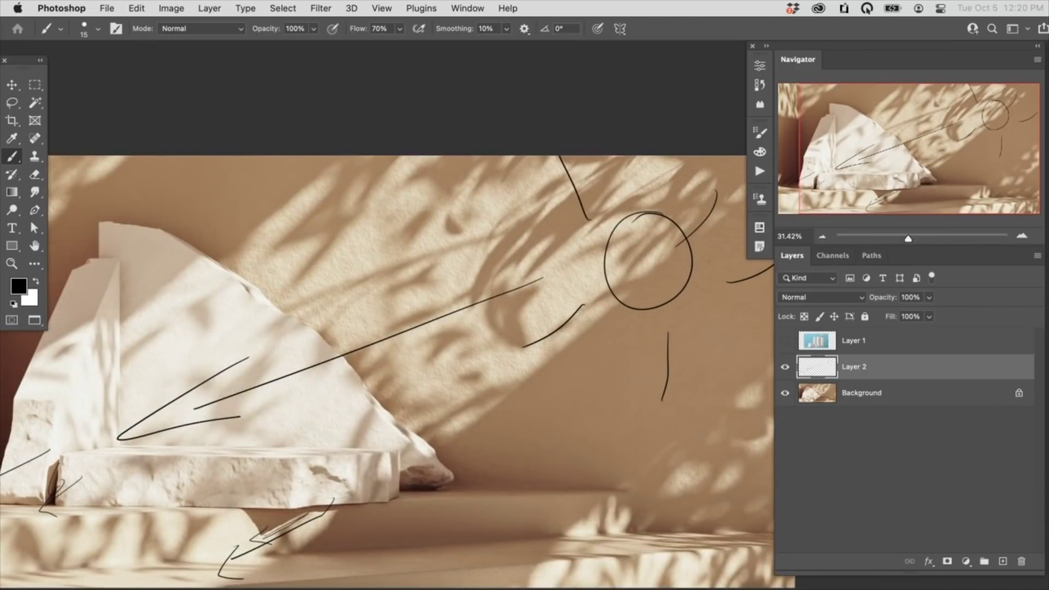
key(super+a)
key(BackSpace)
Show the product layer again and flip it horizontally
click(784, 340)
click(868, 342)
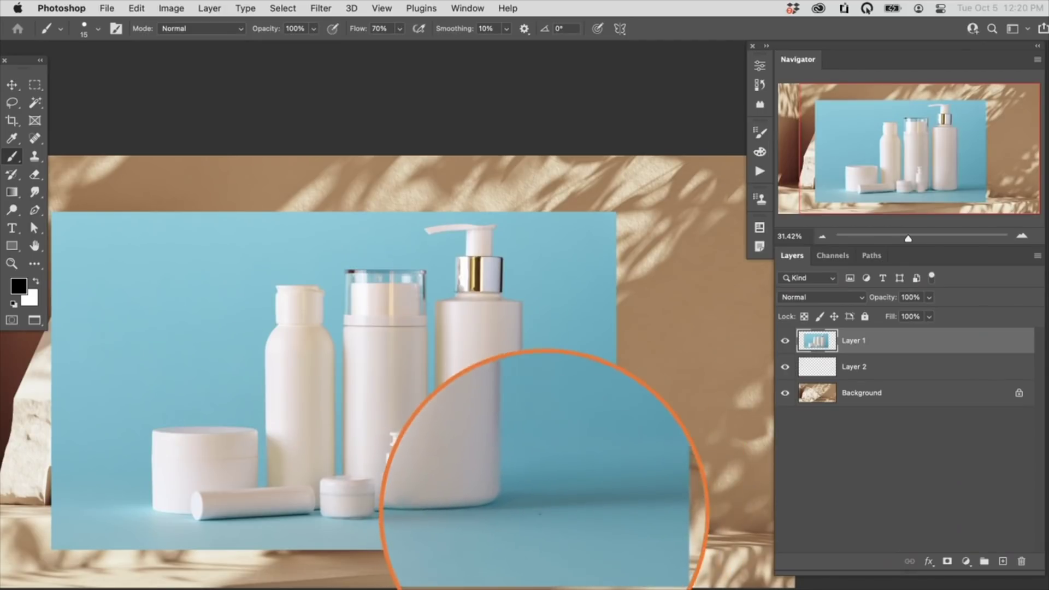
key(super+t)
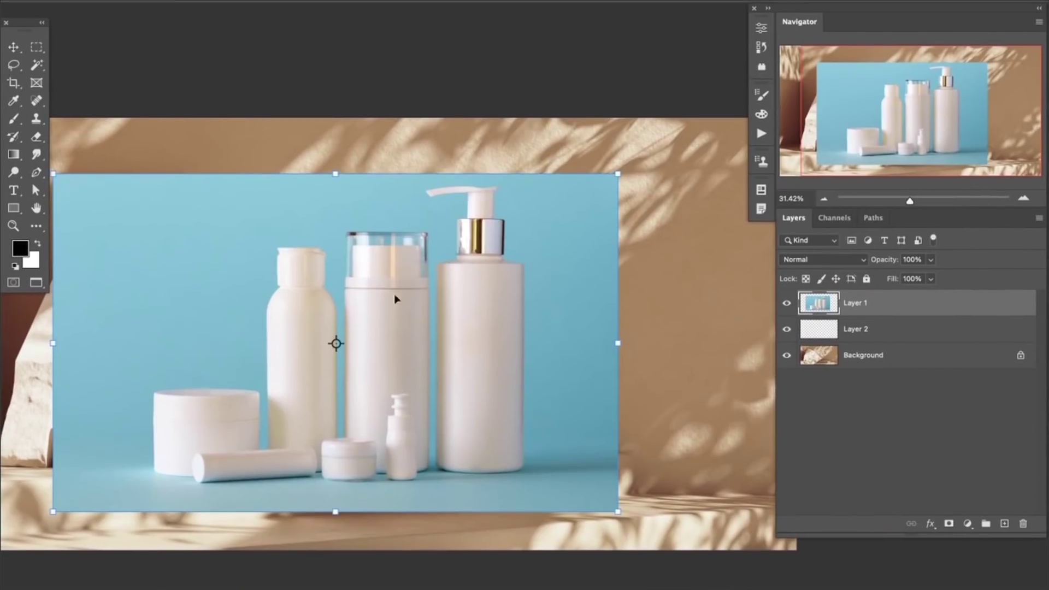
right_click(407, 280)
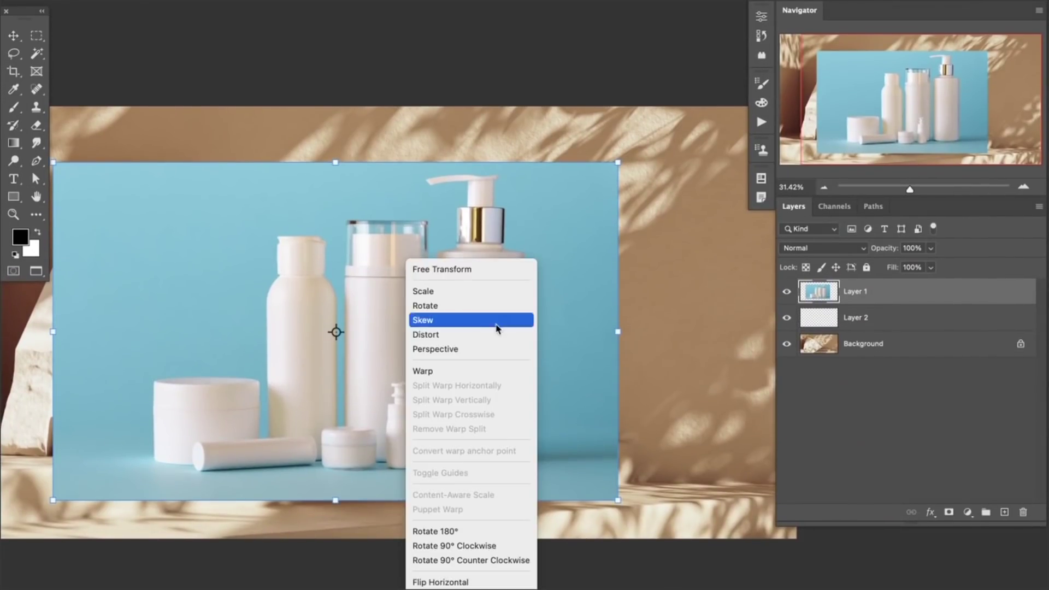
click(463, 580)
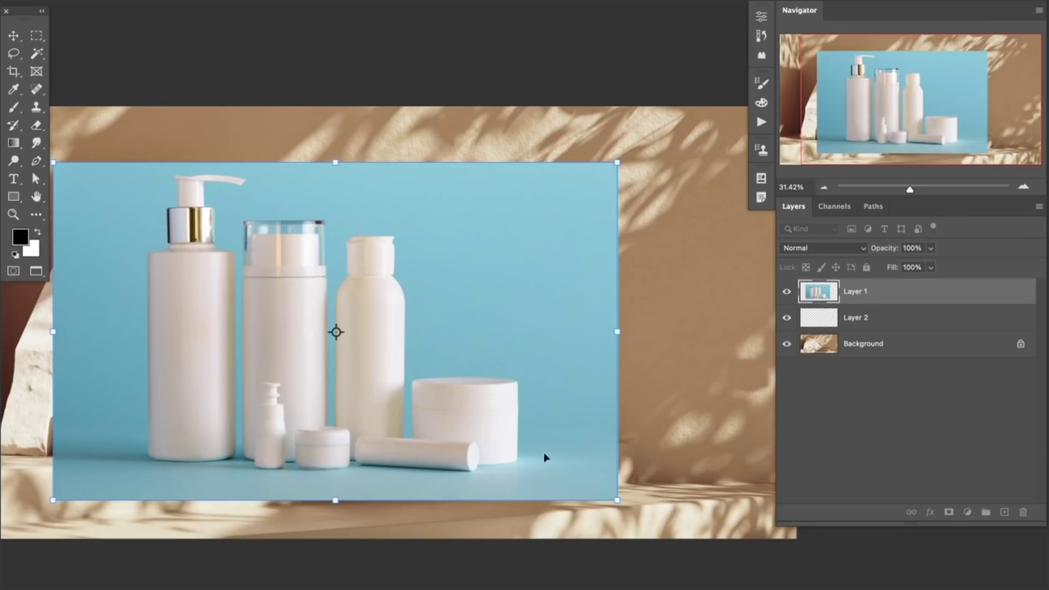
key(Return)
key(b)
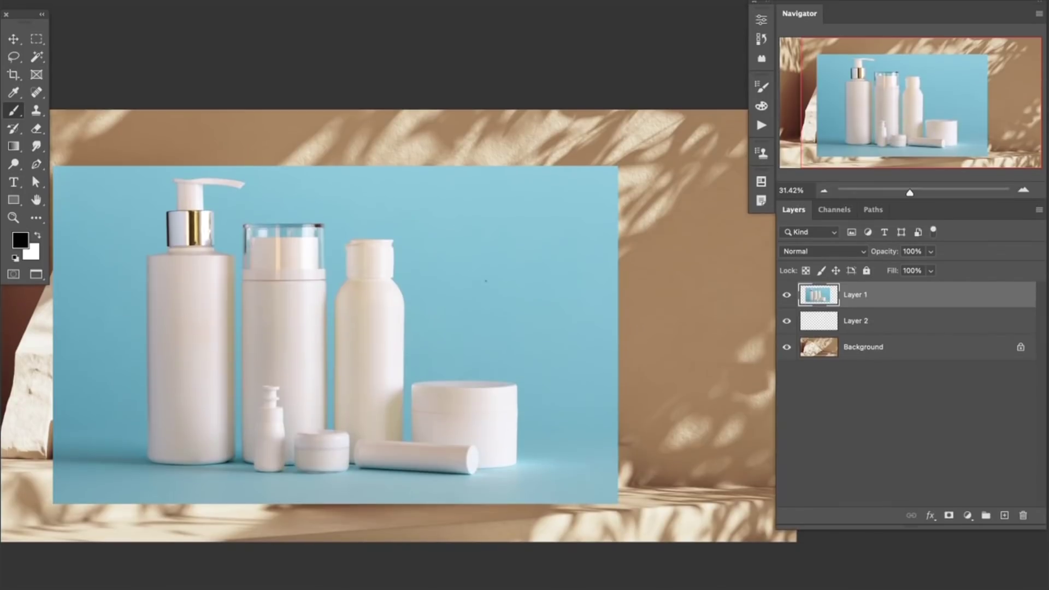
drag(447, 375, 516, 356)
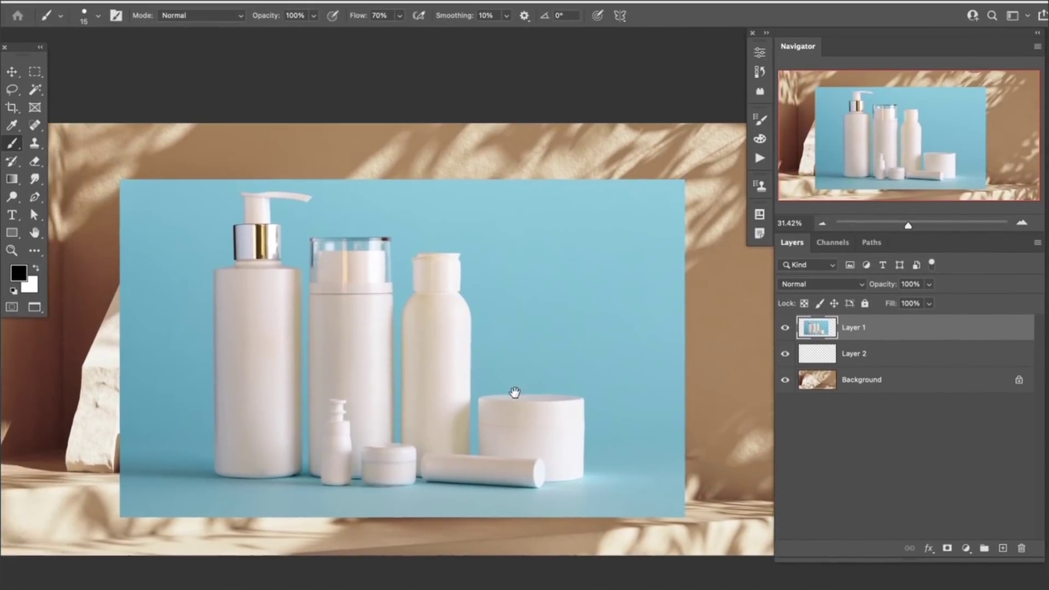
drag(514, 392, 518, 392)
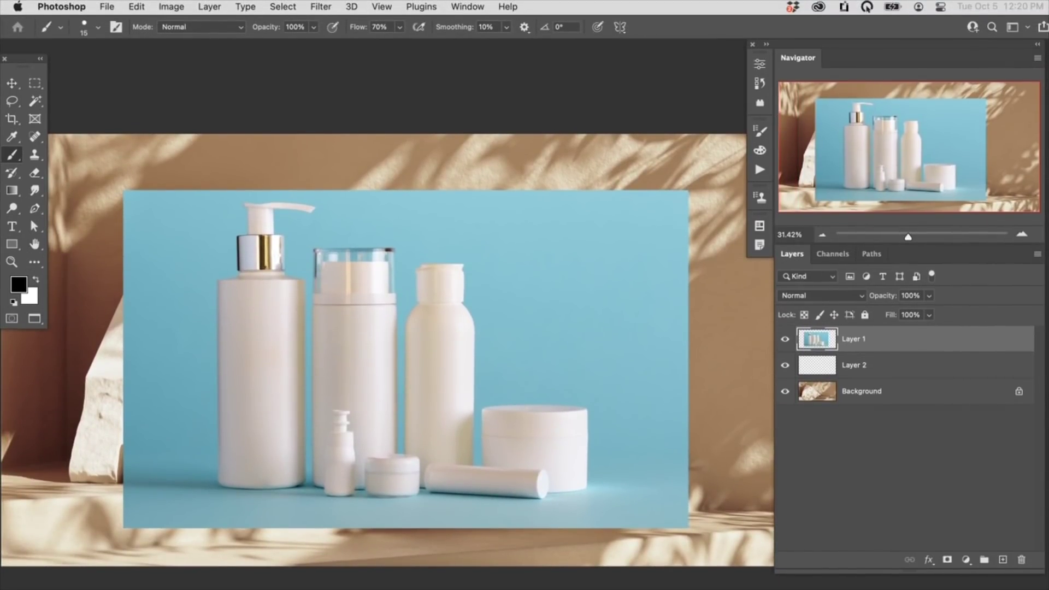
Select the blue backdrop around the products with Color Range, using sampled colors, a fuzziness of 66 and a grayscale preview
double_click(895, 341)
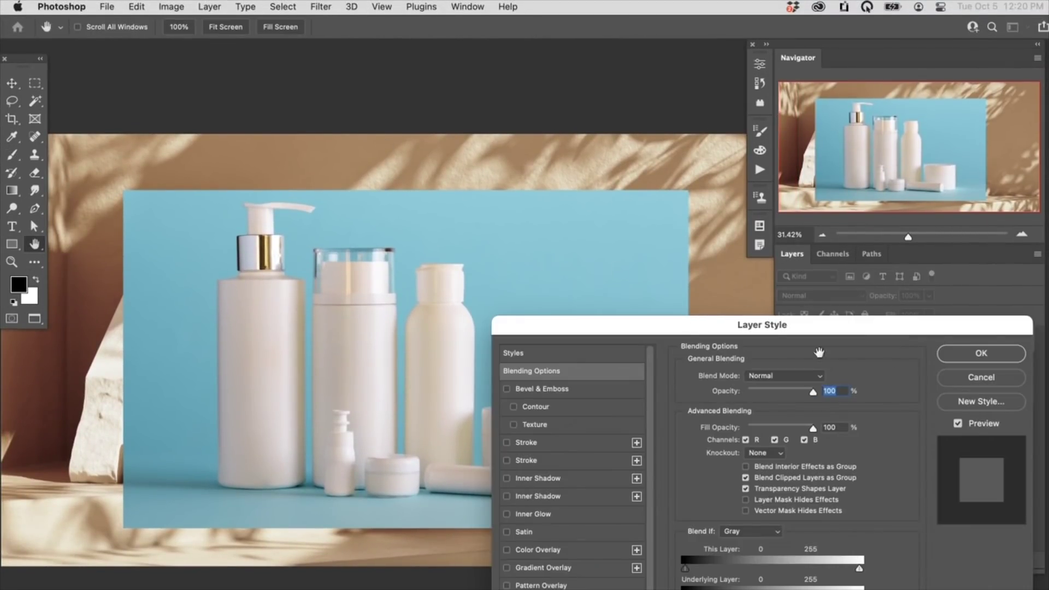
key(Escape)
click(281, 7)
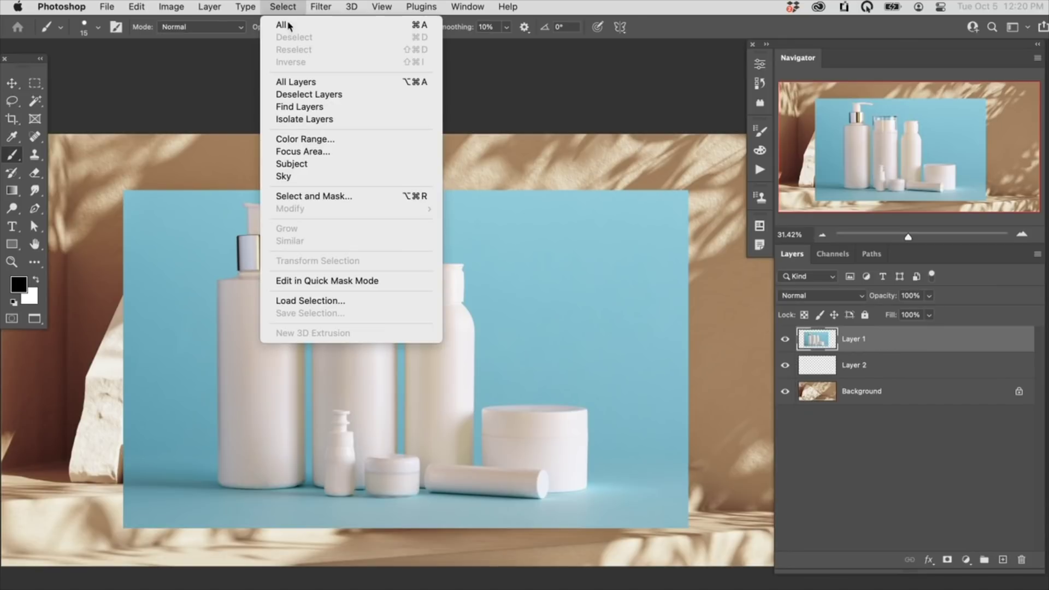
click(346, 139)
click(540, 258)
drag(229, 196, 614, 240)
drag(455, 322, 464, 325)
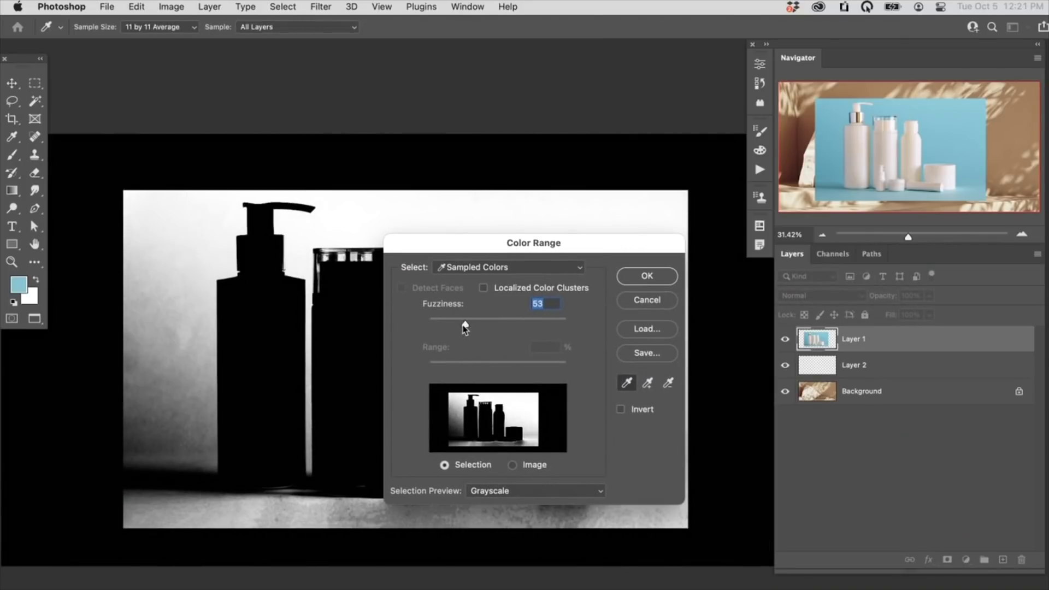
drag(489, 242, 255, 323)
drag(230, 400, 239, 399)
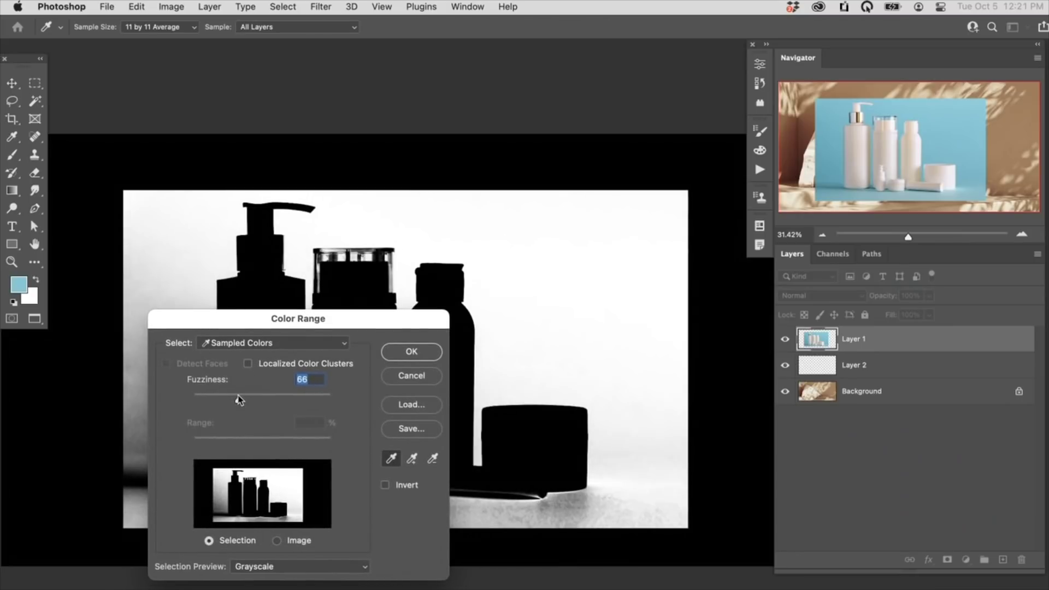
click(412, 351)
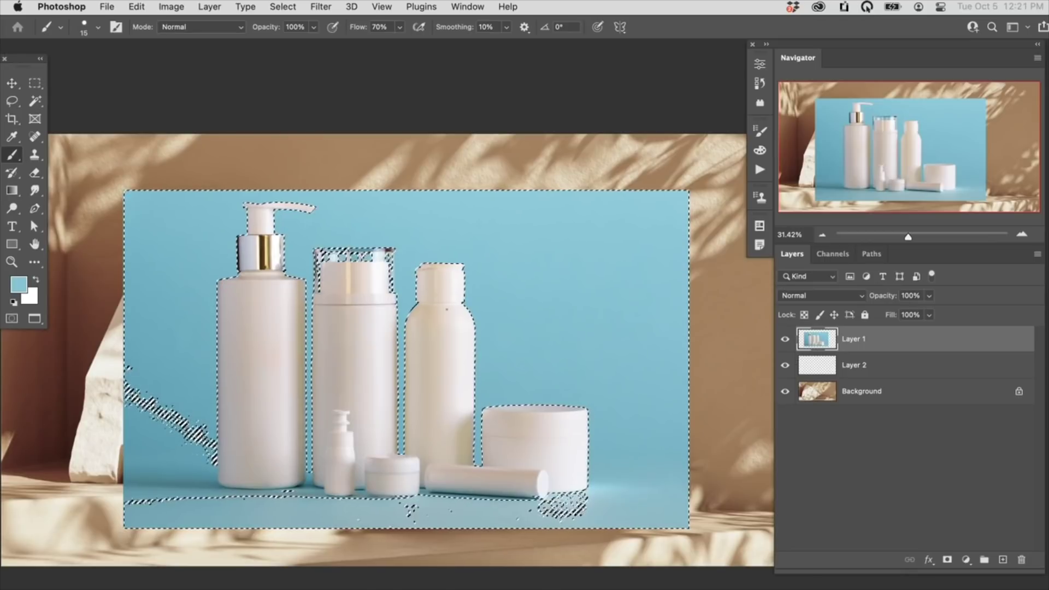
Mask out the selected blue backdrop on the product layer and paint away its leftover outer edges with a large black brush at 60% flow
click(947, 560)
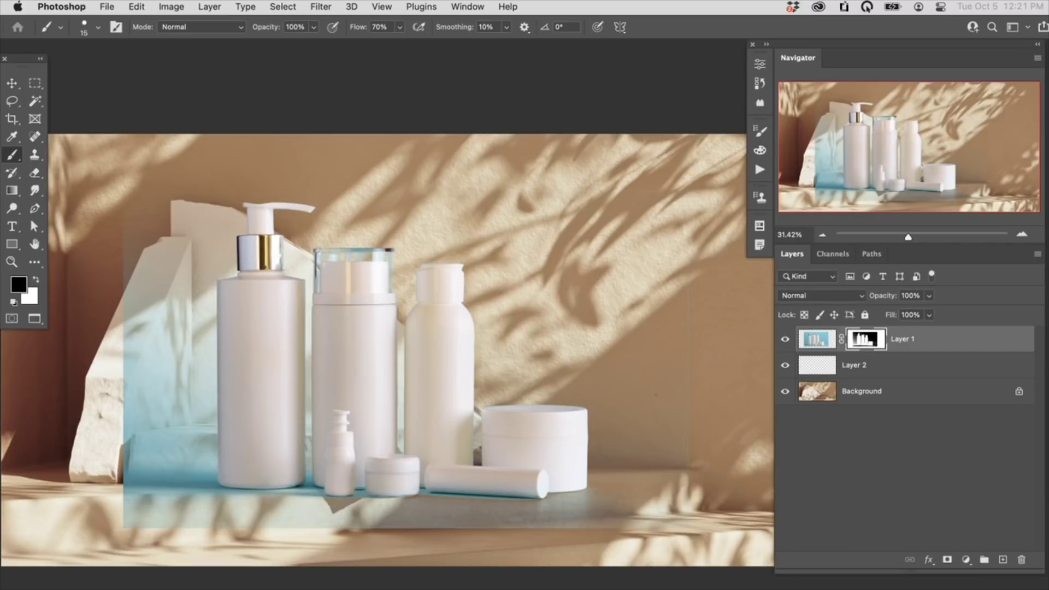
drag(589, 233, 617, 295)
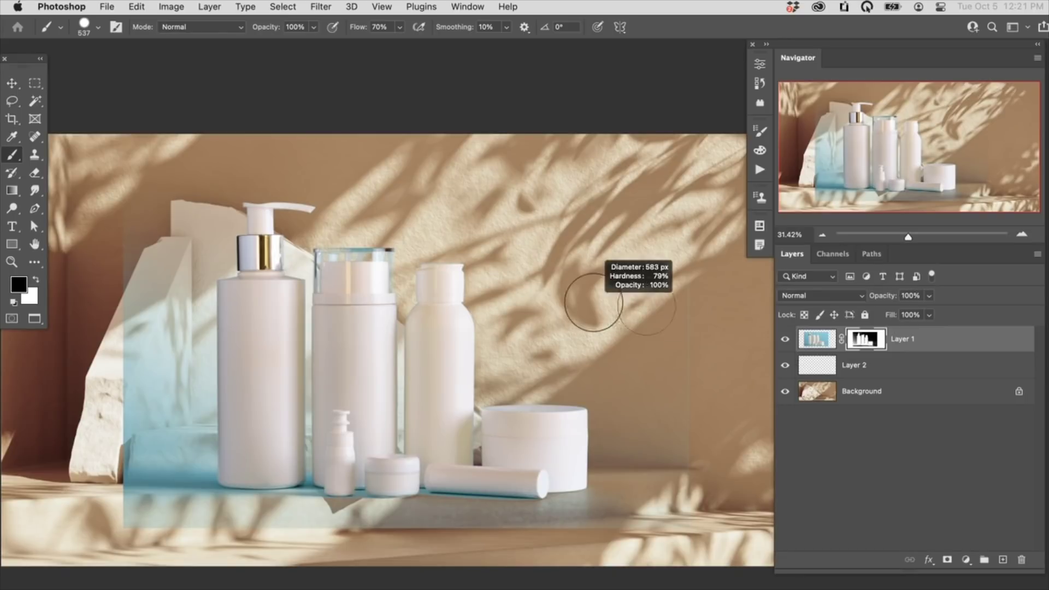
mouse_move(690, 327)
mouse_down()
mouse_move(690, 414)
mouse_move(665, 412)
mouse_up()
key(shift+6)
drag(681, 459, 703, 459)
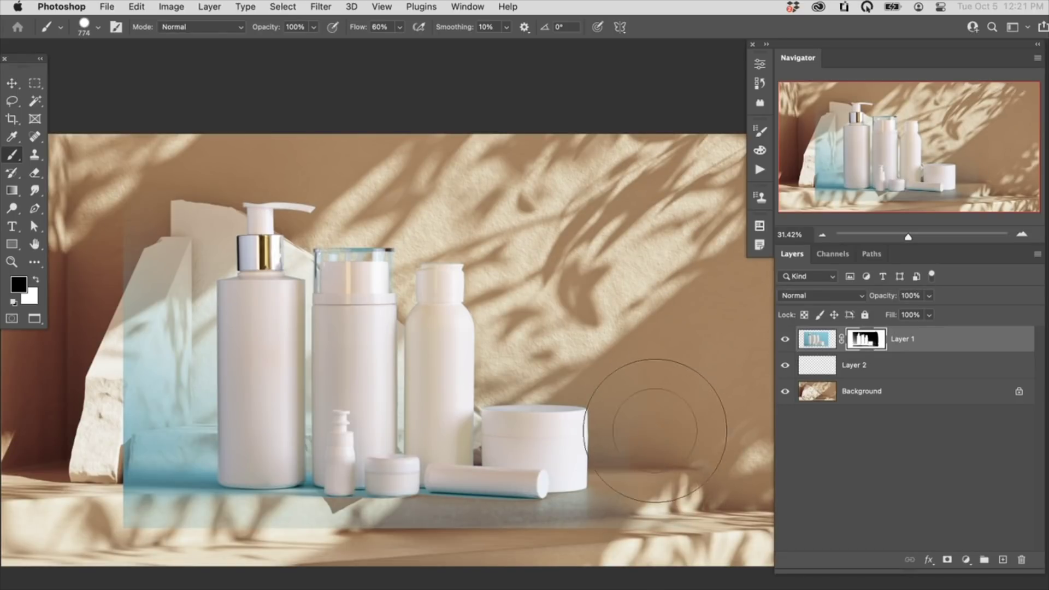
mouse_move(113, 204)
mouse_down()
mouse_move(136, 284)
mouse_move(129, 536)
mouse_move(458, 536)
mouse_move(433, 545)
mouse_move(650, 520)
mouse_move(346, 529)
mouse_move(597, 539)
mouse_up()
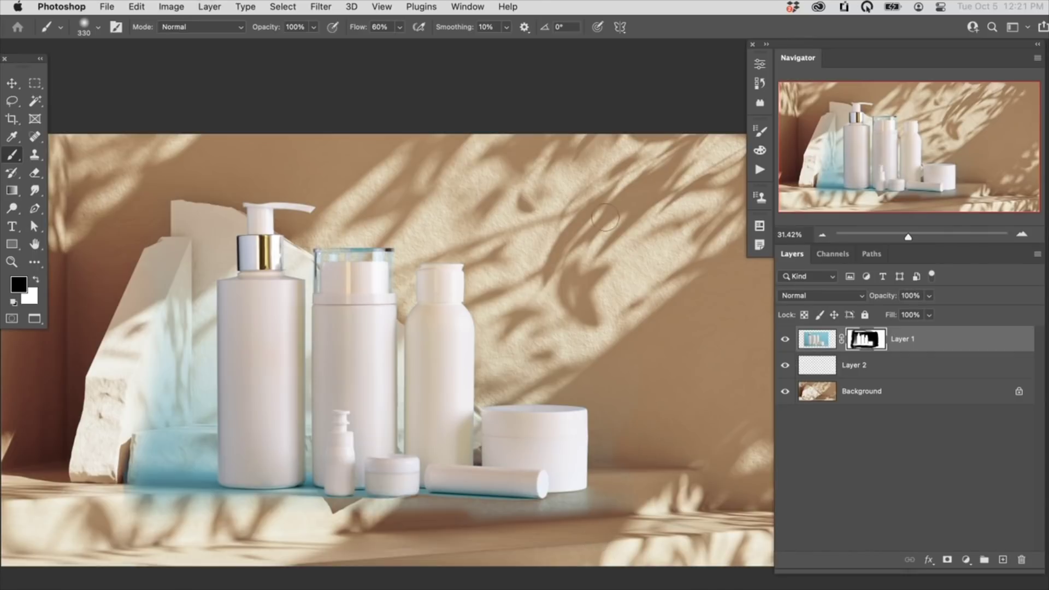
Scale the masked products down to about 63% and place them on the stone slab in front of the rock
scroll(628, 421, down, 2)
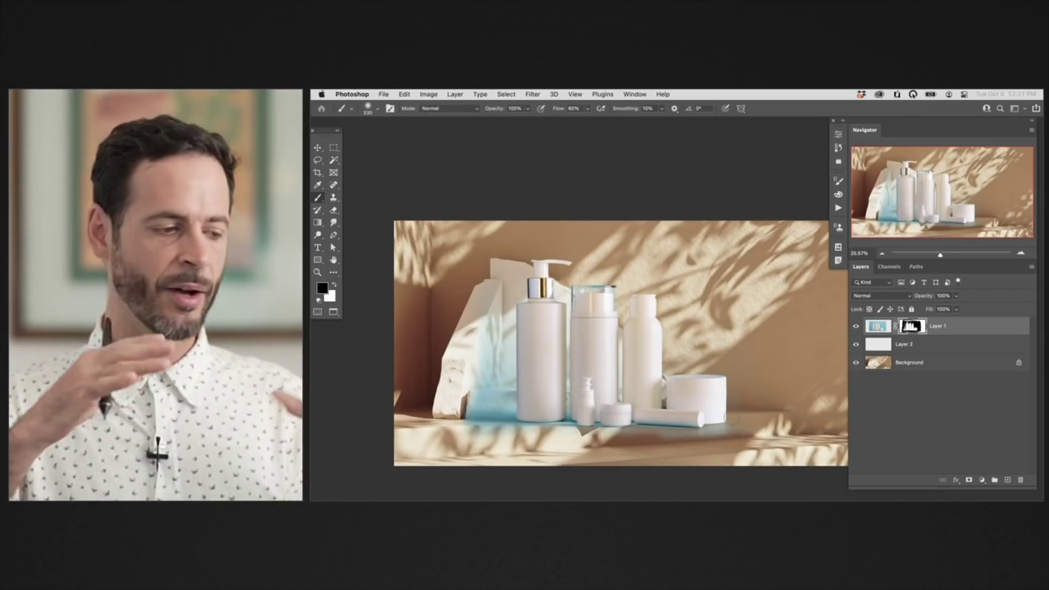
key(ctrl+t)
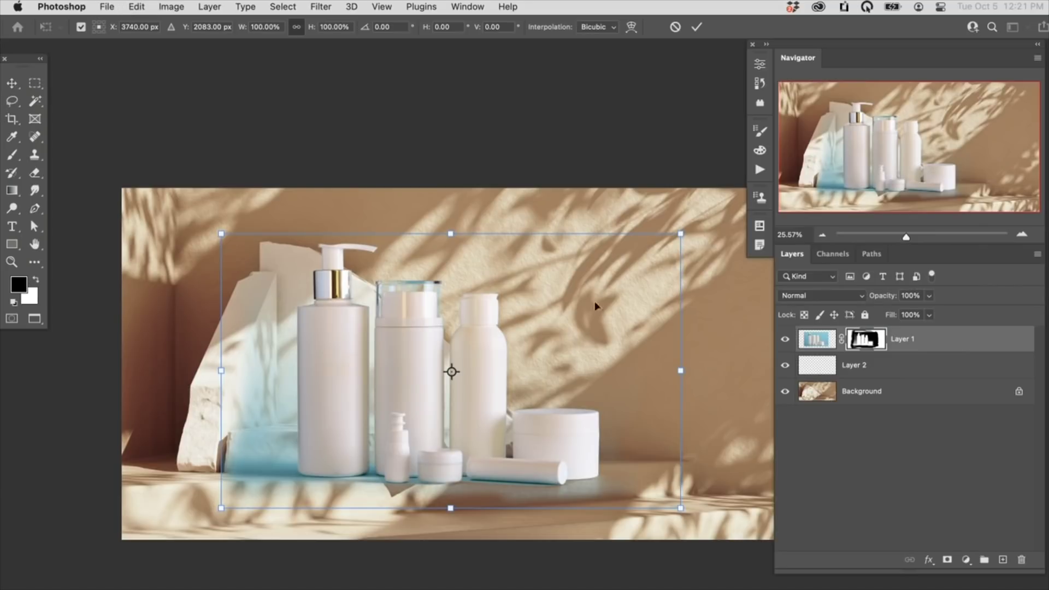
drag(680, 233, 484, 346)
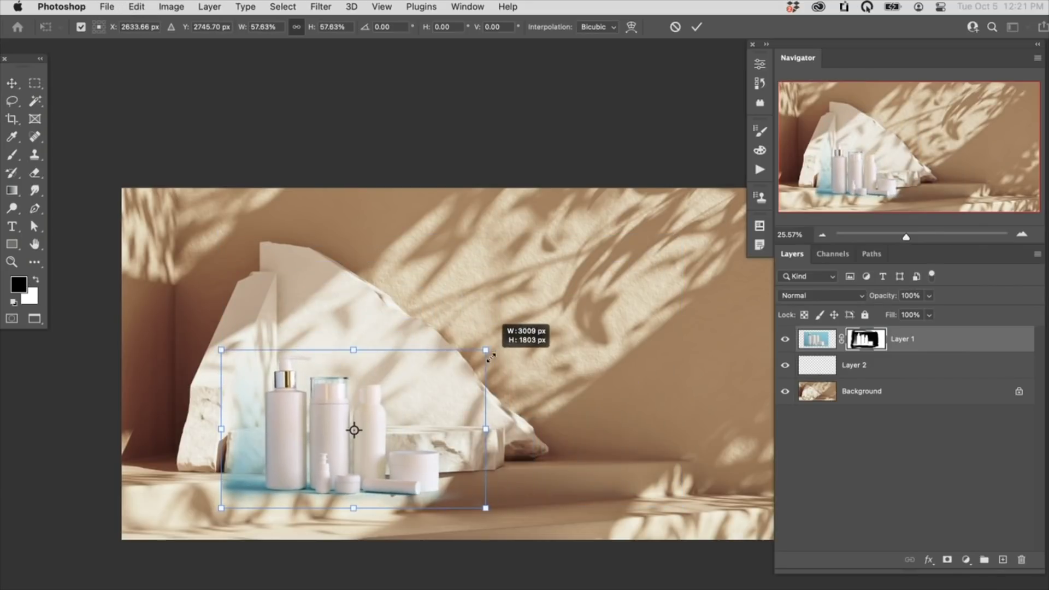
drag(418, 433, 428, 401)
drag(491, 282, 512, 274)
drag(452, 352, 454, 354)
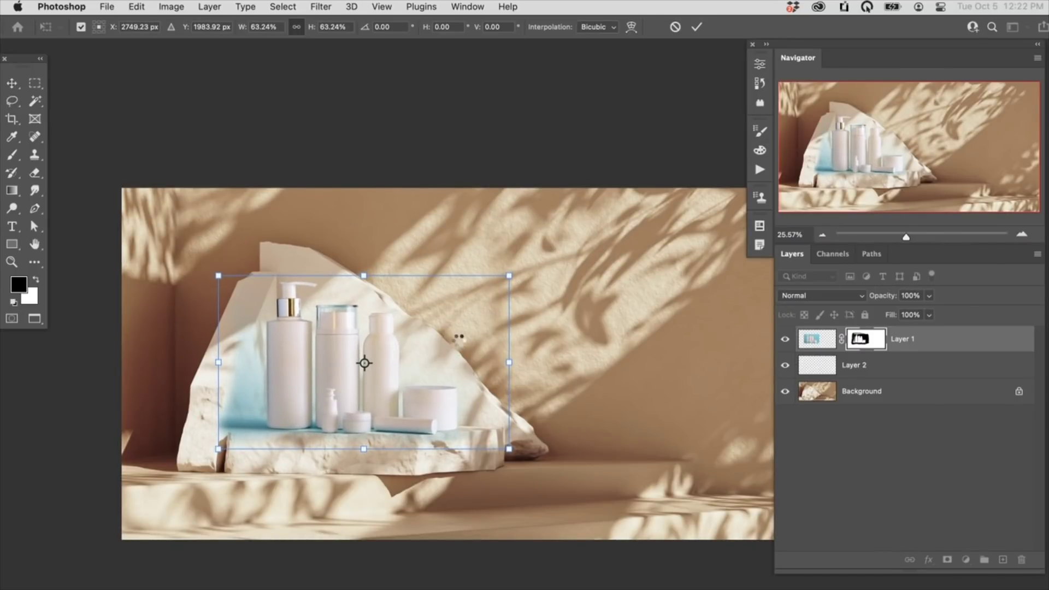
key(Return)
Examine the edges and bases of the bottles and jars for leftover blue backdrop color
key(b)
ctrl+click(423, 403)
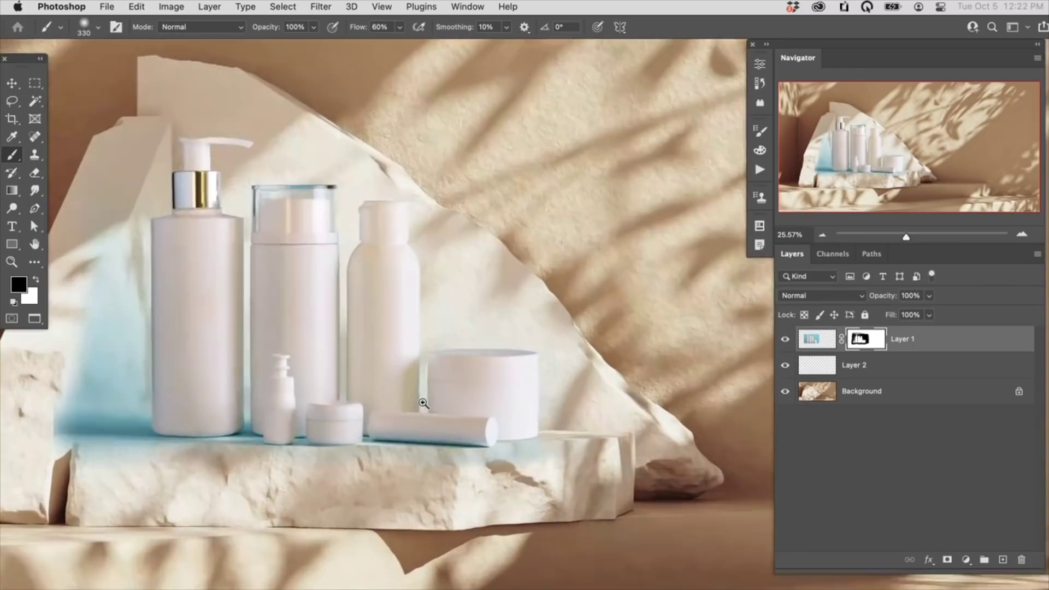
drag(399, 402, 501, 417)
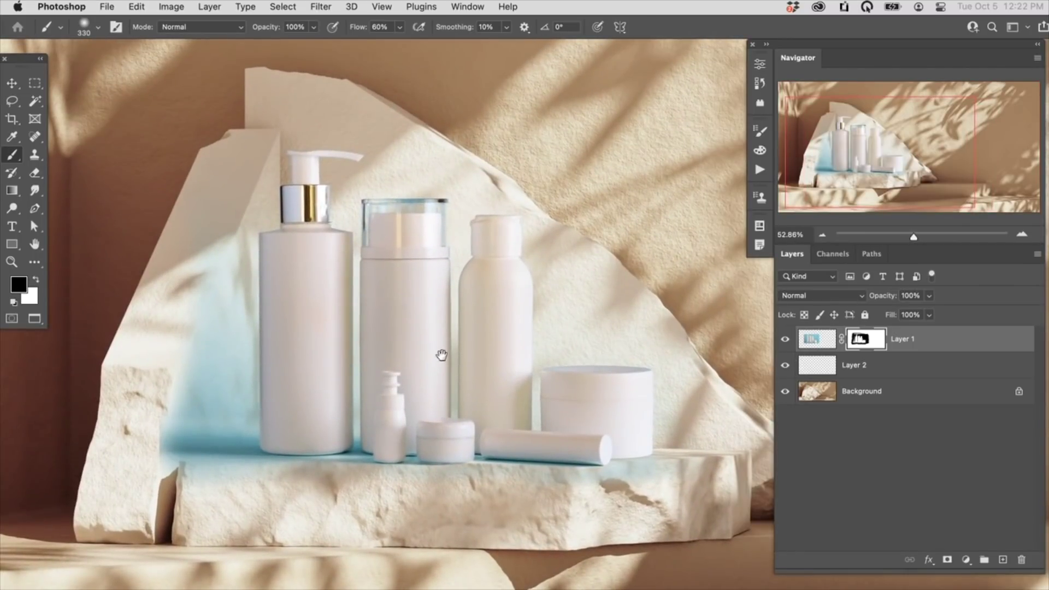
ctrl+click(221, 437)
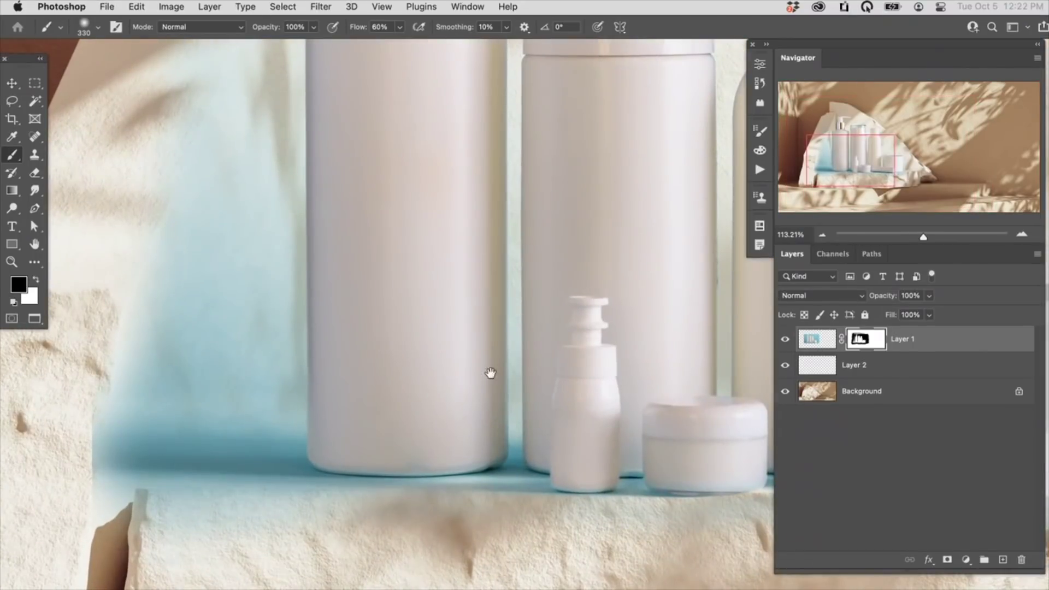
drag(453, 369, 311, 428)
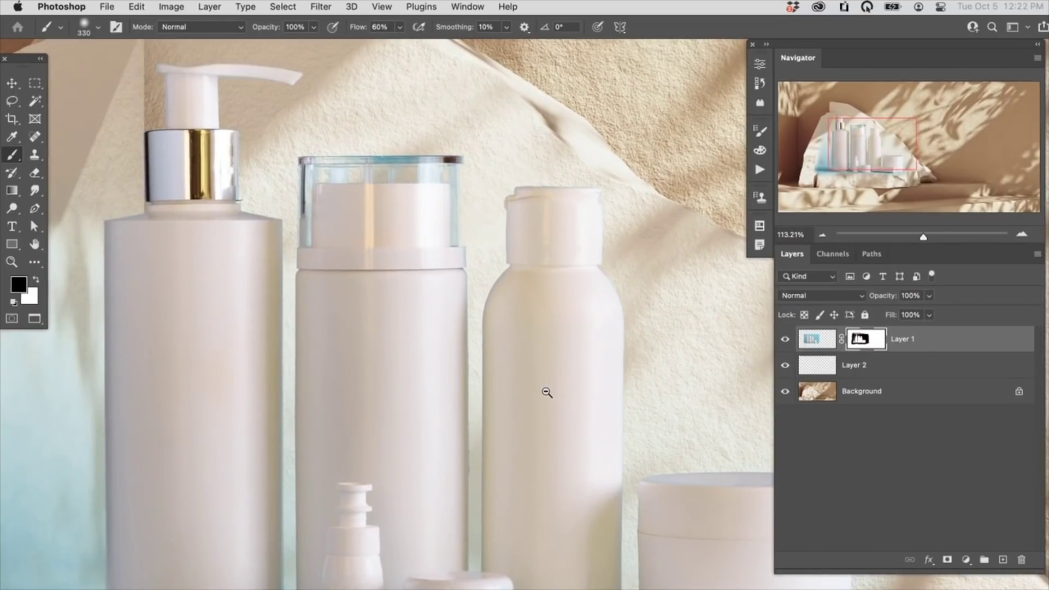
ctrl+alt+click(547, 392)
drag(510, 393, 437, 395)
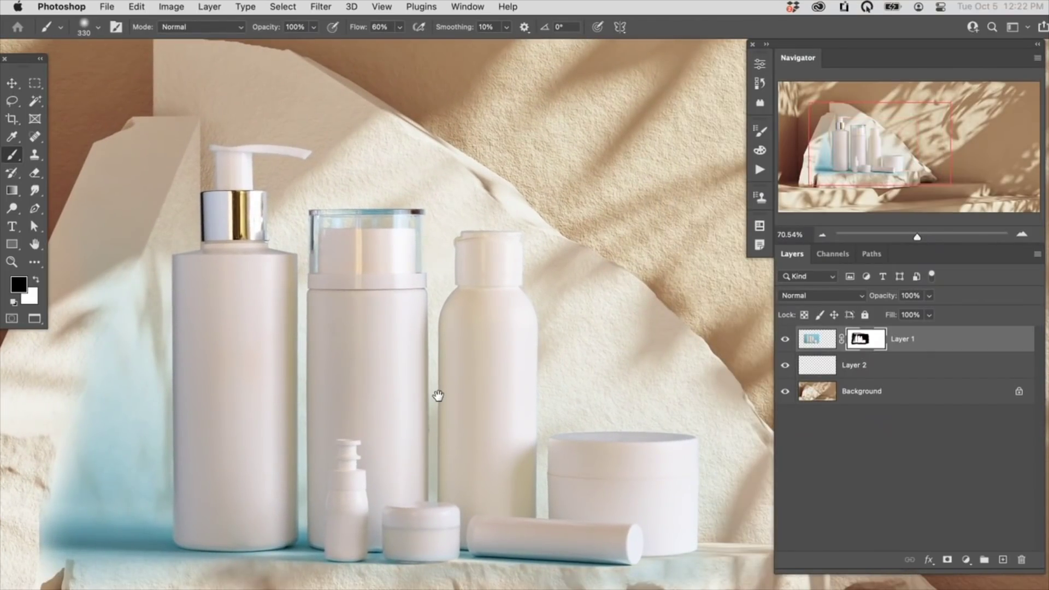
drag(438, 395, 453, 379)
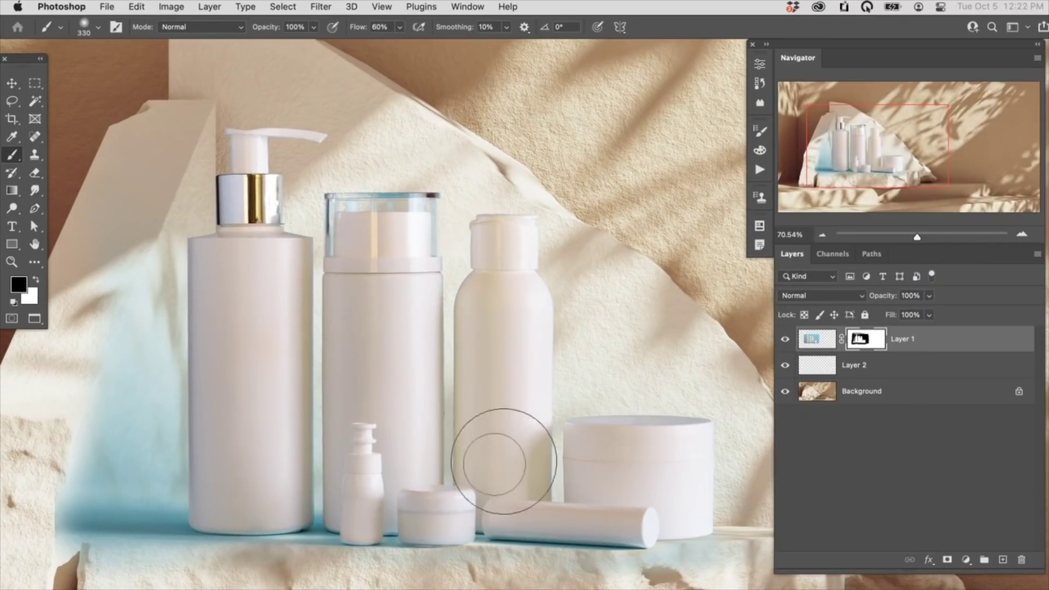
mouse_move(187, 503)
mouse_down()
mouse_move(164, 503)
mouse_move(152, 528)
mouse_up()
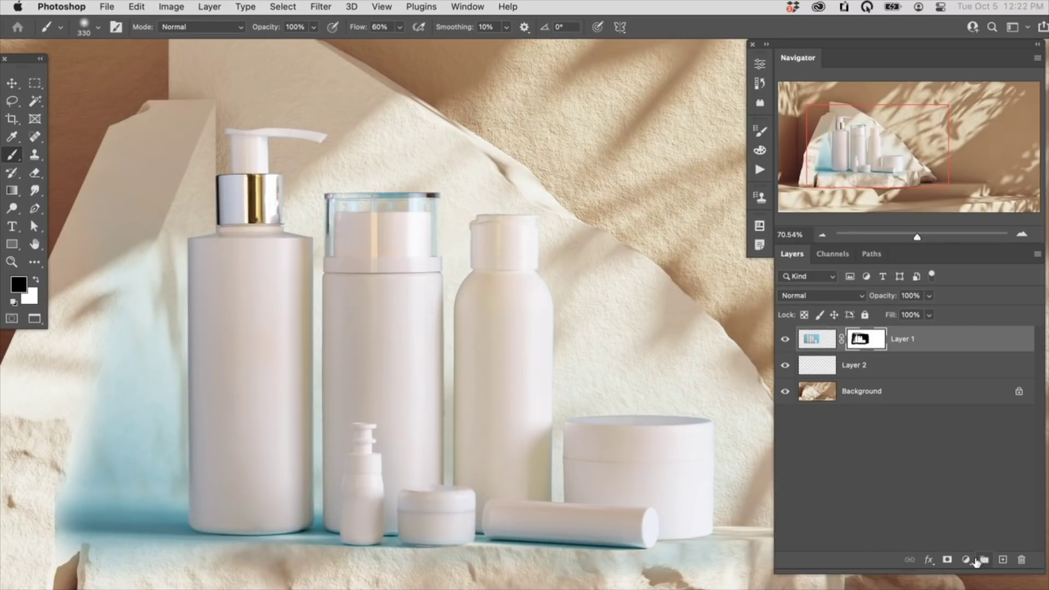
Add a Solid Color fill layer in saturated blue (#2433c6) above the product layer
click(965, 560)
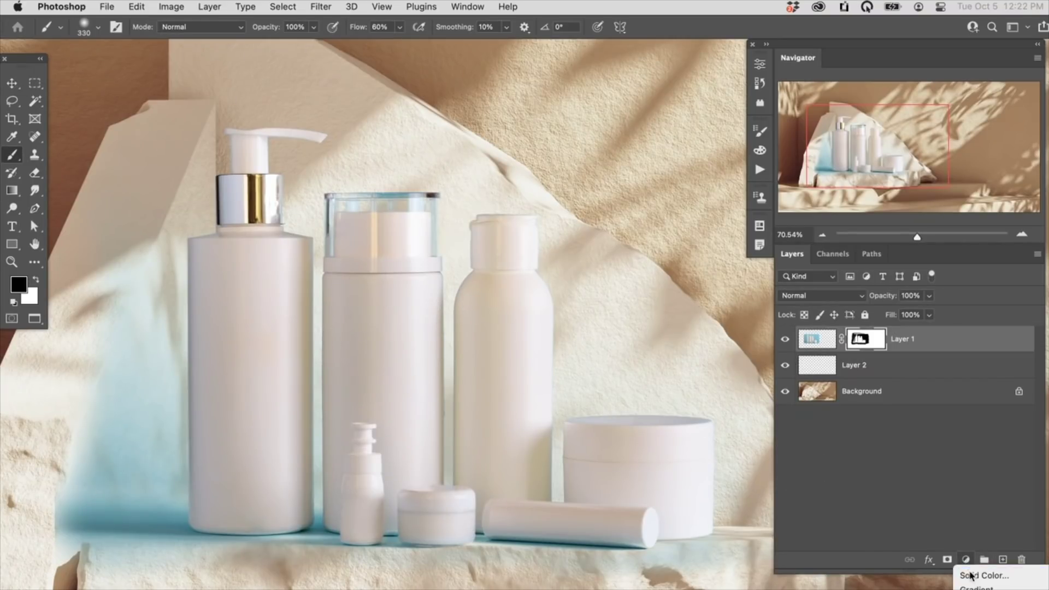
click(964, 570)
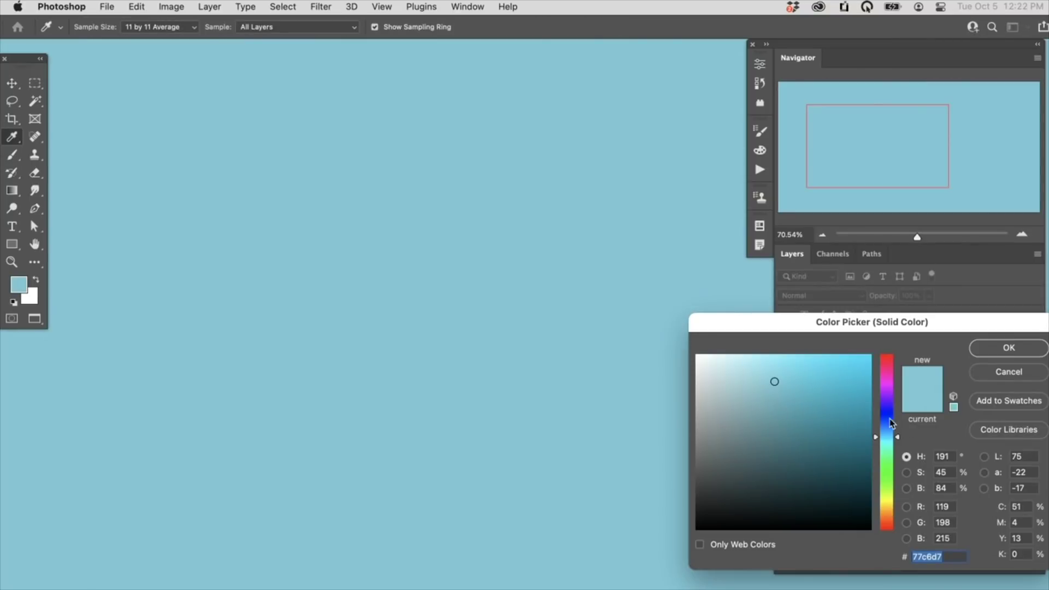
drag(891, 423, 890, 415)
click(840, 393)
click(1009, 348)
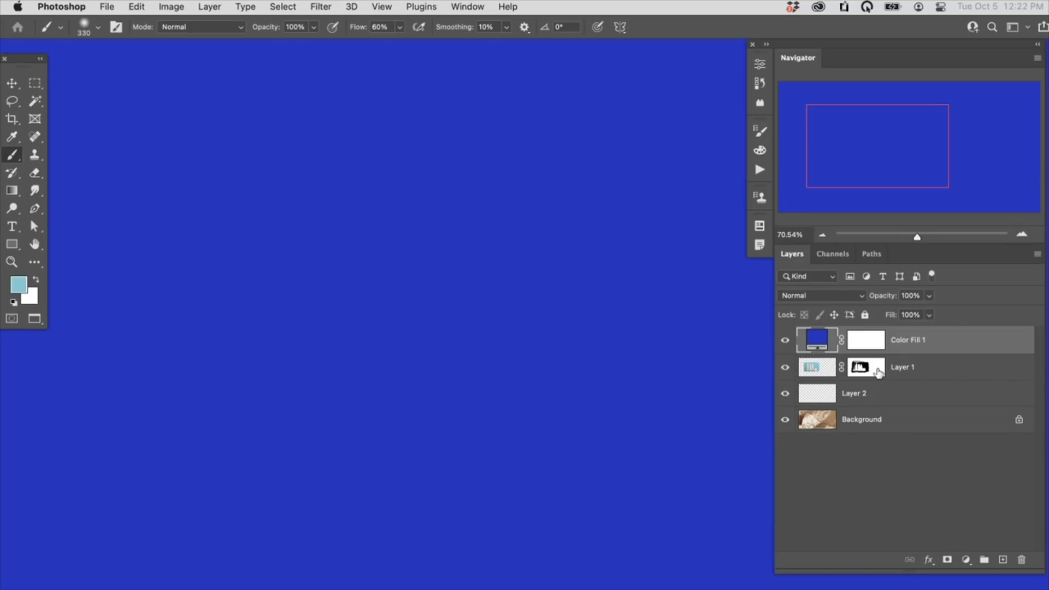
Clip the blue fill layer to the product layer and set its blend mode to Color
right_click(938, 338)
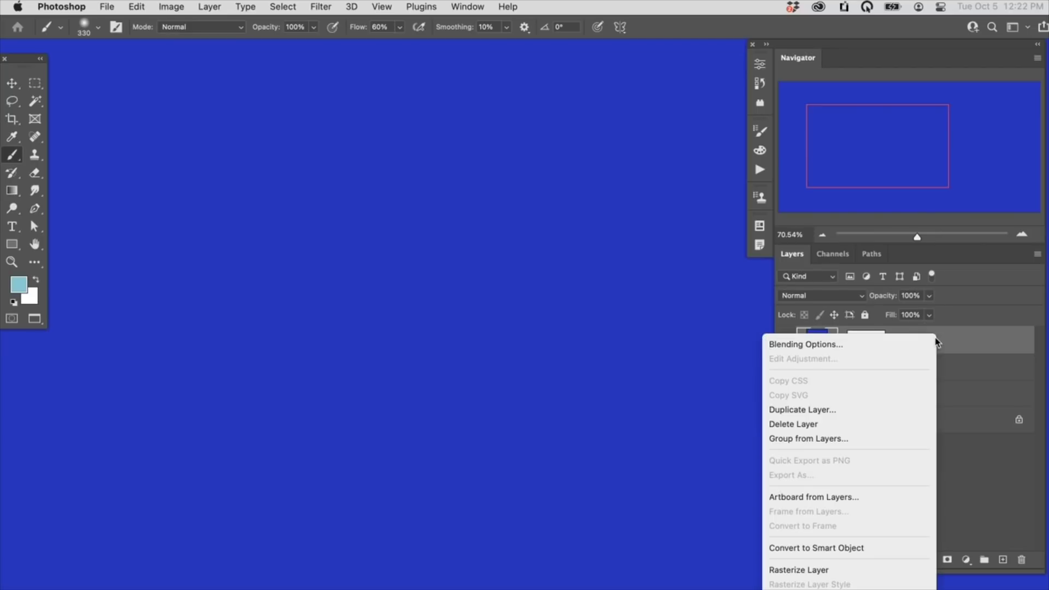
scroll(847, 508, down, 5)
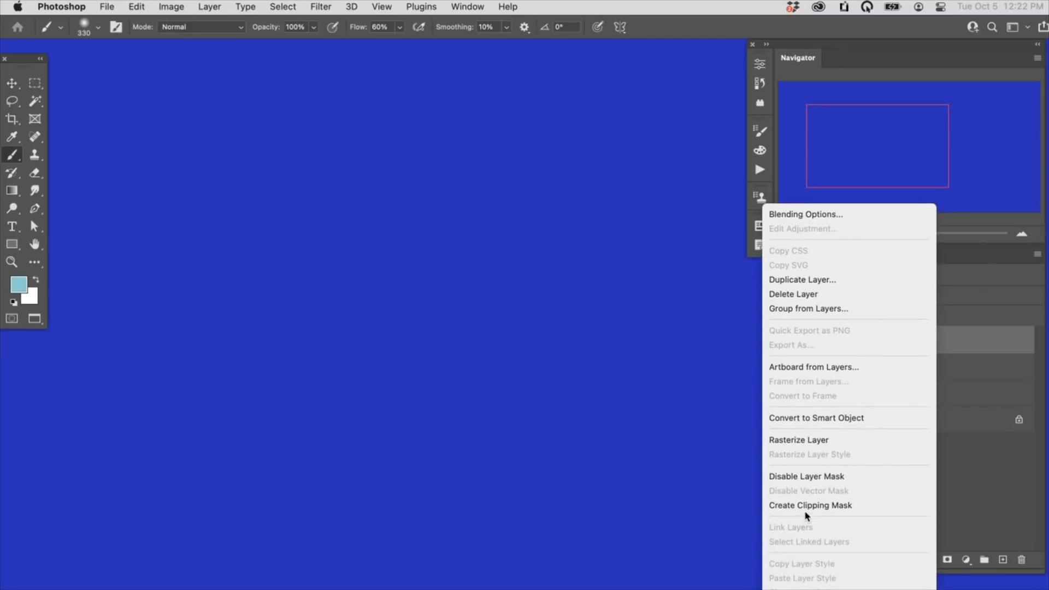
click(808, 505)
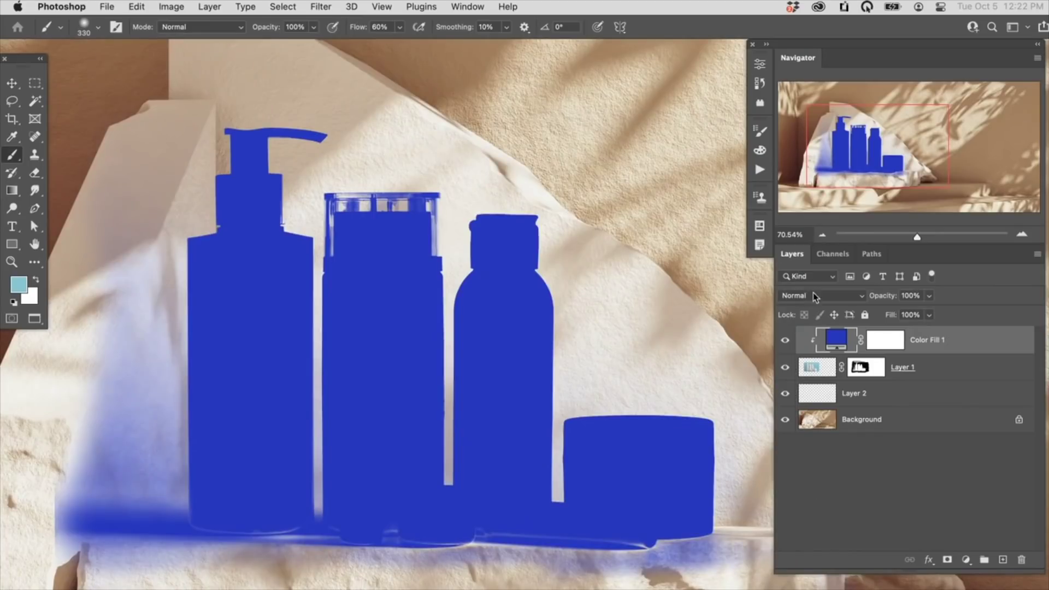
click(807, 295)
key(Return)
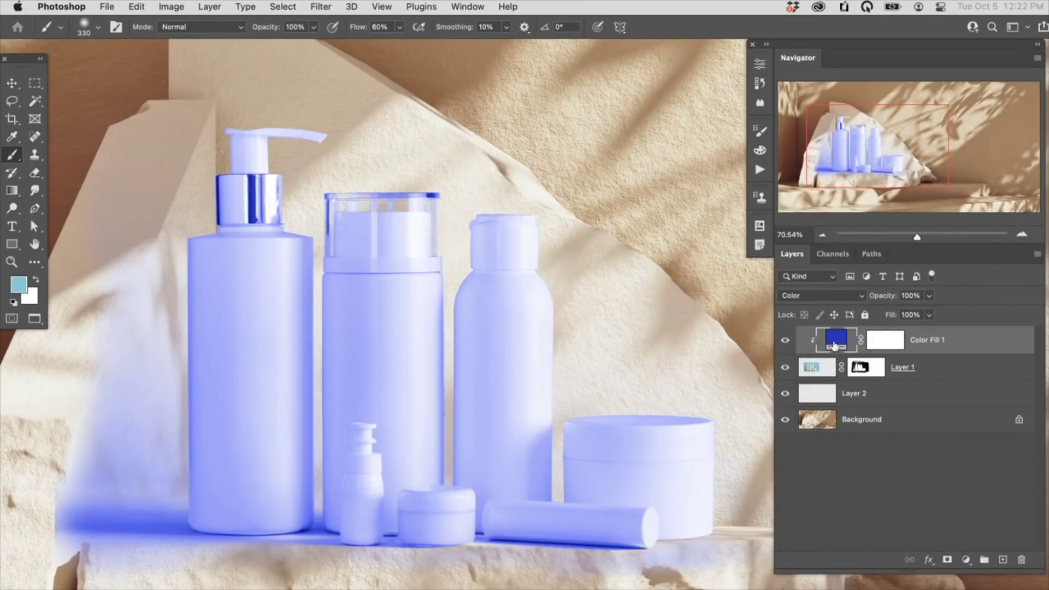
Try fill colors sampled from the wall and stone, and recolor the clipped fill with the shaded stone's beige, #c9b29d
scroll(594, 389, down, 4)
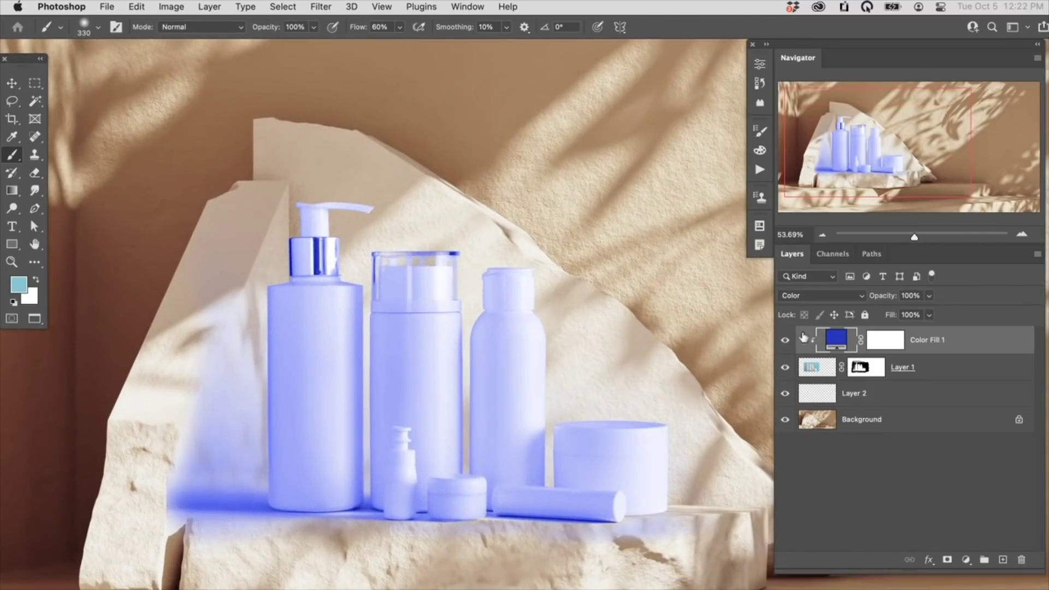
double_click(838, 338)
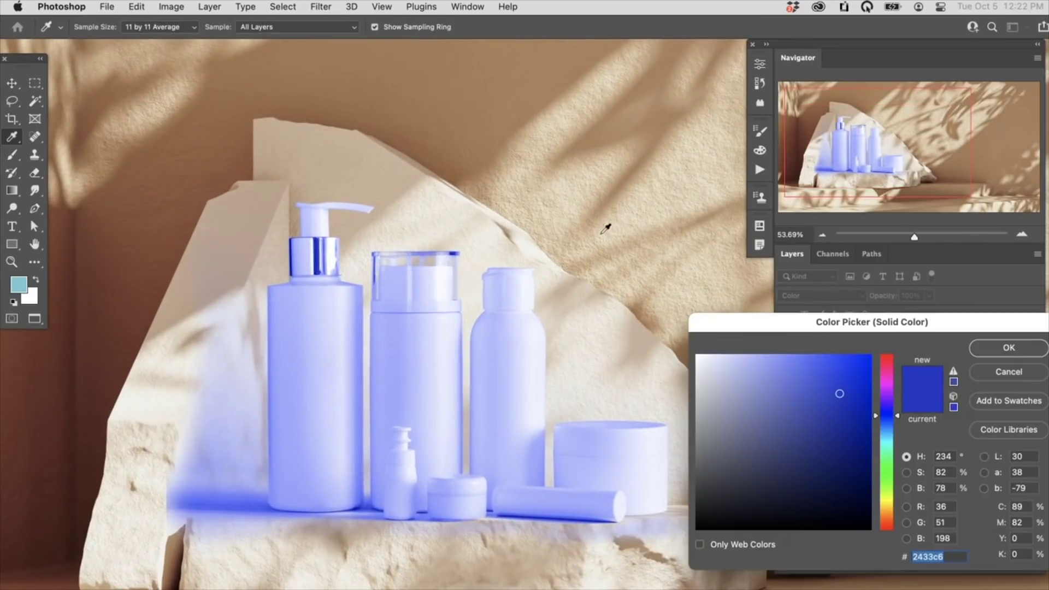
click(496, 129)
drag(346, 102, 370, 298)
drag(171, 369, 65, 415)
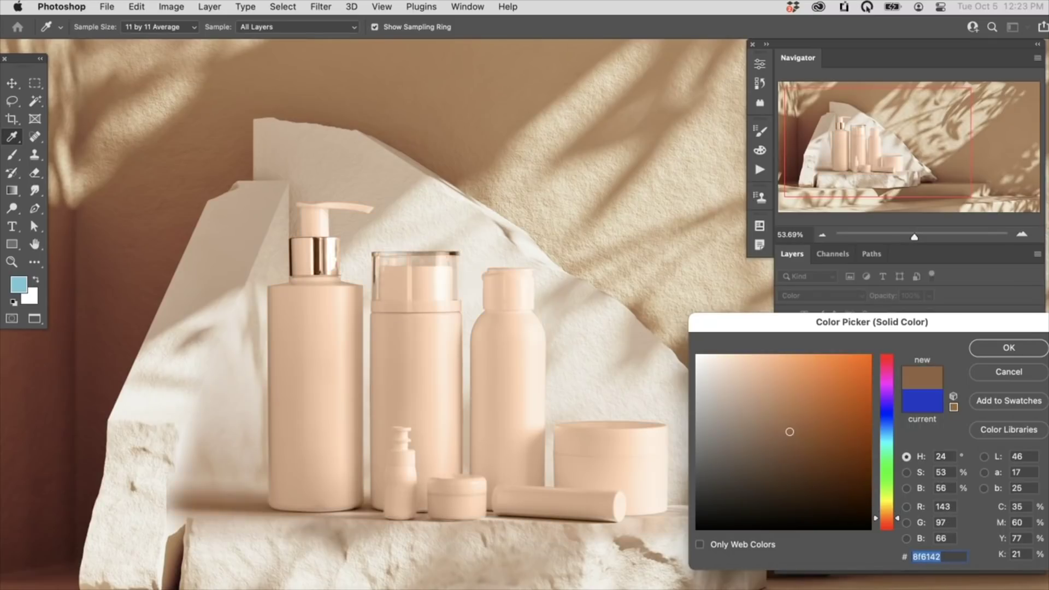
click(606, 352)
drag(674, 288, 561, 364)
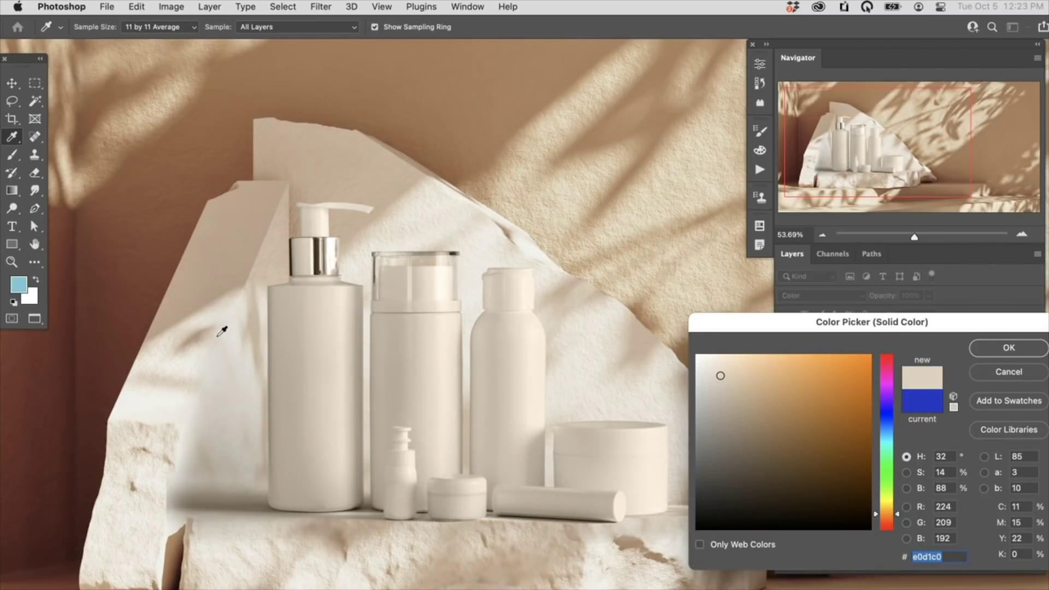
drag(225, 289, 233, 270)
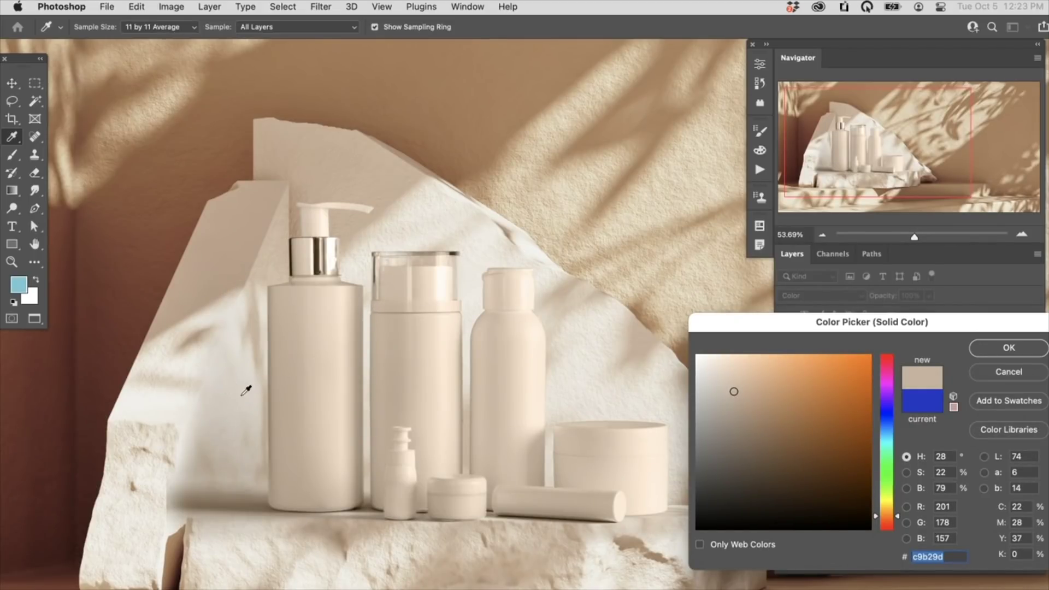
click(996, 354)
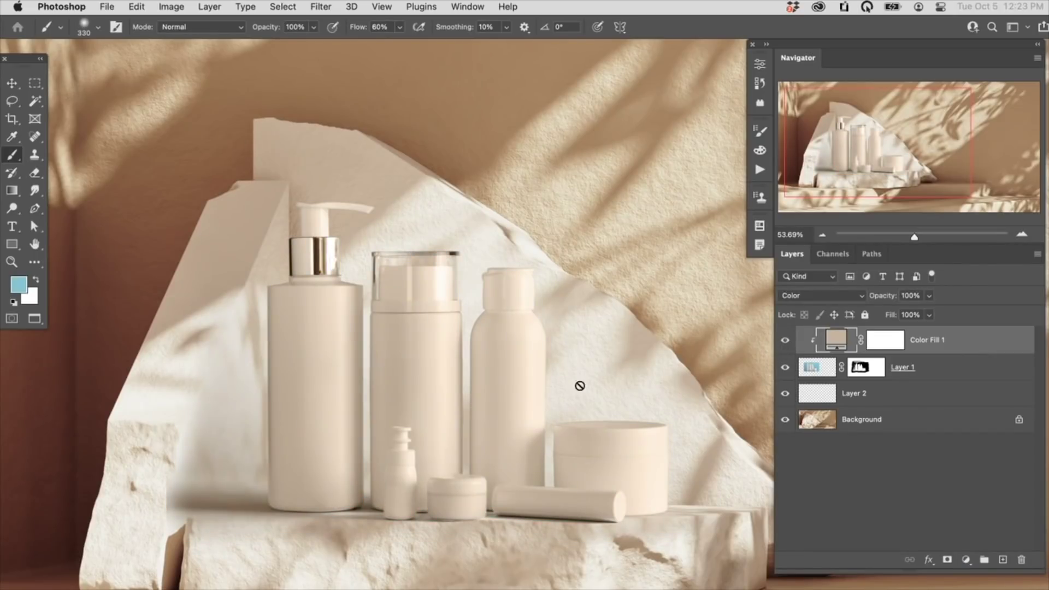
Duplicate the beige color fill layer and clip the copy to the product layer as well
scroll(621, 457, right, 3)
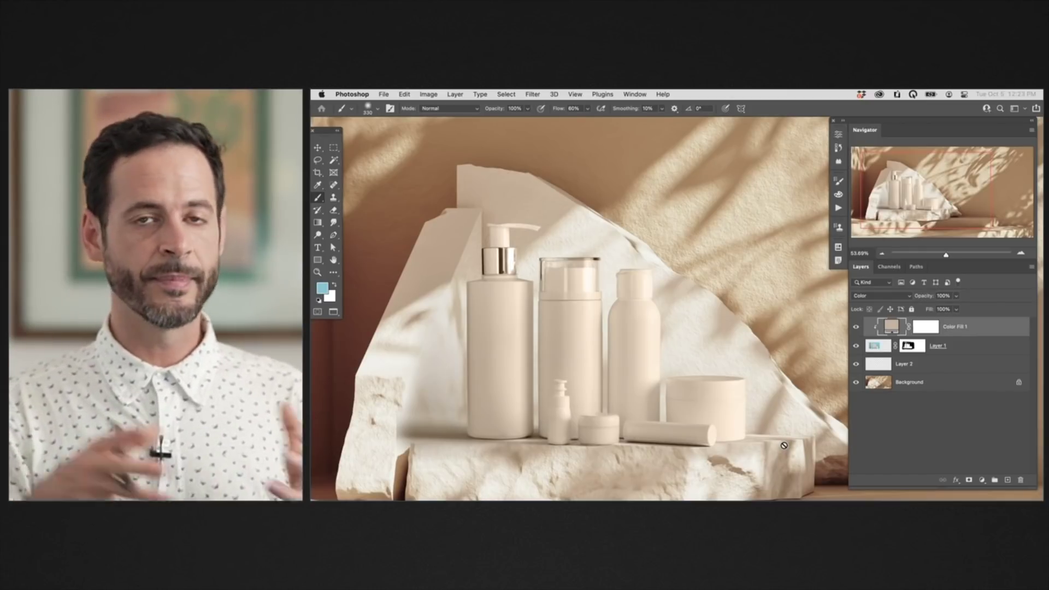
key(ctrl+j)
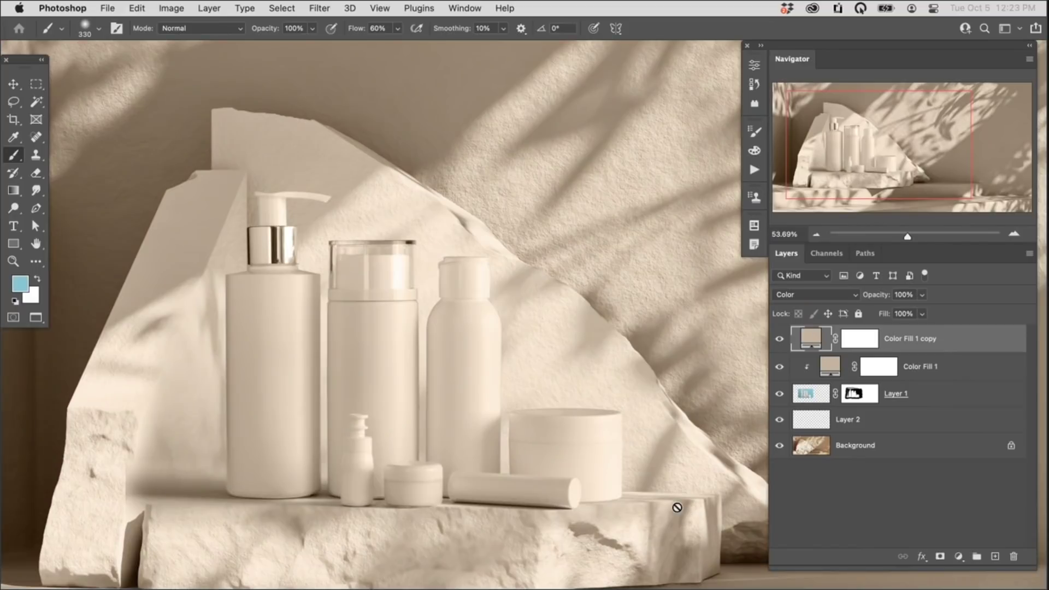
right_click(937, 351)
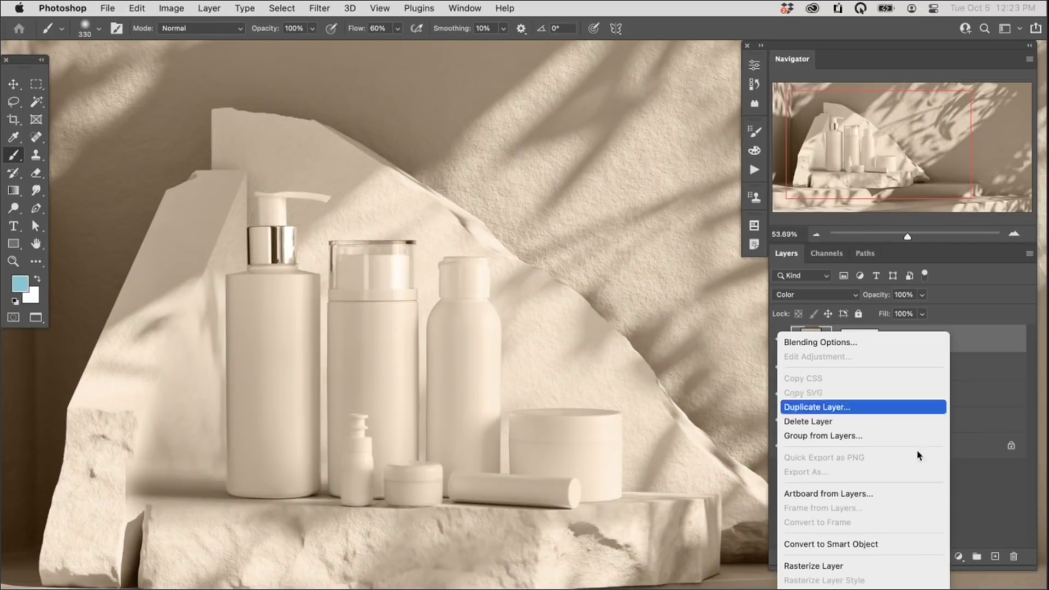
click(838, 516)
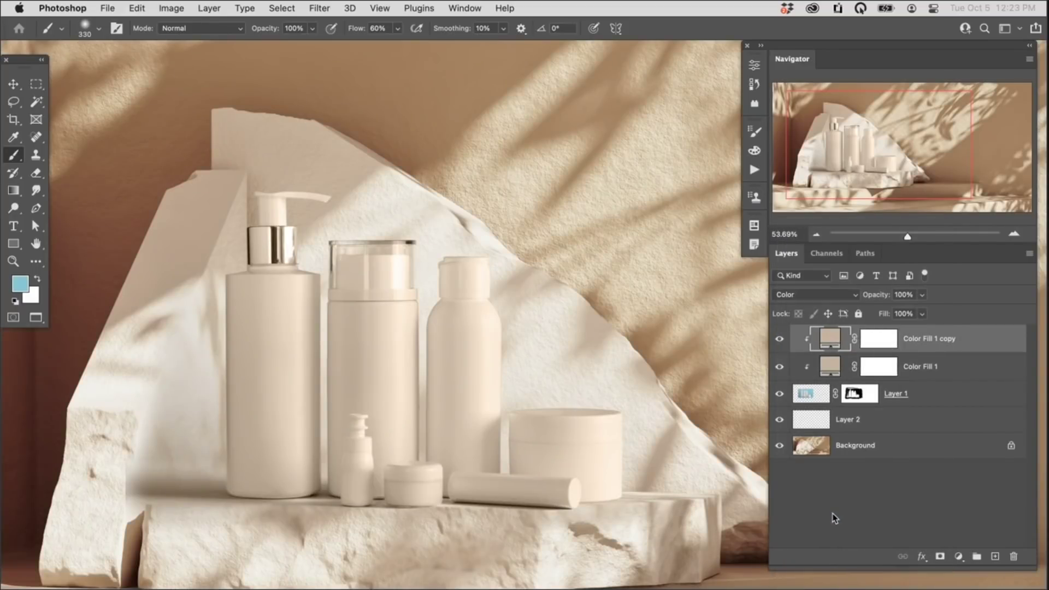
Recolor the copied fill with a lighter tone sampled from the sunlit stone and compare the products with and without it
double_click(824, 337)
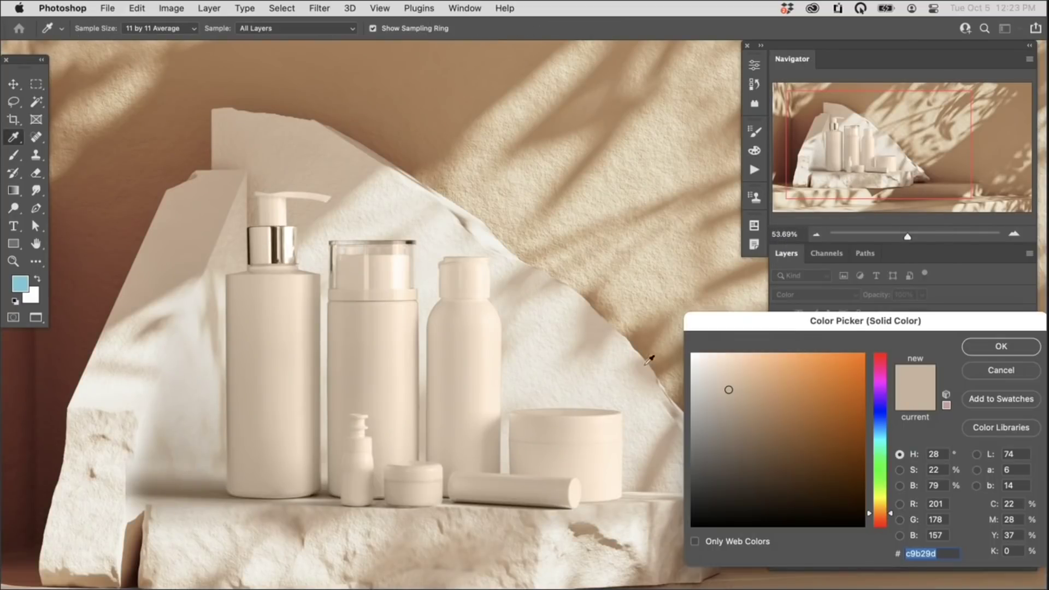
click(555, 368)
click(976, 346)
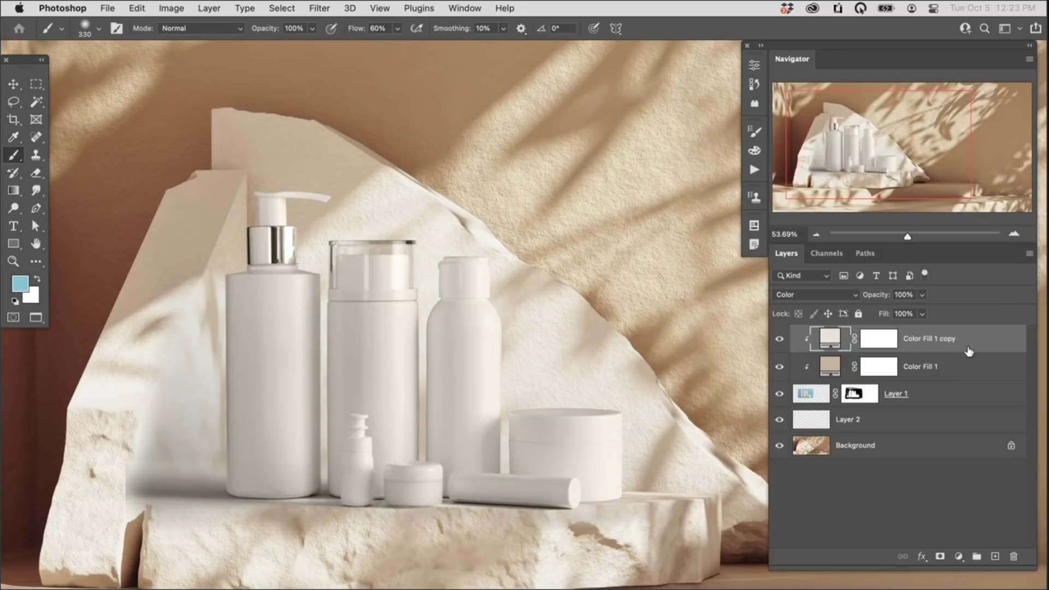
click(778, 339)
click(779, 339)
click(778, 339)
click(780, 340)
In the copied fill's blending options, split the Underlying Layer black slider and spread its halves so the tint fades gradually out of the shadows
double_click(988, 340)
drag(797, 330, 793, 281)
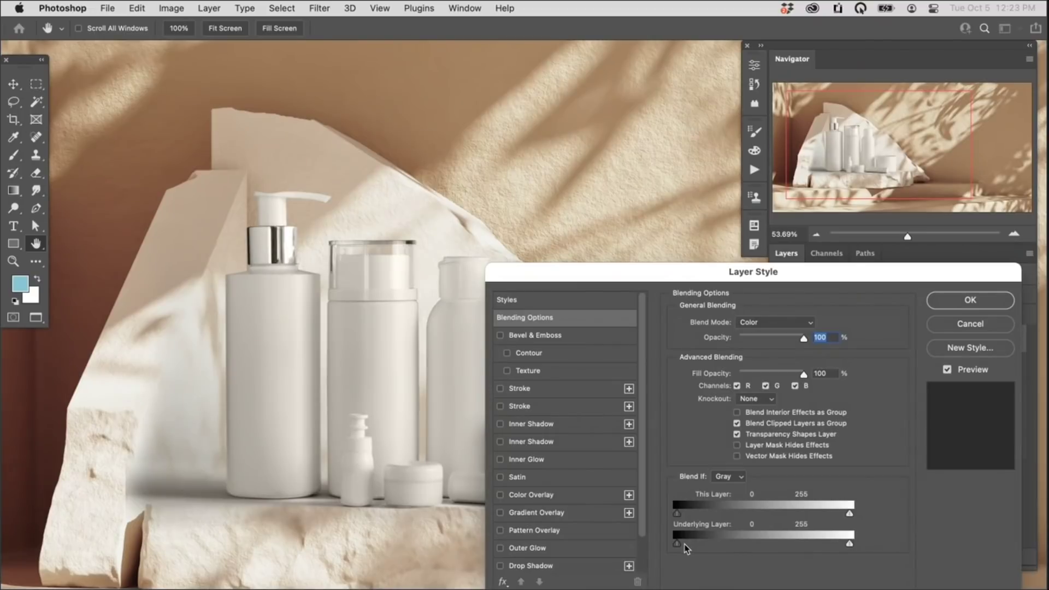
drag(677, 544, 682, 546)
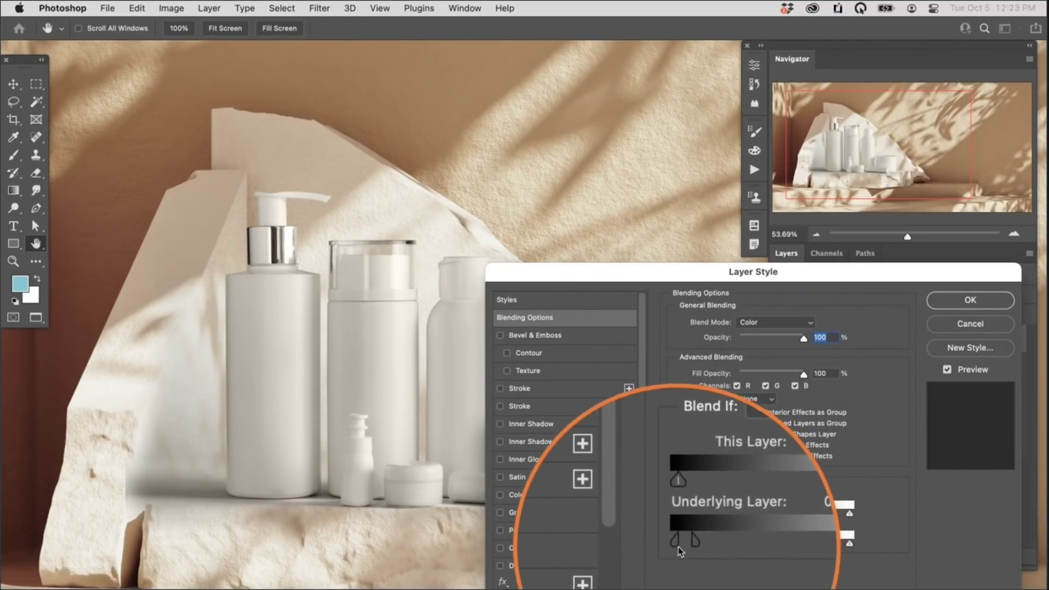
drag(687, 546, 715, 542)
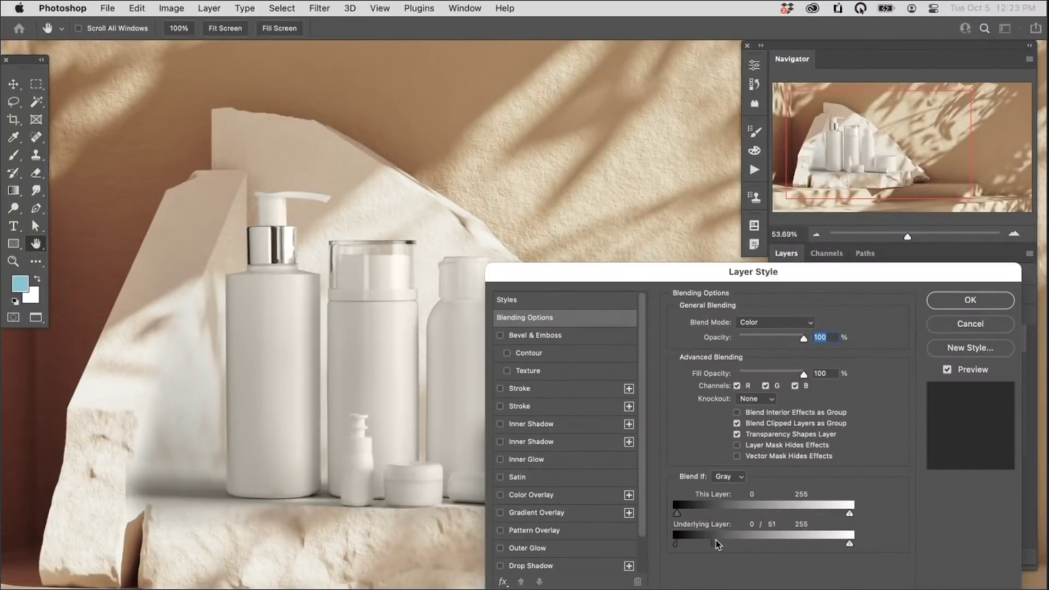
drag(782, 535, 831, 543)
drag(687, 544, 800, 539)
click(966, 299)
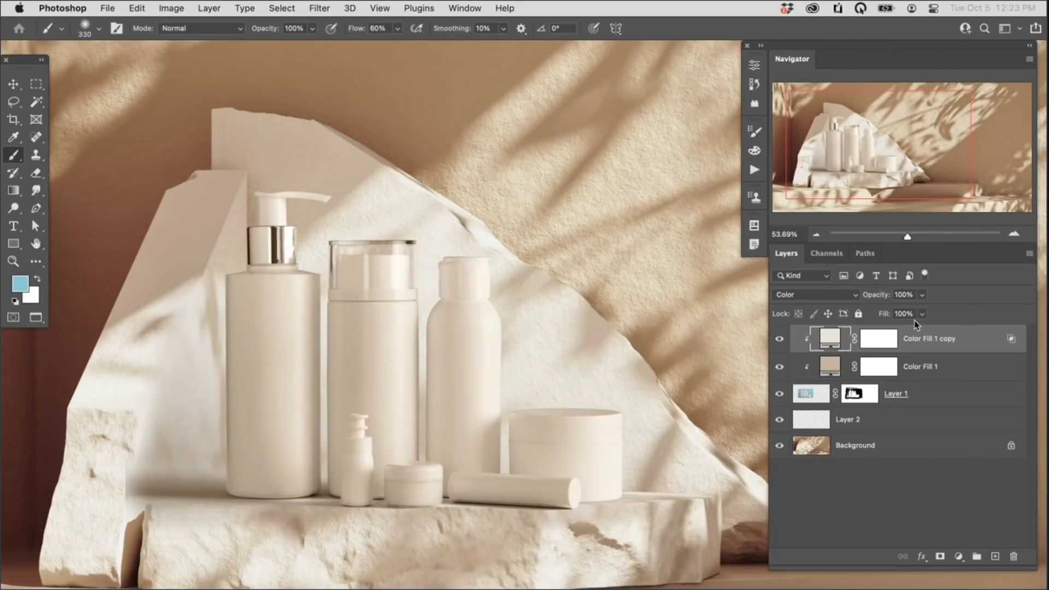
Compare the products with and without the copied color fill in a closer view of the middle bottles
click(780, 340)
click(781, 341)
click(780, 340)
drag(414, 345, 480, 327)
click(780, 340)
click(779, 340)
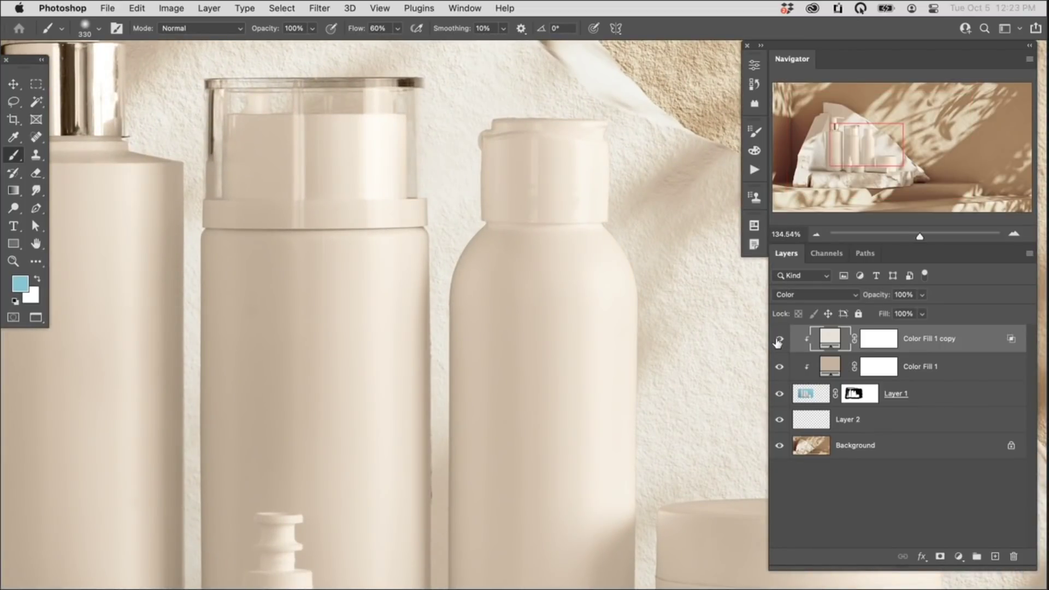
Recolor the copied fill to a lighter near-white tone and check the bottles with it hidden and shown
double_click(830, 342)
mouse_move(704, 366)
mouse_down()
mouse_move(693, 361)
mouse_move(706, 348)
mouse_up()
click(983, 354)
click(778, 339)
click(779, 339)
Examine the shoulder and edges of the rounded bottle up close with the color fills hidden and shown
scroll(656, 269, up, 4)
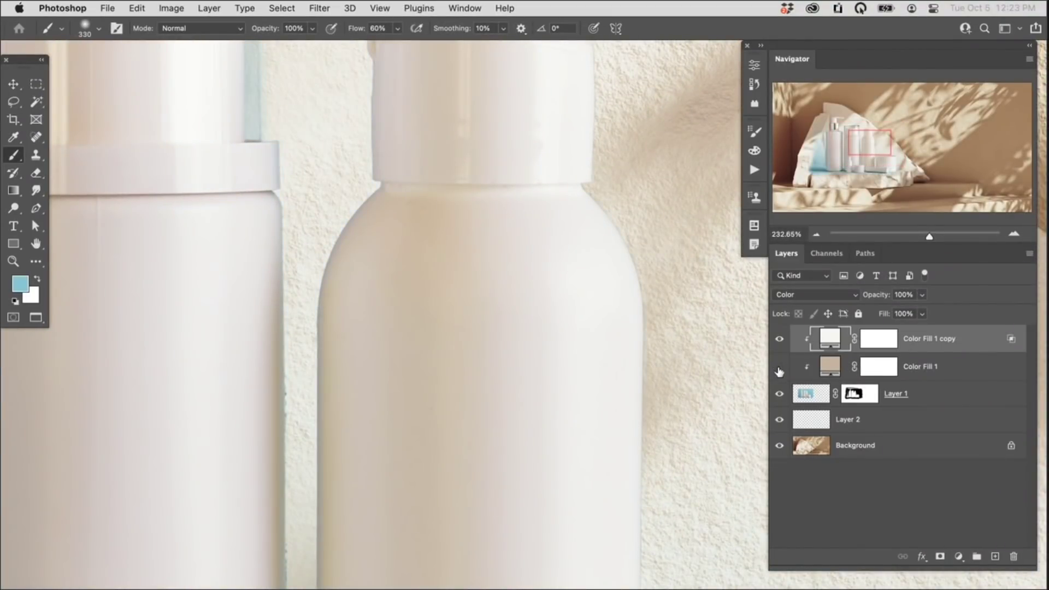
scroll(365, 234, up, 4)
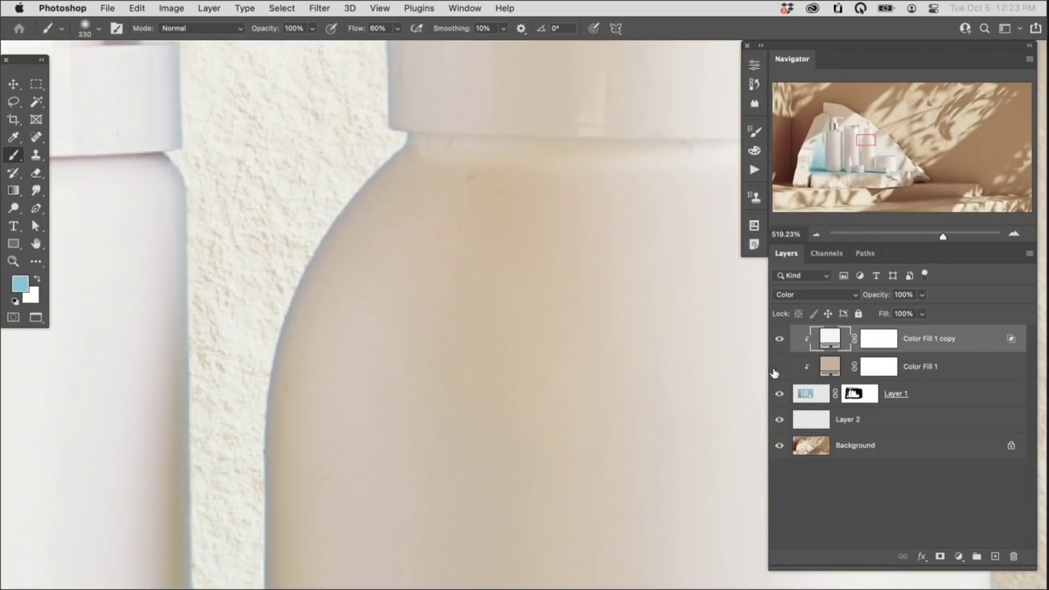
click(779, 339)
click(779, 339)
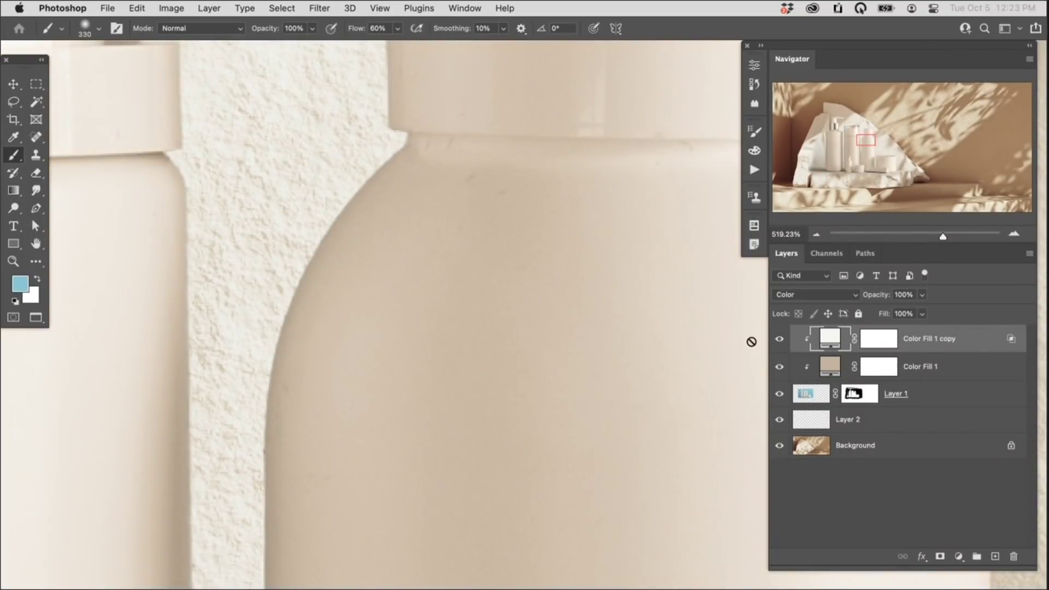
drag(664, 365, 402, 428)
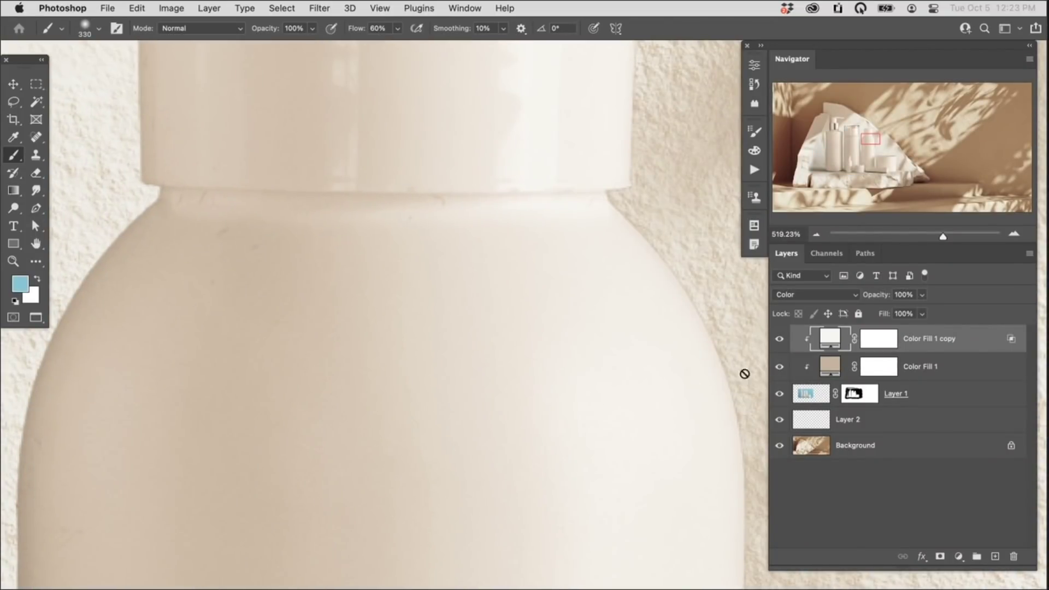
click(778, 338)
Compare the whole product group with both color fills hidden and shown
scroll(609, 417, down, 10)
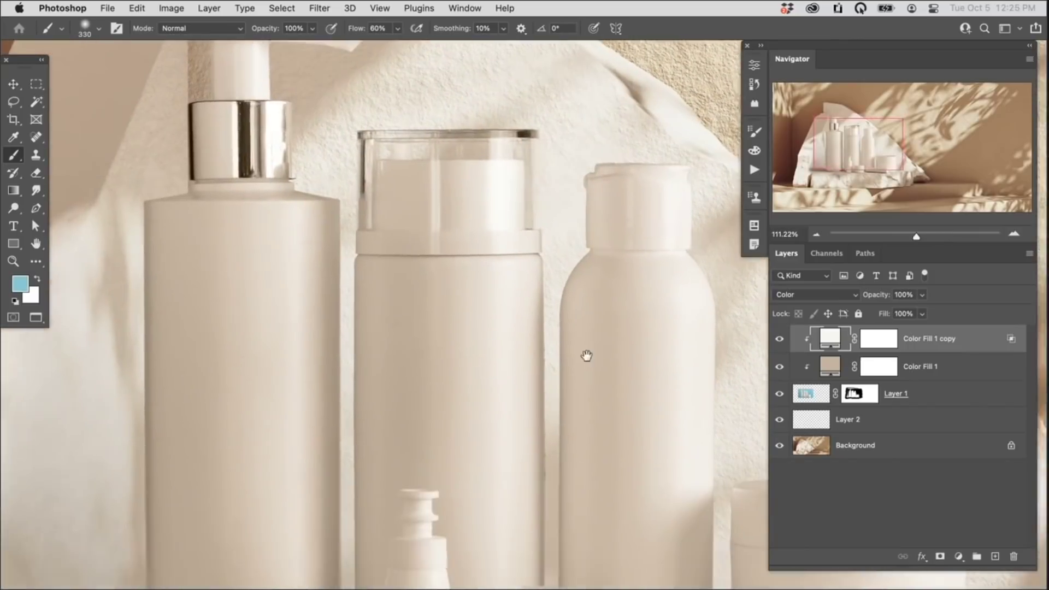
scroll(586, 356, right, 3)
scroll(586, 356, up, 2)
click(779, 339)
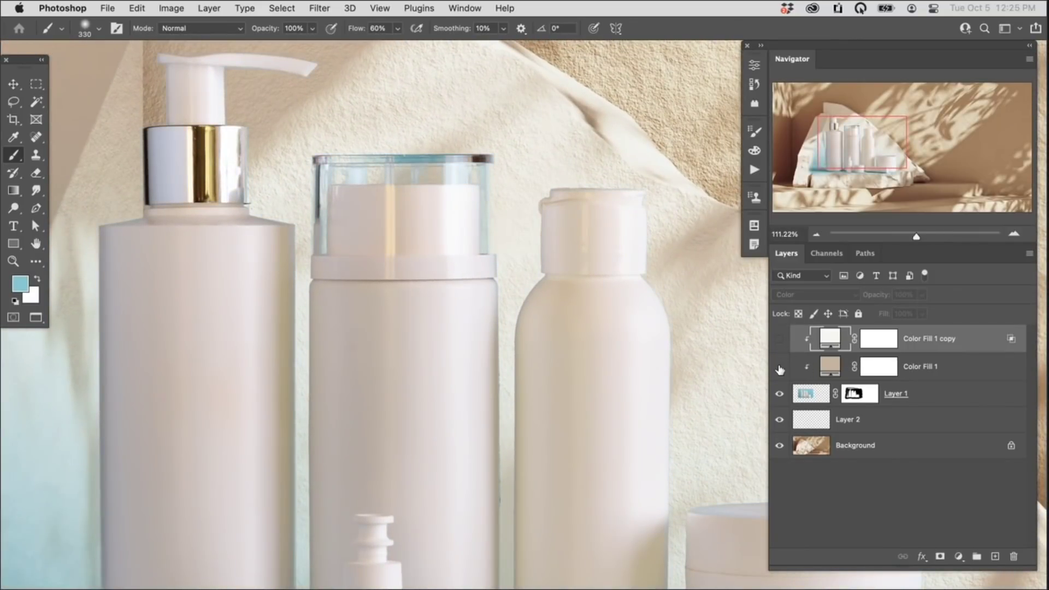
click(779, 340)
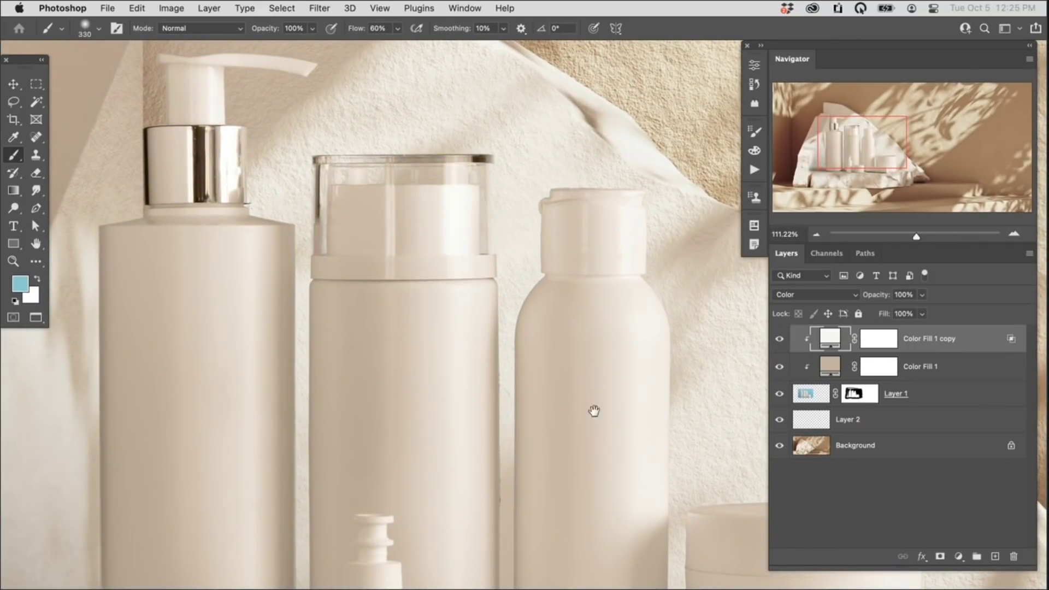
scroll(568, 421, down, 5)
scroll(550, 441, up, 2)
scroll(526, 428, up, 2)
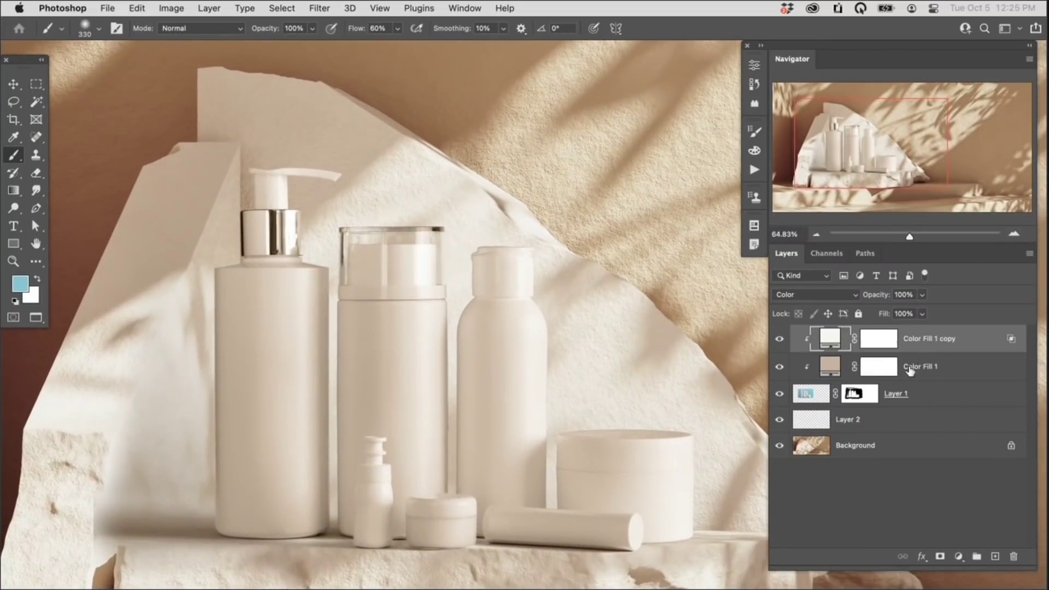
Recolor the lower fill layer to a less saturated beige and check the products against the whole scene
double_click(826, 366)
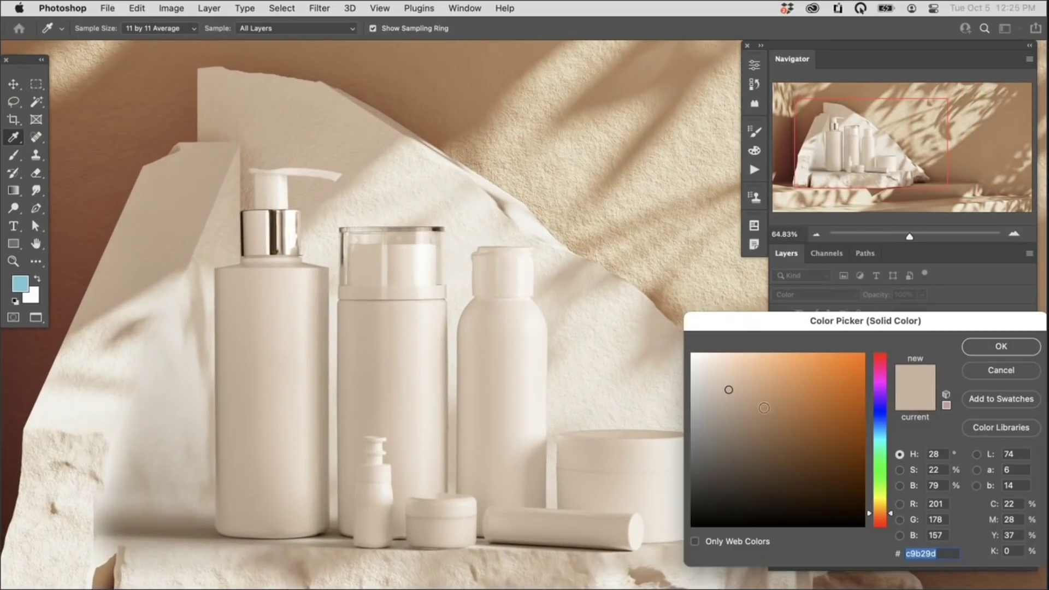
drag(724, 393, 720, 389)
click(1001, 346)
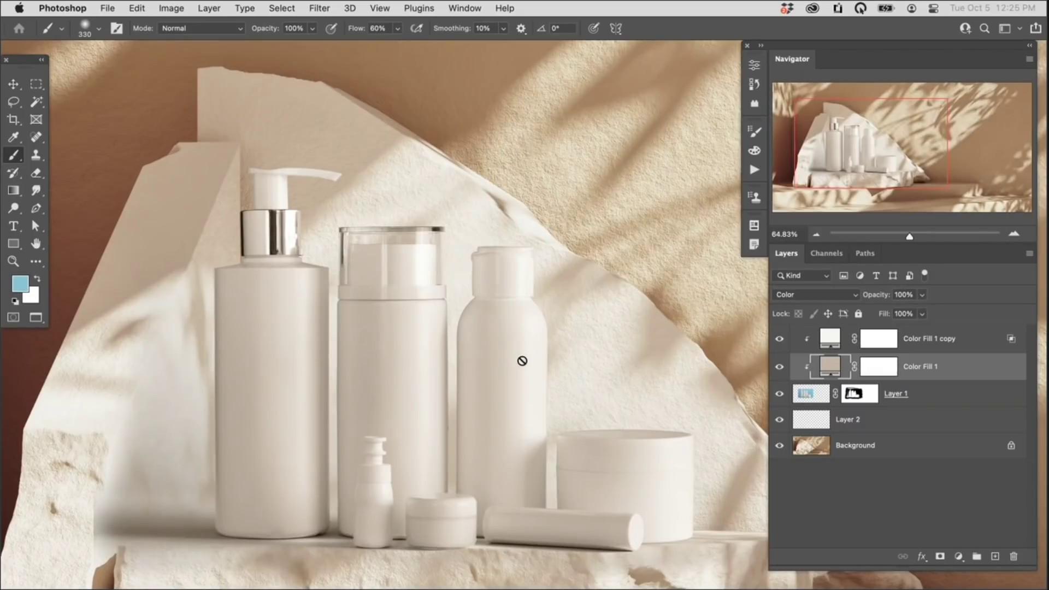
drag(590, 450, 522, 461)
click(925, 340)
drag(925, 343, 912, 331)
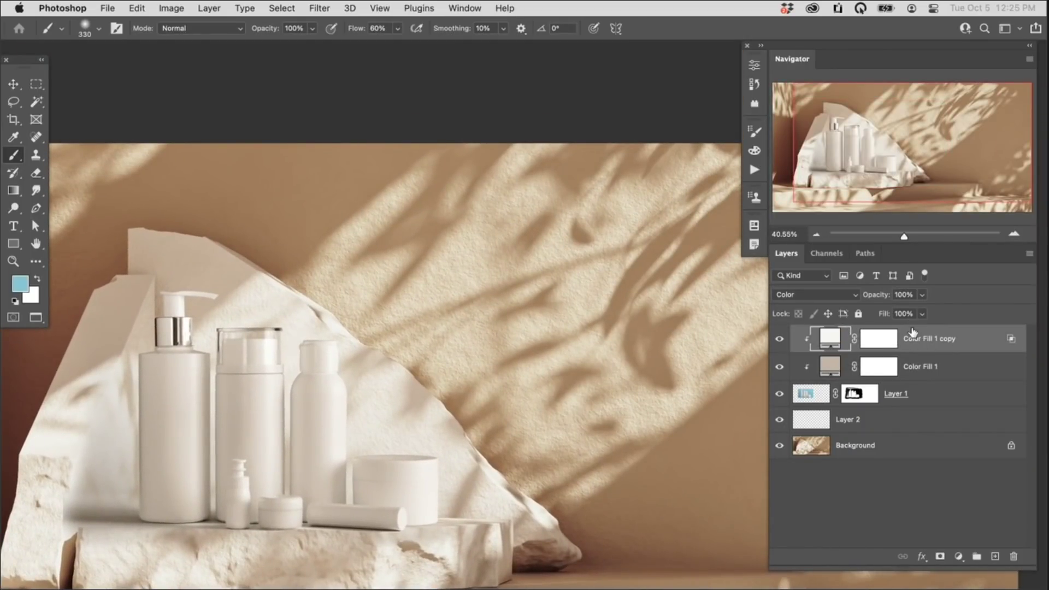
Lasso the sunlit wall area with the leaf shadows on the Background layer and copy it to a new layer
click(922, 452)
drag(541, 398, 480, 440)
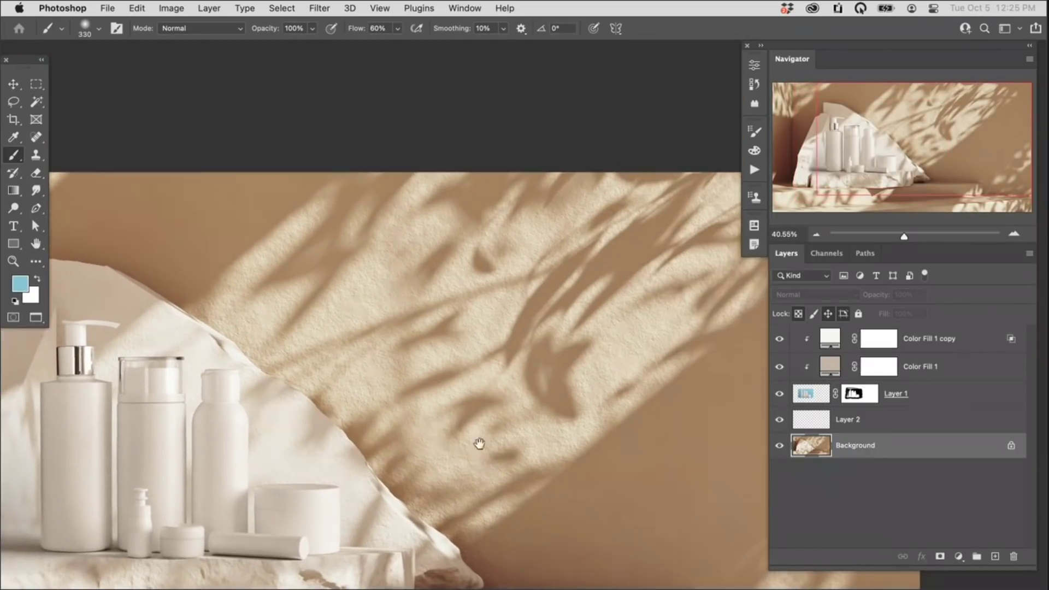
click(14, 101)
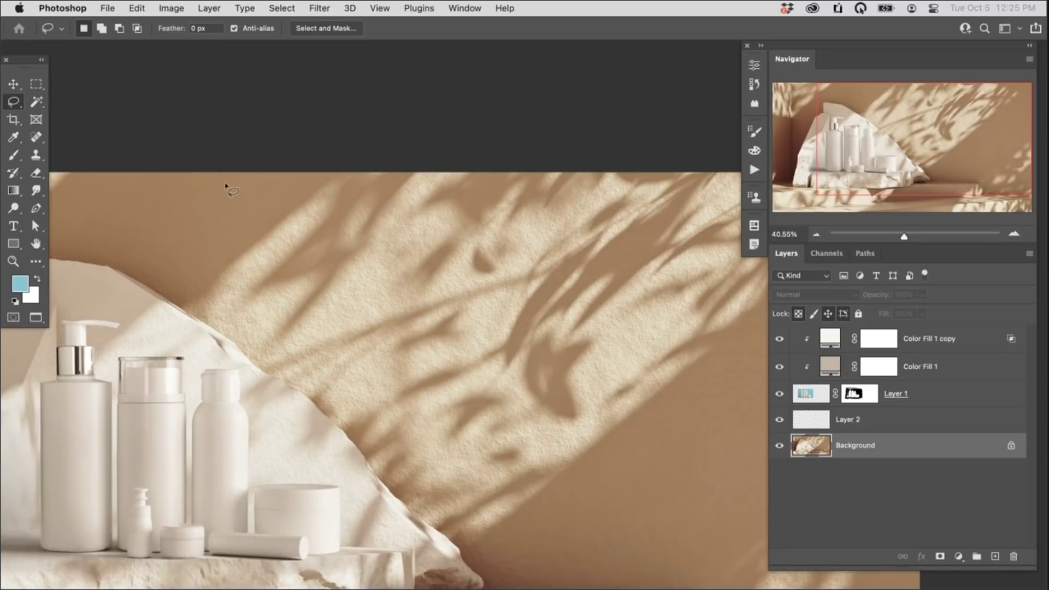
mouse_move(387, 143)
mouse_down()
mouse_move(253, 283)
mouse_move(257, 335)
mouse_move(296, 390)
mouse_move(428, 494)
mouse_move(491, 485)
mouse_move(590, 432)
mouse_move(690, 309)
mouse_move(752, 187)
mouse_move(498, 101)
mouse_up()
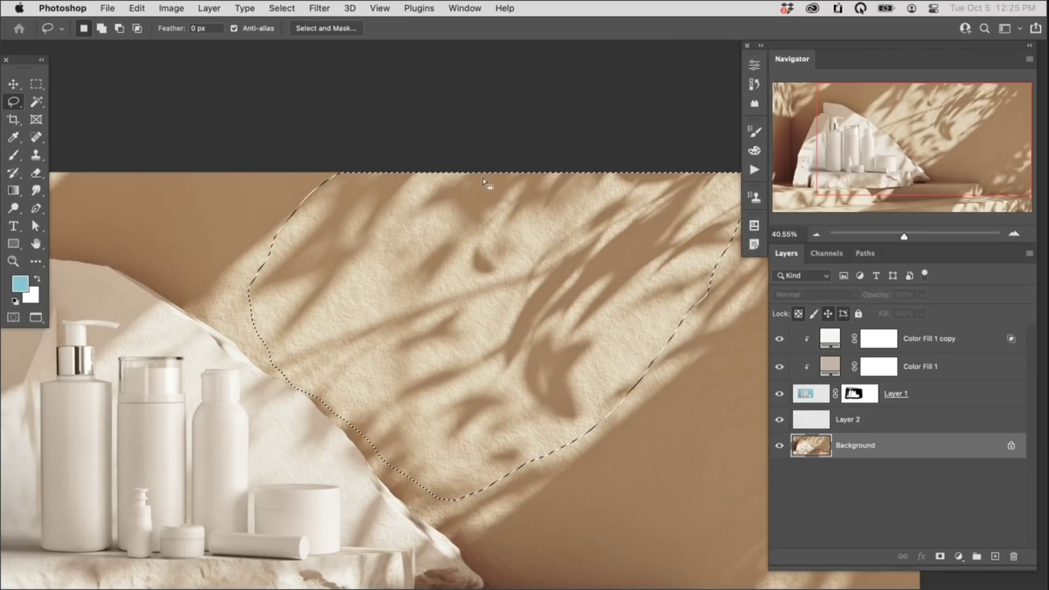
key(super+j)
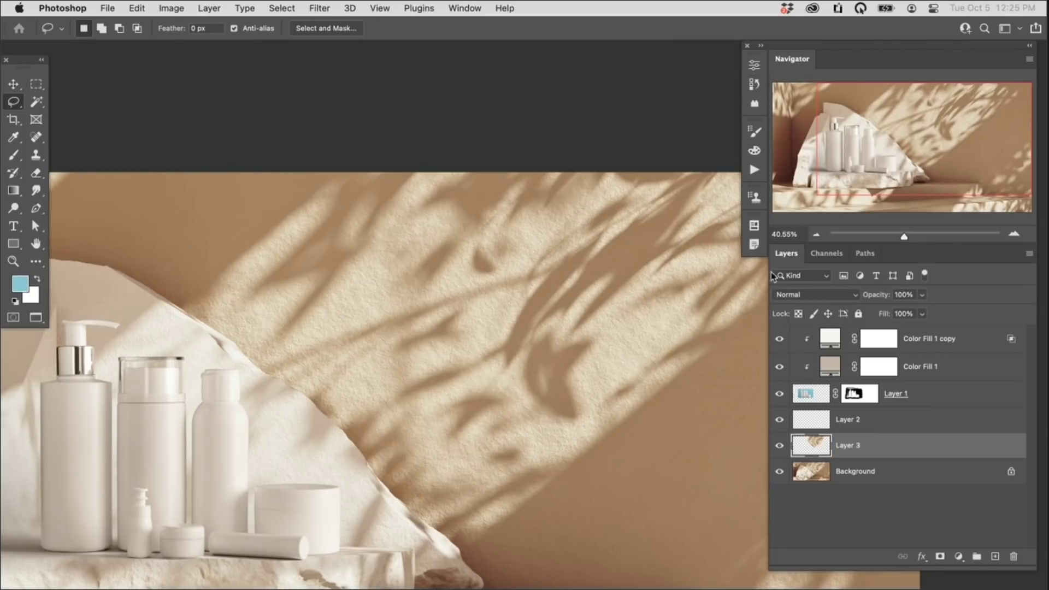
Bring the wall copy to the top of the layer stack and position it over the products
drag(886, 450, 932, 317)
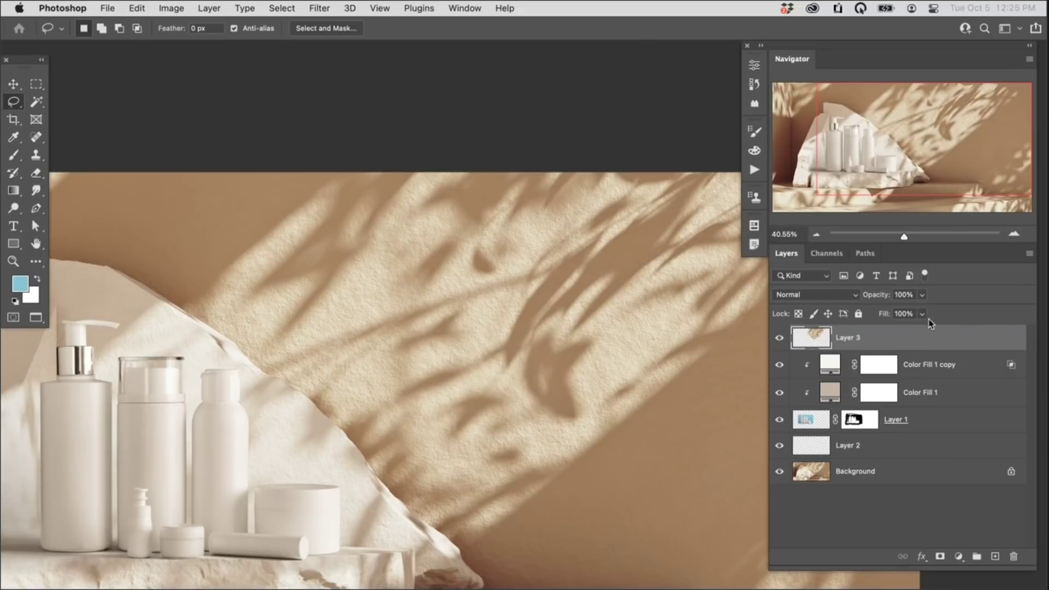
key(v)
mouse_move(578, 310)
mouse_down()
mouse_move(381, 428)
mouse_move(323, 428)
mouse_up()
drag(356, 472, 484, 406)
drag(422, 444, 689, 420)
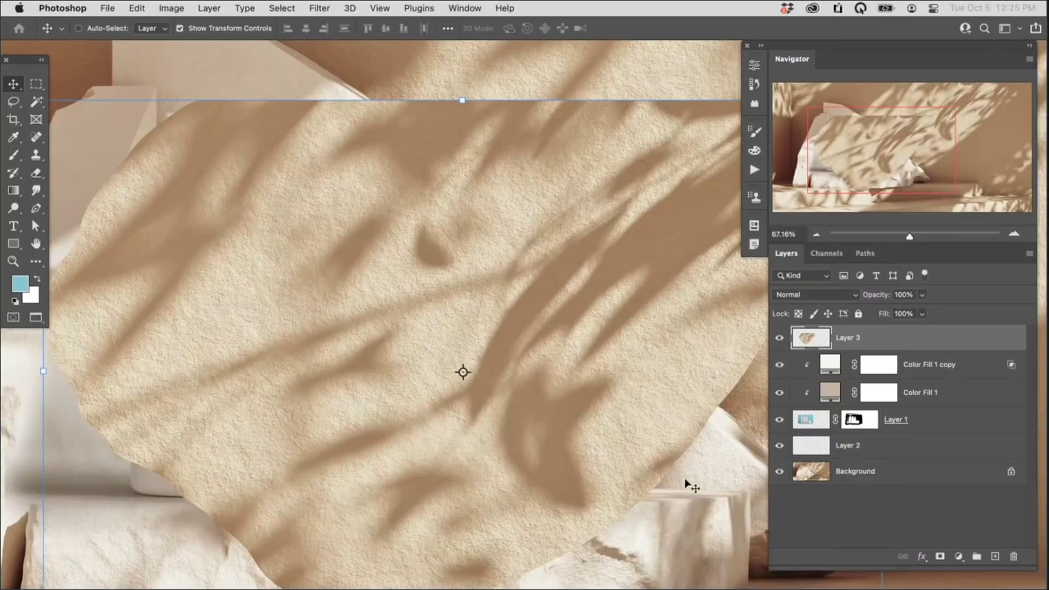
Clip the wall copy to the product layer and set its blend mode to Multiply
right_click(880, 339)
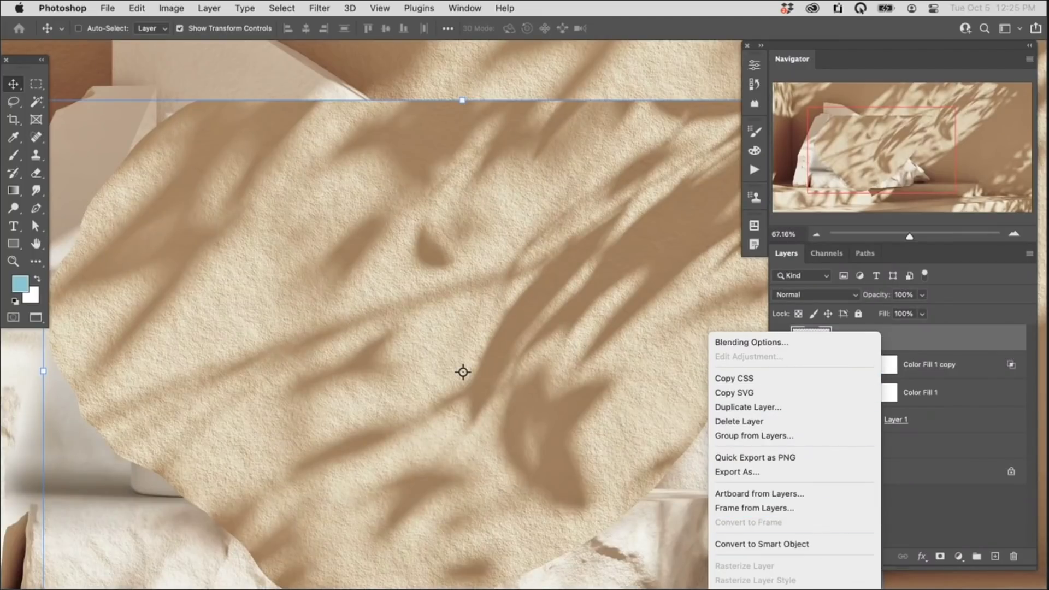
click(764, 473)
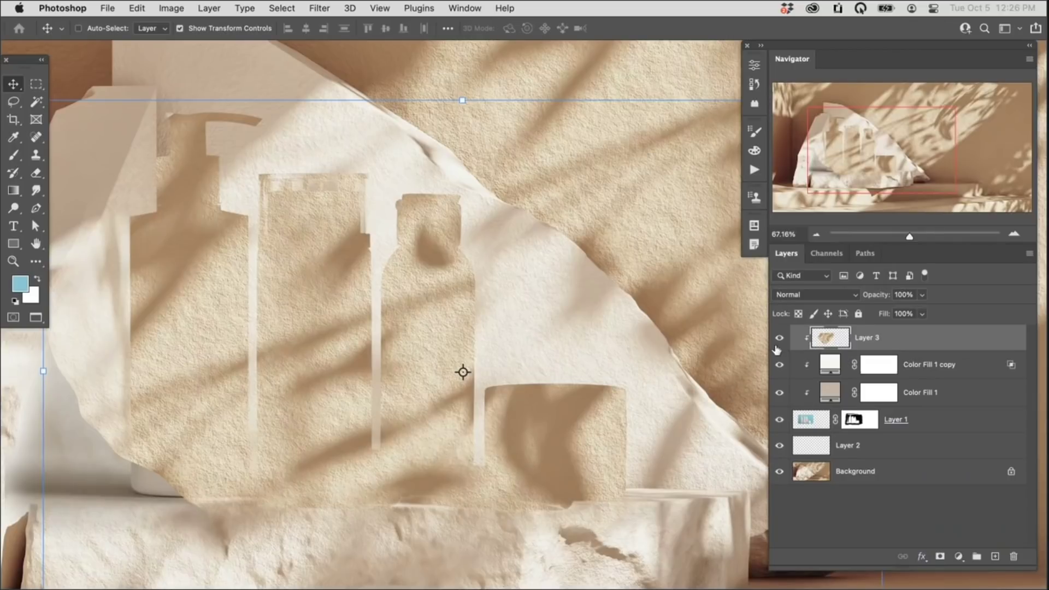
click(810, 295)
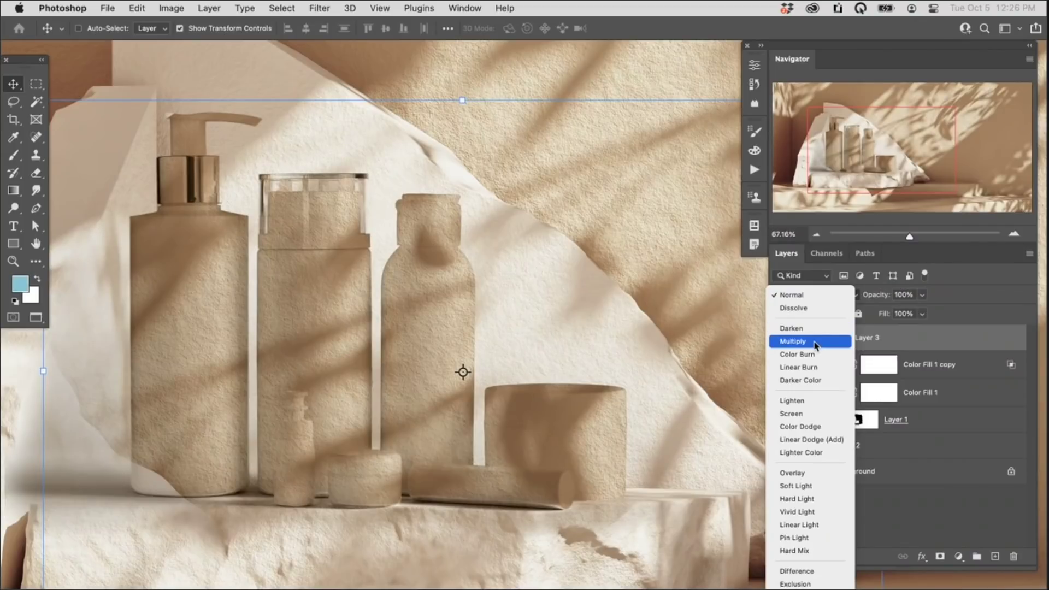
click(815, 345)
drag(405, 326, 459, 316)
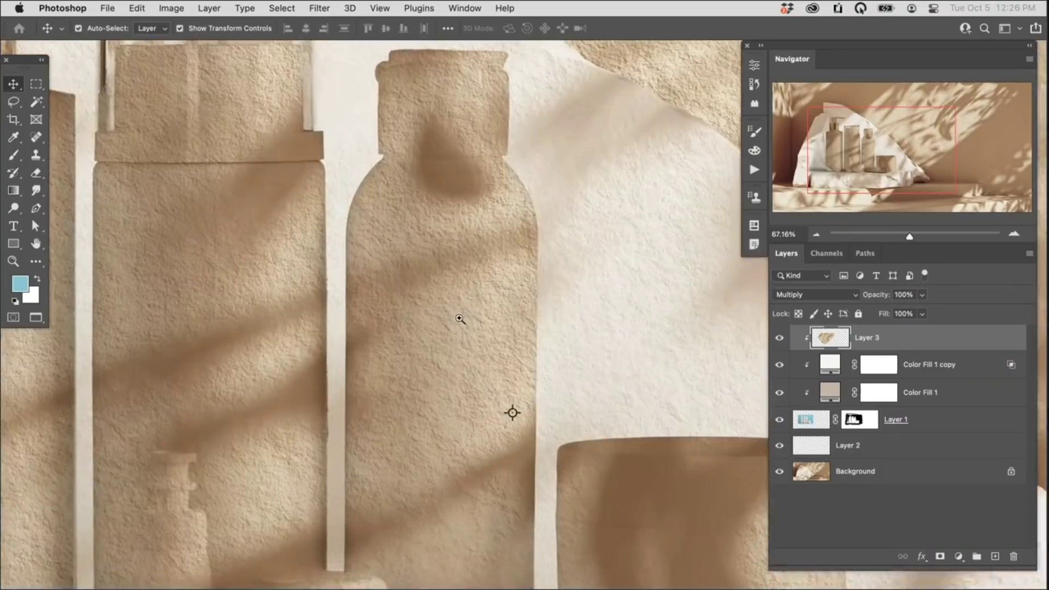
drag(595, 352, 626, 355)
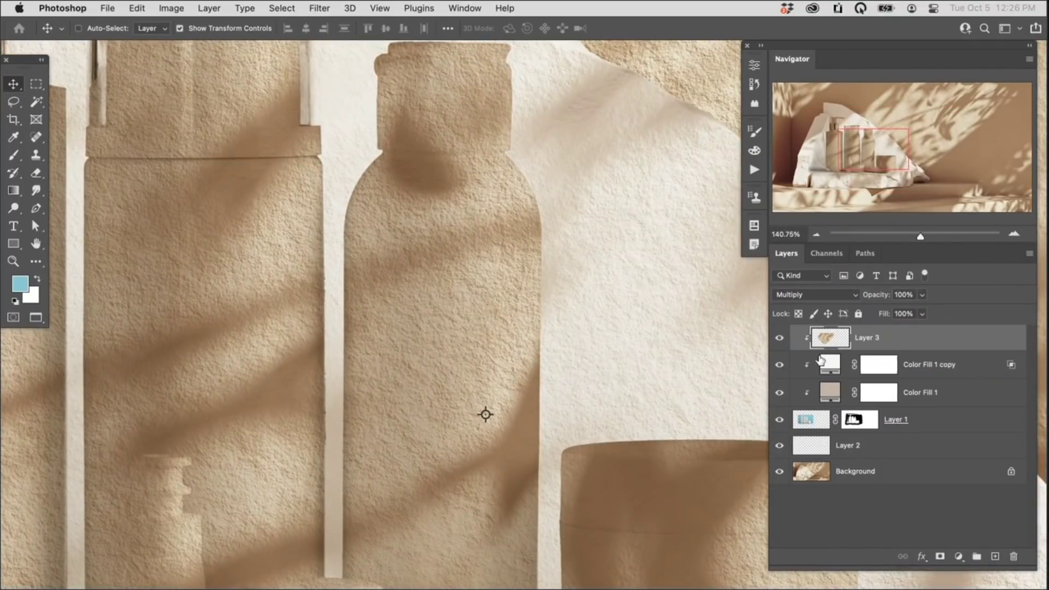
Convert the wall copy to a smart object and soften its texture with a Gaussian Blur of 13.4 pixels
right_click(861, 341)
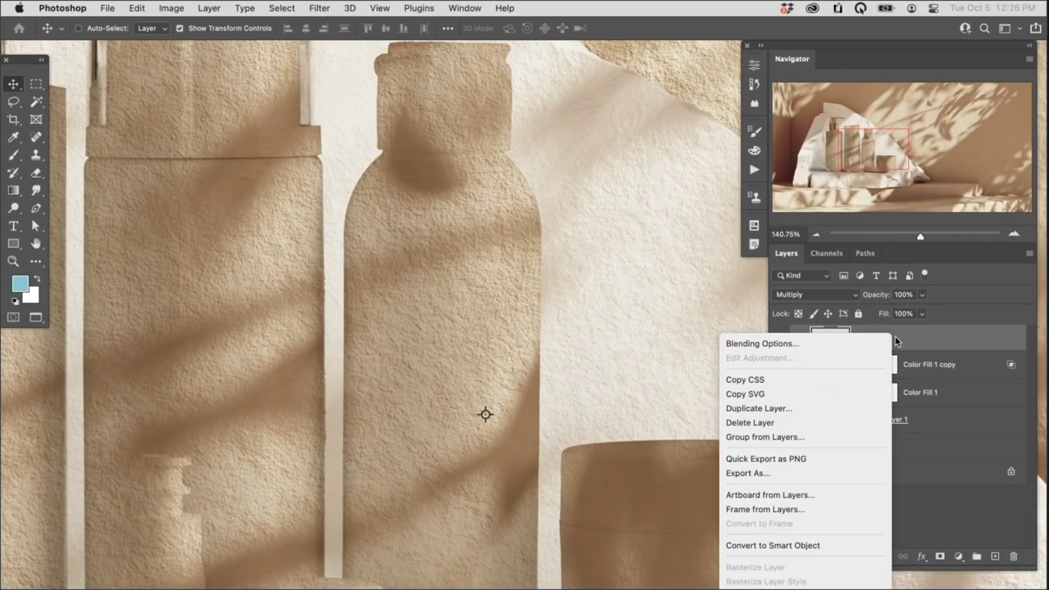
click(827, 541)
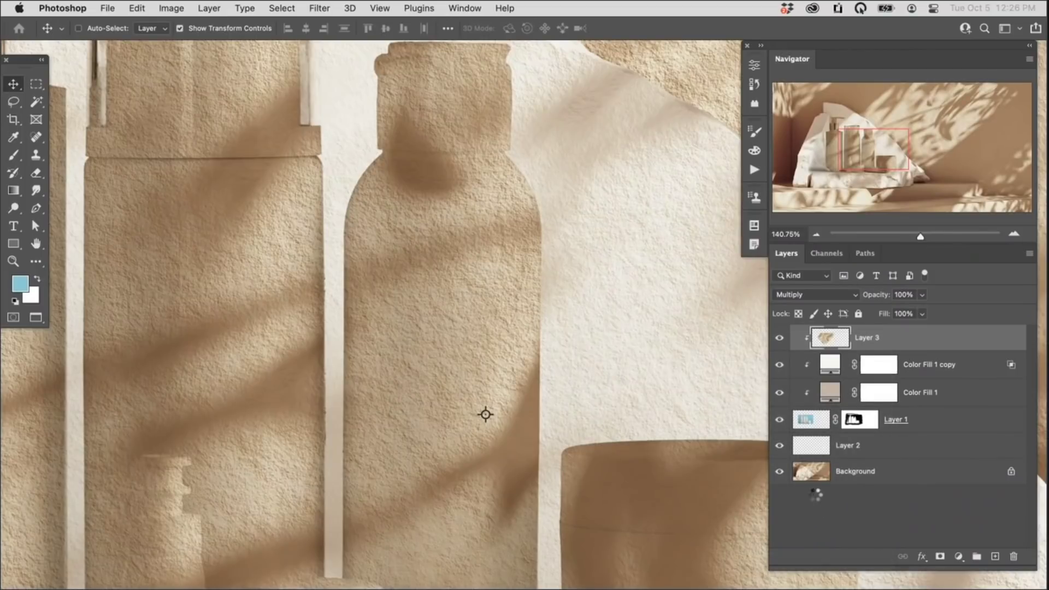
click(321, 8)
mouse_move(350, 185)
click(561, 234)
click(497, 529)
drag(508, 531, 539, 534)
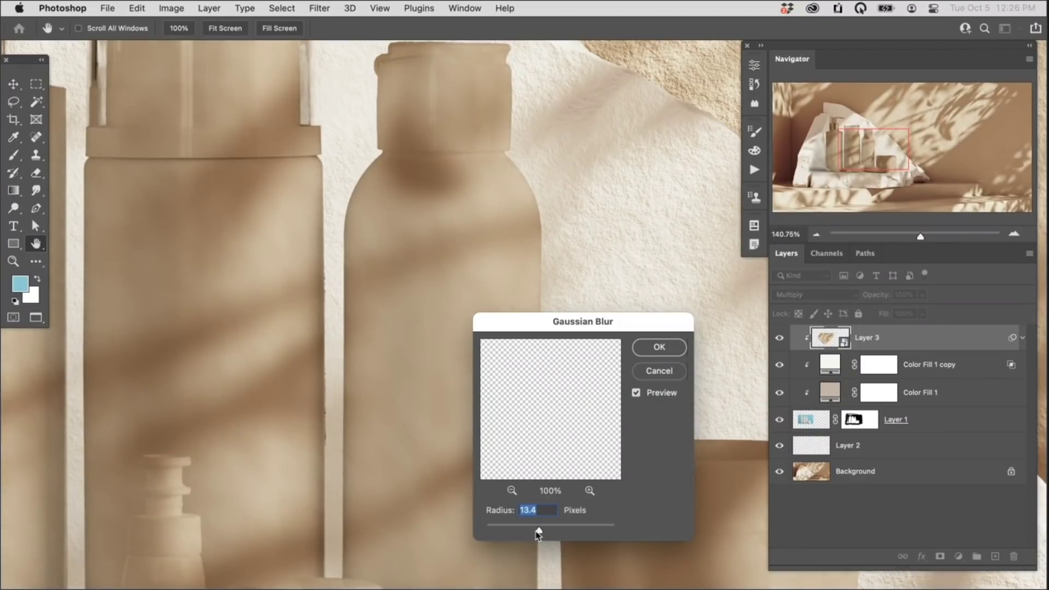
click(650, 347)
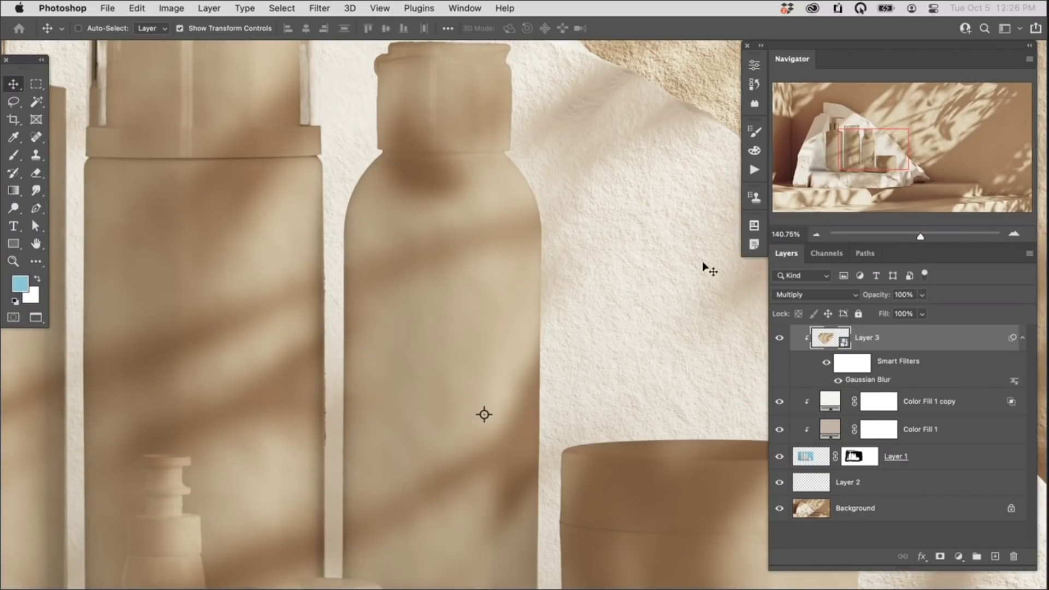
Lighten the blurred wall shadow layer with a Levels filter, setting the midtones to 2.93 and the white input to 240
drag(621, 377, 562, 394)
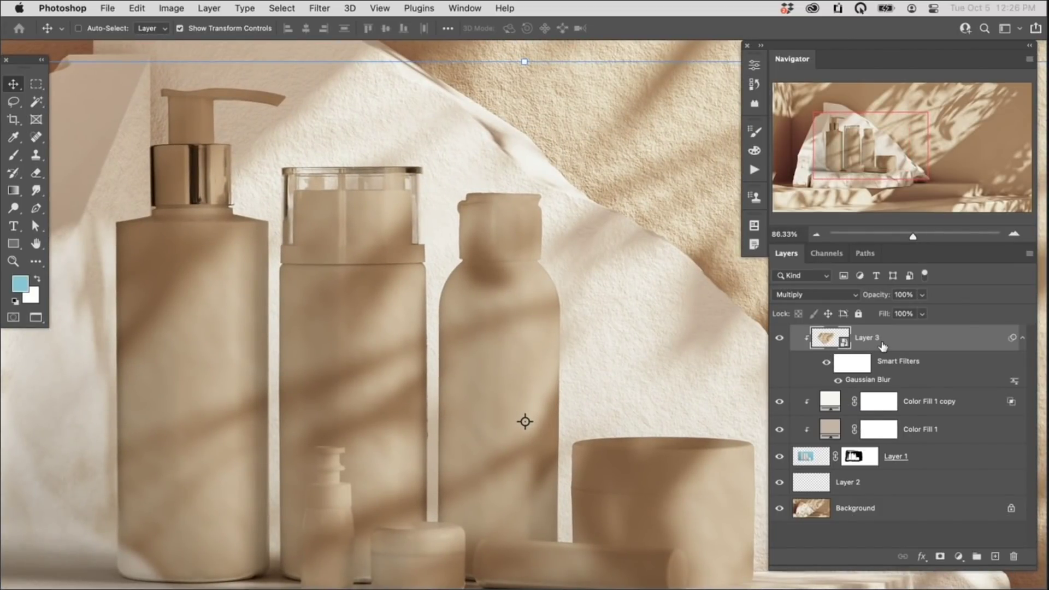
key(super+l)
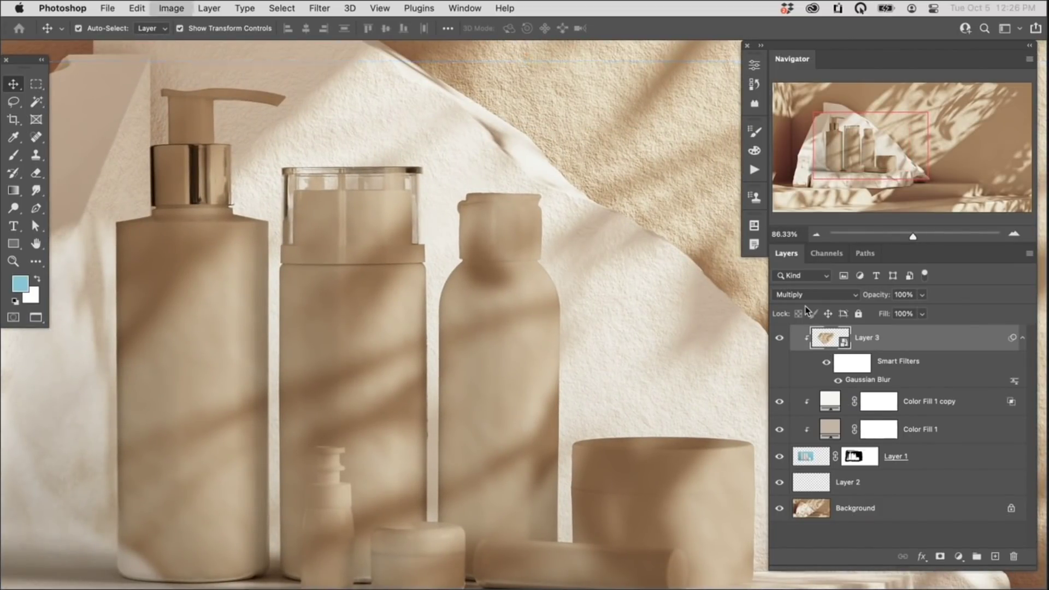
drag(587, 149, 645, 252)
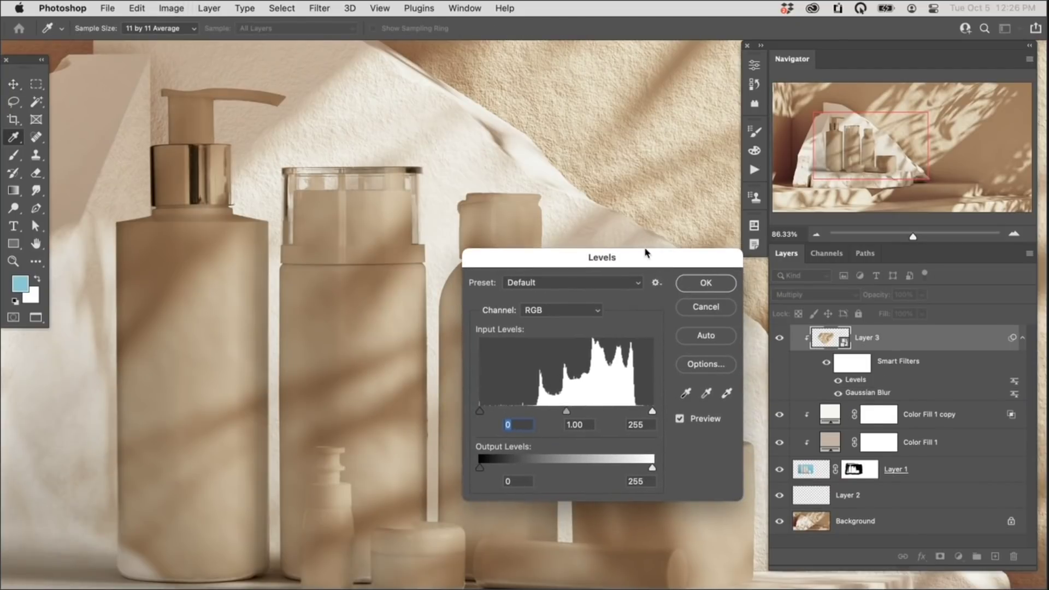
drag(407, 333, 369, 333)
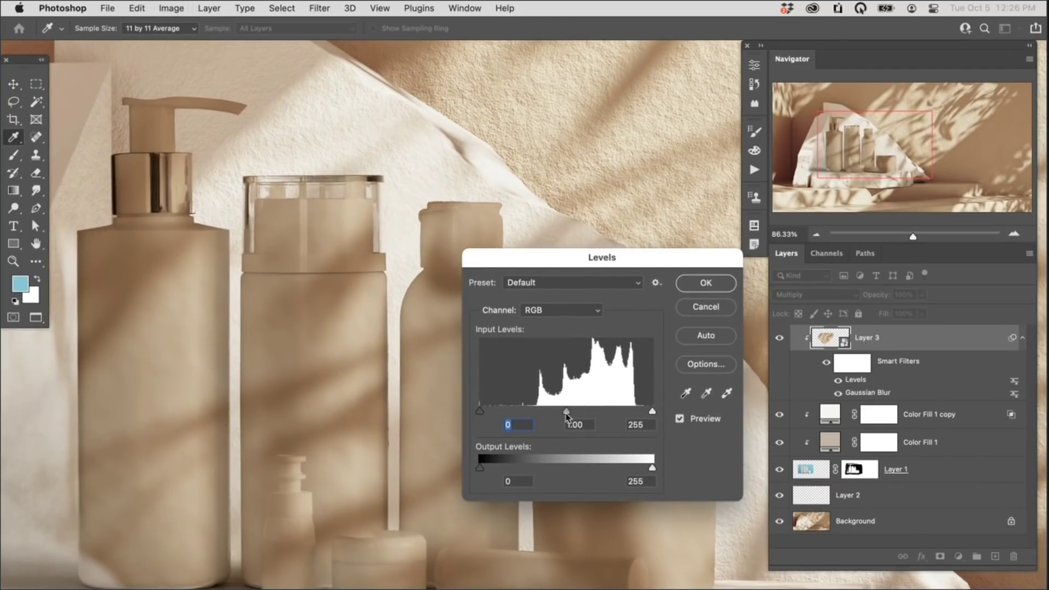
drag(578, 411, 502, 411)
mouse_move(651, 411)
mouse_down()
mouse_move(612, 415)
mouse_move(650, 413)
mouse_move(642, 411)
mouse_up()
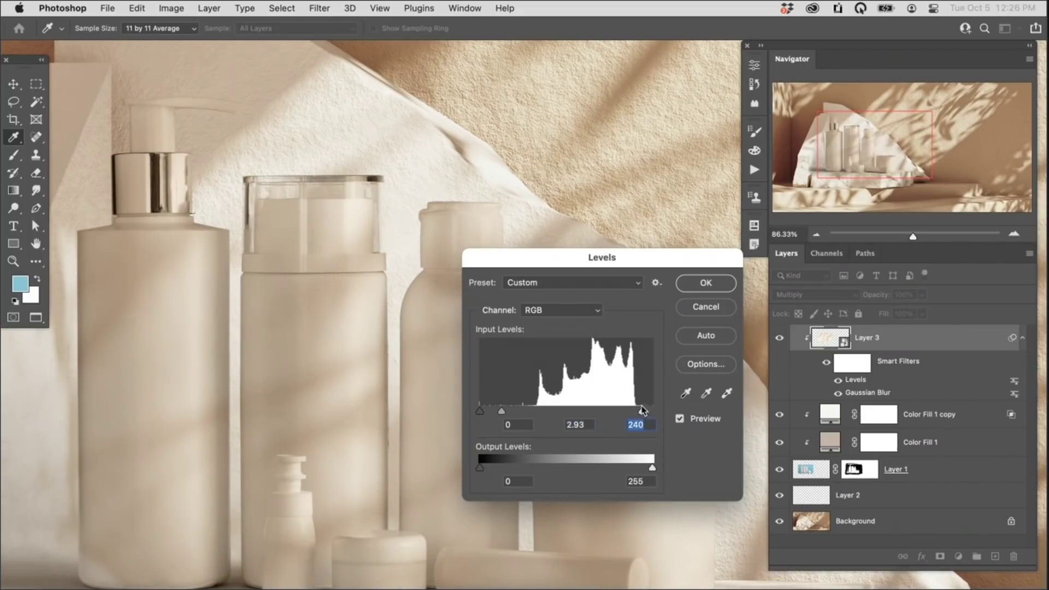
click(705, 283)
Scale and reposition the wall shadow layer so its leaf shadows fall across the bottles, then compare with it hidden
key(v)
scroll(627, 417, down, 5)
drag(570, 438, 602, 437)
key(ctrl+t)
drag(734, 269, 811, 212)
key(Return)
drag(658, 414, 650, 434)
drag(648, 509, 614, 476)
click(779, 337)
click(778, 337)
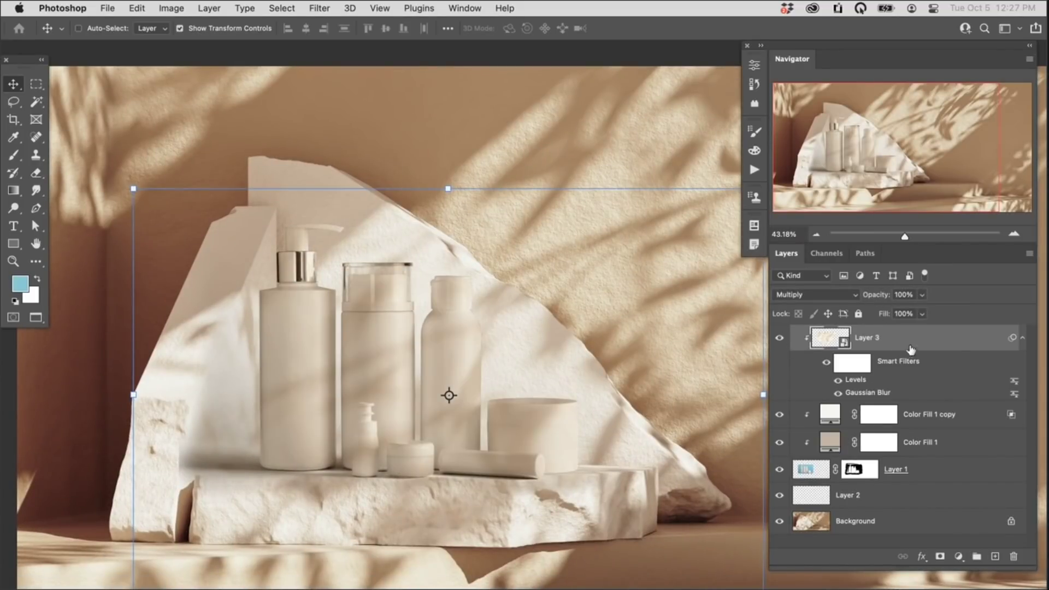
Fade the wall shadow layer over bright areas by splitting its Blend If underlying white point to 165 / 255
scroll(601, 441, right, 2)
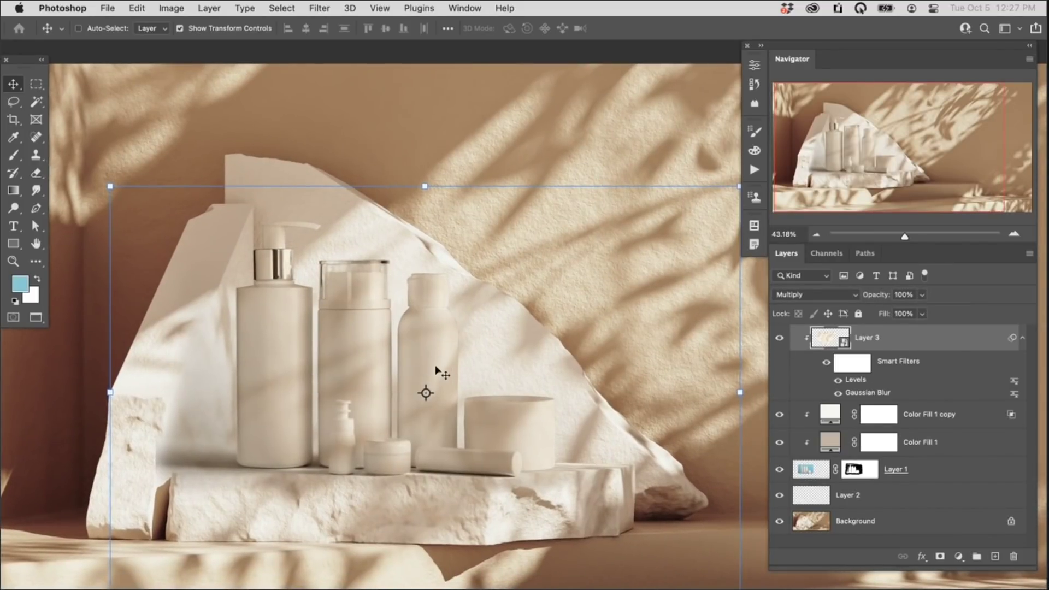
double_click(940, 341)
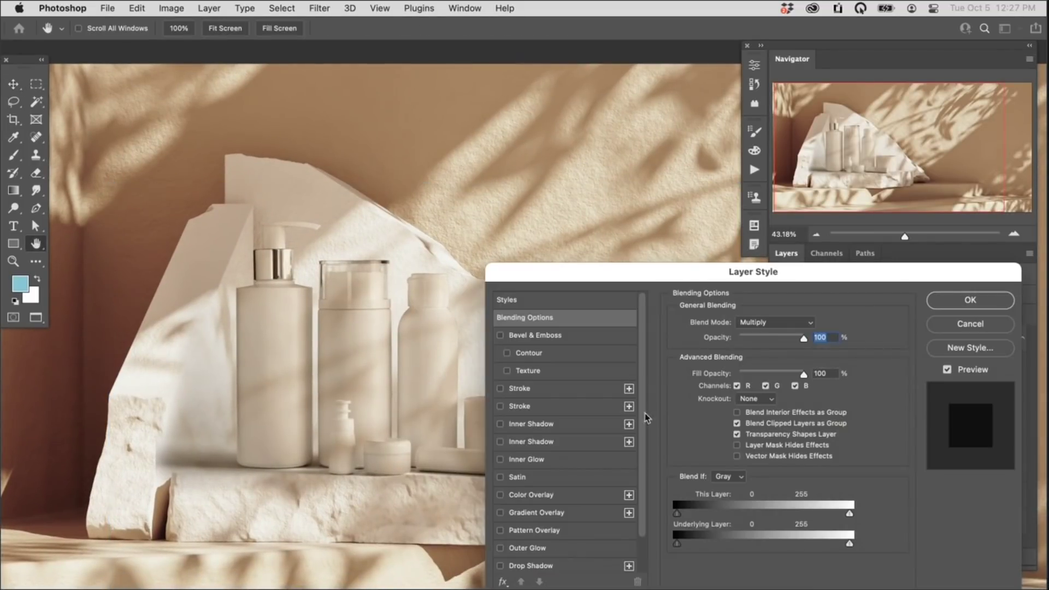
key(alt)
drag(849, 543, 792, 543)
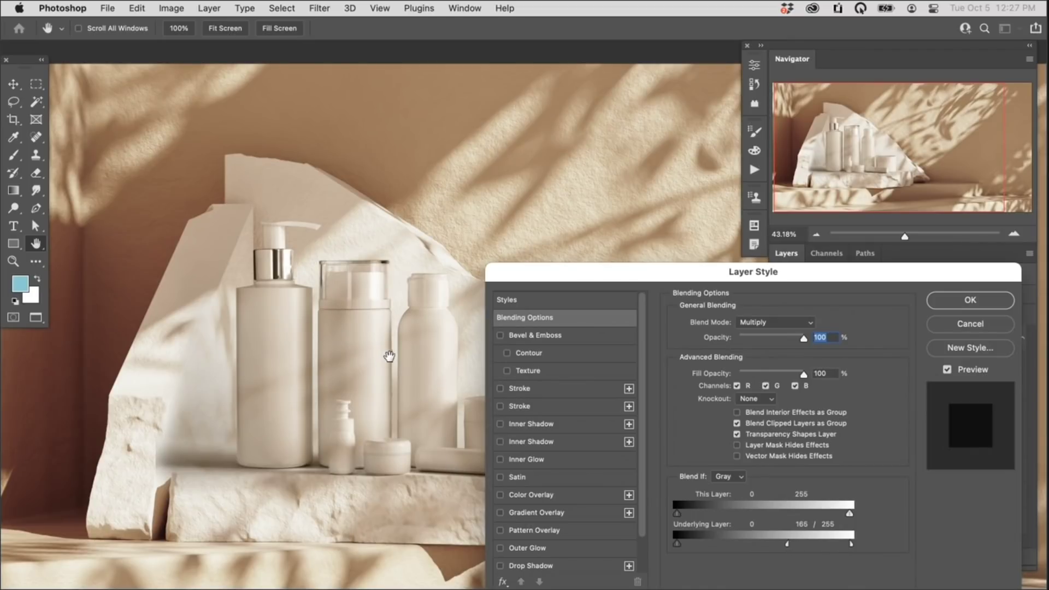
click(969, 301)
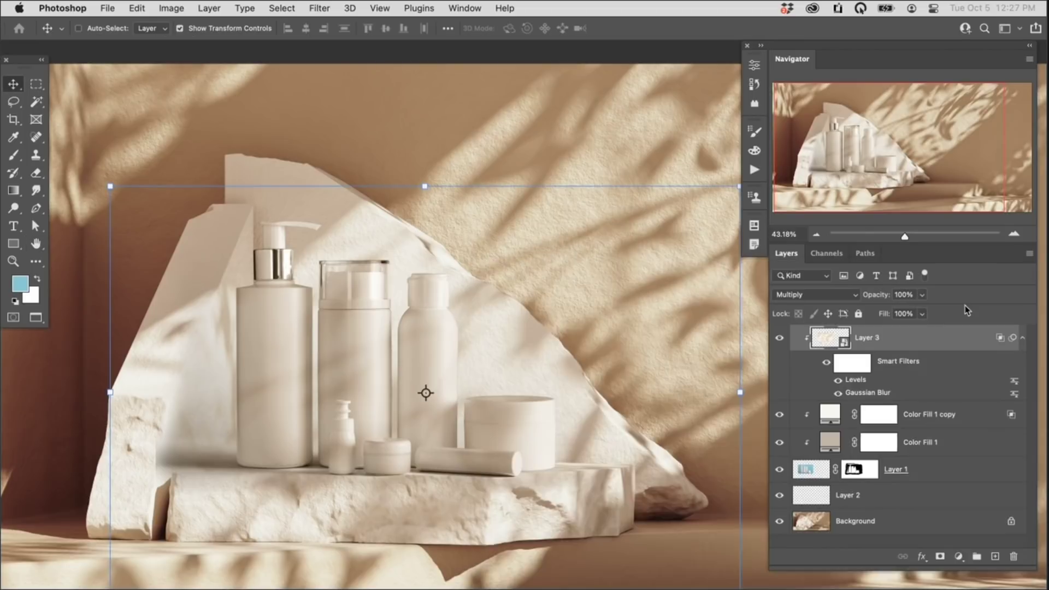
Compare the products with the wall shadow layer on and off, and lower its opacity to 85%
click(779, 342)
click(778, 342)
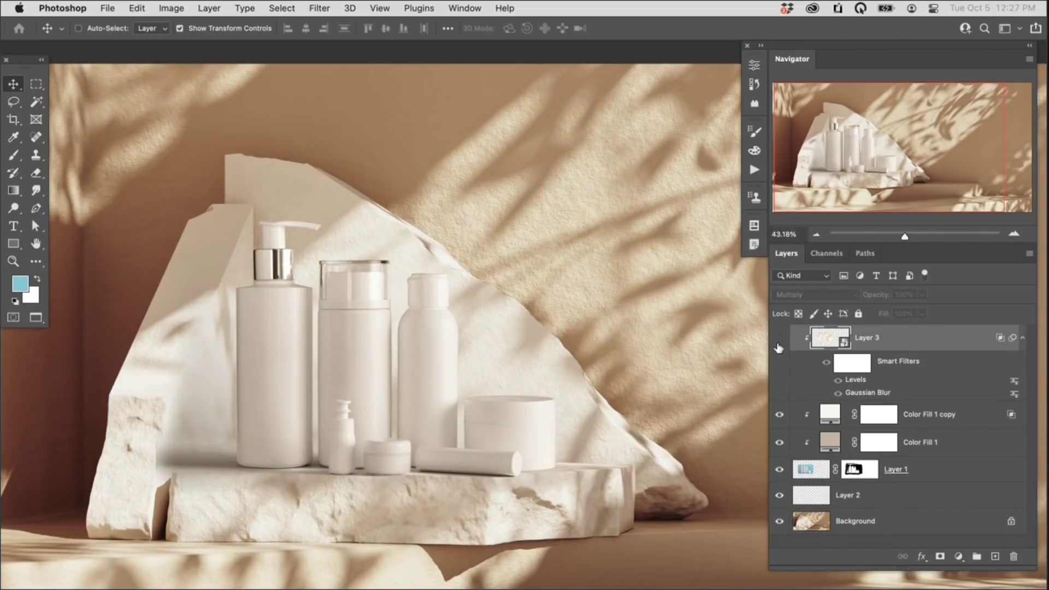
click(779, 342)
drag(874, 297, 864, 299)
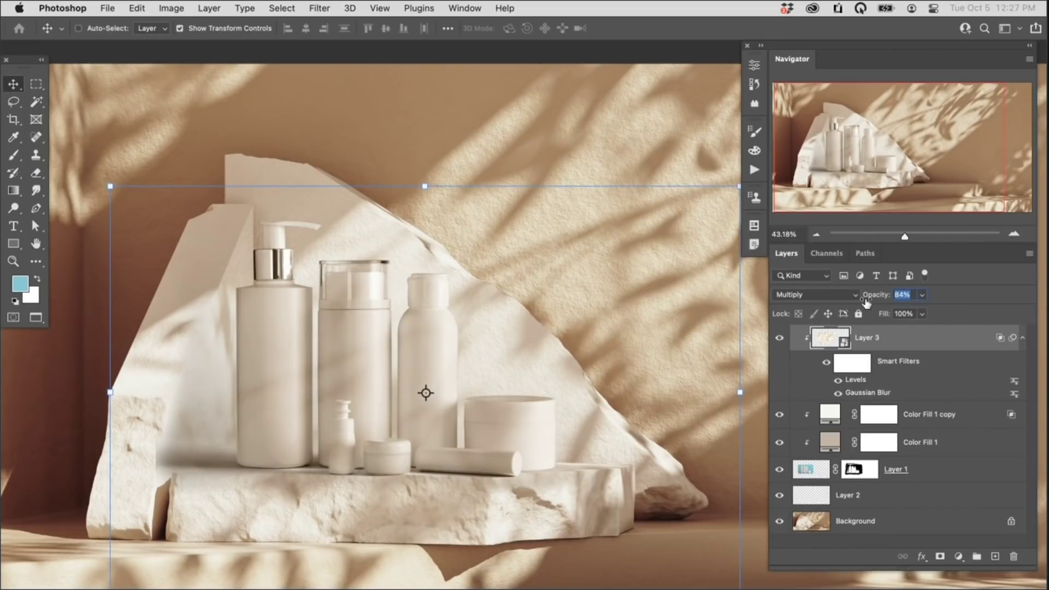
click(780, 338)
click(780, 339)
Review the original product photo without the clipped layers and its mask, then restore the mask and all layers
drag(781, 344, 782, 441)
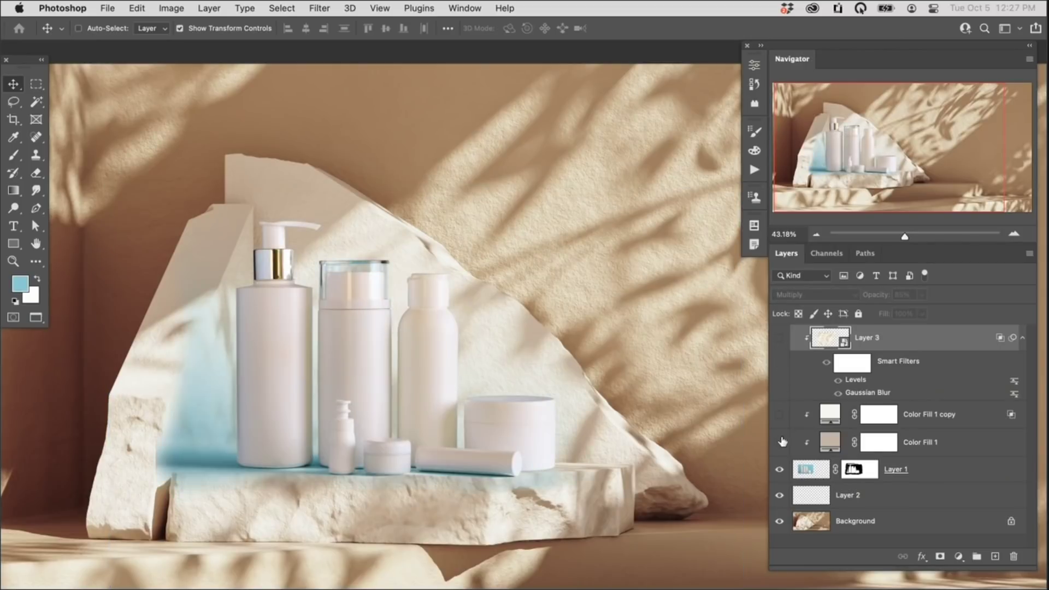
shift+click(854, 470)
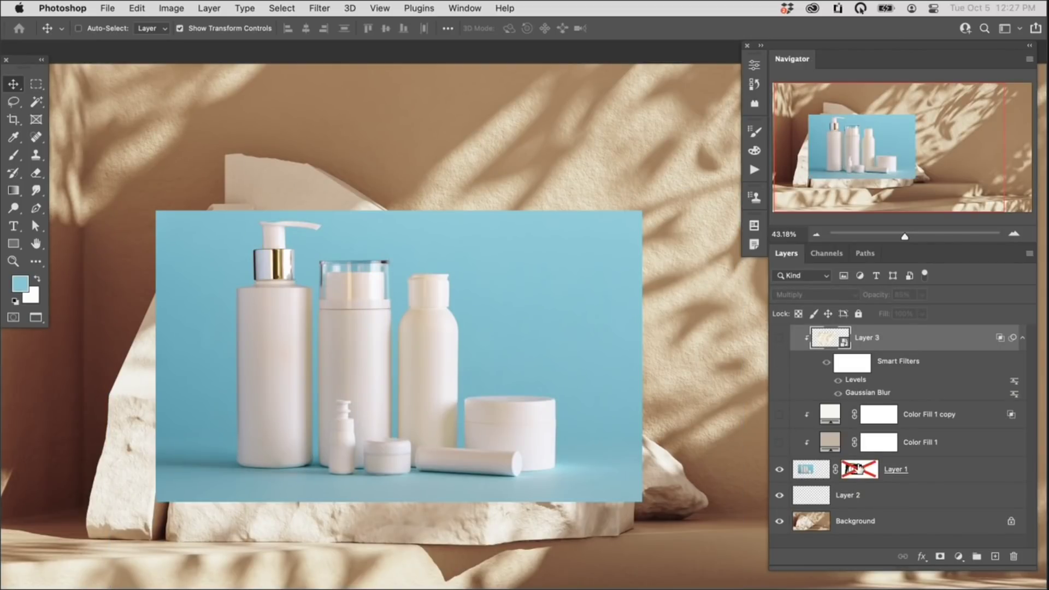
shift+click(858, 469)
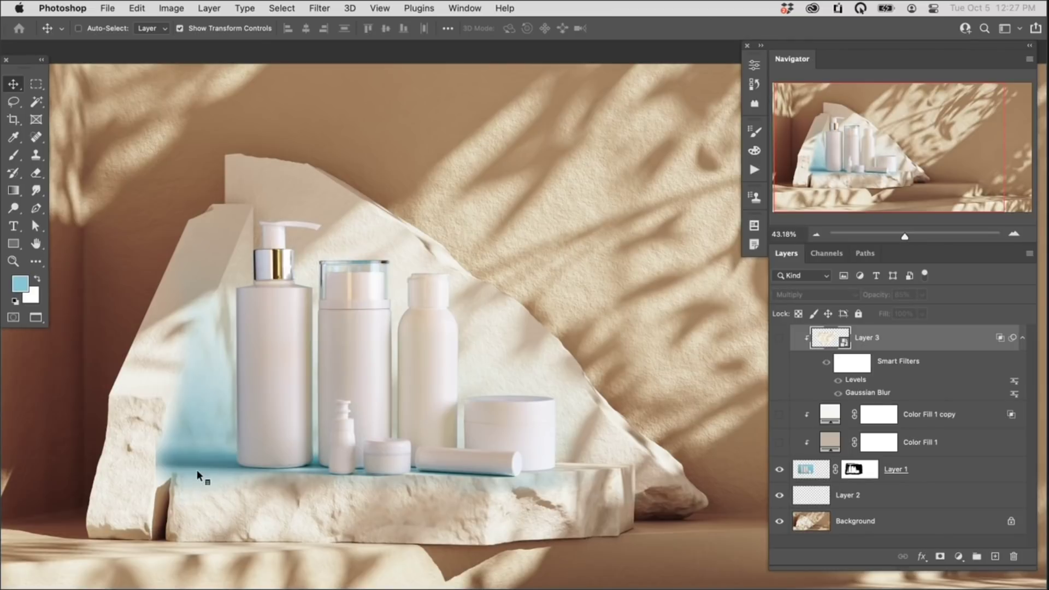
click(781, 442)
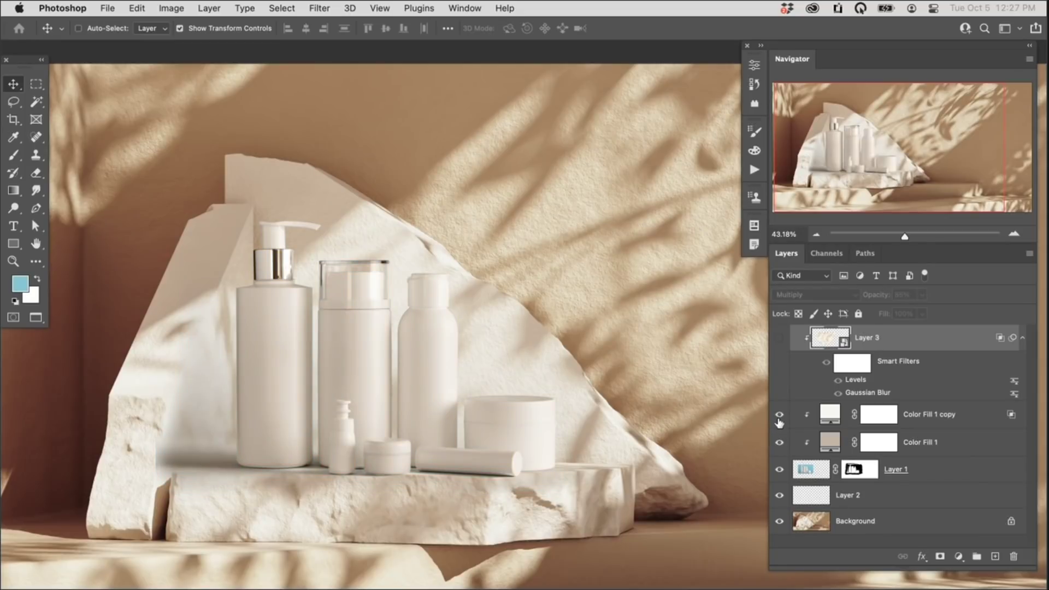
click(779, 338)
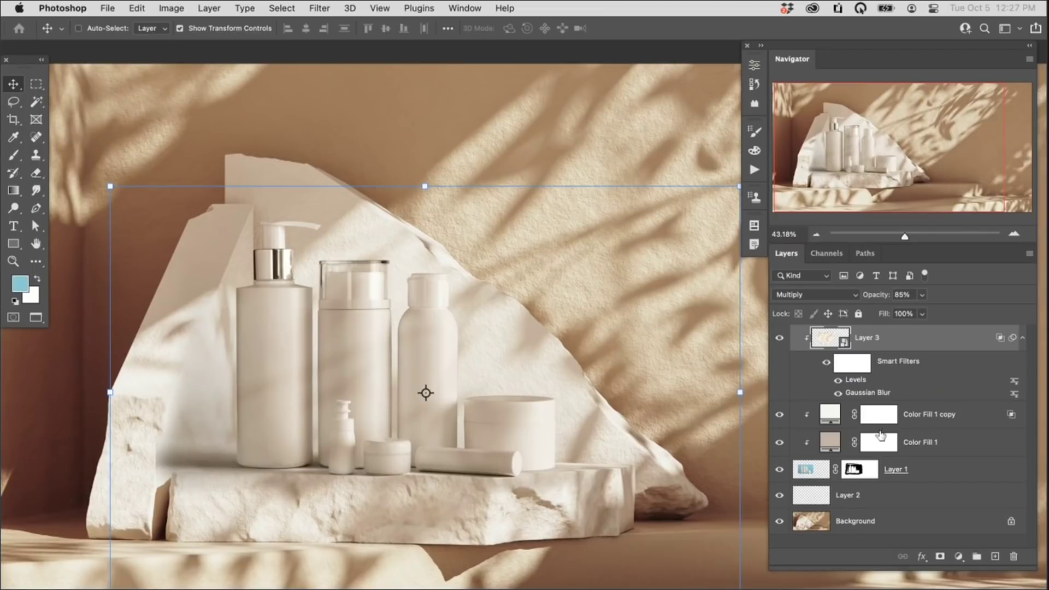
Paint black on the product layer's mask beside the pump bottle's base, and set the brush size to 558 and flow to 20%
click(860, 468)
key(d)
key(b)
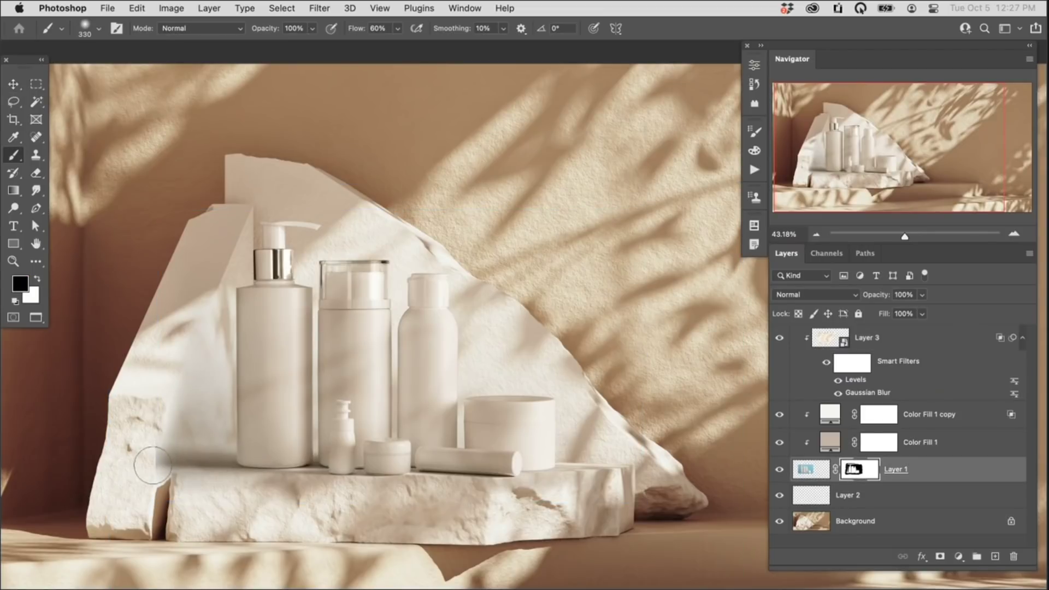
mouse_move(159, 461)
mouse_down()
mouse_move(180, 457)
mouse_move(164, 467)
mouse_move(208, 445)
mouse_up()
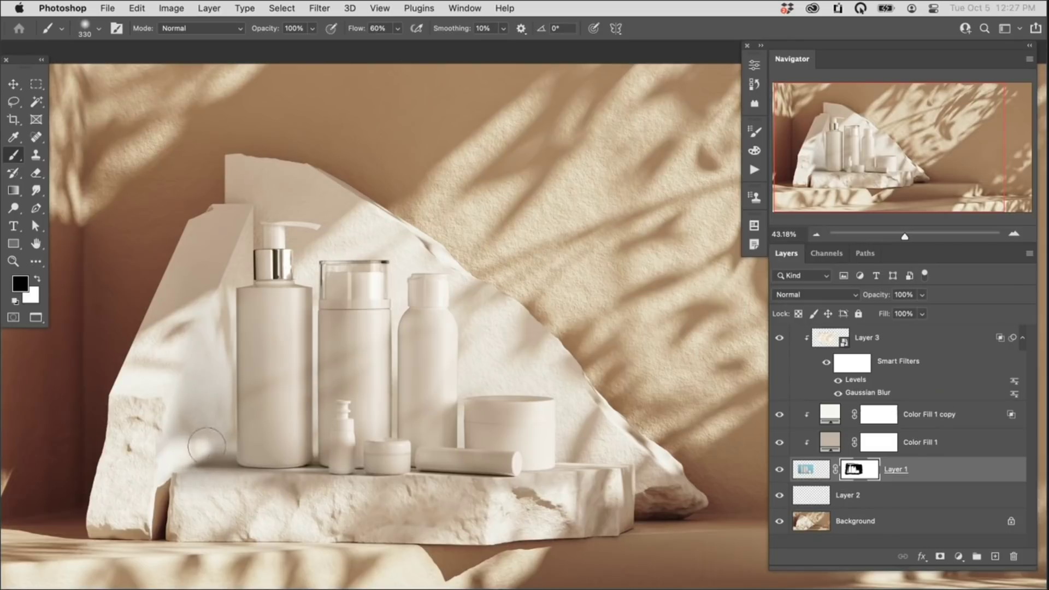
key(bracketright)
key(bracketright)
key(shift+2)
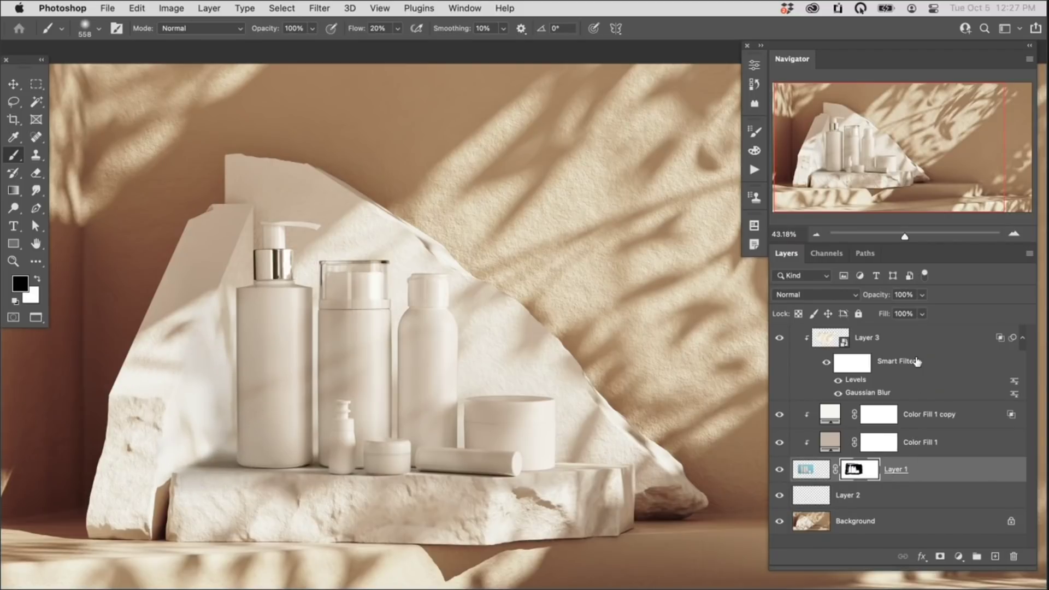
Add a new layer on top and paint a soft shadow in sampled stone tones beside the pump bottle at 10% flow
click(907, 340)
key(super+shift+alt+n)
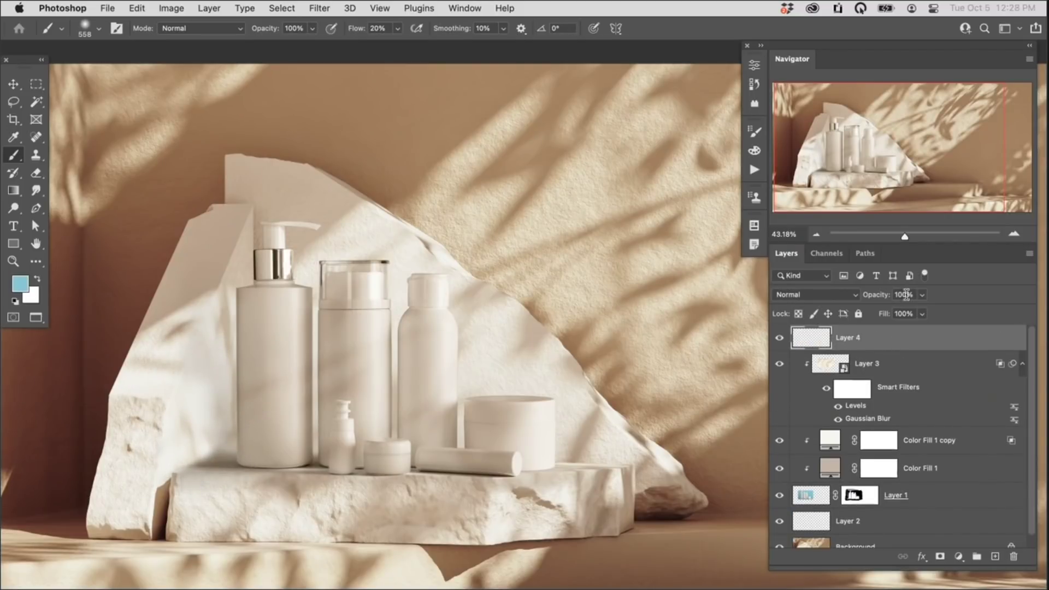
alt+click(221, 486)
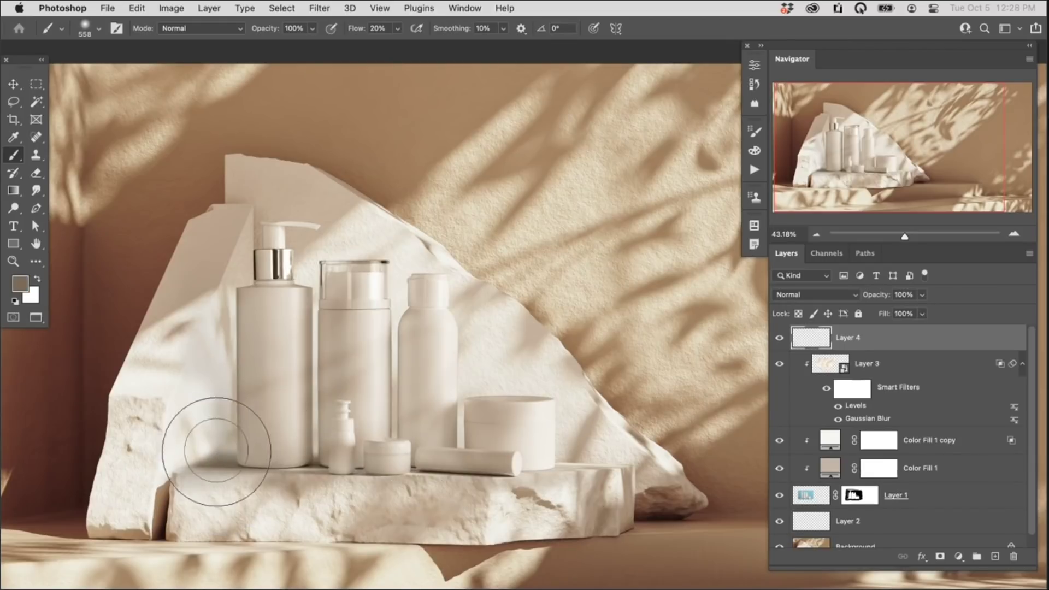
key(shift+1)
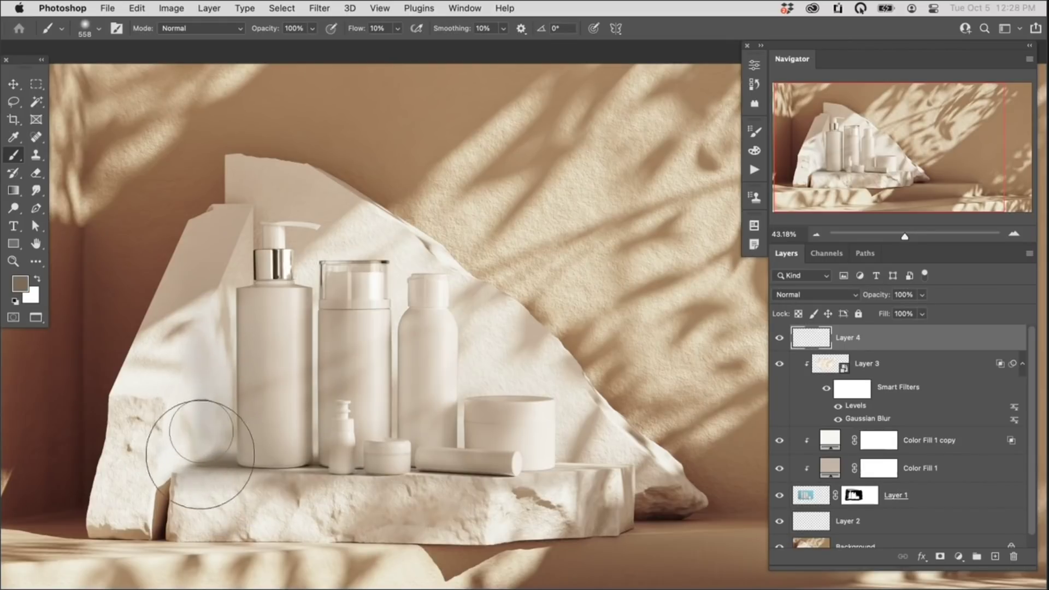
alt+click(221, 364)
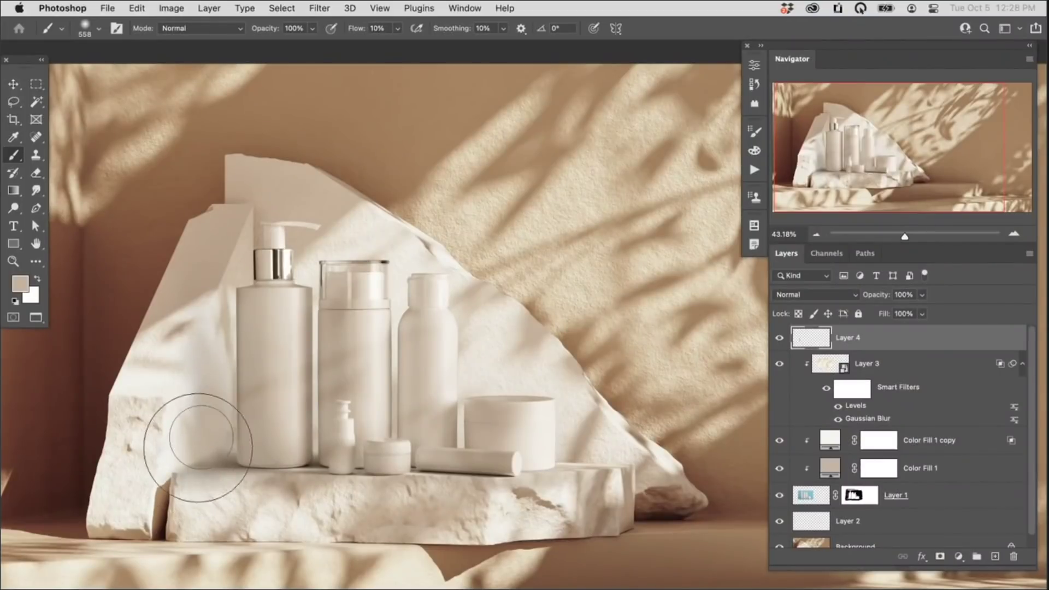
alt+click(208, 393)
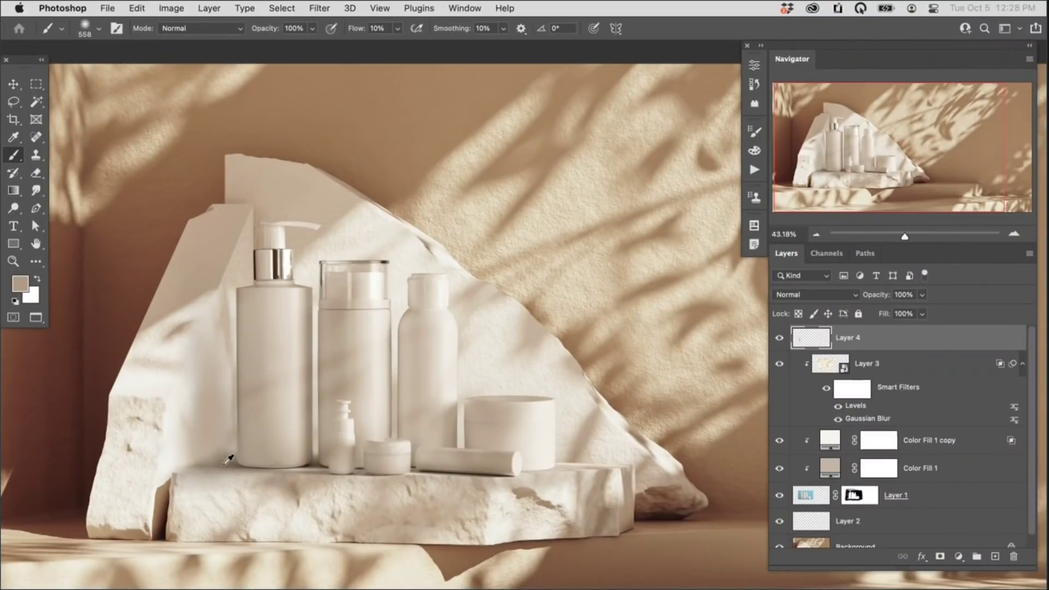
mouse_move(209, 388)
mouse_down()
mouse_move(202, 323)
mouse_move(199, 430)
mouse_move(202, 339)
mouse_up()
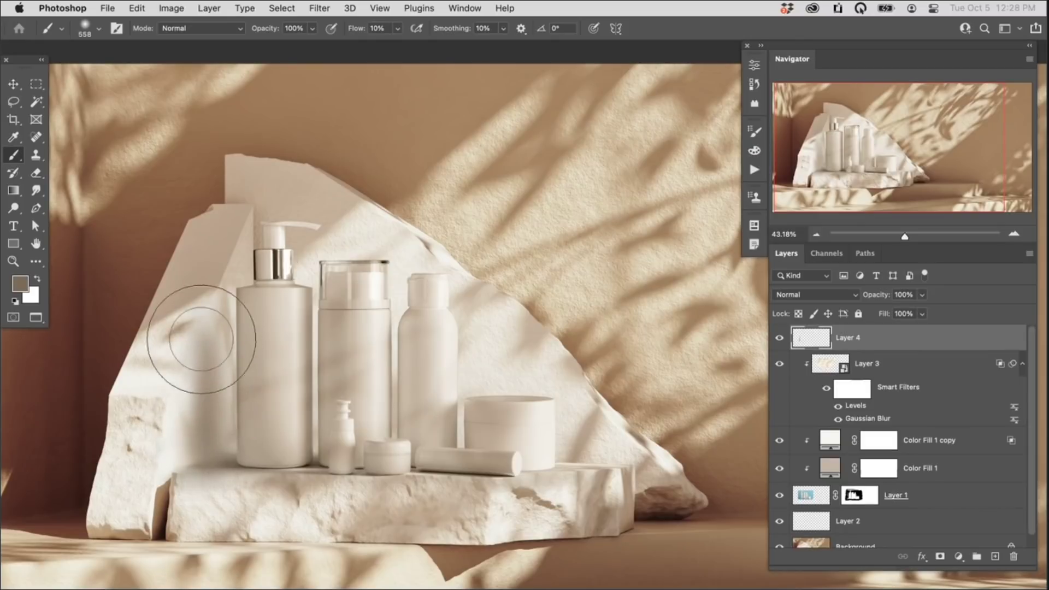
Set the painted shadow layer to Darken and brush more sampled stone tones beside the pump bottle
click(804, 295)
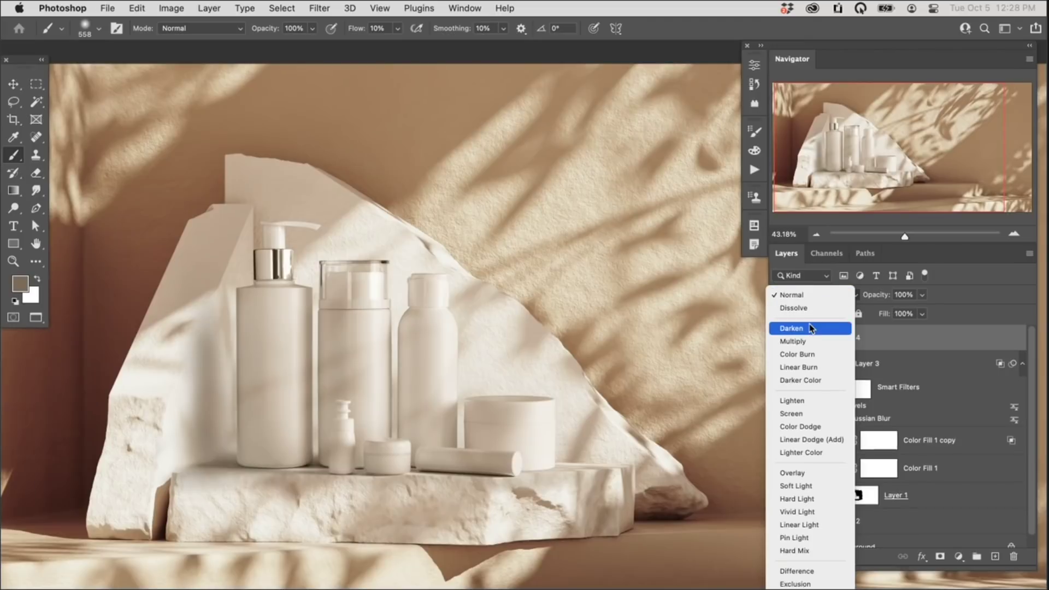
click(809, 325)
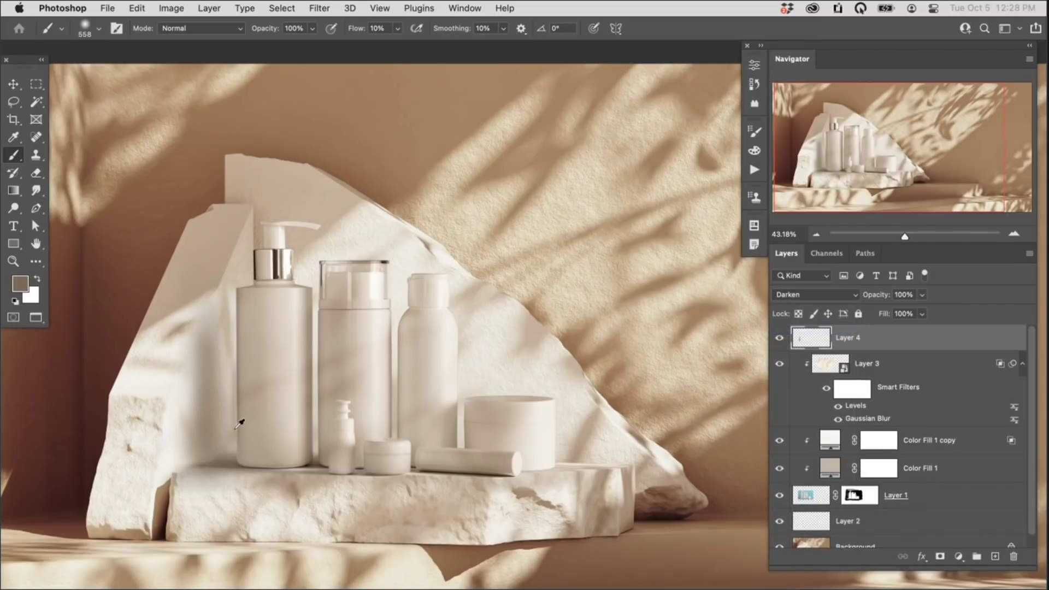
alt+click(169, 323)
mouse_move(190, 407)
mouse_down()
mouse_move(175, 443)
mouse_move(175, 375)
mouse_move(211, 406)
mouse_move(193, 447)
mouse_move(190, 403)
mouse_move(198, 361)
mouse_move(213, 352)
mouse_up()
alt+click(206, 412)
alt+click(222, 293)
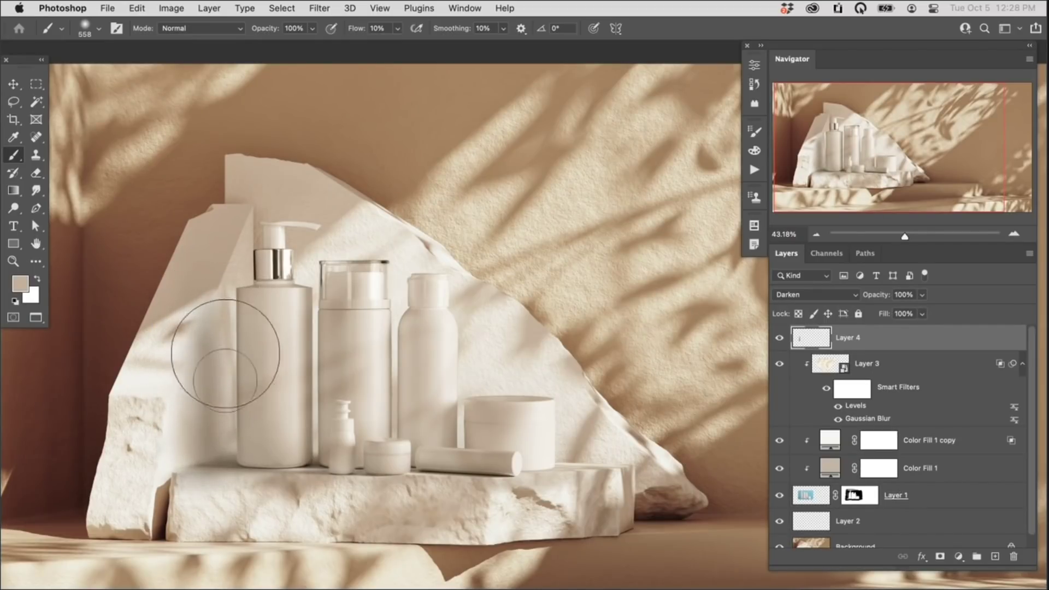
Shade the stone next to the pump bottle's base with a smaller brush of about 346 px in sampled tones
ctrl+alt+drag(221, 467, 190, 471)
alt+click(208, 456)
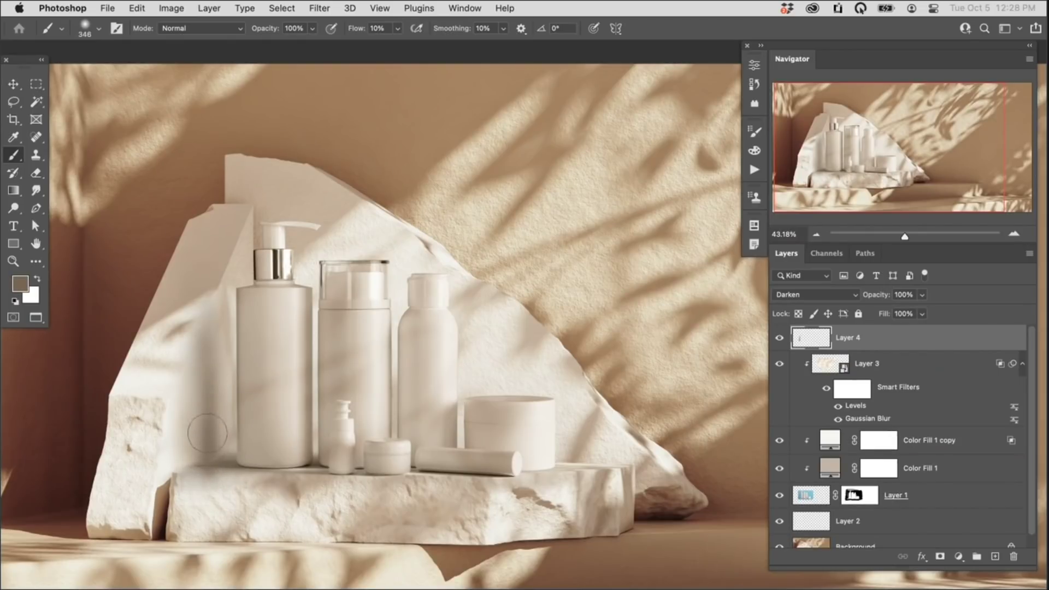
ctrl+alt+drag(218, 473, 213, 475)
alt+click(207, 459)
alt+click(223, 464)
Enlarge the brush to 553 px and blend the shadow beside the pump bottle with resampled stone colors
ctrl+alt+drag(198, 447, 228, 426)
alt+click(518, 497)
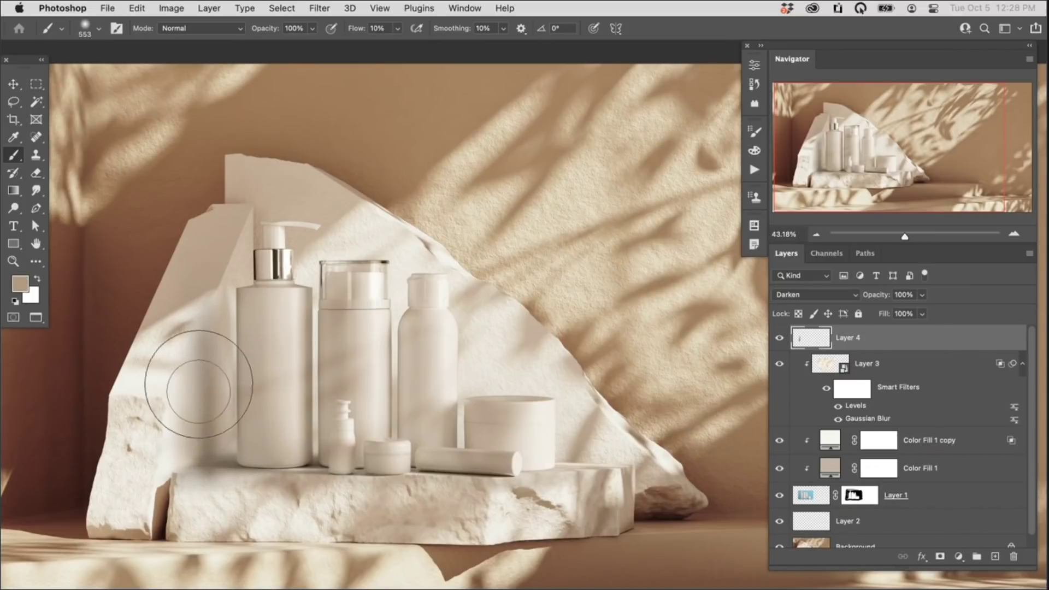
alt+click(213, 429)
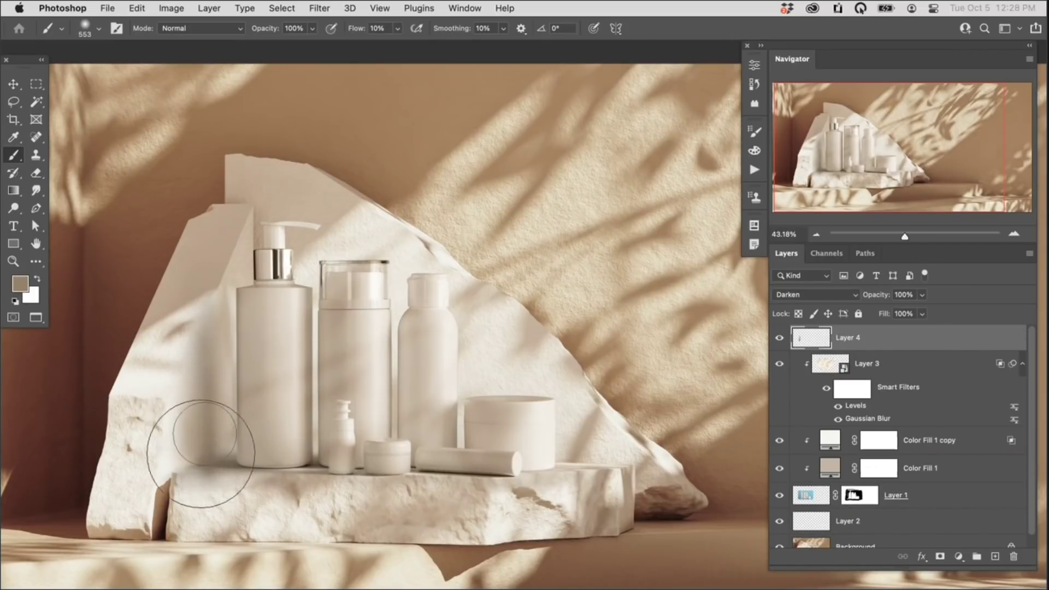
mouse_move(210, 425)
mouse_down()
mouse_move(196, 339)
mouse_move(181, 448)
mouse_move(206, 339)
mouse_move(196, 370)
mouse_move(186, 342)
mouse_up()
alt+click(181, 448)
drag(246, 468, 230, 430)
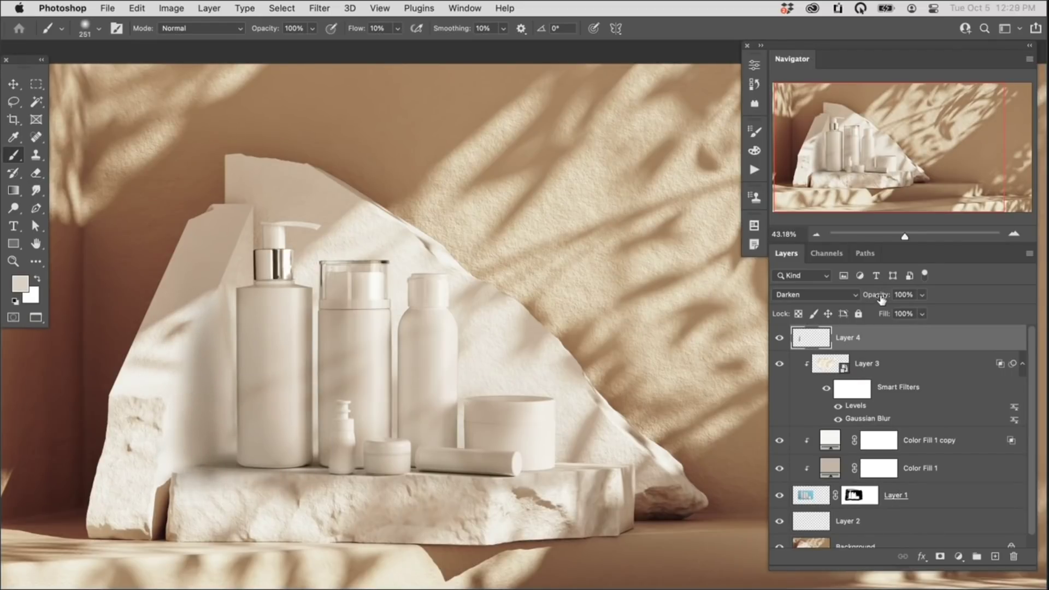
Lower the painted shadow layer's opacity to 72%, compare it on and off, and add a layer mask to it
drag(880, 298, 864, 305)
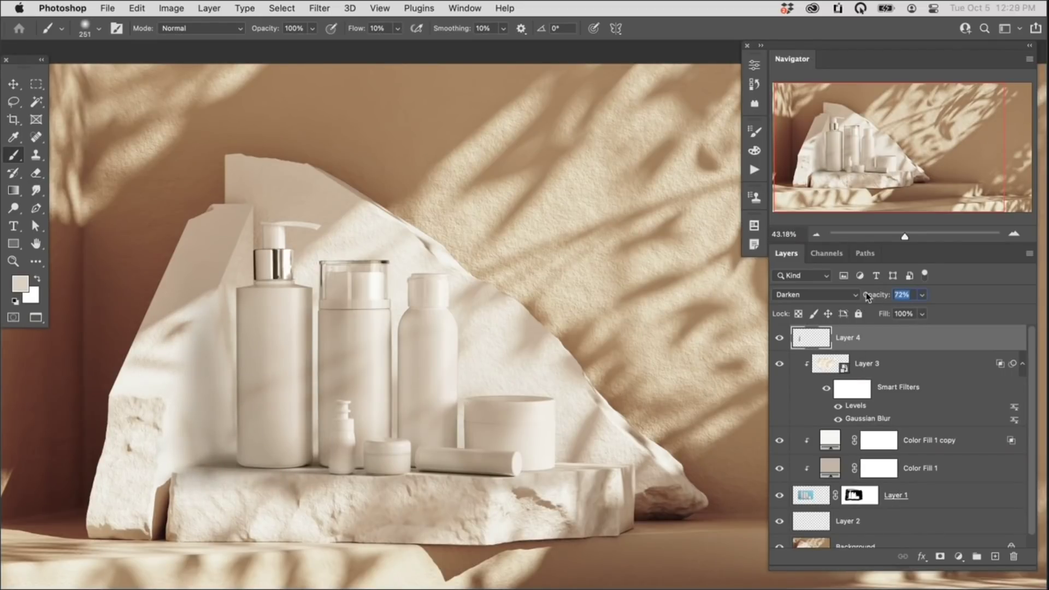
click(778, 338)
click(778, 338)
key(ctrl+shift+m)
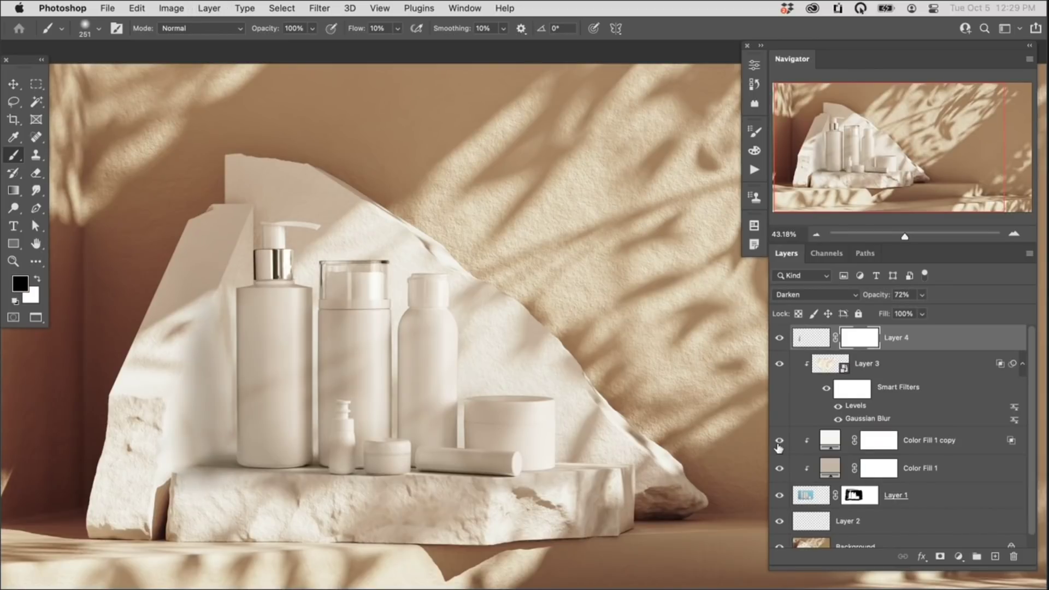
Set the brush flow to 50% and paint black on Layer 4's mask to hide the shadow spilling onto the front stone slab
key(shift+5)
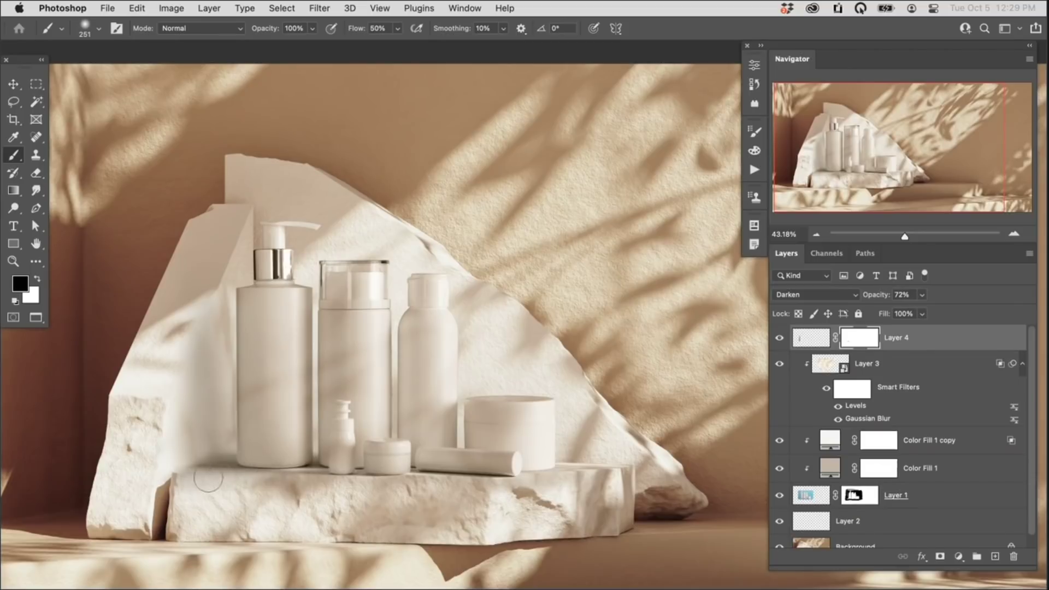
drag(503, 546, 445, 506)
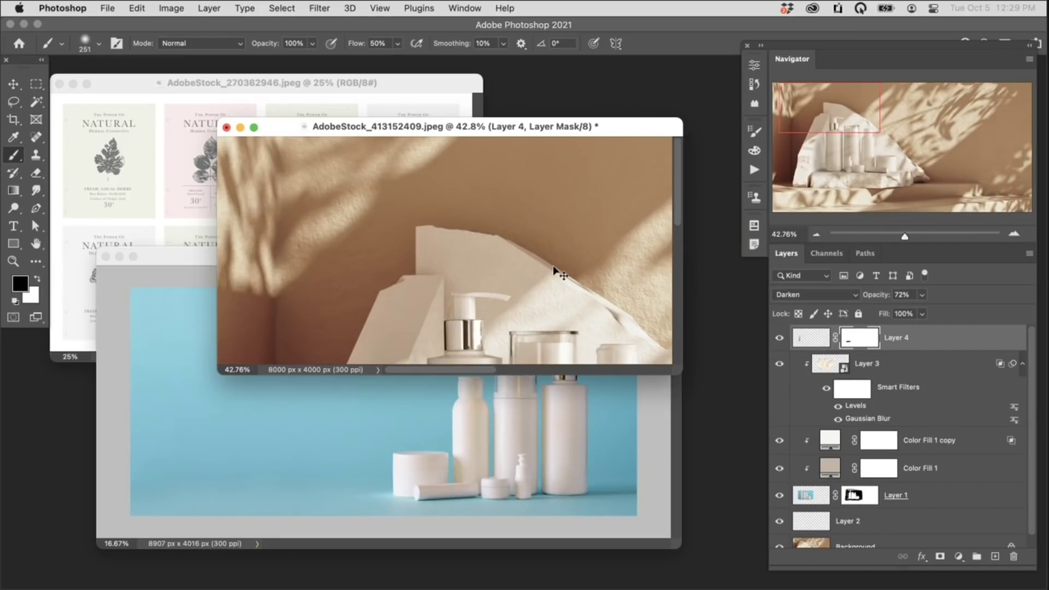
key(super+0)
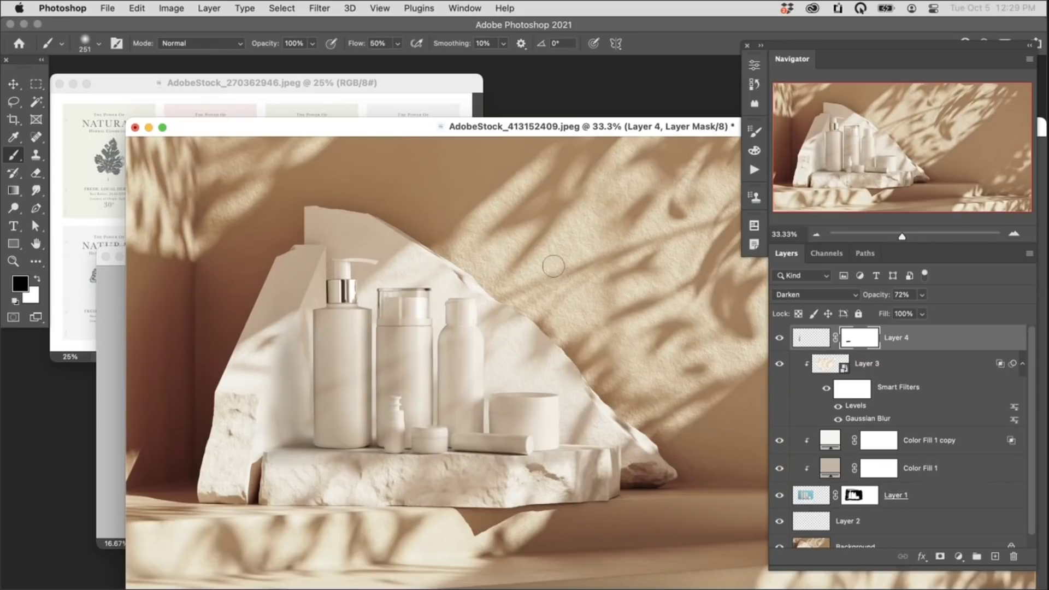
alt+click(453, 192)
Switch to the label template document and make a rectangular selection around the pink label in the upper row
key(ctrl+Tab)
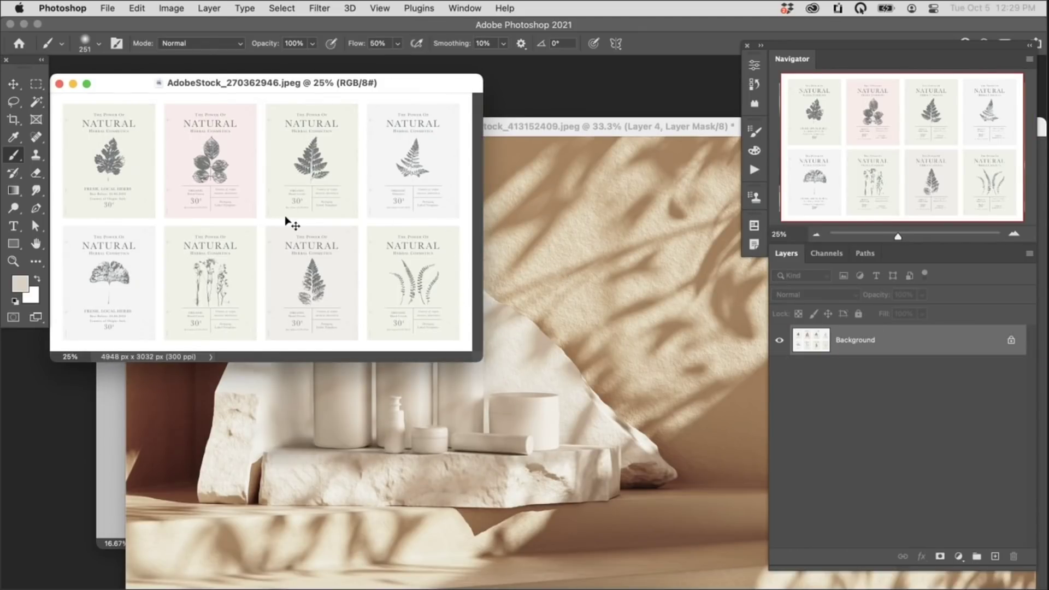
key(super+plus)
key(super+plus)
key(m)
mouse_move(285, 118)
mouse_down()
mouse_move(466, 293)
mouse_move(462, 339)
mouse_up()
key(super+minus)
key(super+minus)
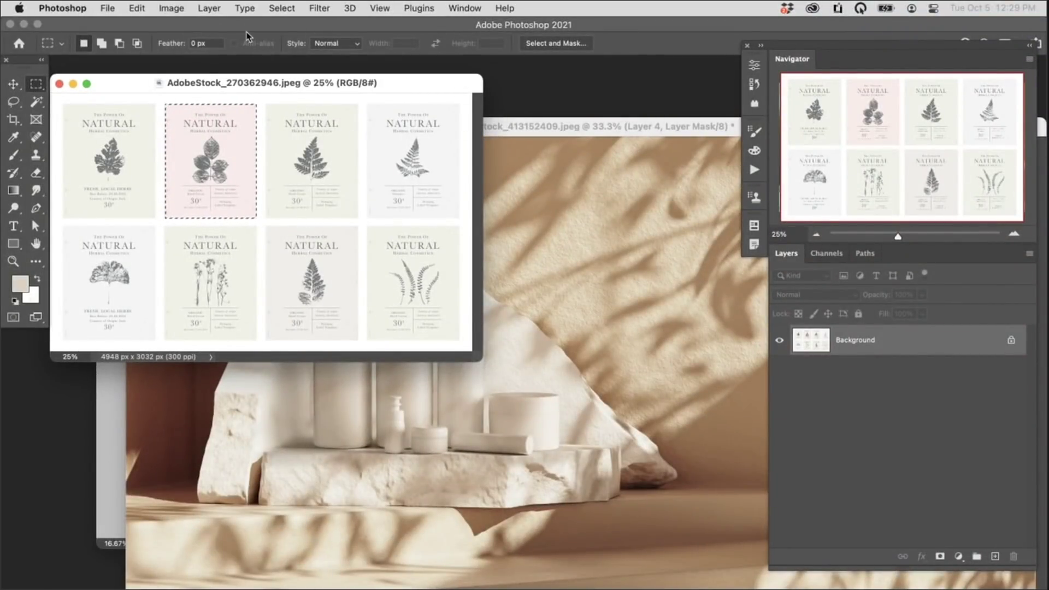
Move the selected pink label into the stone scene as a new layer and convert it to a smart object
key(v)
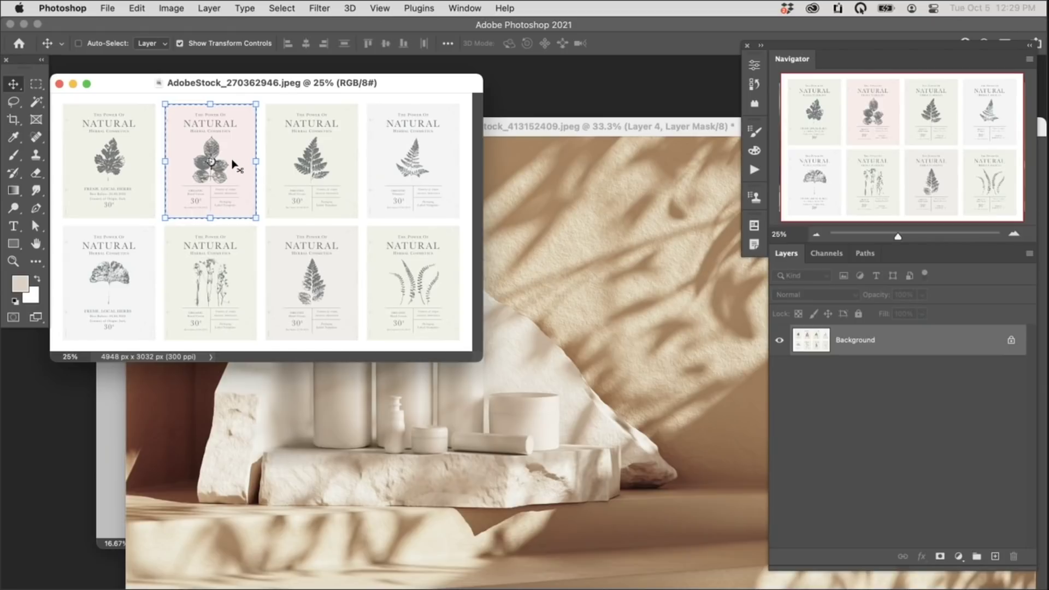
drag(228, 153, 433, 416)
key(f)
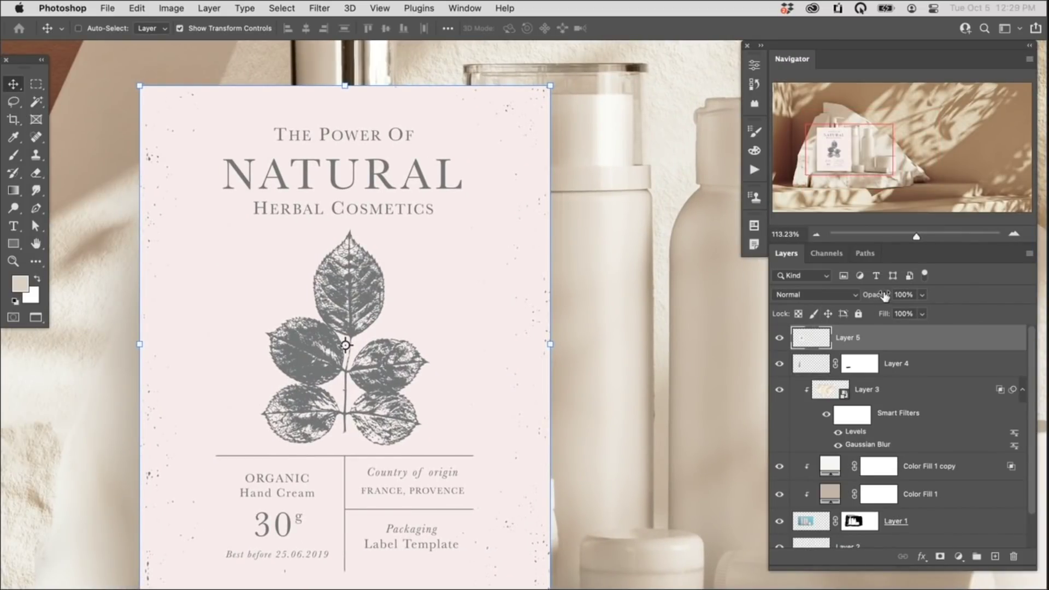
key(super+shift+o)
Lower the label's opacity to 73% and scale it to about 49%, positioning it over the pump bottle
drag(883, 298, 862, 298)
key(super+t)
drag(550, 85, 426, 207)
drag(383, 380, 438, 343)
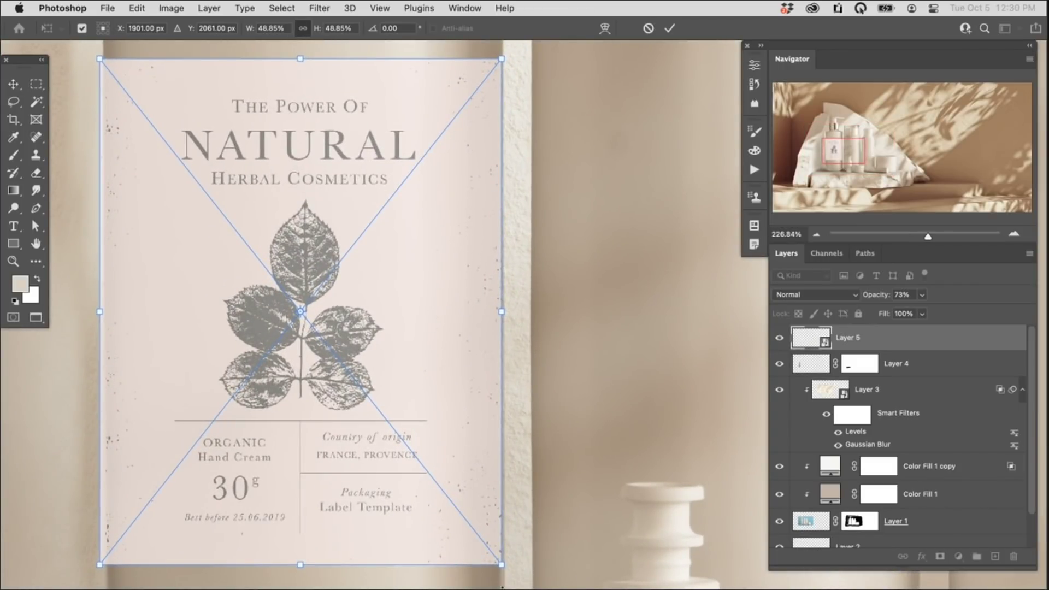
Adjust the label's corners to align with the pump bottle's edges, apply the transform, and shift the label slightly lower
drag(504, 566, 507, 571)
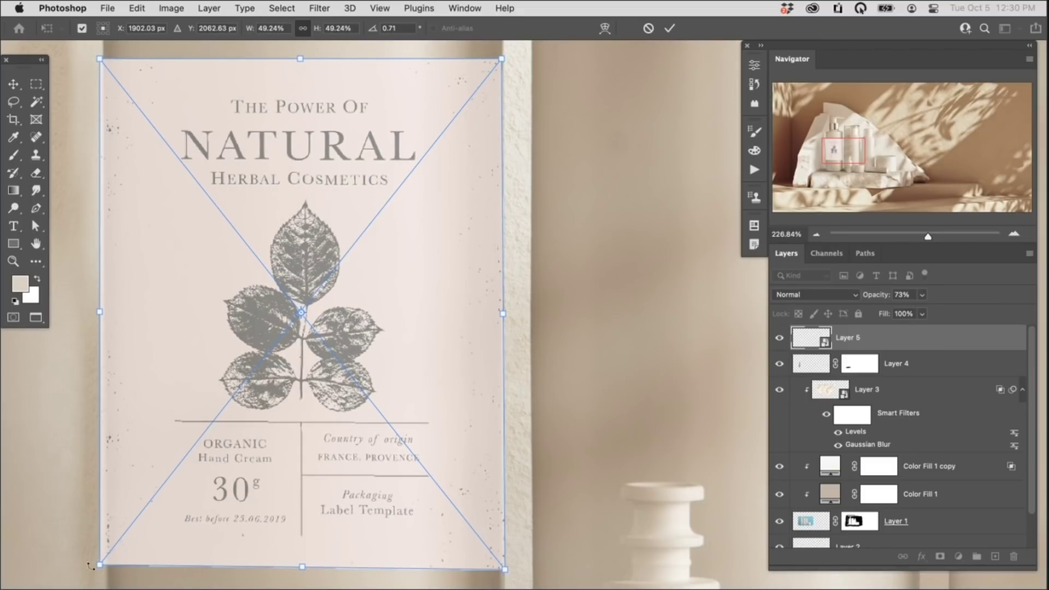
drag(100, 566, 106, 571)
drag(175, 430, 221, 557)
drag(146, 191, 149, 194)
drag(548, 189, 548, 189)
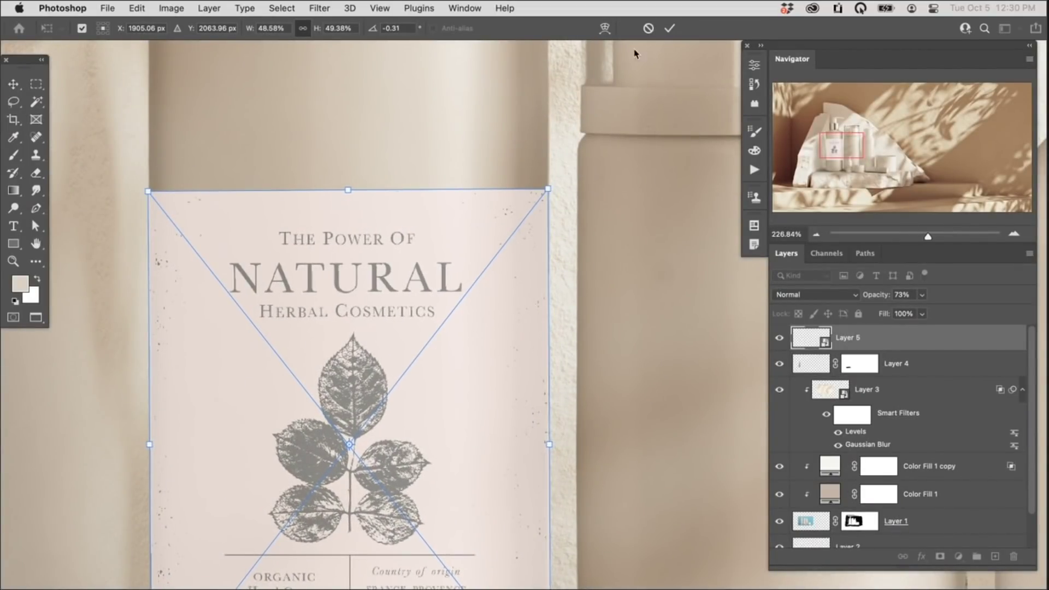
click(667, 29)
scroll(468, 391, down, 6)
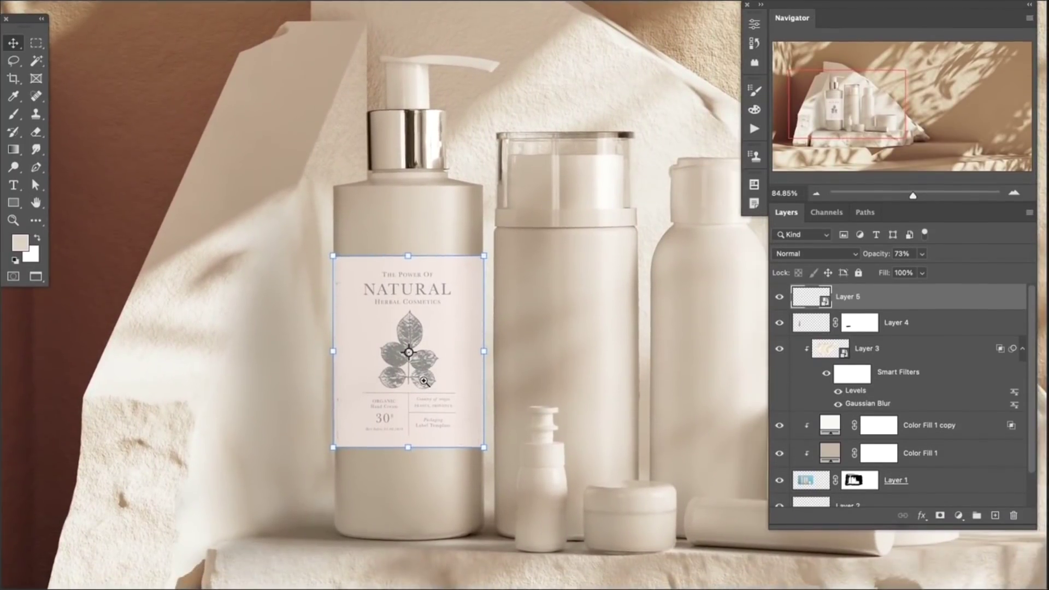
scroll(442, 366, up, 2)
click(318, 580)
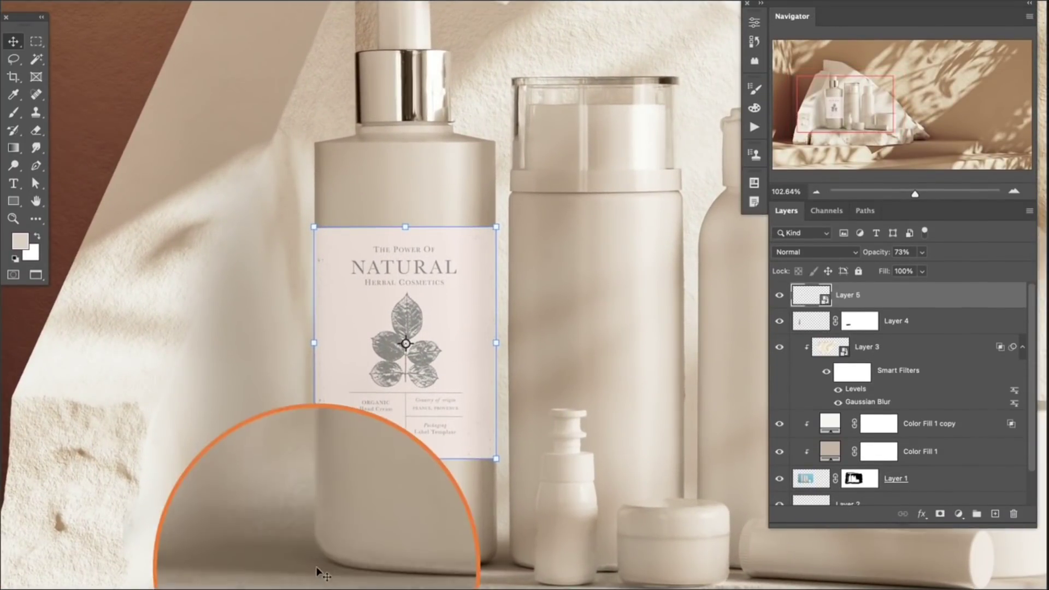
Warp the label with the Arc Lower preset at a 7.4% bend
key(ctrl)
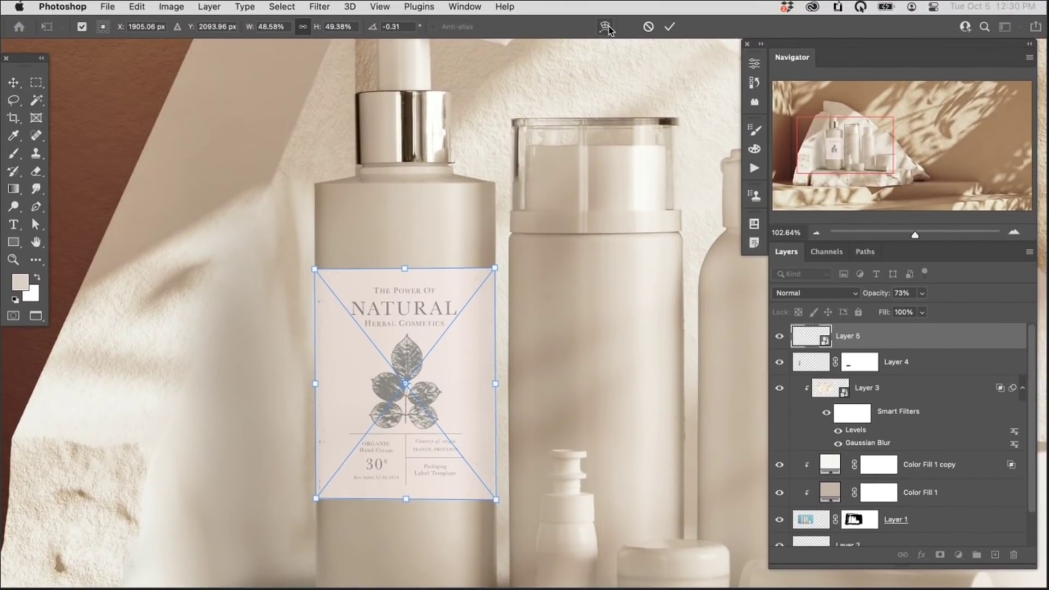
click(606, 27)
click(352, 27)
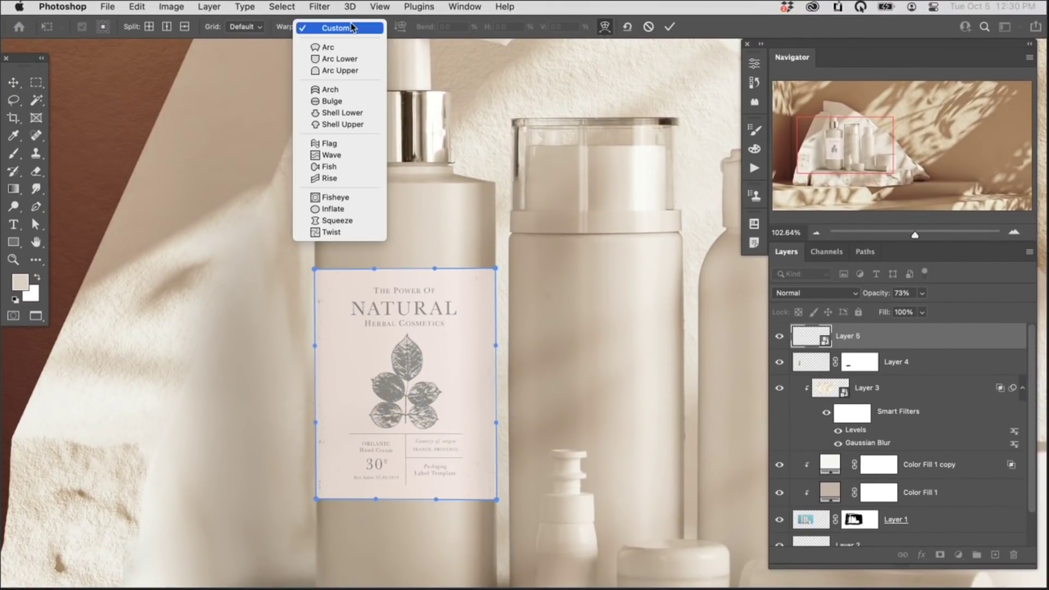
click(371, 60)
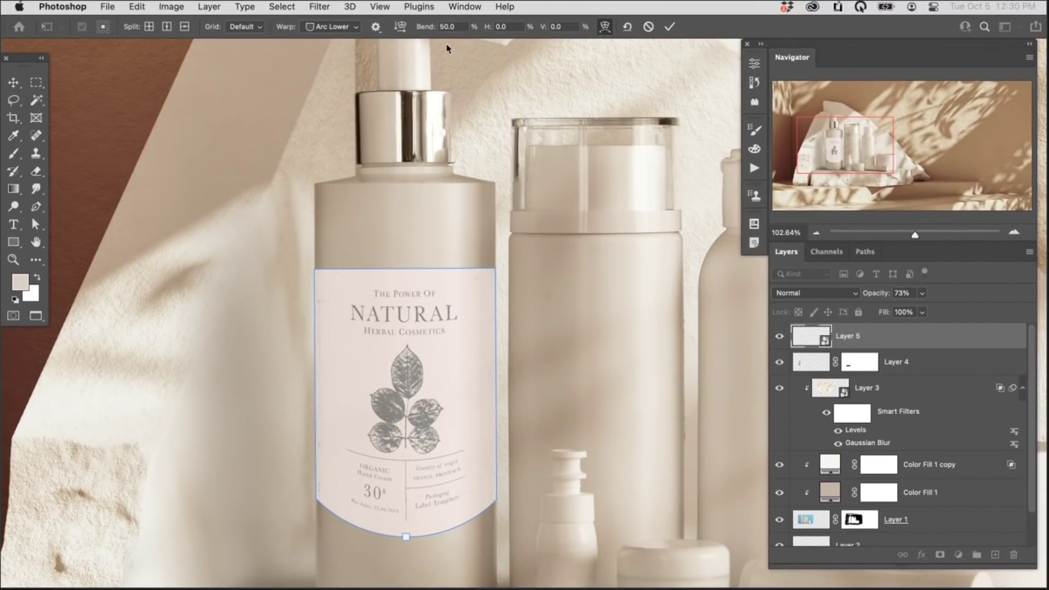
drag(430, 29, 146, 60)
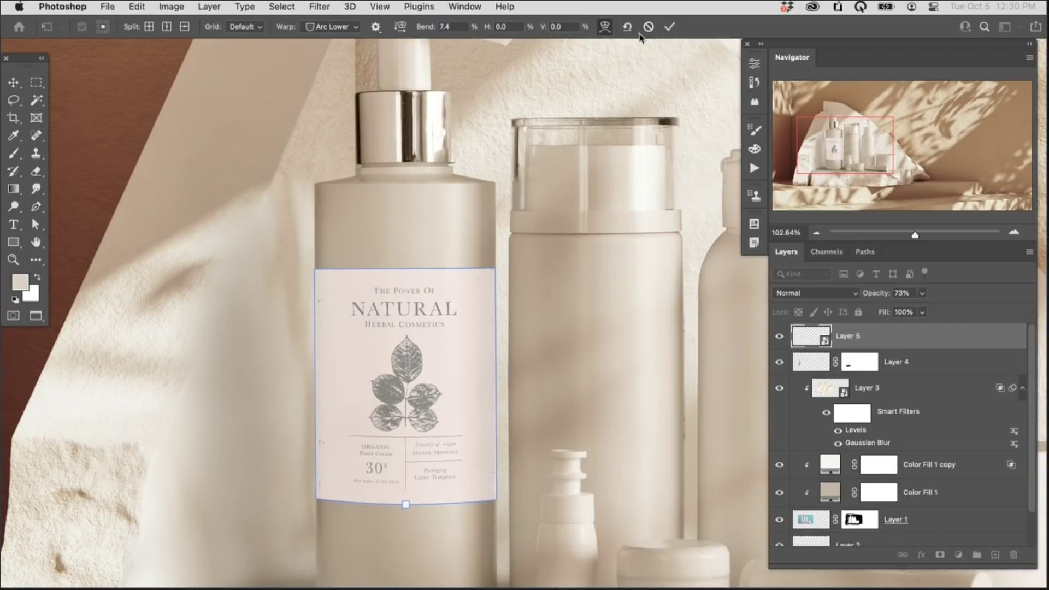
click(669, 26)
Change the label's warp to Arc Upper with a -1.3% bend, apply it, and hide the transform outline
key(super+t)
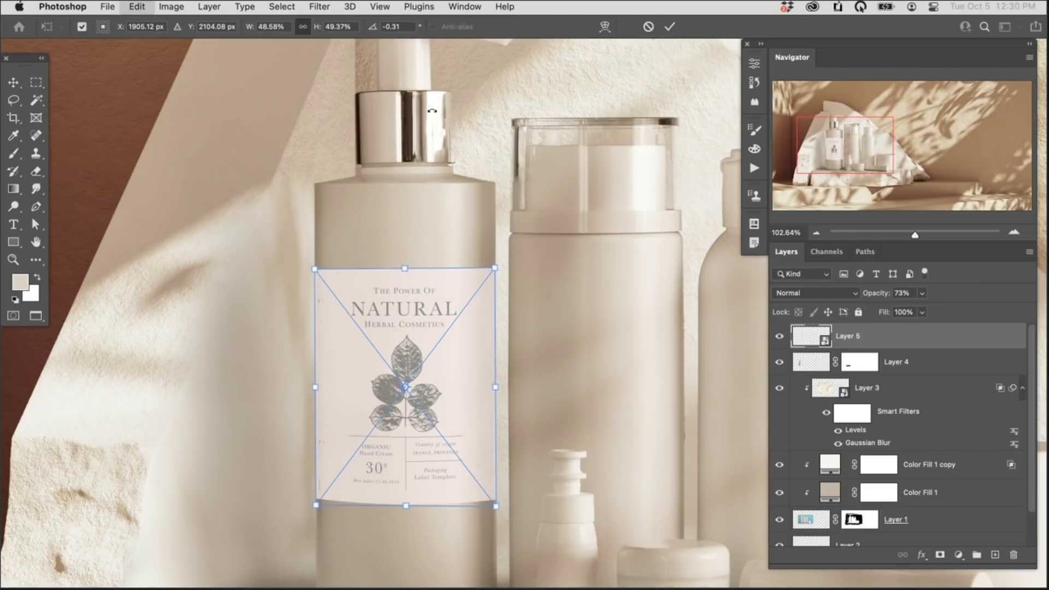
click(605, 26)
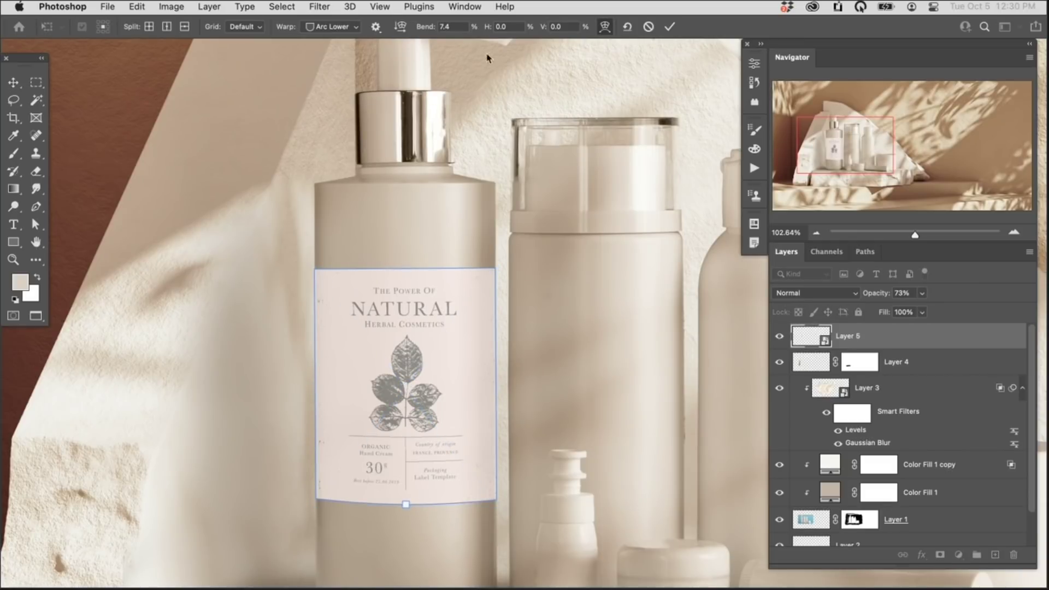
click(310, 31)
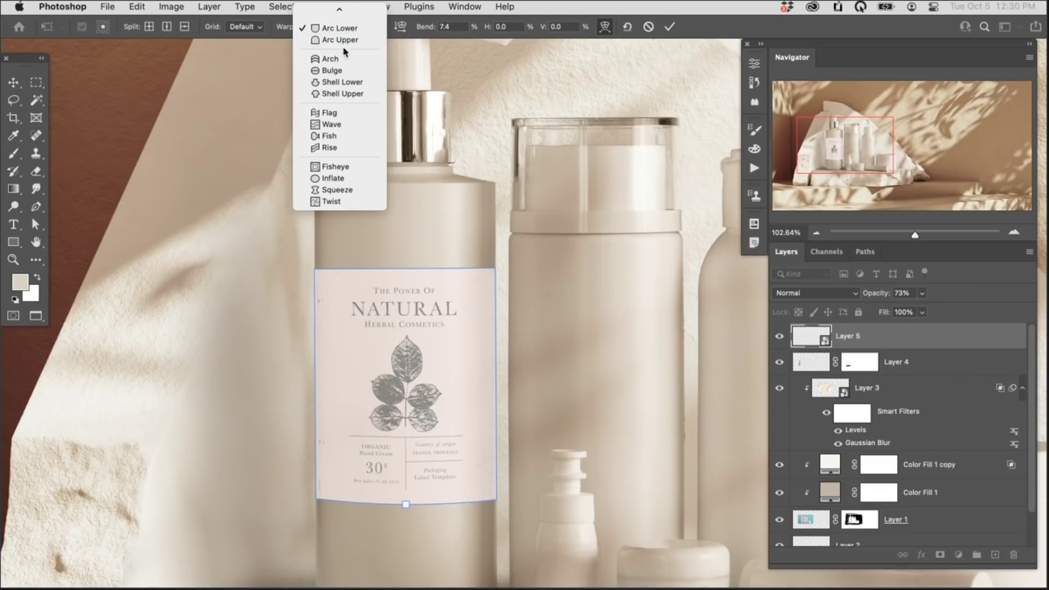
click(344, 40)
drag(424, 28, 72, 102)
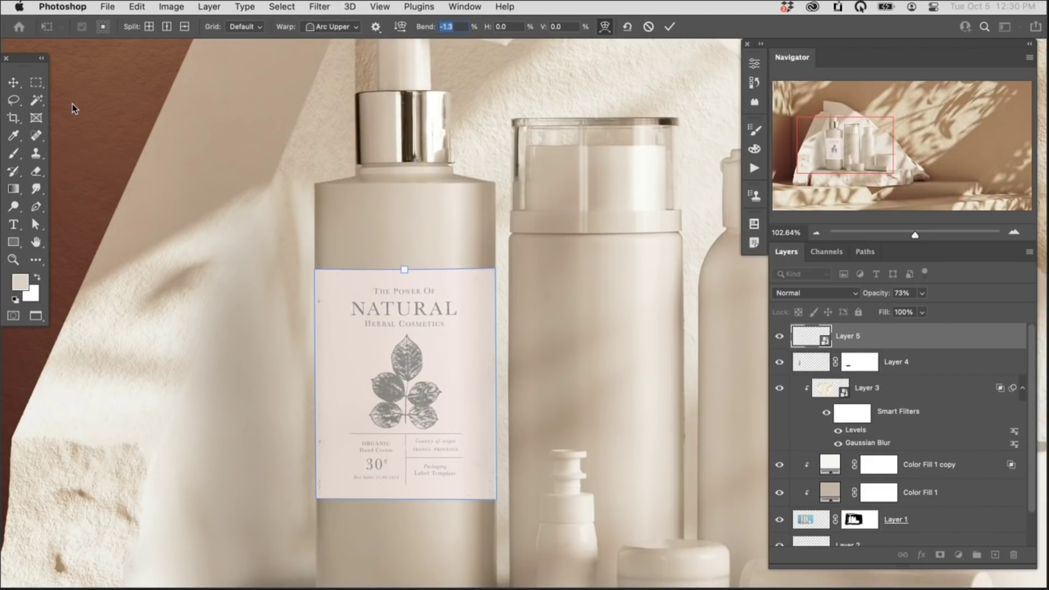
click(670, 26)
key(super+h)
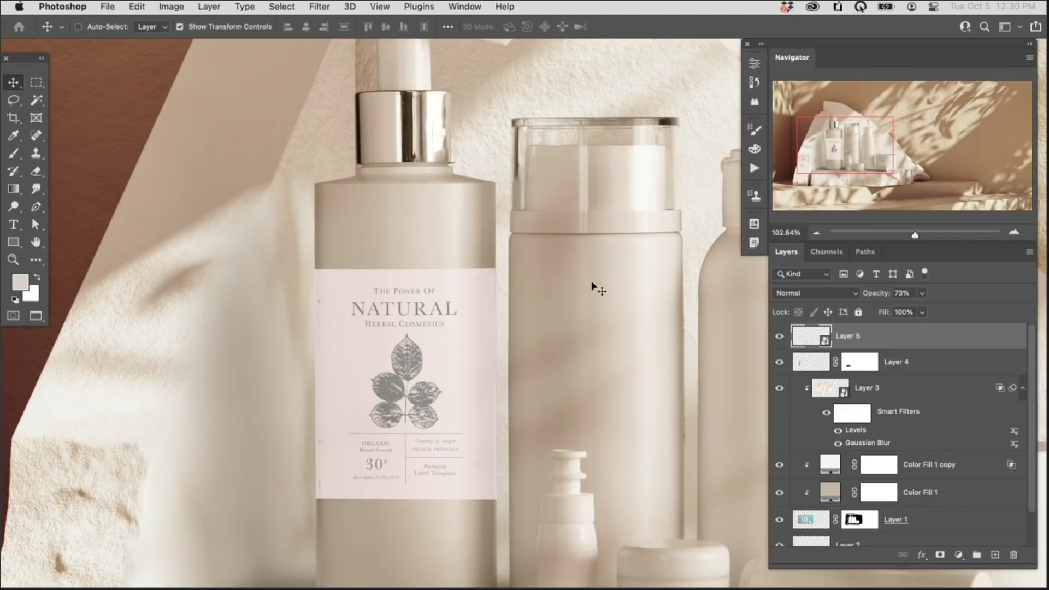
Soften the label with a very slight Gaussian Blur smart filter
scroll(433, 368, up, 5)
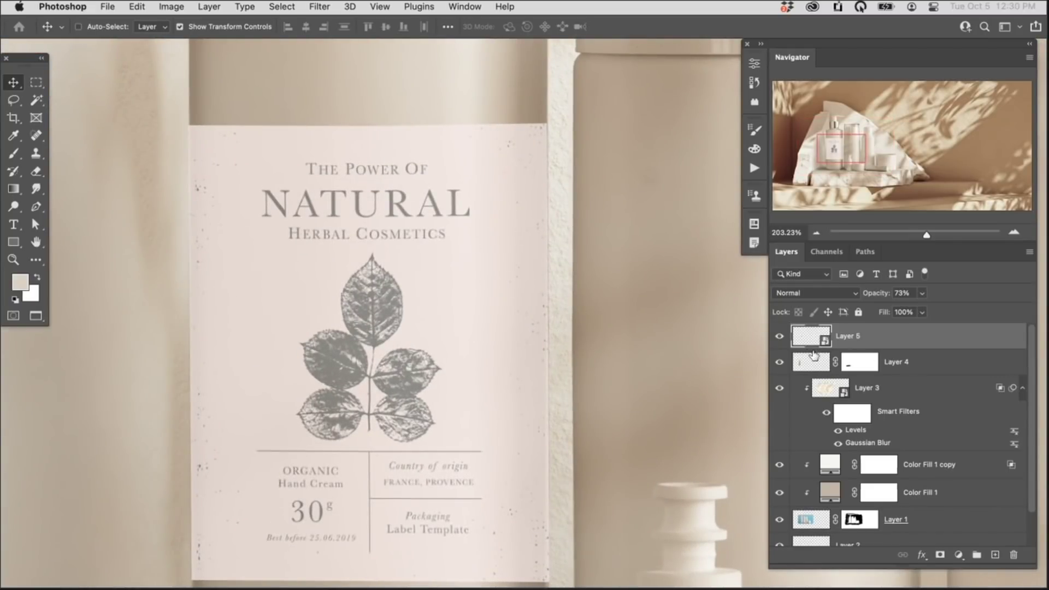
click(322, 5)
mouse_move(356, 182)
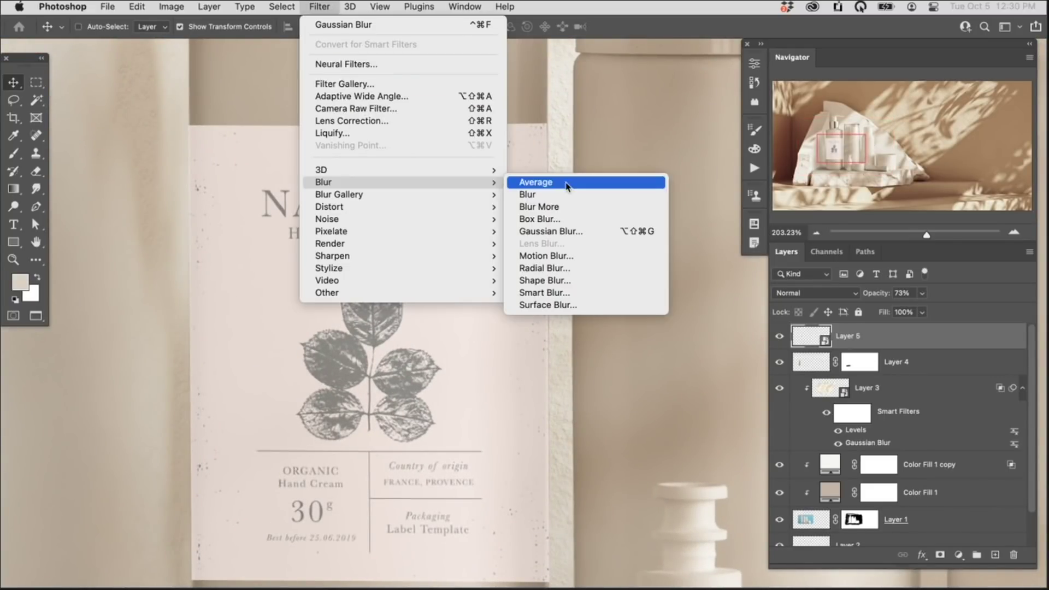
click(580, 231)
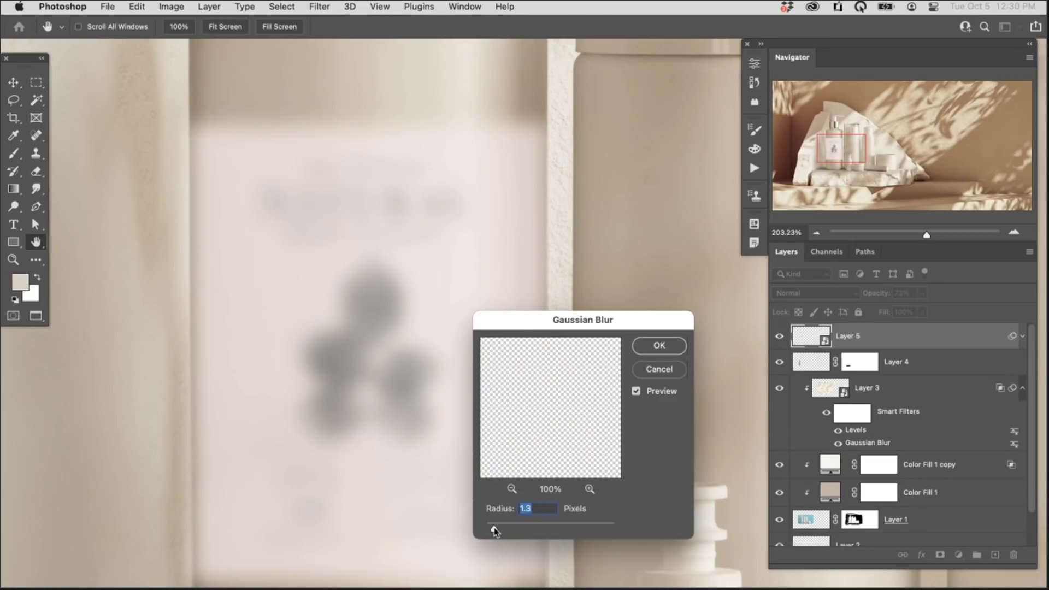
drag(495, 531, 492, 531)
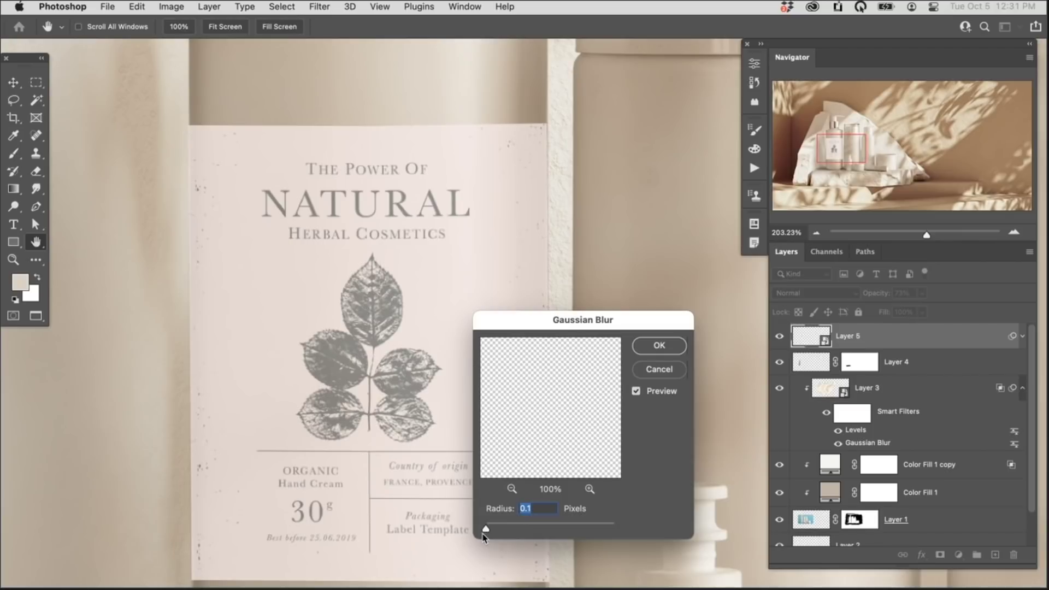
click(659, 345)
scroll(423, 382, down, 5)
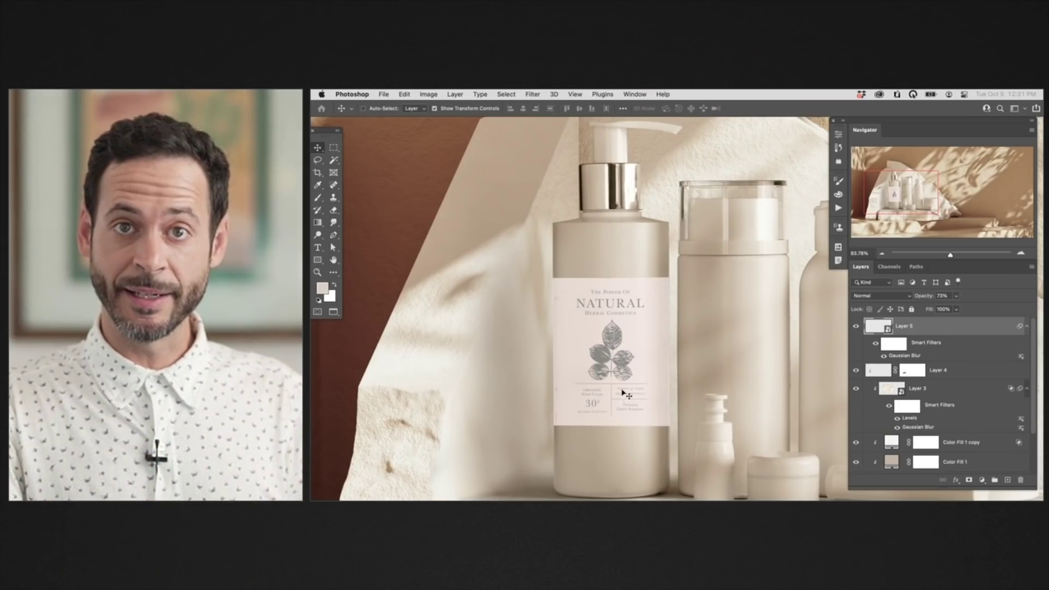
Add a Bevel & Emboss style to the label with a depth of 771% and compare its edges using the preview
scroll(636, 391, up, 3)
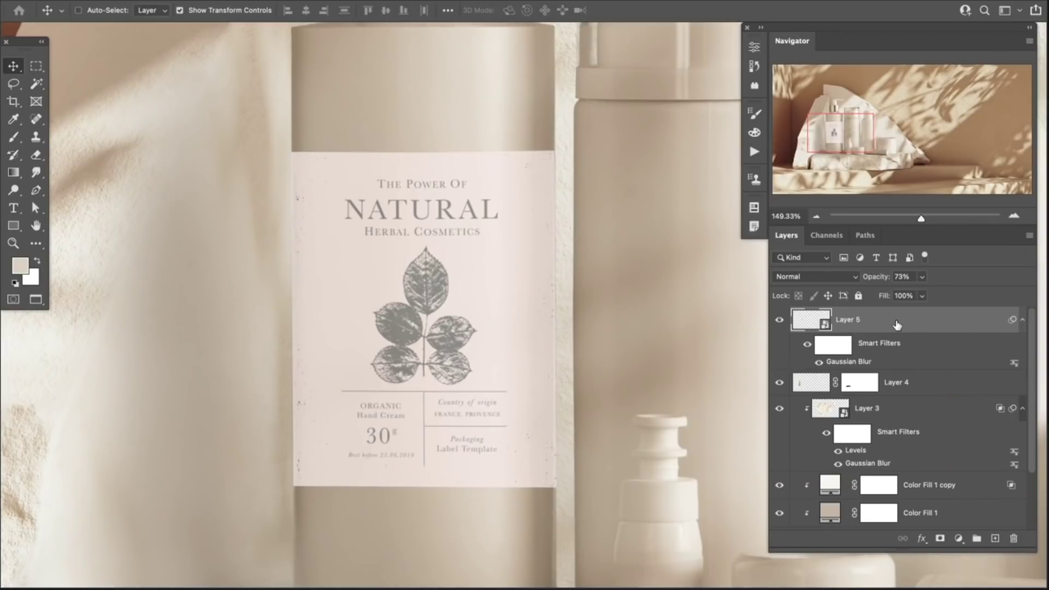
double_click(896, 325)
click(501, 318)
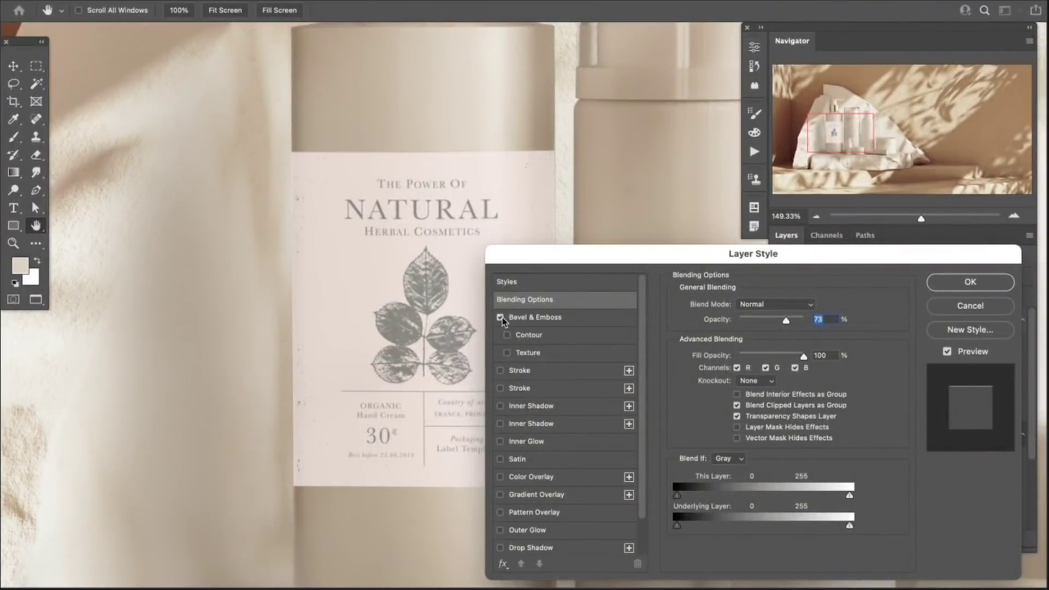
click(521, 318)
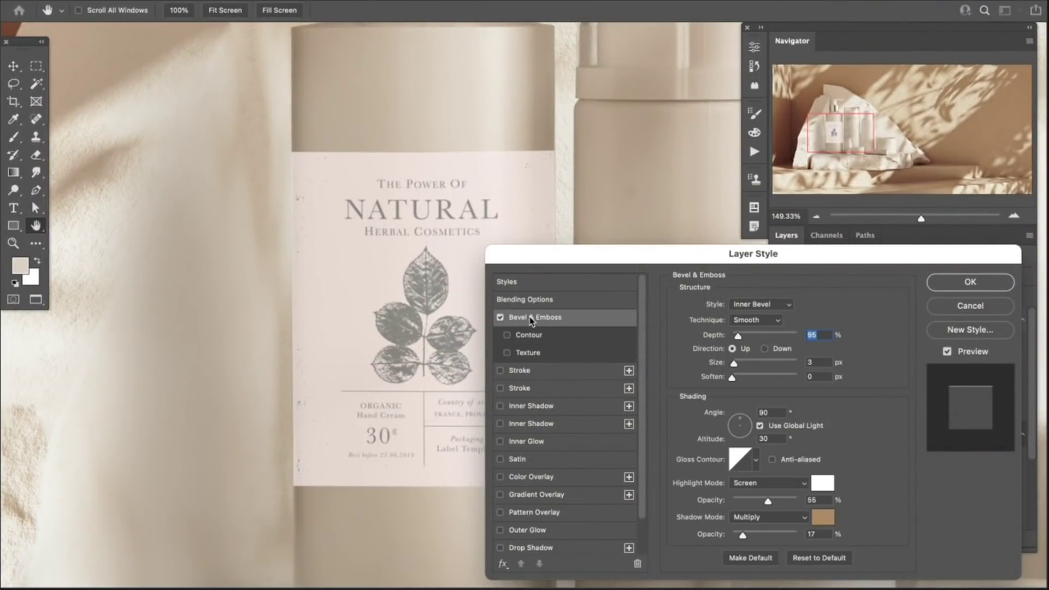
drag(756, 337, 782, 335)
scroll(452, 300, up, 3)
drag(663, 187, 556, 208)
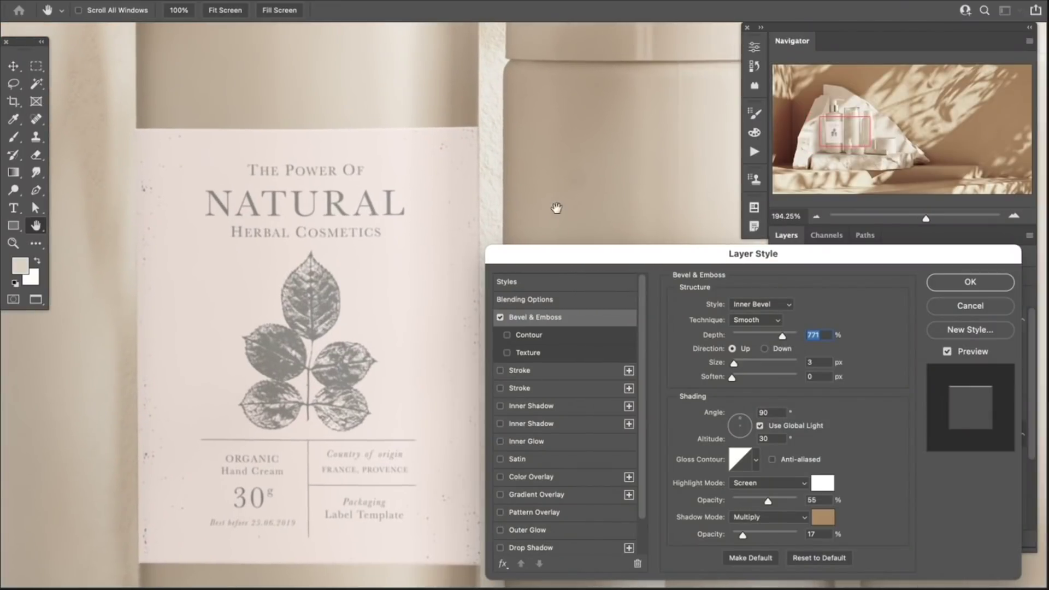
scroll(334, 188, up, 3)
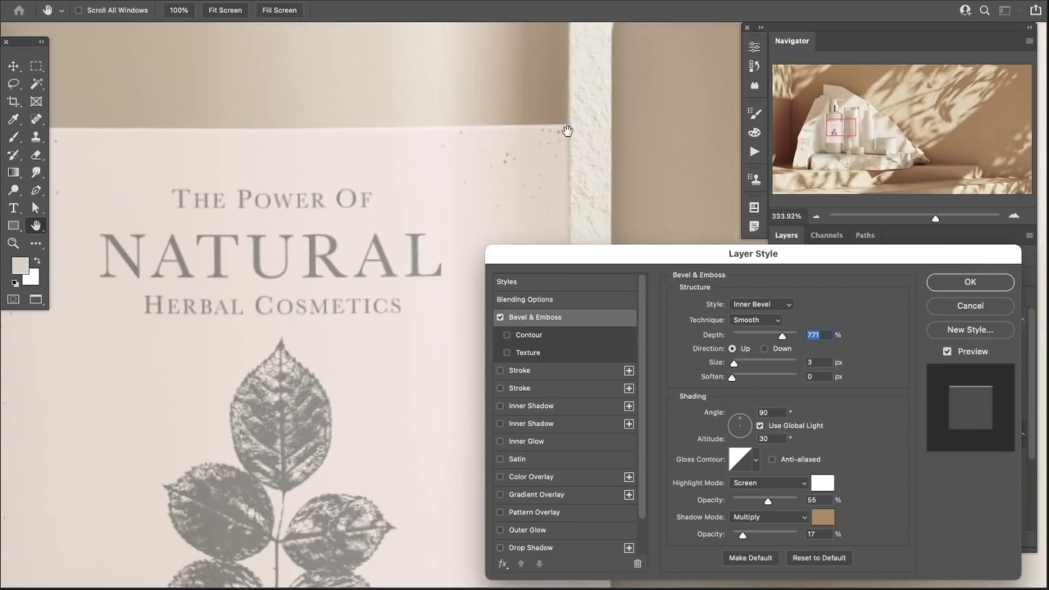
click(947, 351)
scroll(412, 438, down, 4)
drag(428, 409, 407, 402)
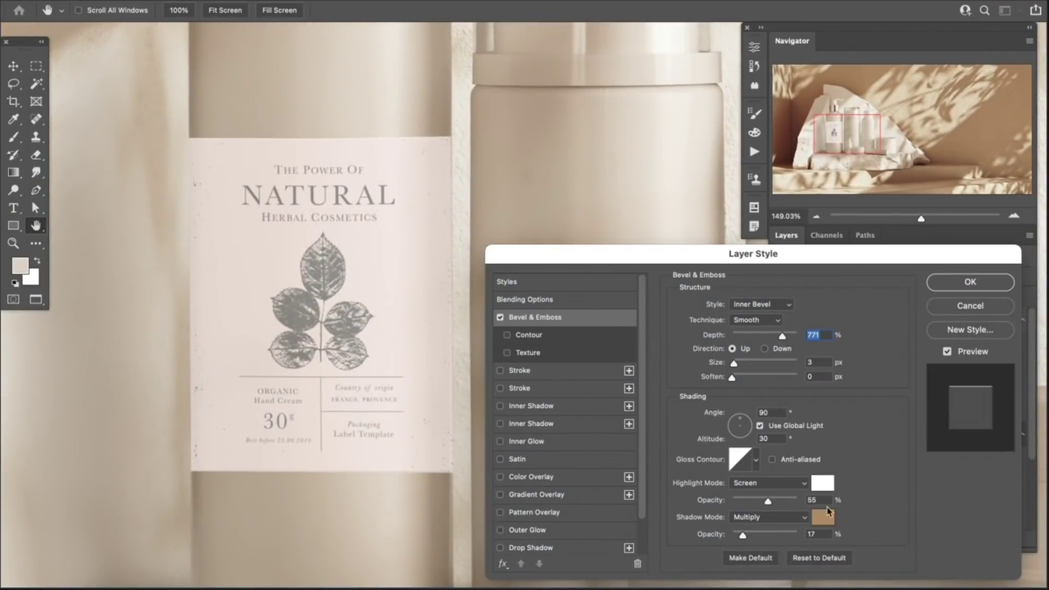
Set the bevel's shadow opacity to 39% and its shadow color to #9b8571, sampled from the bottle just below the label
click(771, 534)
drag(770, 538, 756, 537)
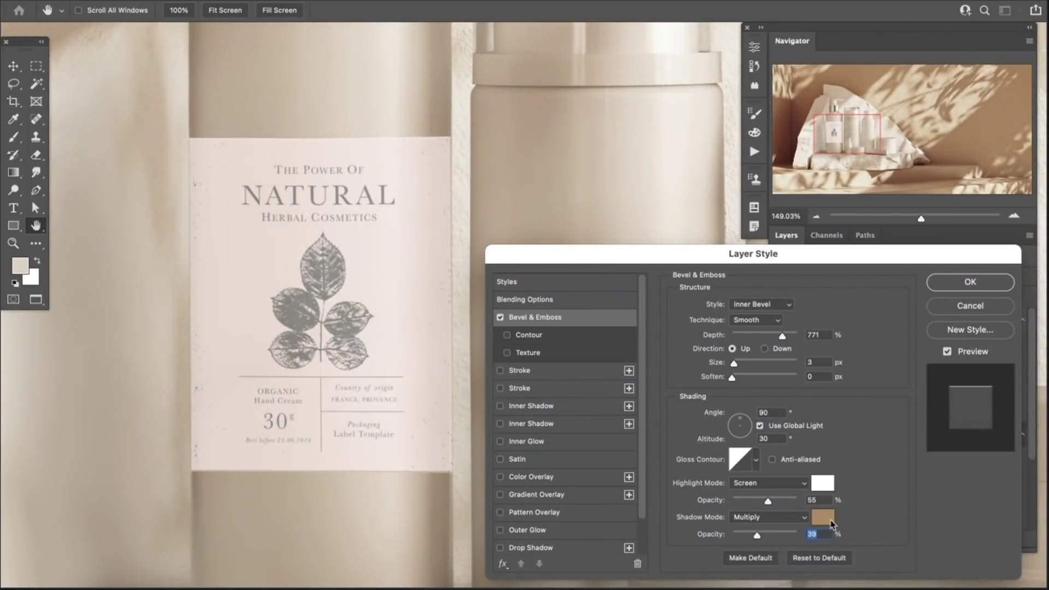
click(822, 517)
click(438, 492)
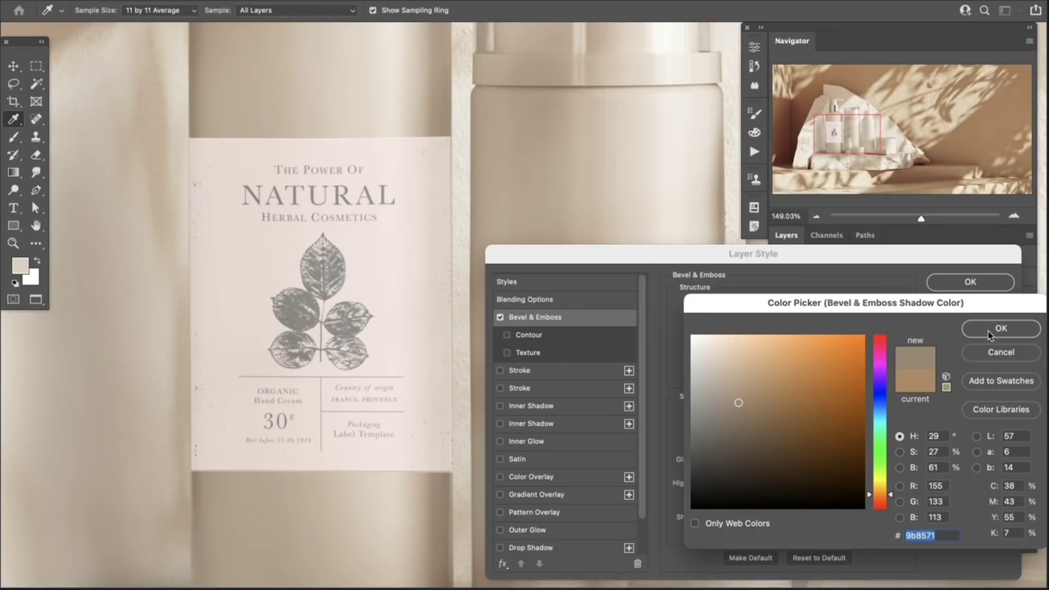
click(989, 329)
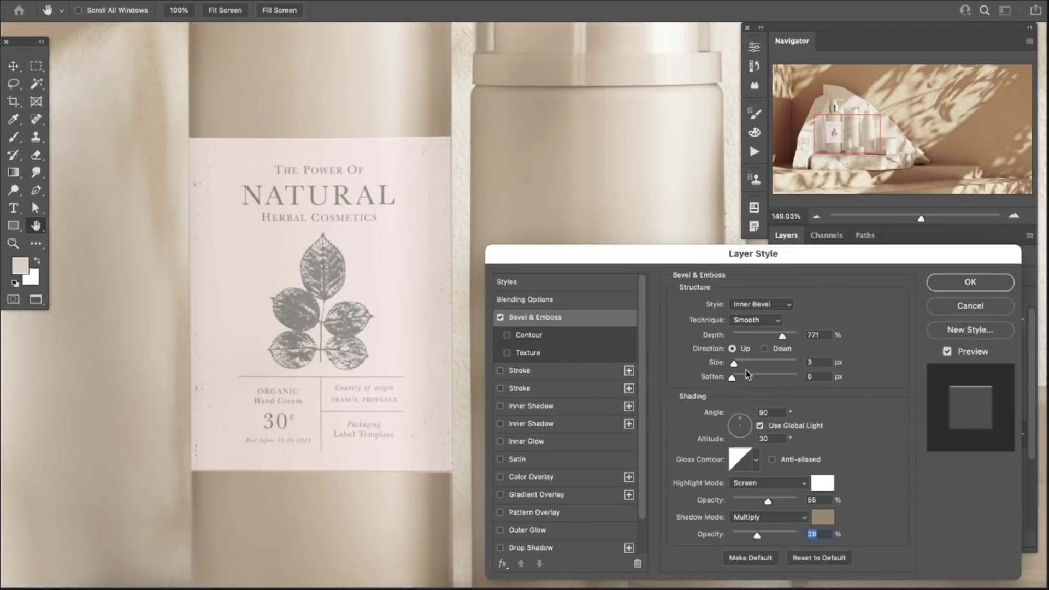
Set the label's bevel to a size of 2 px with 3 px of softening
drag(737, 377, 740, 378)
click(815, 362)
key(Down)
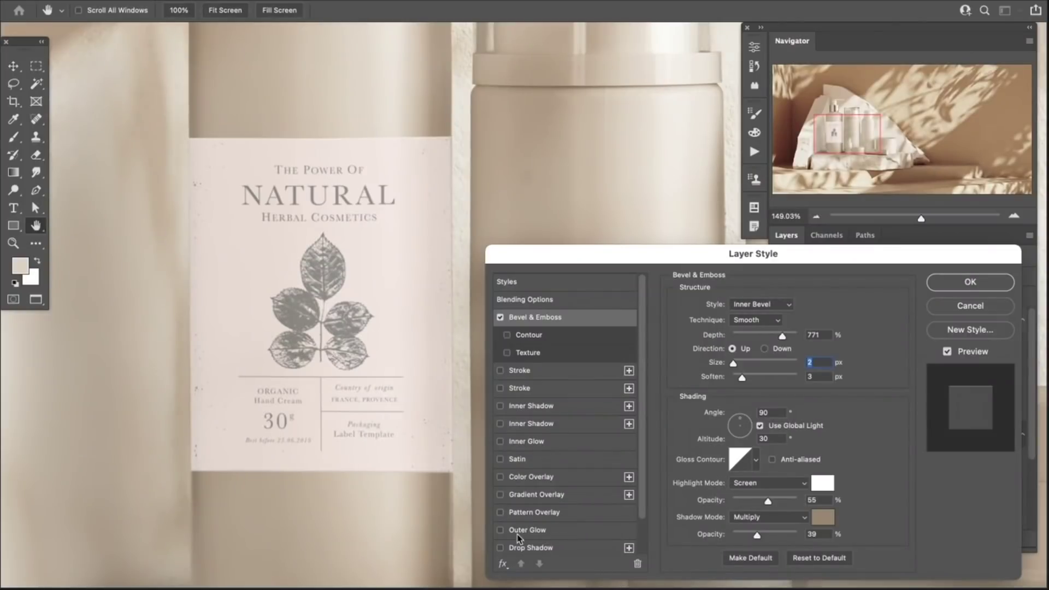
Add a Drop Shadow to the label, using a shadow color sampled from the bottle beside the label's lower corner
click(500, 548)
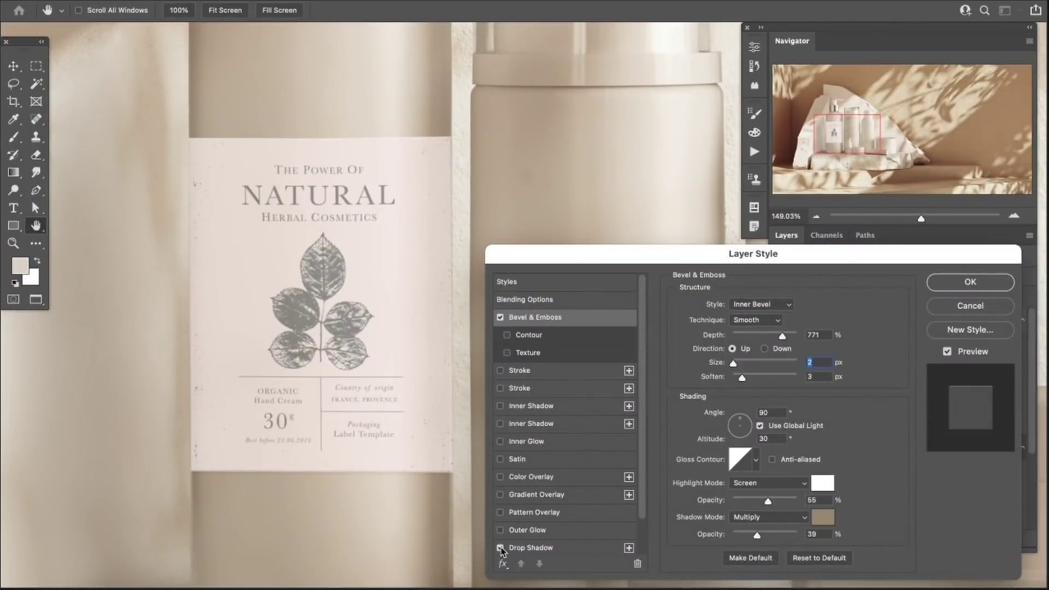
click(531, 548)
click(812, 306)
click(451, 483)
click(983, 327)
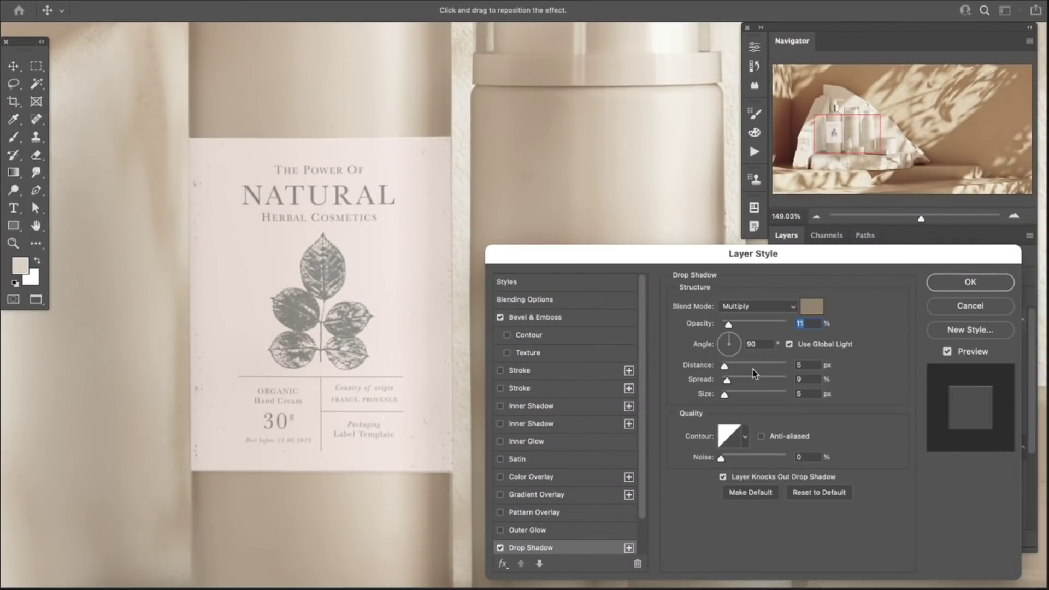
Set the drop shadow's distance to 0 px, adjust its opacity to a subtle level, and apply the layer style
drag(737, 328, 761, 327)
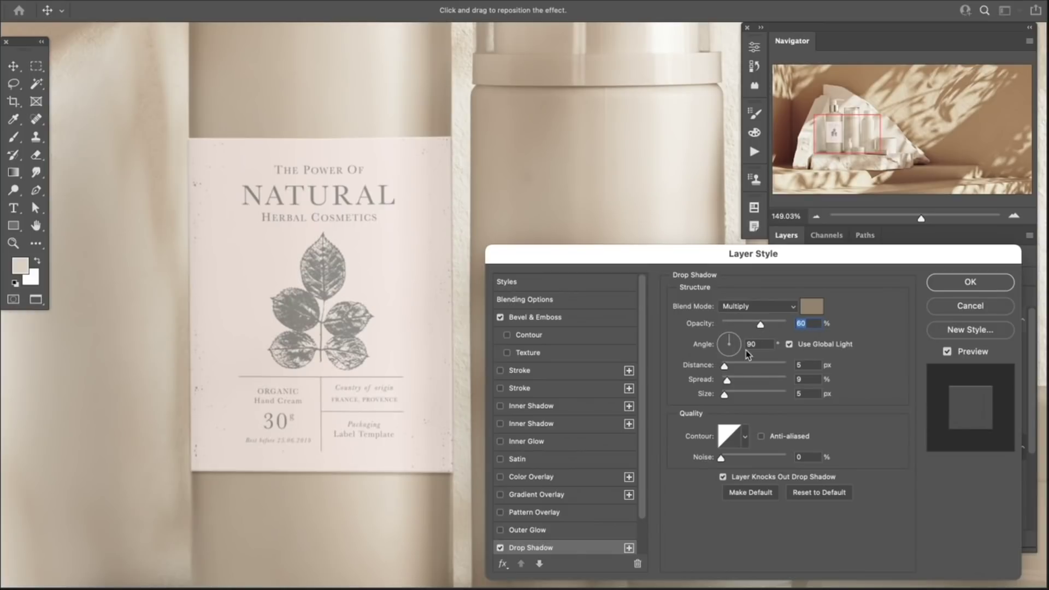
drag(738, 367, 723, 369)
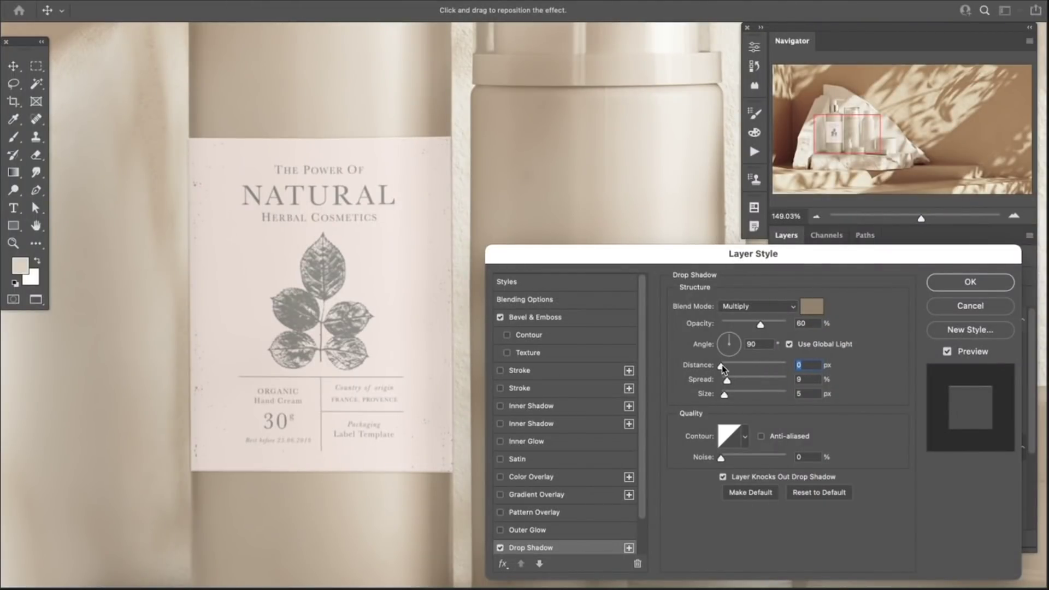
drag(759, 324, 742, 326)
click(971, 287)
drag(605, 372, 571, 371)
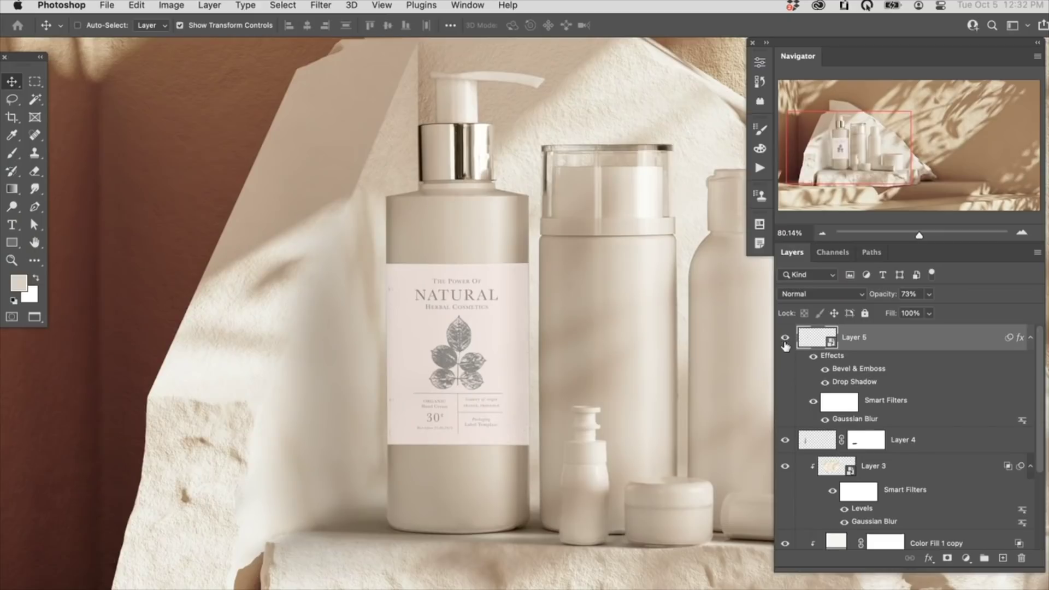
Hide the label and use Apply Image to place the merged RGB scene on a new top layer
click(856, 326)
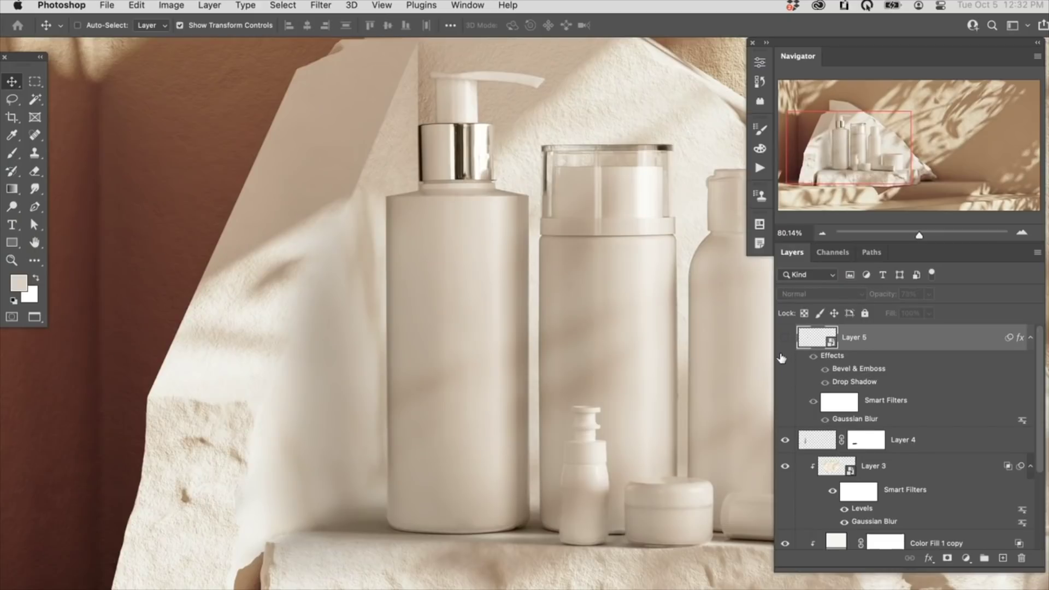
click(1004, 556)
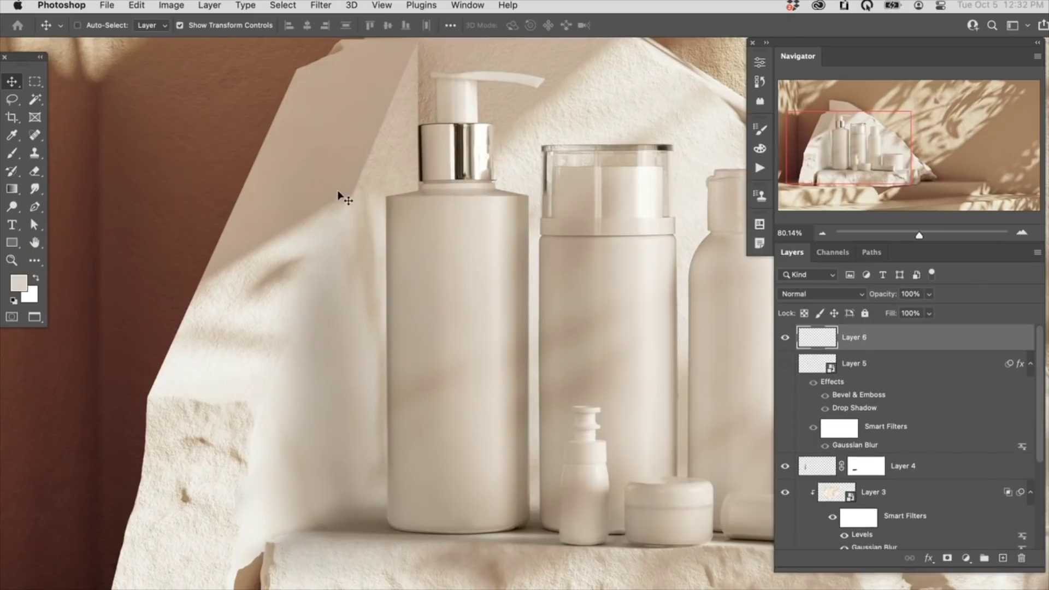
click(174, 6)
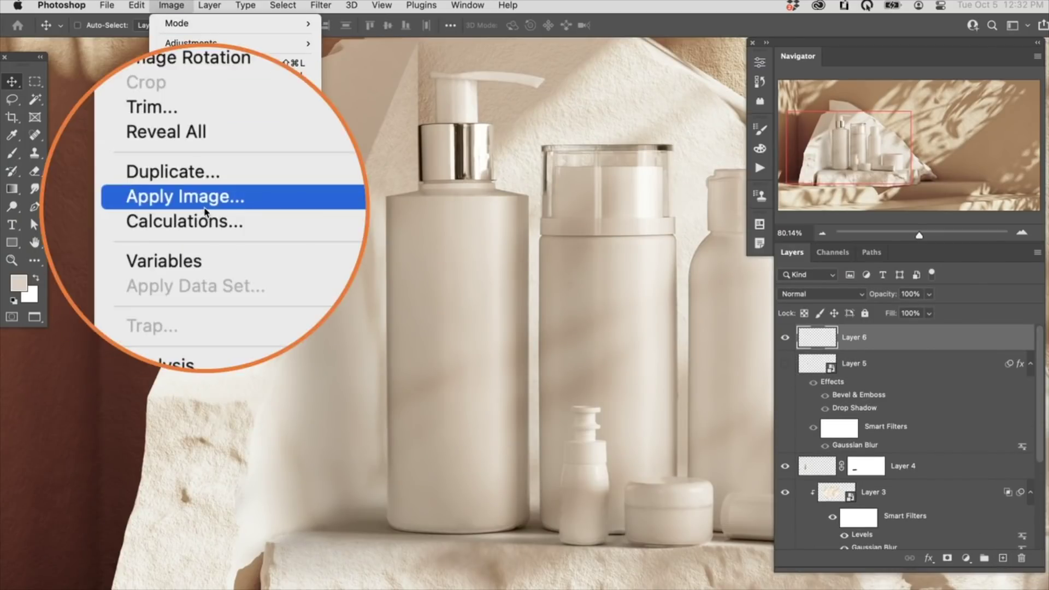
click(199, 204)
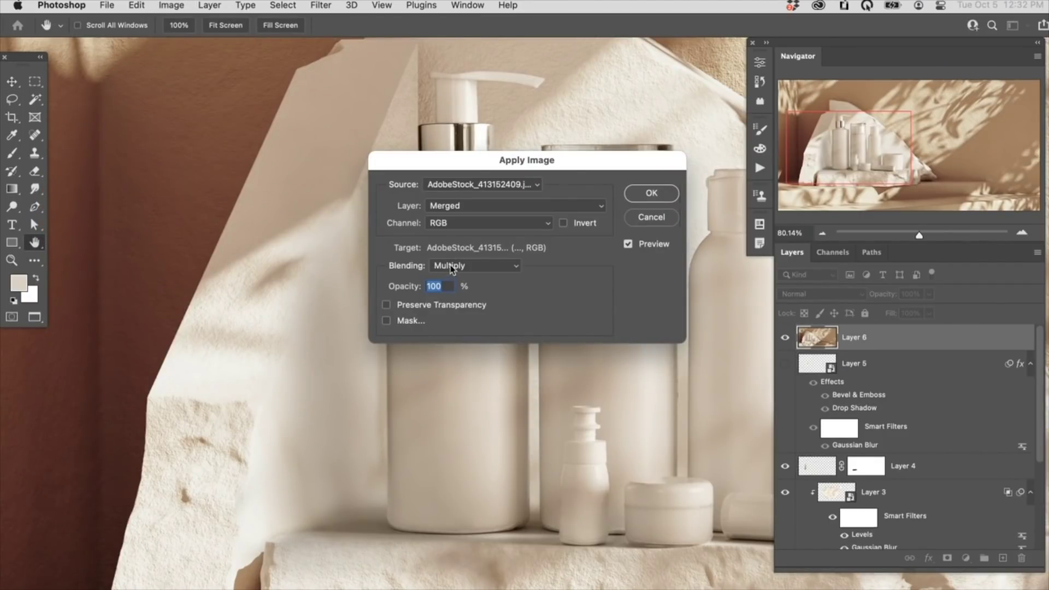
click(653, 196)
Show the label again and lower the merged scene layer above it to 51% opacity
click(784, 363)
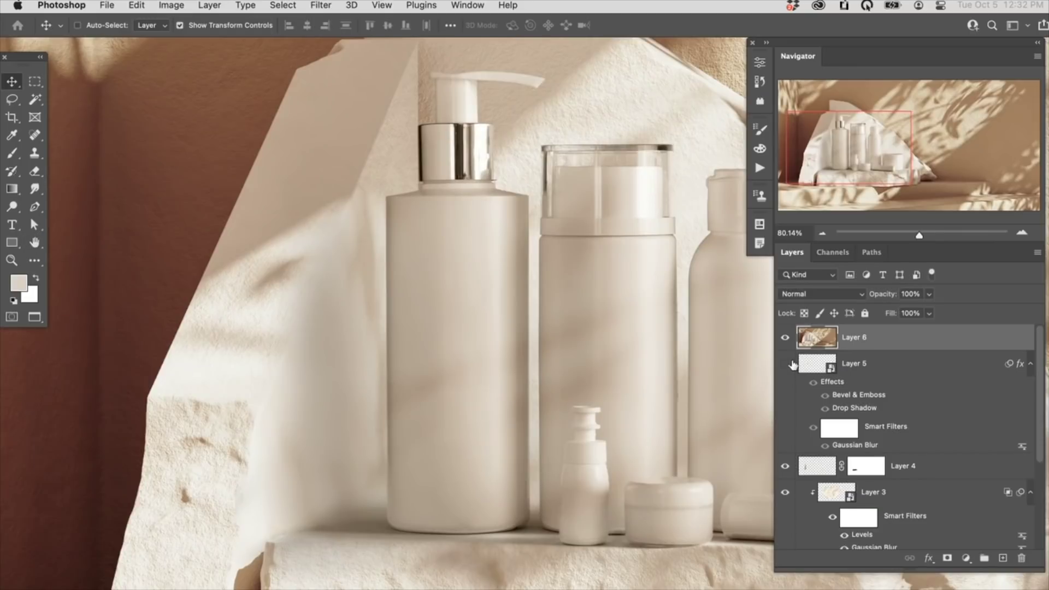
click(784, 339)
click(784, 338)
click(784, 339)
click(784, 339)
click(784, 338)
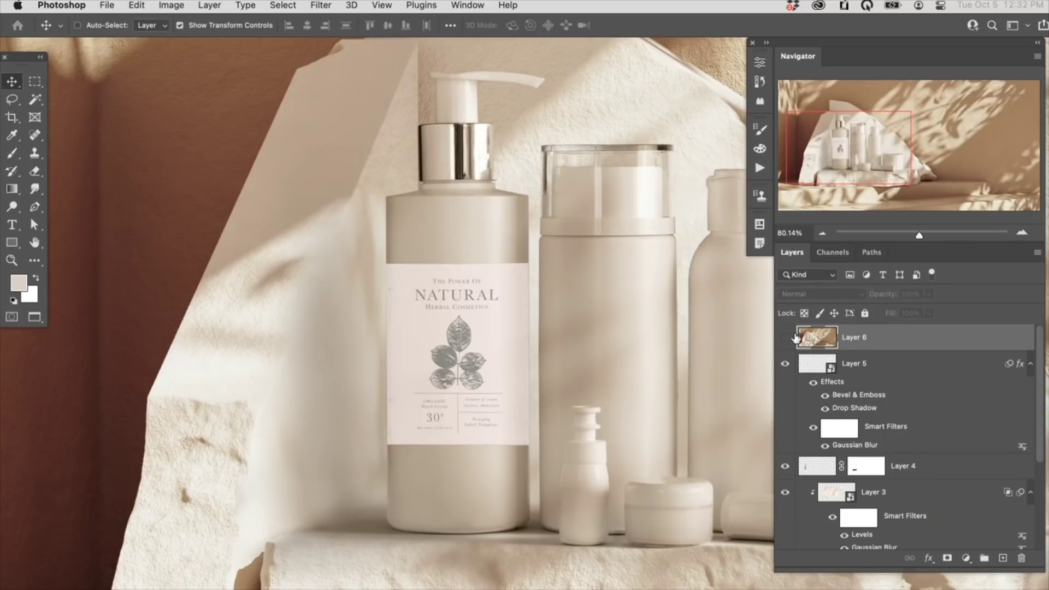
click(785, 336)
drag(882, 294, 870, 303)
scroll(505, 370, up, 3)
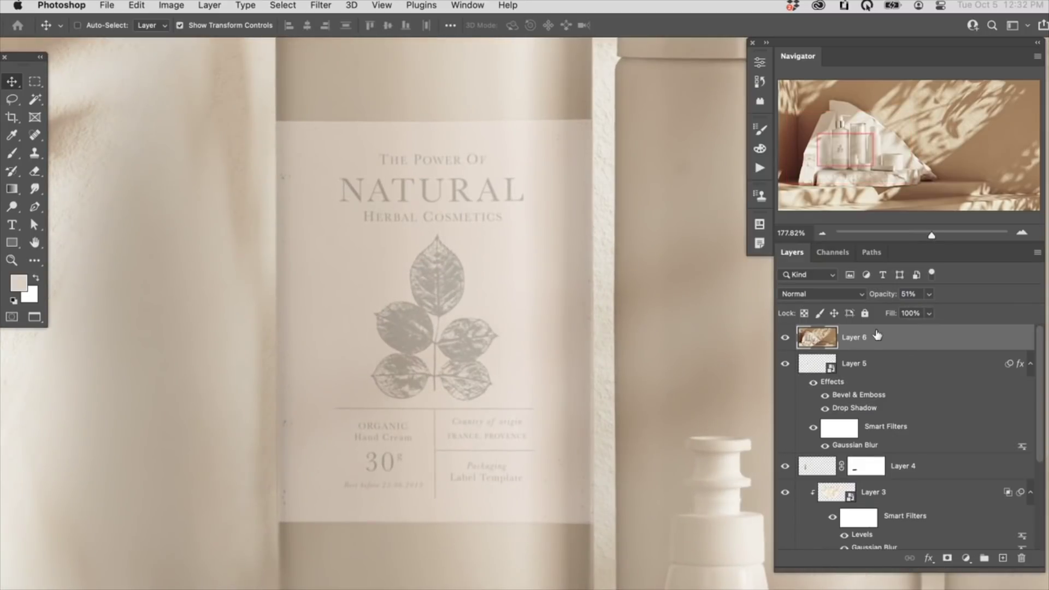
Clip the merged scene layer to the label layer and compare the label's visibility on and off
right_click(882, 338)
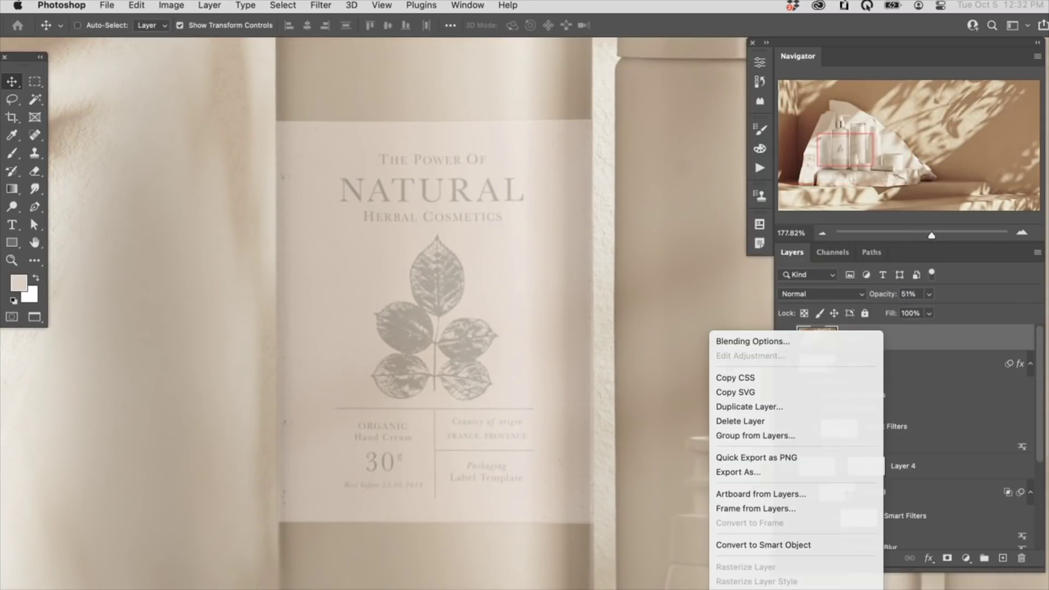
key(Escape)
click(784, 342)
click(784, 341)
click(783, 343)
click(781, 342)
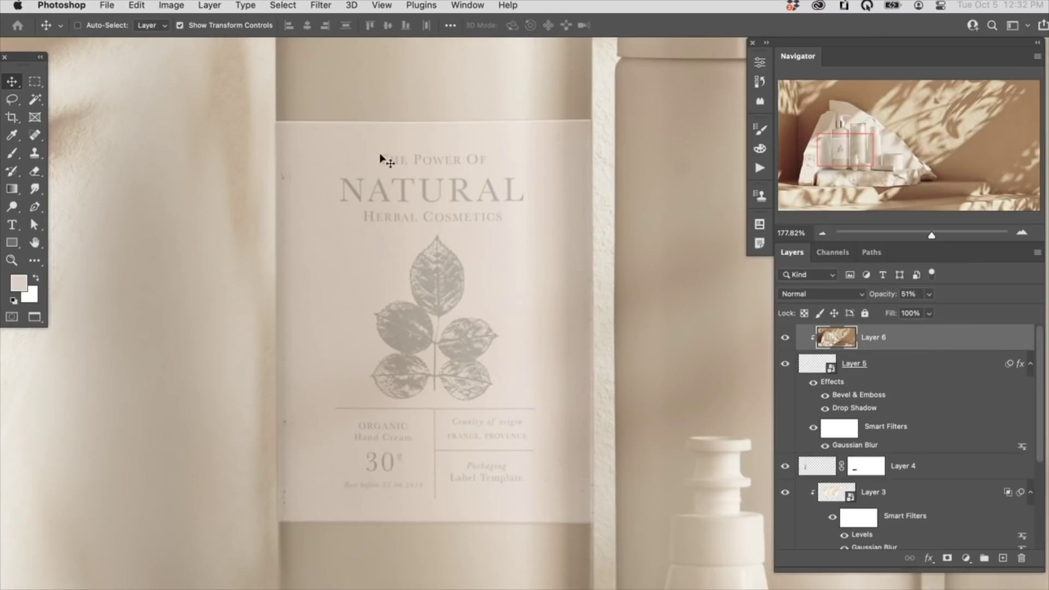
click(785, 363)
click(785, 365)
Set the clipped scene layer to Multiply at 89% opacity and compare the label with and without it
click(805, 294)
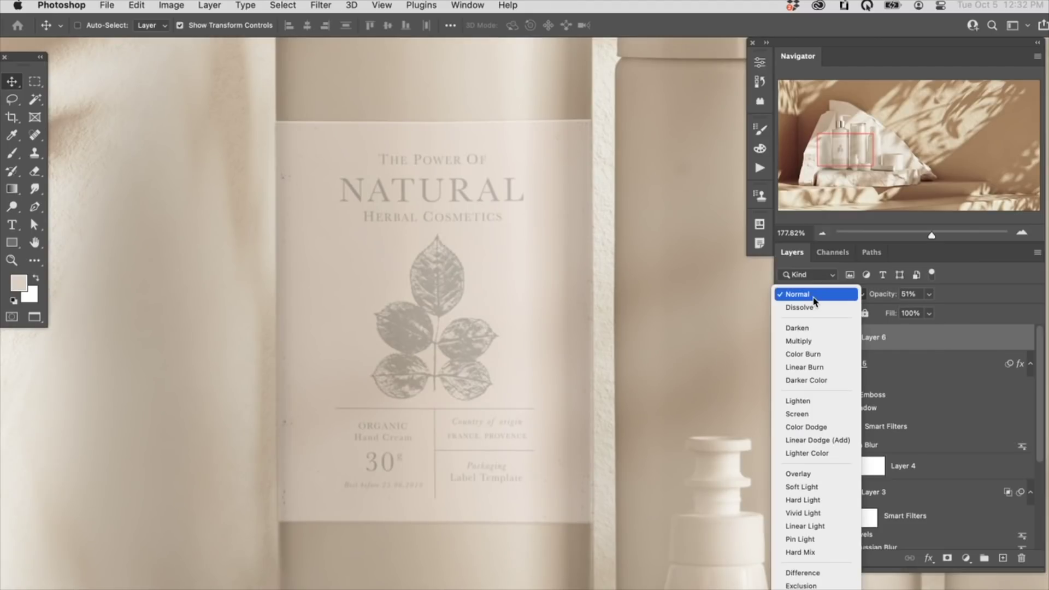
click(813, 342)
drag(883, 300, 904, 294)
click(880, 308)
click(785, 338)
click(785, 338)
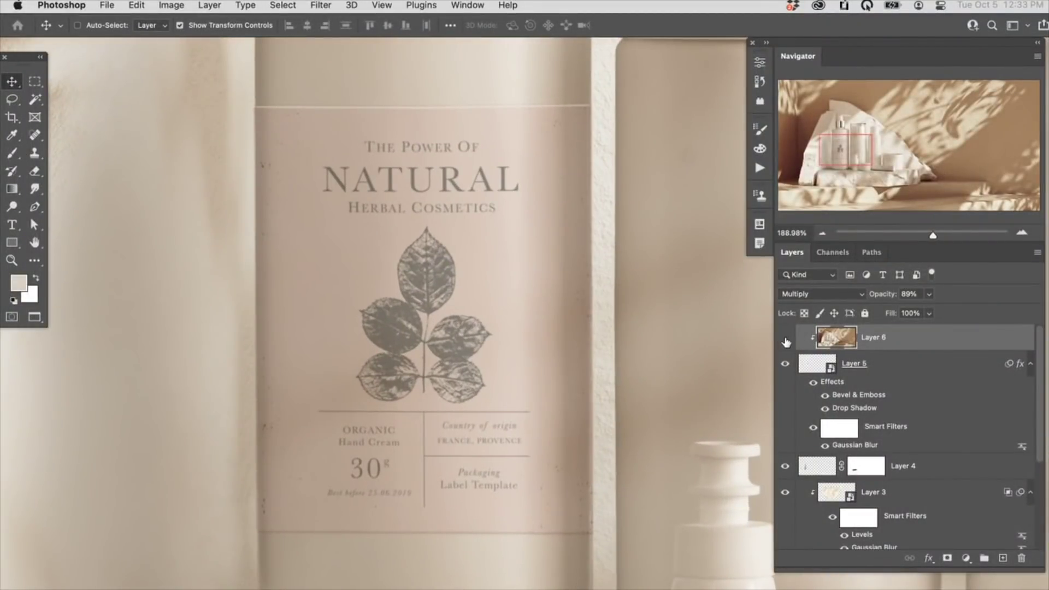
click(786, 339)
Duplicate the clipped Multiply layer and set the copy's blend mode to Screen
key(super)
key(super+j)
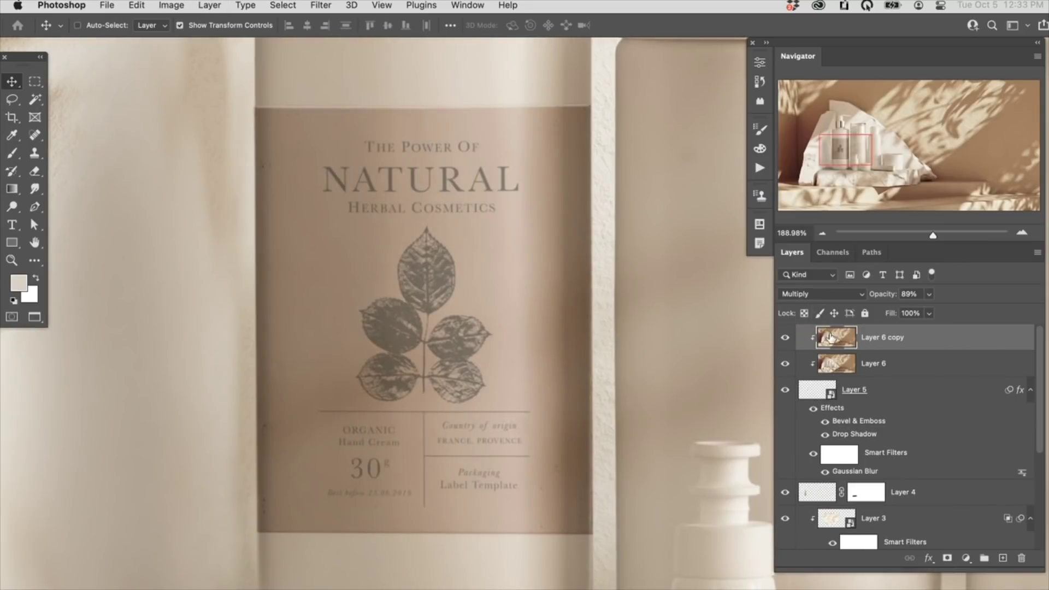
click(819, 295)
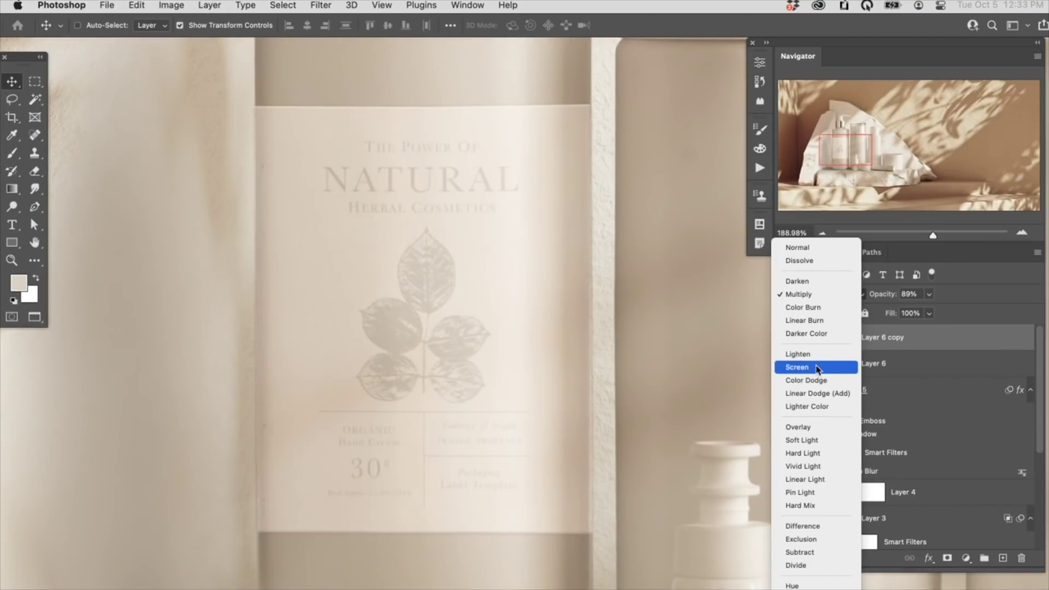
click(798, 367)
Darken the Screen copy with Levels, setting the midtone input to 0.25
key(super+l)
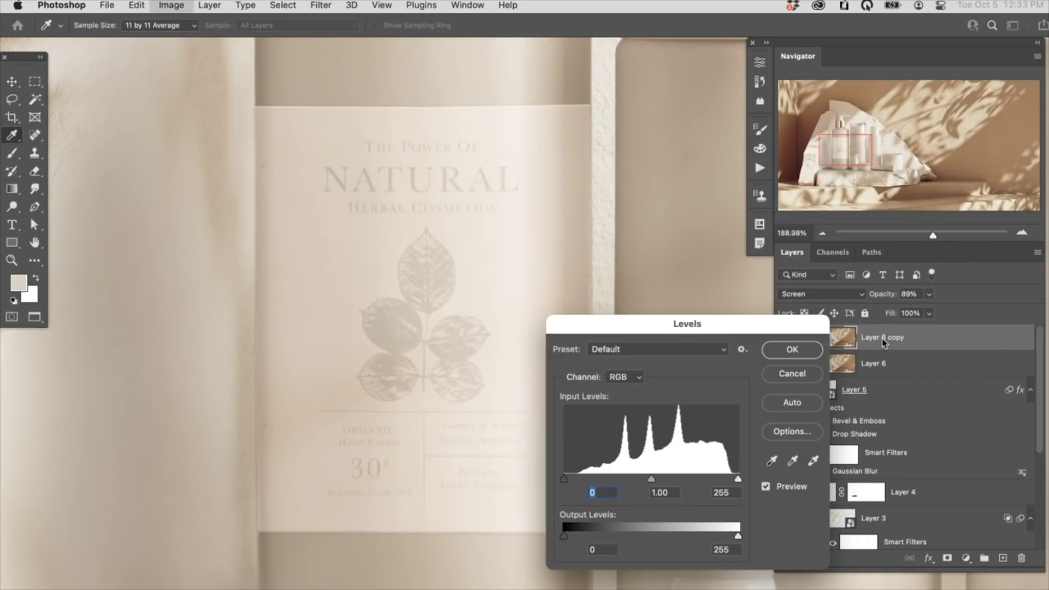
drag(651, 479, 710, 480)
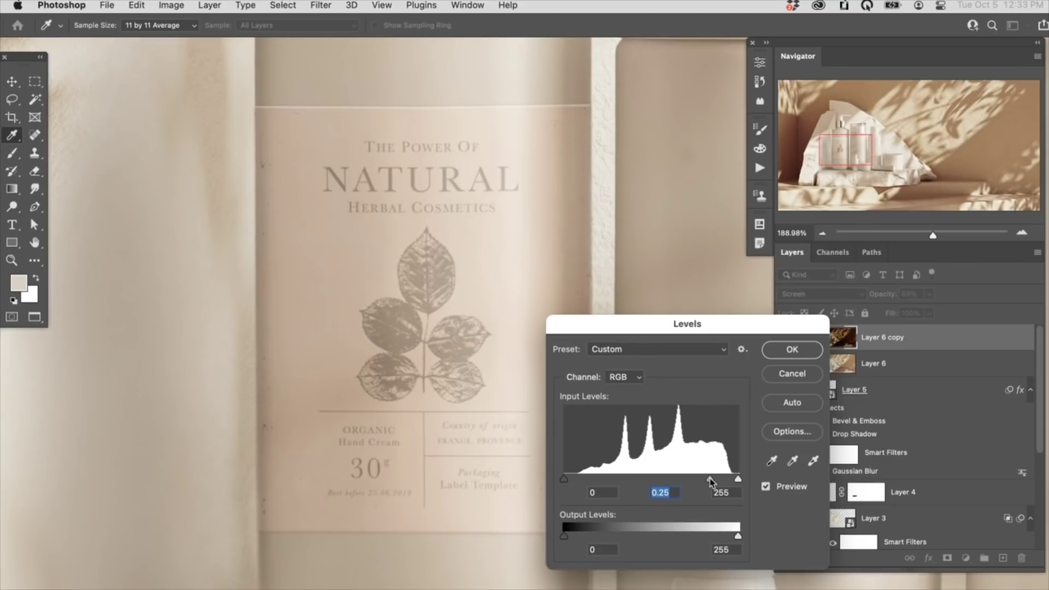
click(792, 349)
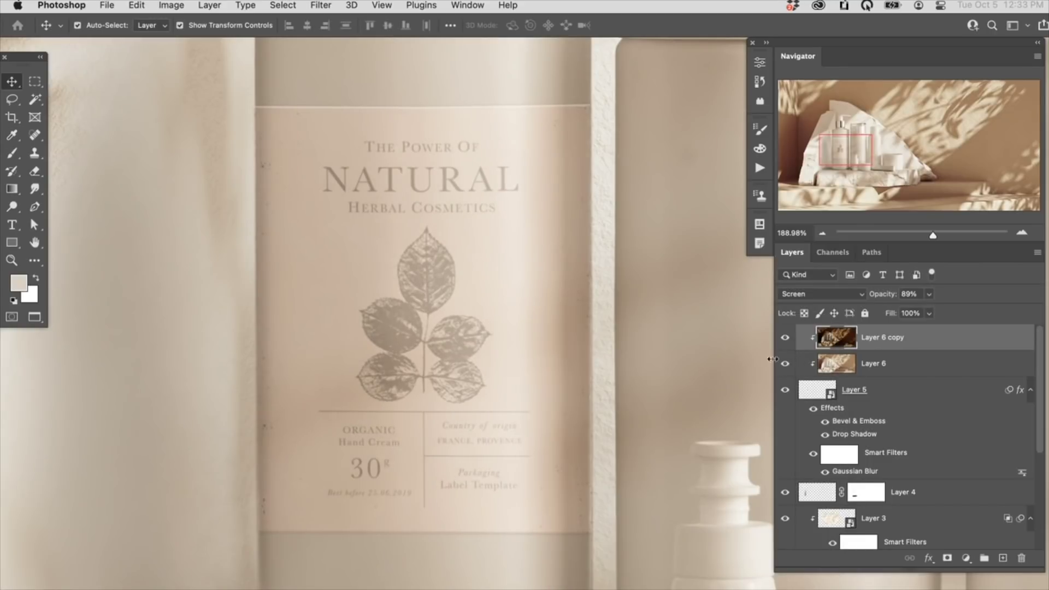
Reduce the Screen copy's saturation to -93 and compare both clipped scene layers on and off
key(super+u)
drag(193, 224, 130, 225)
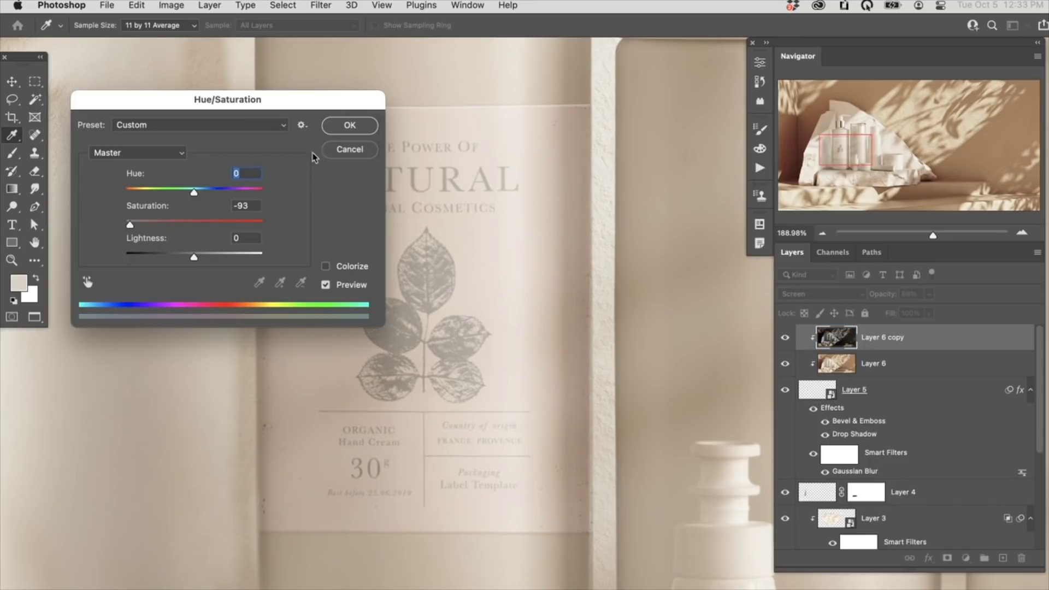
click(350, 125)
click(785, 338)
click(785, 339)
click(785, 339)
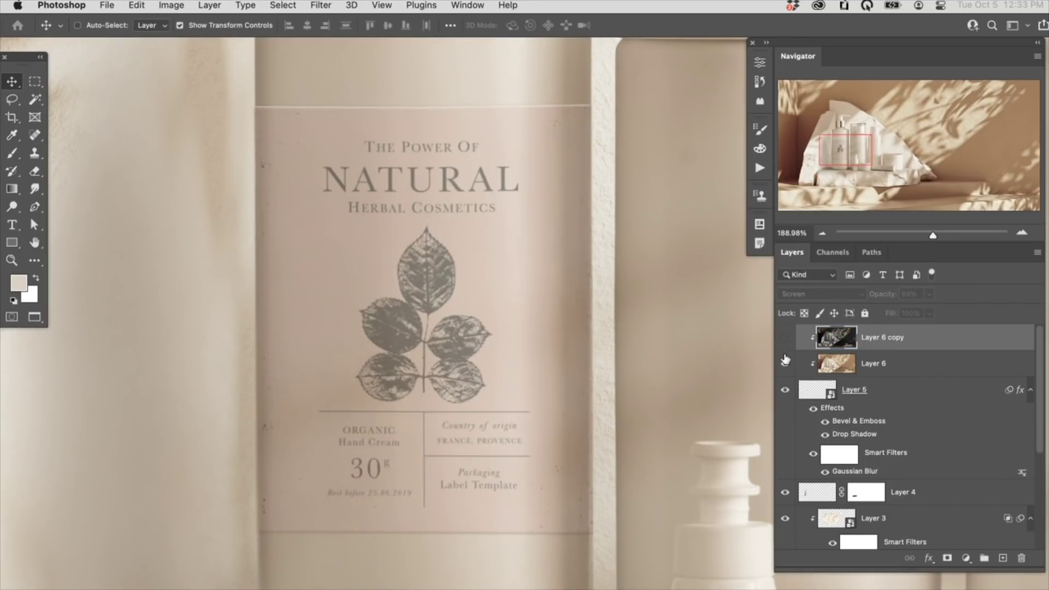
click(785, 363)
click(784, 363)
click(784, 339)
click(784, 347)
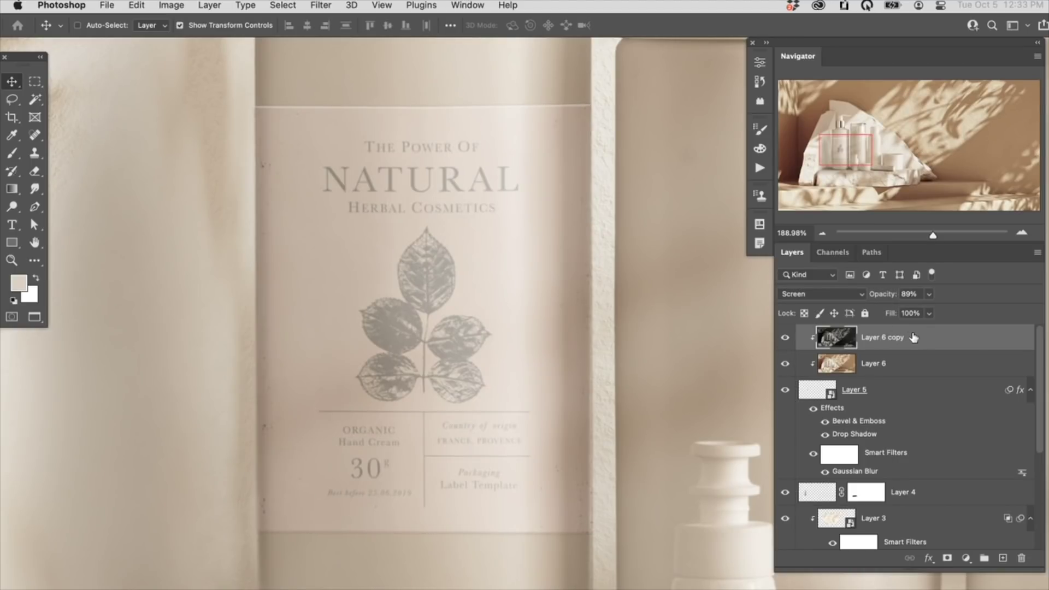
Split the Screen copy's Blend If black point for This Layer to 0 / 131 and check the label's highlights
double_click(926, 339)
drag(682, 516, 772, 514)
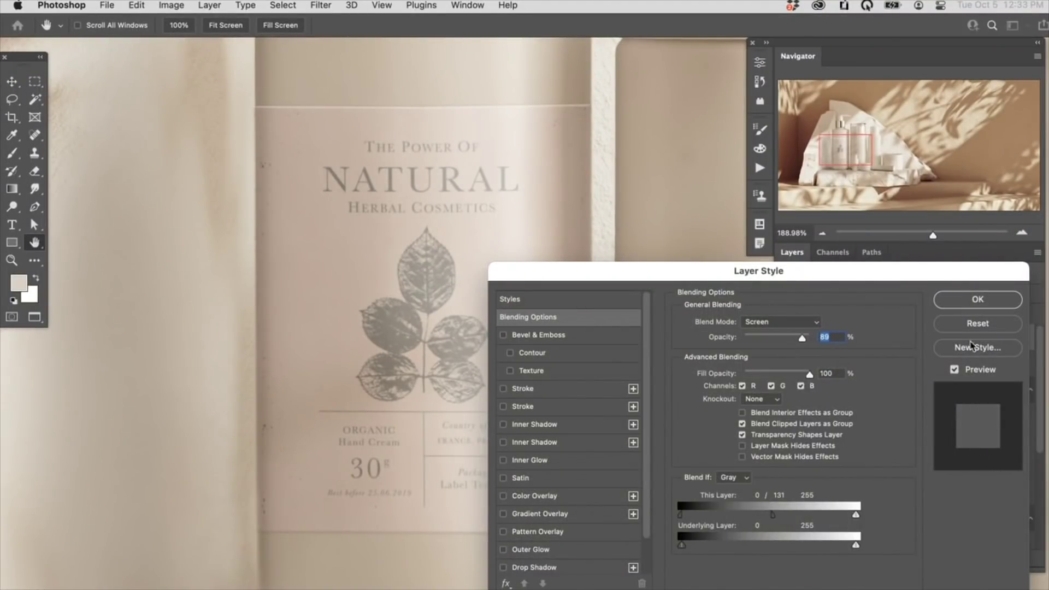
click(961, 300)
click(787, 342)
click(785, 344)
drag(568, 452, 407, 406)
drag(415, 404, 574, 401)
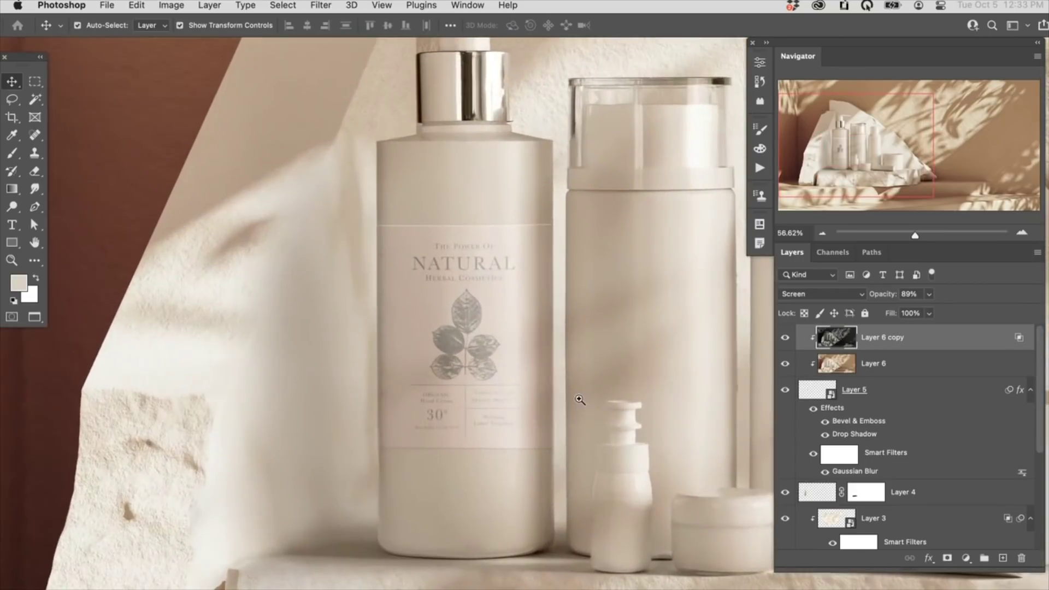
Lower the depth of the label's Bevel & Emboss effect and apply it
double_click(867, 421)
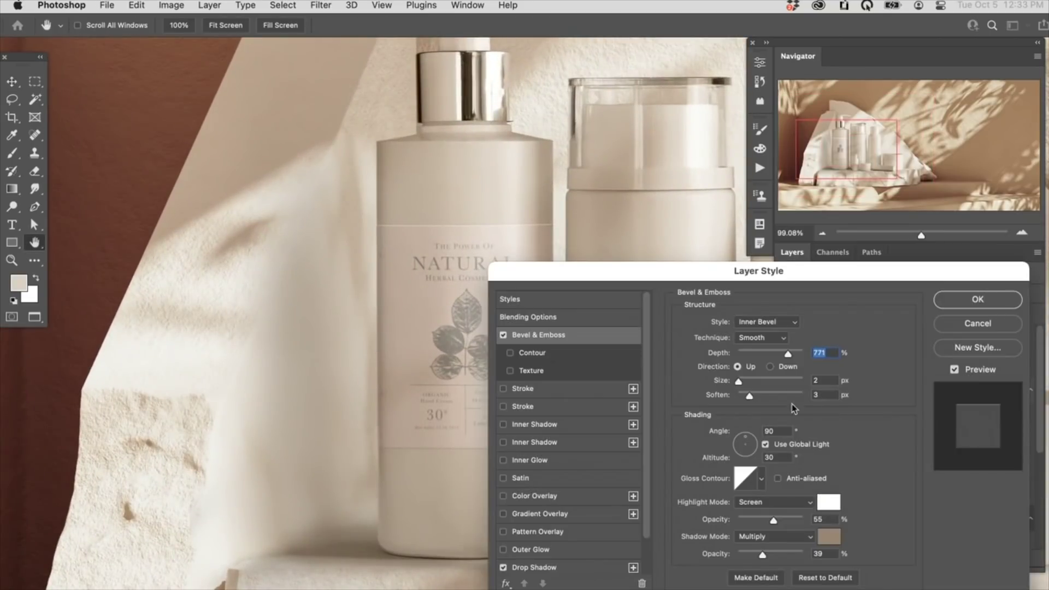
click(765, 352)
drag(762, 355, 744, 354)
click(977, 300)
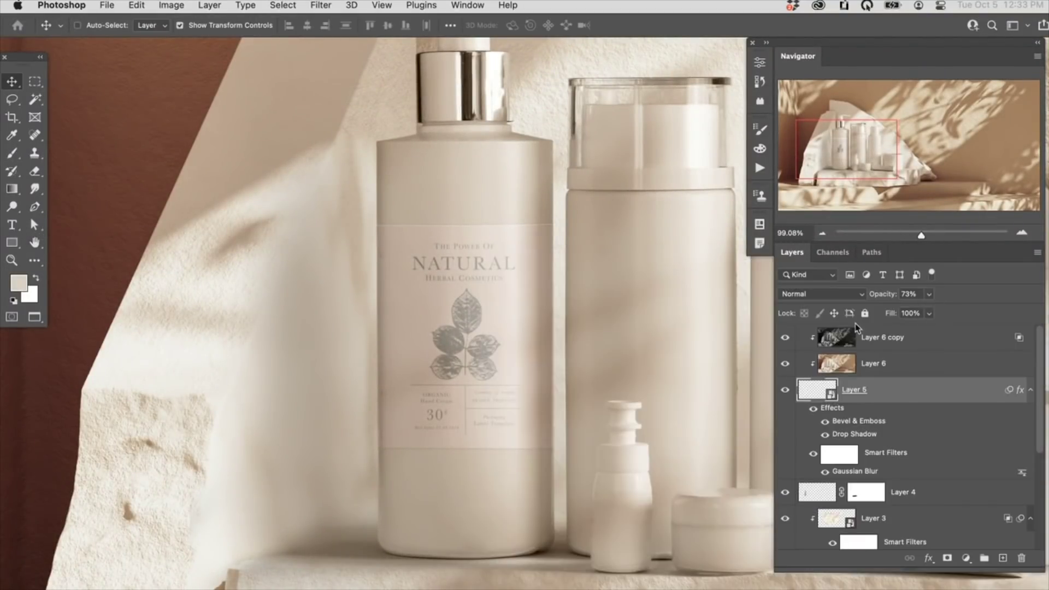
Set the Screen copy's opacity to 72% and compare the label with and without the Multiply layer
click(785, 337)
click(785, 337)
click(884, 338)
drag(882, 295, 864, 302)
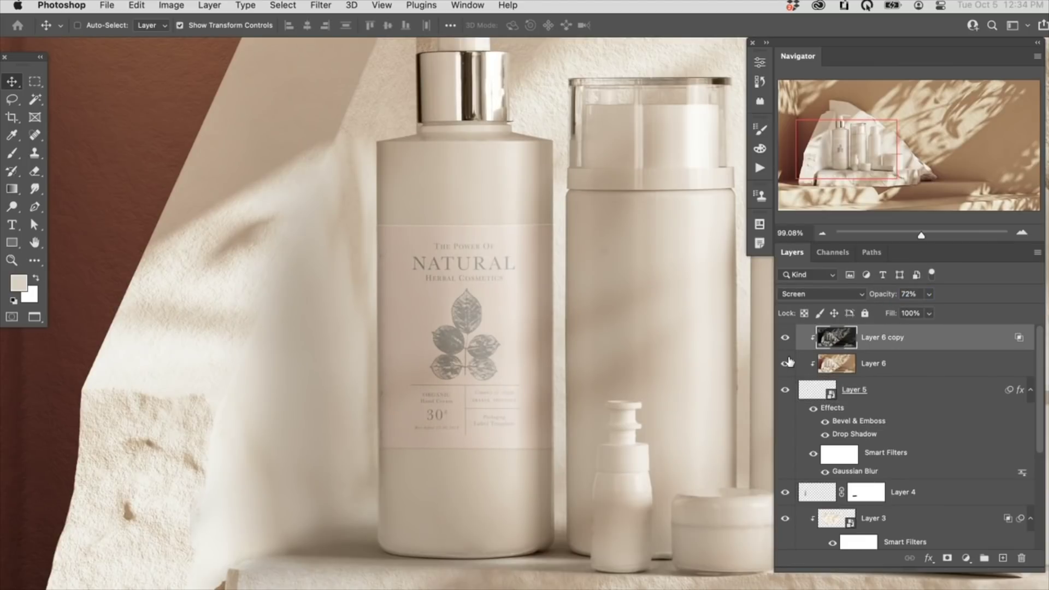
click(787, 363)
click(787, 363)
click(877, 364)
drag(686, 416, 641, 421)
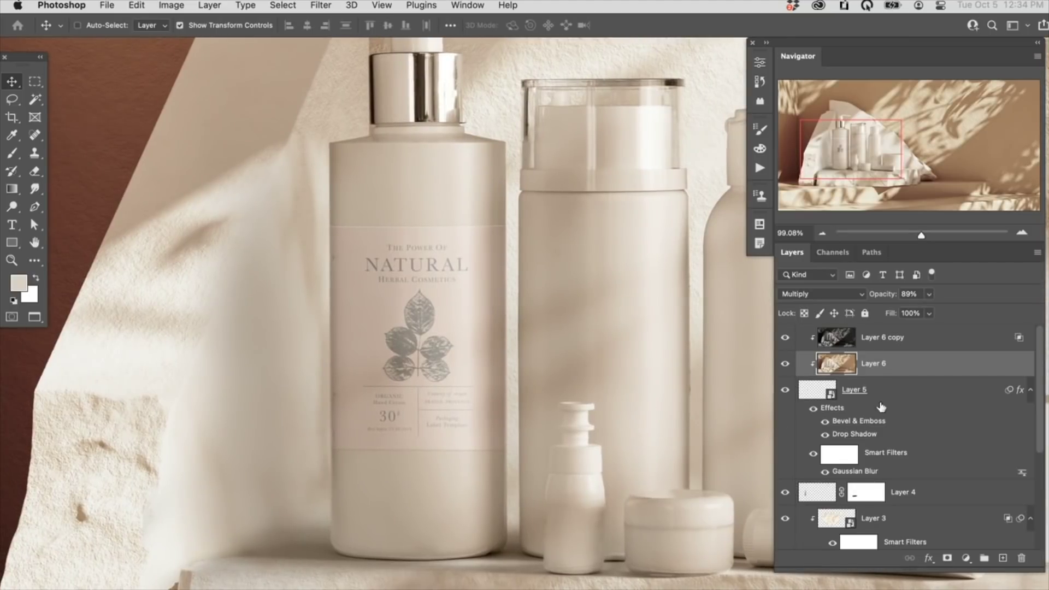
Change the label's warp style to Arc Lower, adjust its bend to follow the bottle's curve, and apply the transform
click(882, 403)
key(ctrl+t)
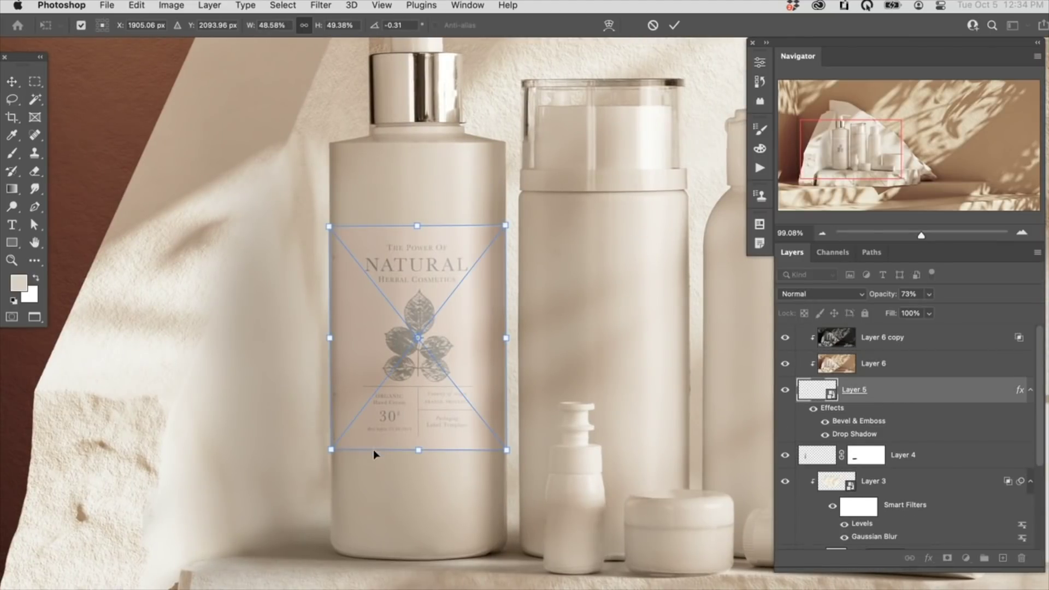
click(609, 26)
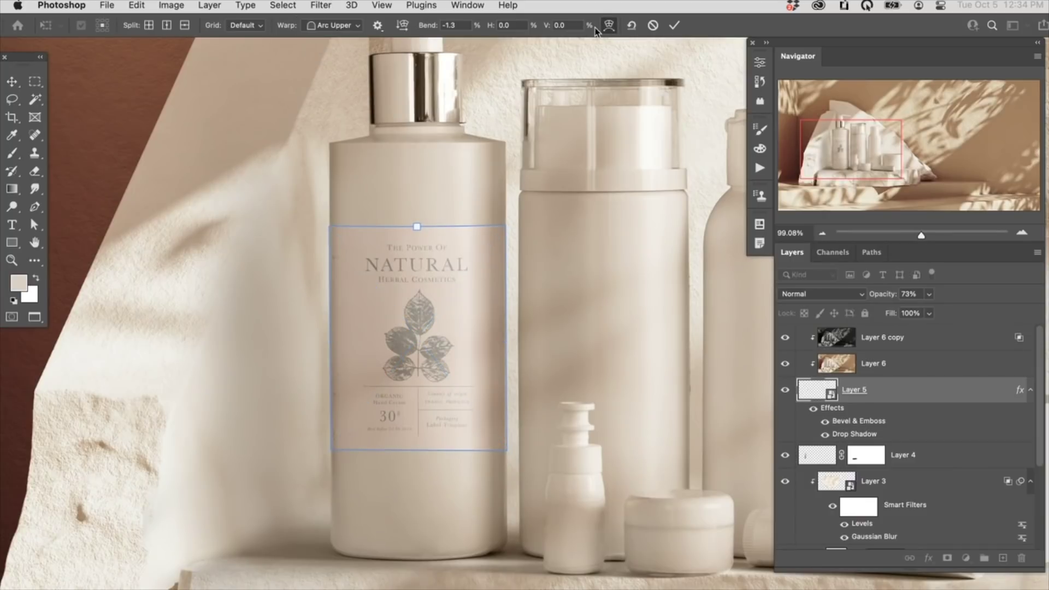
click(328, 26)
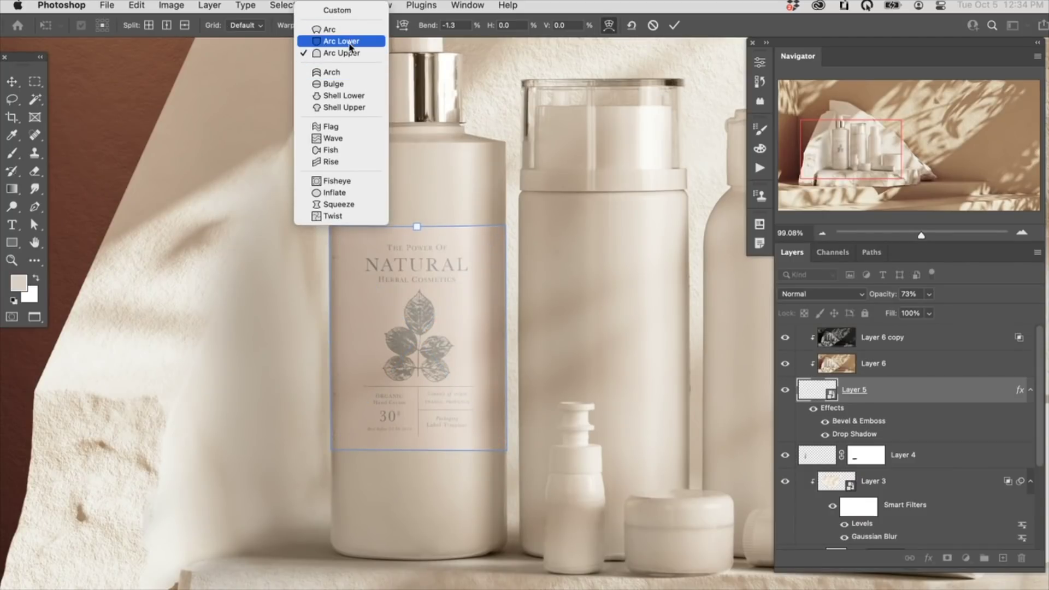
click(342, 42)
drag(429, 26, 130, 64)
click(675, 26)
key(super)
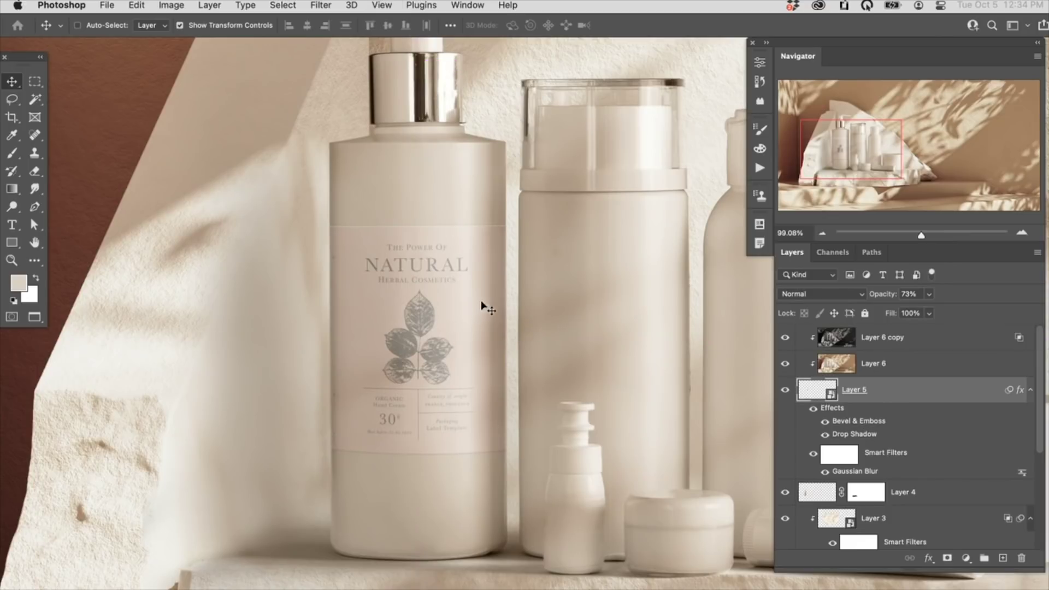
Set the highlight opacity of the label's Bevel & Emboss to 31% and apply the layer style
double_click(874, 422)
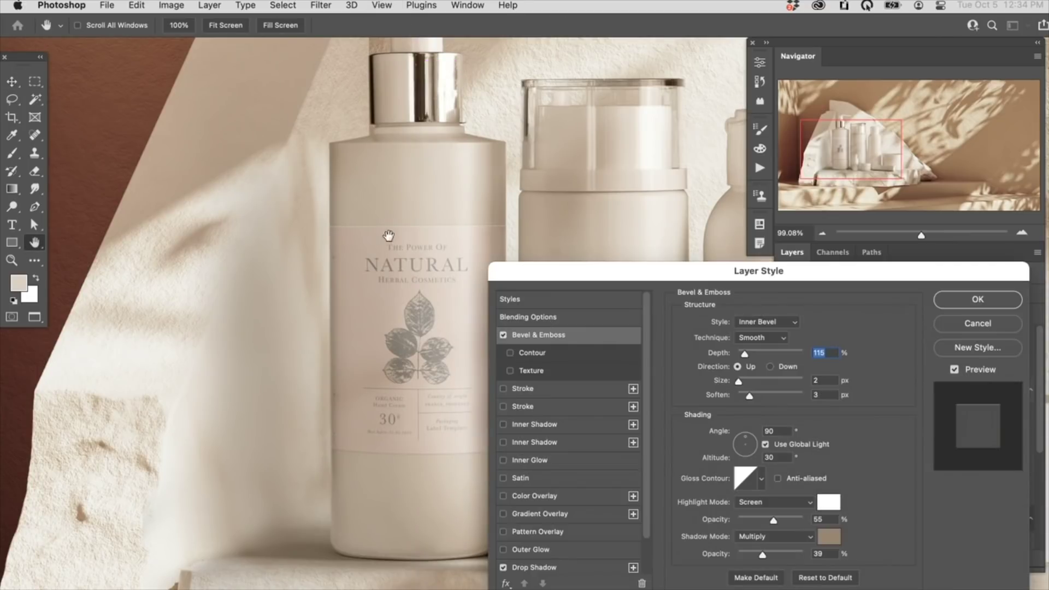
drag(771, 517, 762, 520)
click(977, 299)
drag(620, 441, 530, 445)
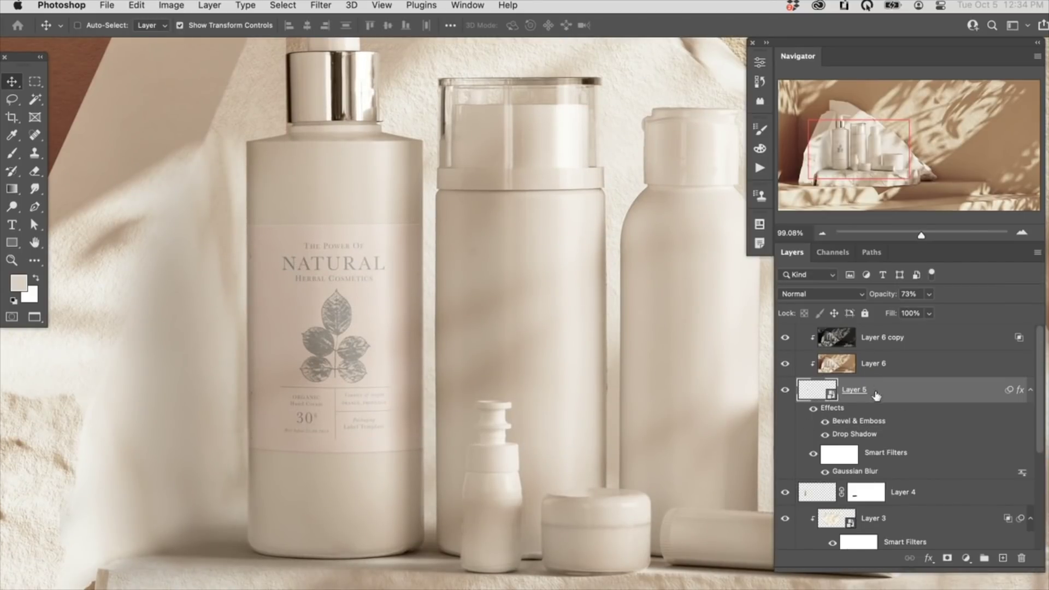
Hide the label and its two clipped layers, and show them again one by one to compare their effects
click(784, 337)
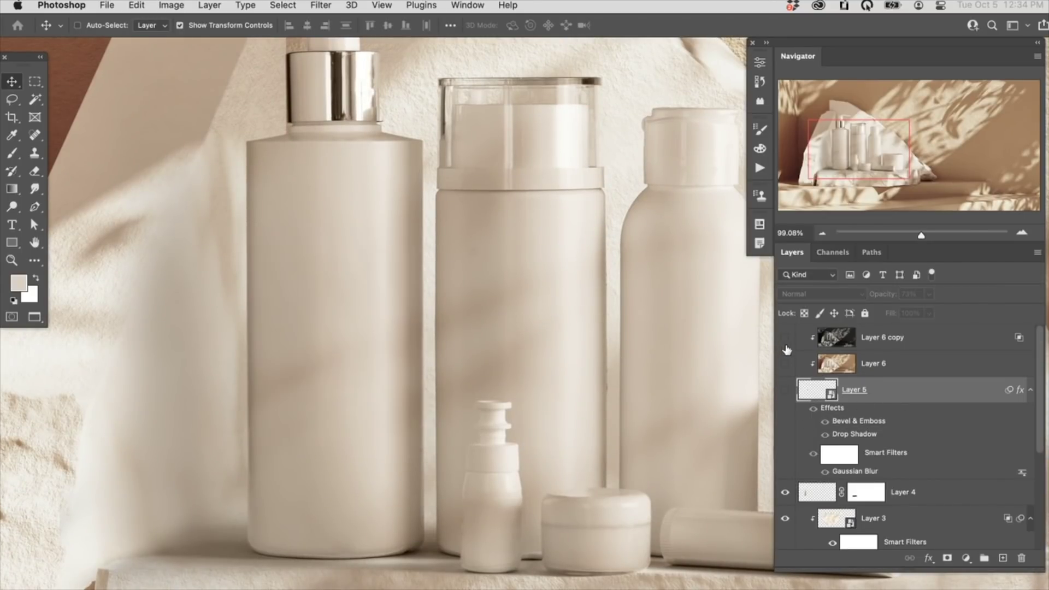
drag(546, 363, 497, 409)
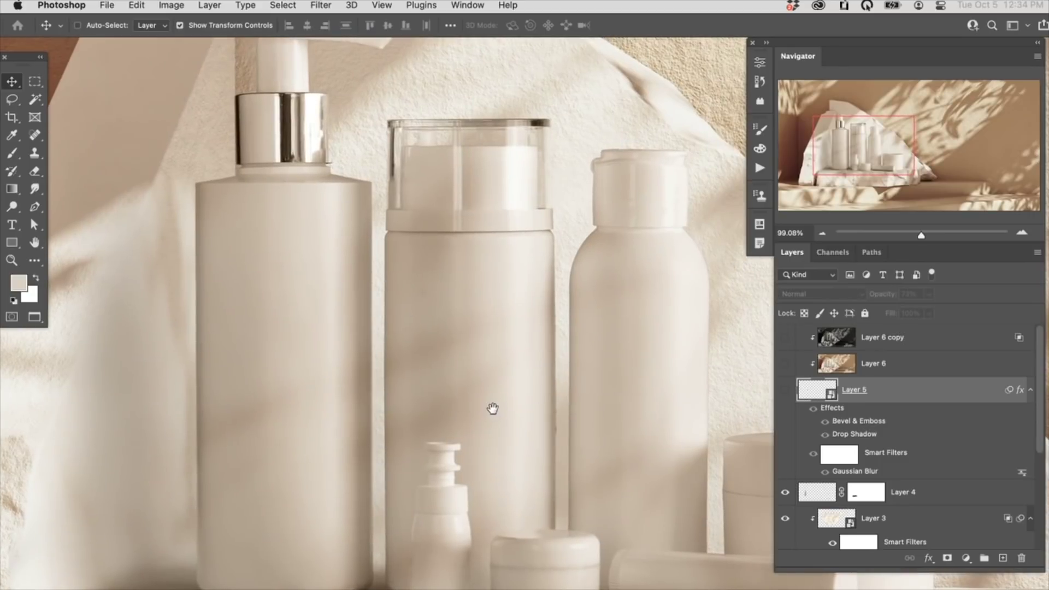
click(785, 391)
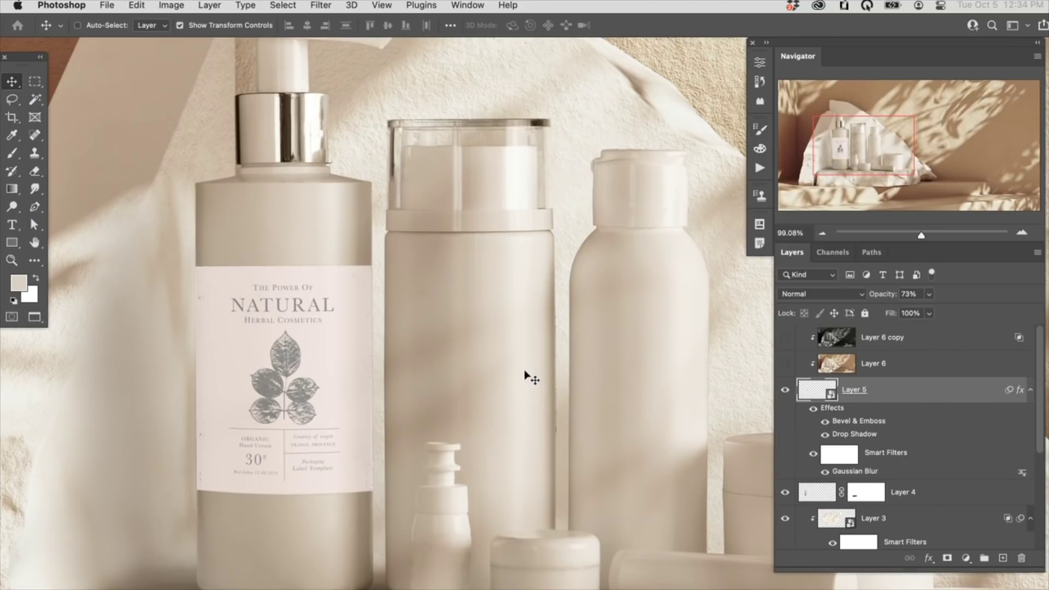
click(784, 364)
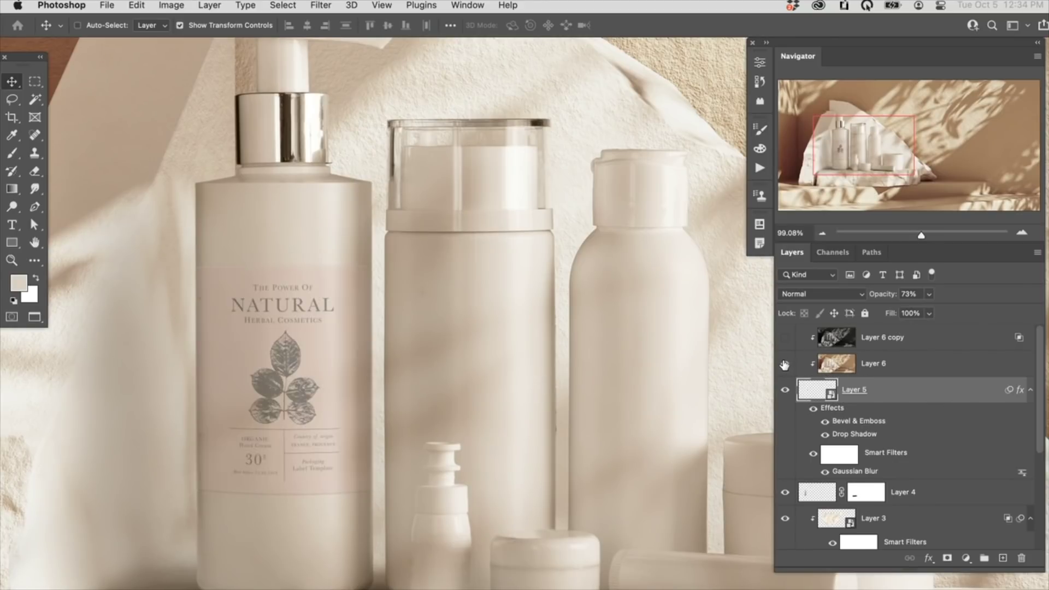
click(785, 364)
click(785, 364)
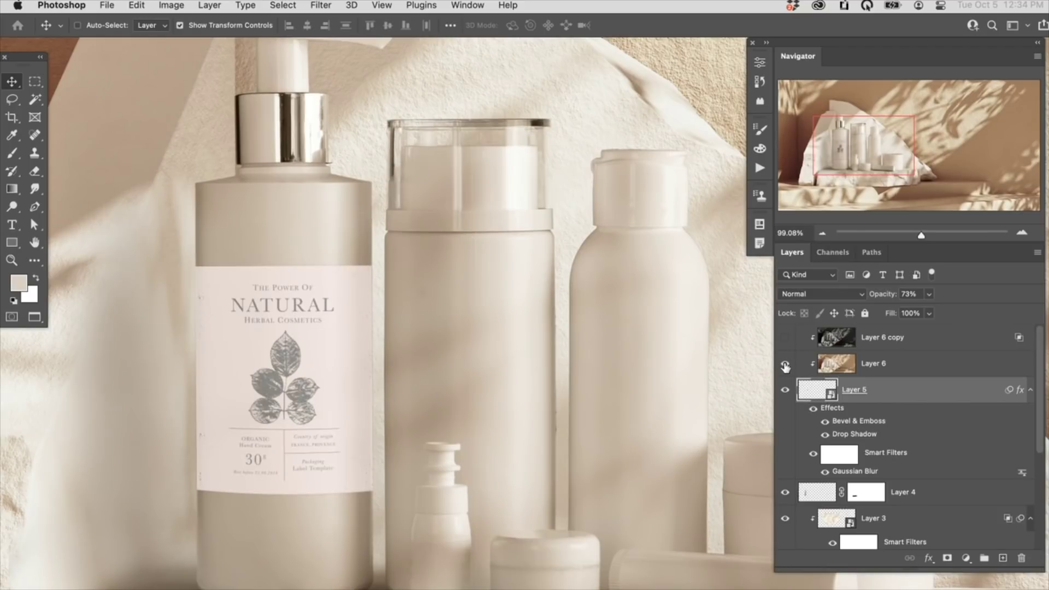
click(784, 339)
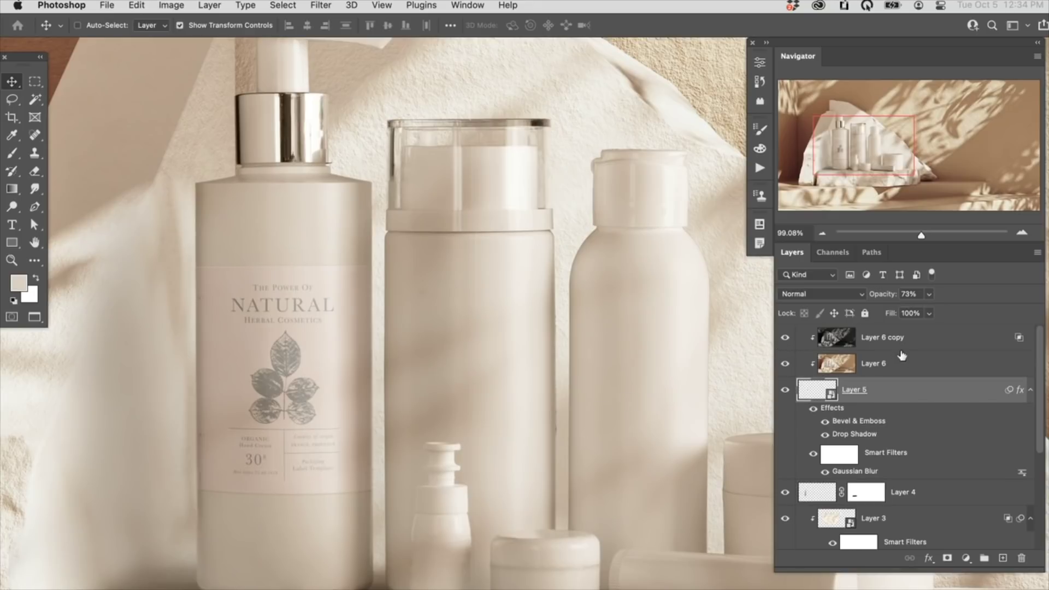
Group the label layer with its two clipped light-and-shadow layers
shift+click(909, 337)
key(super+g)
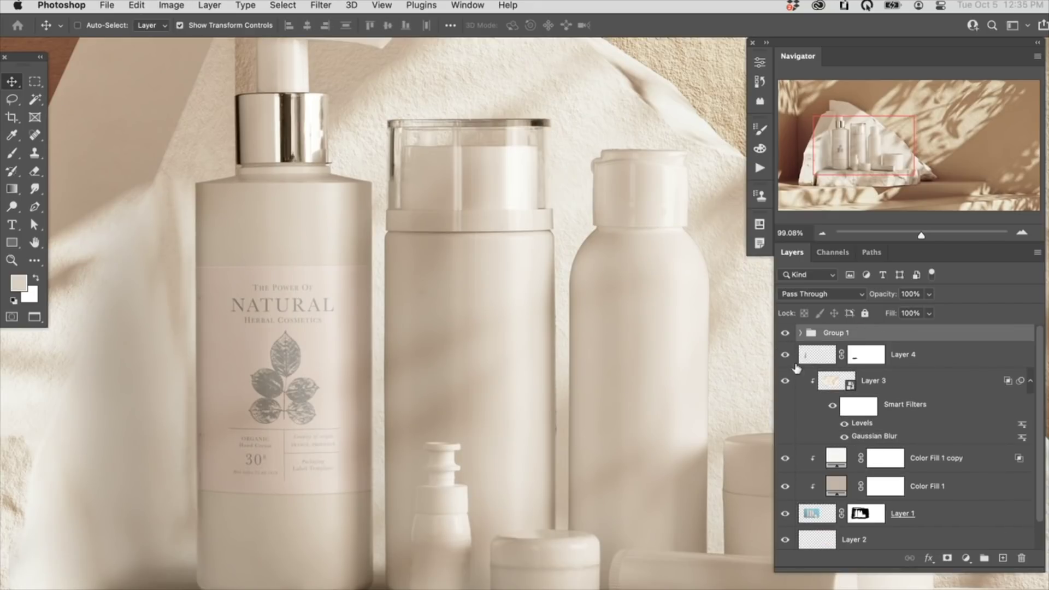
alt+super+click(604, 409)
alt+super+click(539, 420)
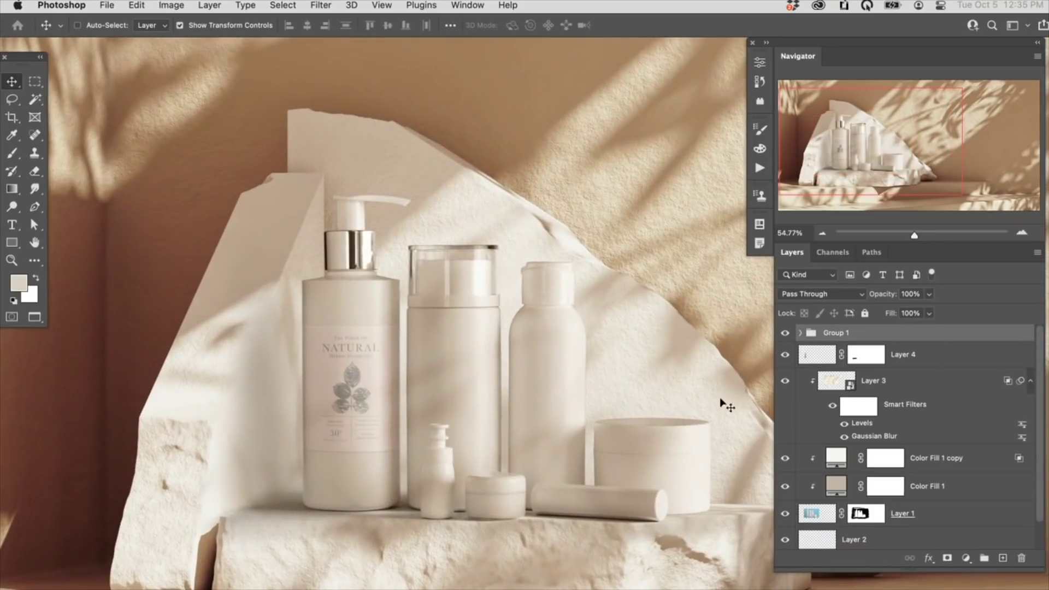
Set the shadow opacity of the label's Bevel & Emboss to 19%
click(800, 332)
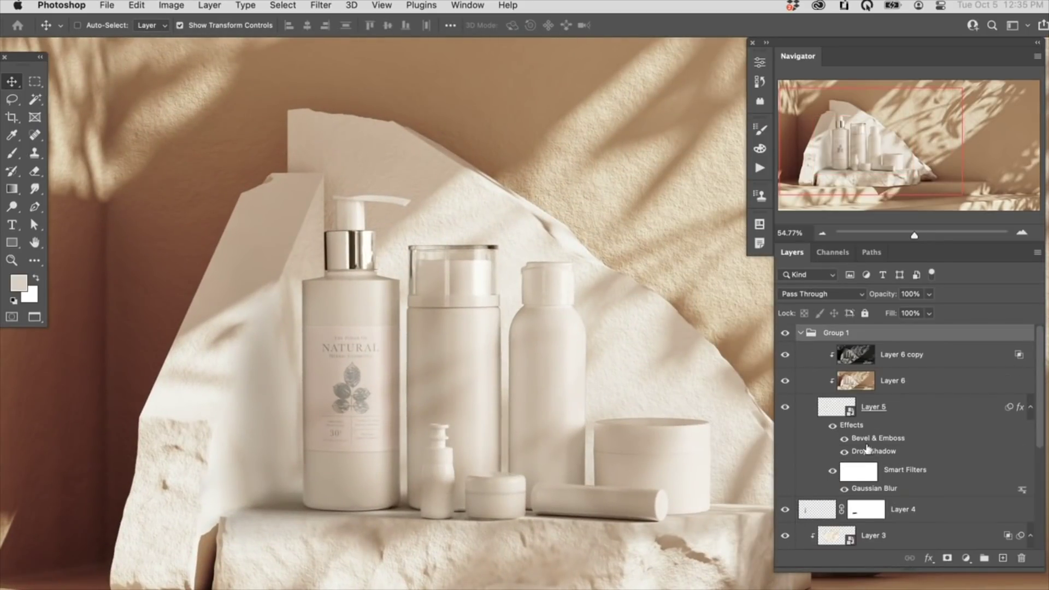
drag(362, 503, 389, 480)
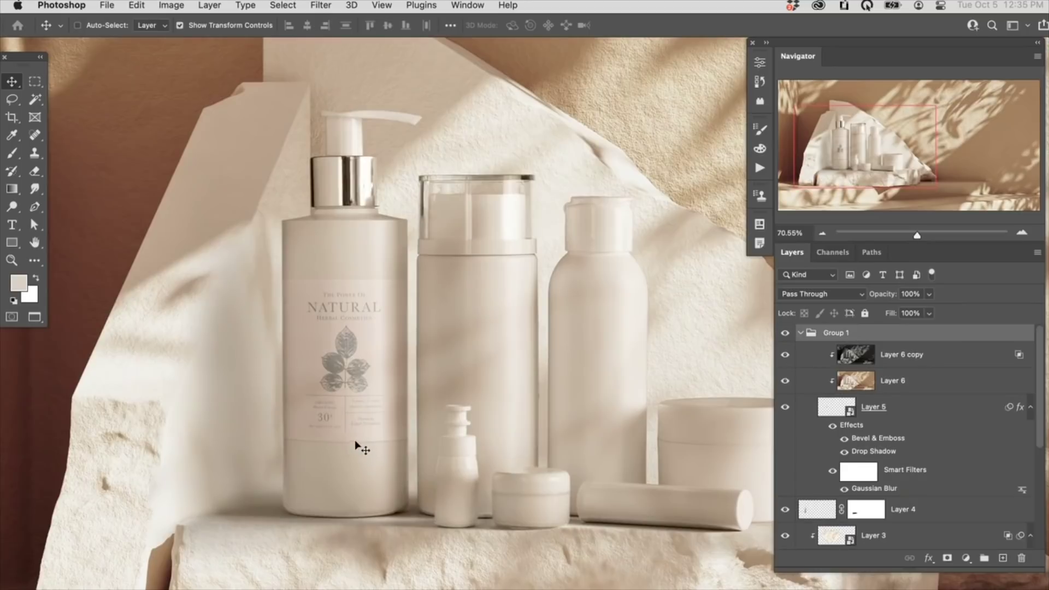
double_click(876, 451)
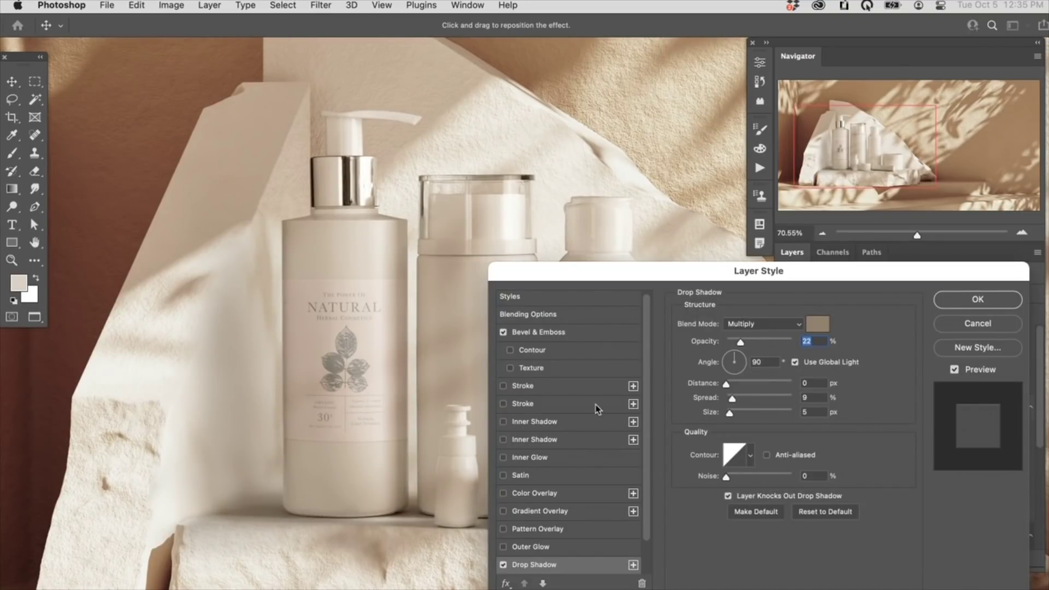
click(586, 334)
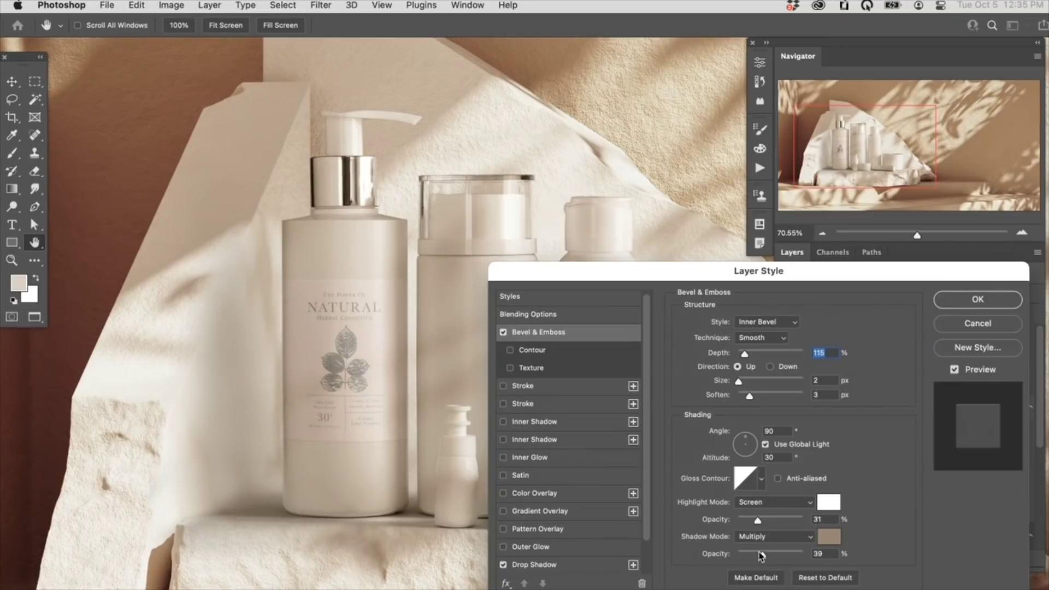
mouse_move(755, 556)
mouse_down()
mouse_move(737, 558)
mouse_move(749, 557)
mouse_up()
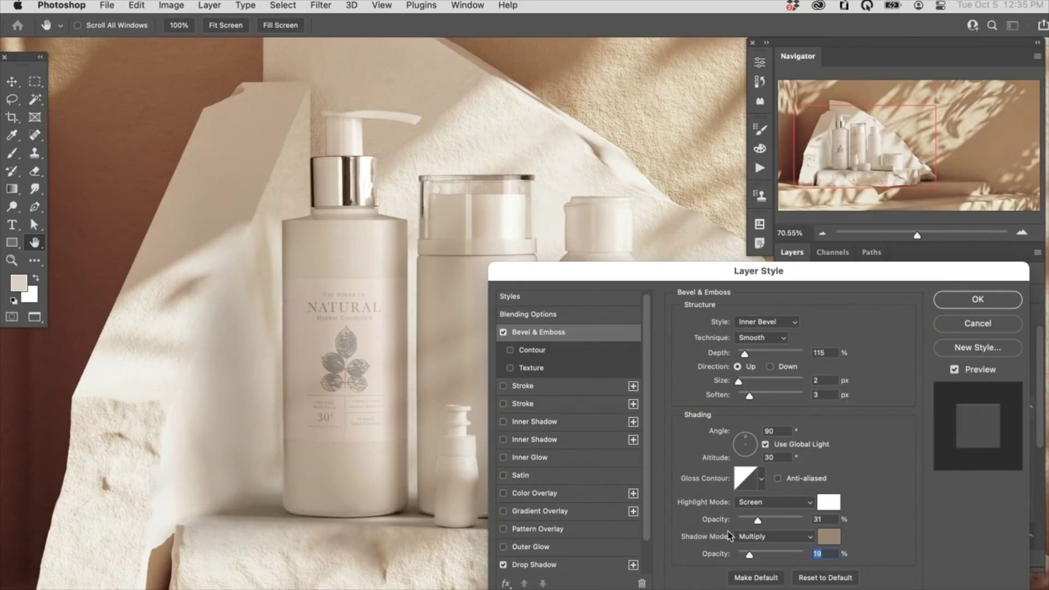
Fine-tune the opacity of the label's Drop Shadow, apply the layer style, and collapse the label group
click(550, 566)
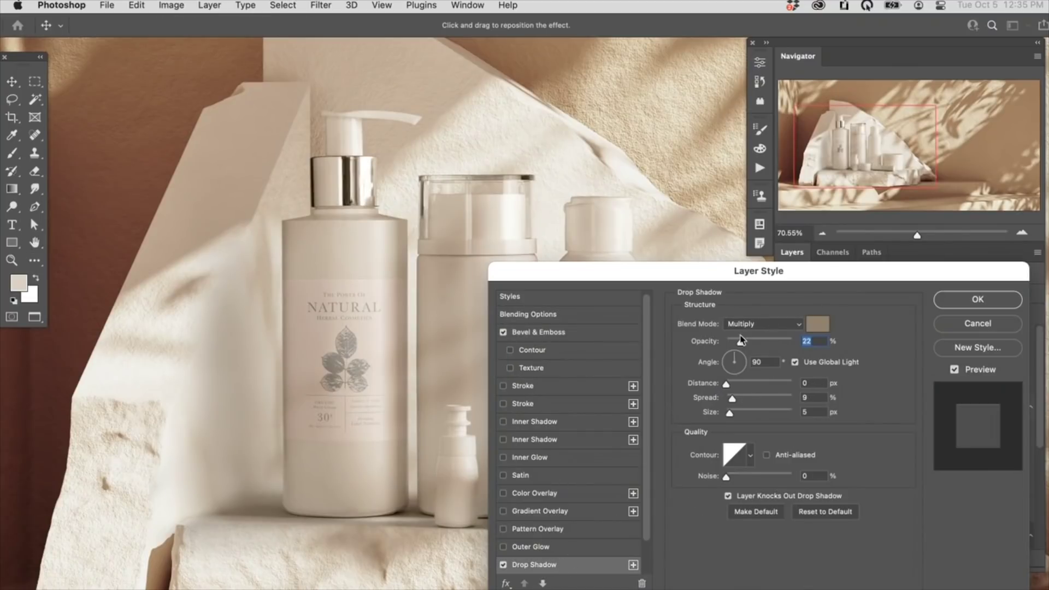
drag(741, 343, 736, 345)
drag(737, 344, 743, 344)
click(956, 305)
scroll(605, 415, right, 3)
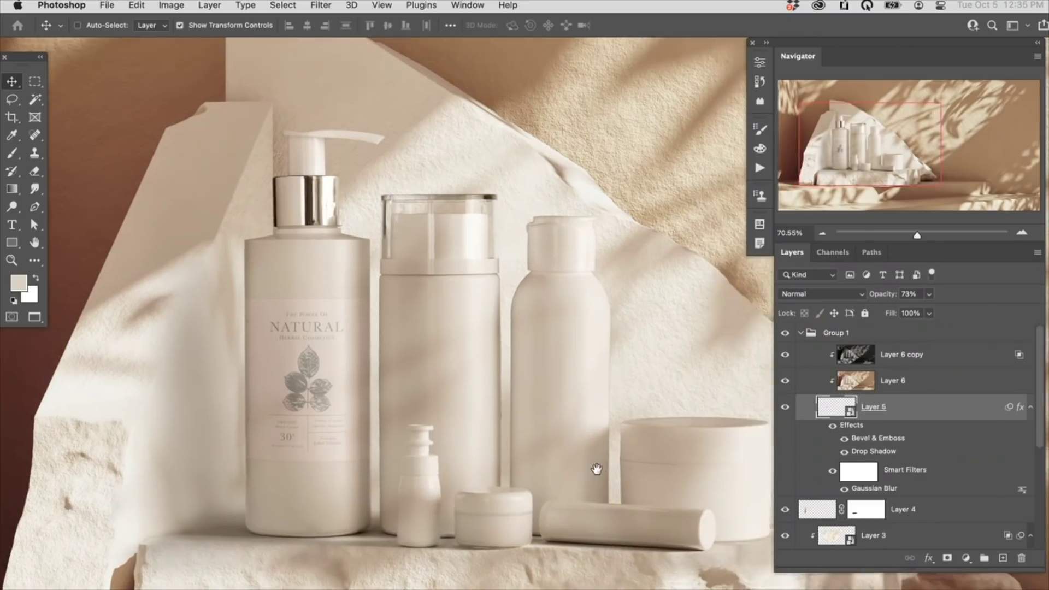
scroll(645, 423, down, 3)
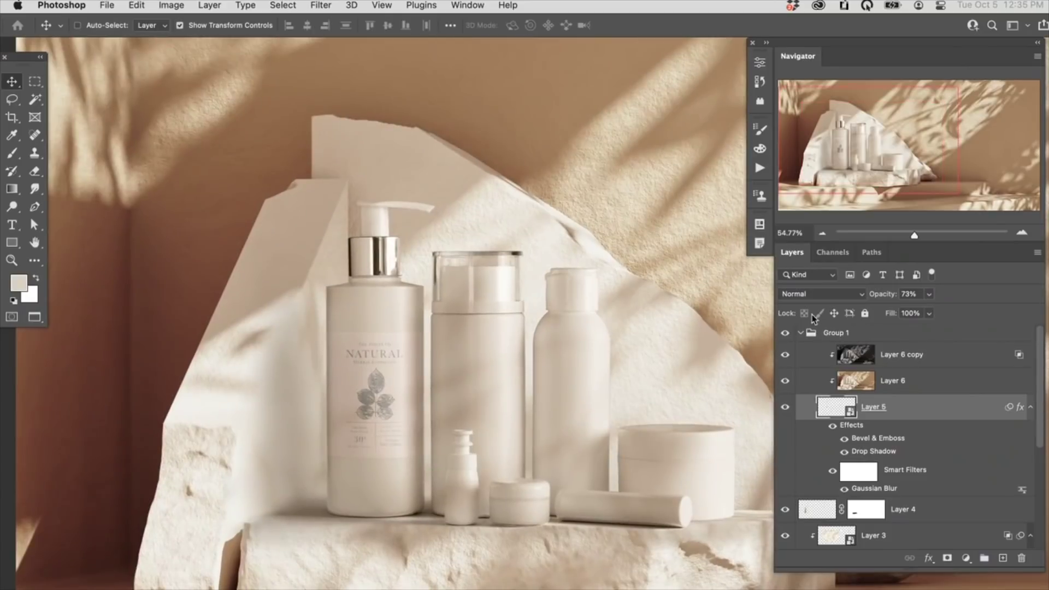
click(799, 332)
scroll(675, 406, down, 2)
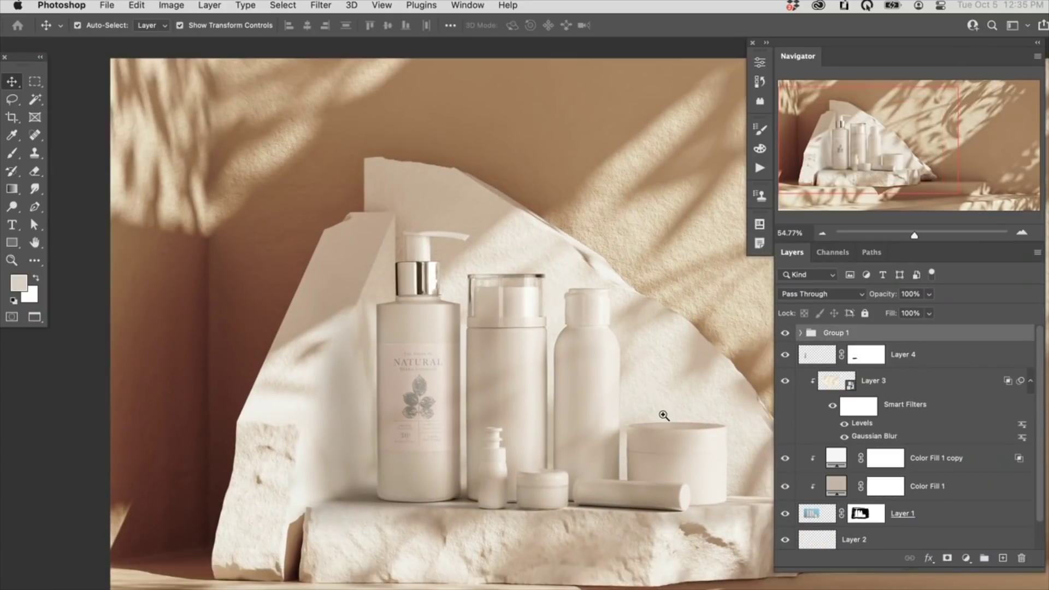
drag(669, 423, 550, 412)
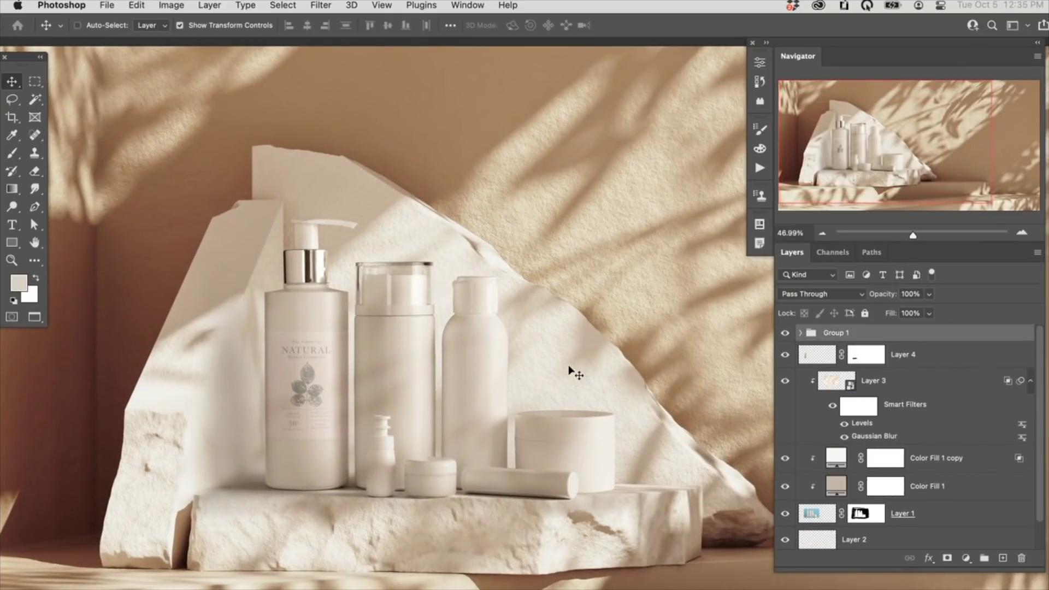
Hide all layers above the stone scene, show the bottle photo in Layer 1, and compare it without and with its mask
drag(784, 332, 785, 514)
drag(670, 482, 696, 486)
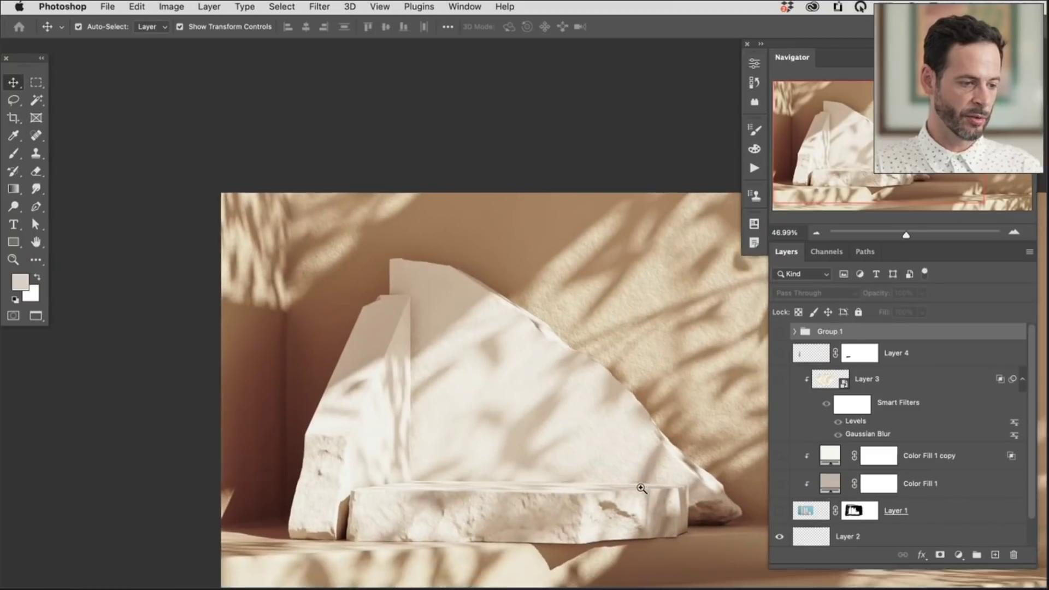
click(779, 511)
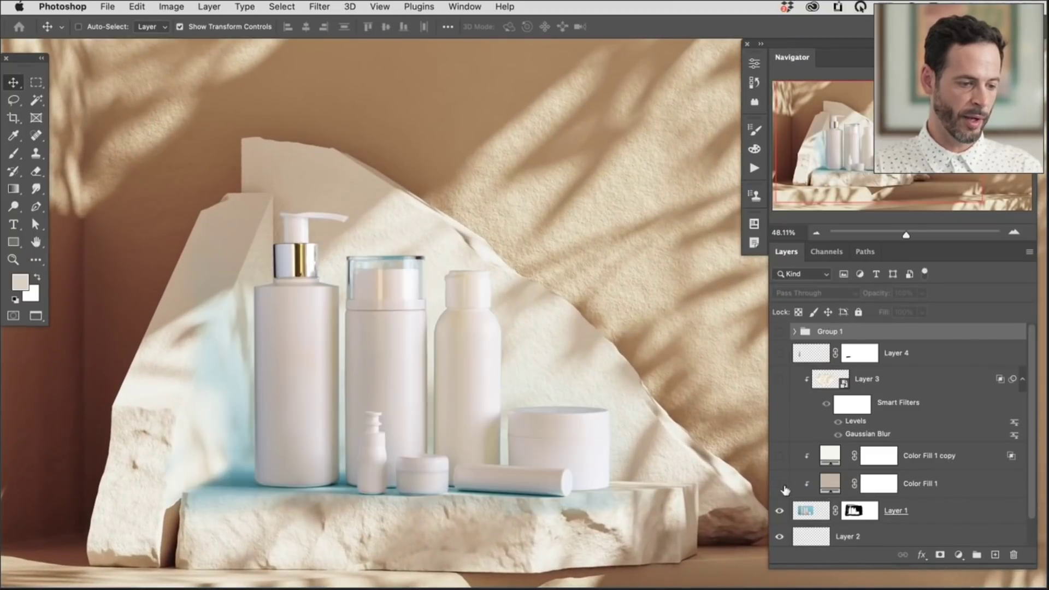
shift+click(869, 511)
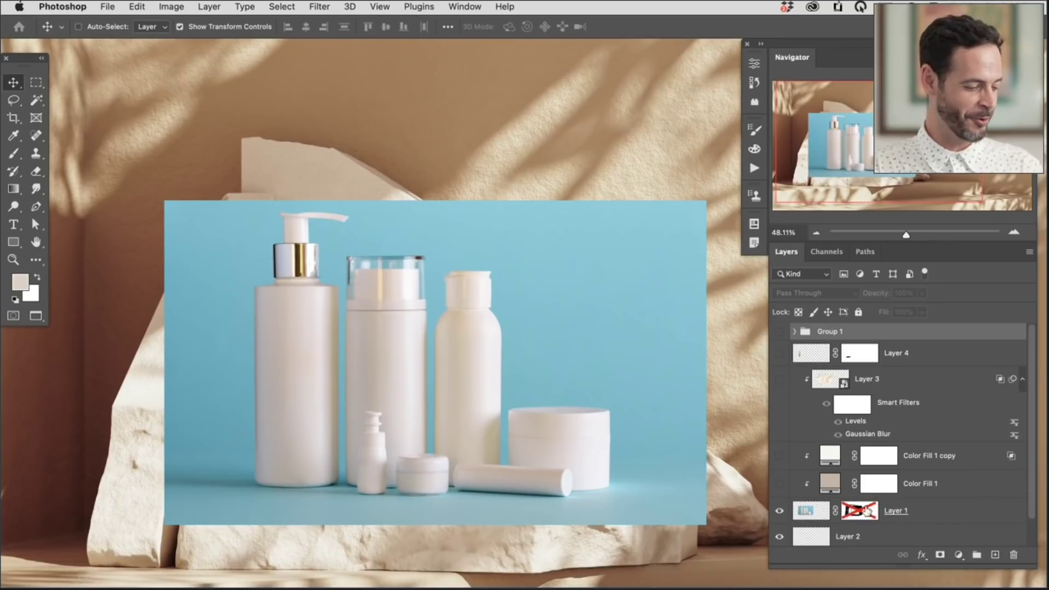
shift+click(867, 511)
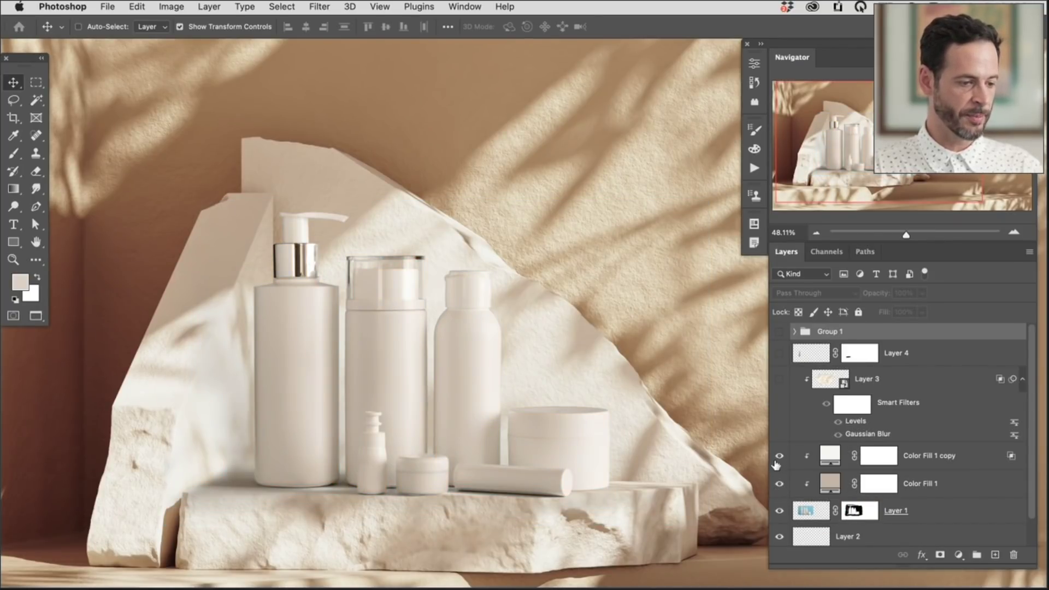
Compare the bottles with and without the cast shadows of Layer 3, leaving that layer shown
click(779, 381)
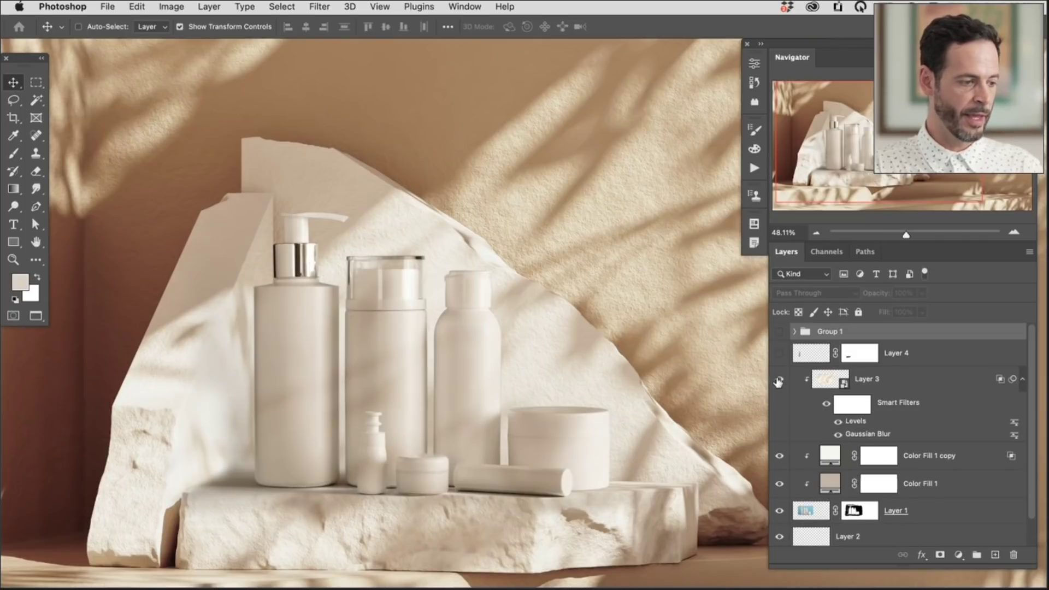
click(779, 381)
click(779, 381)
click(778, 381)
click(777, 381)
click(773, 382)
click(773, 383)
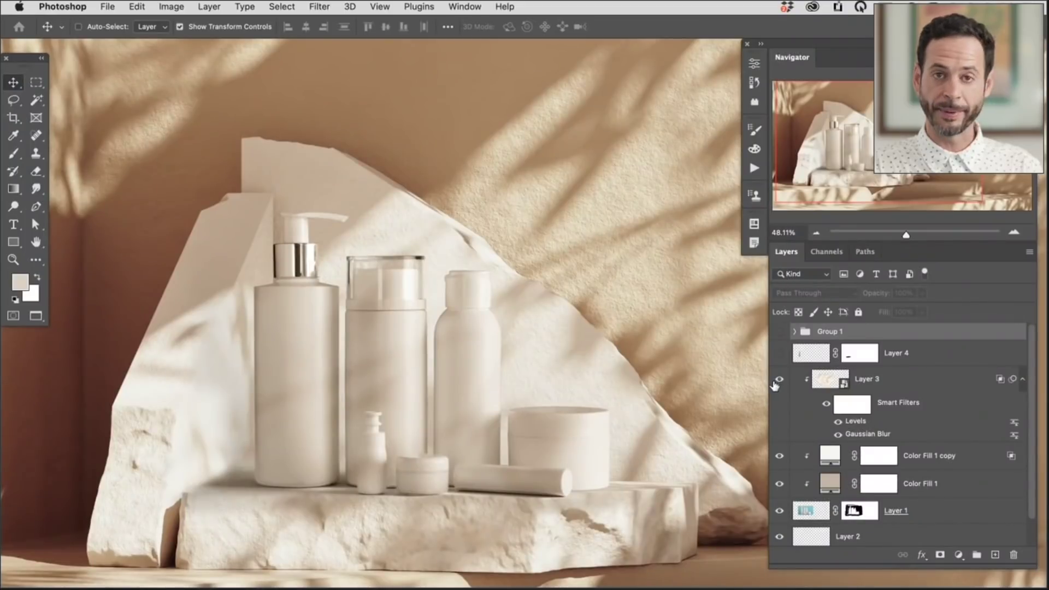
Compare the scene with and without Layer 4 and set that layer's opacity to 40%
click(779, 354)
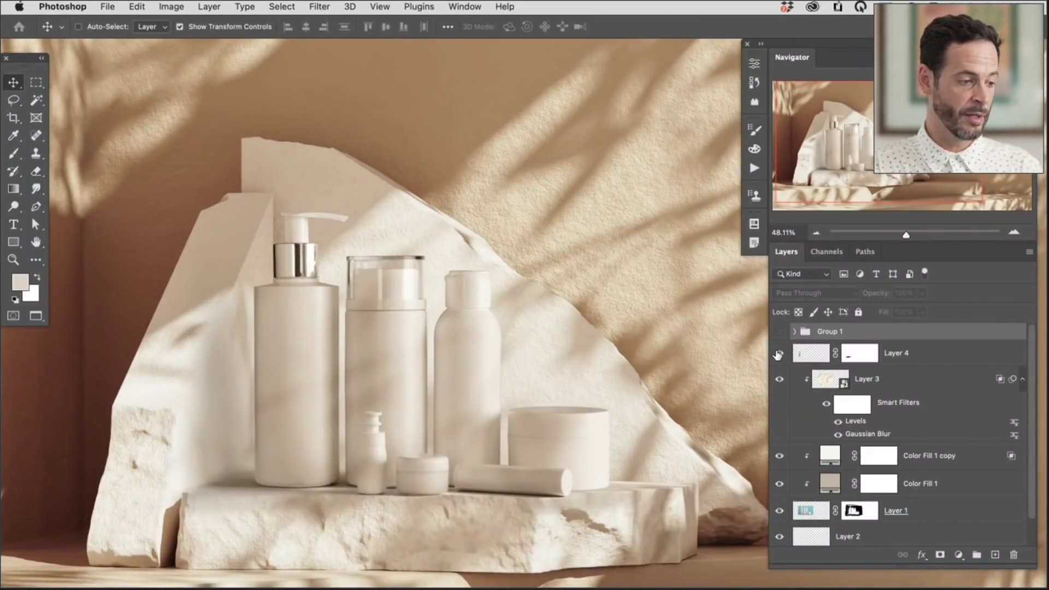
click(775, 356)
click(776, 356)
click(776, 357)
click(779, 353)
click(895, 352)
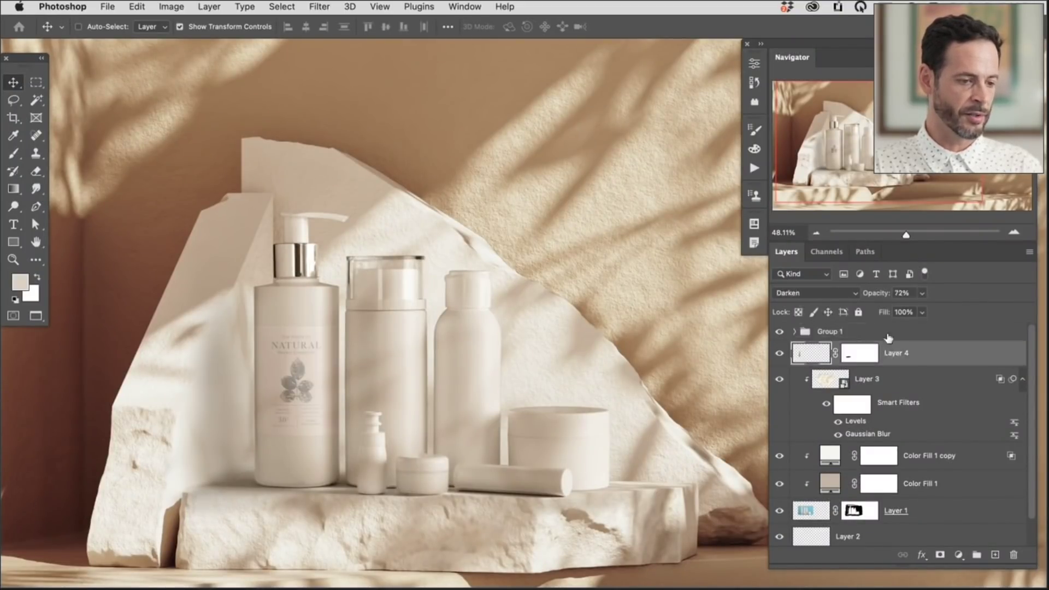
drag(874, 293, 854, 298)
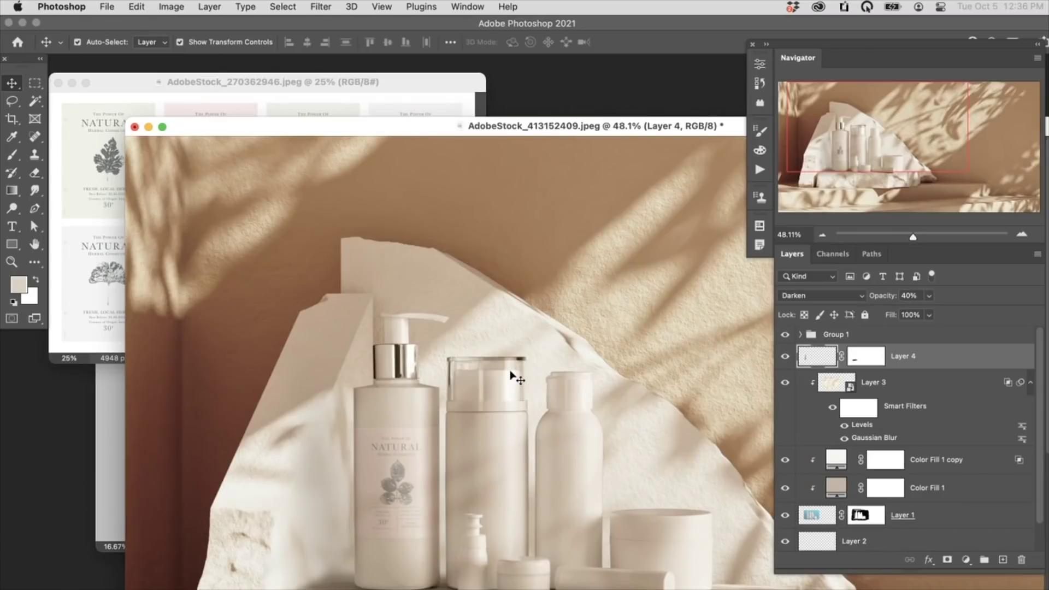
View the composite at 25% beneath the label sheet window, and return it to an enlarged full-screen view
key(super+minus)
key(super+minus)
key(super+minus)
drag(564, 130, 497, 254)
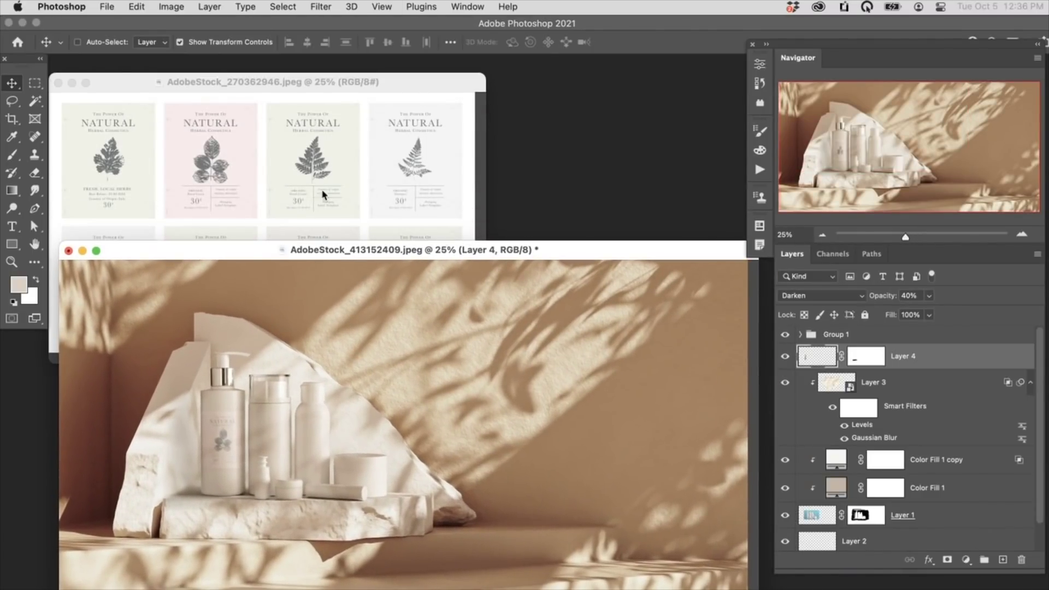
drag(306, 81, 321, 88)
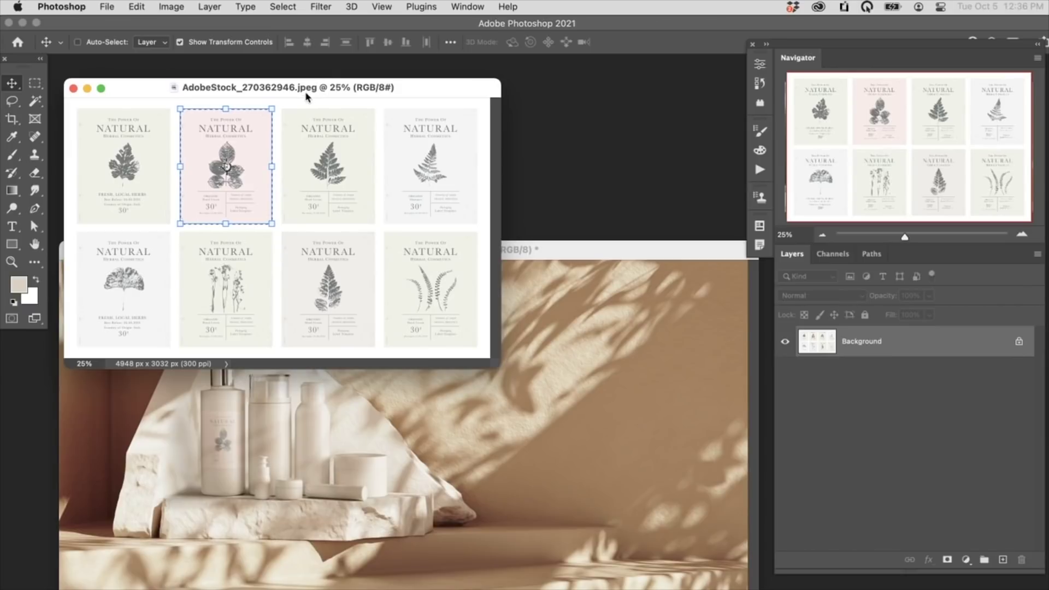
drag(562, 249, 585, 244)
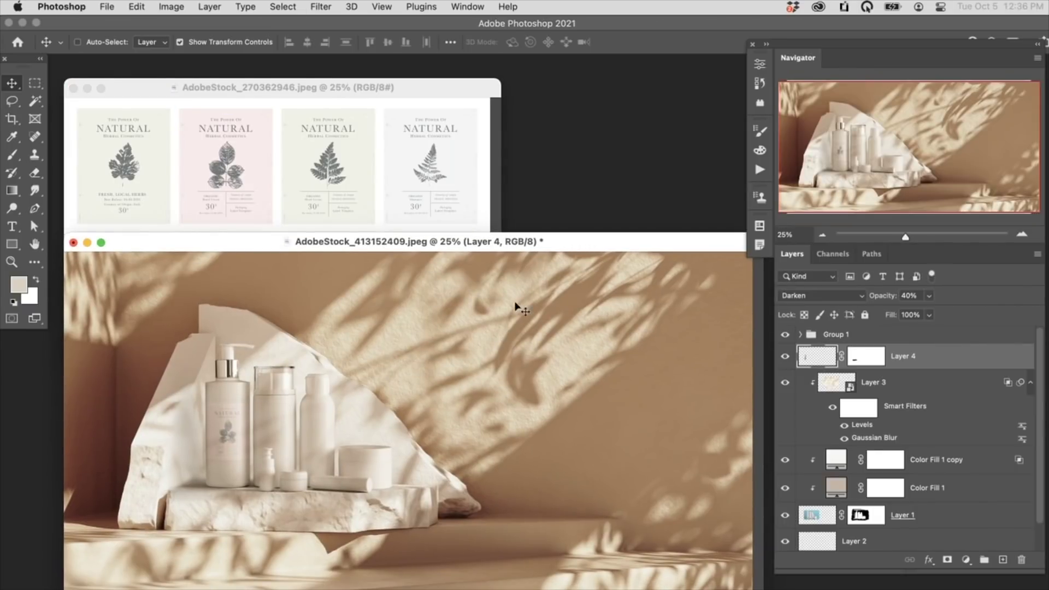
key(f)
drag(578, 355, 628, 350)
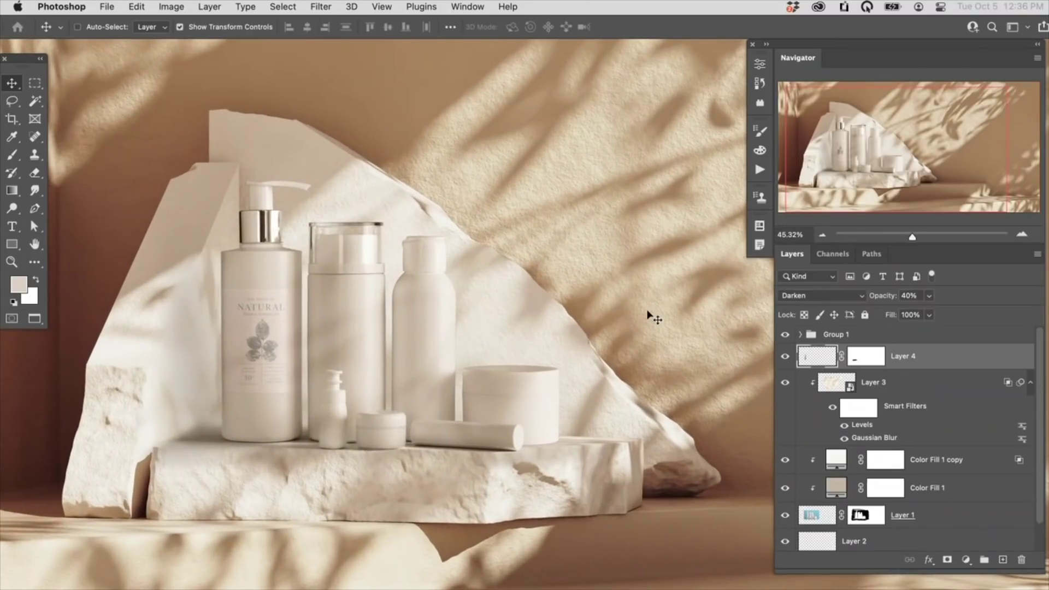